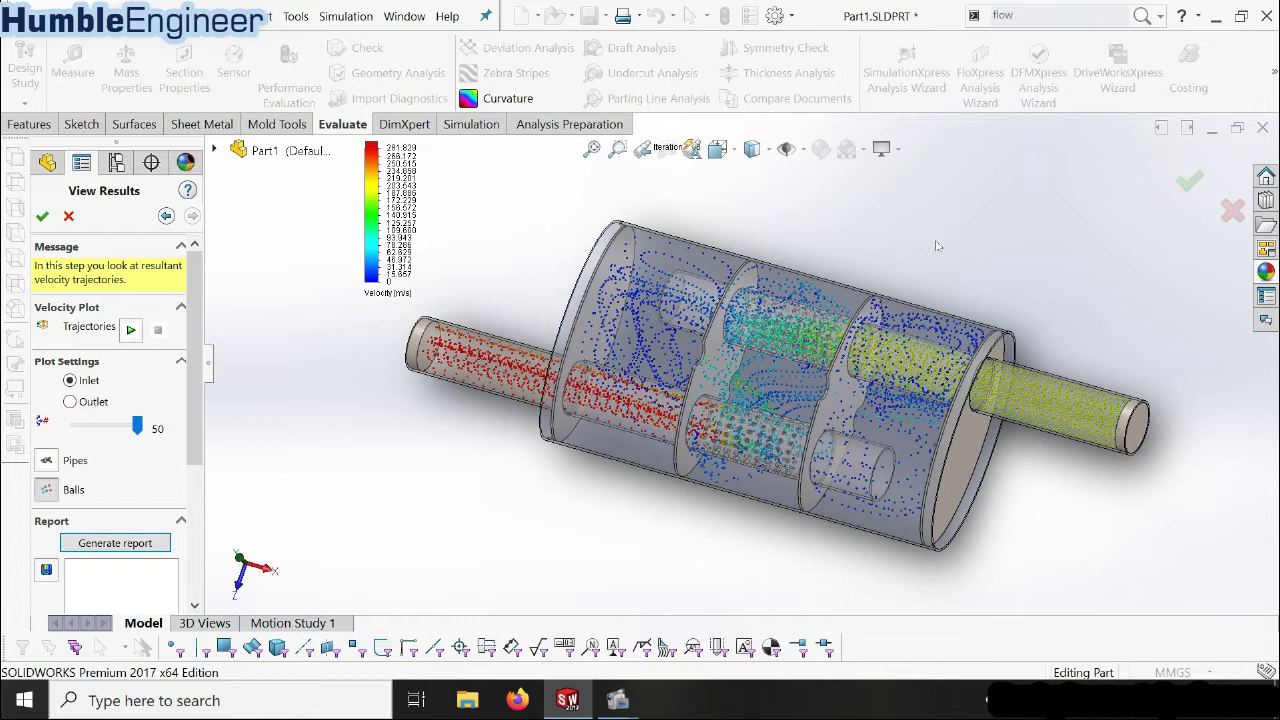
- Orbit and zoom around the FloXpress flow trajectories, then close the flow results
{"action": "scroll", "coordinate": [906, 405], "scroll_direction": "down", "scroll_amount": 3}
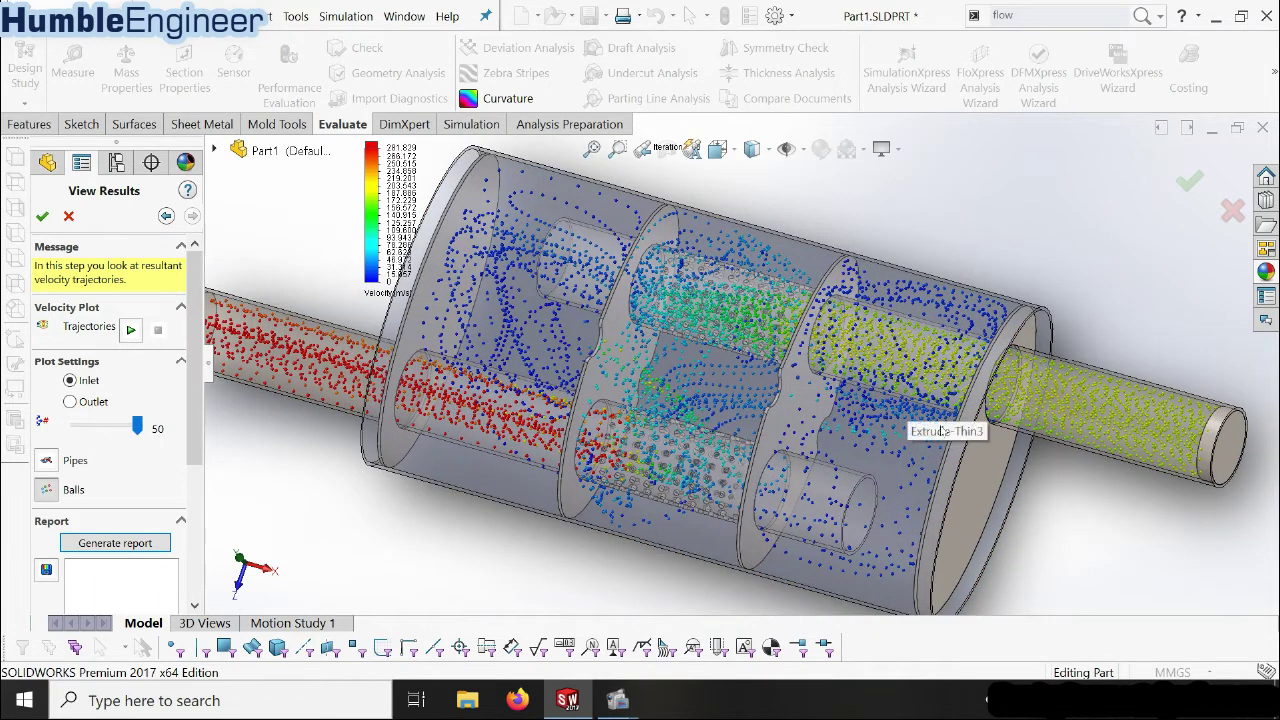
{"action": "middle_click_drag", "start_coordinate": [827, 457], "coordinate": [840, 430]}
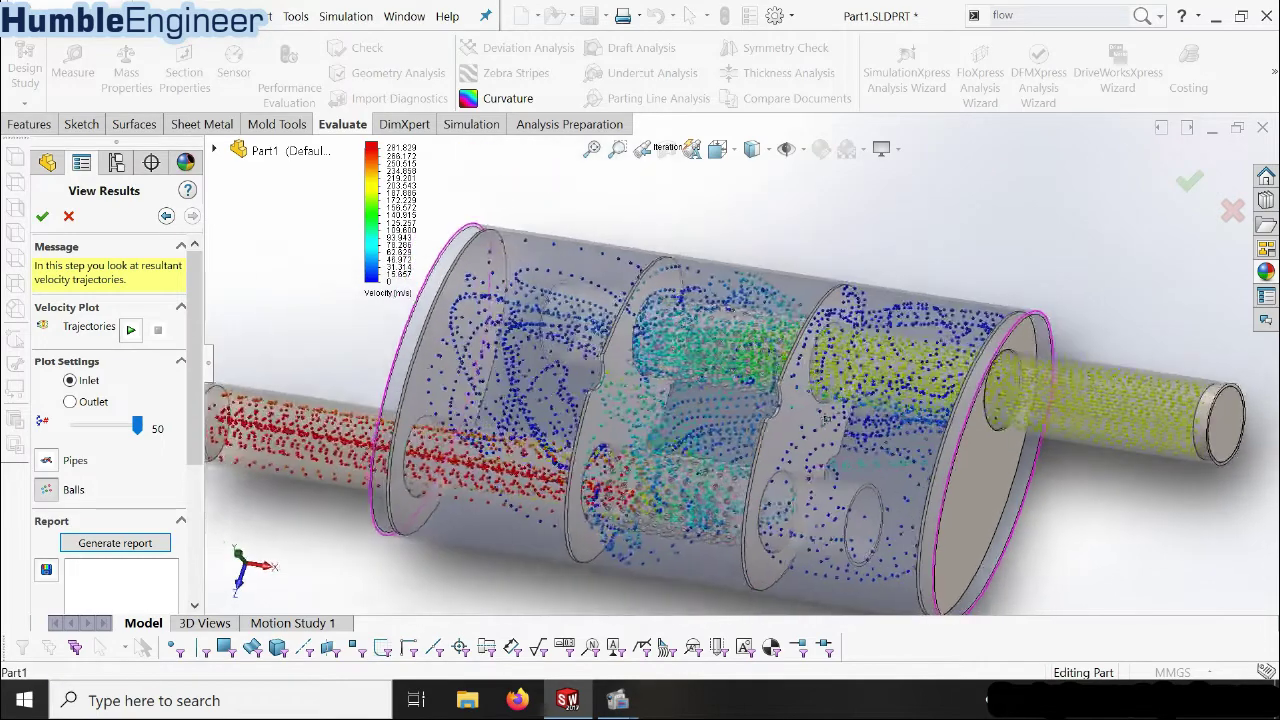
{"action": "scroll", "coordinate": [666, 420], "scroll_direction": "down", "scroll_amount": 3}
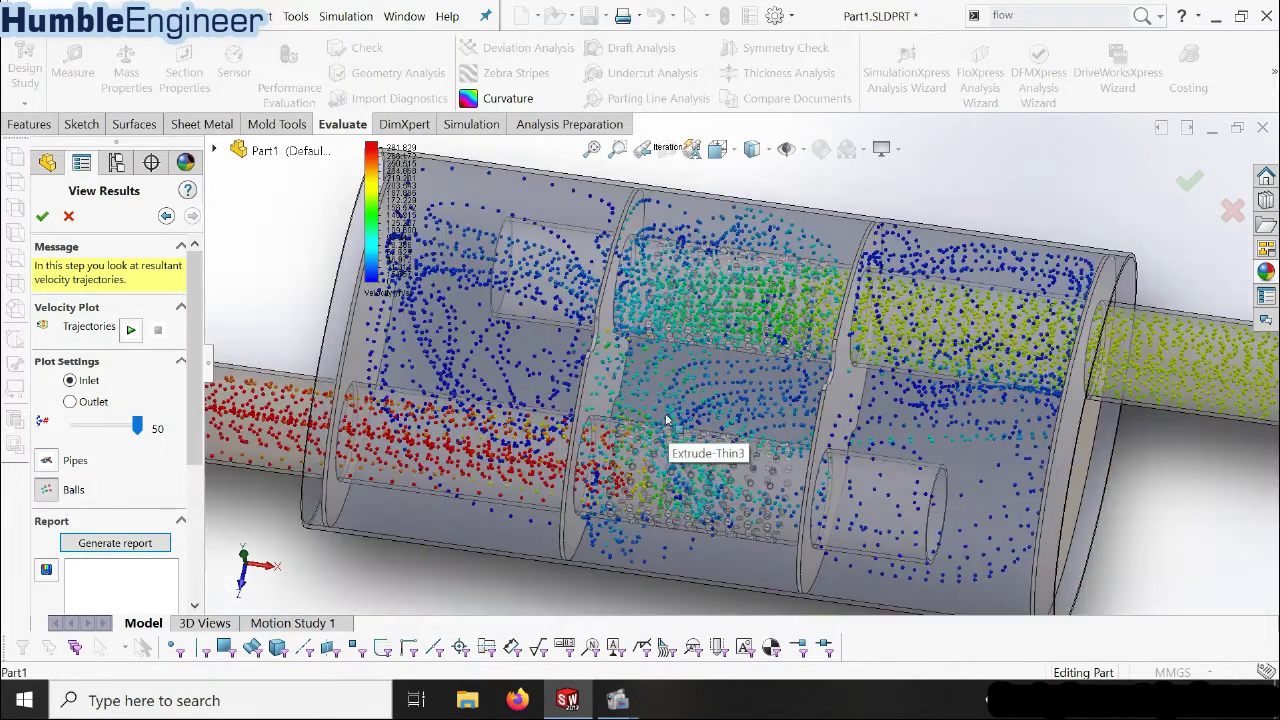
{"action": "scroll", "coordinate": [666, 420], "scroll_direction": "up", "scroll_amount": 2}
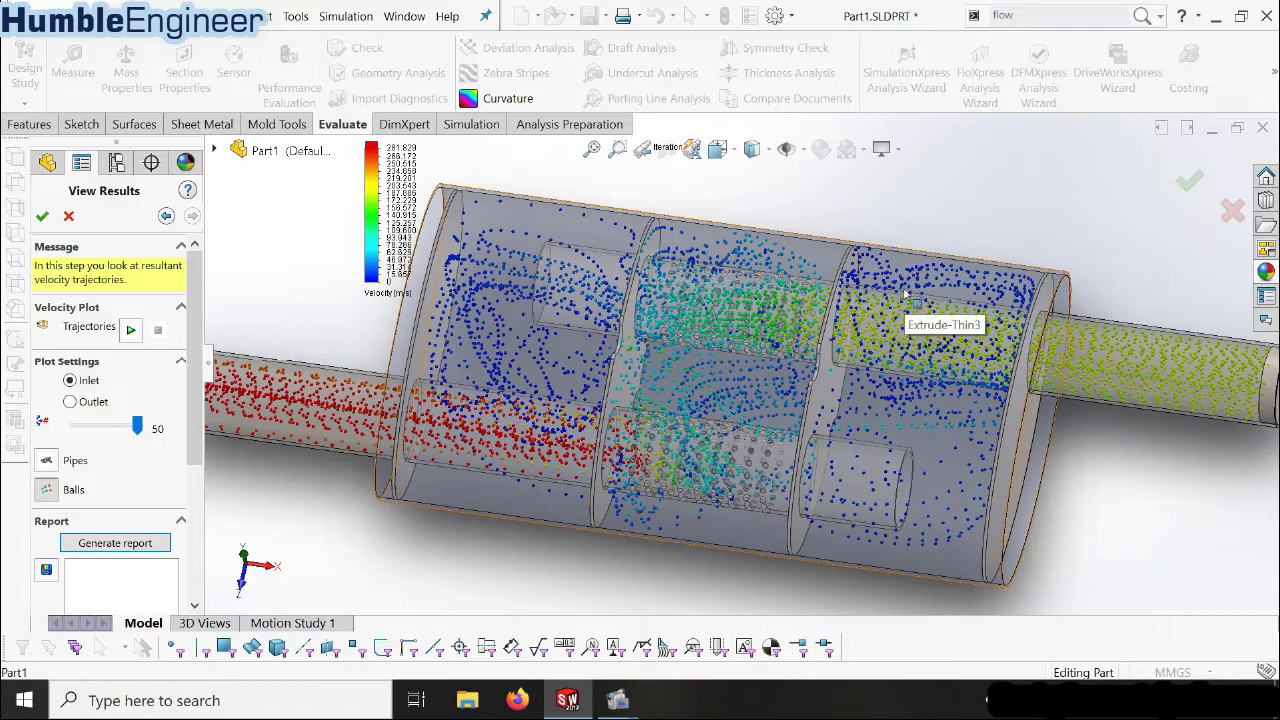
{"action": "middle_click_drag", "start_coordinate": [1017, 432], "coordinate": [583, 343]}
{"action": "scroll", "coordinate": [583, 343], "scroll_direction": "up", "scroll_amount": 2}
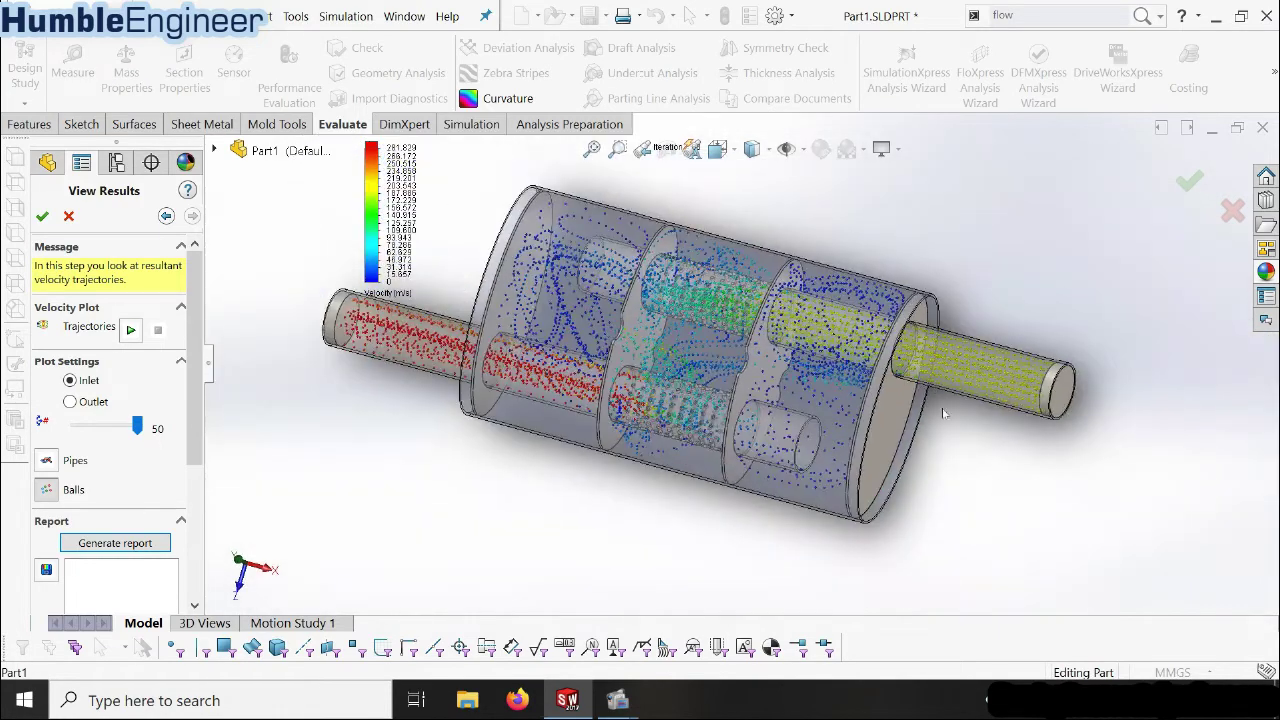
{"action": "scroll", "coordinate": [583, 343], "scroll_direction": "down", "scroll_amount": 2}
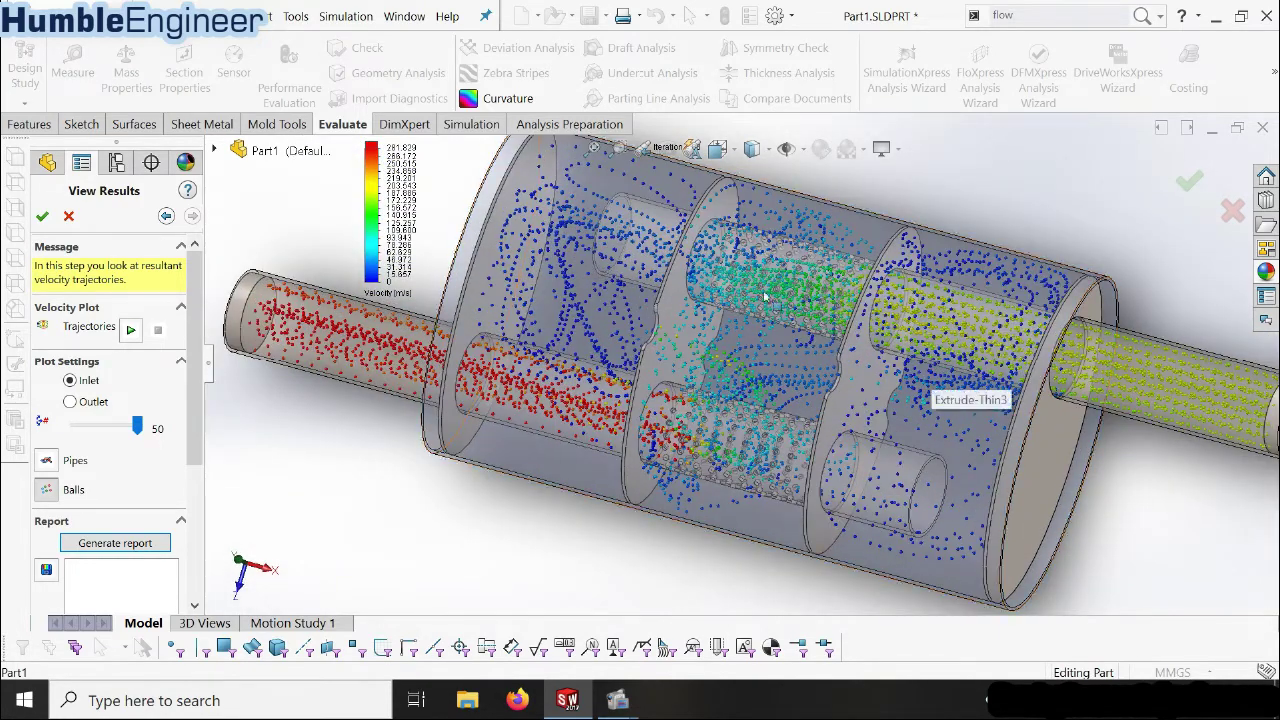
{"action": "scroll", "coordinate": [920, 320], "scroll_direction": "up", "scroll_amount": 2}
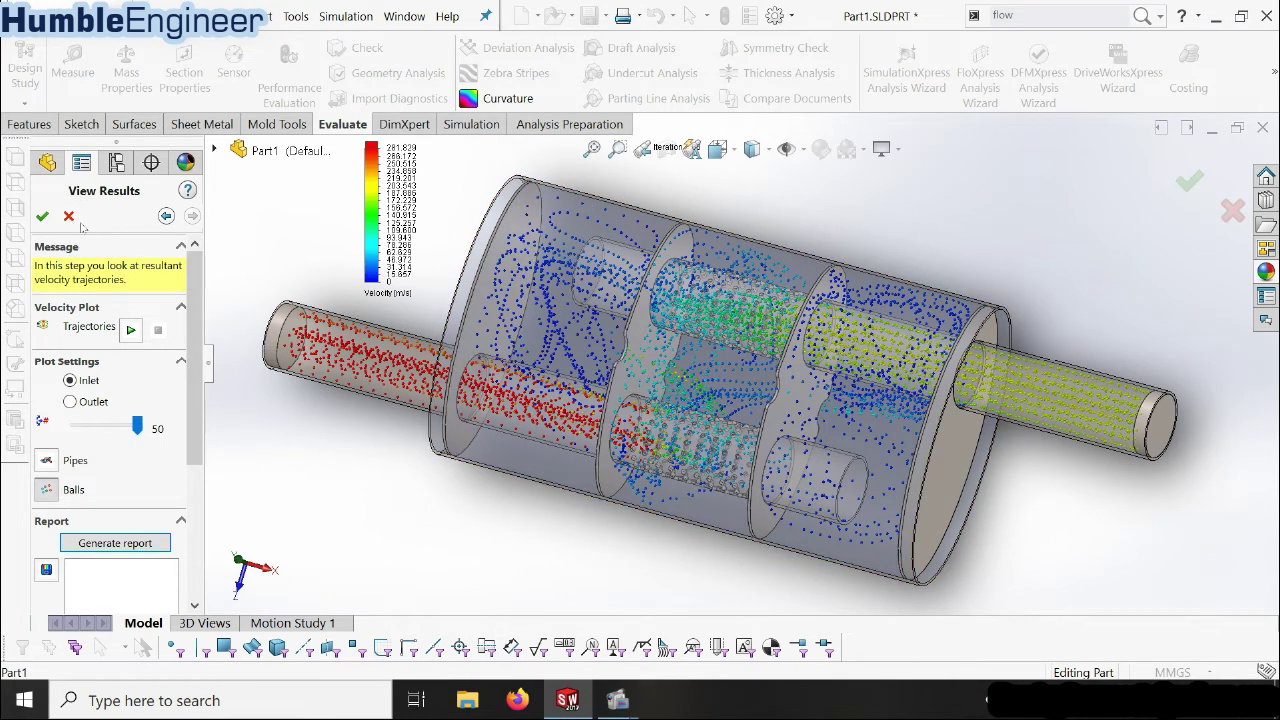
{"action": "left_click", "coordinate": [68, 216]}
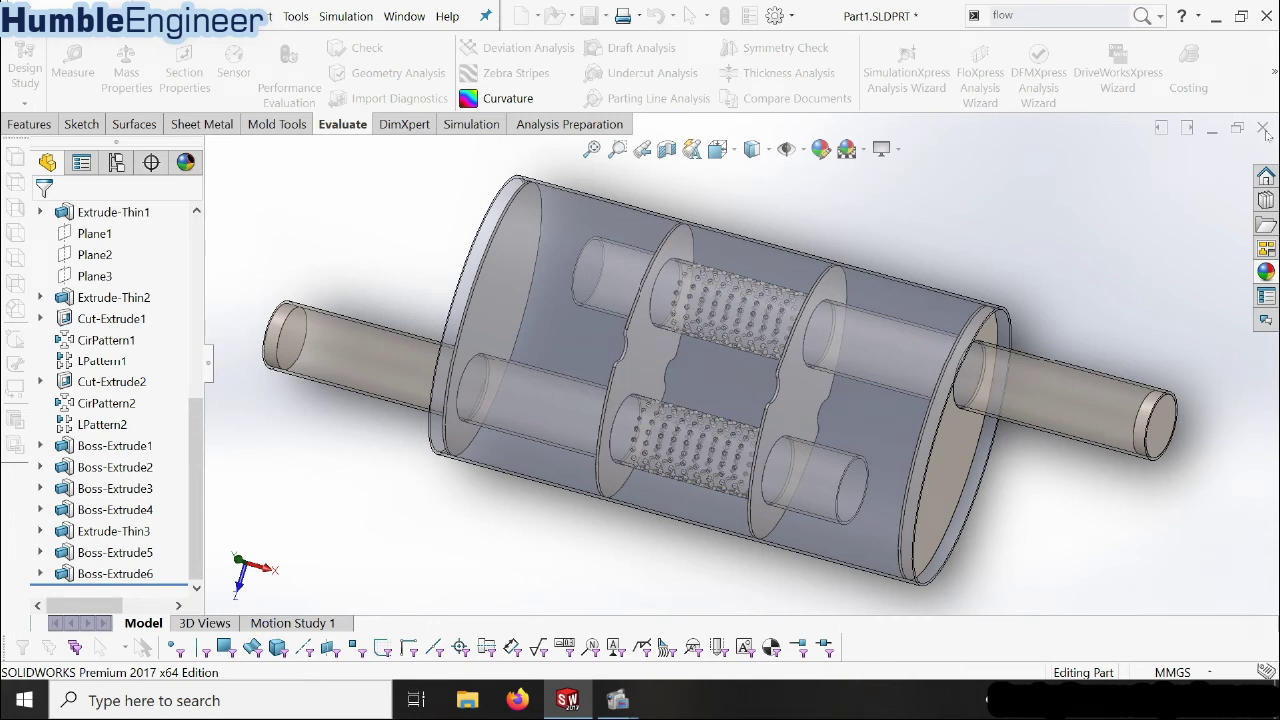
- Close the muffler part with Save all, then create a new blank Part document
{"action": "left_click", "coordinate": [1263, 129]}
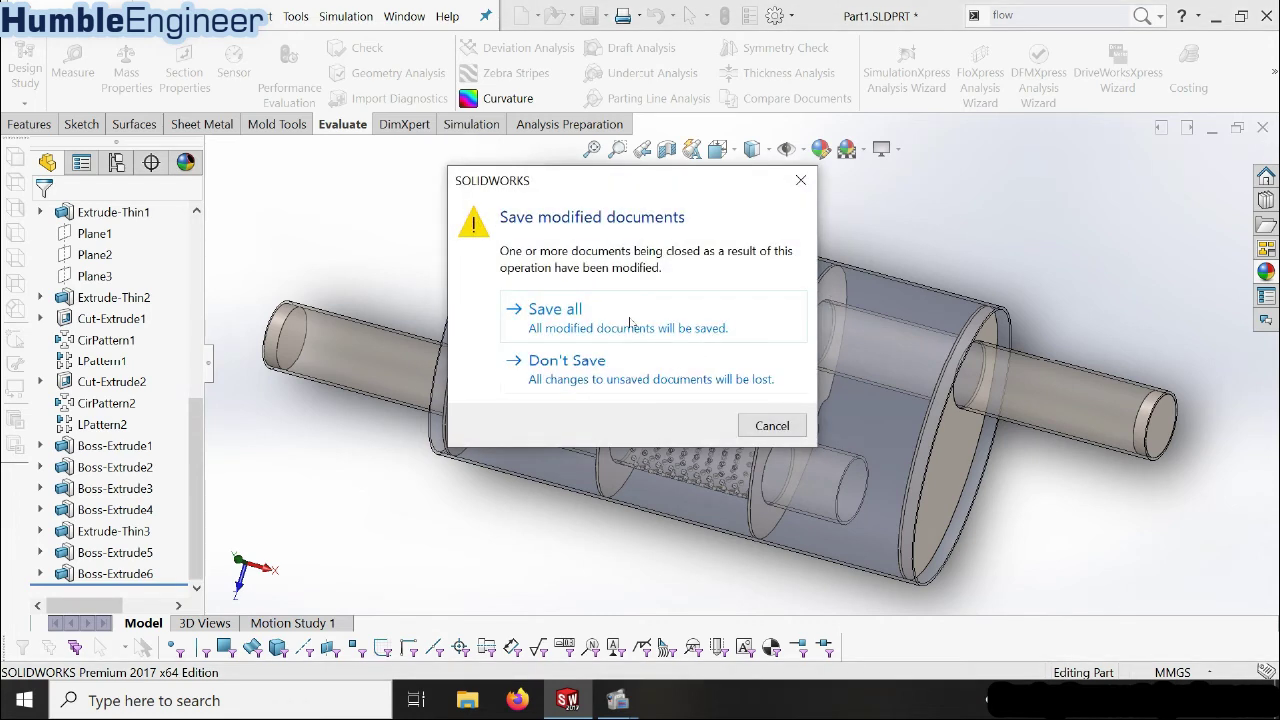
{"action": "left_click", "coordinate": [630, 320]}
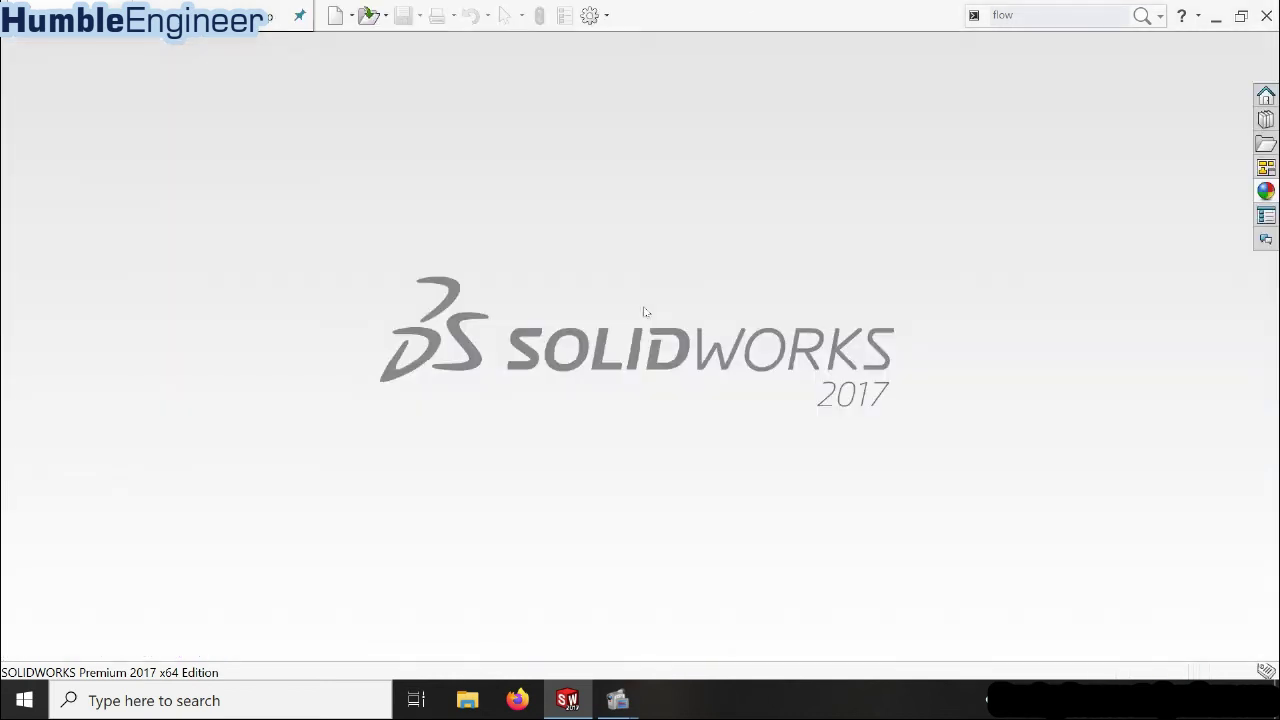
{"action": "left_click", "coordinate": [336, 16]}
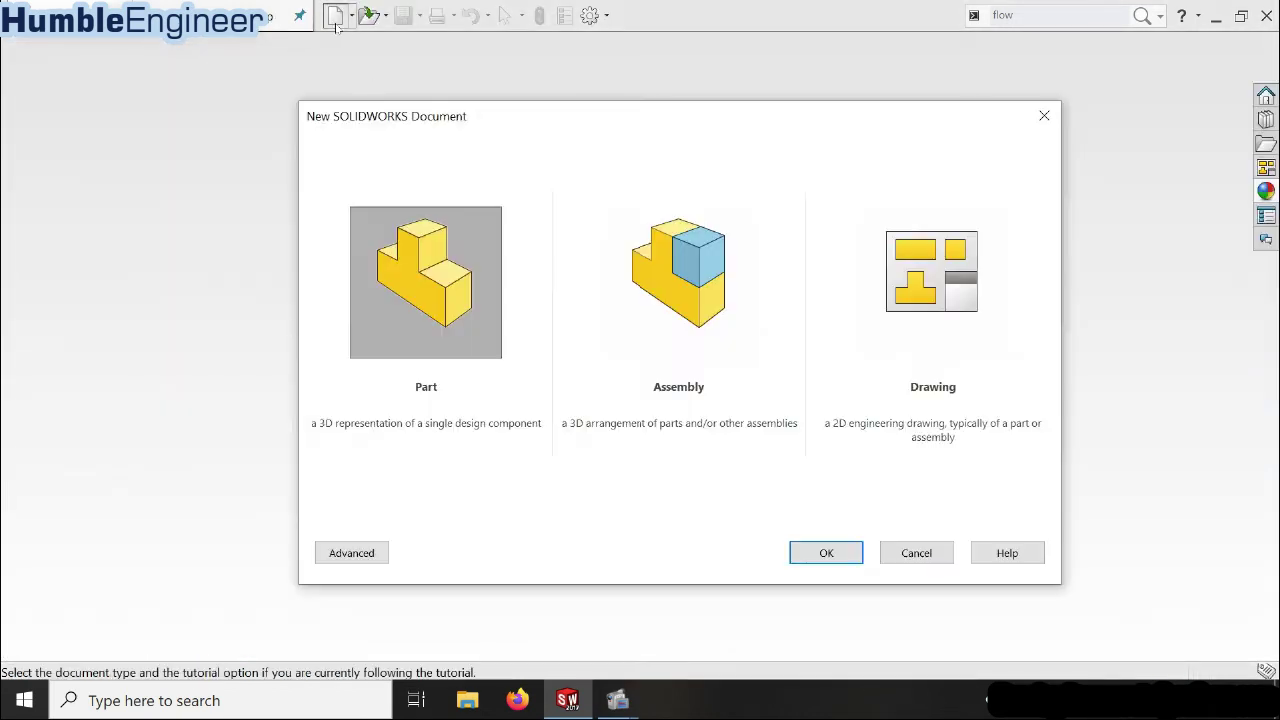
{"action": "left_click", "coordinate": [789, 546]}
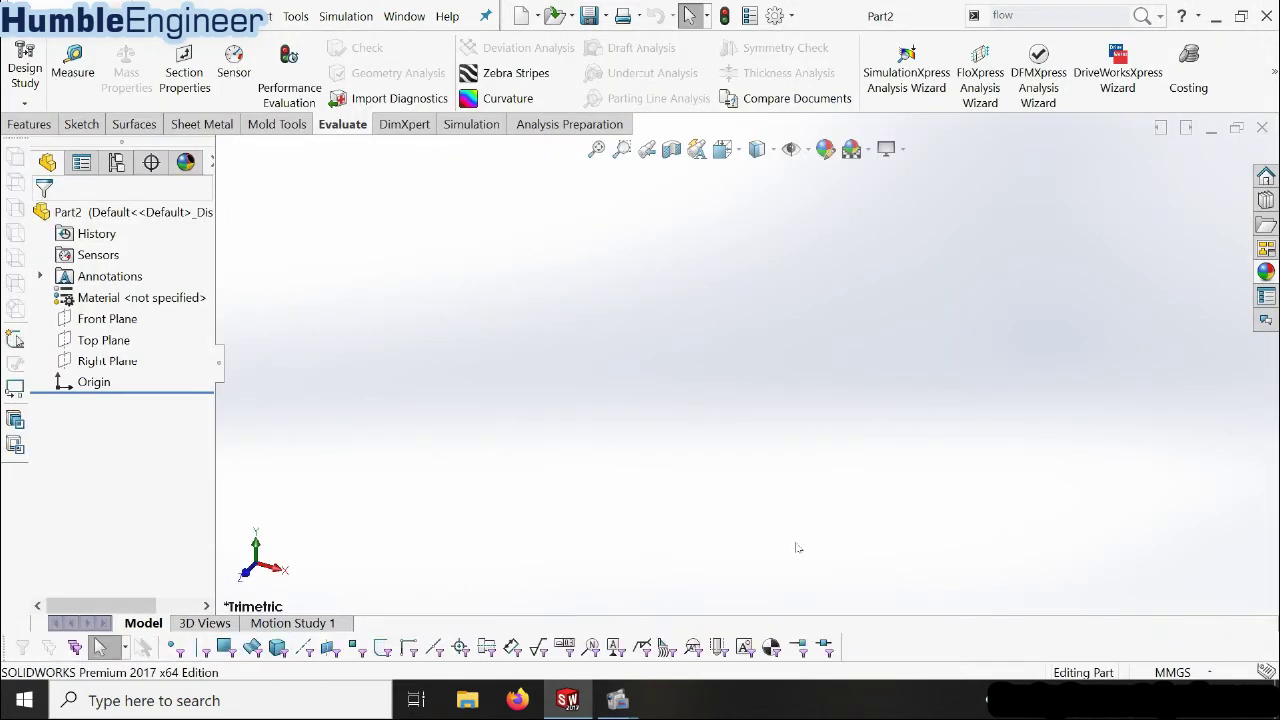
- Set the scene to Plain White and sketch a circle on the Right Plane
{"action": "left_click", "coordinate": [851, 149]}
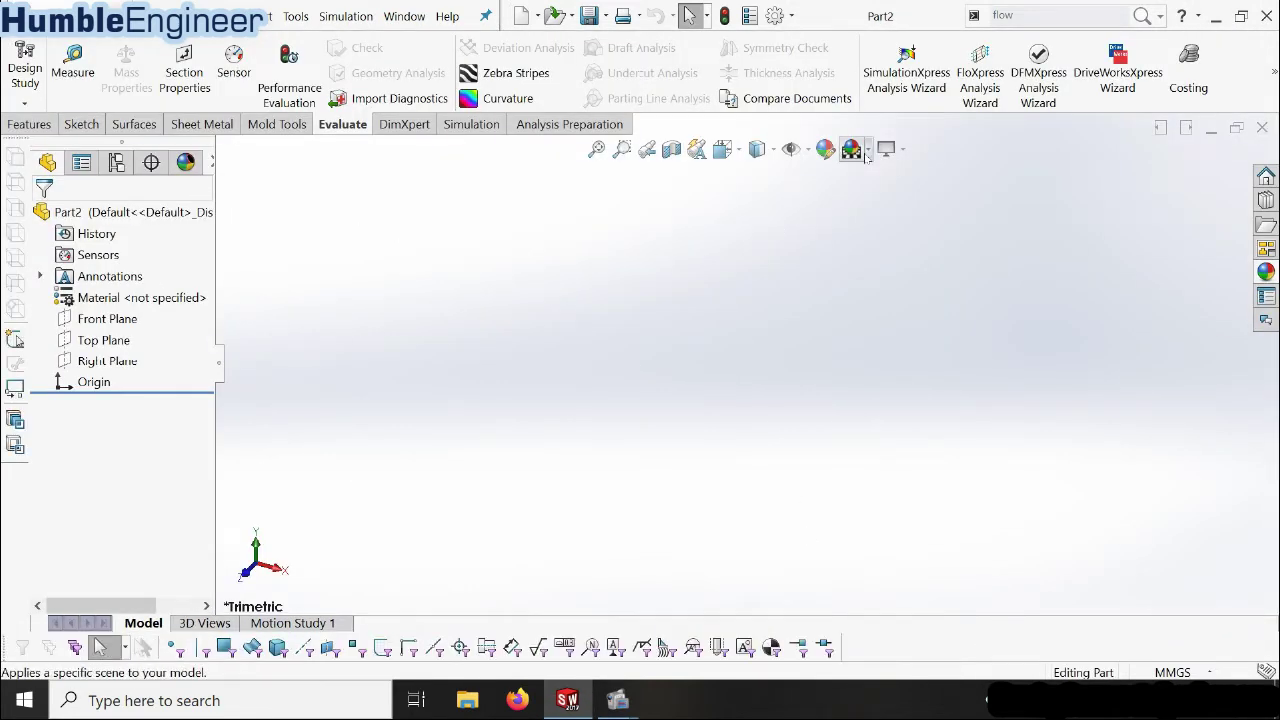
{"action": "left_click", "coordinate": [880, 197]}
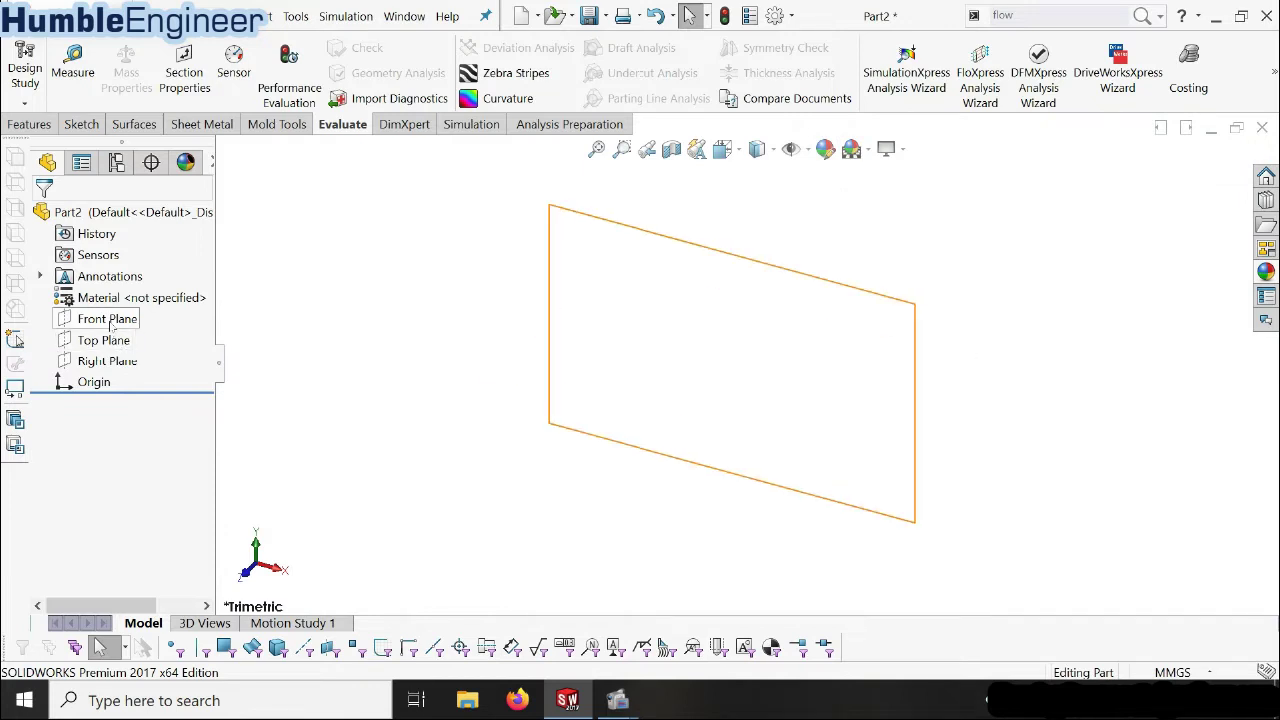
{"action": "left_click", "coordinate": [100, 361]}
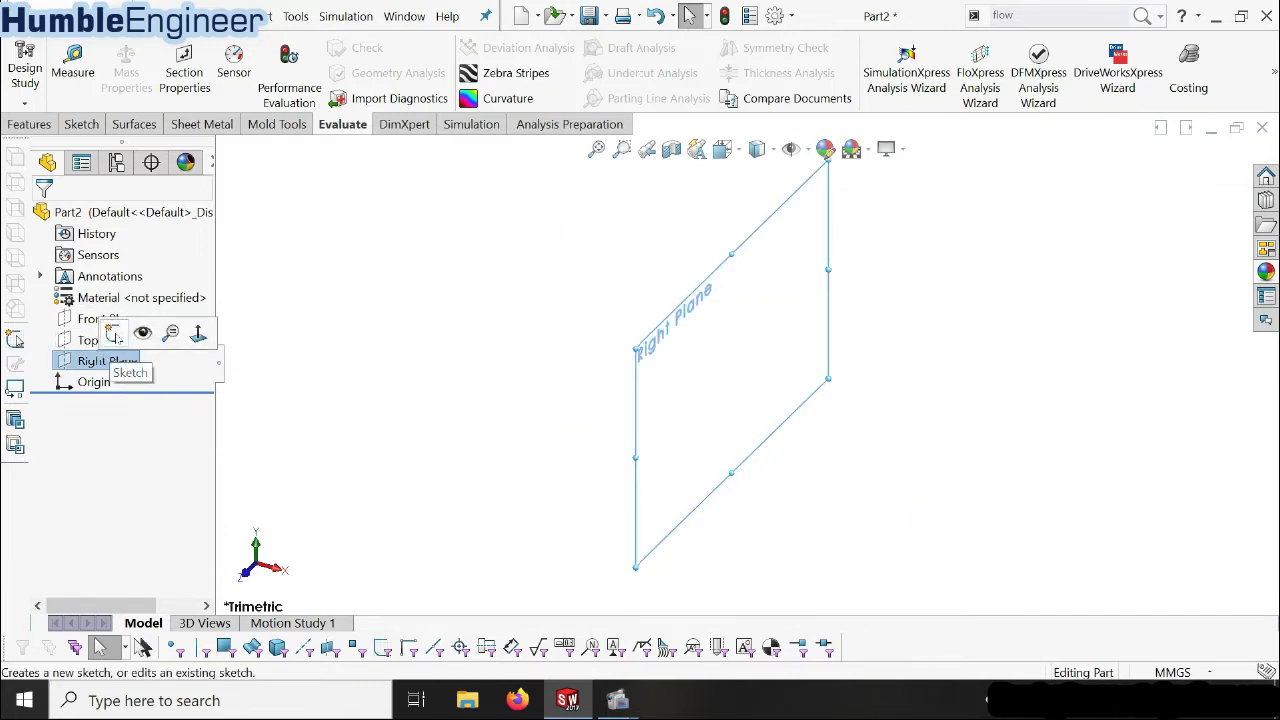
{"action": "left_click", "coordinate": [113, 334]}
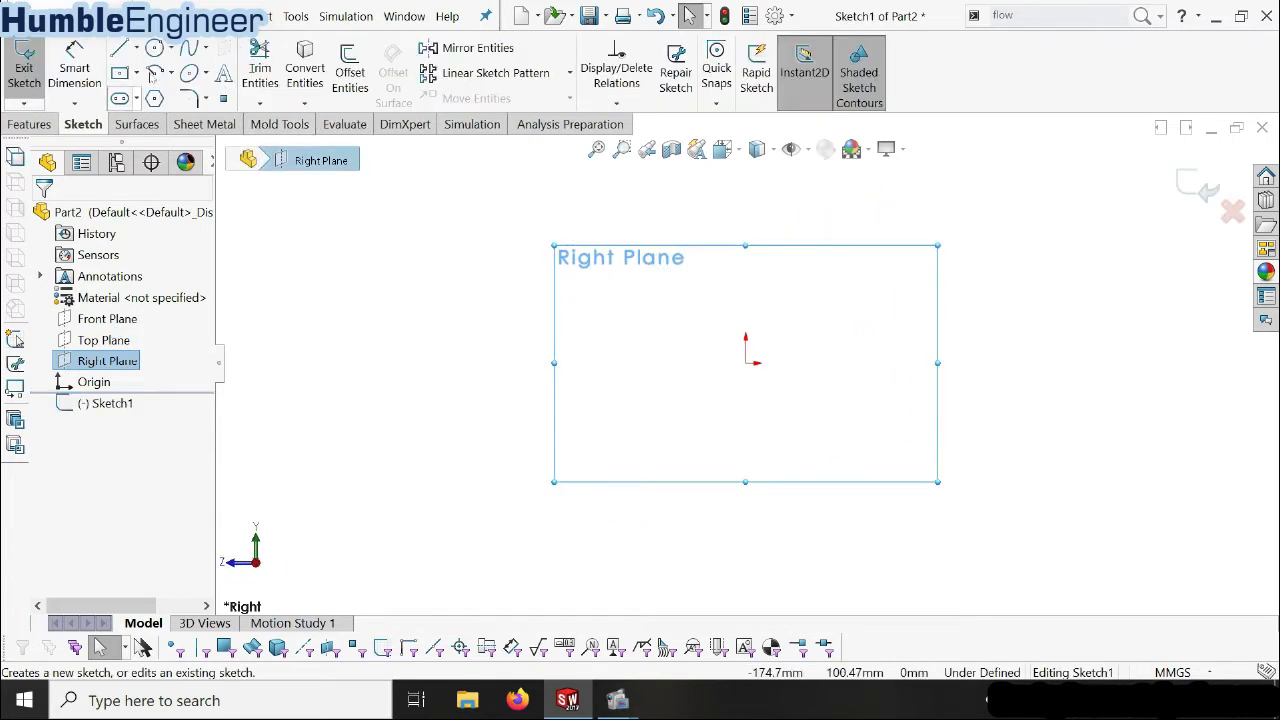
{"action": "left_click", "coordinate": [155, 48]}
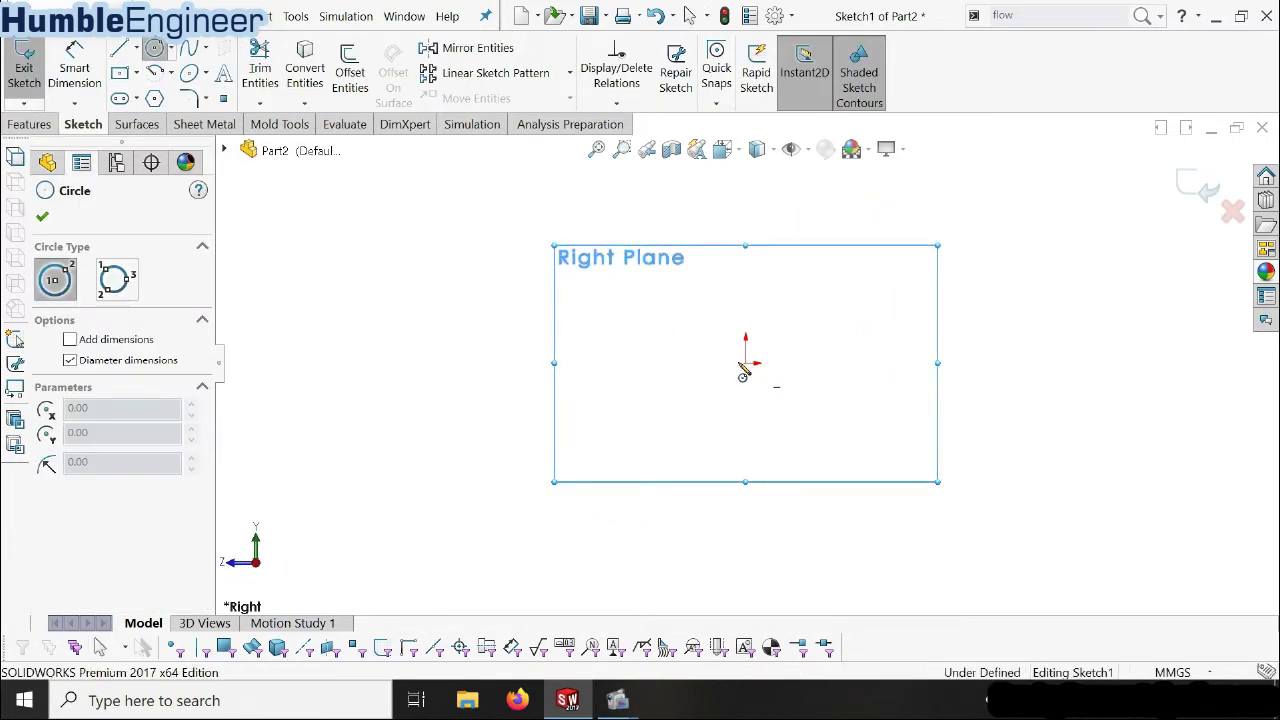
{"action": "left_click", "coordinate": [660, 362]}
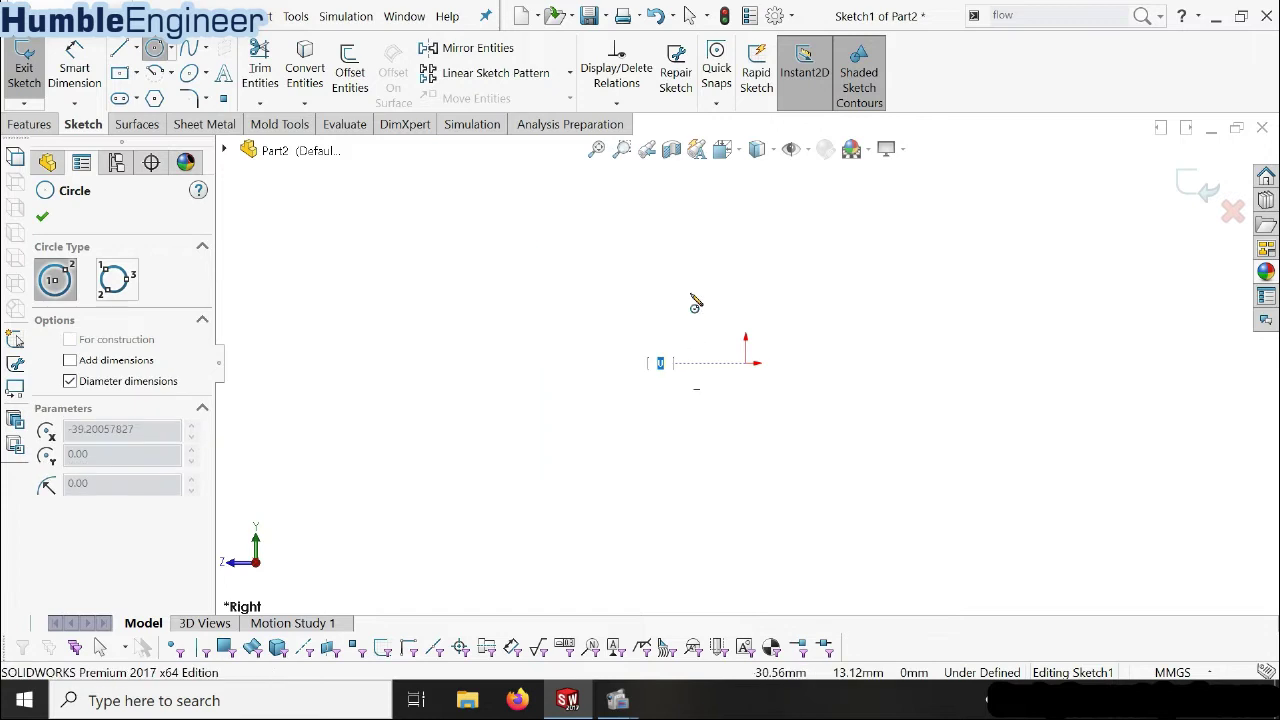
{"action": "left_click", "coordinate": [673, 320]}
{"action": "left_click", "coordinate": [655, 358]}
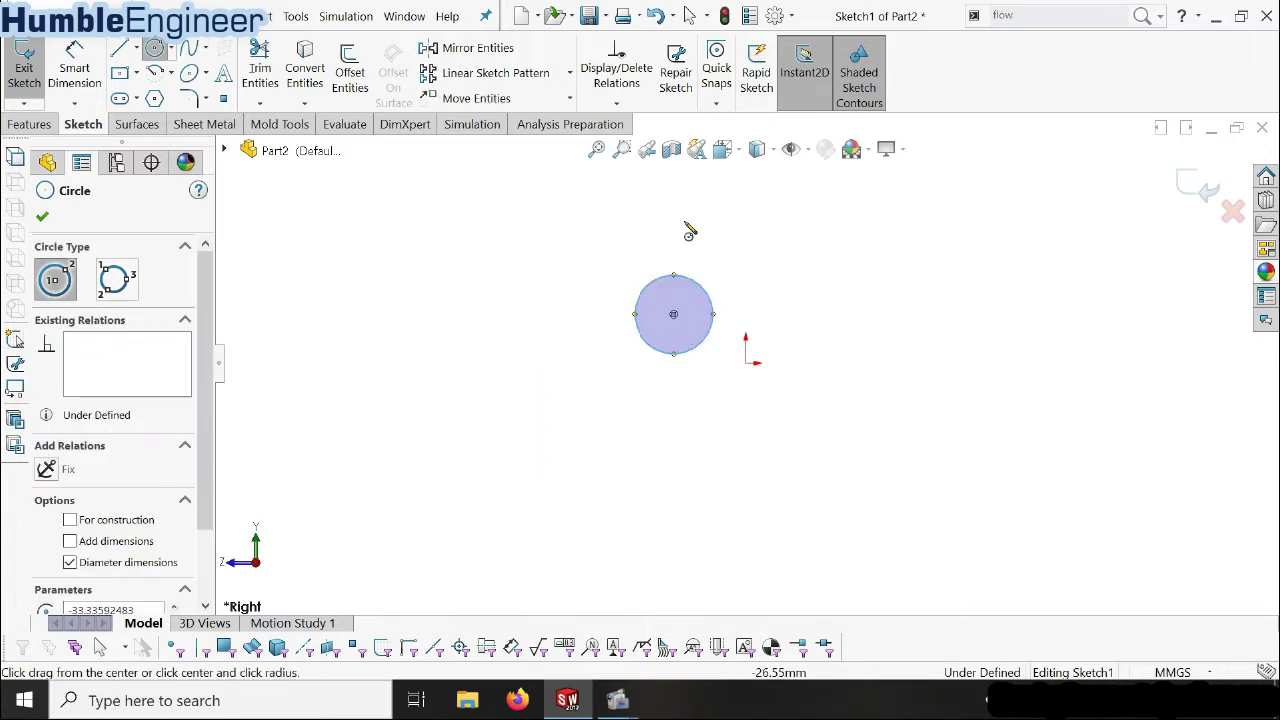
- Dimension the circle's diameter to 50 mm
{"action": "left_click", "coordinate": [74, 65]}
{"action": "left_click", "coordinate": [674, 264]}
{"action": "left_click", "coordinate": [684, 210]}
{"action": "type", "text": "50"}
{"action": "key", "text": "Return"}
{"action": "key", "text": "Escape"}
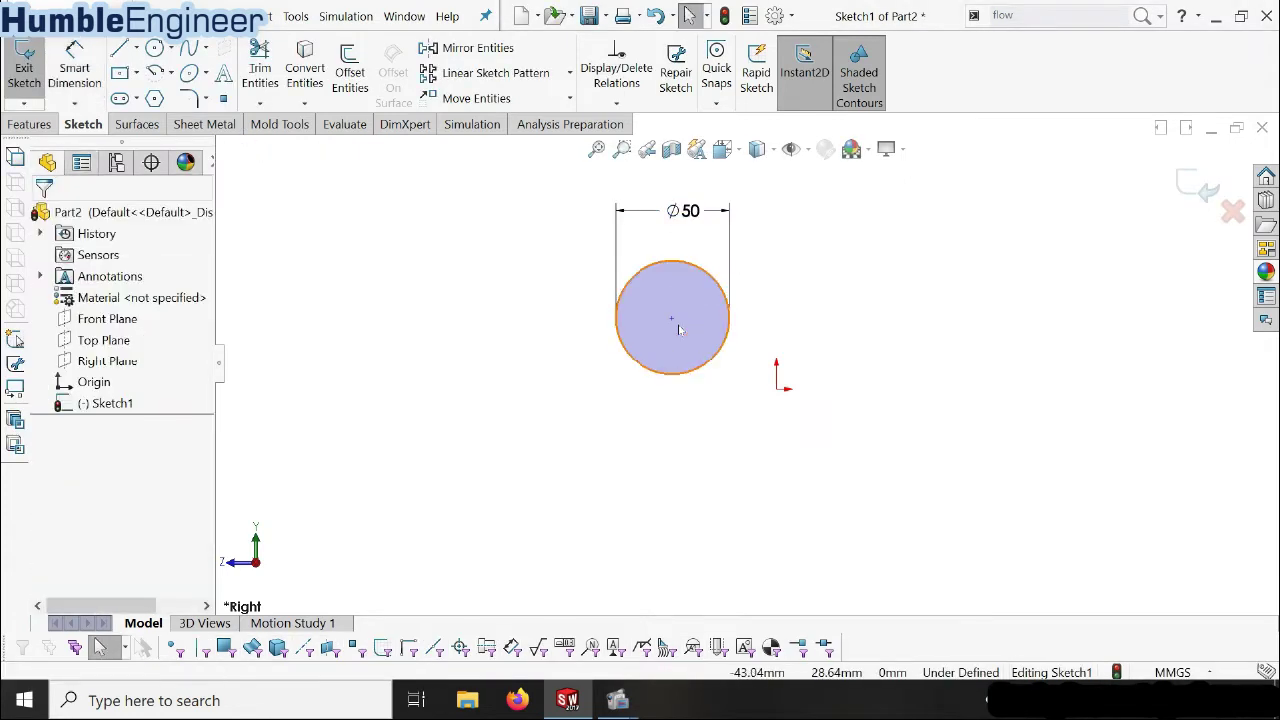
- Add a Horizontal relation between the circle centre and the origin
{"action": "left_click", "coordinate": [671, 319]}
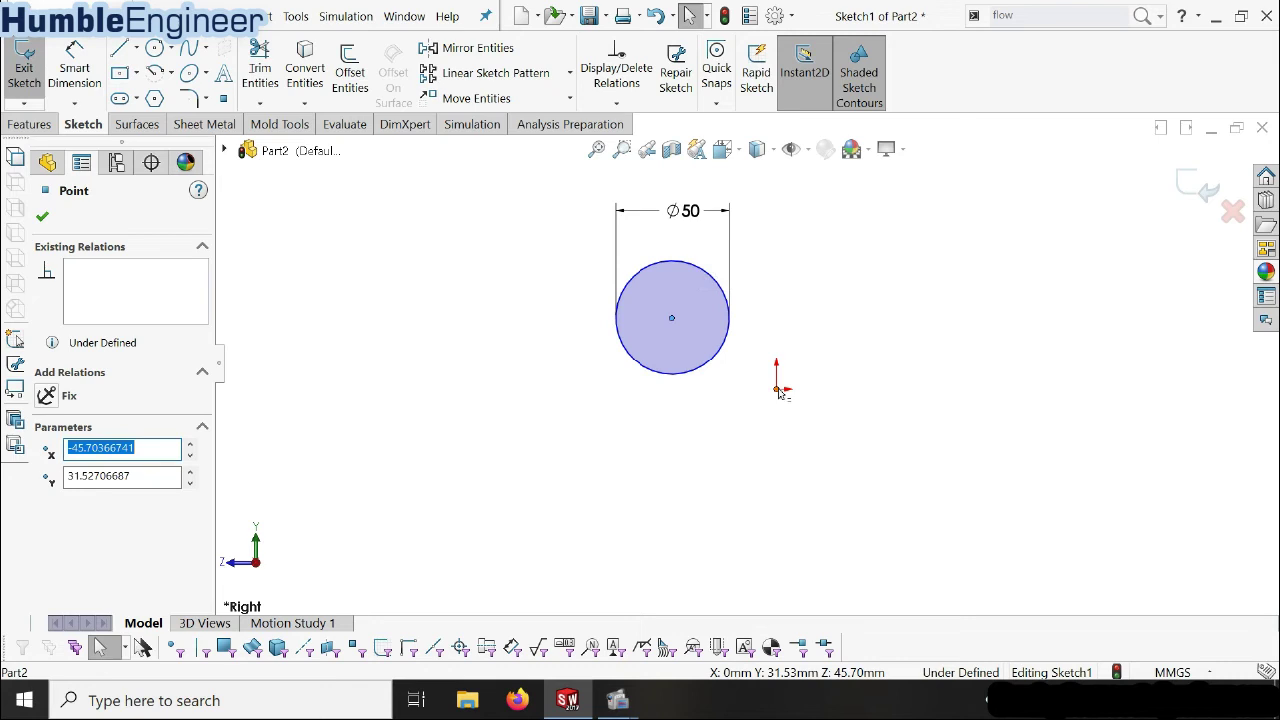
{"action": "left_click", "coordinate": [777, 389], "text": "ctrl"}
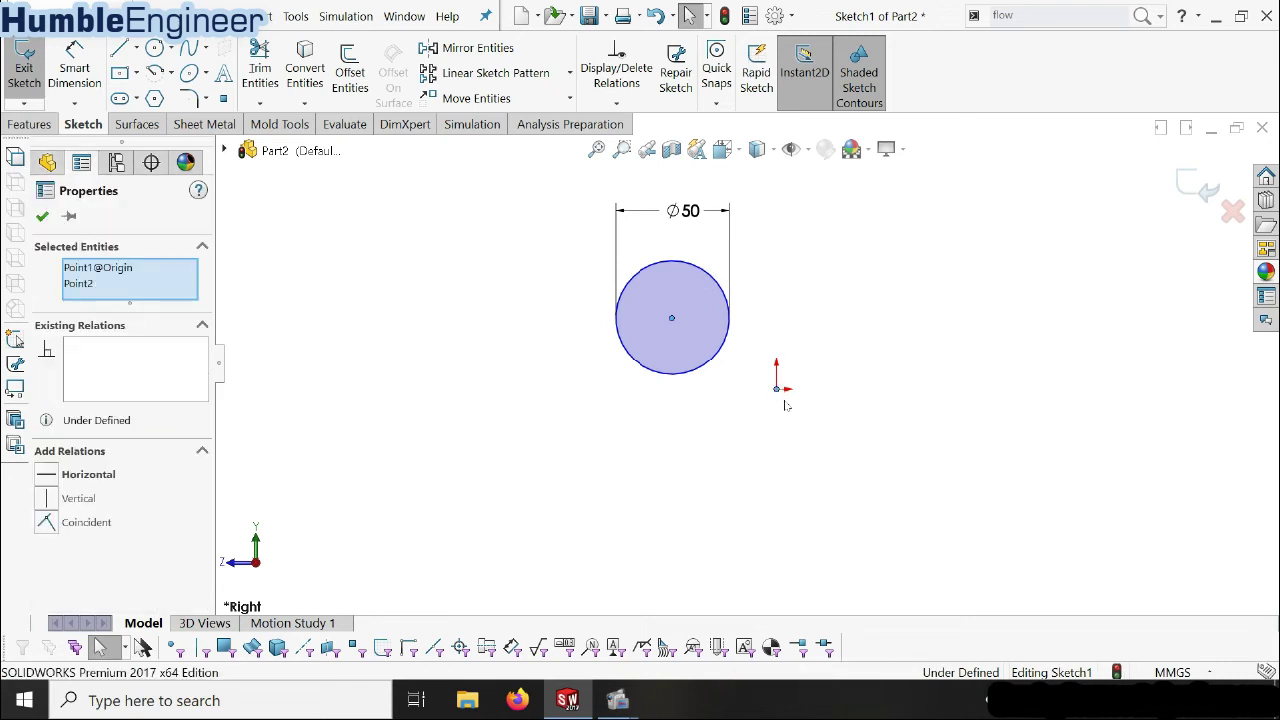
{"action": "left_click", "coordinate": [46, 477]}
{"action": "left_click", "coordinate": [771, 417]}
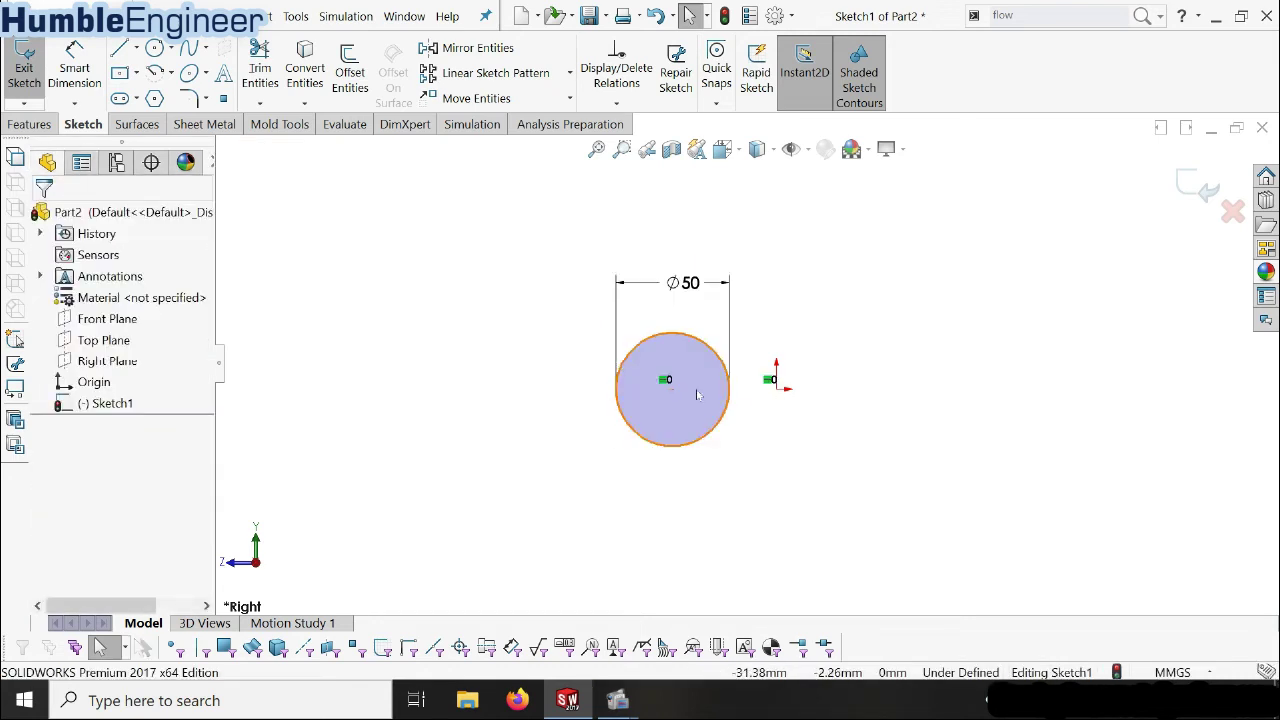
- Dimension the circle centre 50 mm from the origin and exit the sketch
{"action": "left_click", "coordinate": [74, 68]}
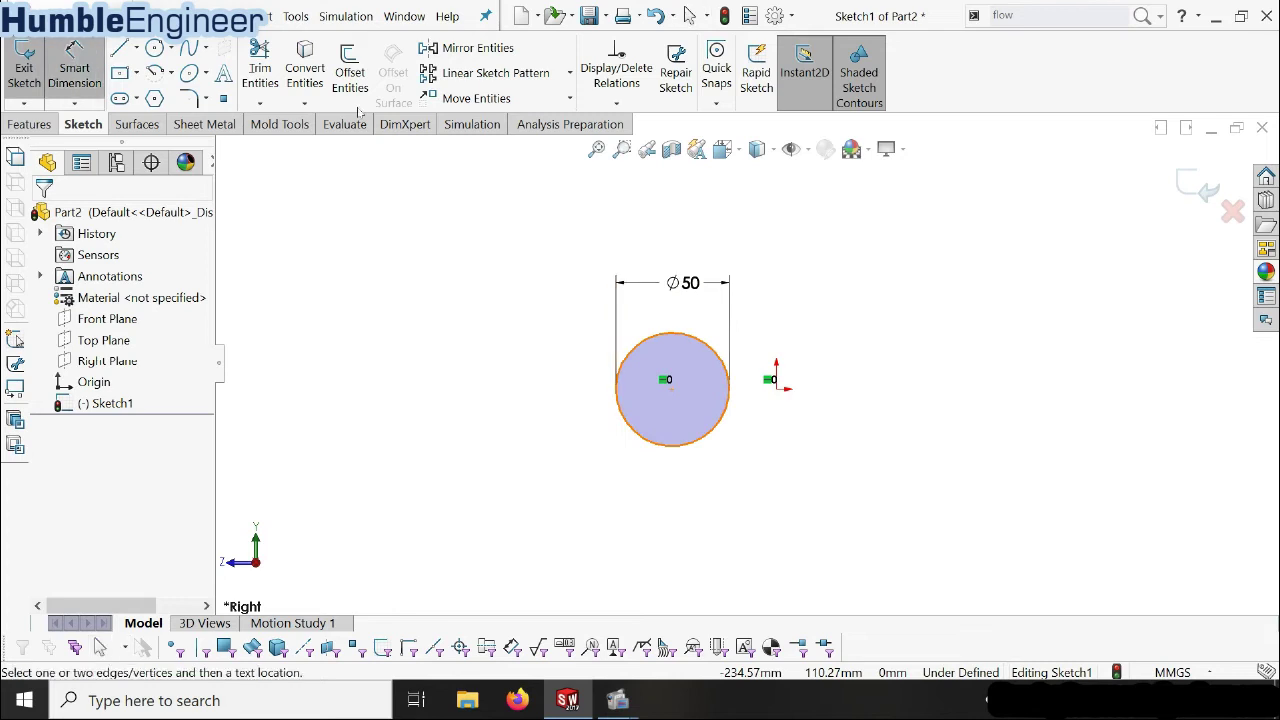
{"action": "left_click", "coordinate": [776, 390]}
{"action": "left_click", "coordinate": [674, 396]}
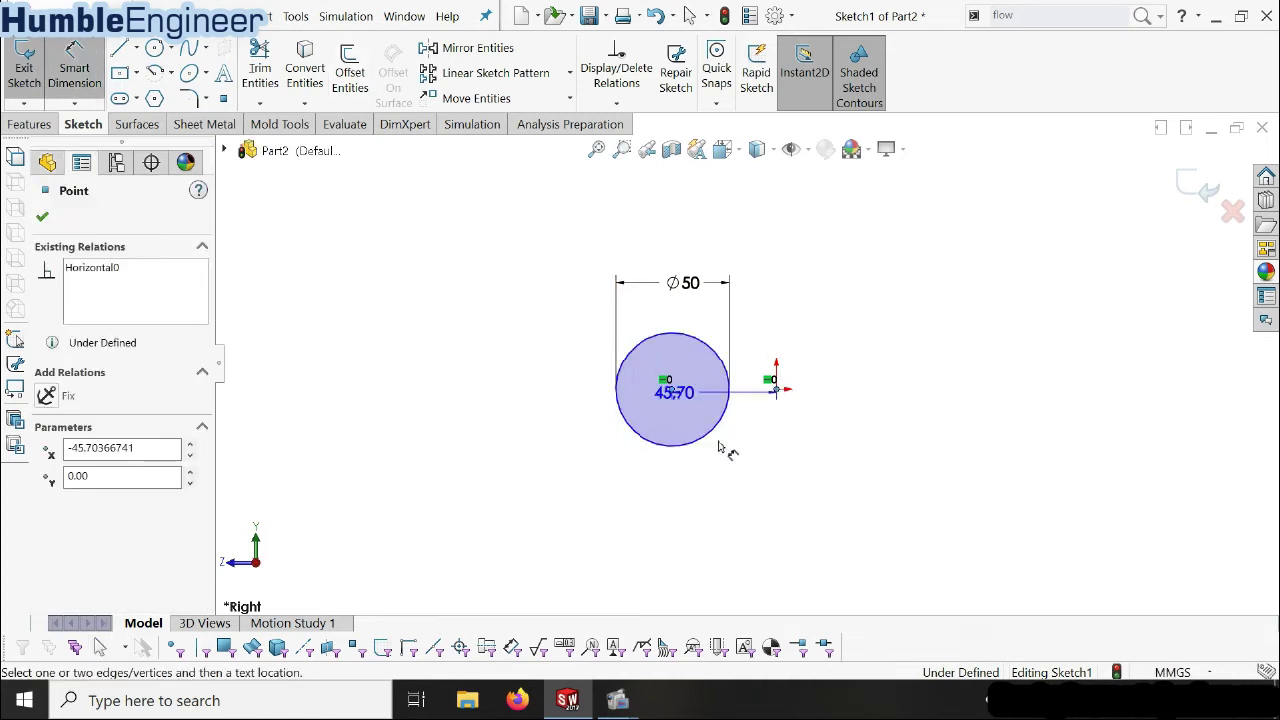
{"action": "left_click", "coordinate": [724, 481]}
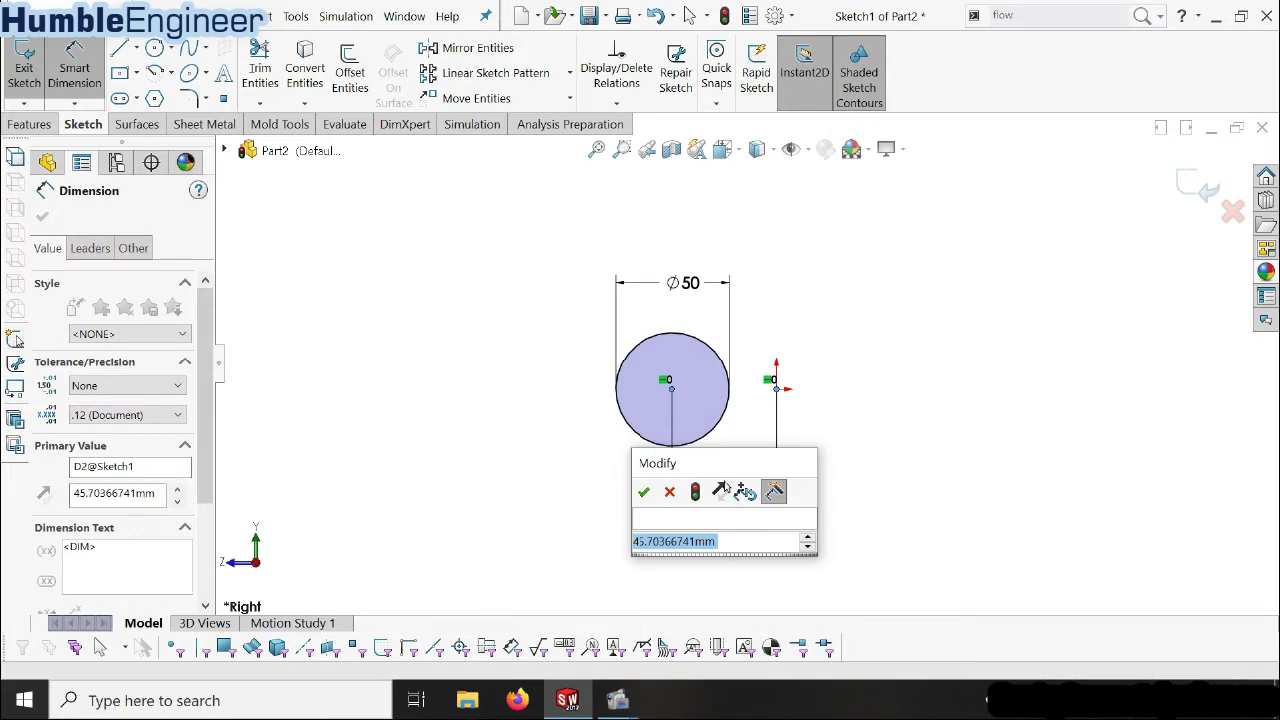
{"action": "type", "text": "50"}
{"action": "key", "text": "Return"}
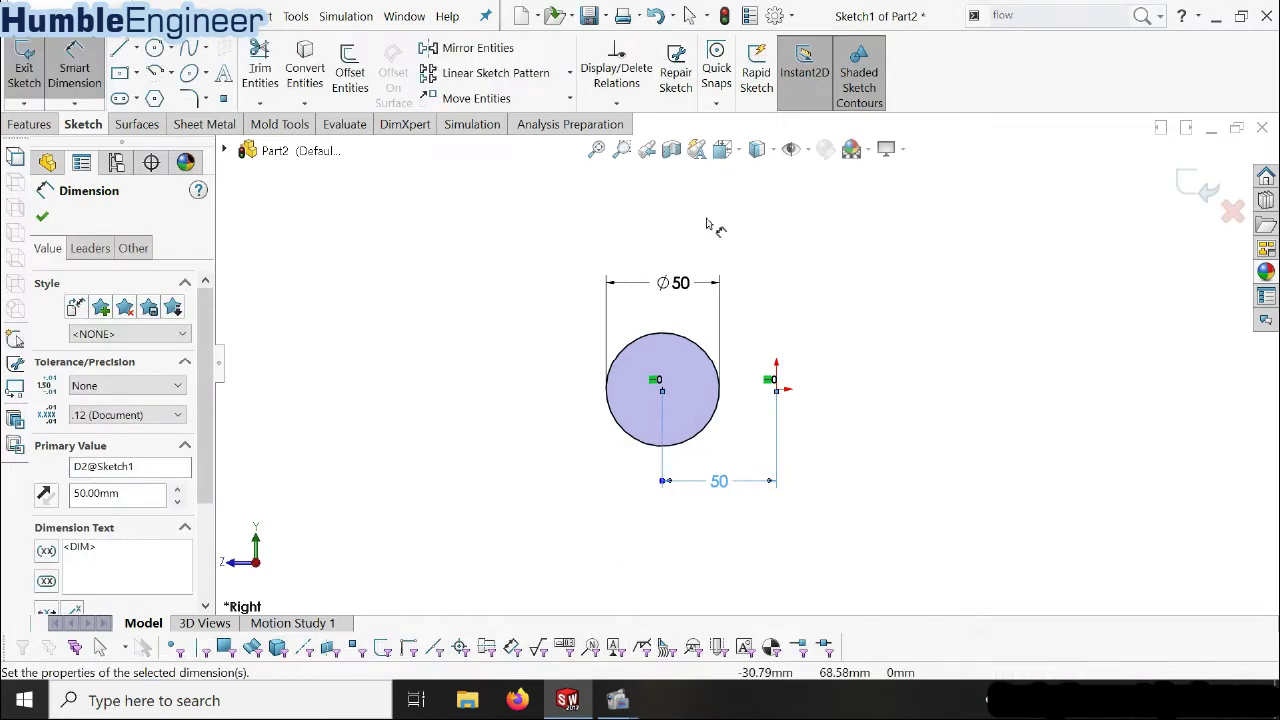
{"action": "mouse_move", "coordinate": [737, 362]}
{"action": "middle_mouse_down"}
{"action": "mouse_move", "coordinate": [680, 486]}
{"action": "mouse_move", "coordinate": [752, 474]}
{"action": "mouse_move", "coordinate": [720, 470]}
{"action": "middle_mouse_up"}
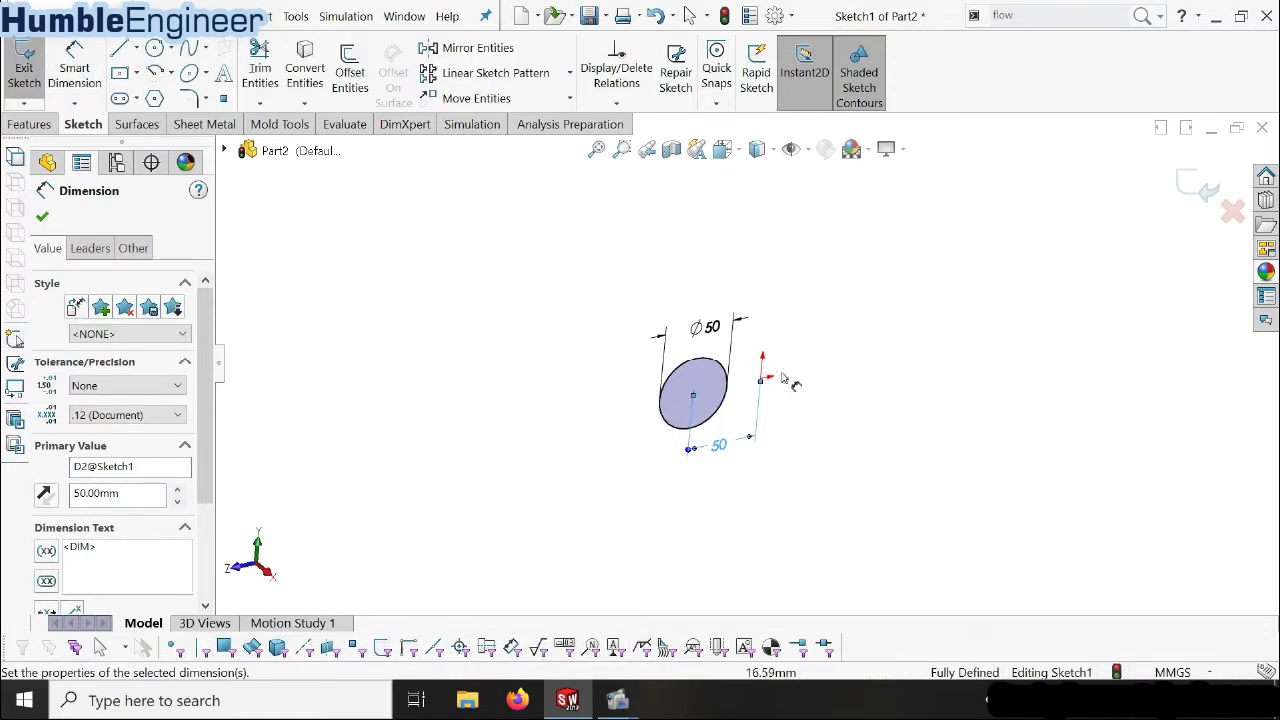
{"action": "left_click", "coordinate": [42, 216]}
{"action": "left_click", "coordinate": [30, 124]}
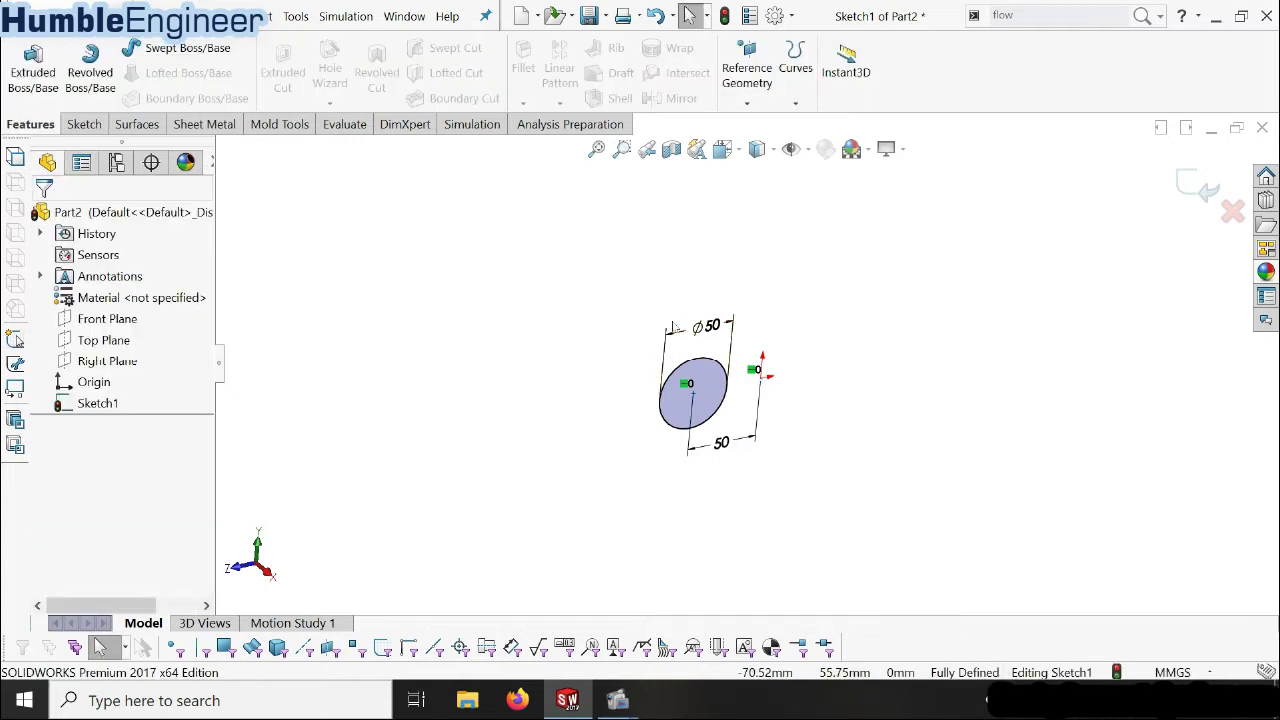
- Start an Extruded Boss/Base as a Thin Feature with the wall inside the circle
{"action": "left_click", "coordinate": [27, 79]}
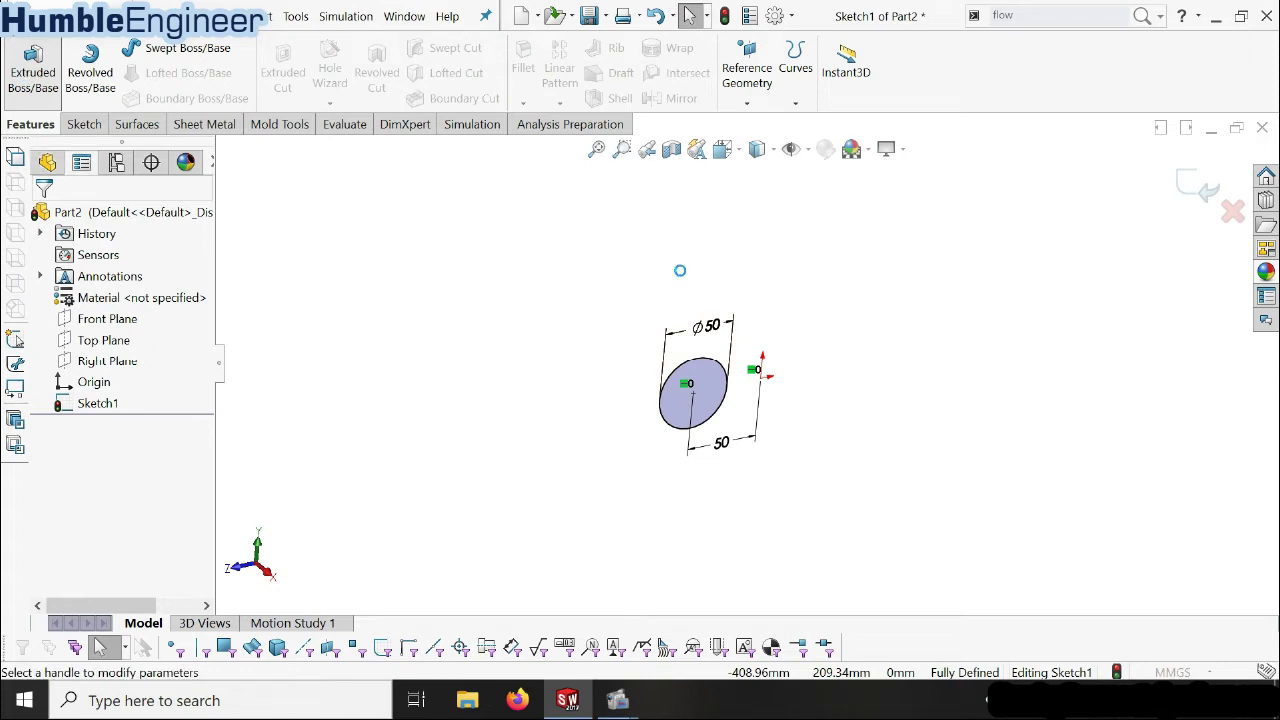
{"action": "mouse_move", "coordinate": [609, 357]}
{"action": "middle_mouse_down"}
{"action": "mouse_move", "coordinate": [753, 414]}
{"action": "mouse_move", "coordinate": [592, 428]}
{"action": "mouse_move", "coordinate": [774, 417]}
{"action": "mouse_move", "coordinate": [655, 395]}
{"action": "middle_mouse_up"}
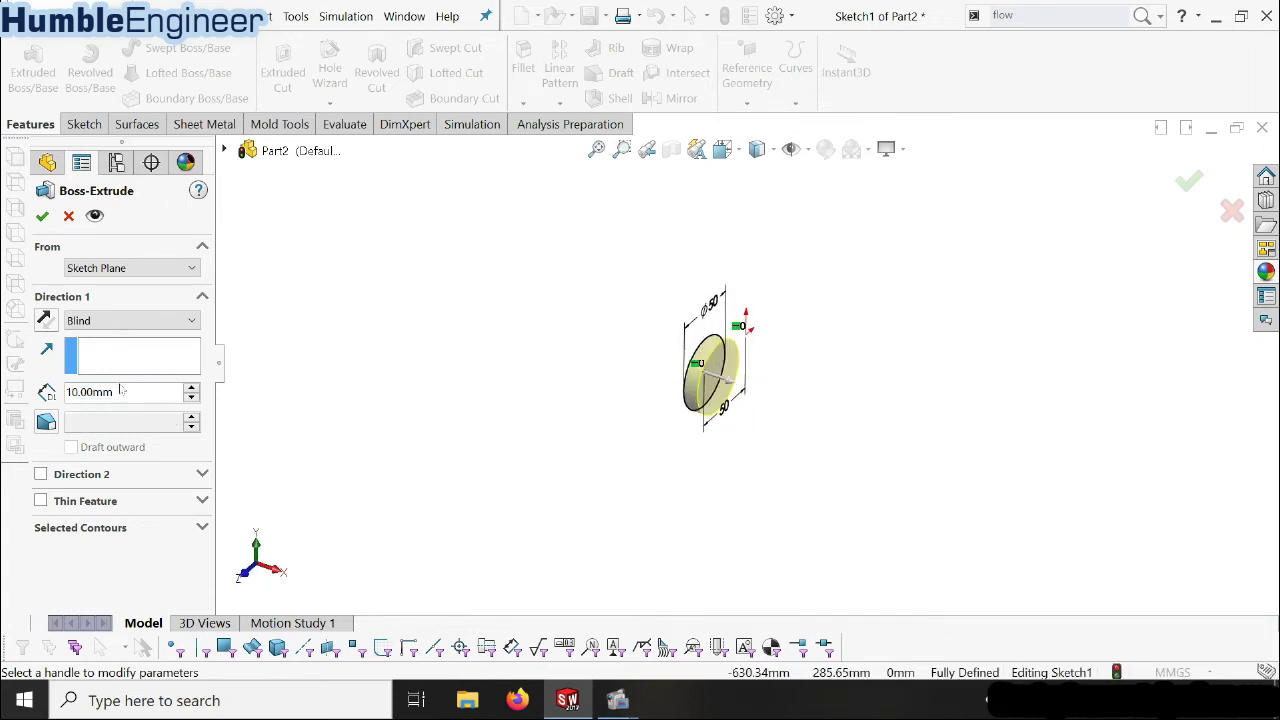
{"action": "left_click", "coordinate": [41, 503]}
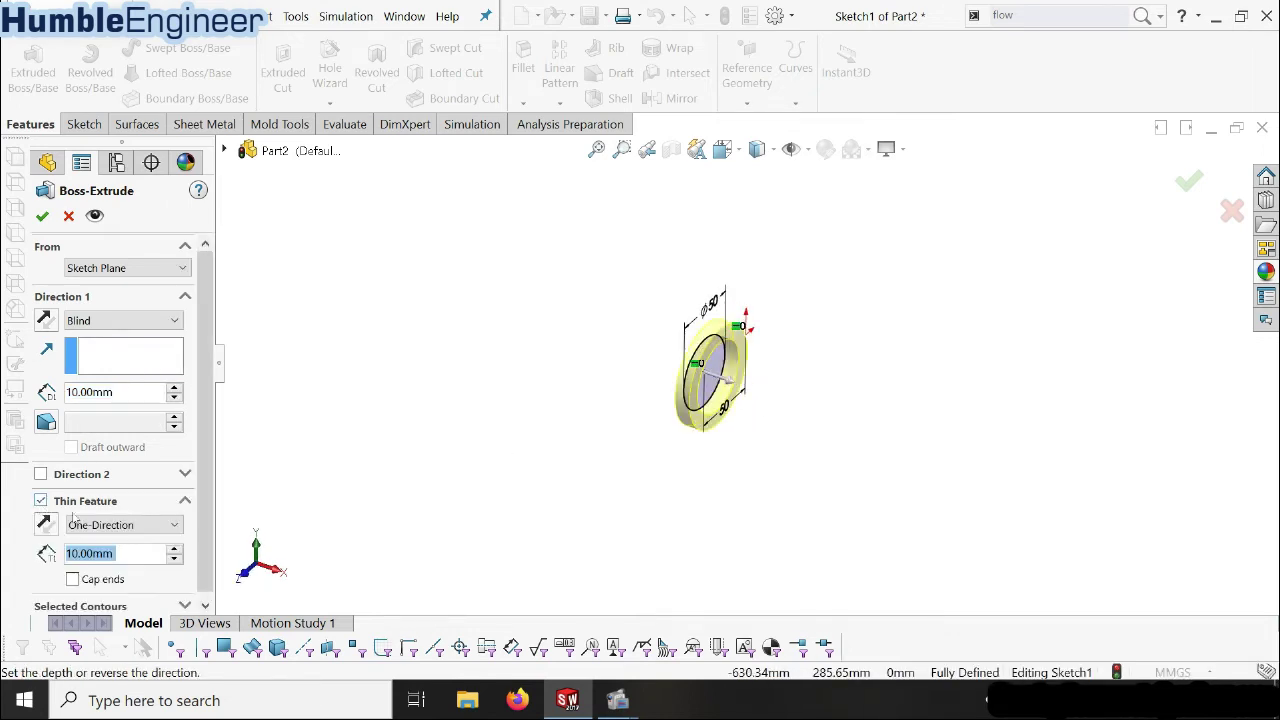
{"action": "scroll", "coordinate": [770, 325], "scroll_direction": "down", "scroll_amount": 1}
{"action": "scroll", "coordinate": [770, 325], "scroll_direction": "down", "scroll_amount": 1}
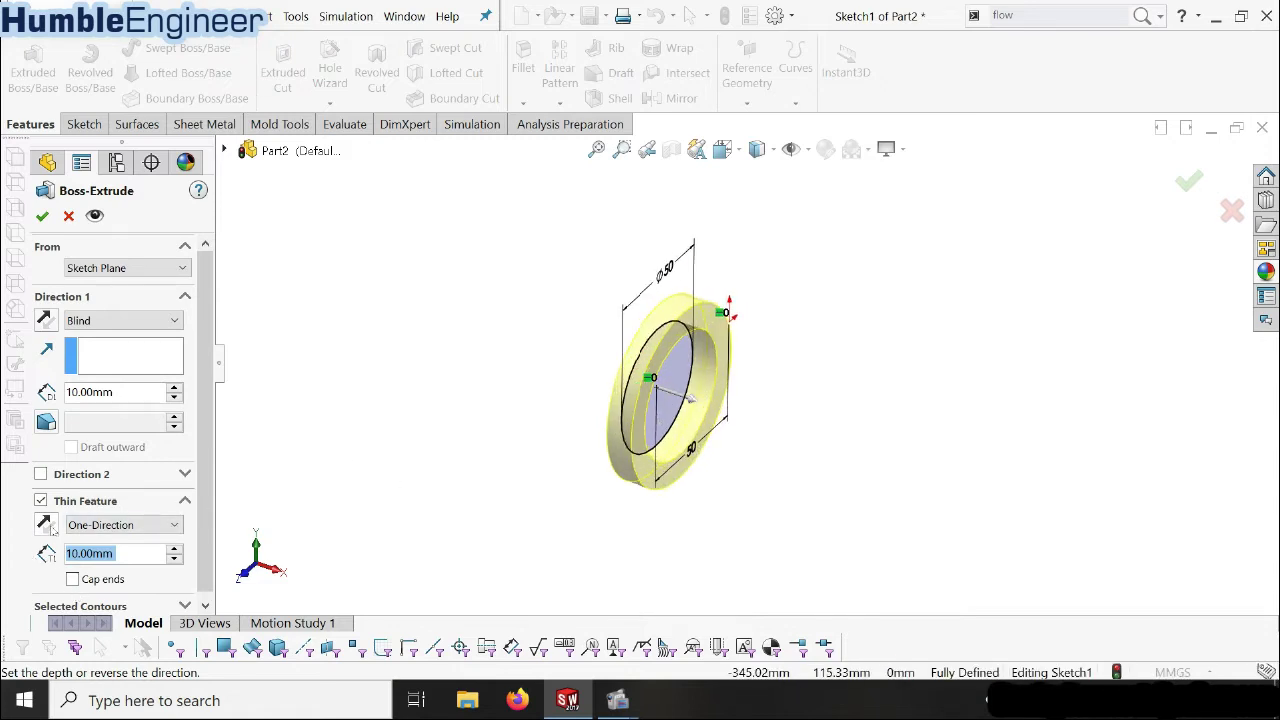
{"action": "left_click", "coordinate": [50, 528]}
{"action": "left_click", "coordinate": [50, 528]}
{"action": "left_click", "coordinate": [50, 528]}
{"action": "left_click", "coordinate": [50, 528]}
{"action": "left_click", "coordinate": [50, 528]}
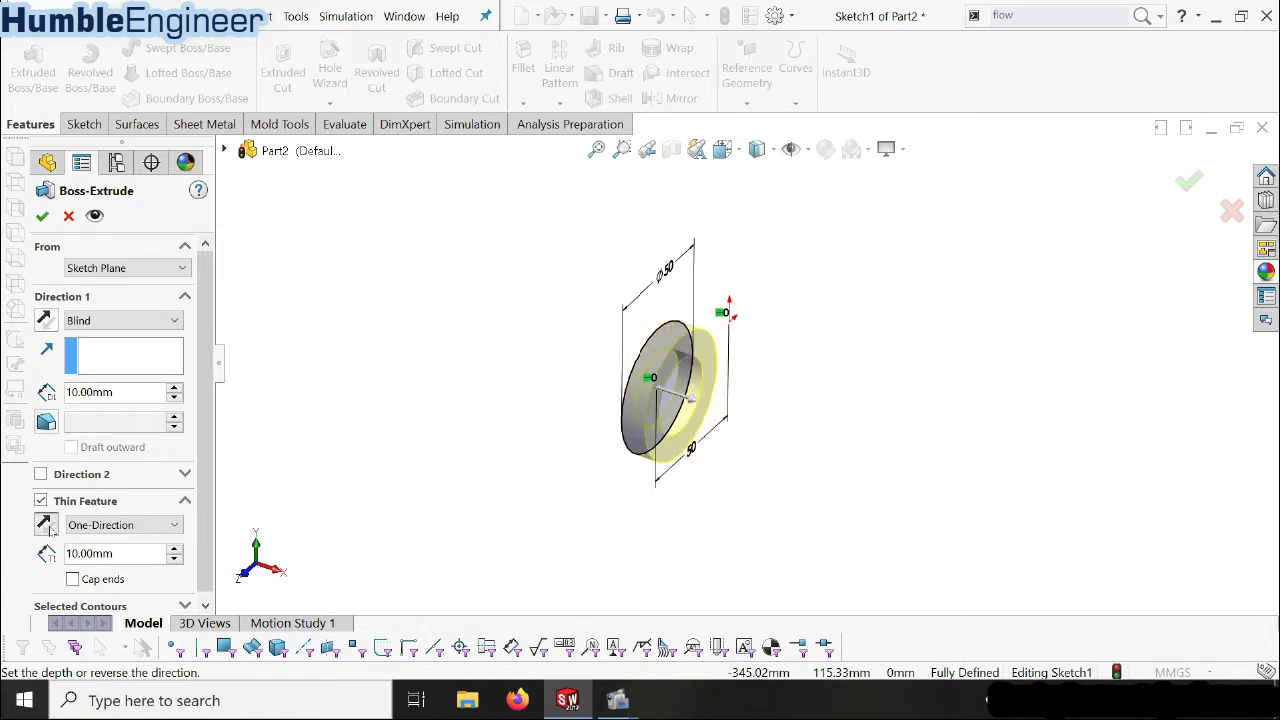
{"action": "left_click", "coordinate": [50, 528]}
{"action": "left_click", "coordinate": [47, 530]}
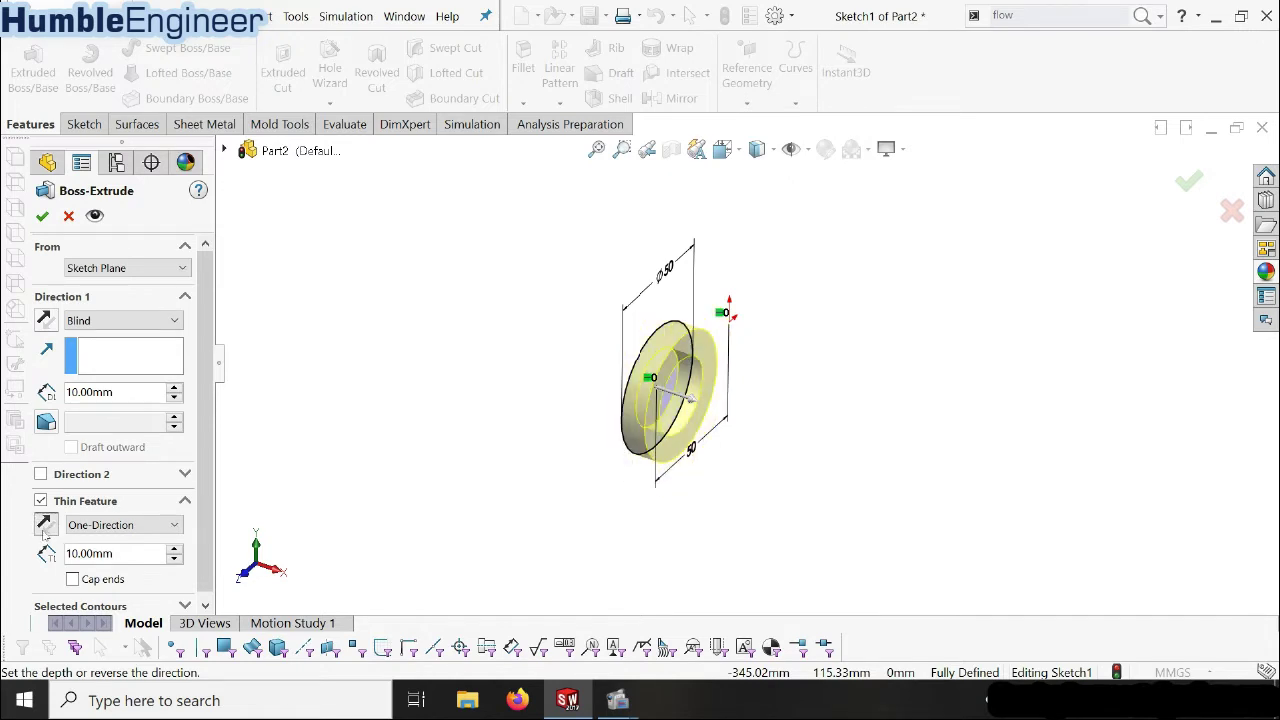
- Set the wall thickness to 2 mm and the extrusion depth to 300 mm
{"action": "double_click", "coordinate": [113, 553]}
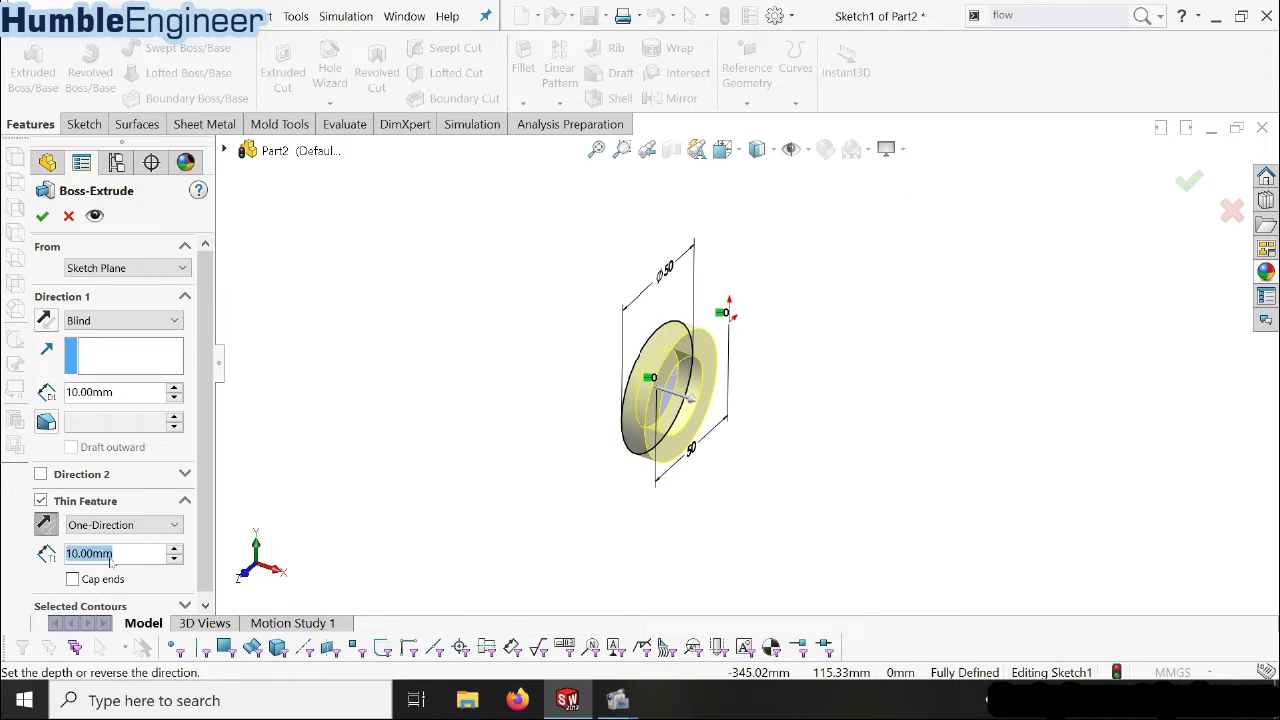
{"action": "type", "text": "2"}
{"action": "key", "text": "Return"}
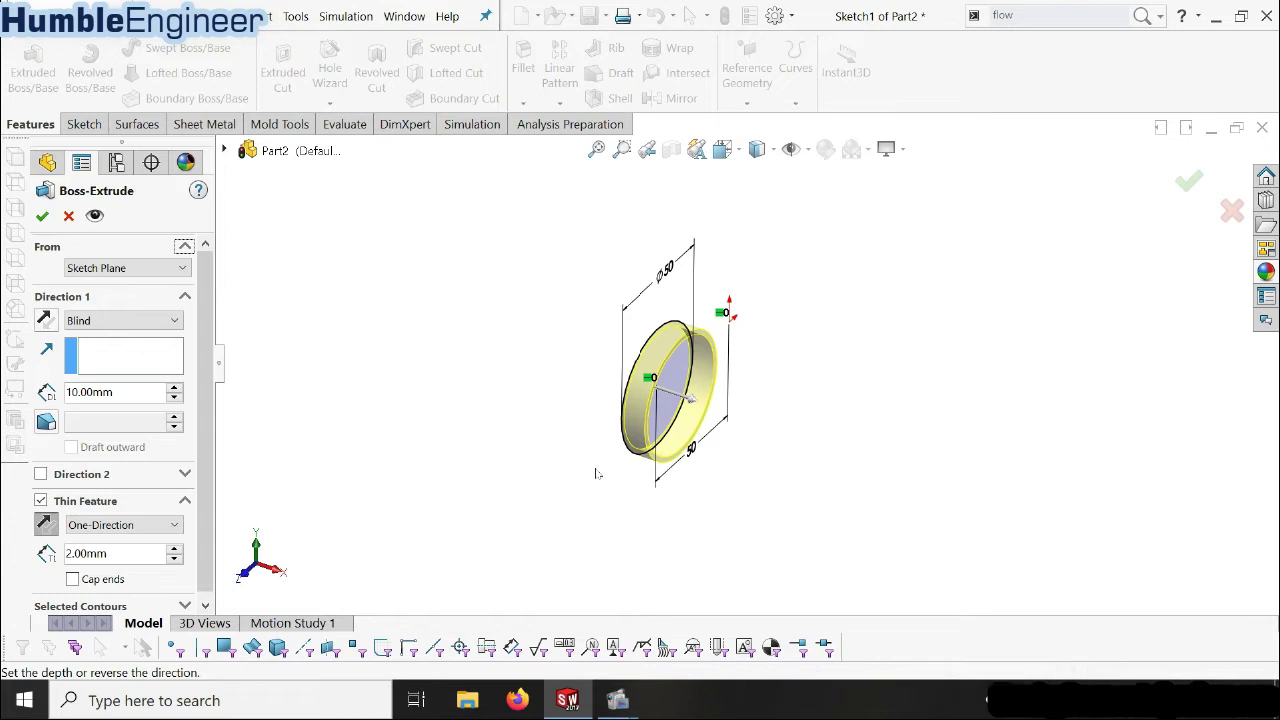
{"action": "scroll", "coordinate": [597, 474], "scroll_direction": "up", "scroll_amount": 3}
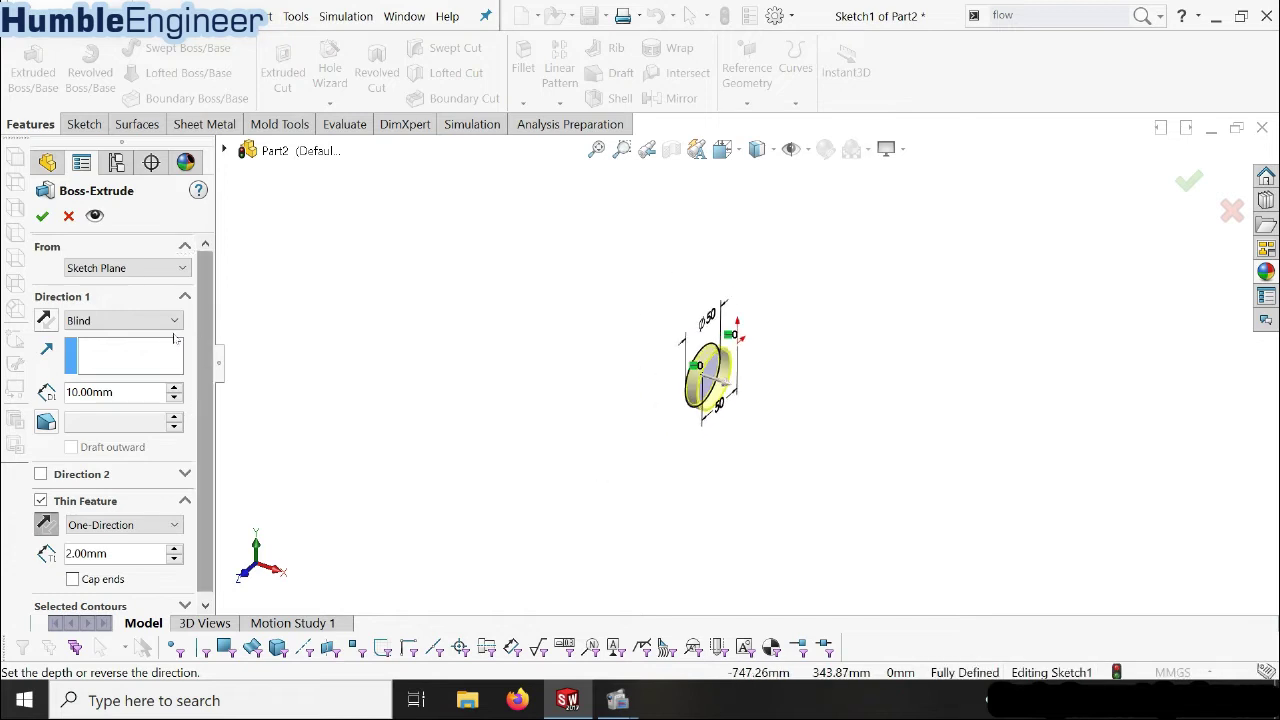
{"action": "double_click", "coordinate": [129, 393]}
{"action": "type", "text": "300"}
{"action": "key", "text": "Return"}
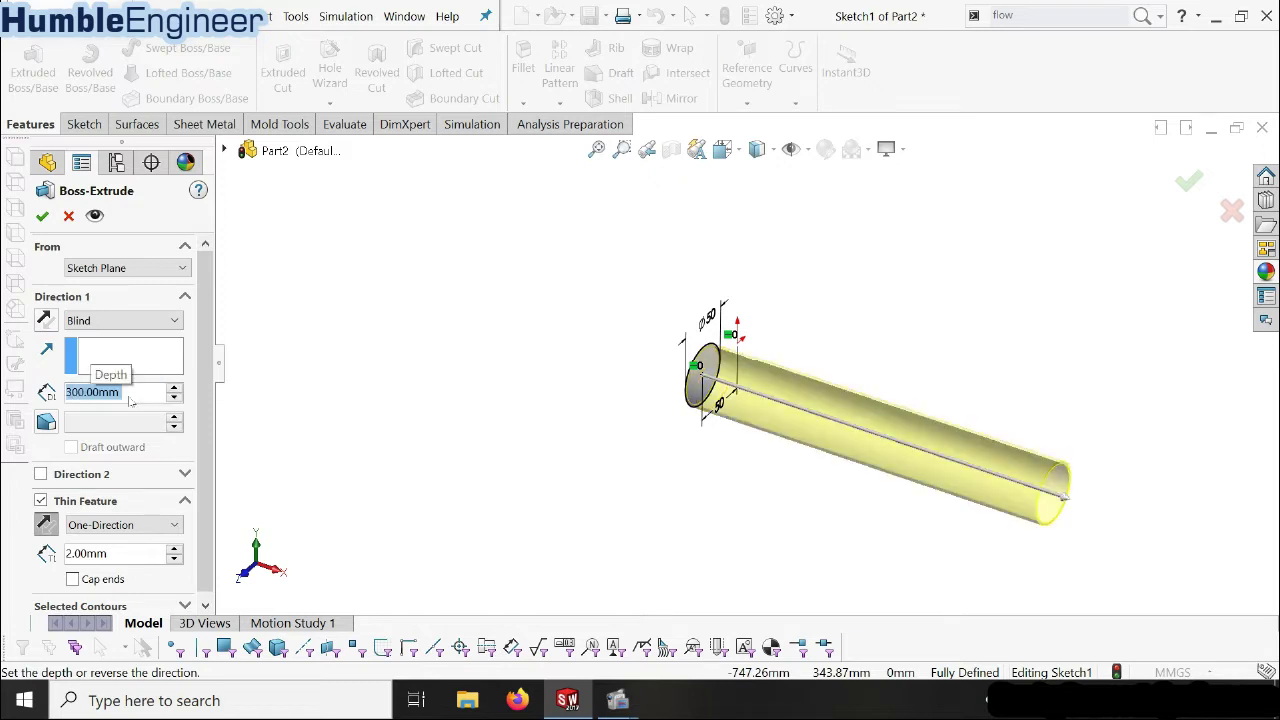
- Add Direction 2 at 100 mm and accept the thin-walled tube
{"action": "left_click", "coordinate": [41, 474]}
{"action": "scroll", "coordinate": [124, 457], "scroll_direction": "down", "scroll_amount": 2}
{"action": "scroll", "coordinate": [124, 457], "scroll_direction": "down", "scroll_amount": 1}
{"action": "double_click", "coordinate": [133, 452]}
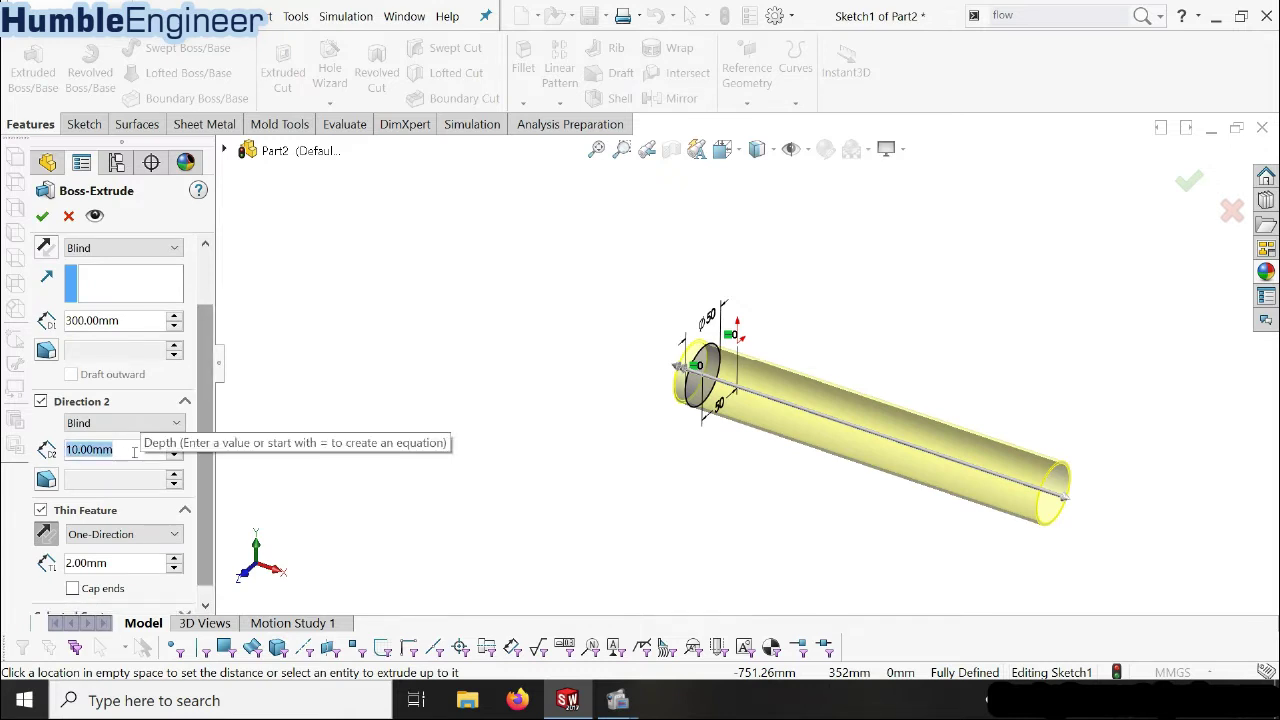
{"action": "type", "text": "100"}
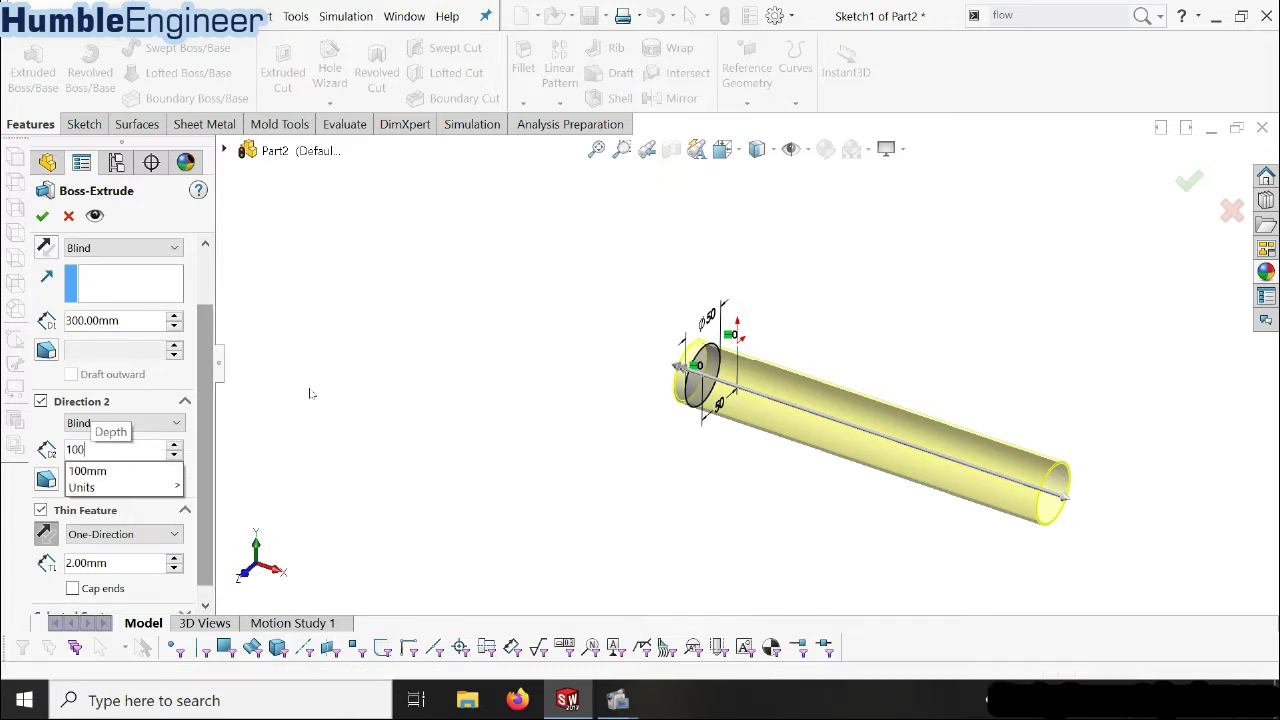
{"action": "key", "text": "Return"}
{"action": "left_click", "coordinate": [42, 215]}
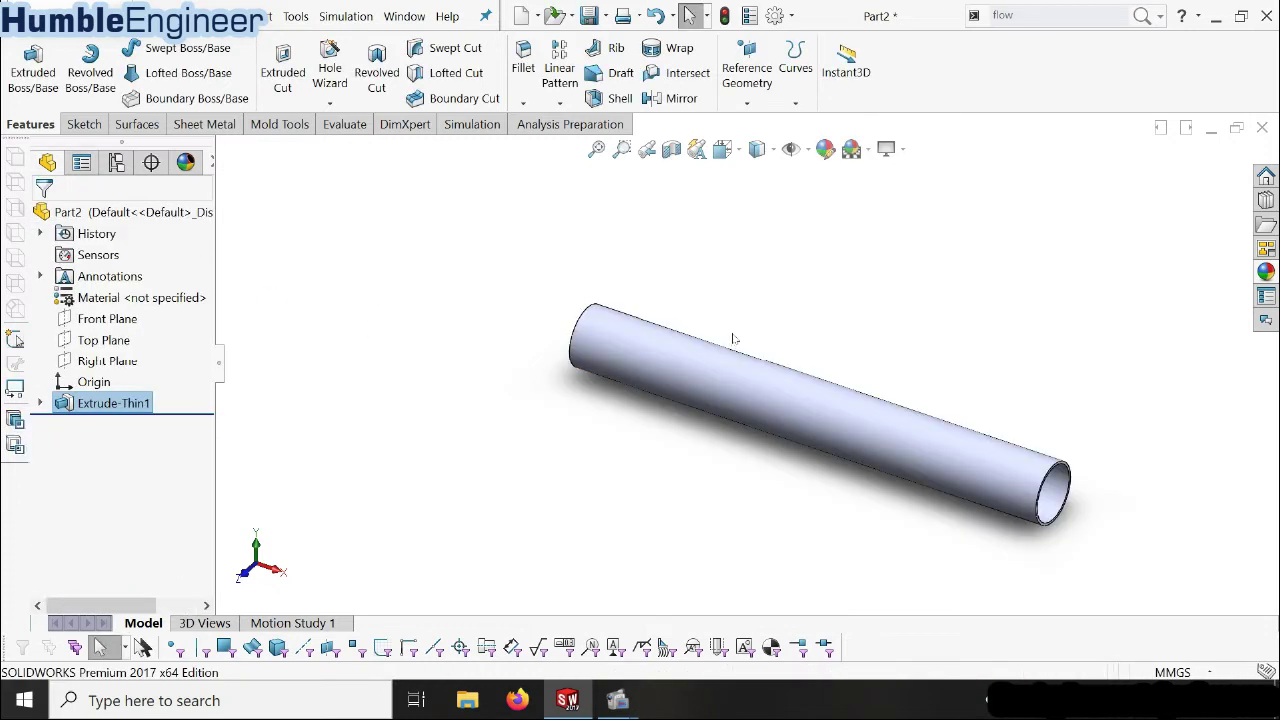
{"action": "scroll", "coordinate": [740, 340], "scroll_direction": "up", "scroll_amount": 2}
{"action": "mouse_move", "coordinate": [780, 351]}
{"action": "middle_mouse_down"}
{"action": "mouse_move", "coordinate": [795, 404]}
{"action": "mouse_move", "coordinate": [829, 414]}
{"action": "mouse_move", "coordinate": [823, 349]}
{"action": "mouse_move", "coordinate": [849, 420]}
{"action": "mouse_move", "coordinate": [838, 349]}
{"action": "middle_mouse_up"}
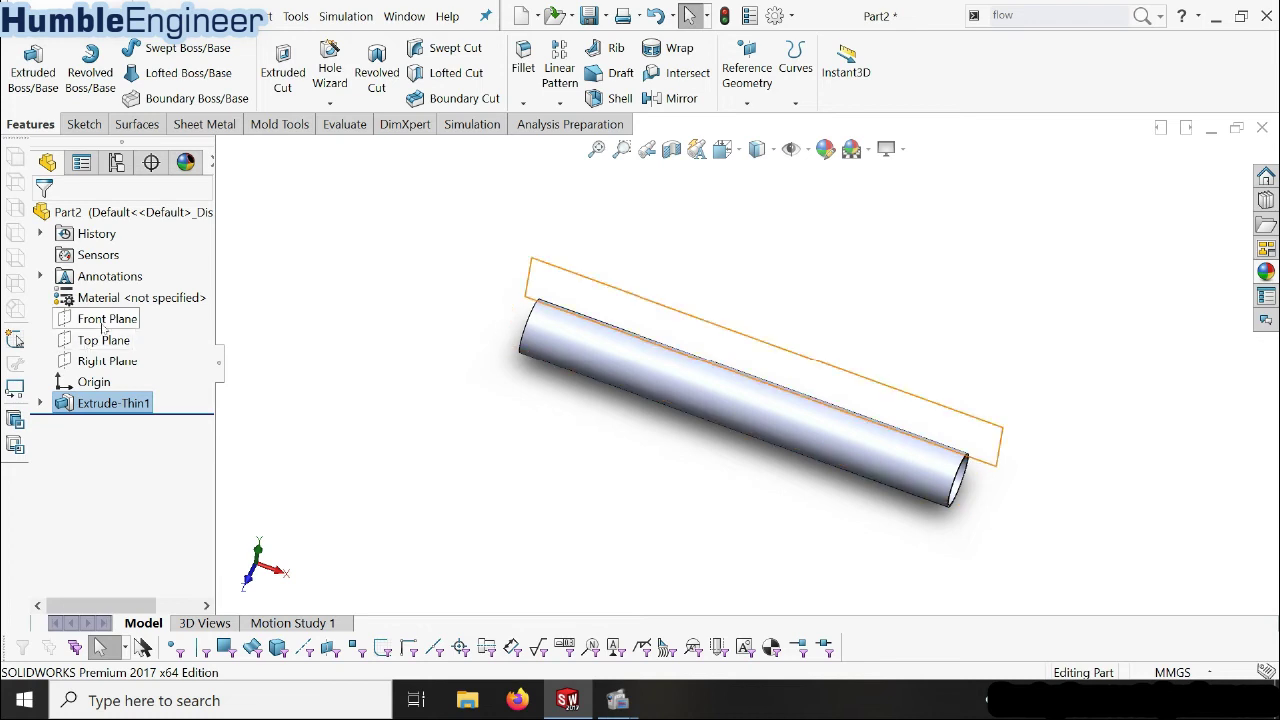
- Create Plane1 offset 120 mm from the Right Plane
{"action": "left_click", "coordinate": [103, 362]}
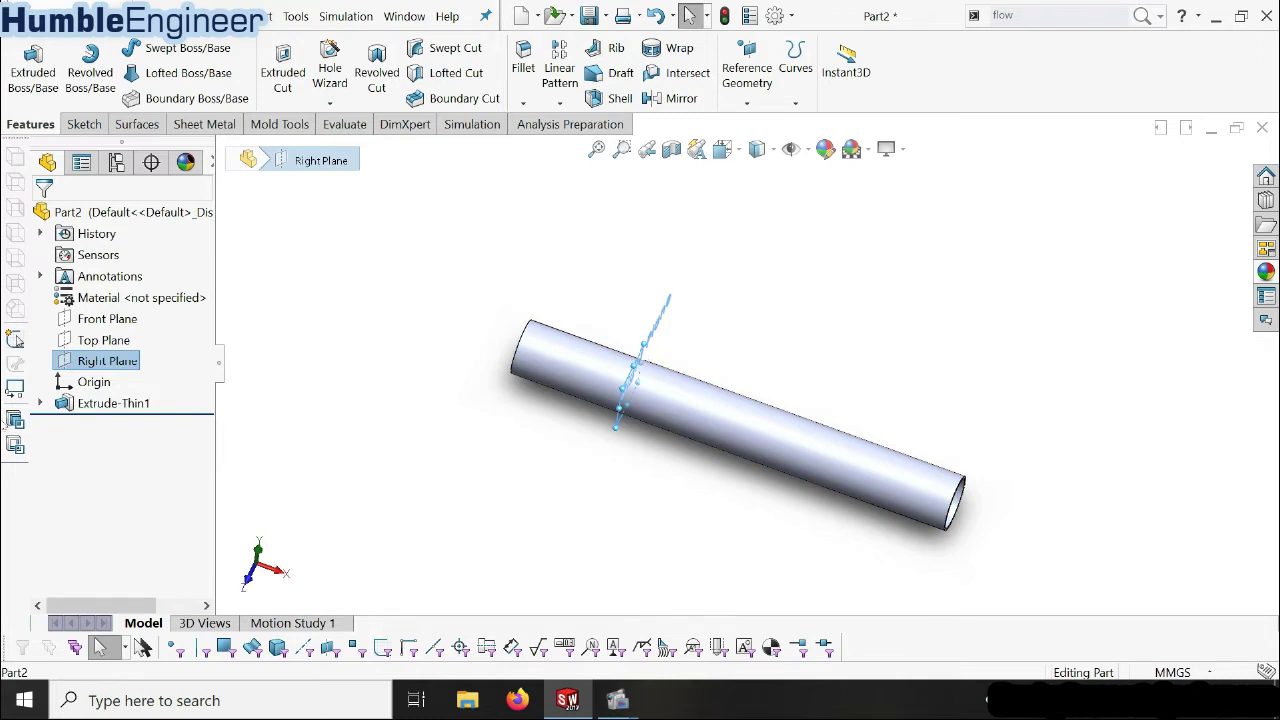
{"action": "left_click", "coordinate": [765, 105]}
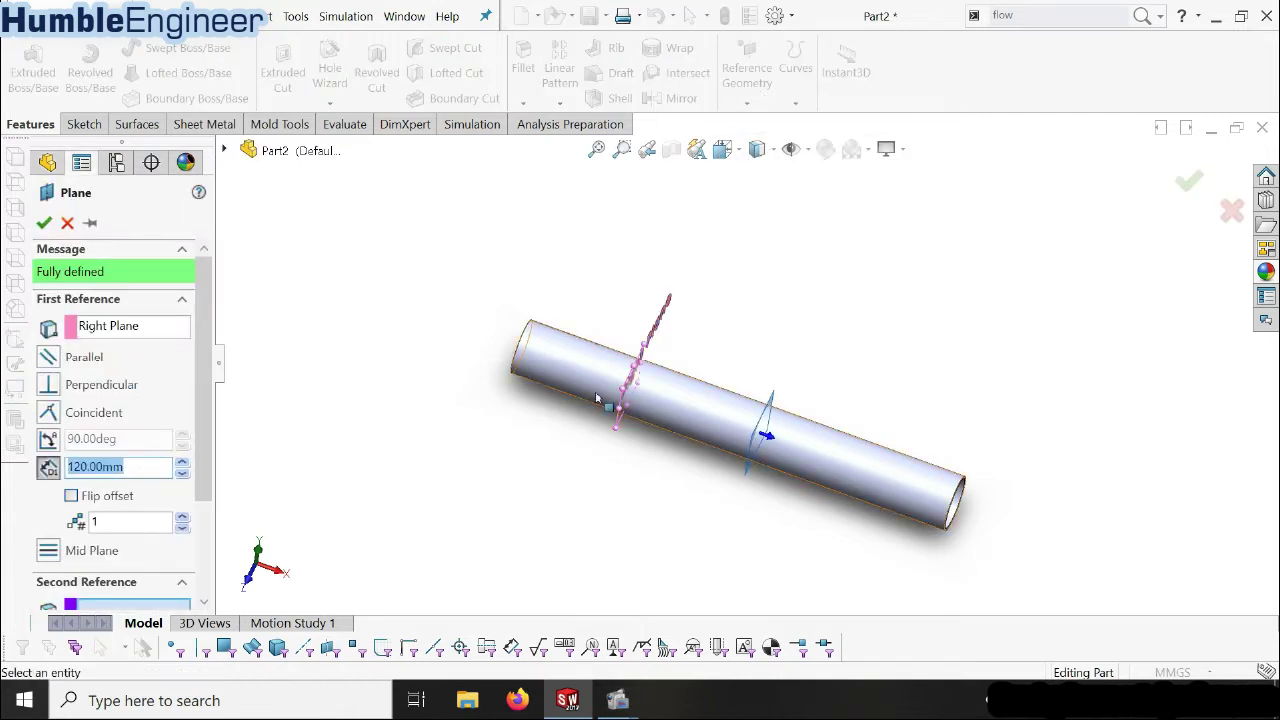
{"action": "scroll", "coordinate": [688, 416], "scroll_direction": "down", "scroll_amount": 2}
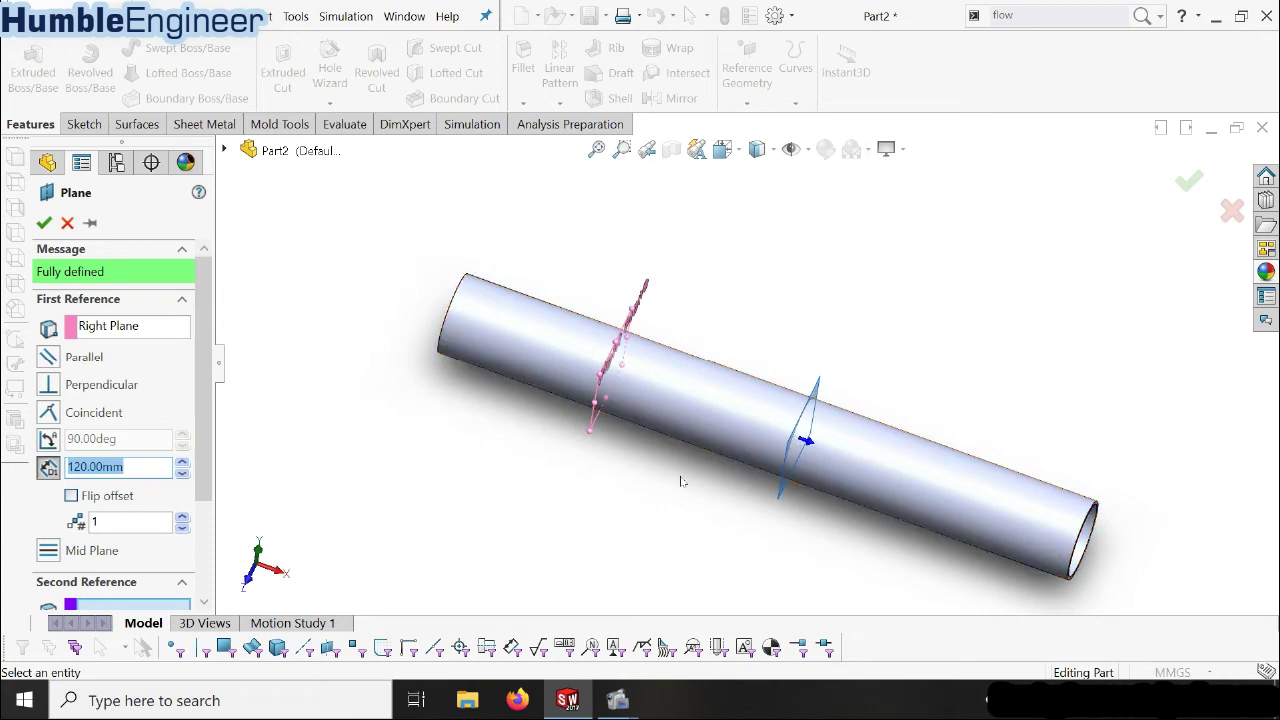
{"action": "middle_click_drag", "start_coordinate": [681, 481], "coordinate": [640, 455]}
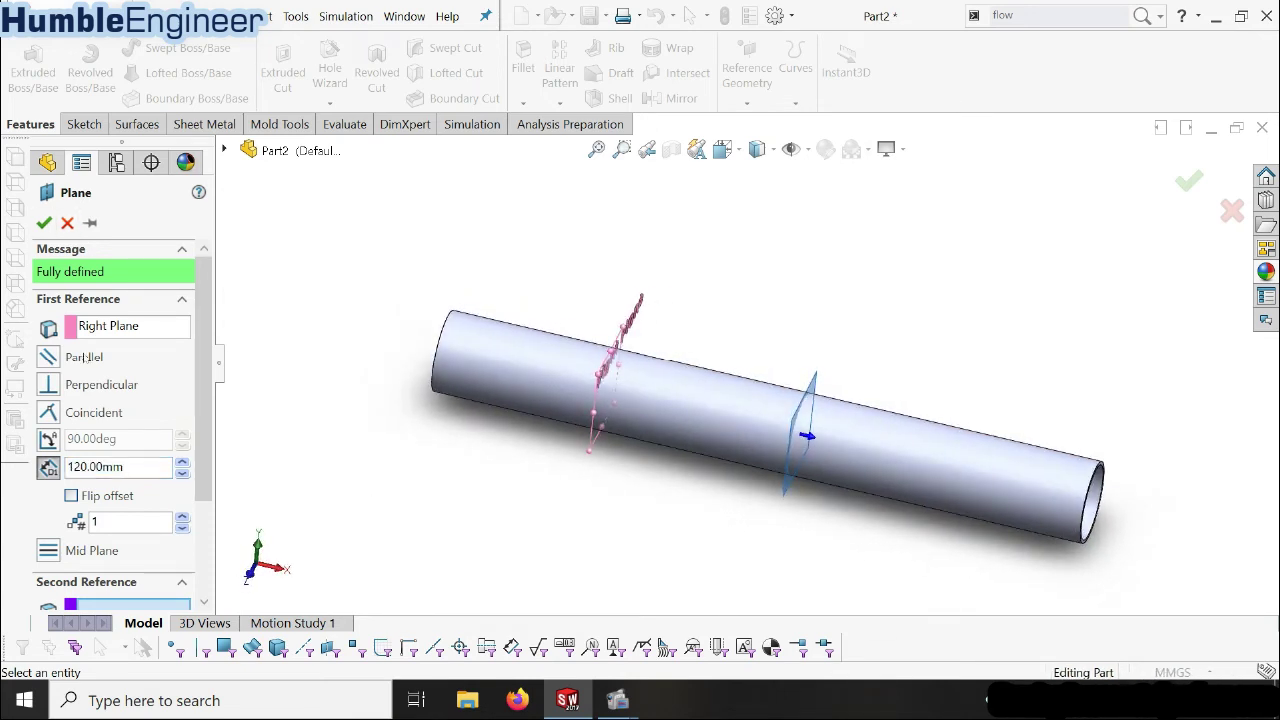
{"action": "left_click", "coordinate": [134, 467]}
{"action": "left_click", "coordinate": [44, 224]}
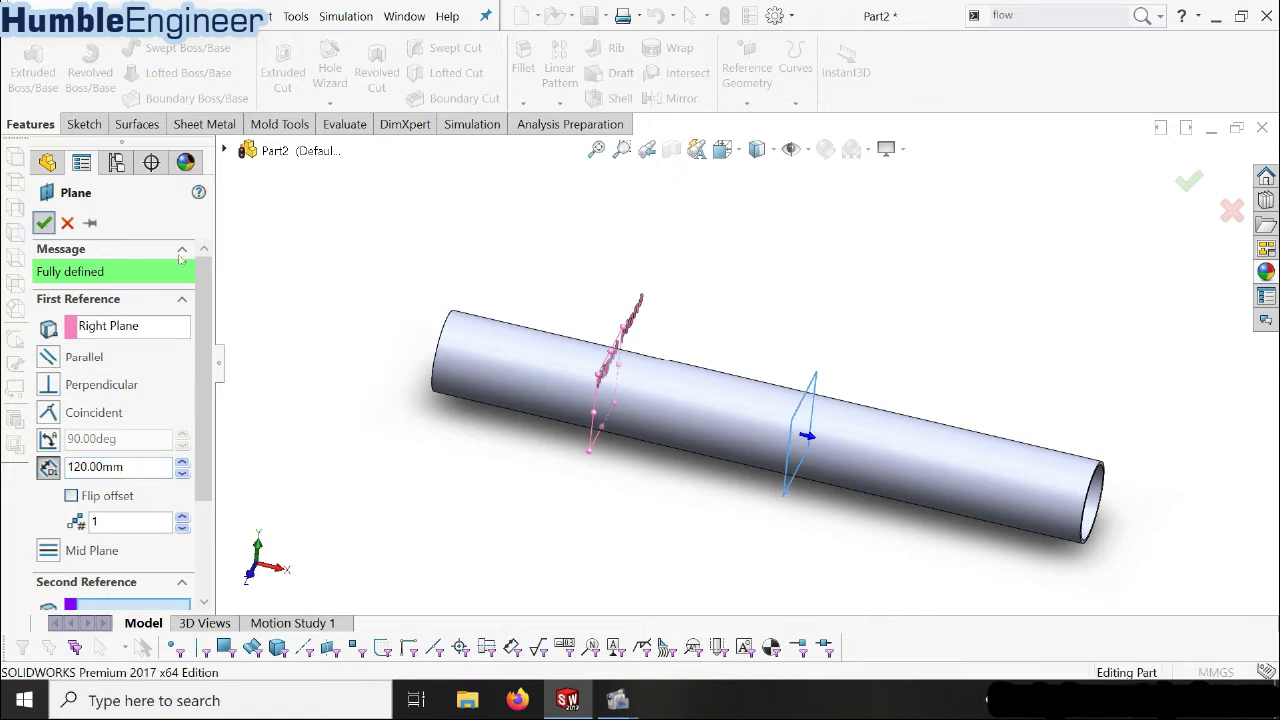
- Create Plane2 offset 120 mm from Plane1
{"action": "scroll", "coordinate": [700, 350], "scroll_direction": "down", "scroll_amount": 2}
{"action": "scroll", "coordinate": [798, 363], "scroll_direction": "down", "scroll_amount": 2}
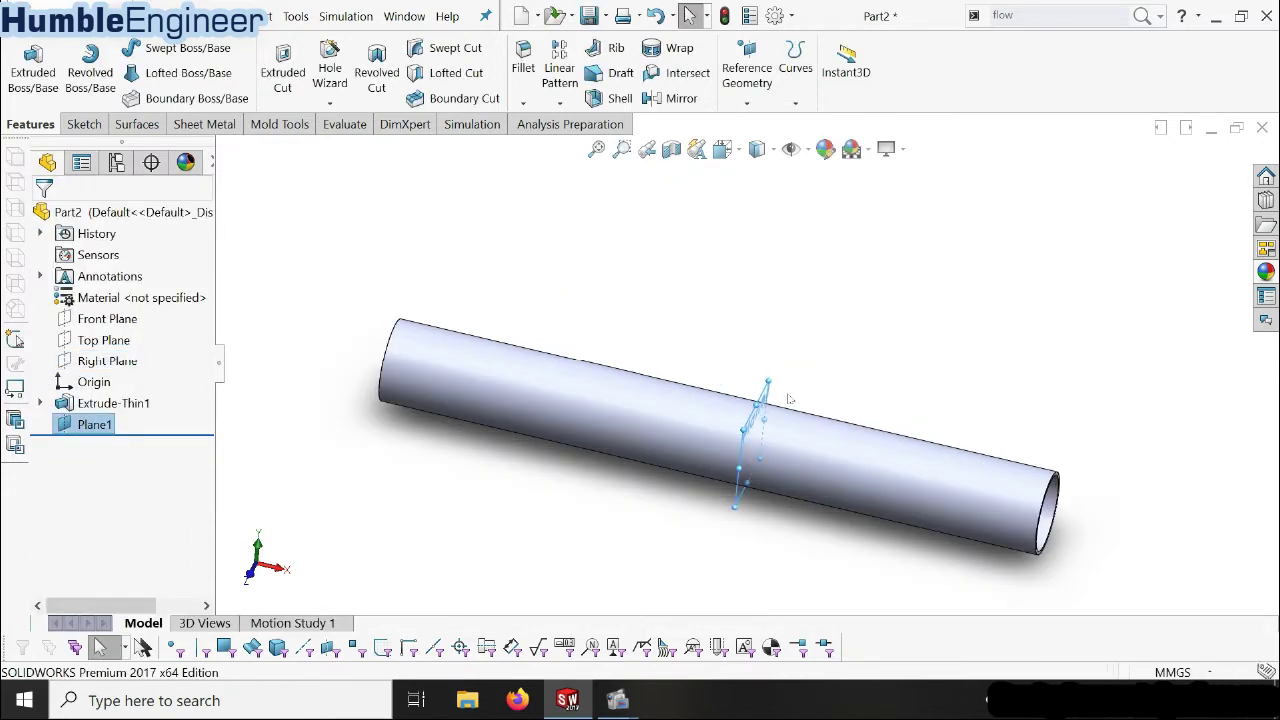
{"action": "left_click", "coordinate": [766, 402]}
{"action": "left_click", "coordinate": [758, 85]}
{"action": "left_click", "coordinate": [766, 124]}
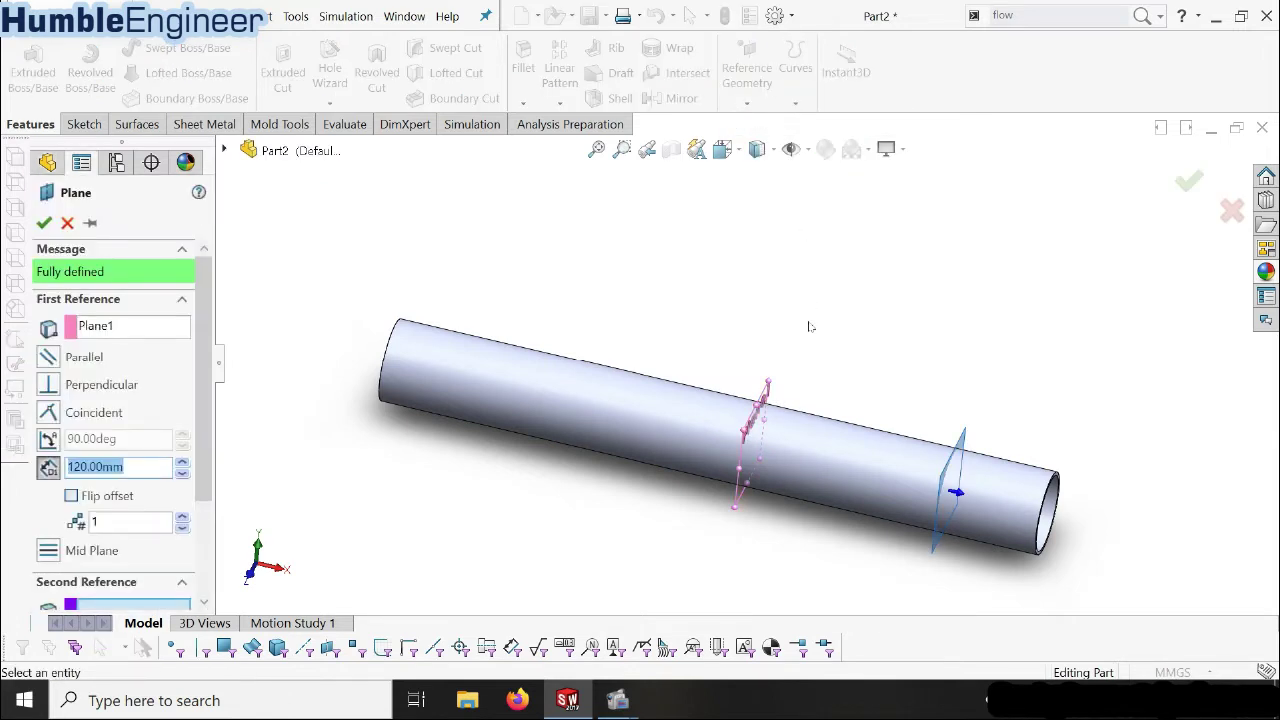
{"action": "scroll", "coordinate": [801, 362], "scroll_direction": "up", "scroll_amount": 2}
{"action": "scroll", "coordinate": [833, 412], "scroll_direction": "down", "scroll_amount": 1}
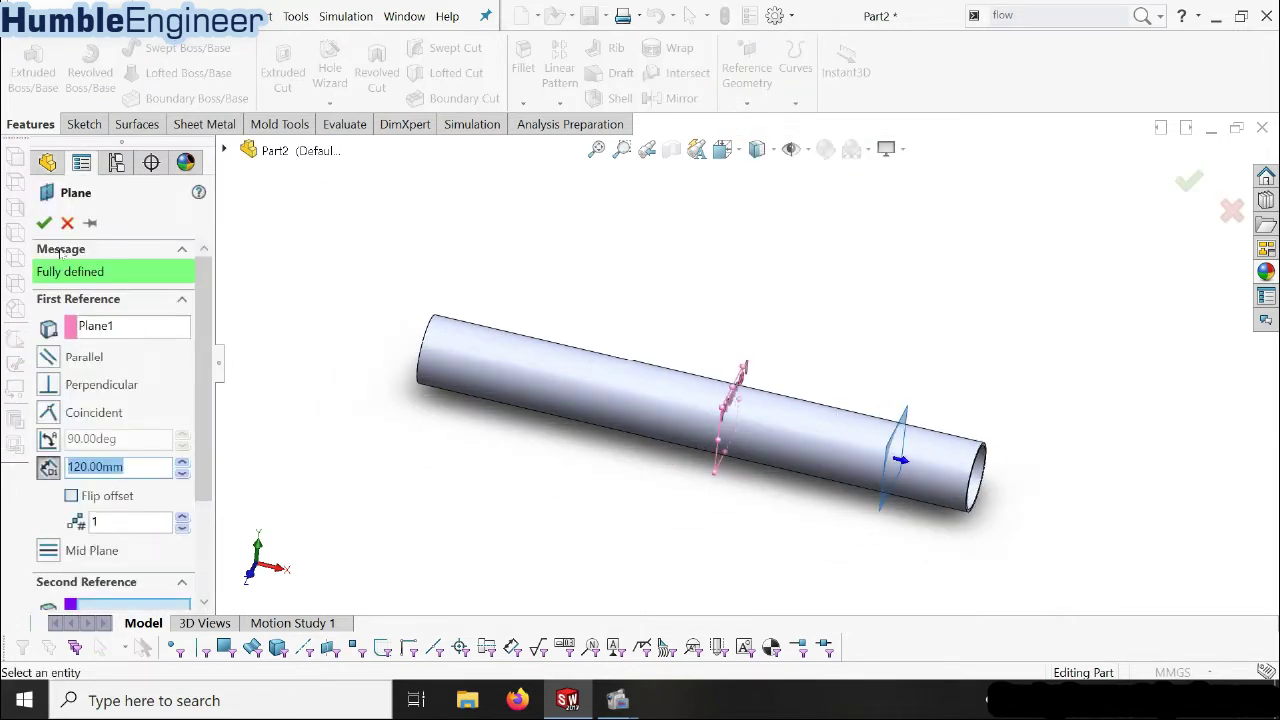
{"action": "left_click", "coordinate": [43, 222]}
- Create Plane3 offset 120 mm from Plane2
{"action": "scroll", "coordinate": [920, 430], "scroll_direction": "down", "scroll_amount": 1}
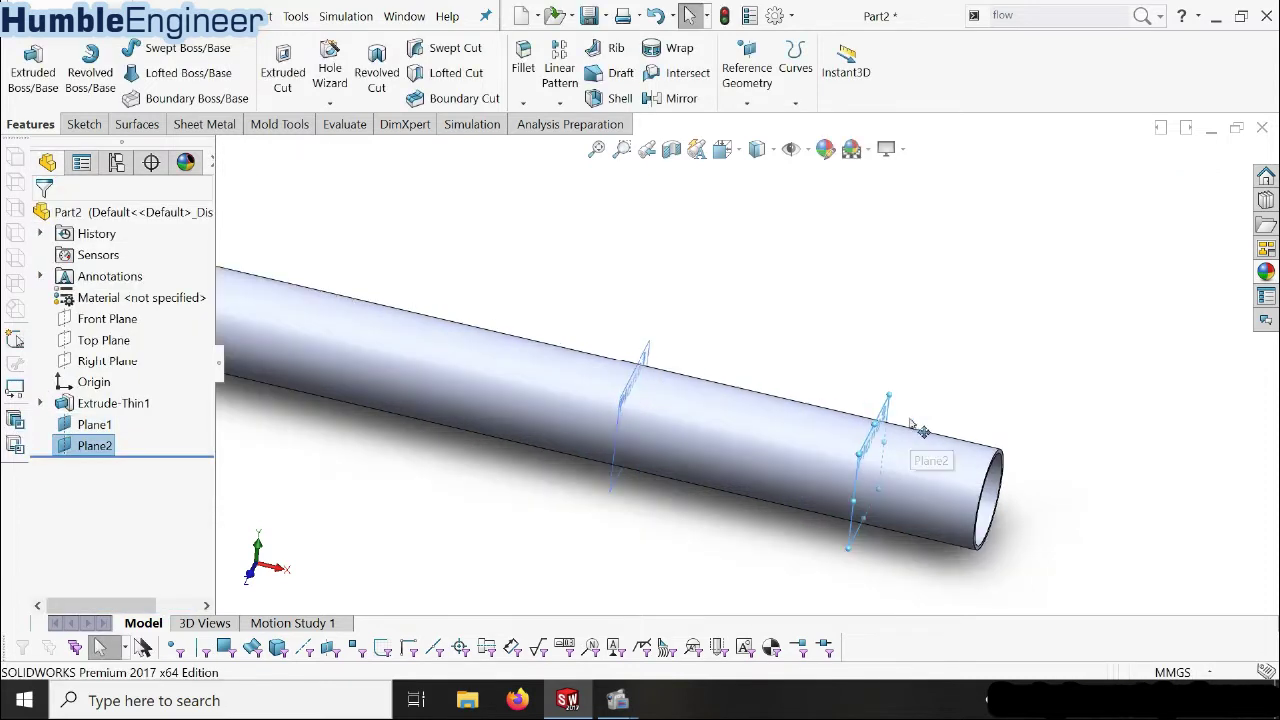
{"action": "left_click", "coordinate": [885, 415]}
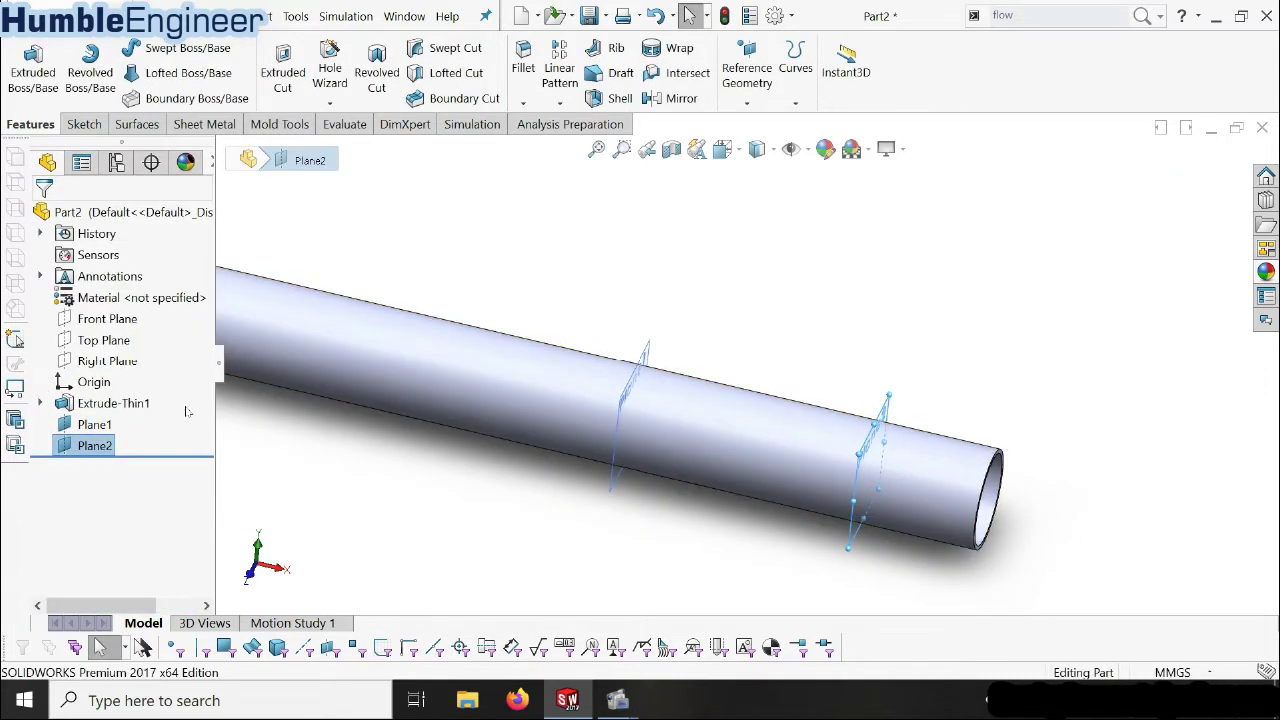
{"action": "left_click", "coordinate": [750, 105]}
{"action": "left_click", "coordinate": [765, 120]}
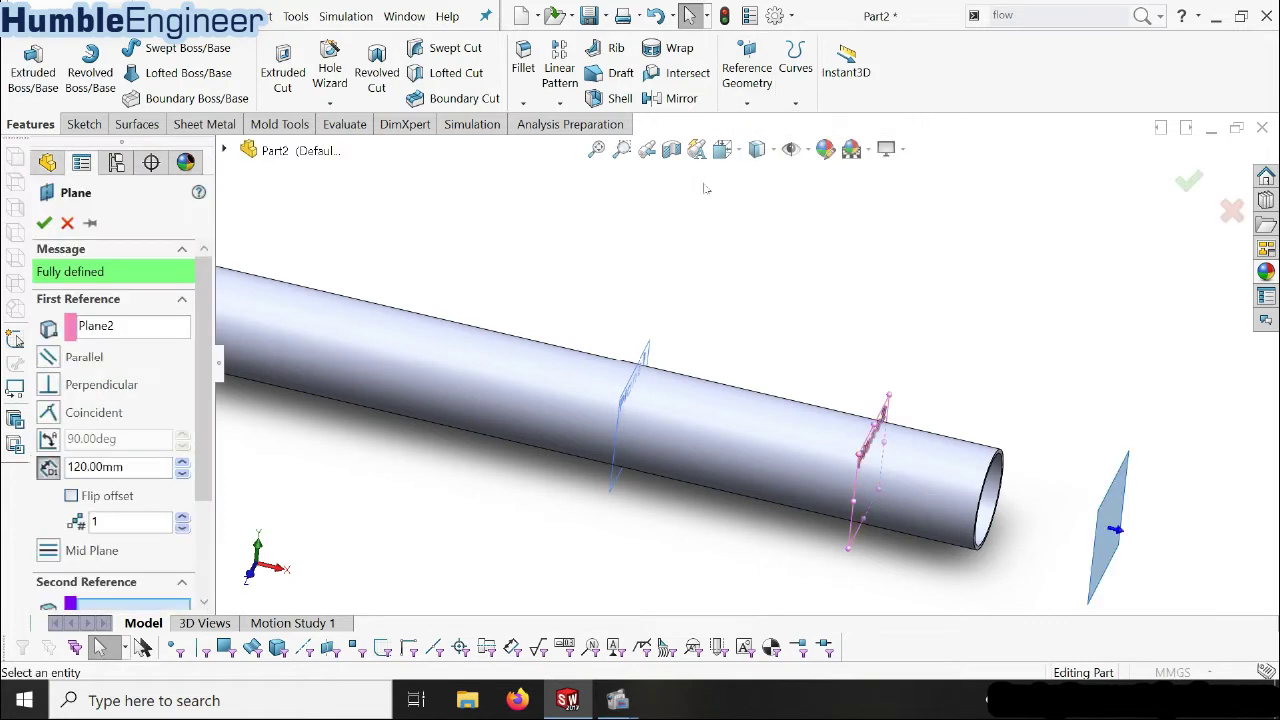
{"action": "left_click", "coordinate": [44, 223]}
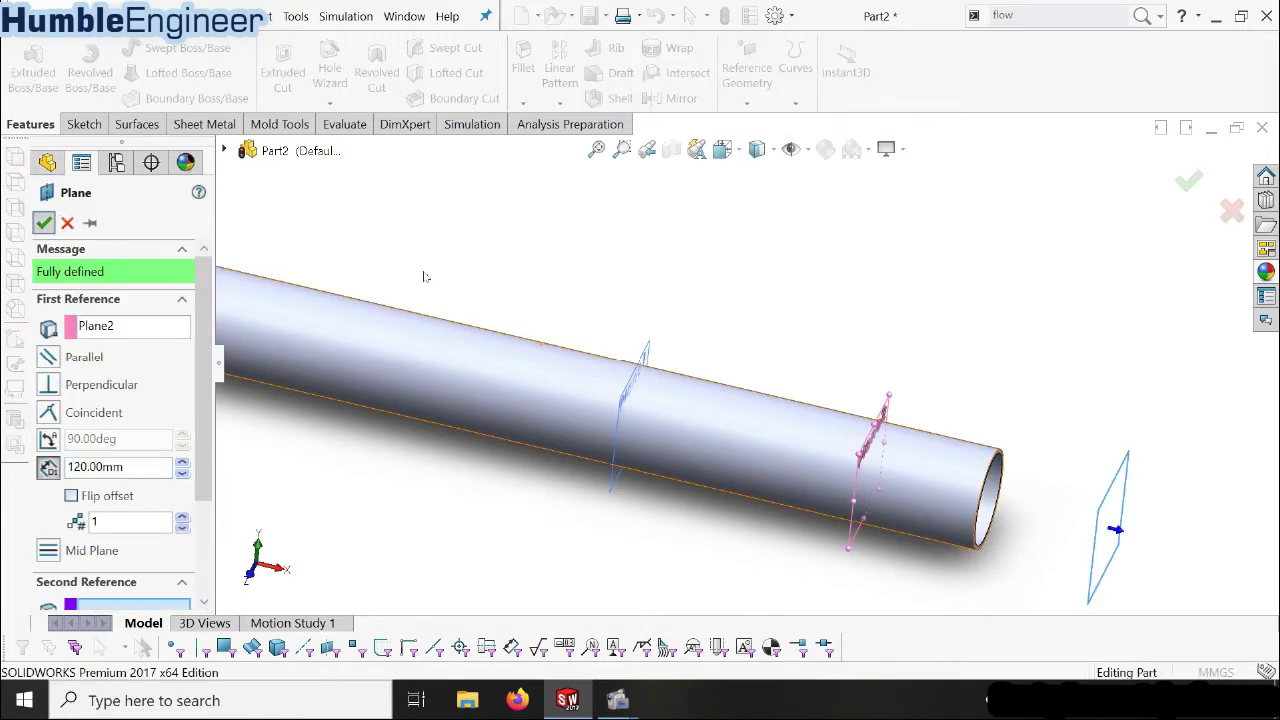
{"action": "scroll", "coordinate": [729, 462], "scroll_direction": "up", "scroll_amount": 5}
{"action": "scroll", "coordinate": [729, 462], "scroll_direction": "up", "scroll_amount": 2}
{"action": "middle_click_drag", "start_coordinate": [729, 462], "coordinate": [760, 451]}
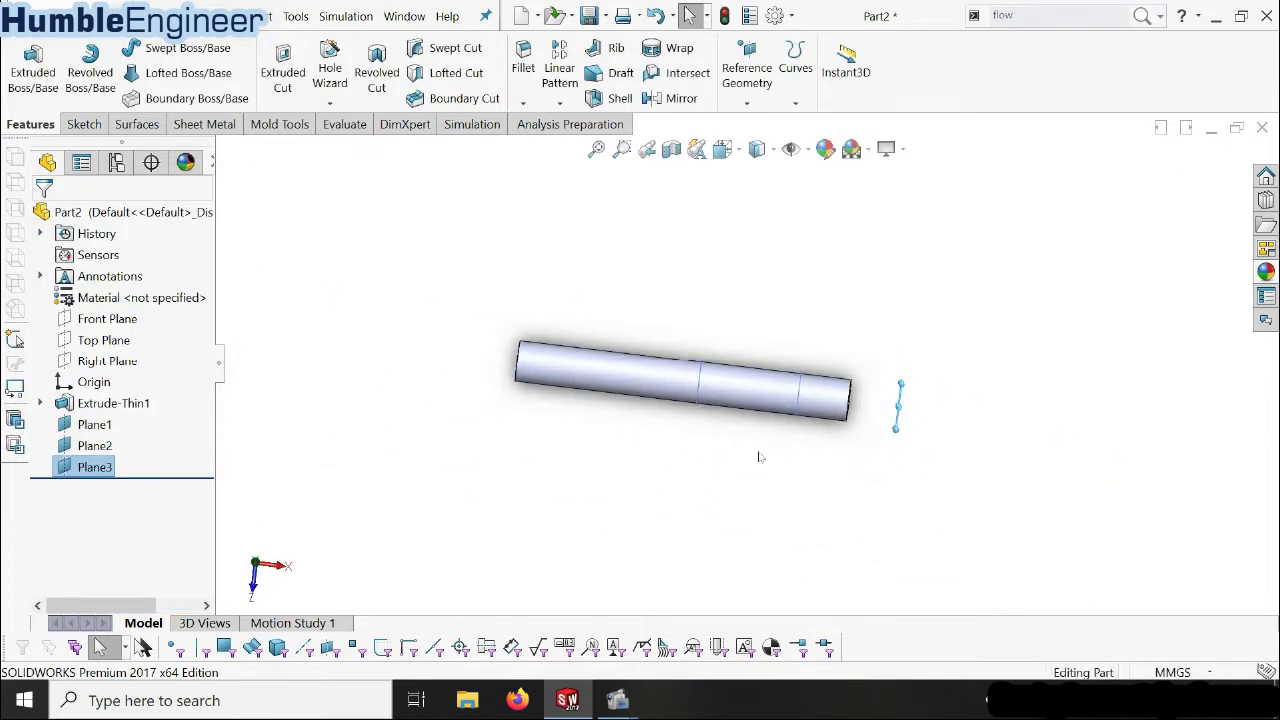
{"action": "scroll", "coordinate": [818, 368], "scroll_direction": "down", "scroll_amount": 2}
{"action": "scroll", "coordinate": [759, 332], "scroll_direction": "up", "scroll_amount": 1}
- Start Sketch2 on Plane3, view it Normal To, and draw a circle beside the origin
{"action": "scroll", "coordinate": [790, 338], "scroll_direction": "down", "scroll_amount": 1}
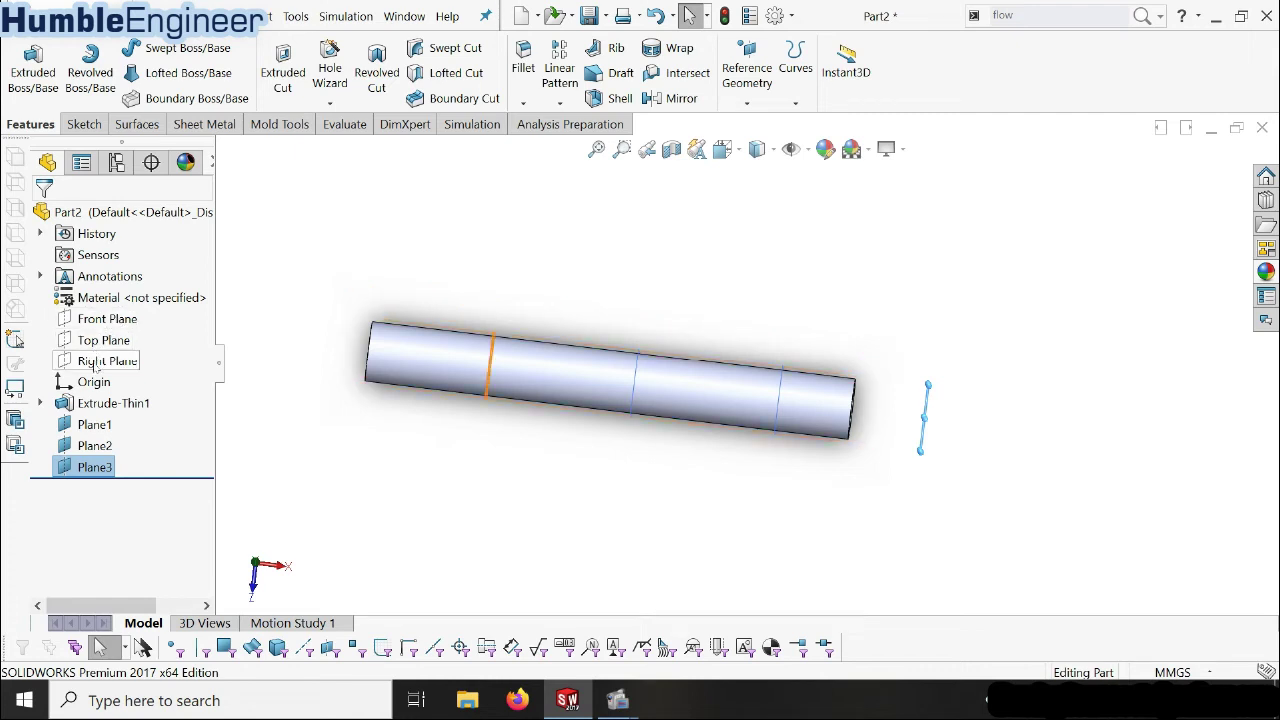
{"action": "middle_click_drag", "start_coordinate": [918, 455], "coordinate": [908, 420]}
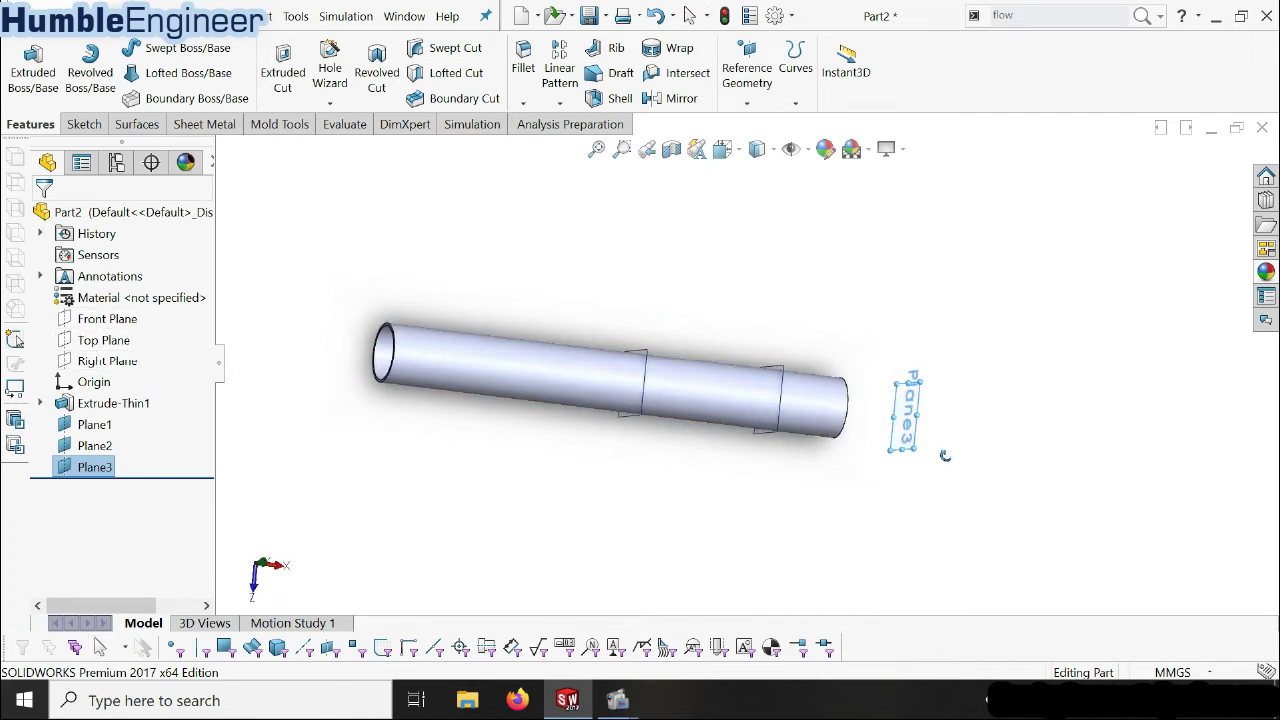
{"action": "left_click", "coordinate": [908, 420]}
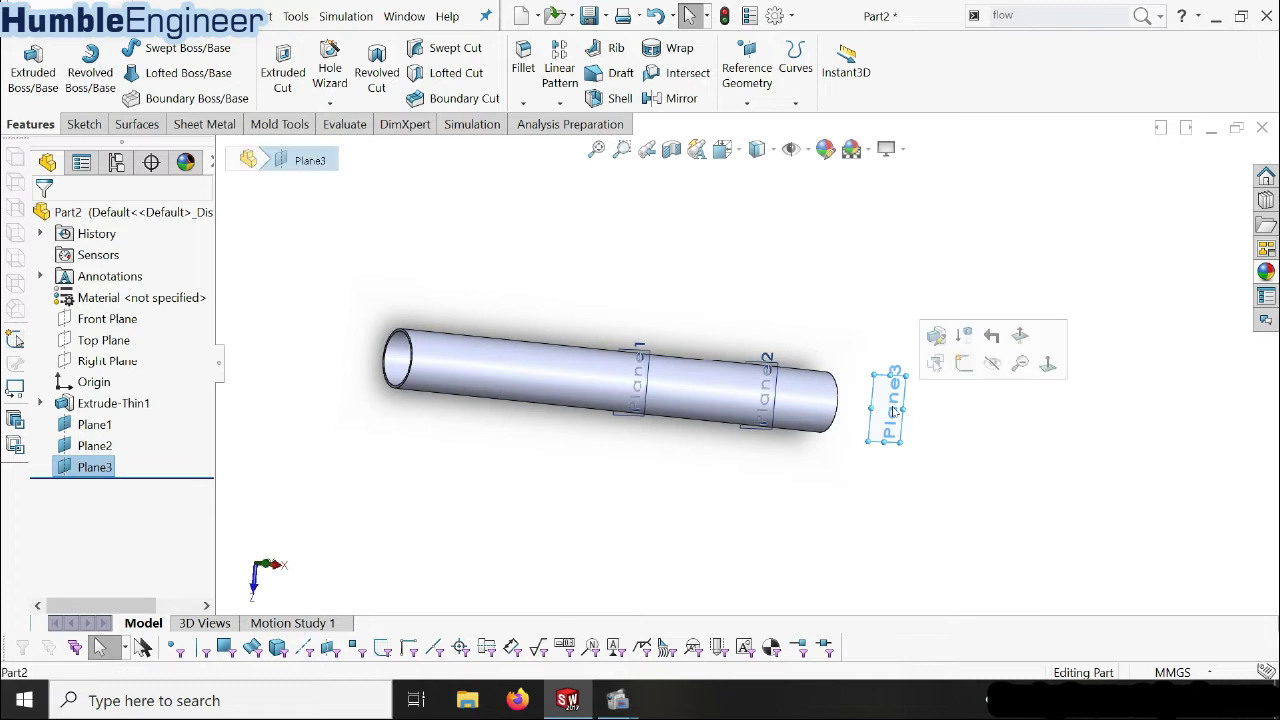
{"action": "left_click", "coordinate": [964, 364]}
{"action": "right_click", "coordinate": [122, 492]}
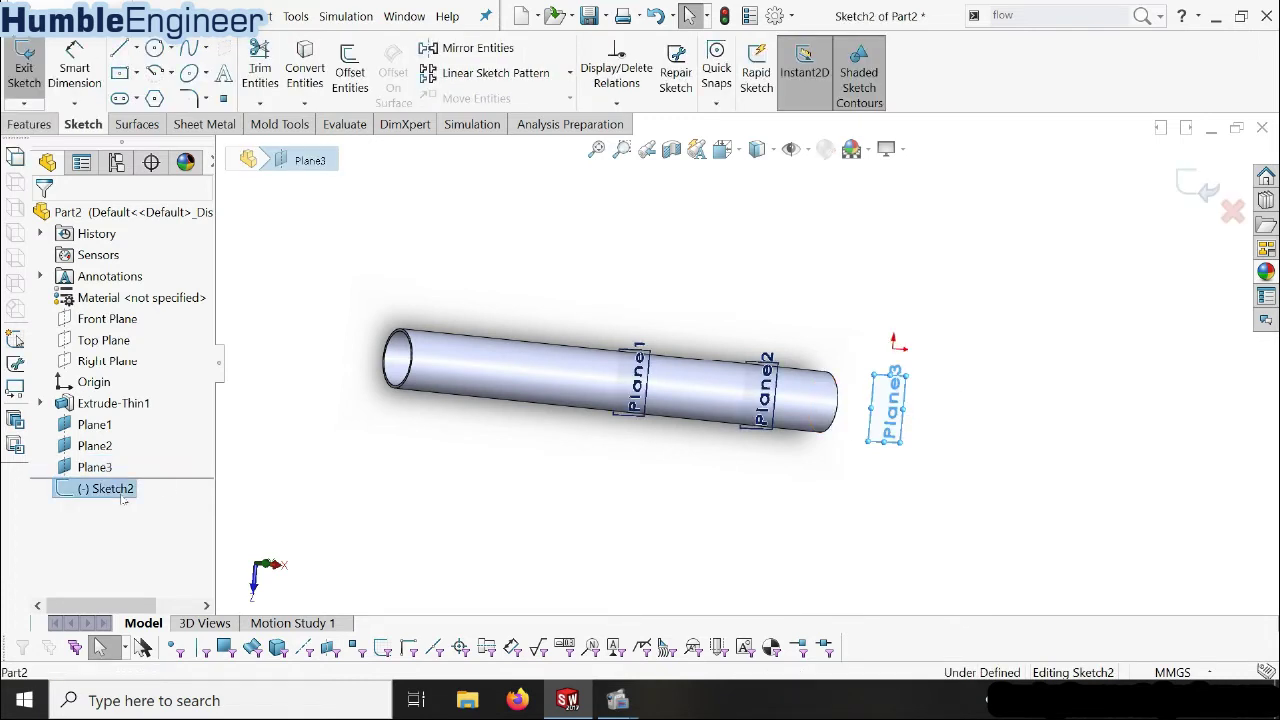
{"action": "left_click", "coordinate": [165, 400]}
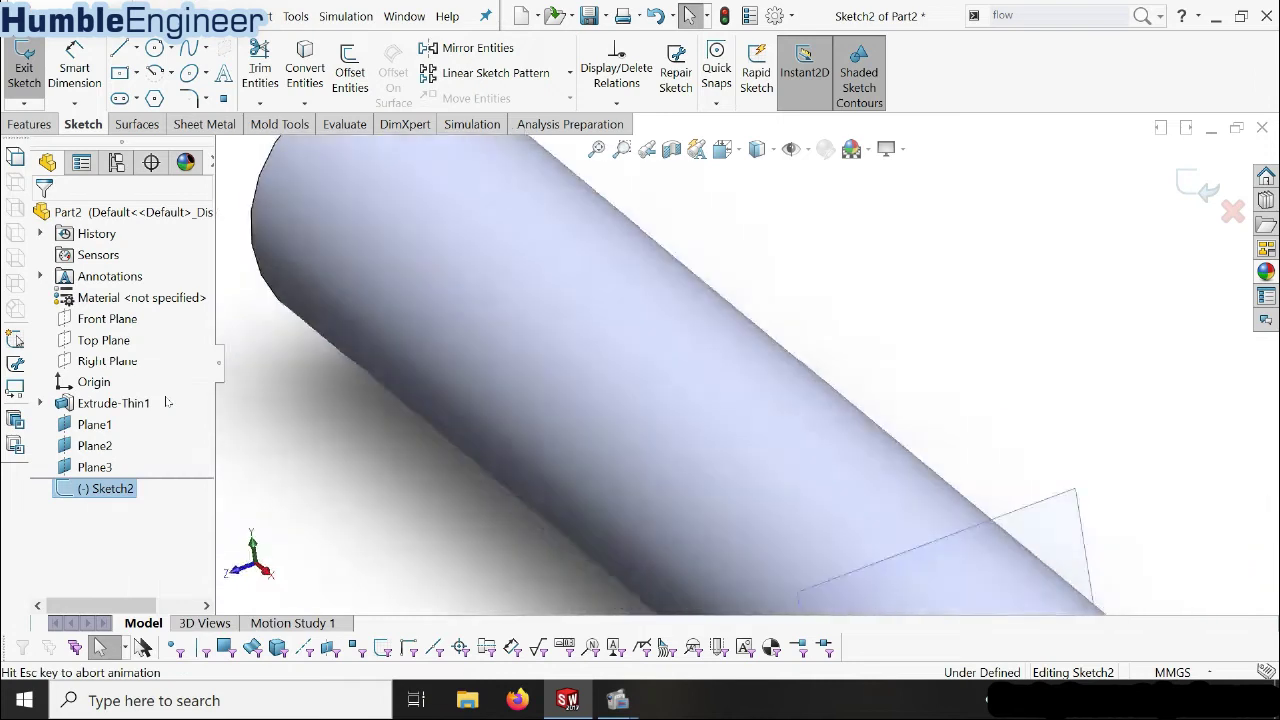
{"action": "scroll", "coordinate": [1020, 358], "scroll_direction": "down", "scroll_amount": 2}
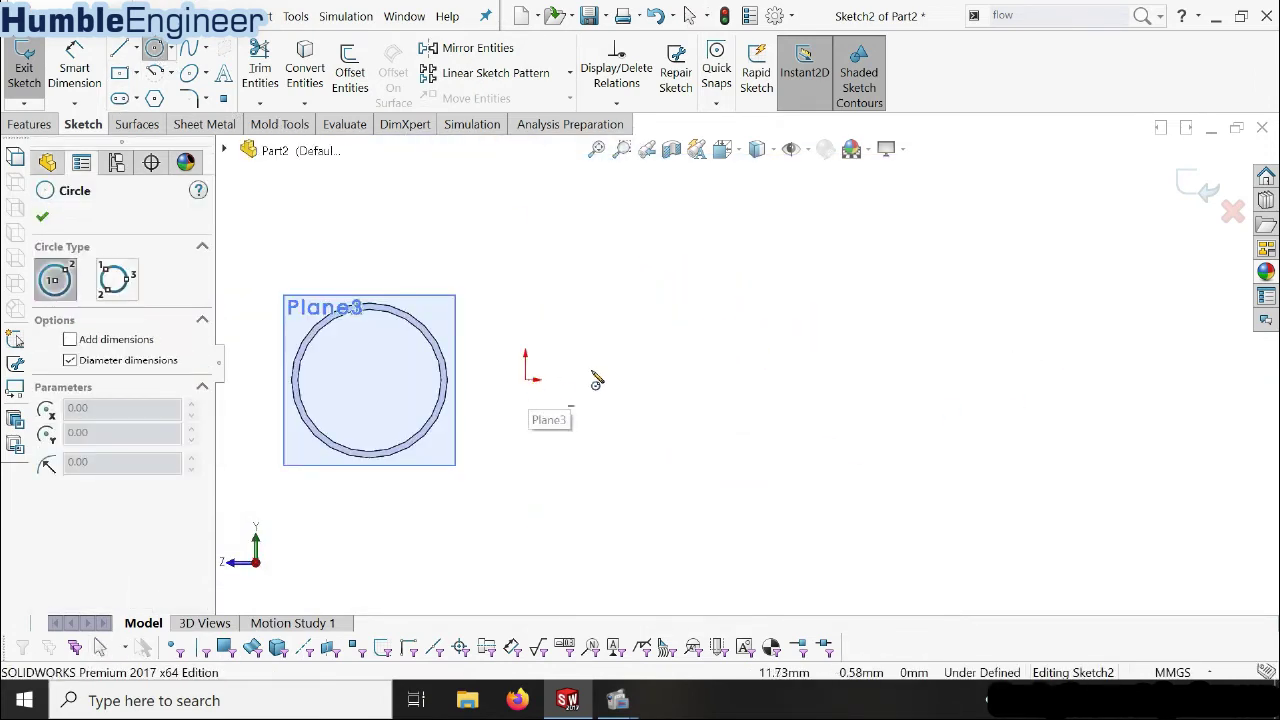
{"action": "left_click", "coordinate": [669, 379]}
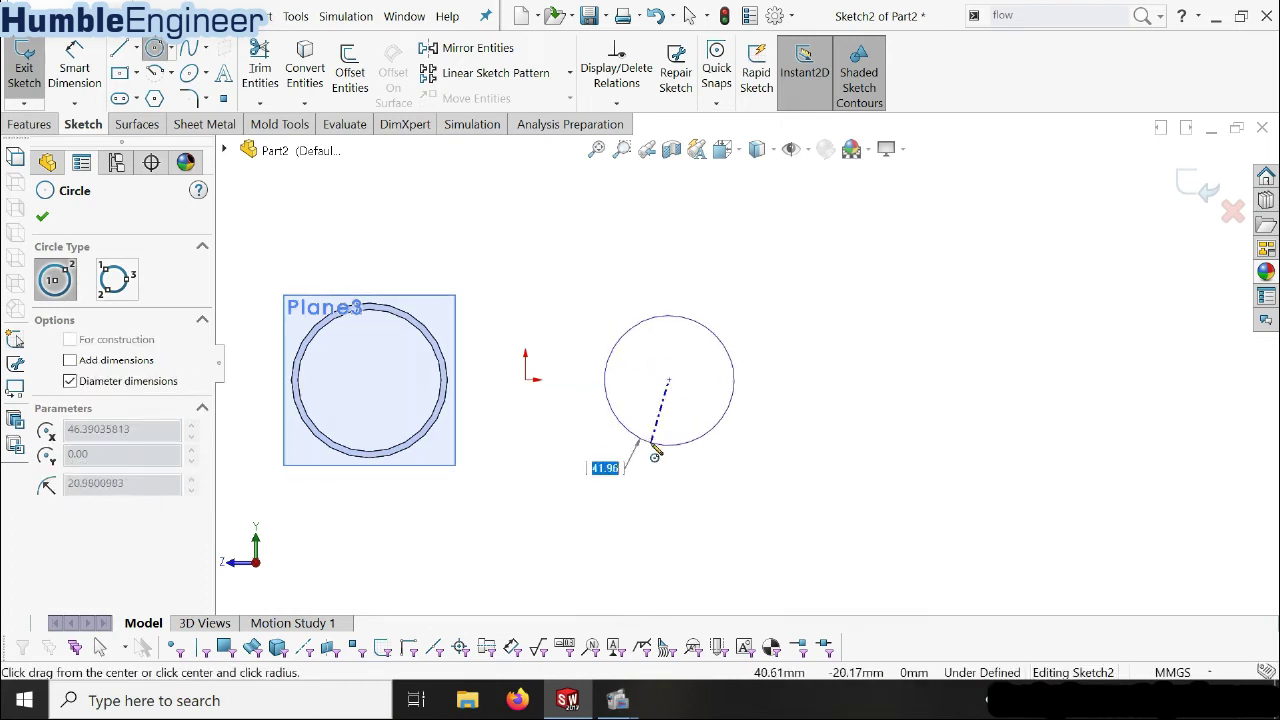
{"action": "left_click", "coordinate": [652, 441]}
- Dimension the circle to Ø50 and its centre 50 mm from the origin
{"action": "left_click", "coordinate": [74, 70]}
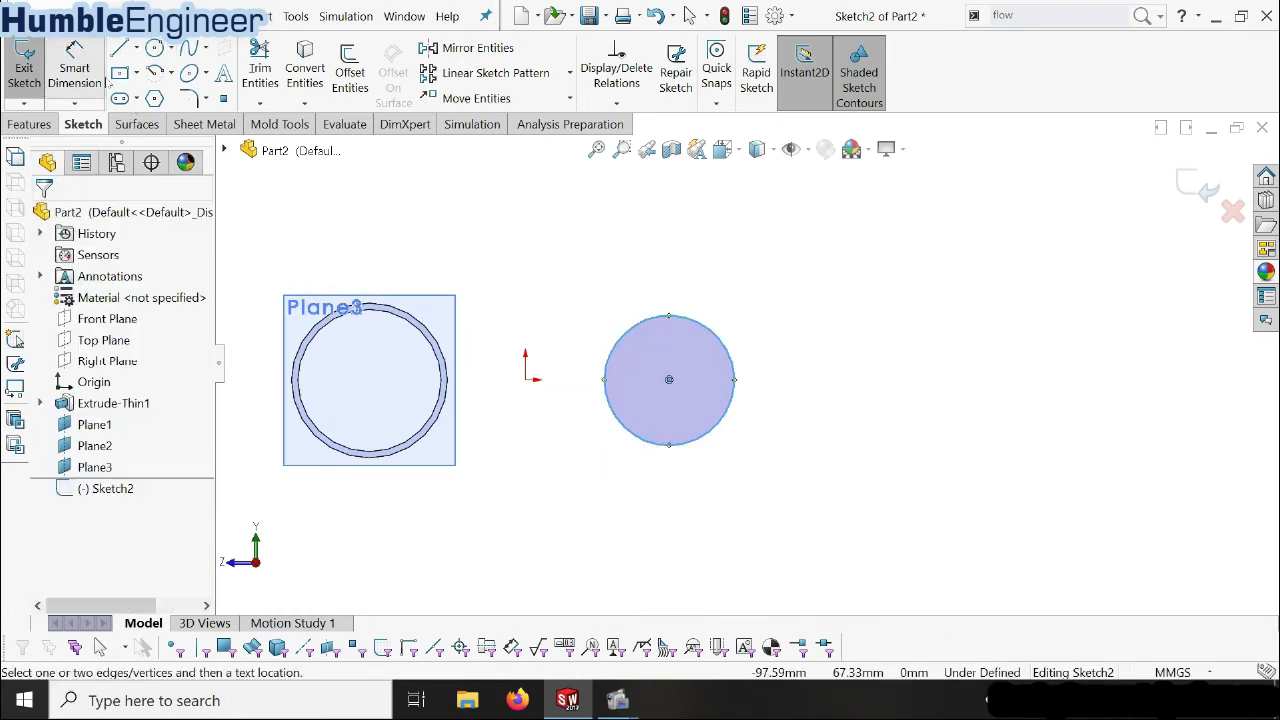
{"action": "left_click", "coordinate": [668, 317]}
{"action": "left_click", "coordinate": [682, 230]}
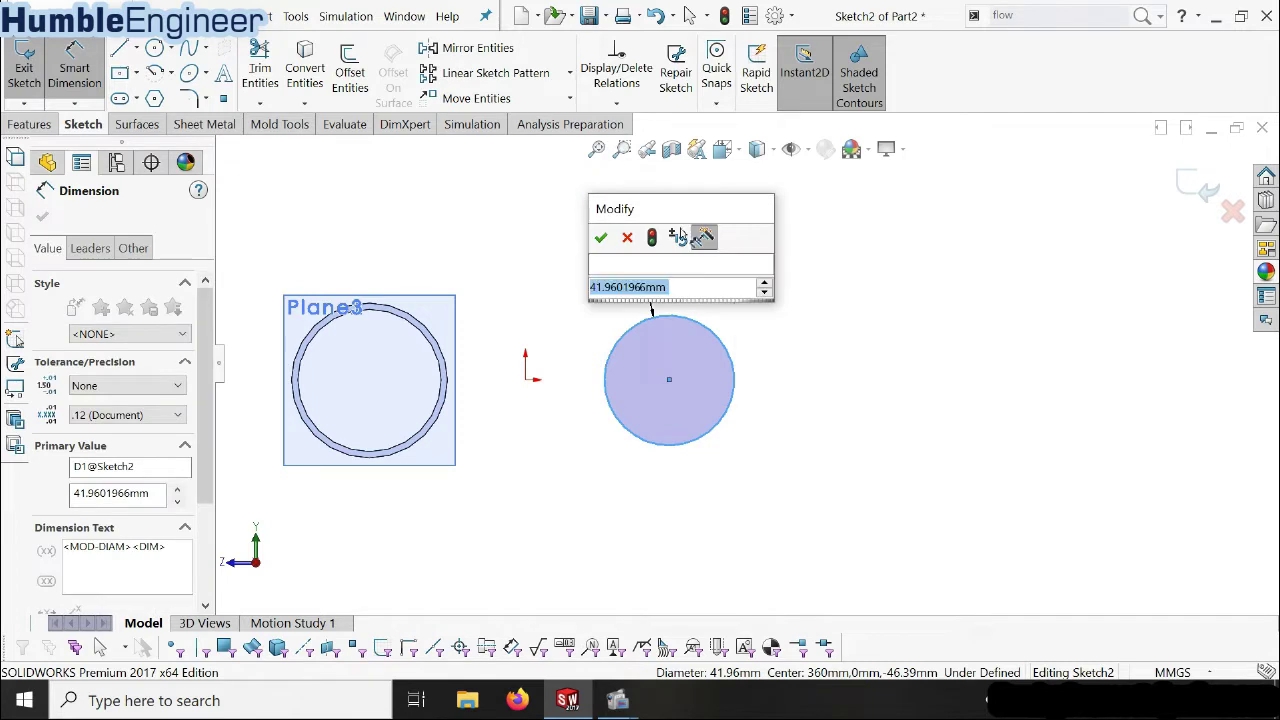
{"action": "type", "text": "50"}
{"action": "key", "text": "Return"}
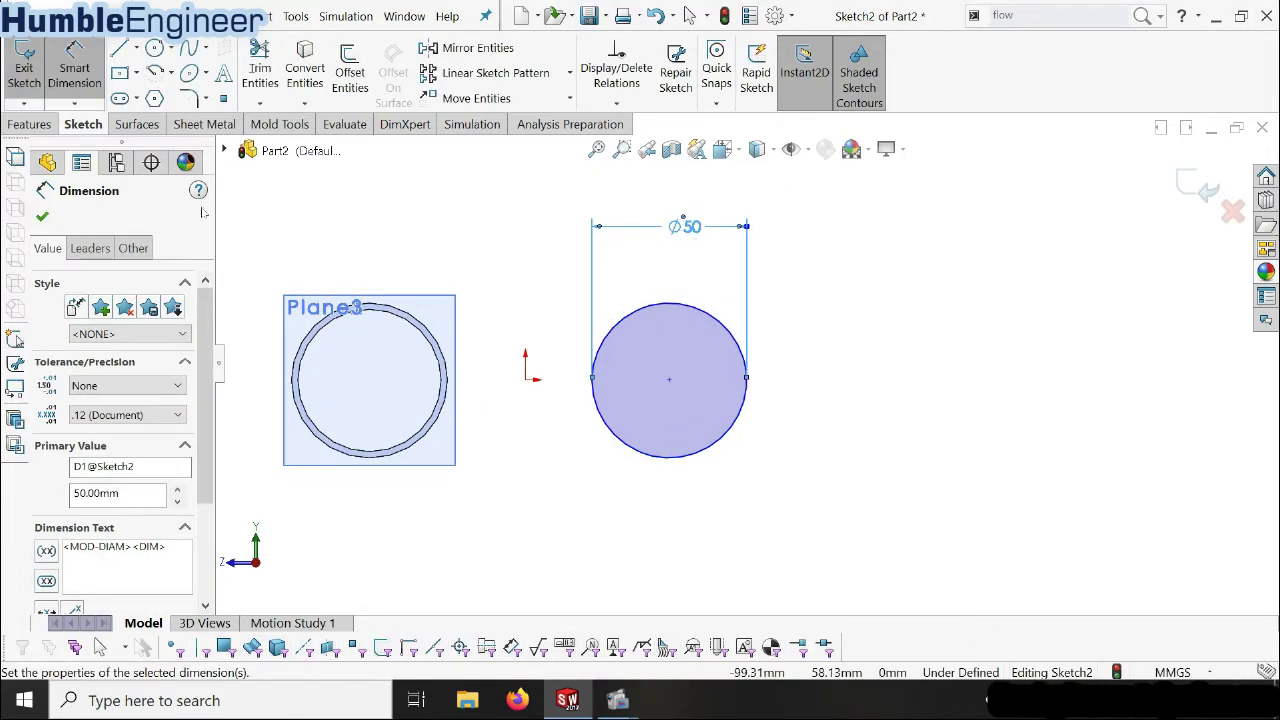
{"action": "left_click", "coordinate": [527, 383]}
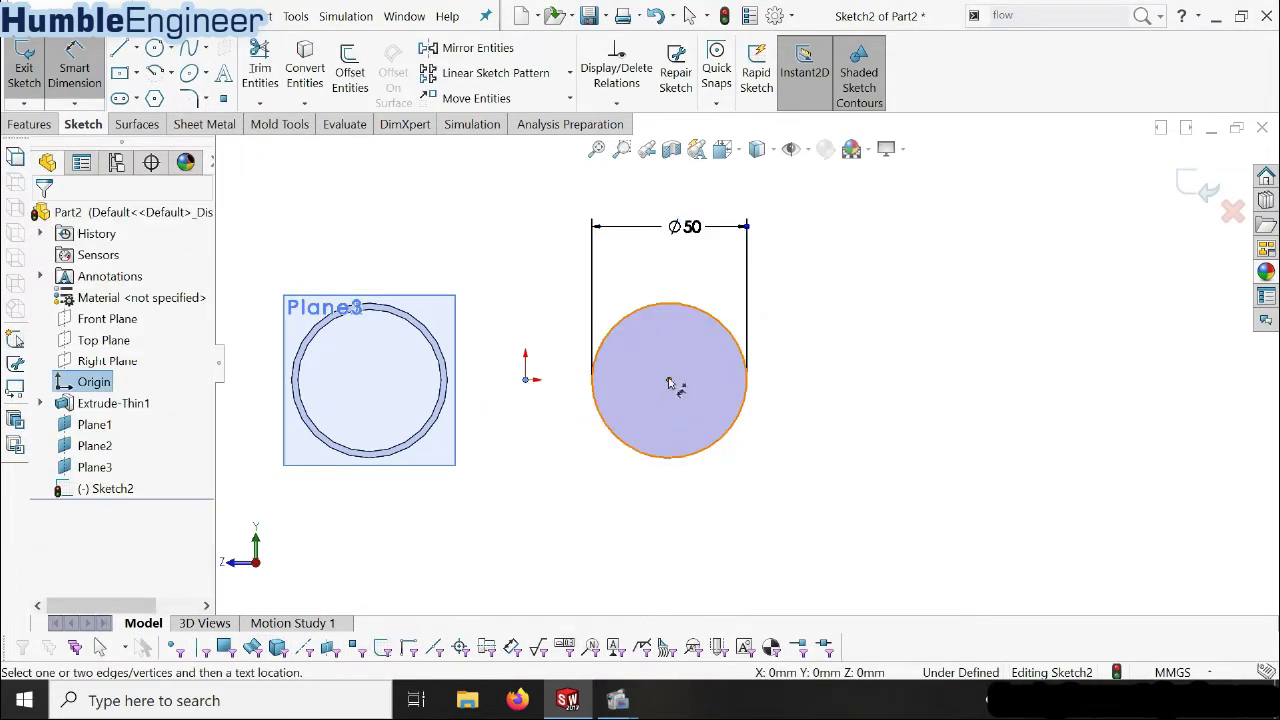
{"action": "left_click", "coordinate": [670, 385]}
{"action": "left_click", "coordinate": [550, 287]}
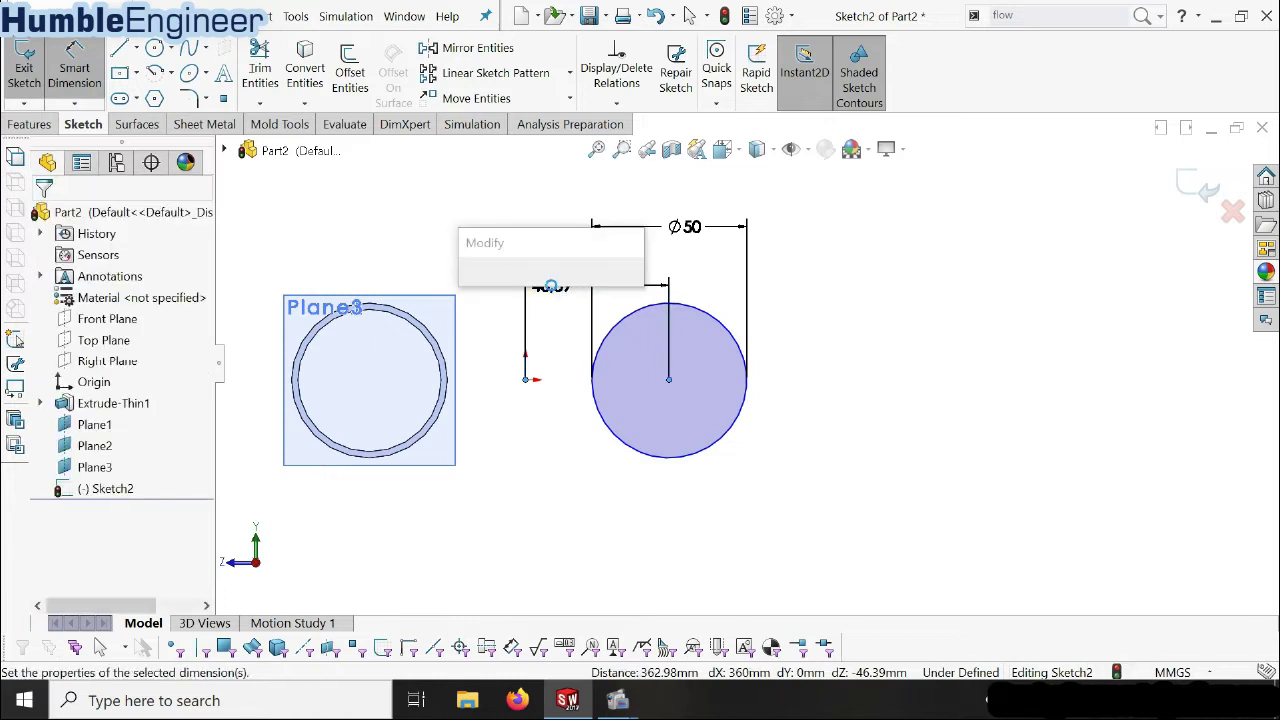
{"action": "type", "text": "50"}
{"action": "key", "text": "Return"}
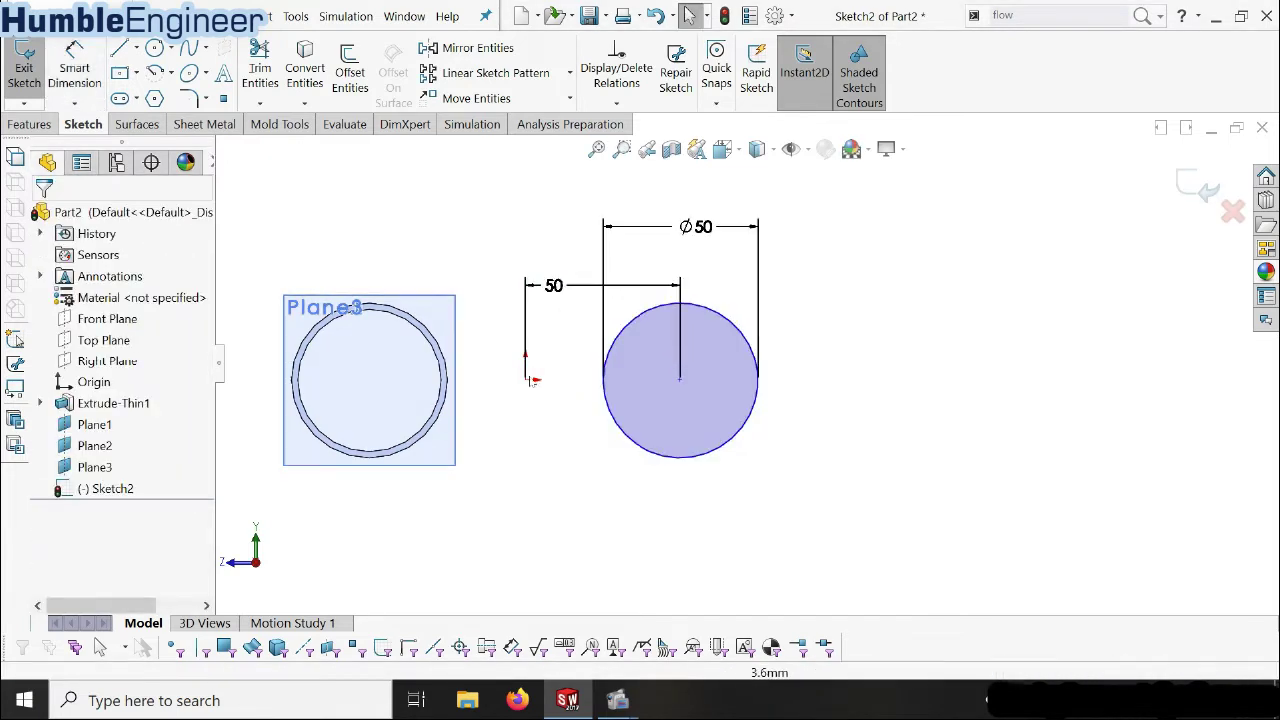
{"action": "key", "text": "Escape"}
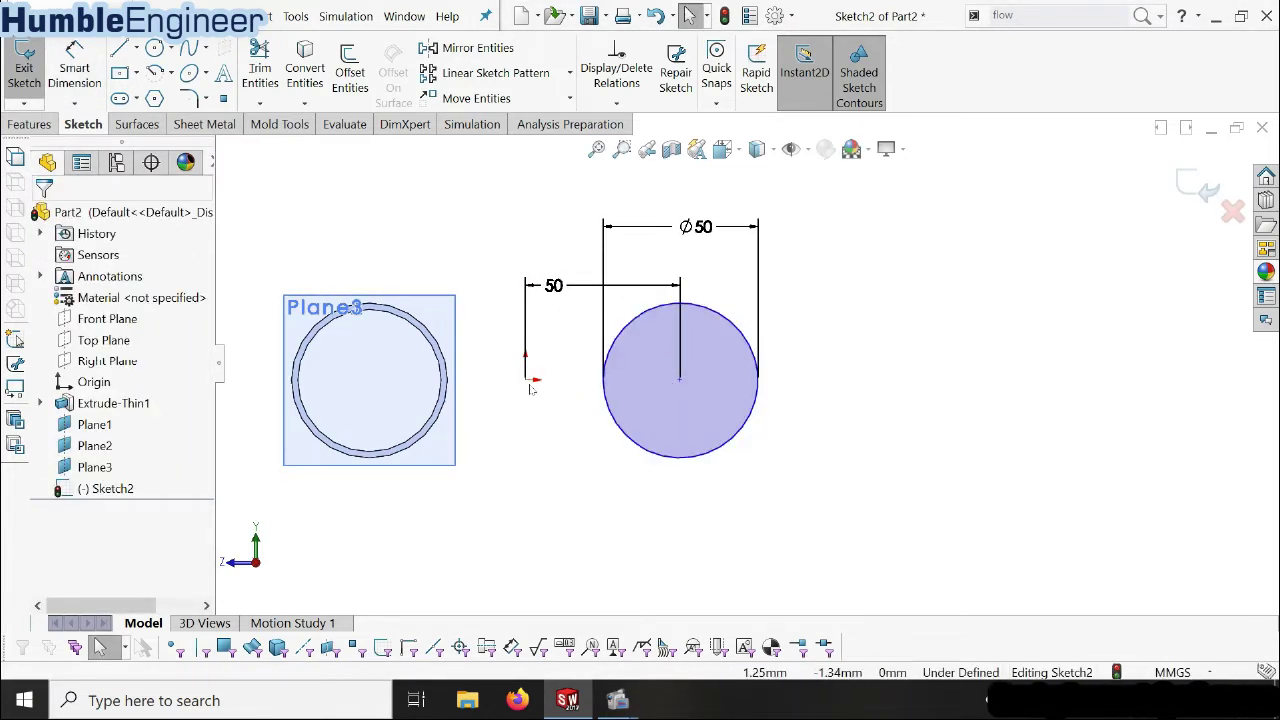
- Add a Horizontal relation between origin and circle centre, then return to isometric view
{"action": "left_click", "coordinate": [529, 386]}
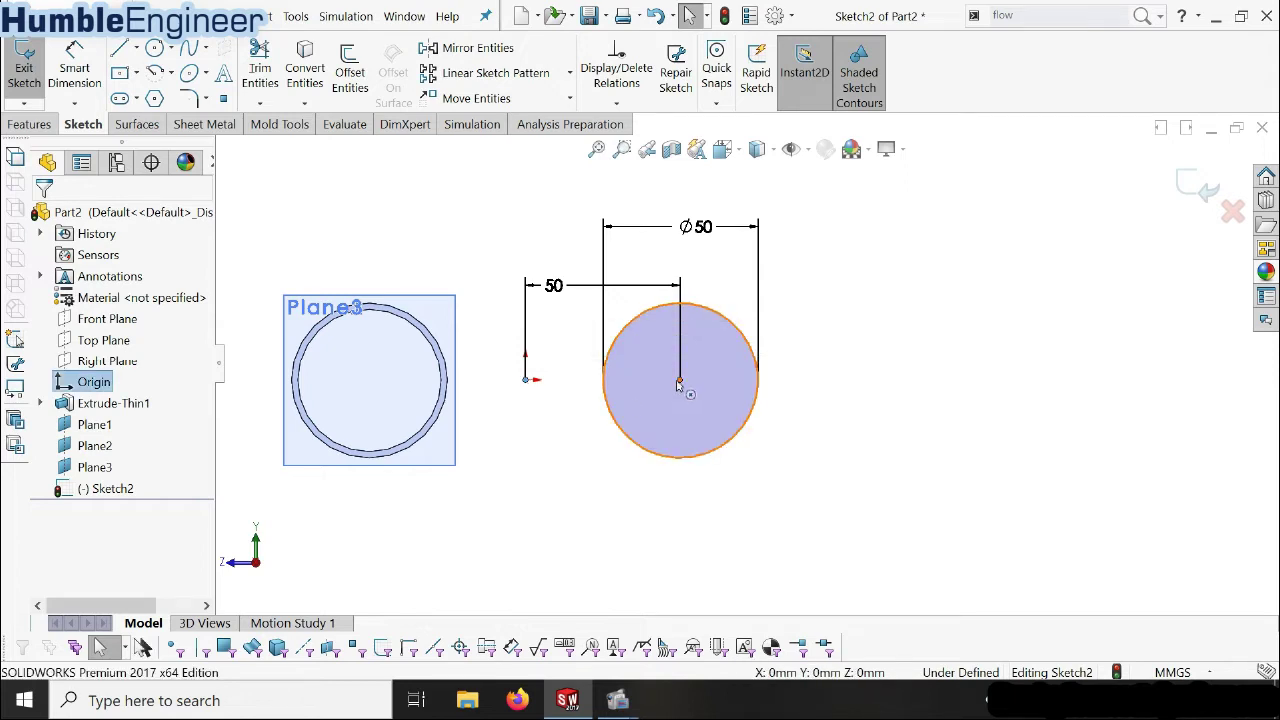
{"action": "left_click", "coordinate": [679, 382], "text": "ctrl"}
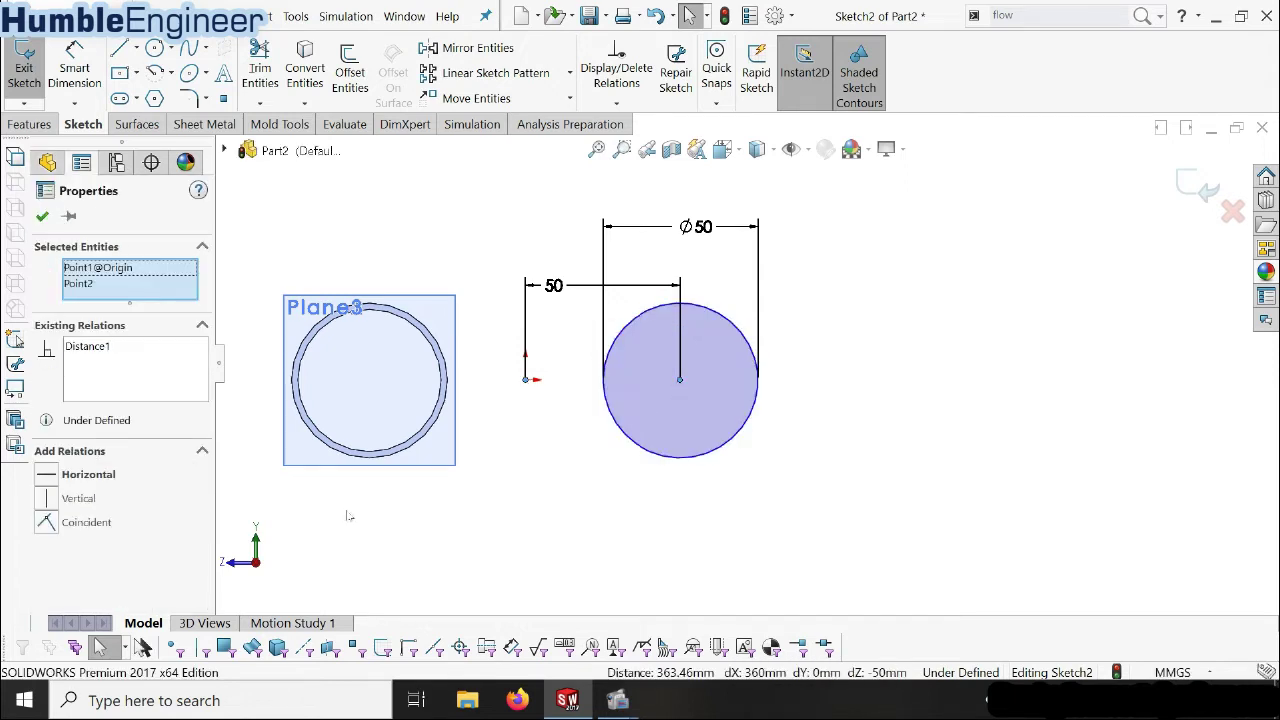
{"action": "left_click", "coordinate": [50, 479]}
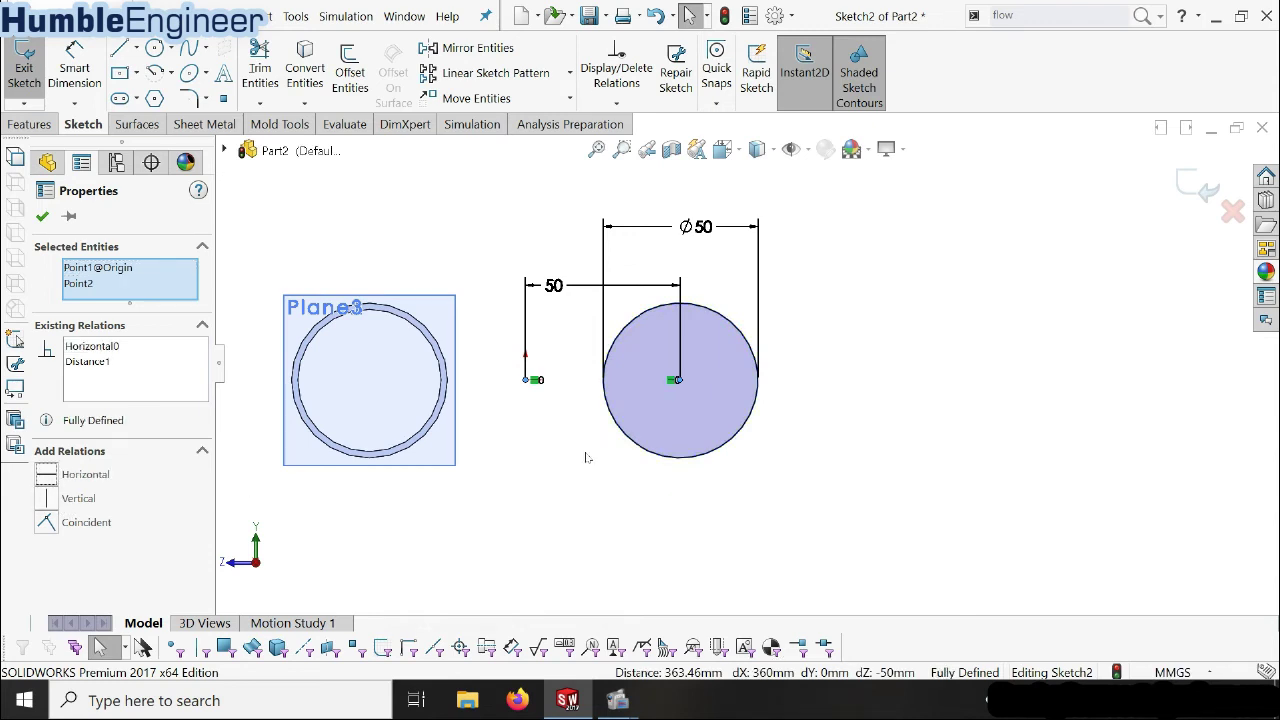
{"action": "key", "text": "Escape"}
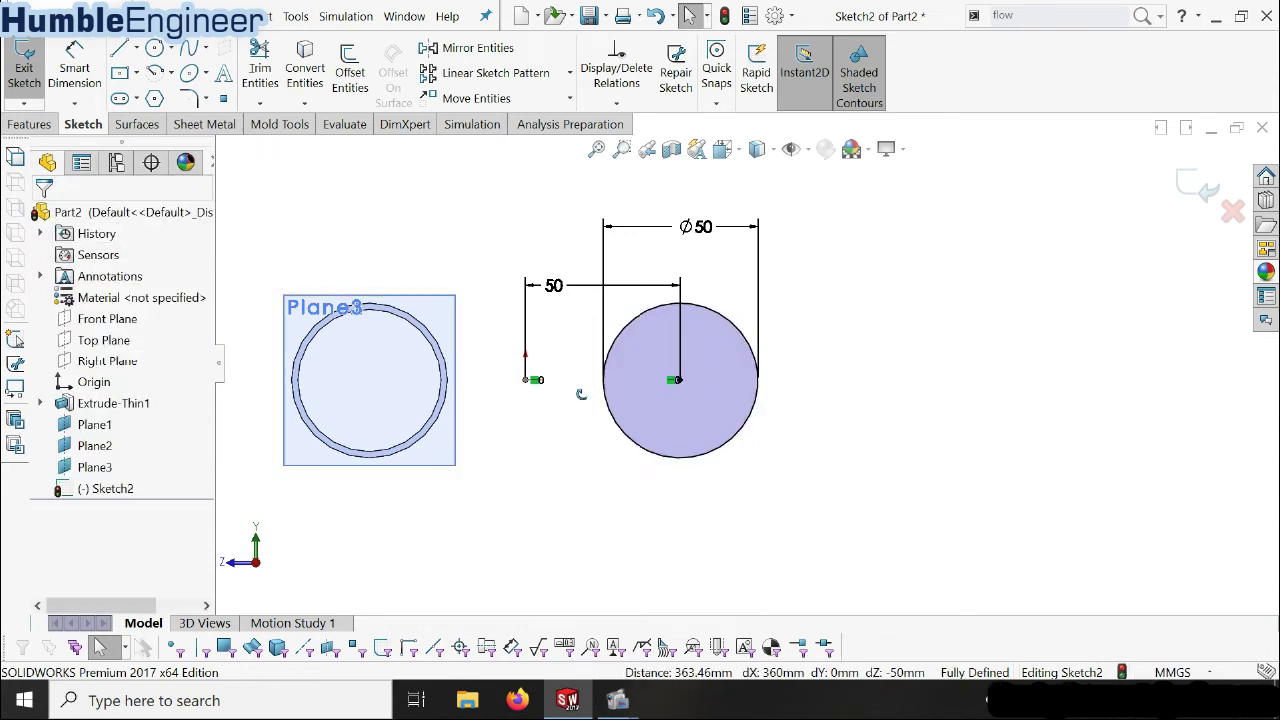
{"action": "key", "text": "ctrl+7"}
{"action": "middle_click_drag", "start_coordinate": [792, 466], "coordinate": [835, 566]}
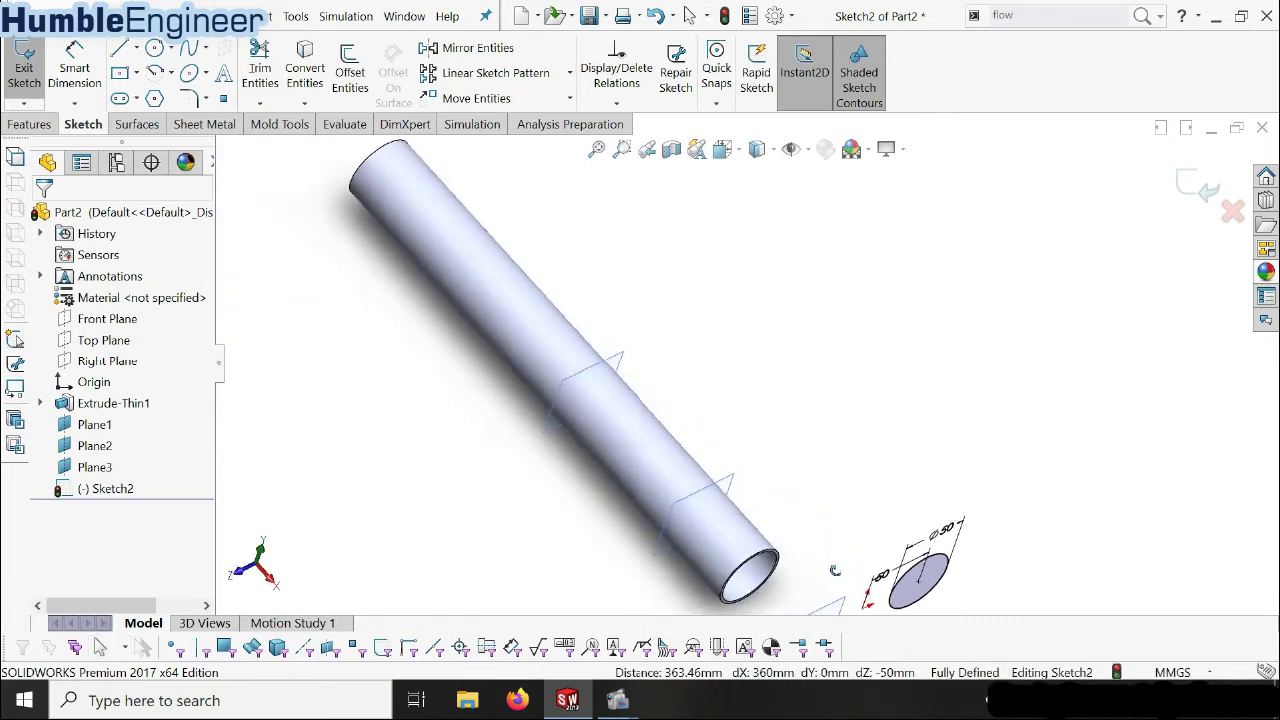
{"action": "left_click", "coordinate": [29, 124]}
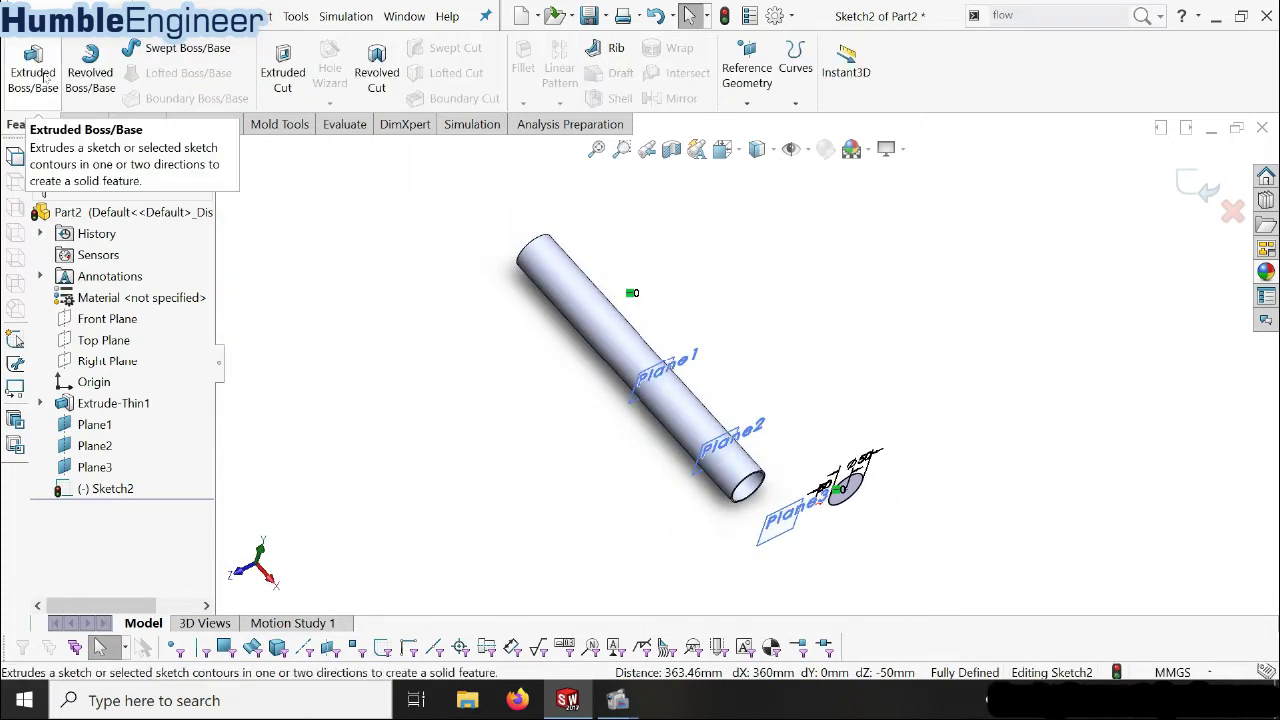
- Extrude the second circle Blind 100 mm, with Direction 2 at 300 mm
{"action": "left_click", "coordinate": [44, 77]}
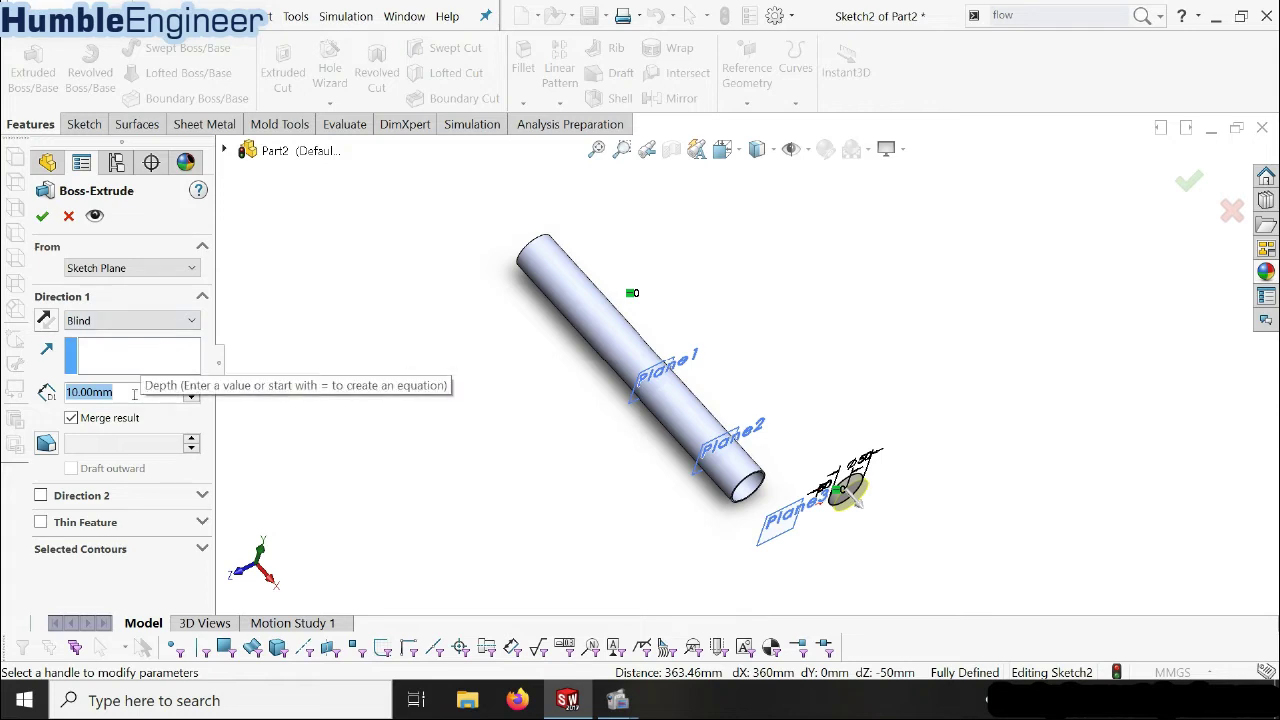
{"action": "type", "text": "100"}
{"action": "key", "text": "Return"}
{"action": "left_click", "coordinate": [41, 496]}
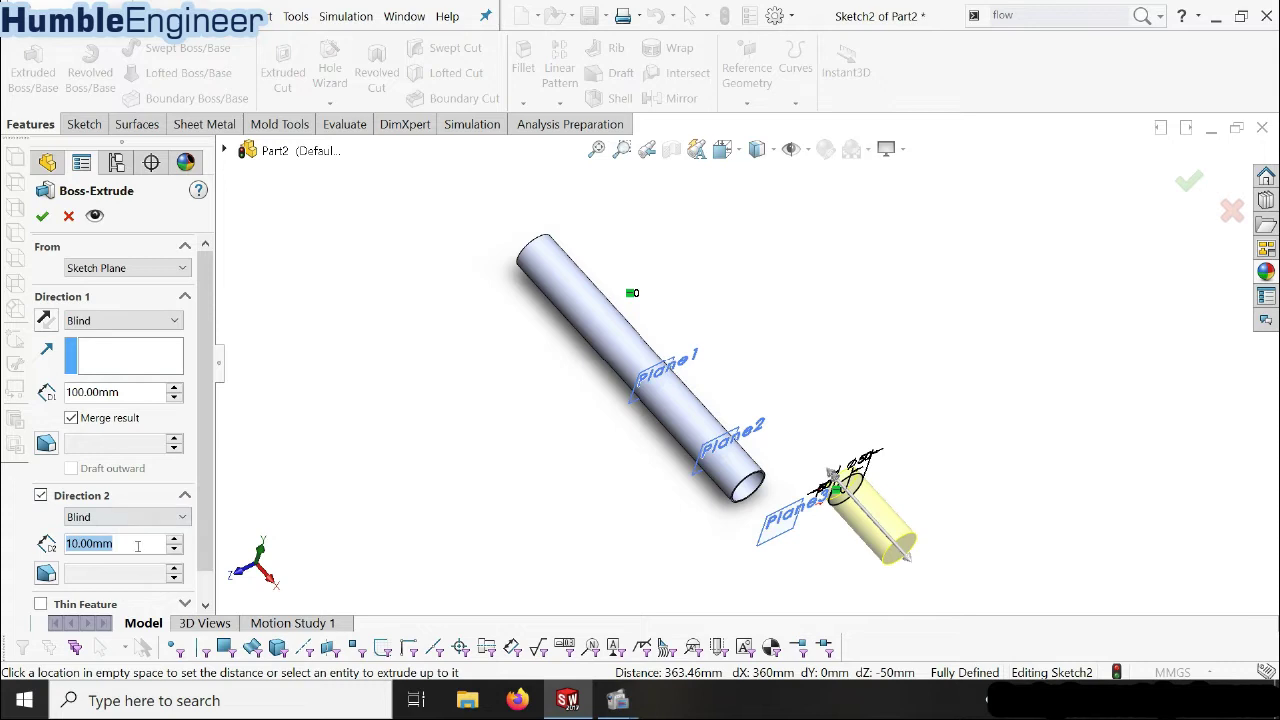
{"action": "type", "text": "3"}
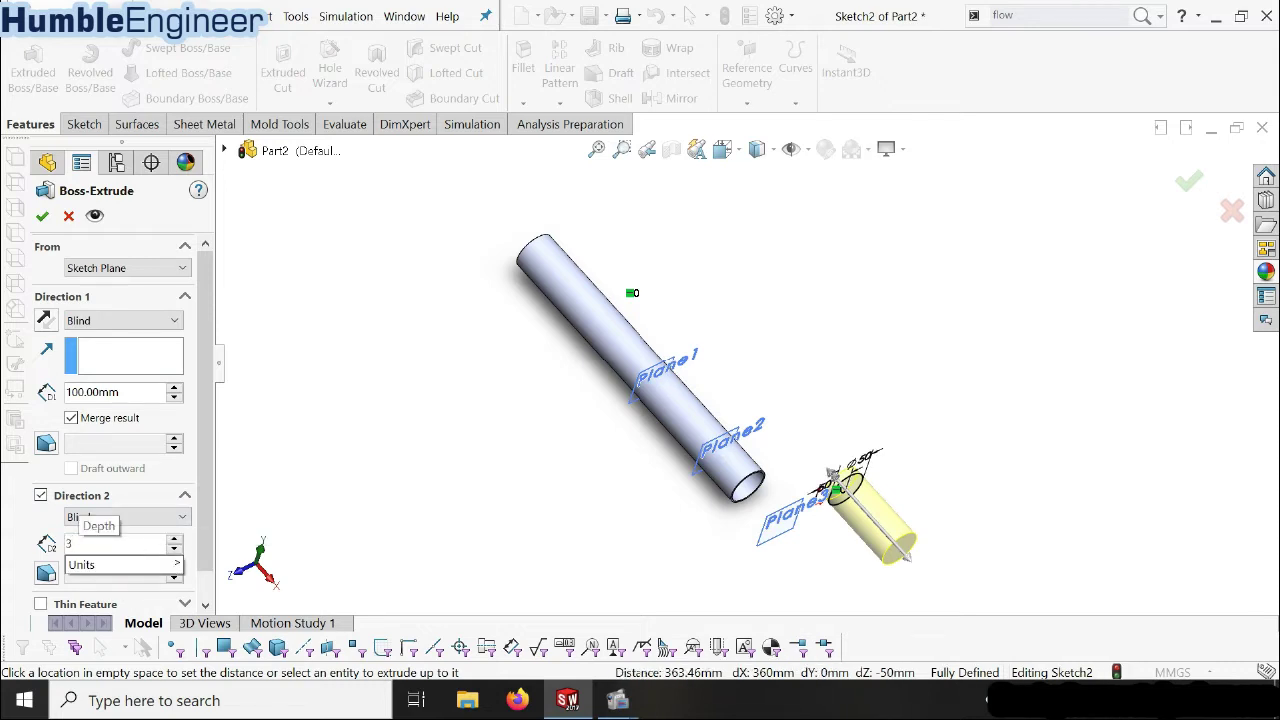
{"action": "type", "text": "00"}
{"action": "key", "text": "Return"}
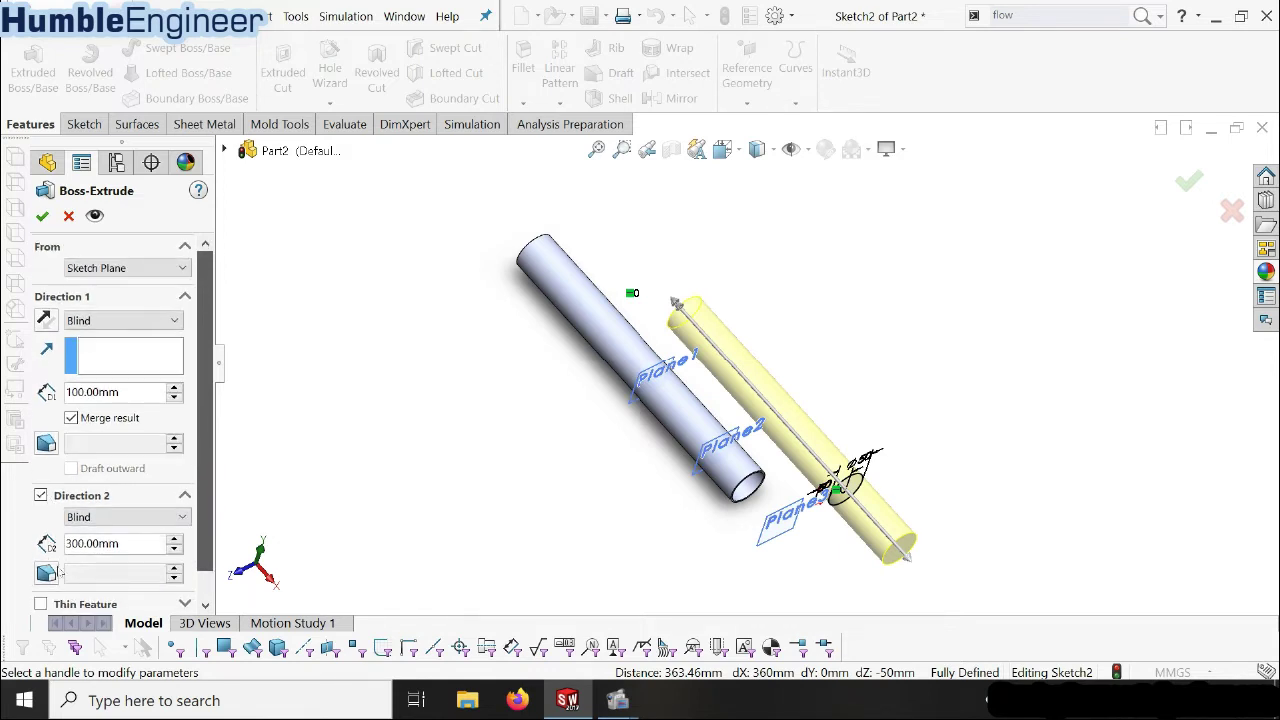
- Make it a 2 mm Thin Feature with the wall side reversed, and accept Extrude-Thin2
{"action": "scroll", "coordinate": [46, 574], "scroll_direction": "down", "scroll_amount": 1}
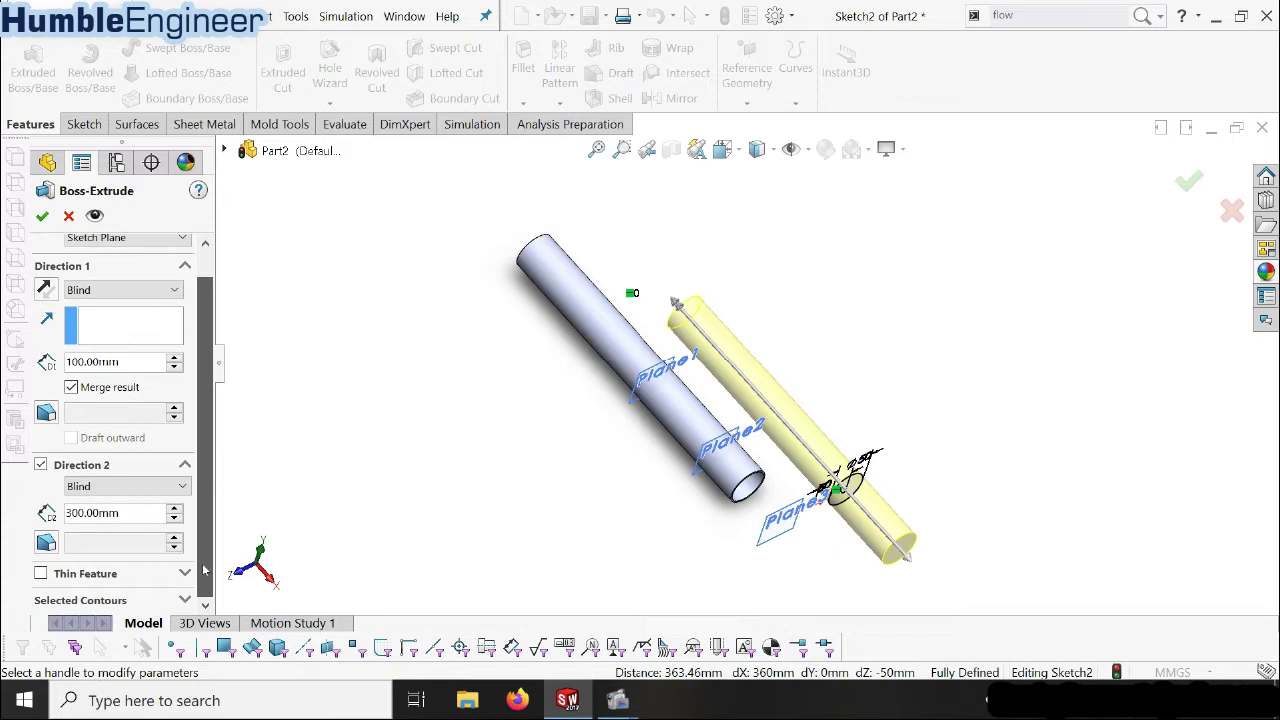
{"action": "left_click", "coordinate": [41, 573]}
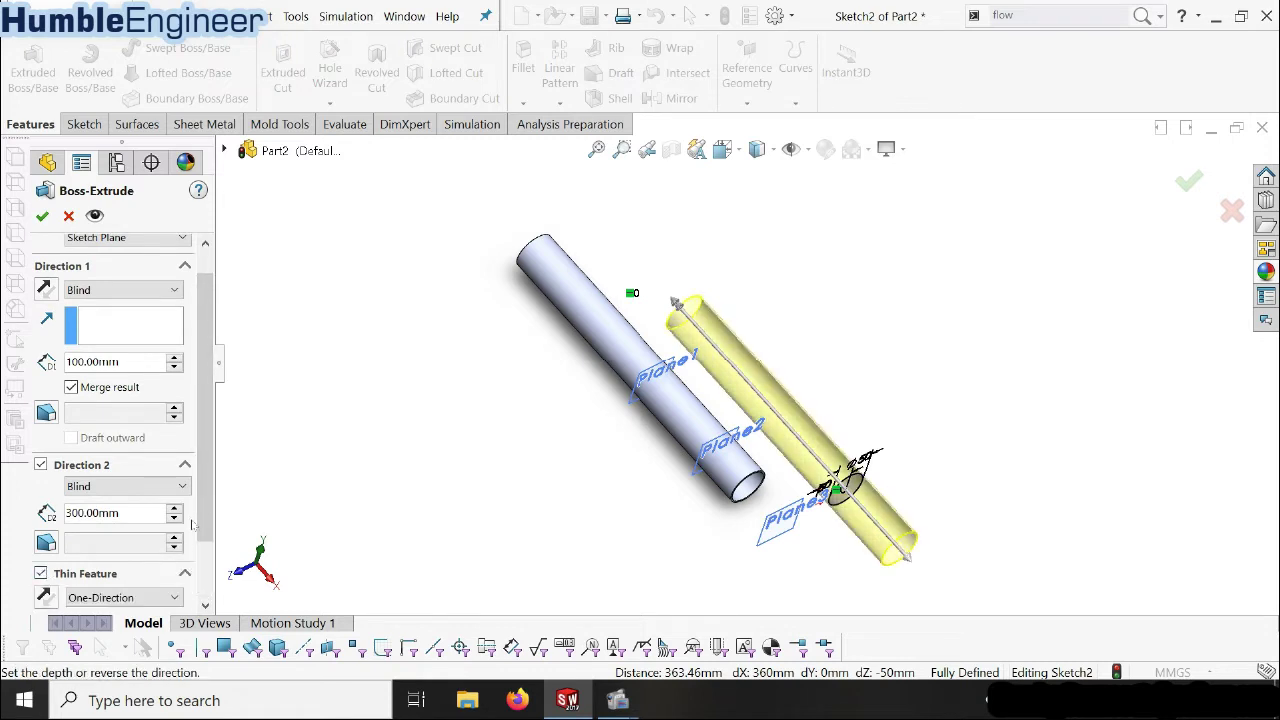
{"action": "scroll", "coordinate": [193, 524], "scroll_direction": "down", "scroll_amount": 3}
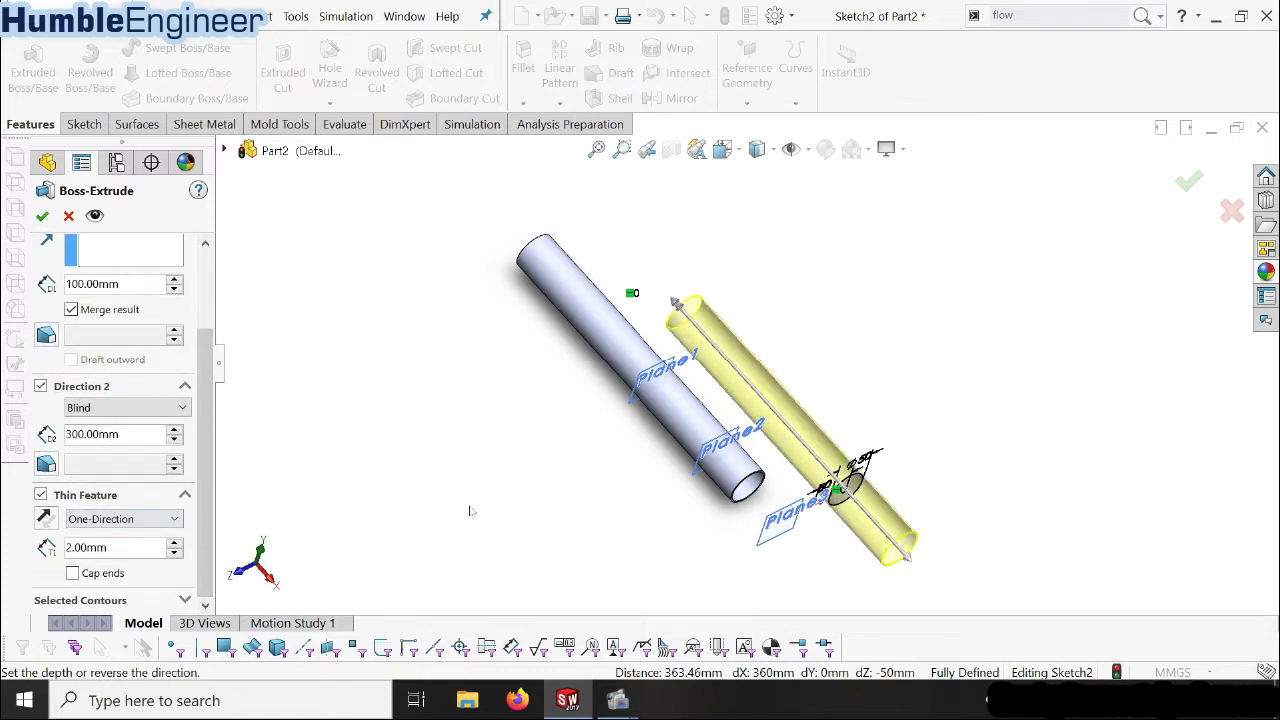
{"action": "scroll", "coordinate": [920, 515], "scroll_direction": "down", "scroll_amount": 2}
{"action": "scroll", "coordinate": [920, 515], "scroll_direction": "down", "scroll_amount": 2}
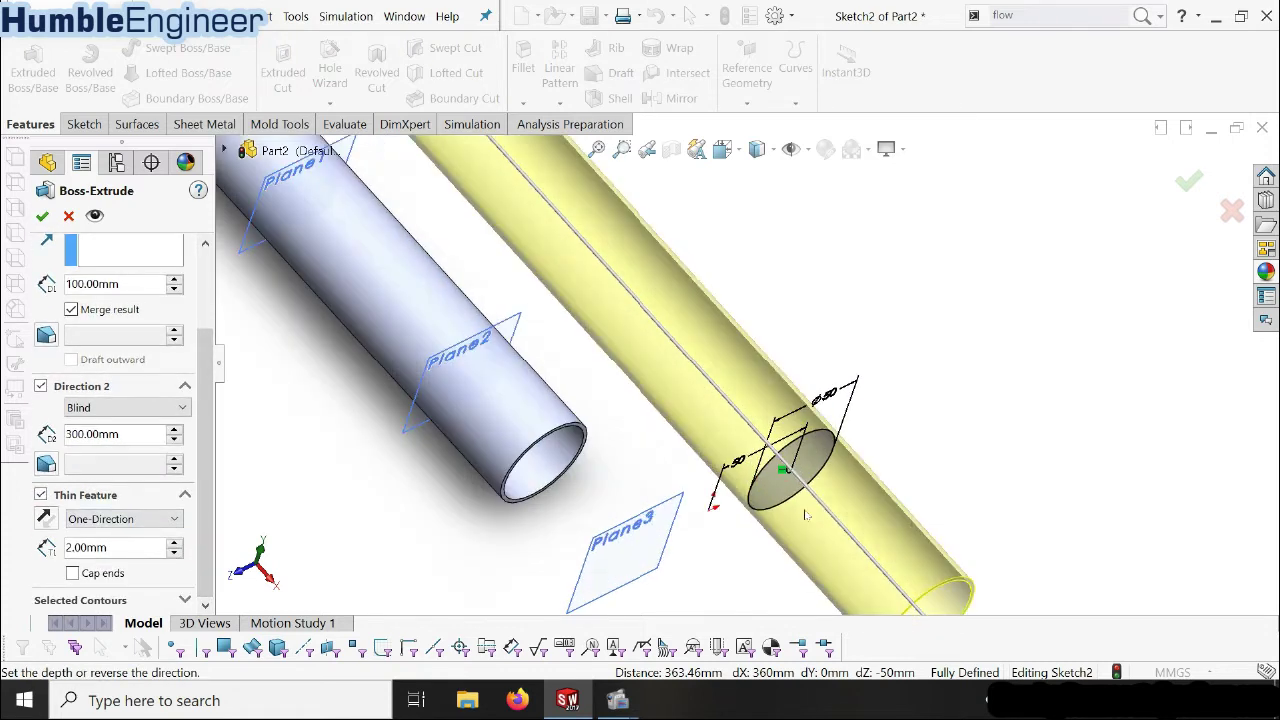
{"action": "left_click", "coordinate": [44, 518]}
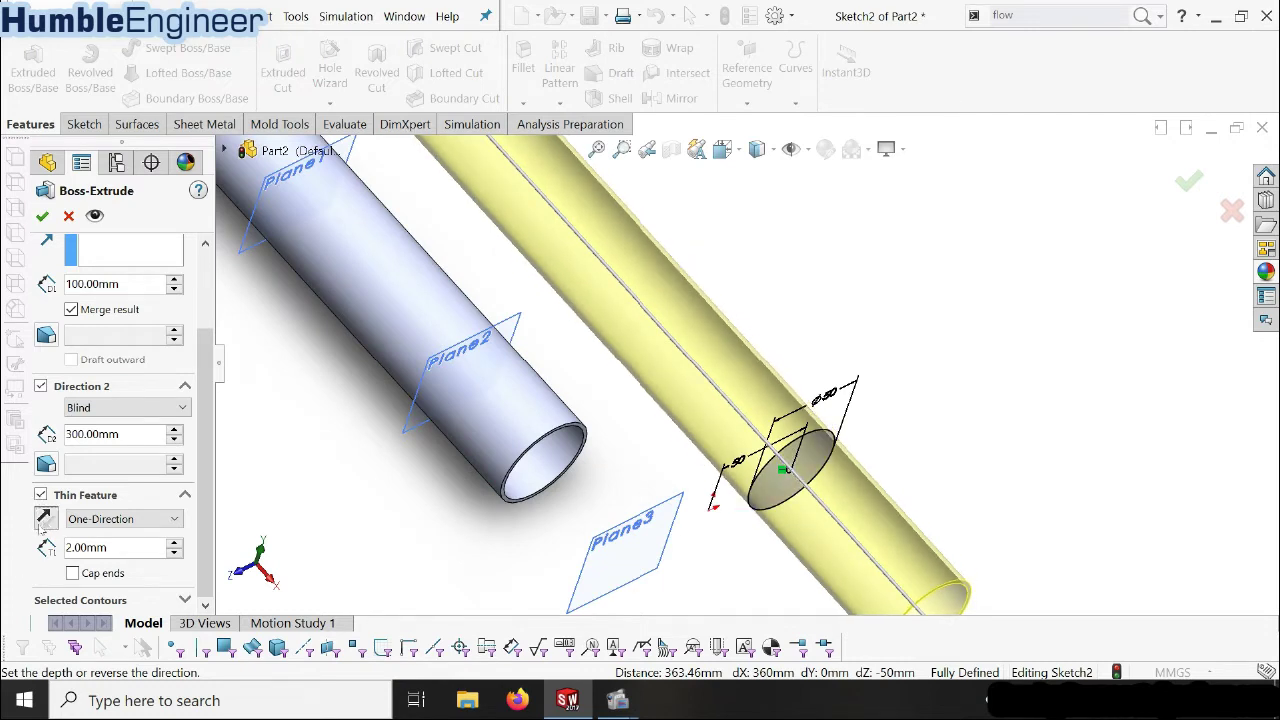
{"action": "left_click", "coordinate": [43, 217]}
{"action": "mouse_move", "coordinate": [835, 358]}
{"action": "middle_mouse_down"}
{"action": "mouse_move", "coordinate": [781, 505]}
{"action": "mouse_move", "coordinate": [712, 325]}
{"action": "mouse_move", "coordinate": [766, 331]}
{"action": "mouse_move", "coordinate": [725, 354]}
{"action": "middle_mouse_up"}
- Orbit to view both tubes and the baffle planes, then select the Top Plane
{"action": "scroll", "coordinate": [950, 368], "scroll_direction": "down", "scroll_amount": 3}
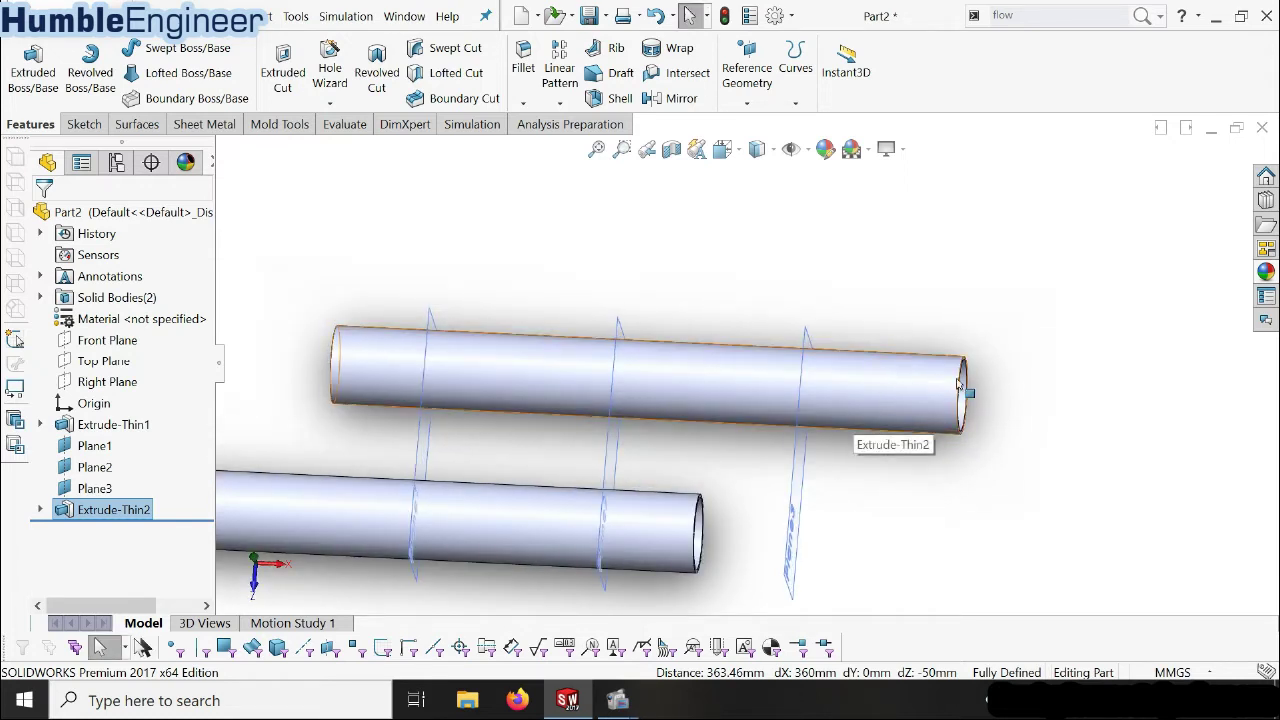
{"action": "scroll", "coordinate": [958, 385], "scroll_direction": "up", "scroll_amount": 3}
{"action": "scroll", "coordinate": [511, 458], "scroll_direction": "down", "scroll_amount": 1}
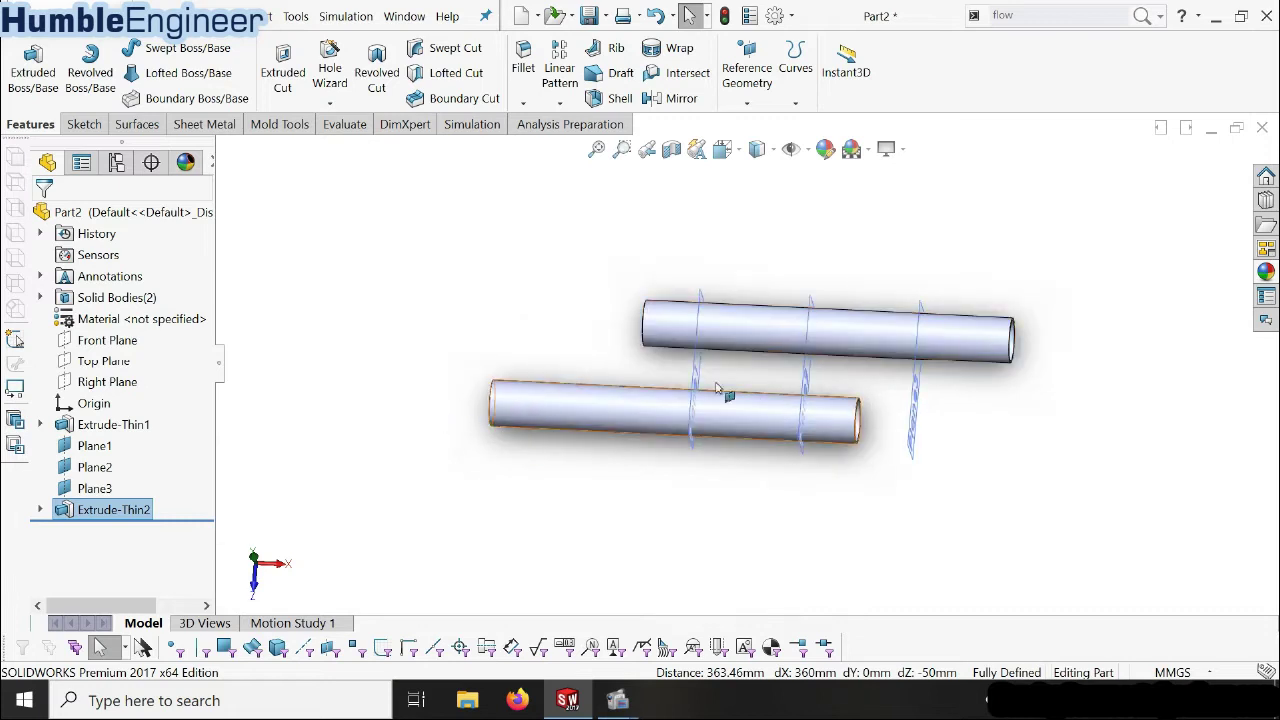
{"action": "middle_click_drag", "start_coordinate": [716, 388], "coordinate": [777, 423]}
{"action": "scroll", "coordinate": [760, 335], "scroll_direction": "down", "scroll_amount": 2}
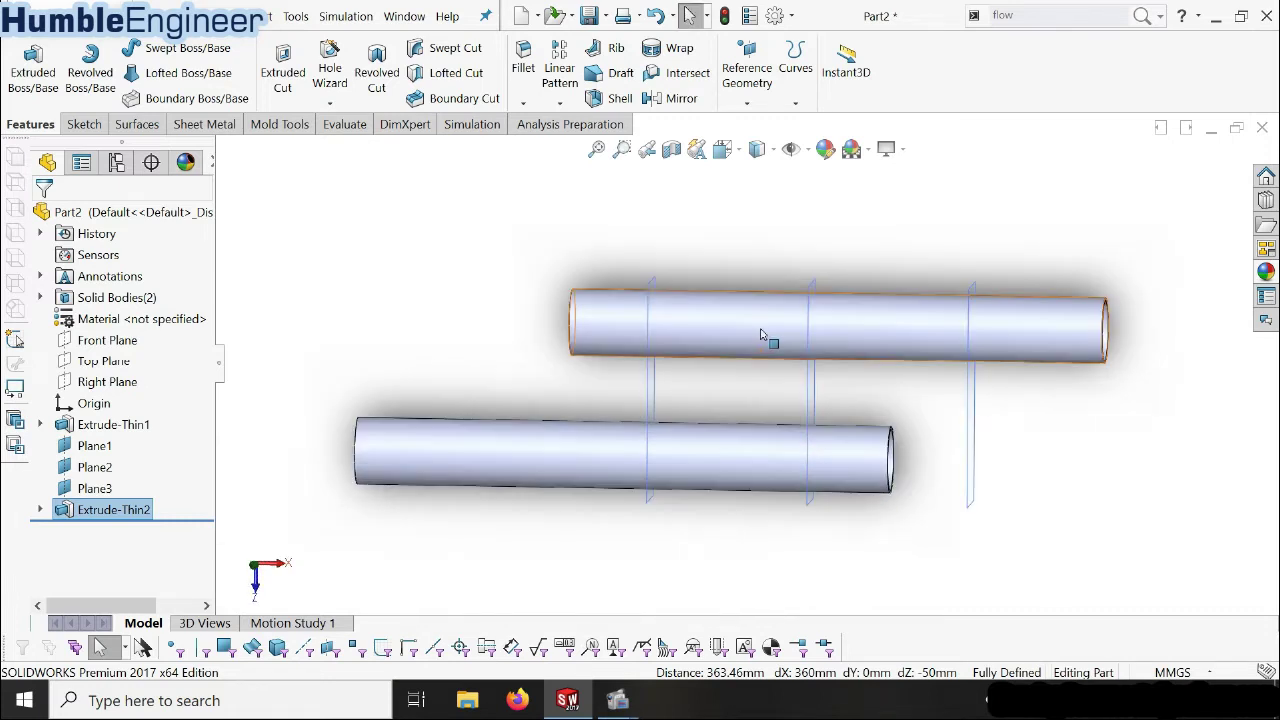
{"action": "mouse_move", "coordinate": [720, 334]}
{"action": "middle_mouse_down"}
{"action": "mouse_move", "coordinate": [746, 380]}
{"action": "mouse_move", "coordinate": [737, 317]}
{"action": "mouse_move", "coordinate": [708, 321]}
{"action": "middle_mouse_up"}
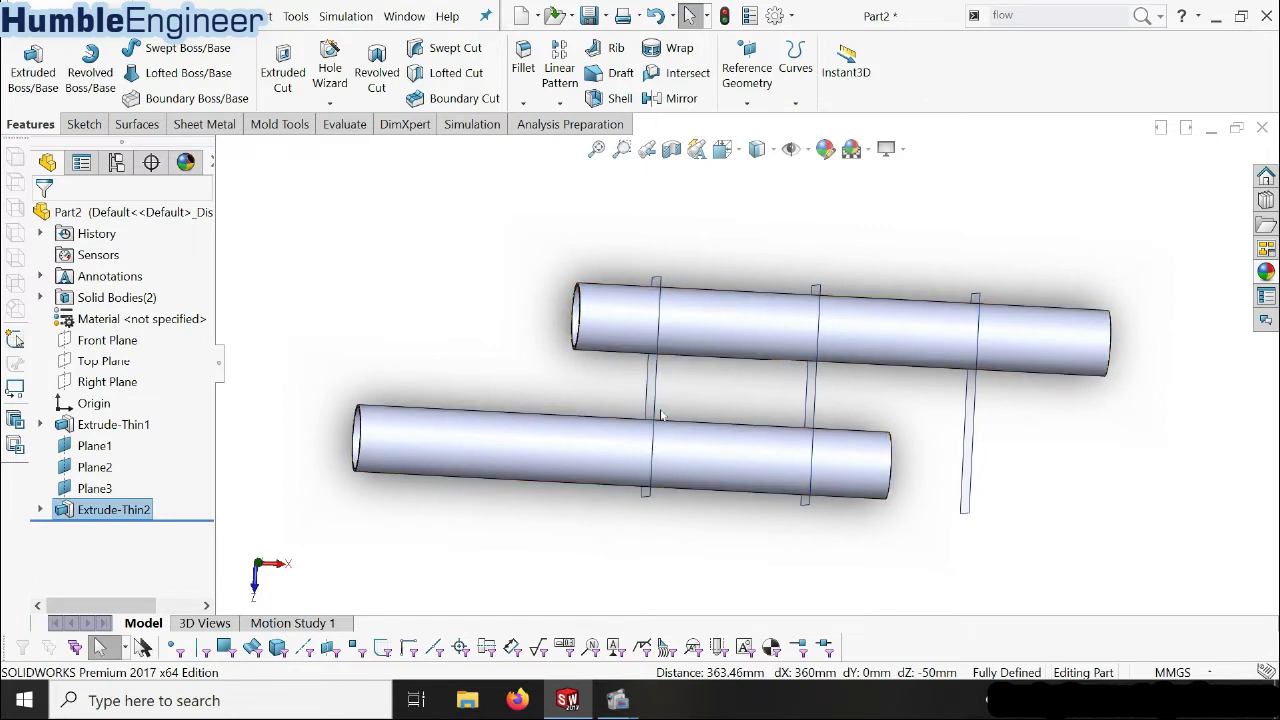
{"action": "middle_click_drag", "start_coordinate": [652, 476], "coordinate": [643, 394]}
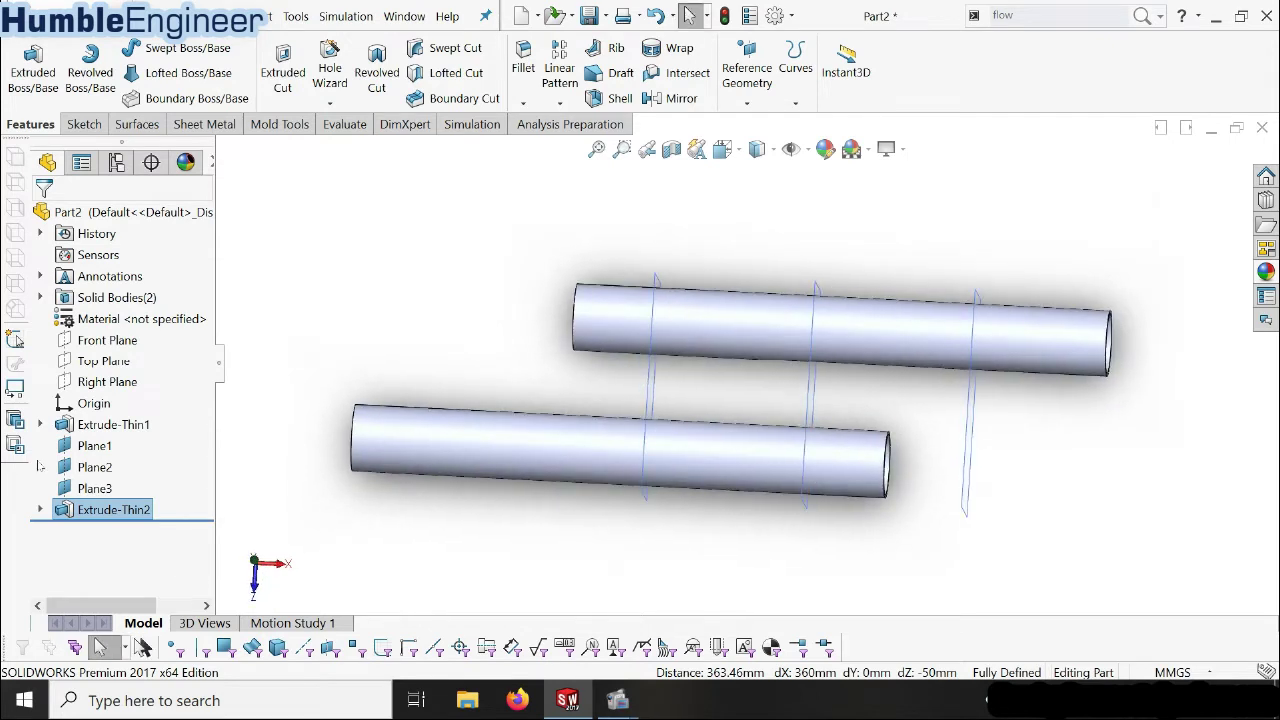
{"action": "left_click", "coordinate": [104, 361]}
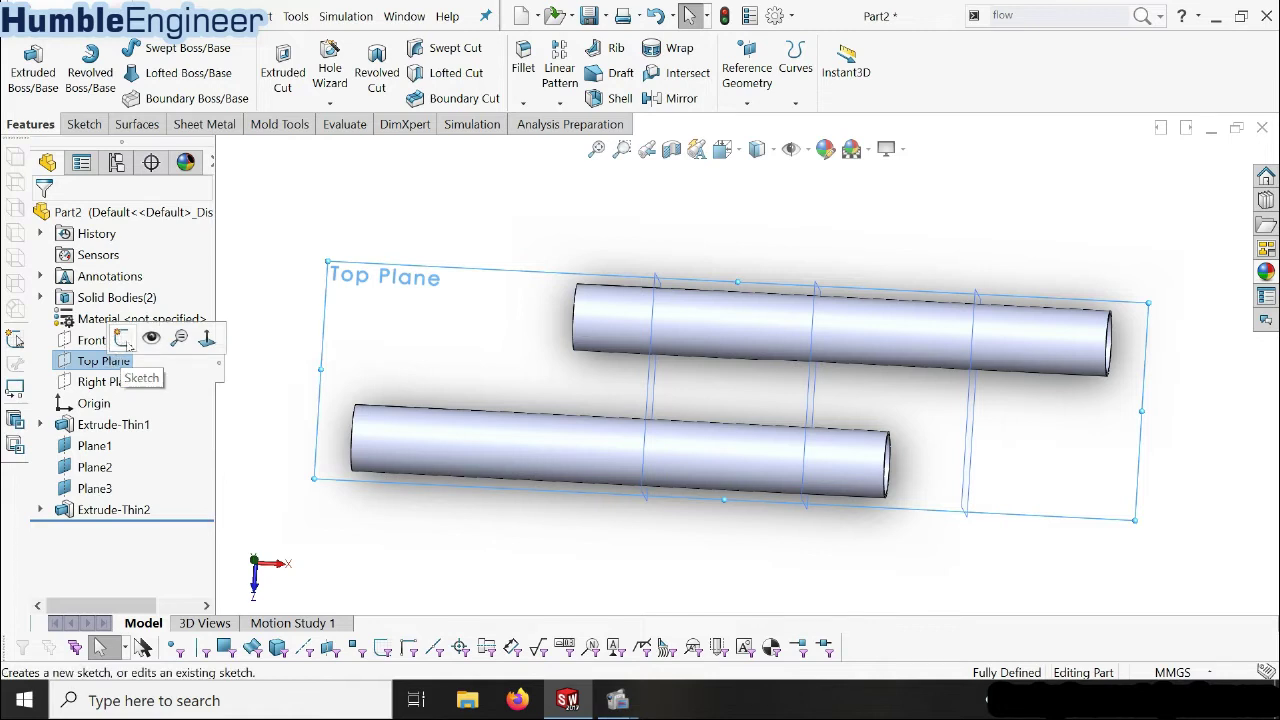
- Start a Top Plane sketch viewed Normal To, with a centerline along the front pipe's axis
{"action": "left_click", "coordinate": [123, 339]}
{"action": "right_click", "coordinate": [127, 537]}
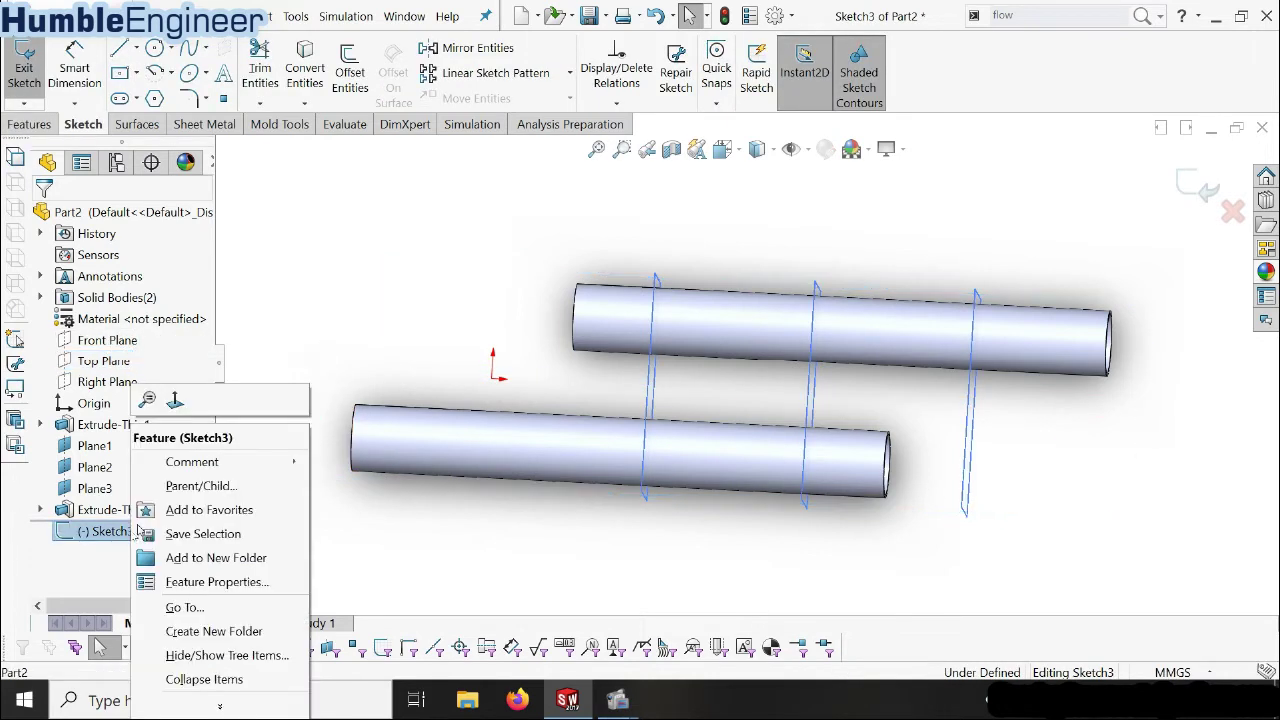
{"action": "left_click", "coordinate": [188, 406]}
{"action": "scroll", "coordinate": [760, 350], "scroll_direction": "down", "scroll_amount": 3}
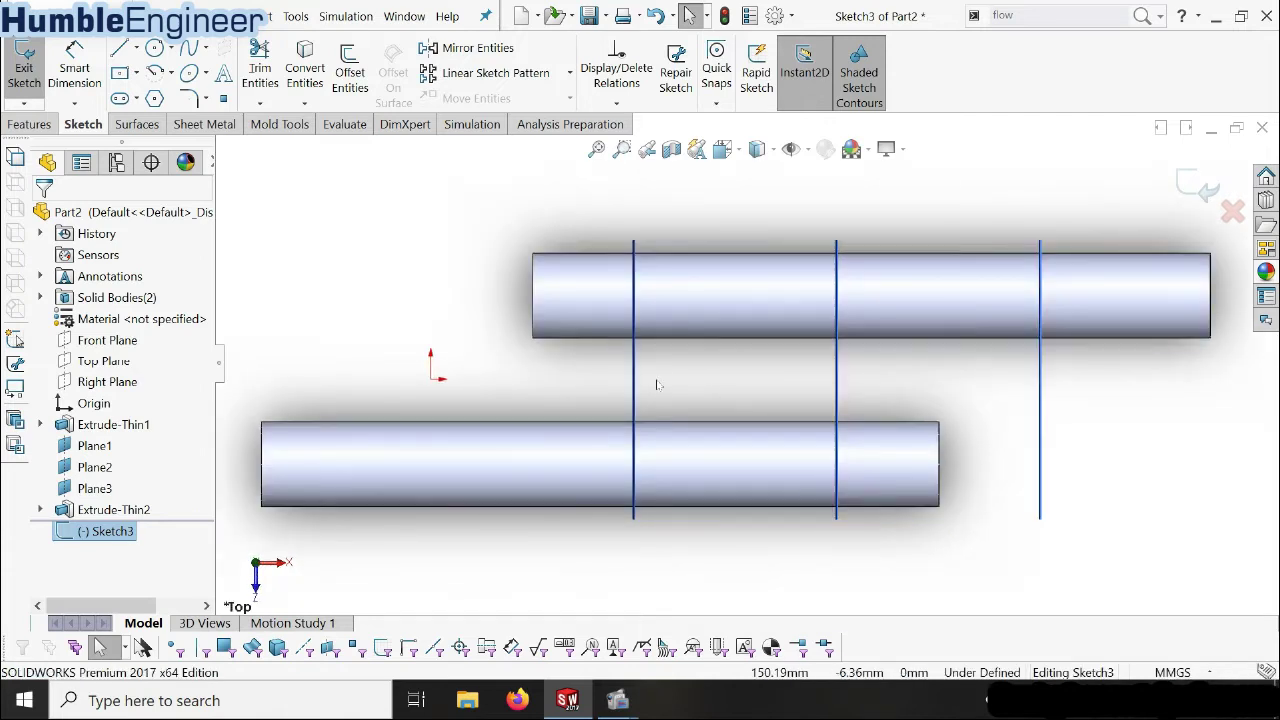
{"action": "left_click", "coordinate": [133, 48]}
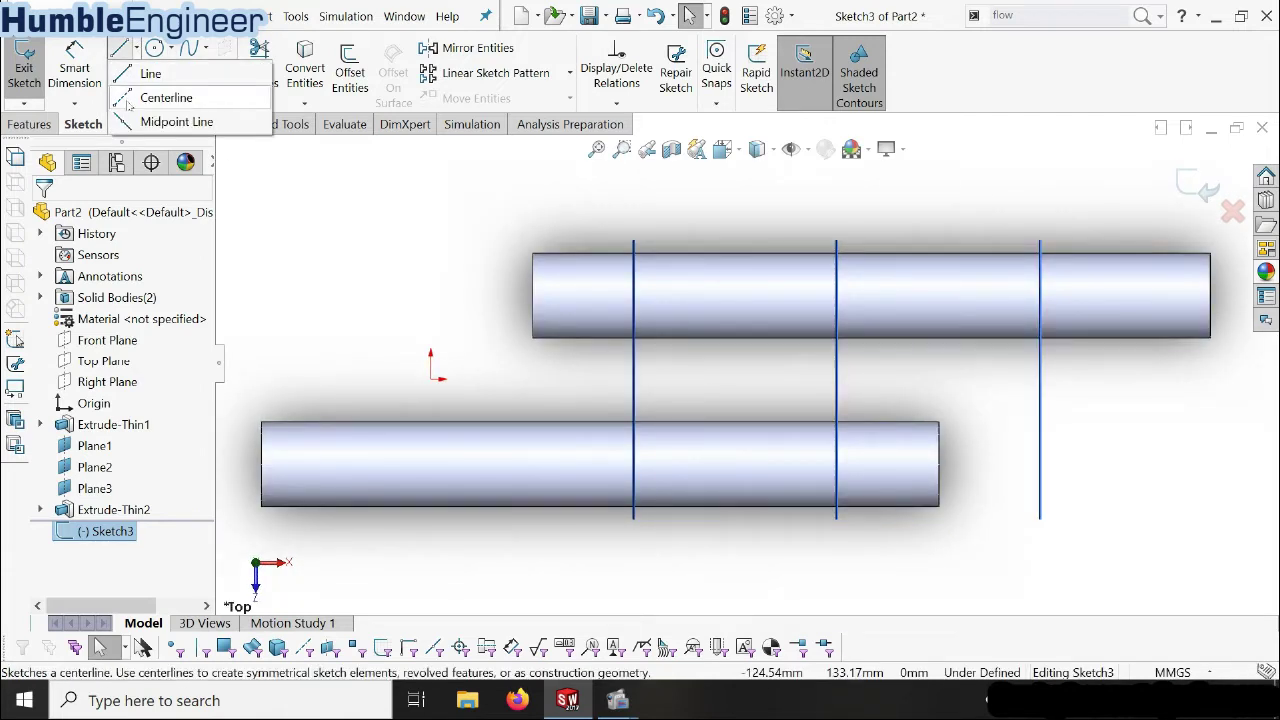
{"action": "left_click", "coordinate": [135, 98]}
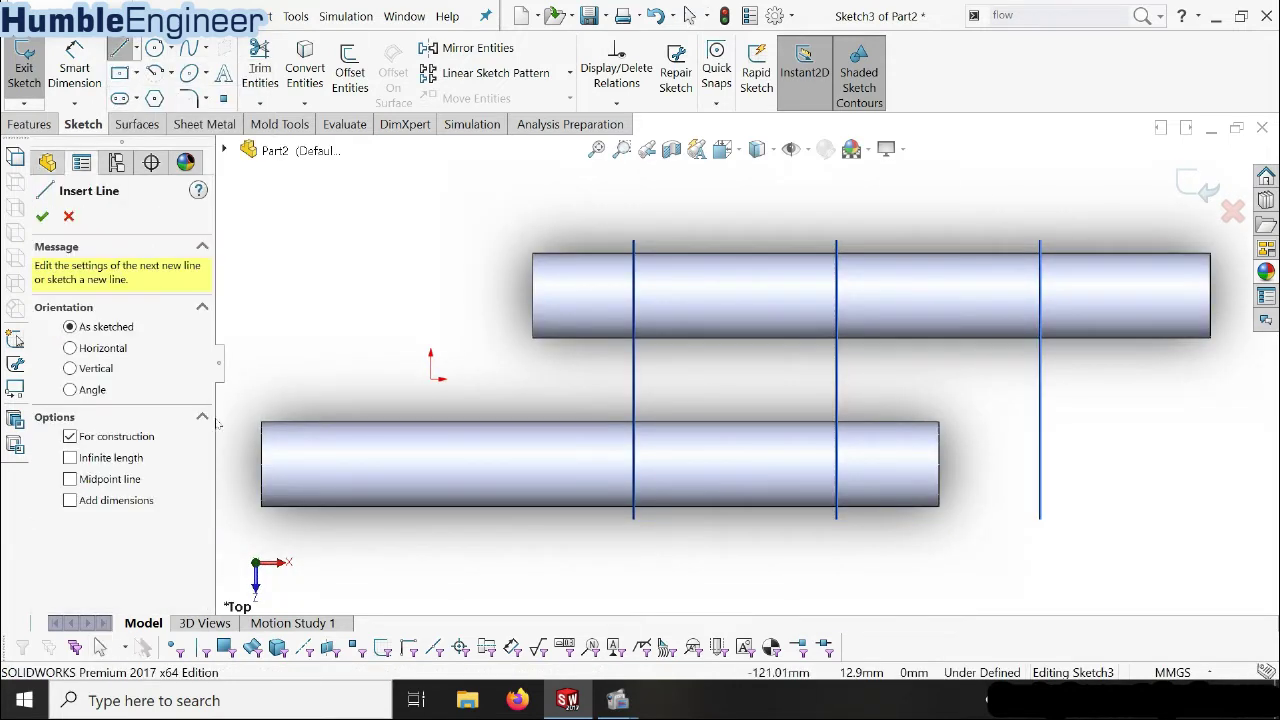
{"action": "left_click", "coordinate": [265, 472]}
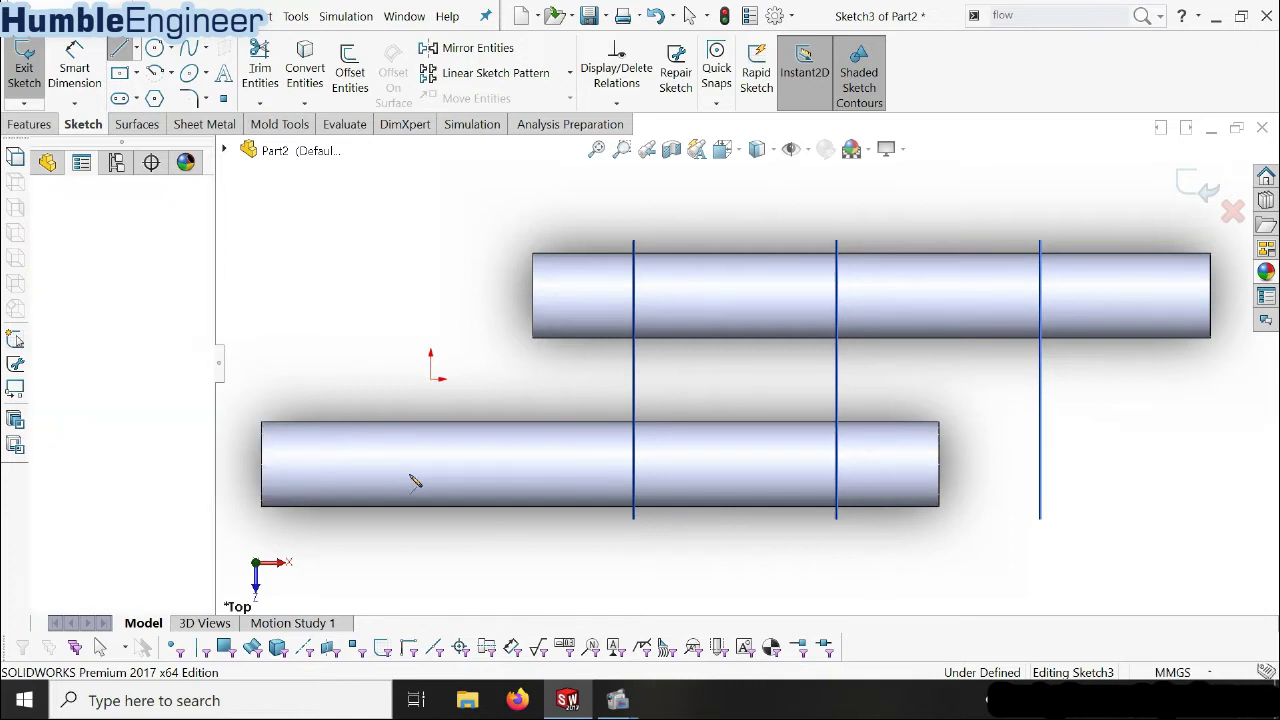
{"action": "left_click", "coordinate": [940, 467]}
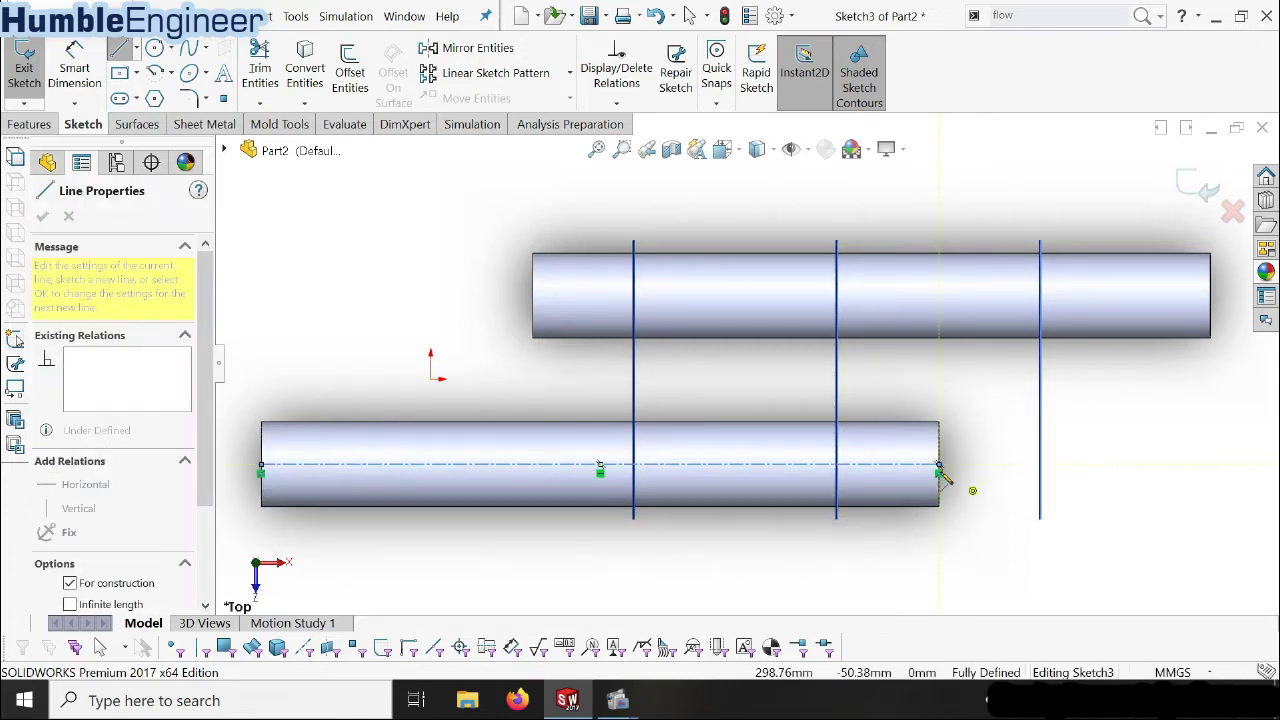
{"action": "key", "text": "Escape"}
{"action": "scroll", "coordinate": [865, 515], "scroll_direction": "down", "scroll_amount": 2}
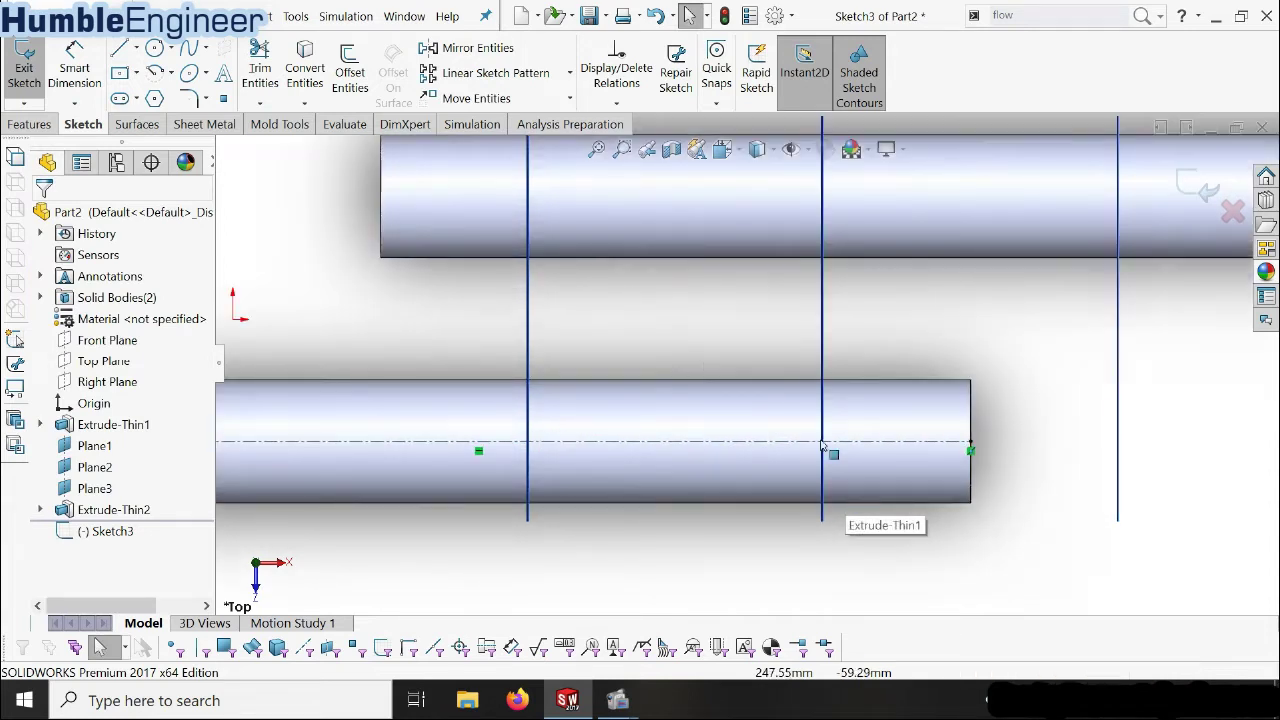
- Draw a small circle on the centerline and dimension it to Ø3 mm
{"action": "left_click", "coordinate": [155, 49]}
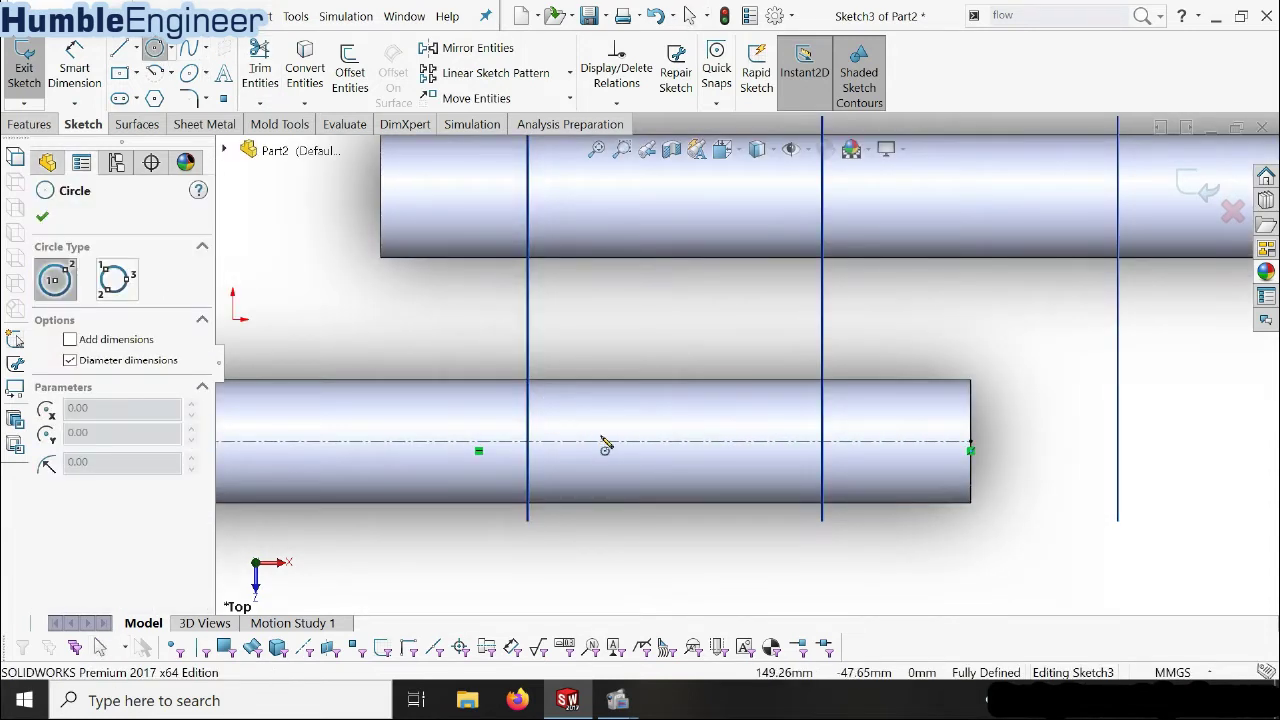
{"action": "left_click_drag", "start_coordinate": [598, 442], "coordinate": [608, 435]}
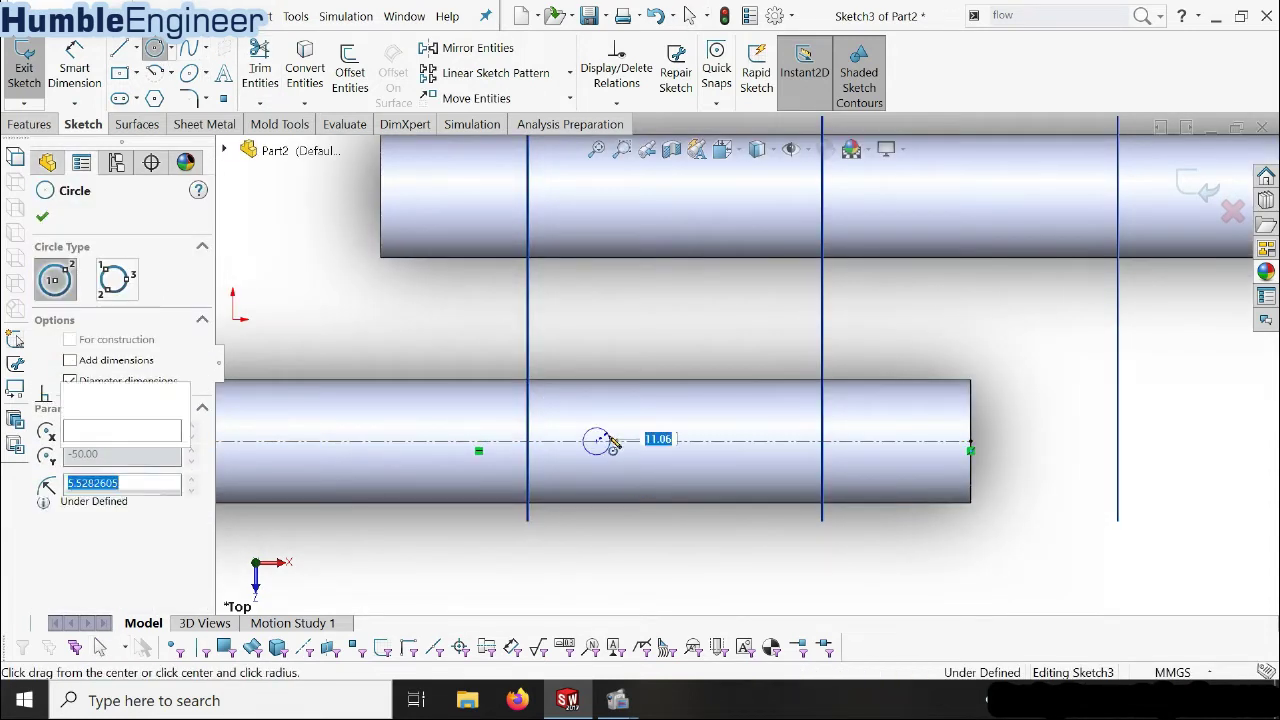
{"action": "key", "text": "Escape"}
{"action": "left_click", "coordinate": [74, 70]}
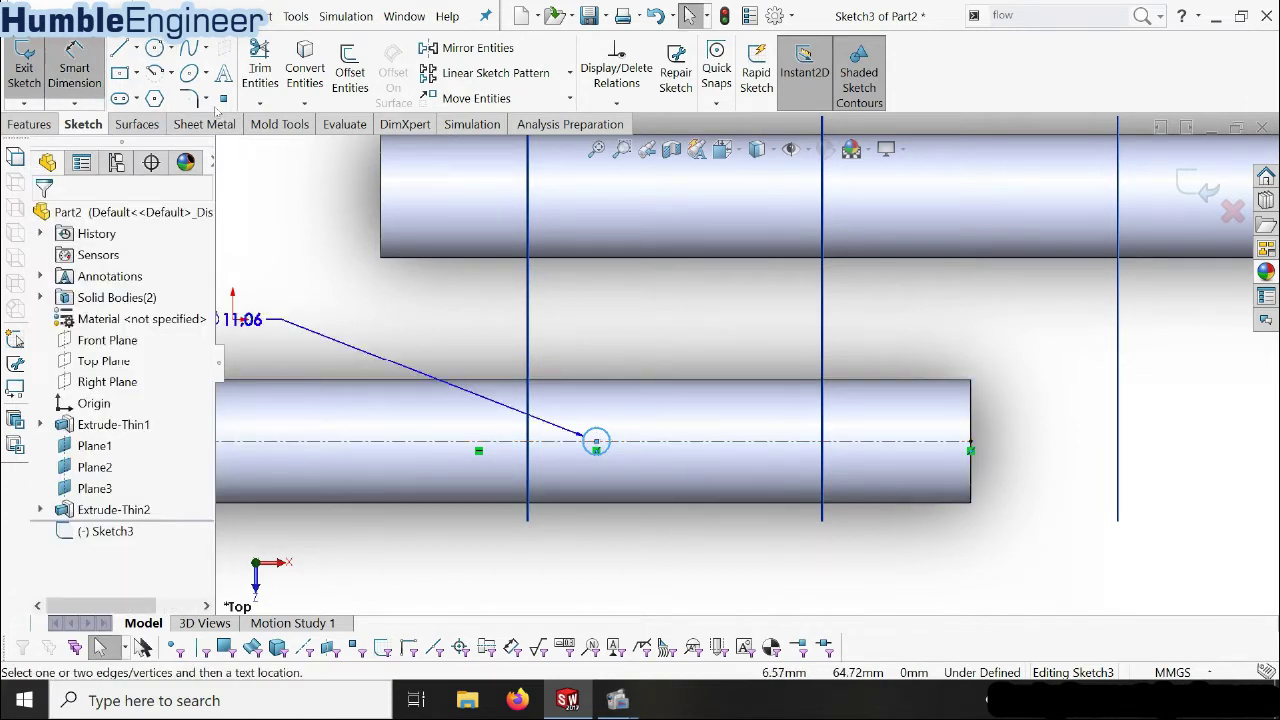
{"action": "left_click", "coordinate": [575, 366]}
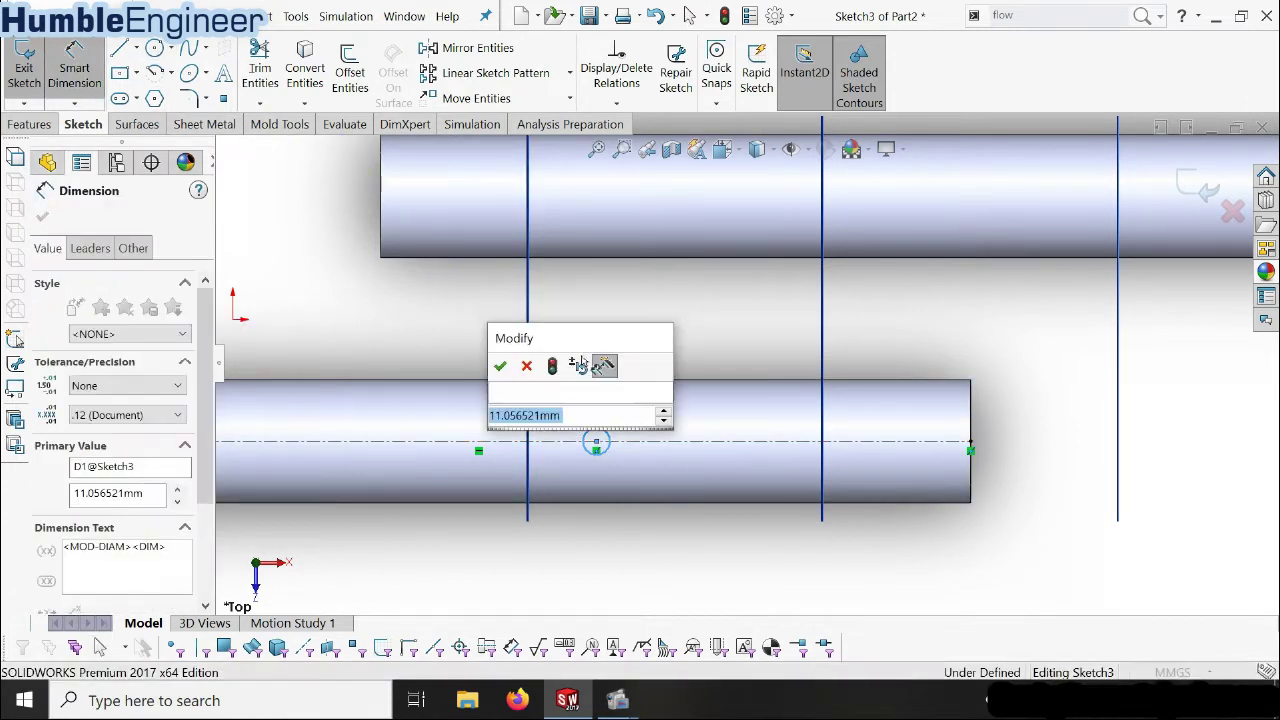
{"action": "type", "text": "3"}
{"action": "key", "text": "Return"}
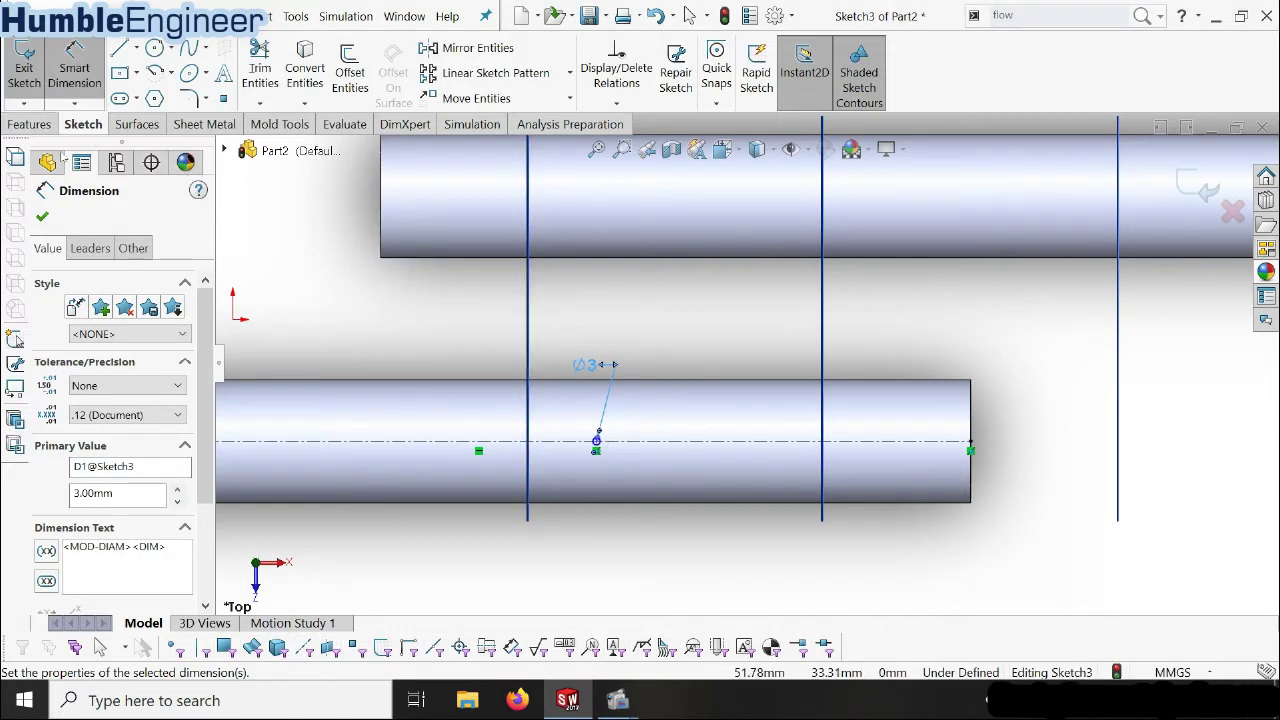
{"action": "key", "text": "Escape"}
{"action": "scroll", "coordinate": [708, 416], "scroll_direction": "down", "scroll_amount": 4}
{"action": "key", "text": "Escape"}
{"action": "scroll", "coordinate": [708, 416], "scroll_direction": "up", "scroll_amount": 5}
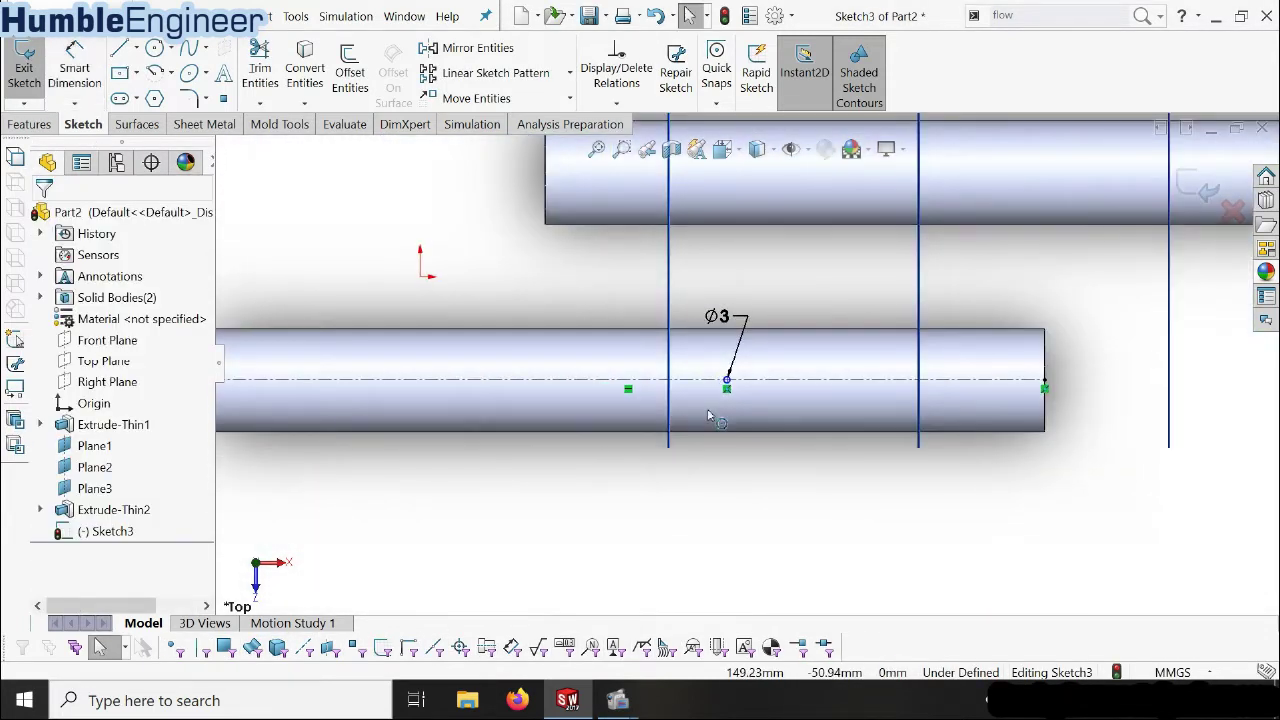
{"action": "scroll", "coordinate": [708, 416], "scroll_direction": "up", "scroll_amount": 2}
- Dimension the circle centre 140 mm from the origin
{"action": "left_click", "coordinate": [74, 62]}
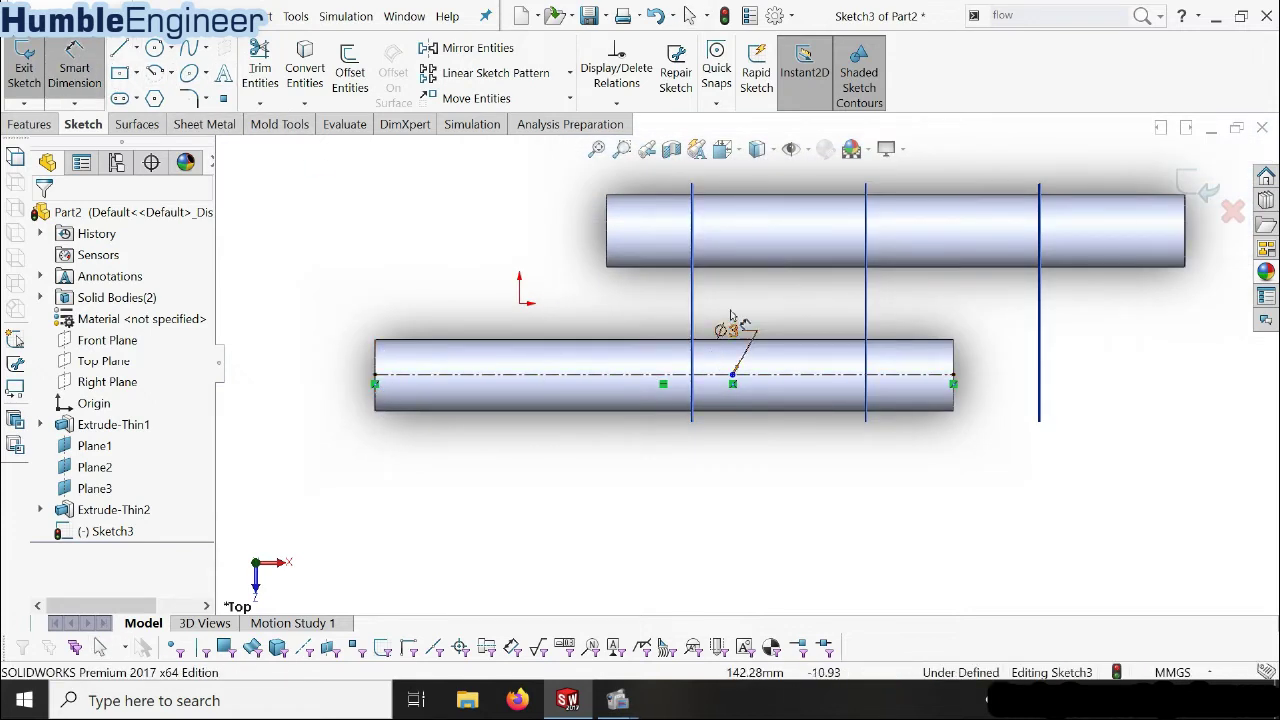
{"action": "scroll", "coordinate": [695, 320], "scroll_direction": "down", "scroll_amount": 1}
{"action": "scroll", "coordinate": [758, 302], "scroll_direction": "up", "scroll_amount": 1}
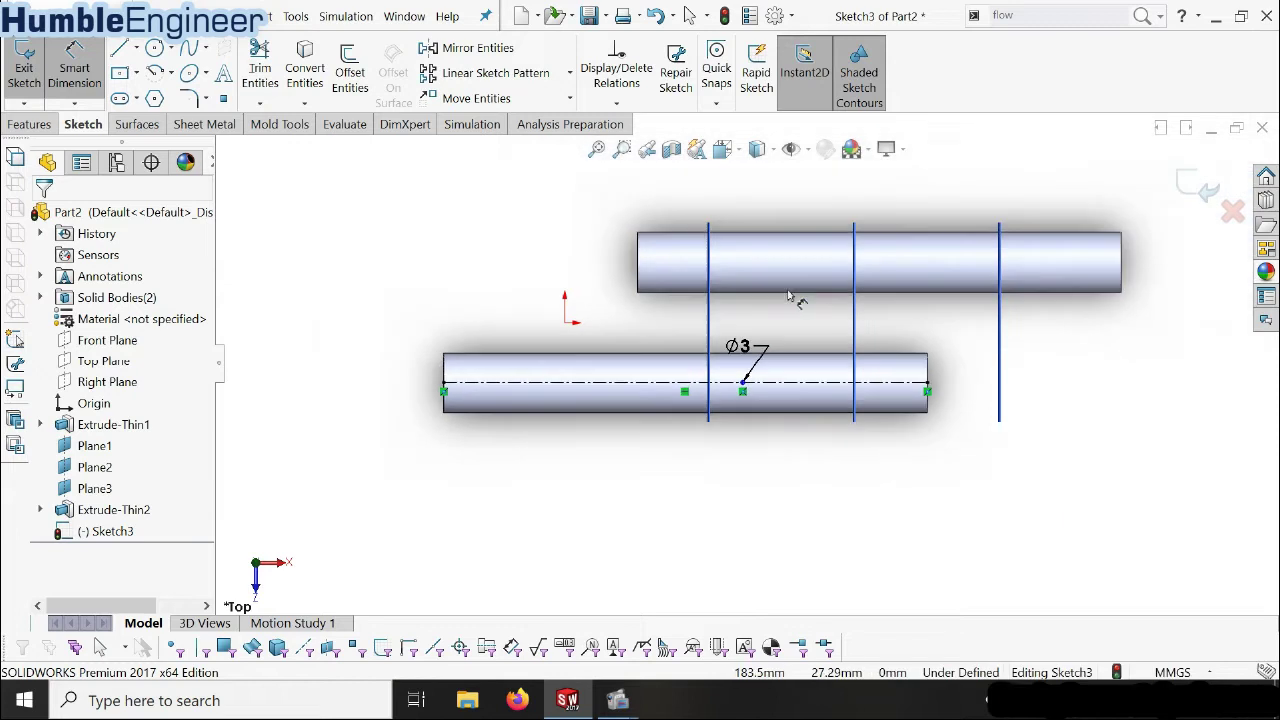
{"action": "scroll", "coordinate": [771, 301], "scroll_direction": "up", "scroll_amount": 1}
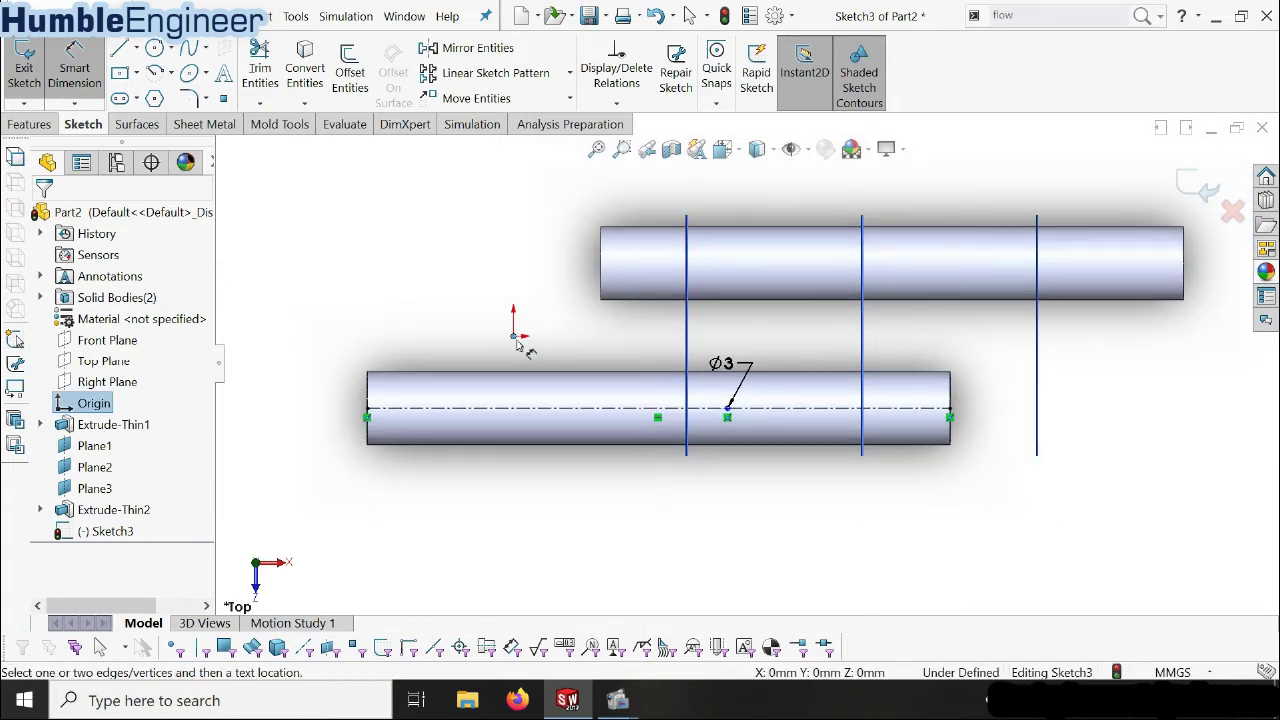
{"action": "scroll", "coordinate": [728, 412], "scroll_direction": "down", "scroll_amount": 2}
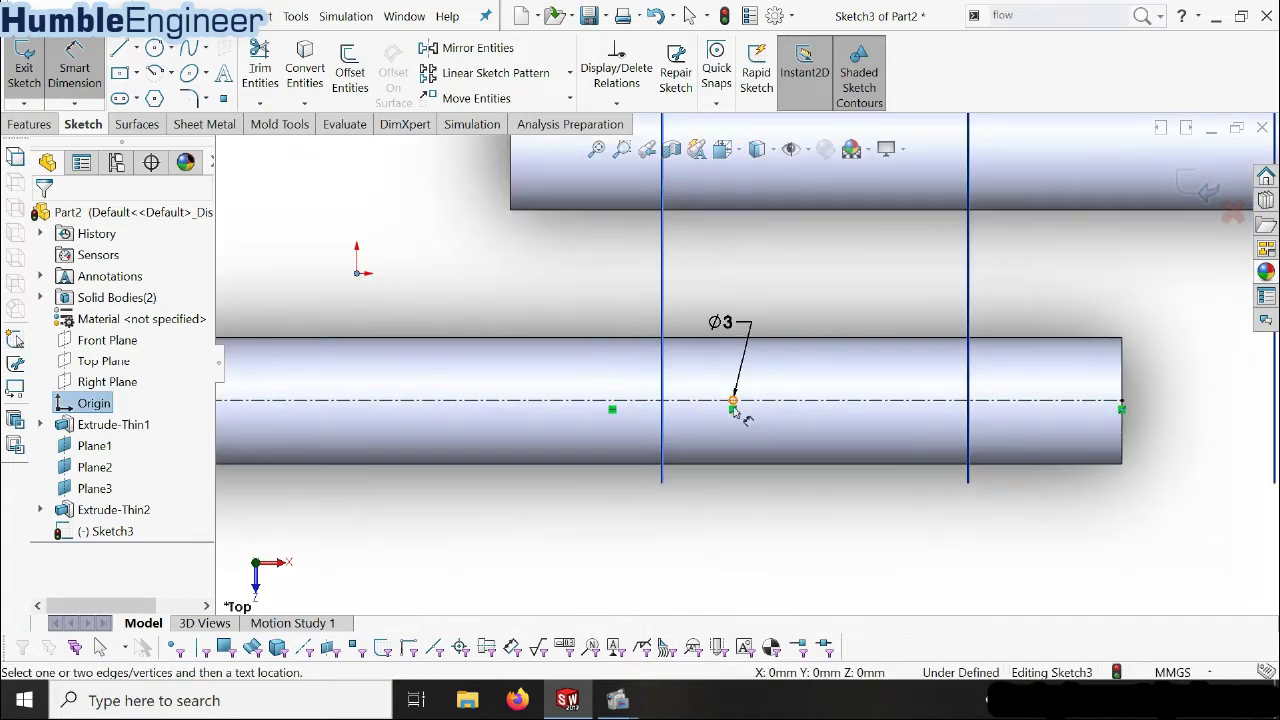
{"action": "left_click", "coordinate": [735, 405]}
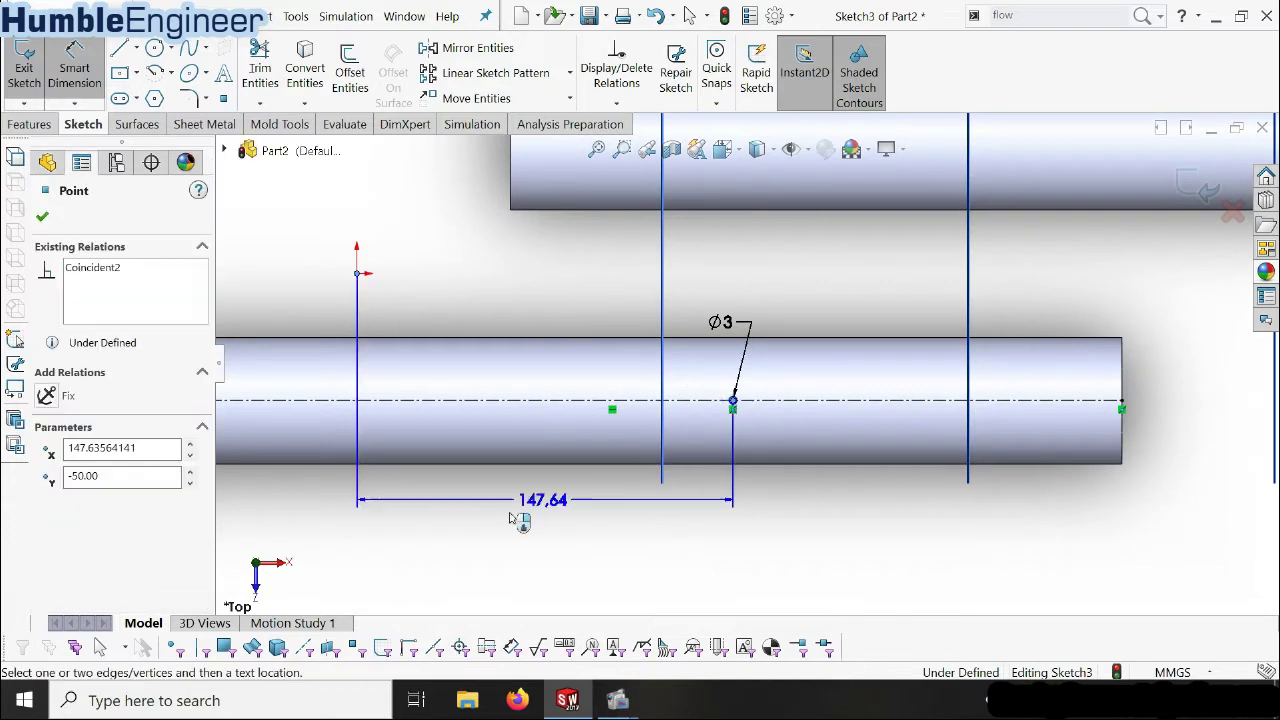
{"action": "left_click", "coordinate": [497, 541]}
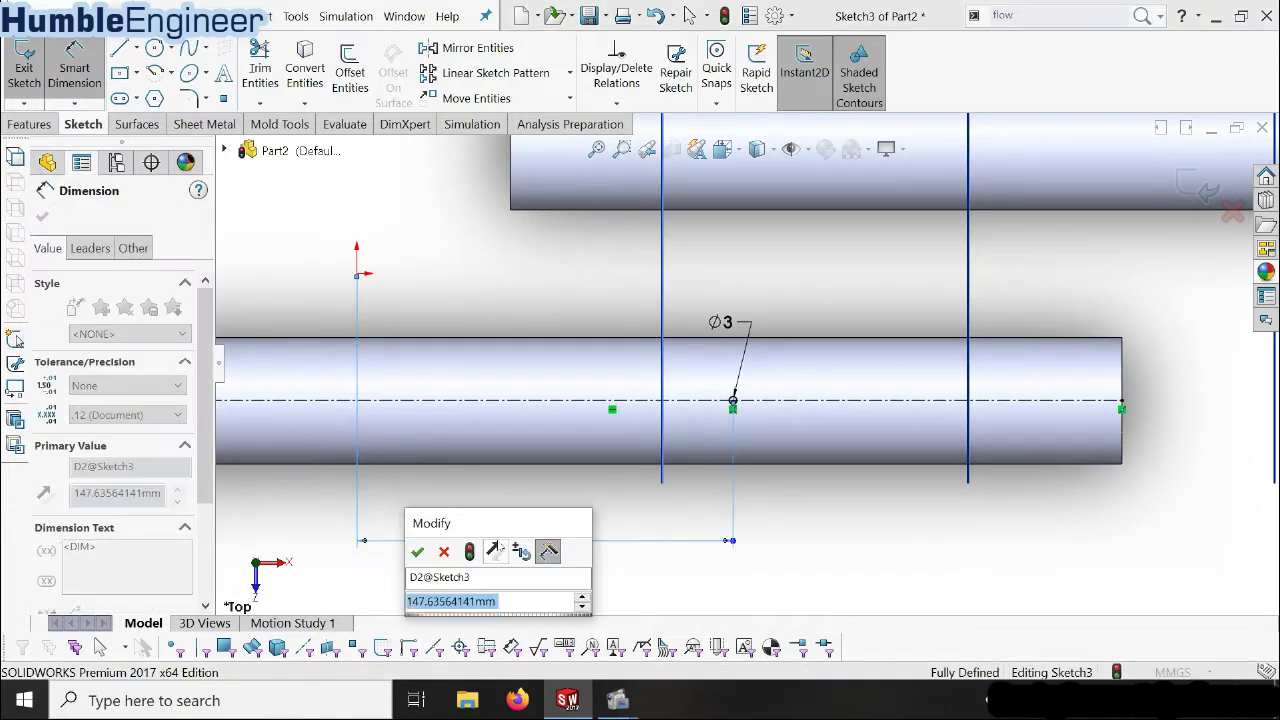
{"action": "type", "text": "140"}
{"action": "key", "text": "Return"}
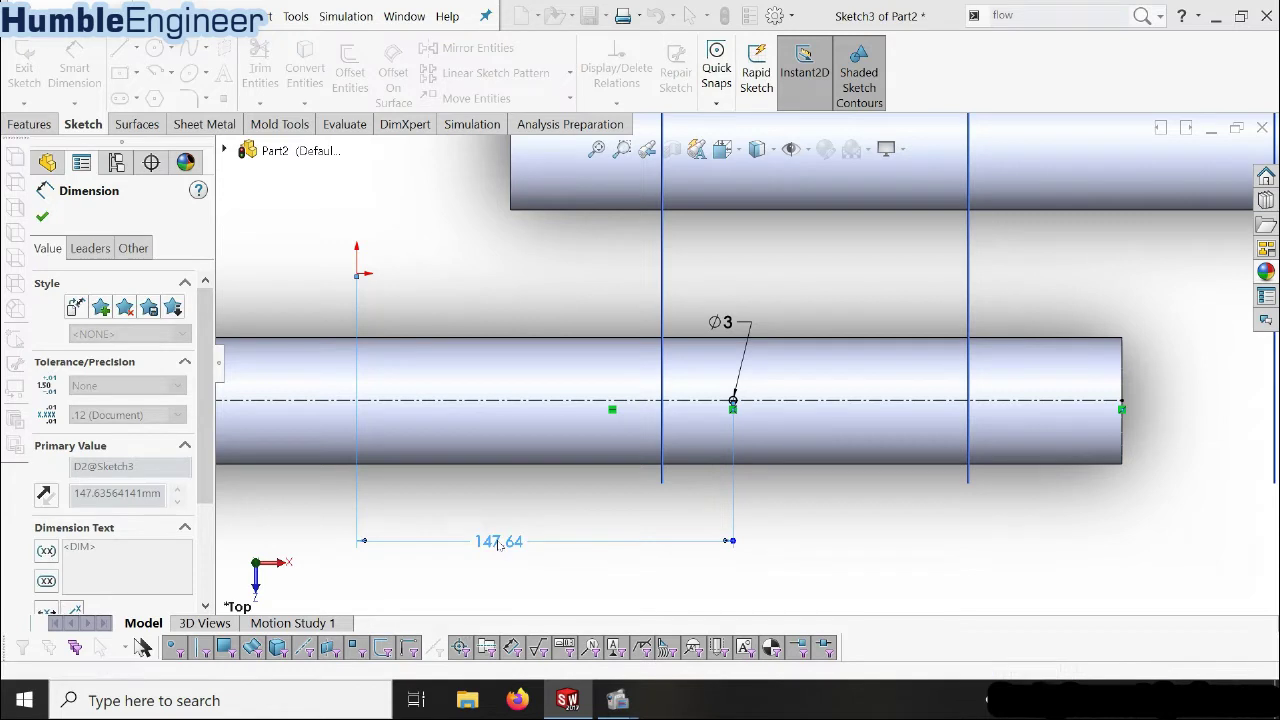
- Orbit the model to check the fully defined hole position in 3D
{"action": "scroll", "coordinate": [758, 415], "scroll_direction": "down", "scroll_amount": 2}
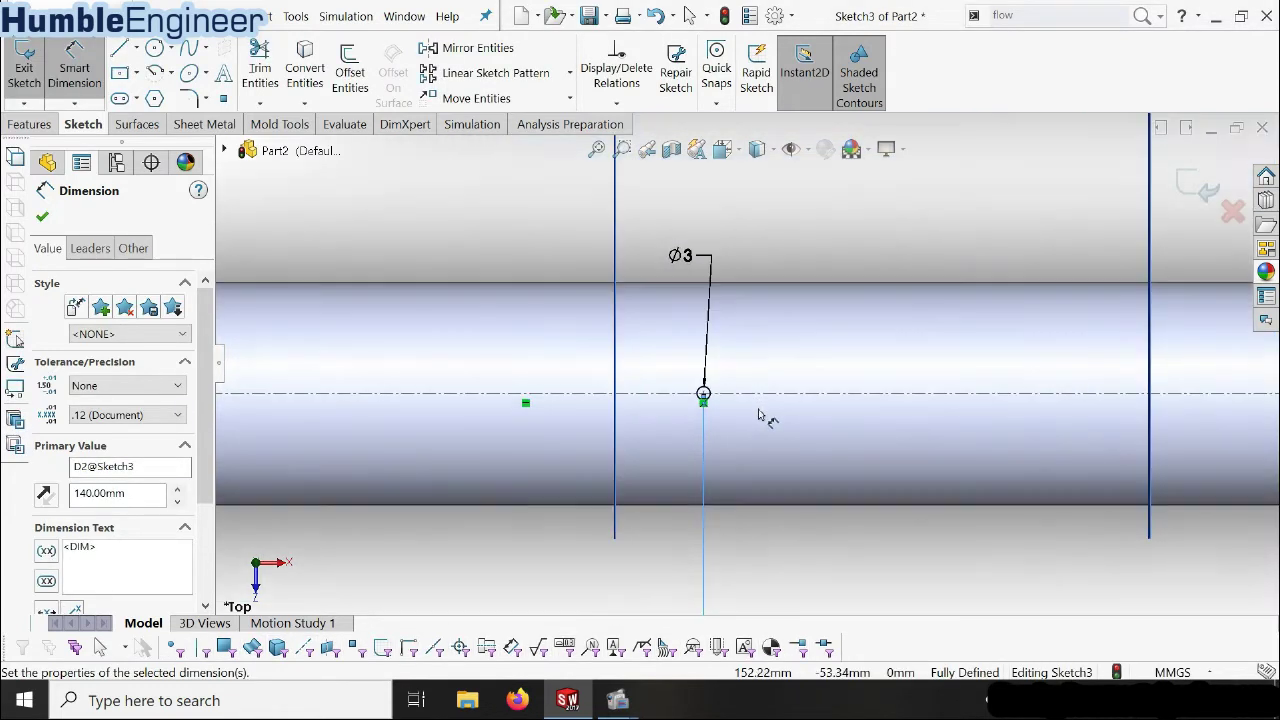
{"action": "mouse_move", "coordinate": [716, 404]}
{"action": "middle_mouse_down"}
{"action": "mouse_move", "coordinate": [728, 457]}
{"action": "mouse_move", "coordinate": [757, 380]}
{"action": "mouse_move", "coordinate": [697, 370]}
{"action": "middle_mouse_up"}
{"action": "key", "text": "Escape"}
{"action": "scroll", "coordinate": [735, 390], "scroll_direction": "up", "scroll_amount": 2}
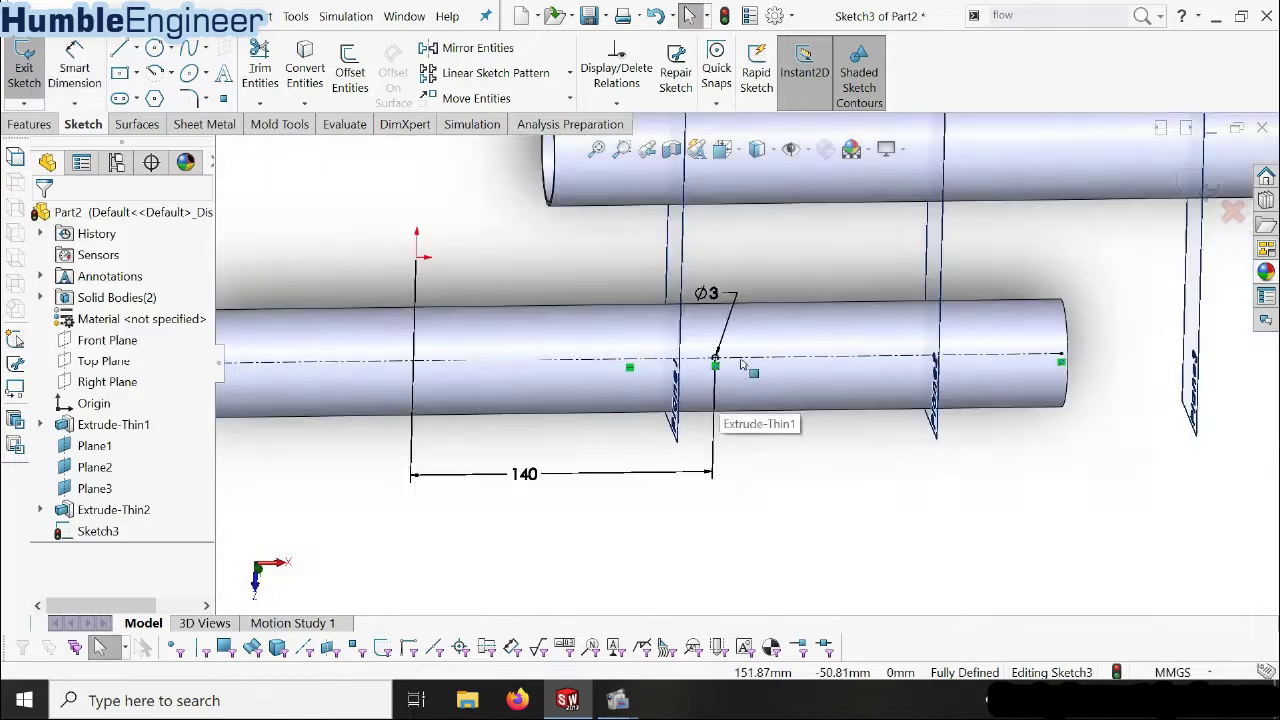
{"action": "scroll", "coordinate": [740, 392], "scroll_direction": "down", "scroll_amount": 1}
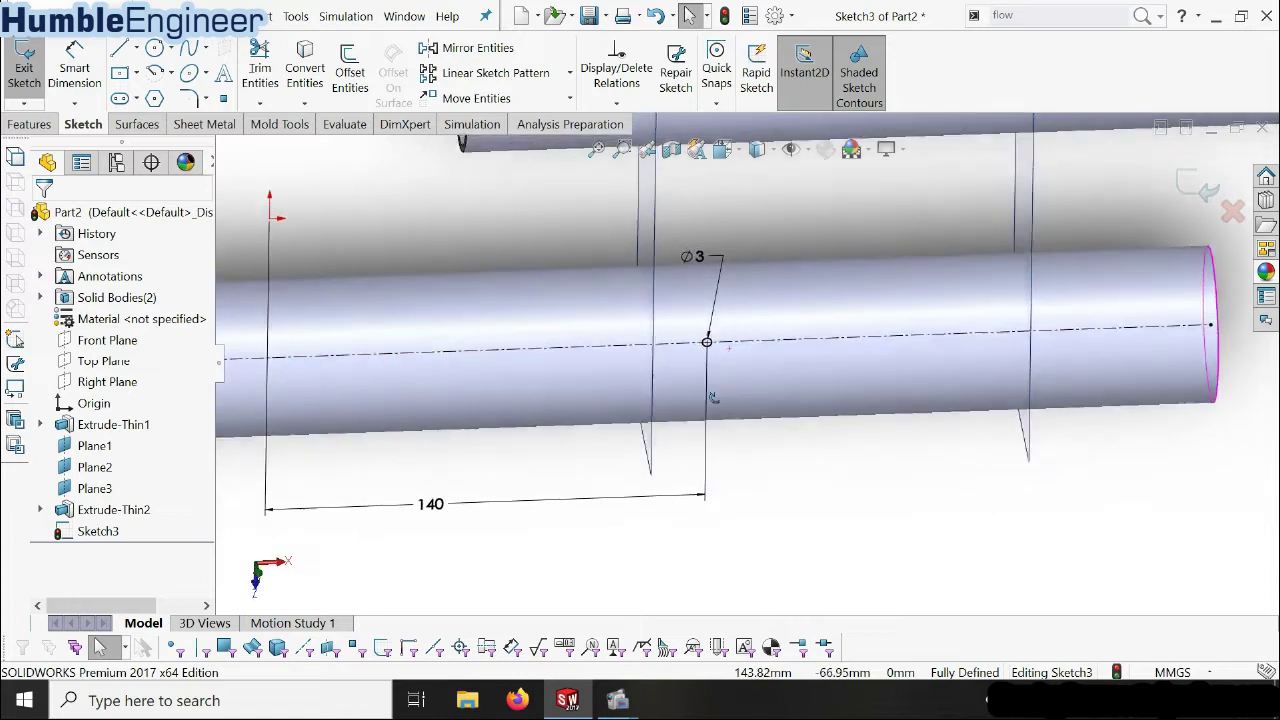
{"action": "middle_click_drag", "start_coordinate": [700, 392], "coordinate": [720, 362]}
{"action": "scroll", "coordinate": [720, 362], "scroll_direction": "up", "scroll_amount": 3}
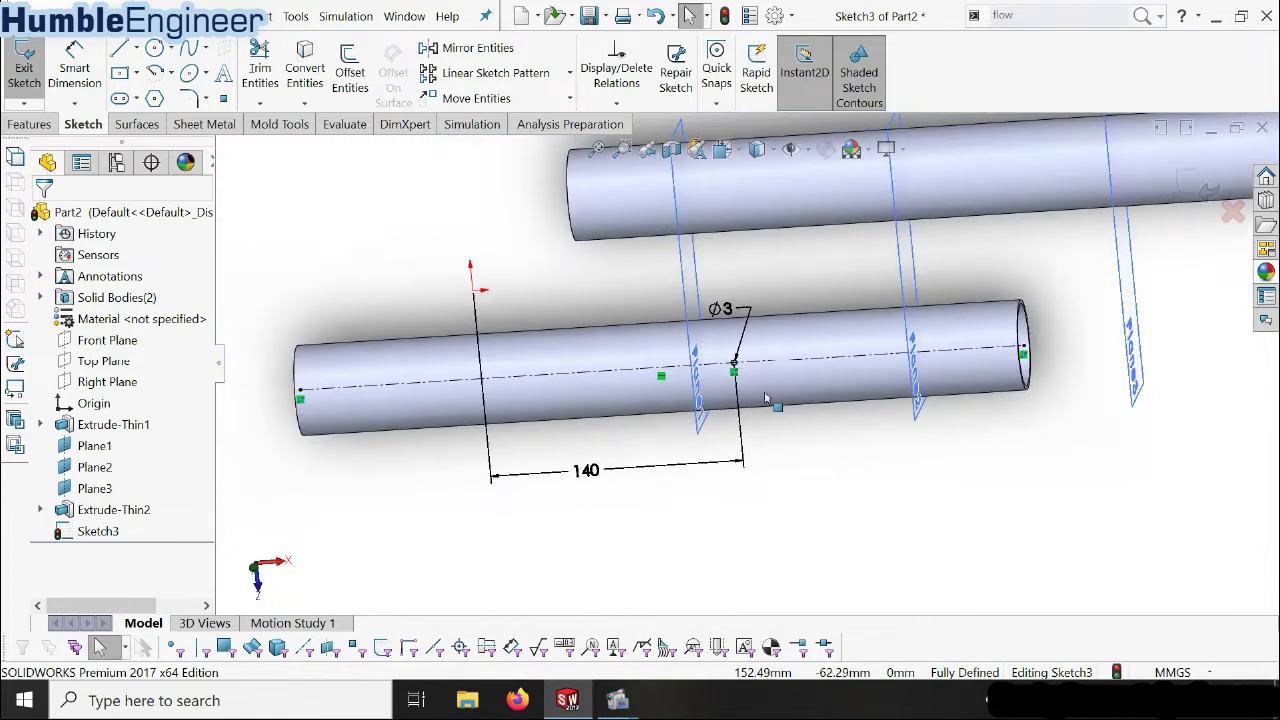
{"action": "scroll", "coordinate": [720, 362], "scroll_direction": "down", "scroll_amount": 2}
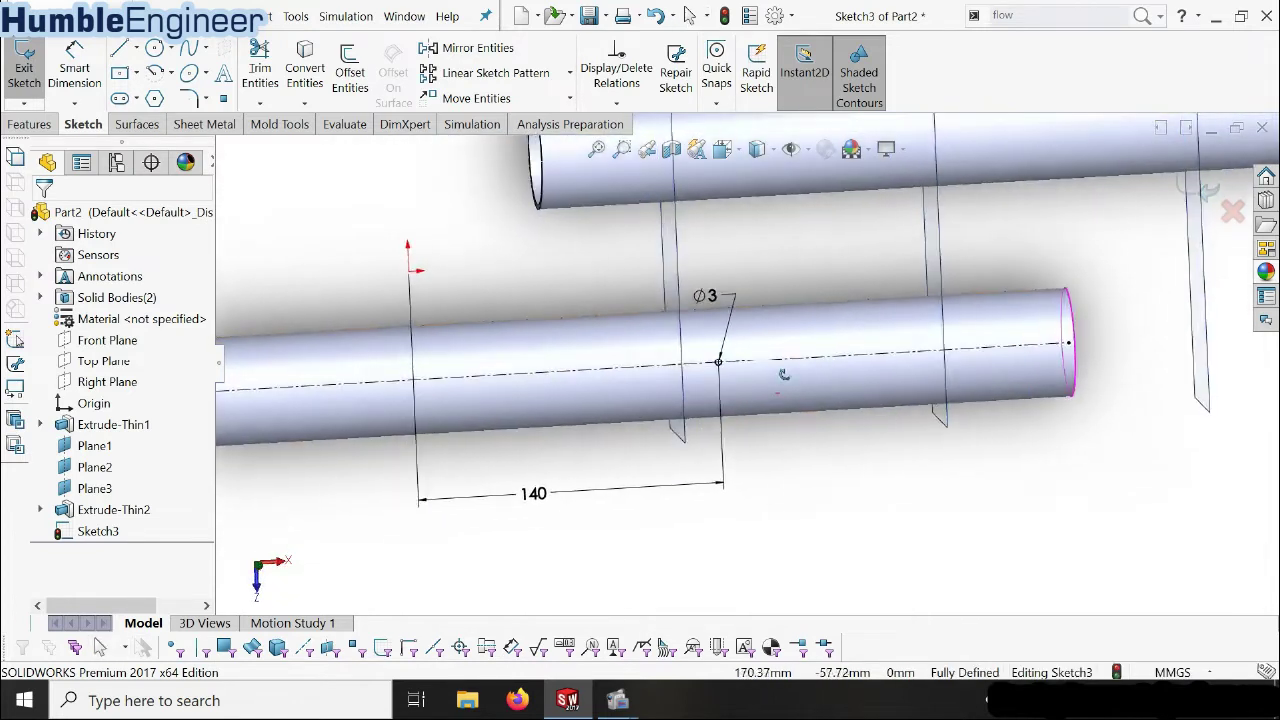
{"action": "left_click", "coordinate": [49, 127]}
- Extrude-cut the Ø3 circle Mid Plane 60 mm deep, creating Cut-Extrude1 in the pipe wall
{"action": "left_click", "coordinate": [289, 78]}
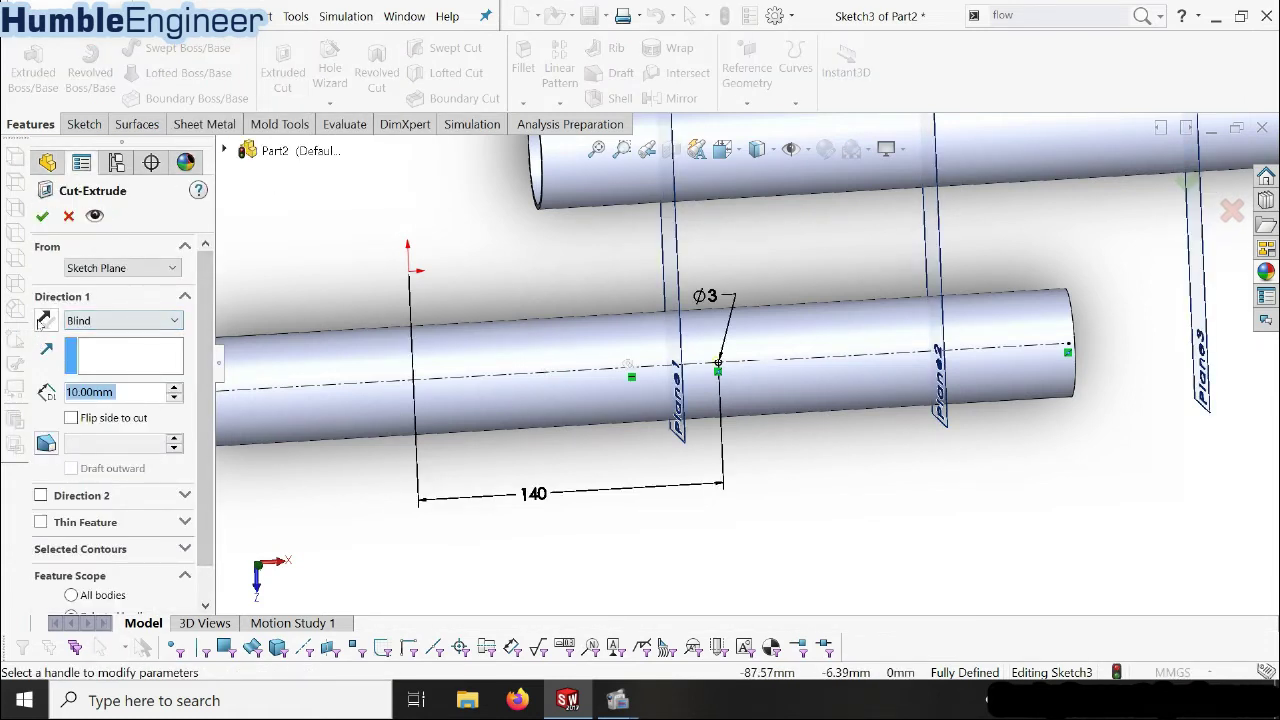
{"action": "left_click", "coordinate": [99, 324]}
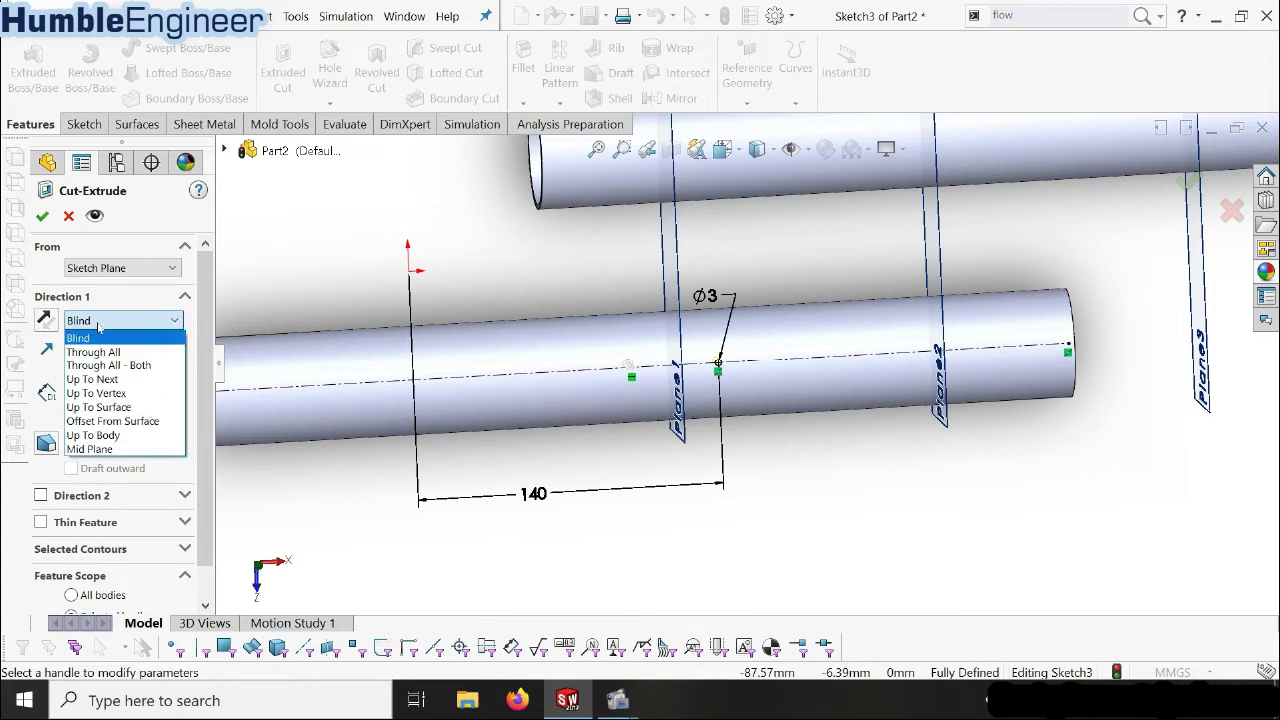
{"action": "left_click", "coordinate": [103, 448]}
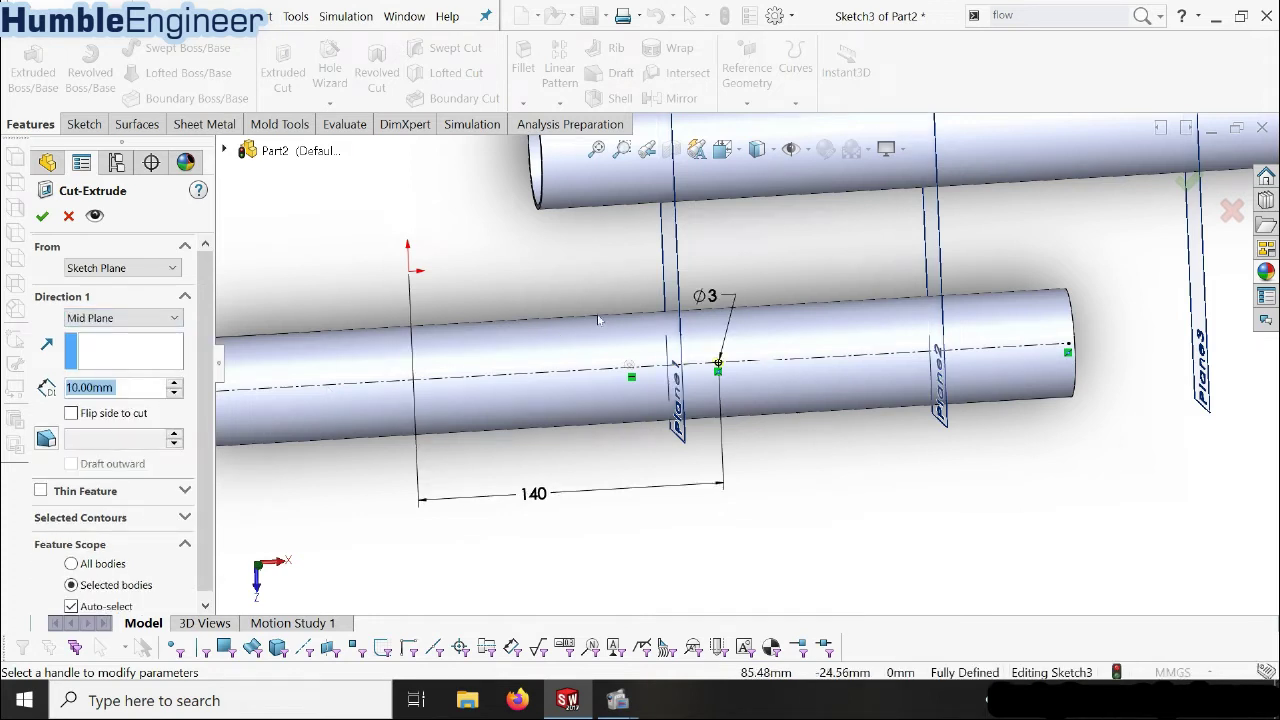
{"action": "middle_click_drag", "start_coordinate": [265, 418], "coordinate": [107, 425]}
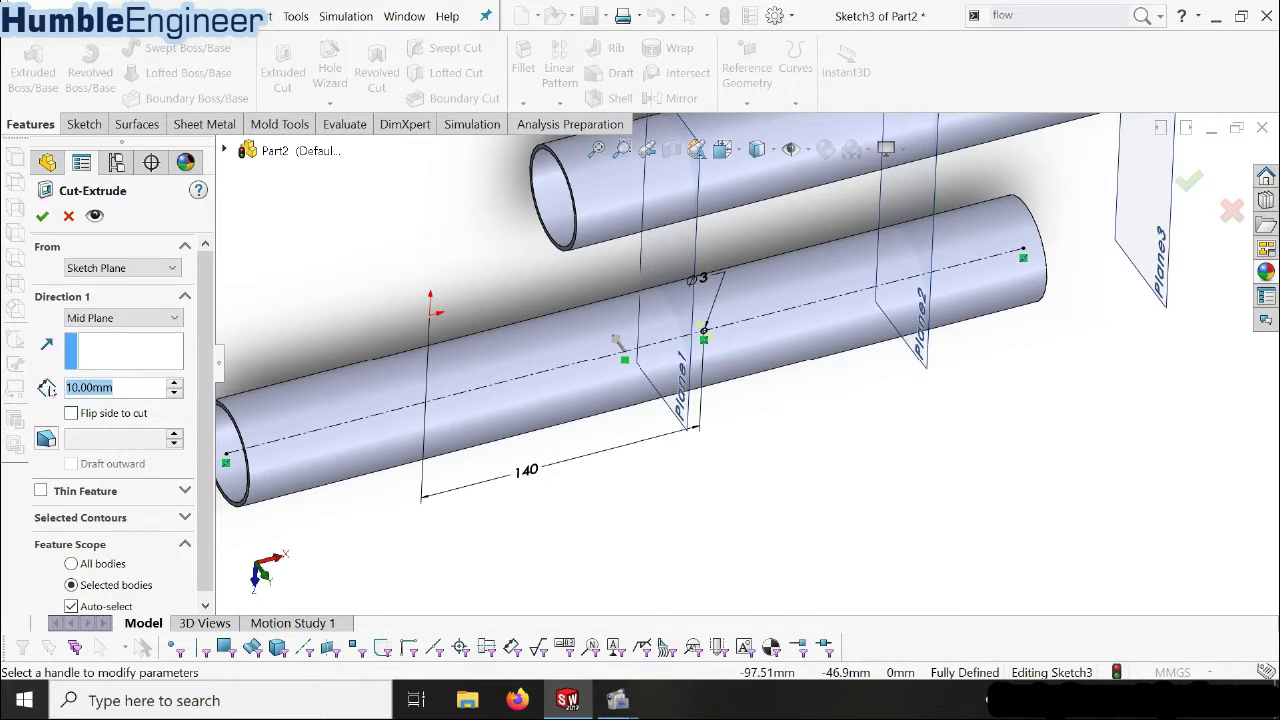
{"action": "type", "text": "60"}
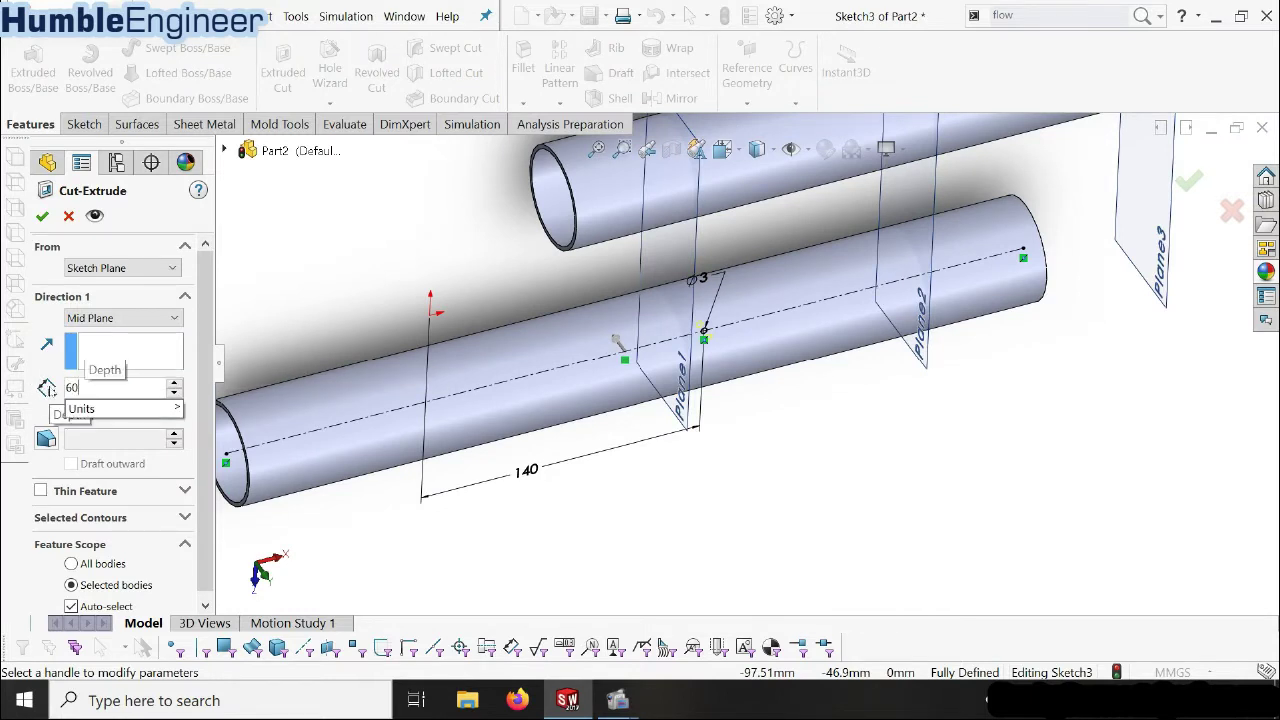
{"action": "key", "text": "Return"}
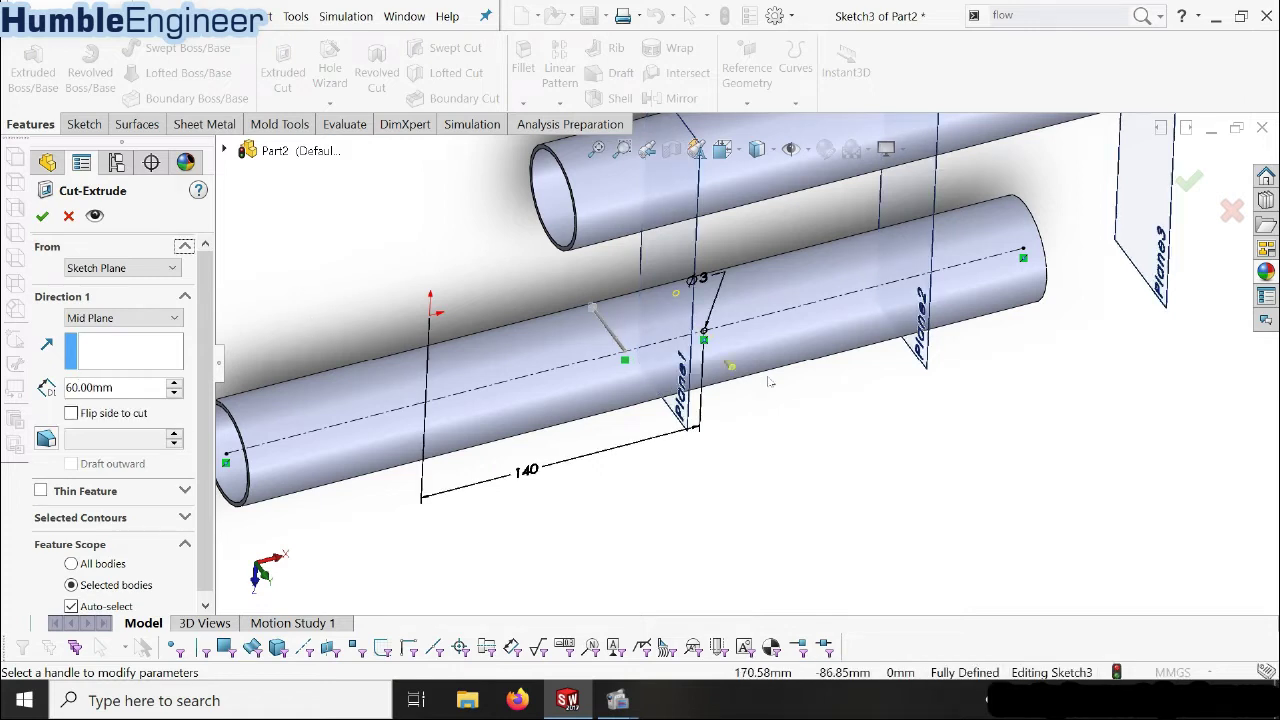
{"action": "scroll", "coordinate": [729, 357], "scroll_direction": "up", "scroll_amount": 3}
{"action": "mouse_move", "coordinate": [729, 357]}
{"action": "middle_mouse_down"}
{"action": "mouse_move", "coordinate": [786, 423]}
{"action": "mouse_move", "coordinate": [700, 305]}
{"action": "mouse_move", "coordinate": [226, 352]}
{"action": "middle_mouse_up"}
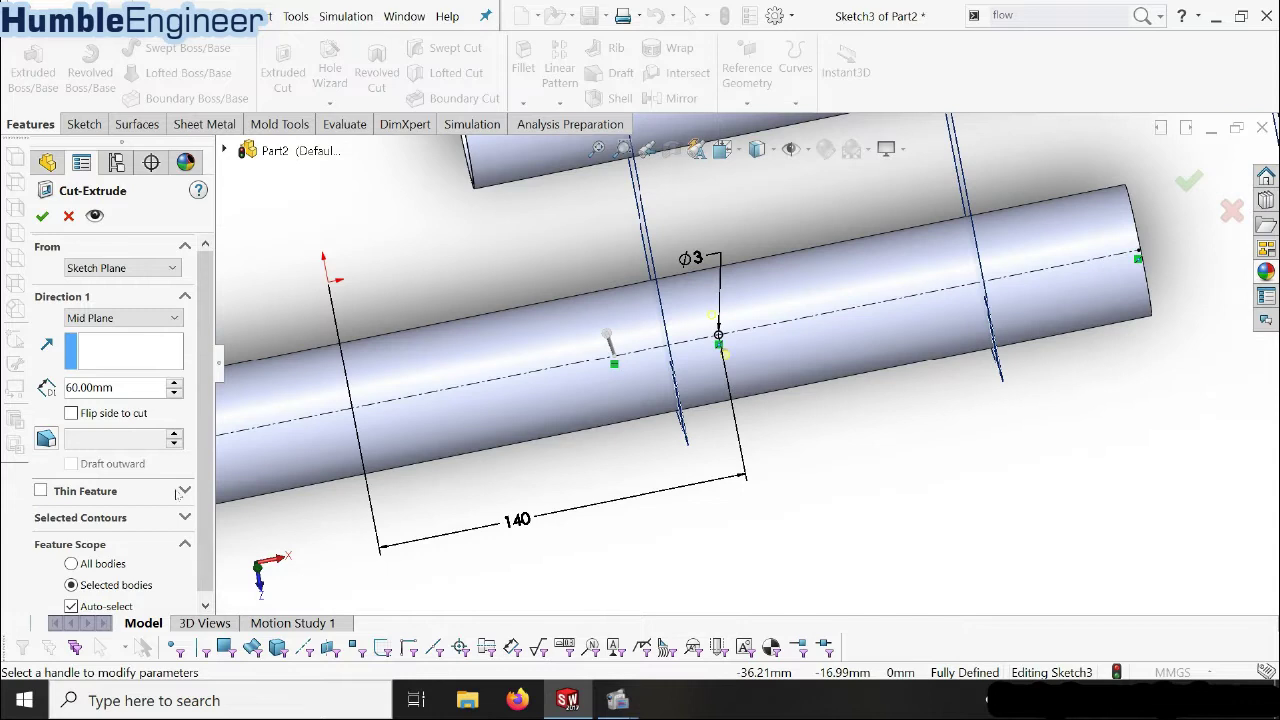
{"action": "left_click", "coordinate": [44, 221]}
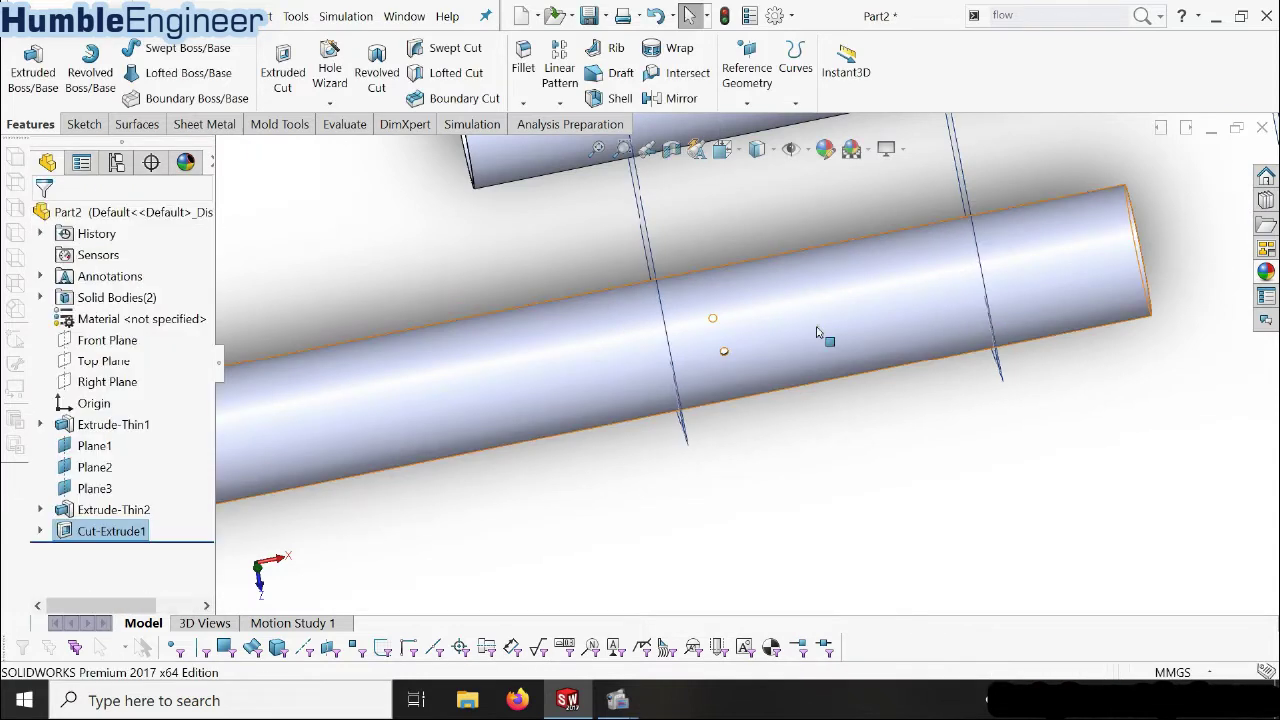
{"action": "mouse_move", "coordinate": [771, 366]}
{"action": "middle_mouse_down"}
{"action": "mouse_move", "coordinate": [684, 369]}
{"action": "mouse_move", "coordinate": [646, 300]}
{"action": "mouse_move", "coordinate": [566, 363]}
{"action": "mouse_move", "coordinate": [591, 349]}
{"action": "mouse_move", "coordinate": [634, 355]}
{"action": "middle_mouse_up"}
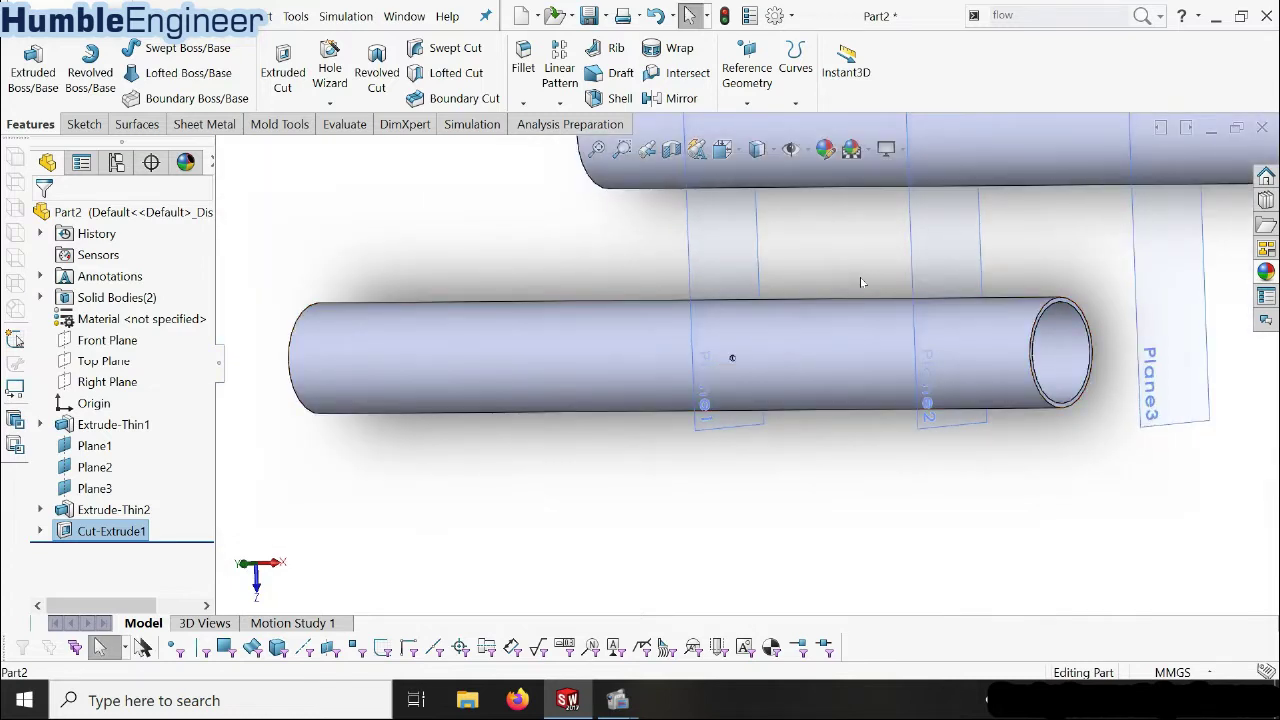
- Circular-pattern Cut-Extrude1 about the pipe's end edge: 20 equally spaced holes over 360°
{"action": "left_click", "coordinate": [277, 500]}
{"action": "left_click", "coordinate": [127, 537]}
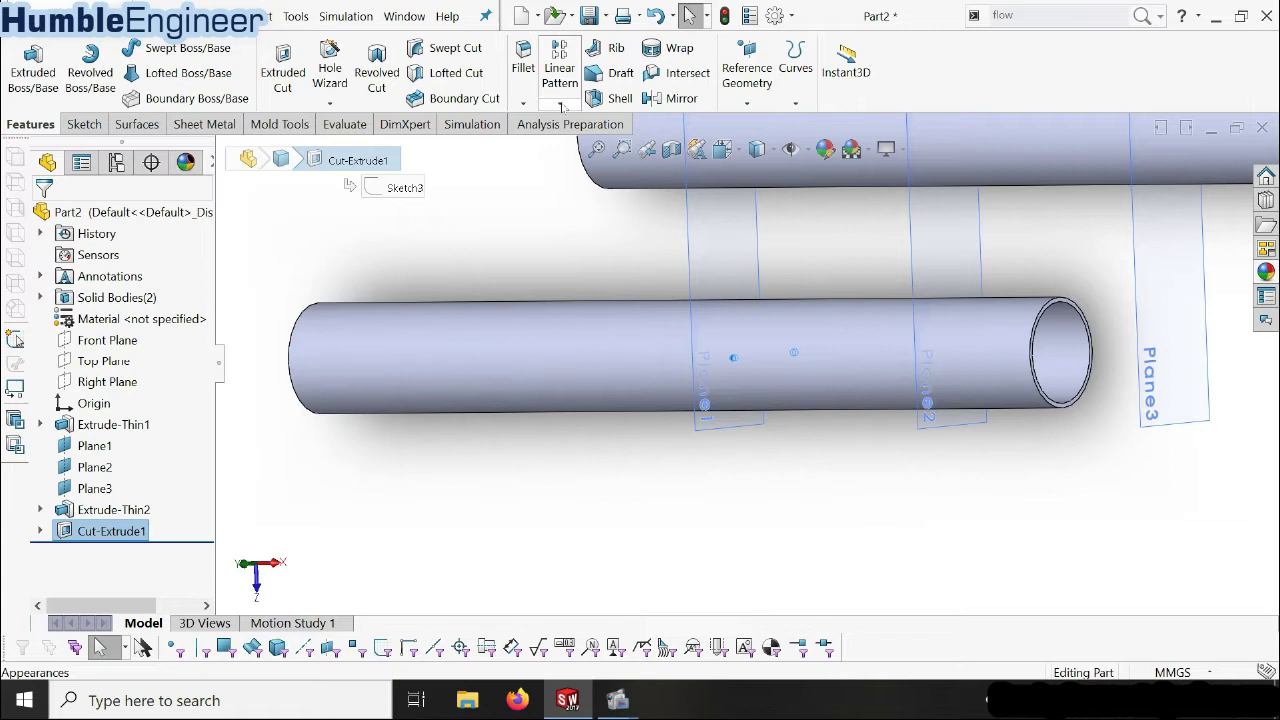
{"action": "left_click", "coordinate": [561, 104]}
{"action": "left_click", "coordinate": [588, 151]}
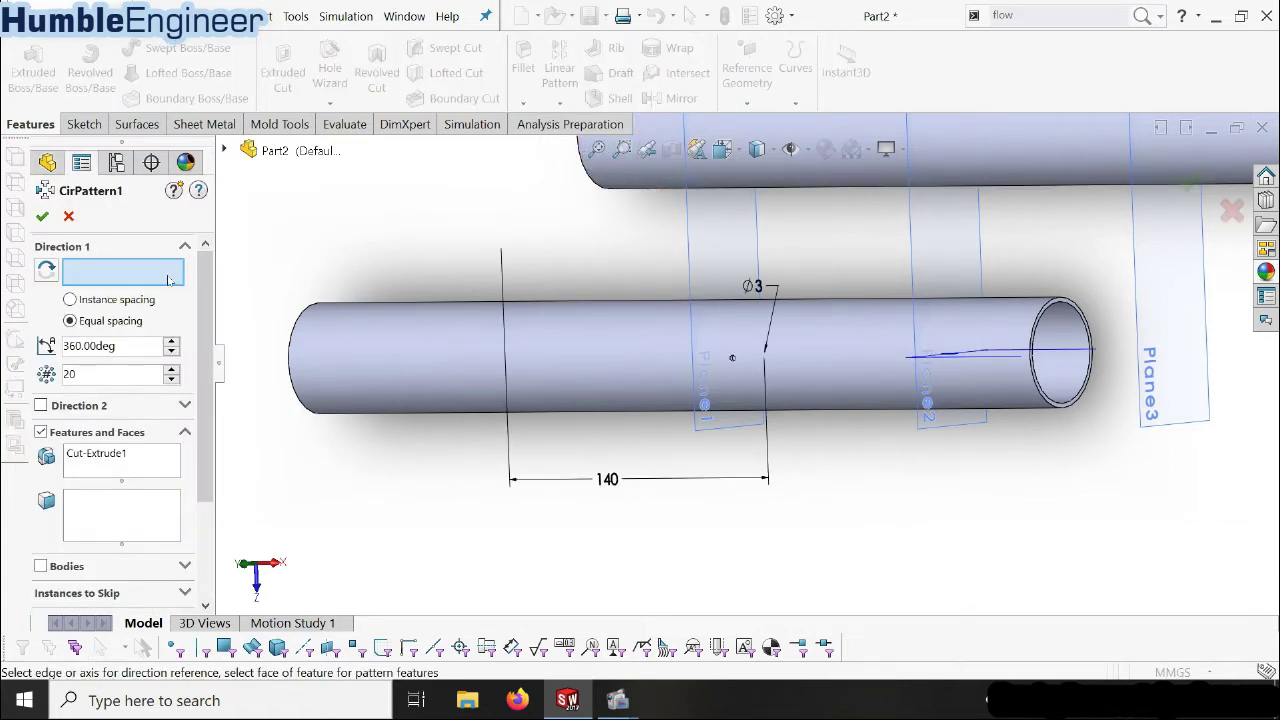
{"action": "left_click", "coordinate": [1047, 308]}
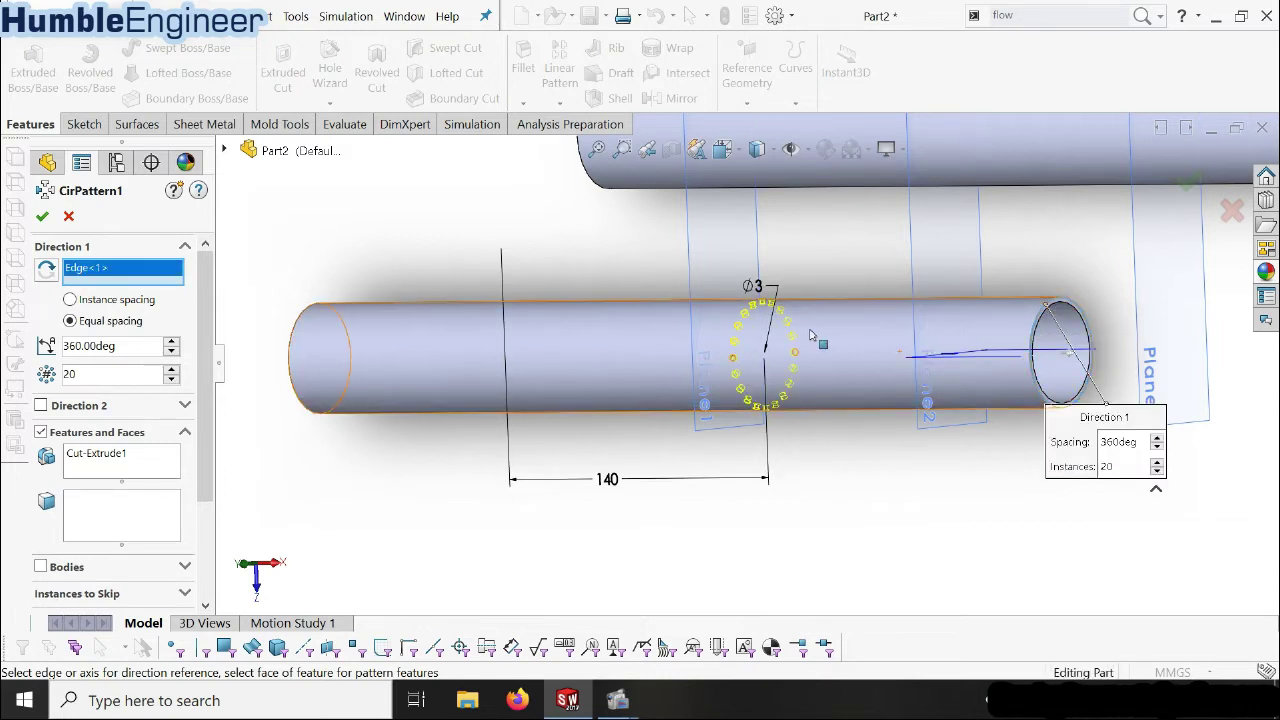
{"action": "scroll", "coordinate": [820, 337], "scroll_direction": "down", "scroll_amount": 1}
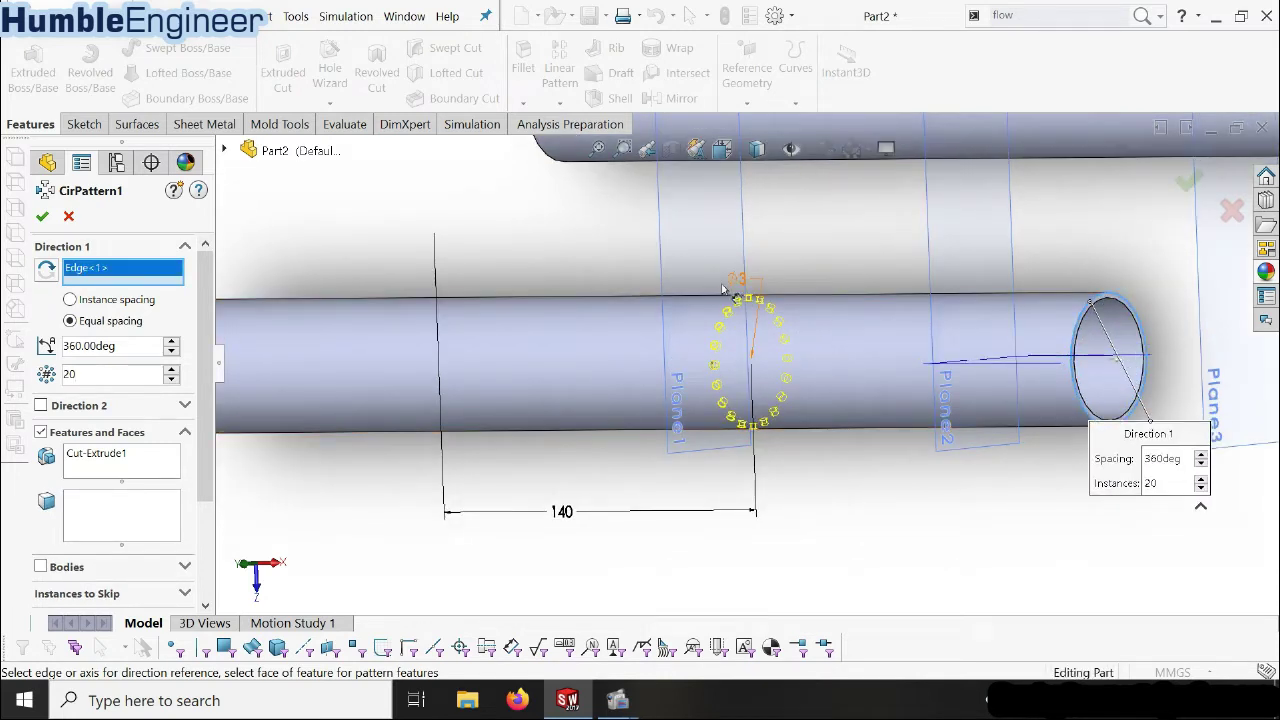
{"action": "scroll", "coordinate": [830, 345], "scroll_direction": "down", "scroll_amount": 3}
{"action": "mouse_move", "coordinate": [830, 345]}
{"action": "middle_mouse_down"}
{"action": "mouse_move", "coordinate": [894, 444]}
{"action": "mouse_move", "coordinate": [946, 373]}
{"action": "mouse_move", "coordinate": [758, 470]}
{"action": "mouse_move", "coordinate": [722, 378]}
{"action": "middle_mouse_up"}
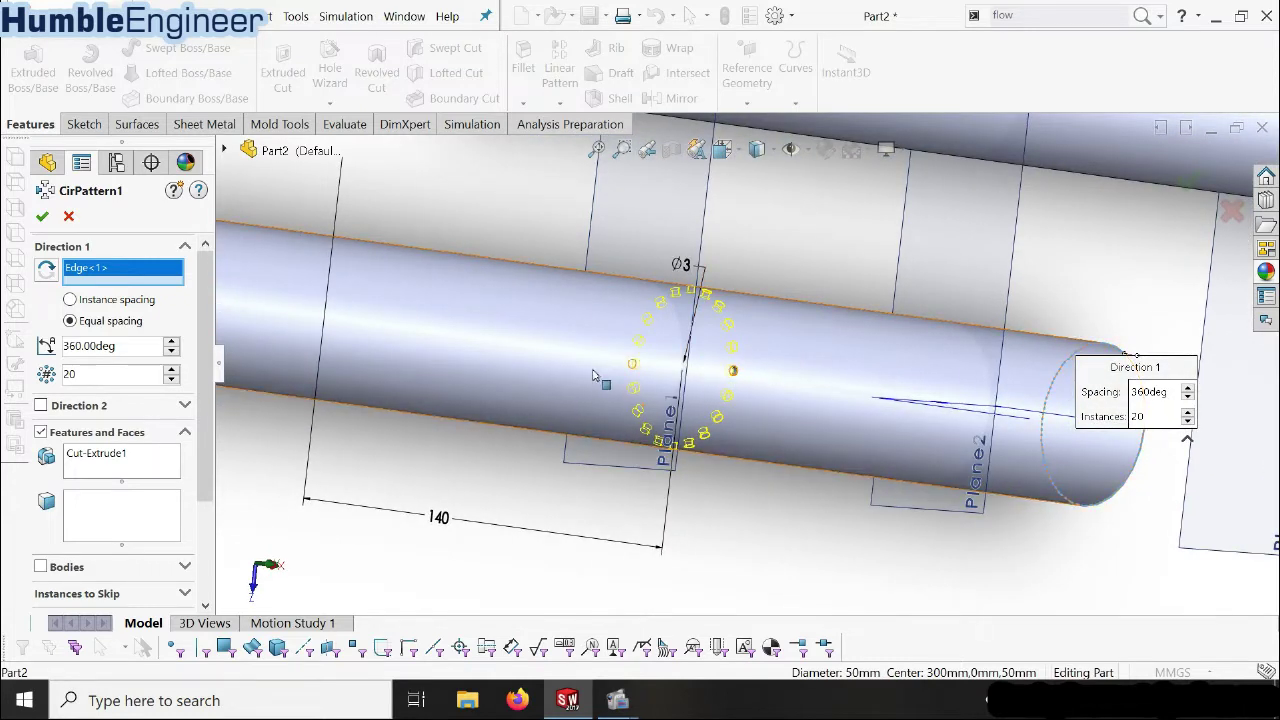
{"action": "middle_click_drag", "start_coordinate": [623, 384], "coordinate": [886, 365]}
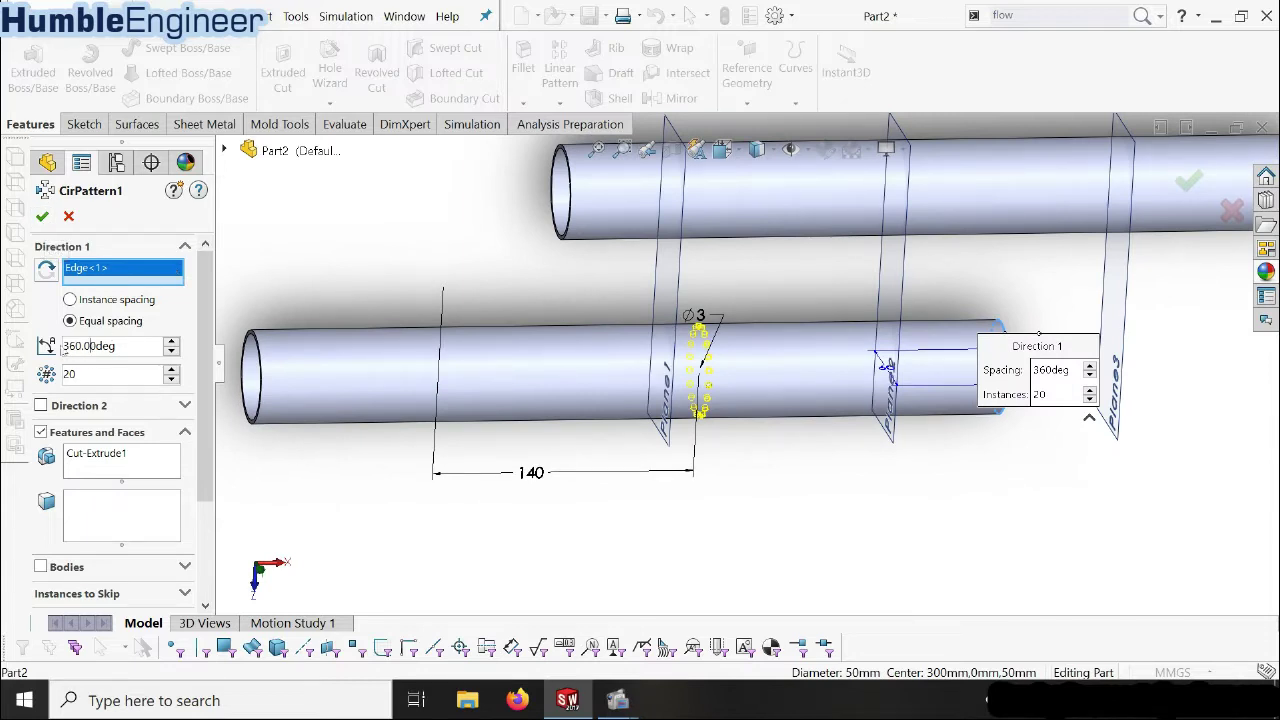
{"action": "left_click", "coordinate": [42, 217]}
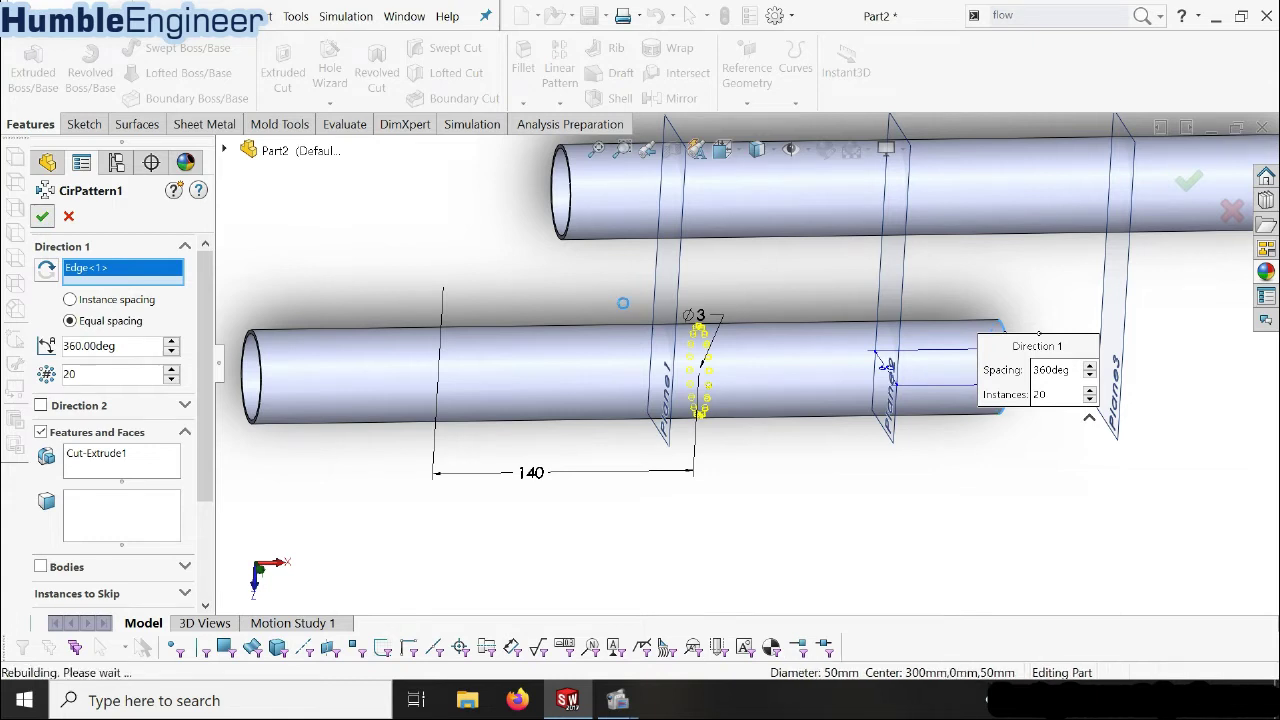
- Inspect the hole ring, select CirPattern1 and start a Linear Pattern of it
{"action": "scroll", "coordinate": [744, 359], "scroll_direction": "down", "scroll_amount": 3}
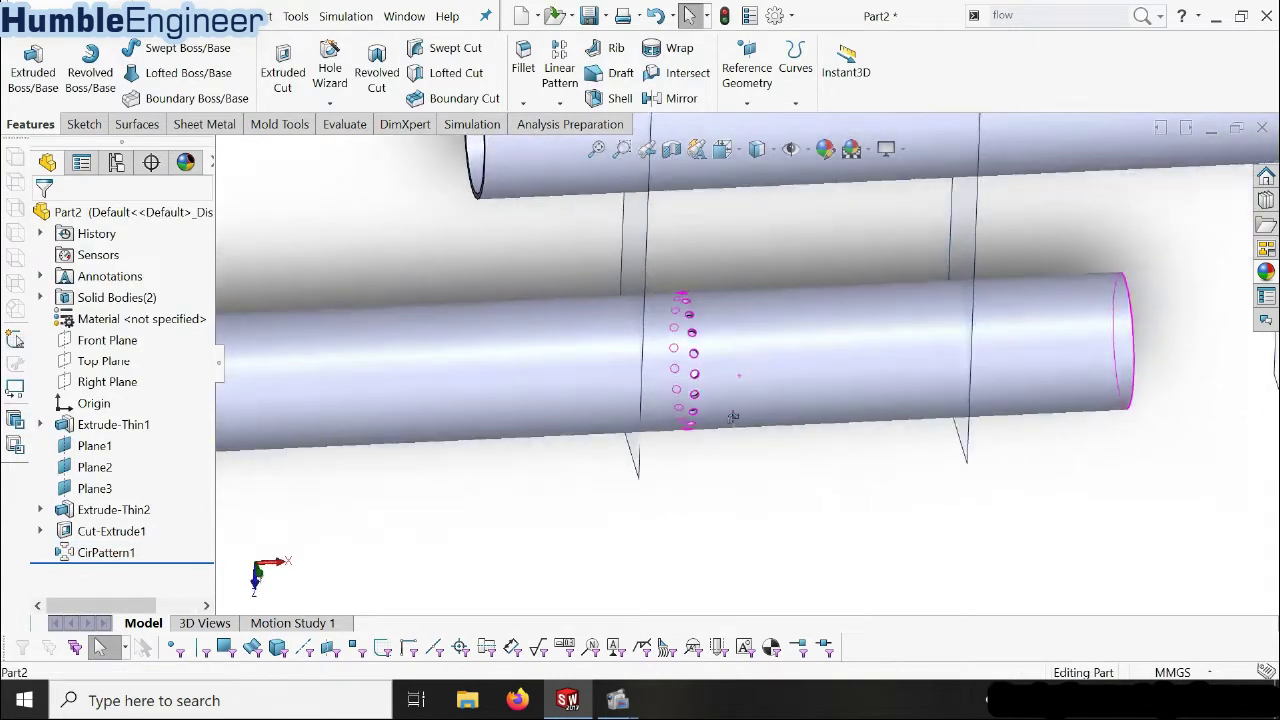
{"action": "mouse_move", "coordinate": [744, 359]}
{"action": "middle_mouse_down"}
{"action": "mouse_move", "coordinate": [697, 428]}
{"action": "mouse_move", "coordinate": [718, 384]}
{"action": "middle_mouse_up"}
{"action": "scroll", "coordinate": [697, 428], "scroll_direction": "up", "scroll_amount": 3}
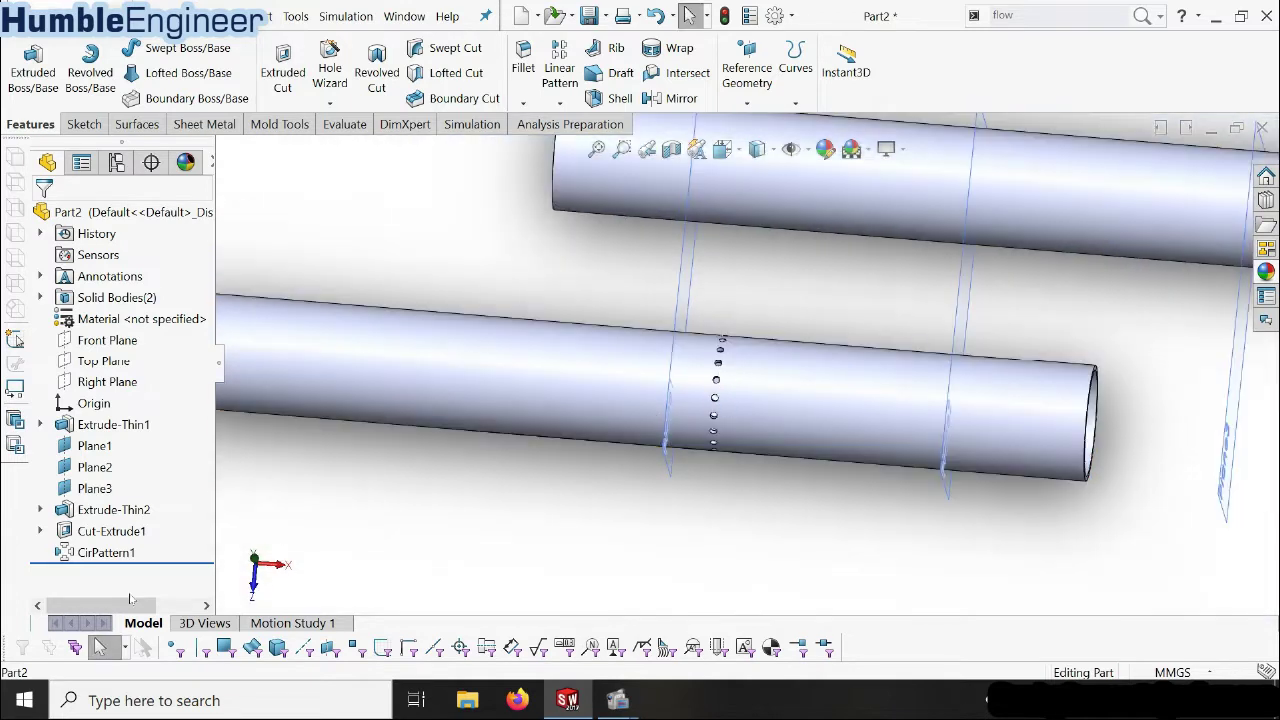
{"action": "left_click", "coordinate": [121, 553]}
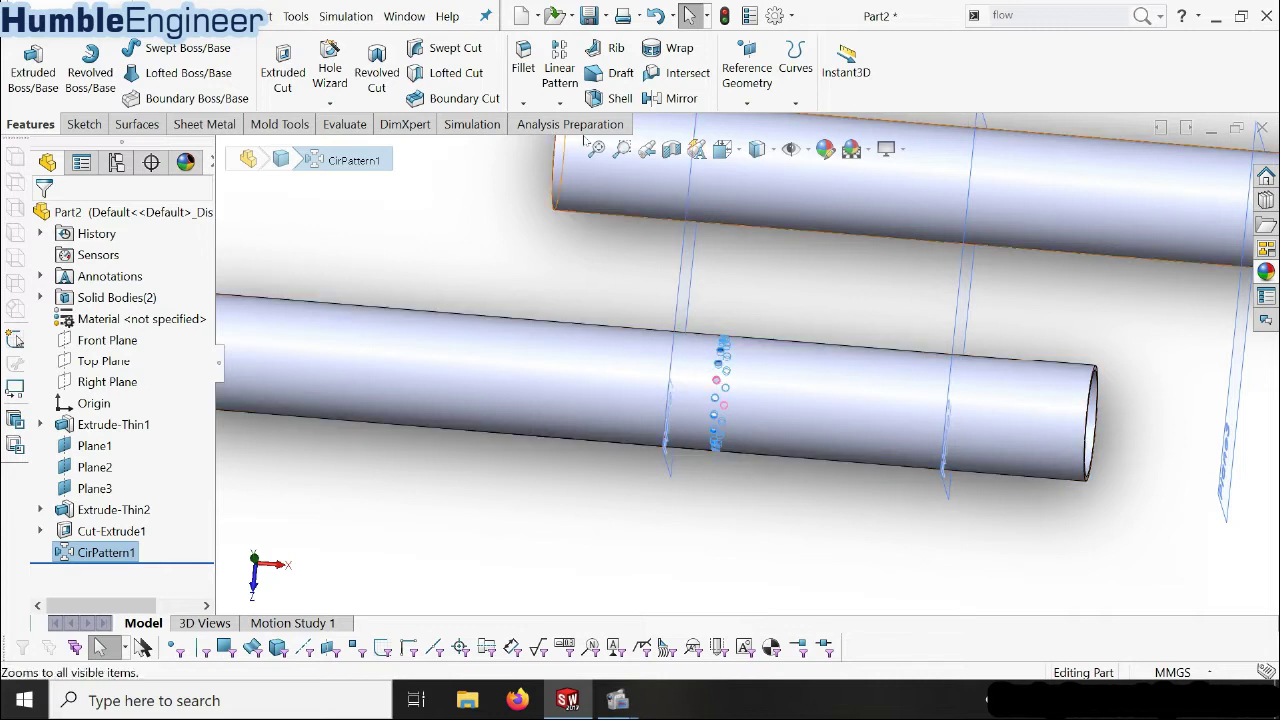
{"action": "left_click", "coordinate": [561, 78]}
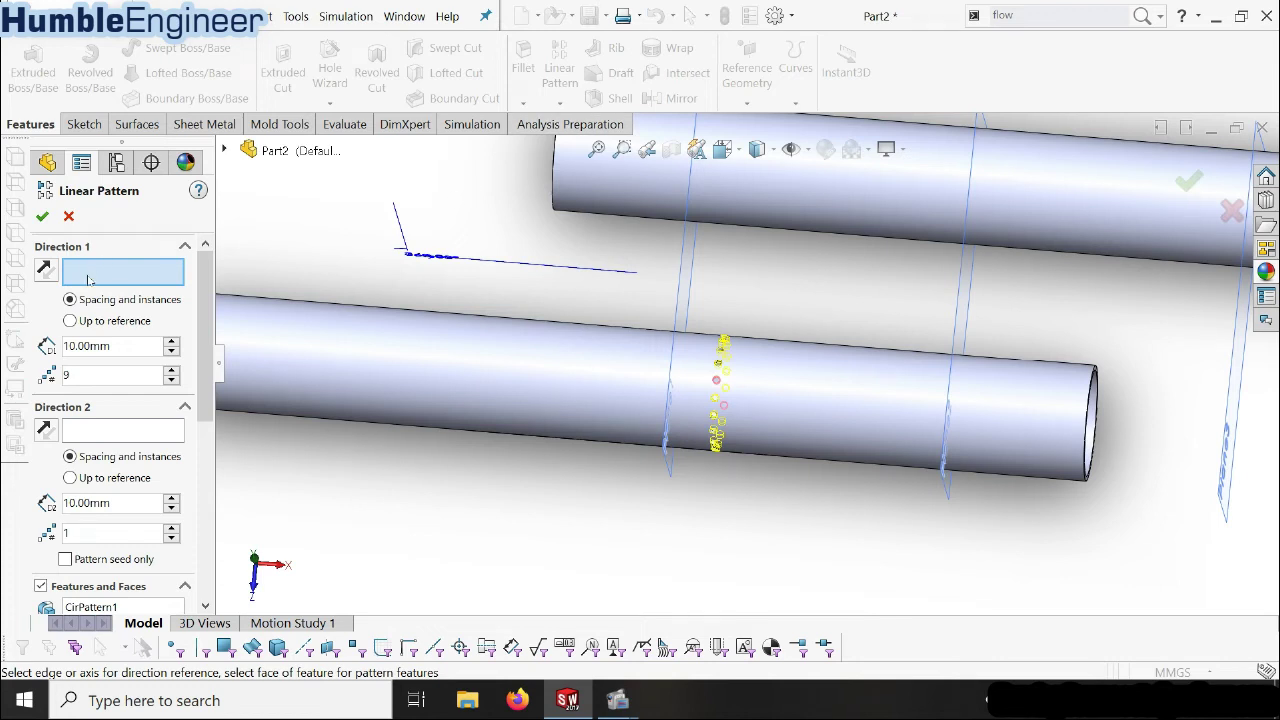
- Pattern the hole ring along the lower pipe face: 9 instances at 10 mm spacing
{"action": "left_click", "coordinate": [540, 374]}
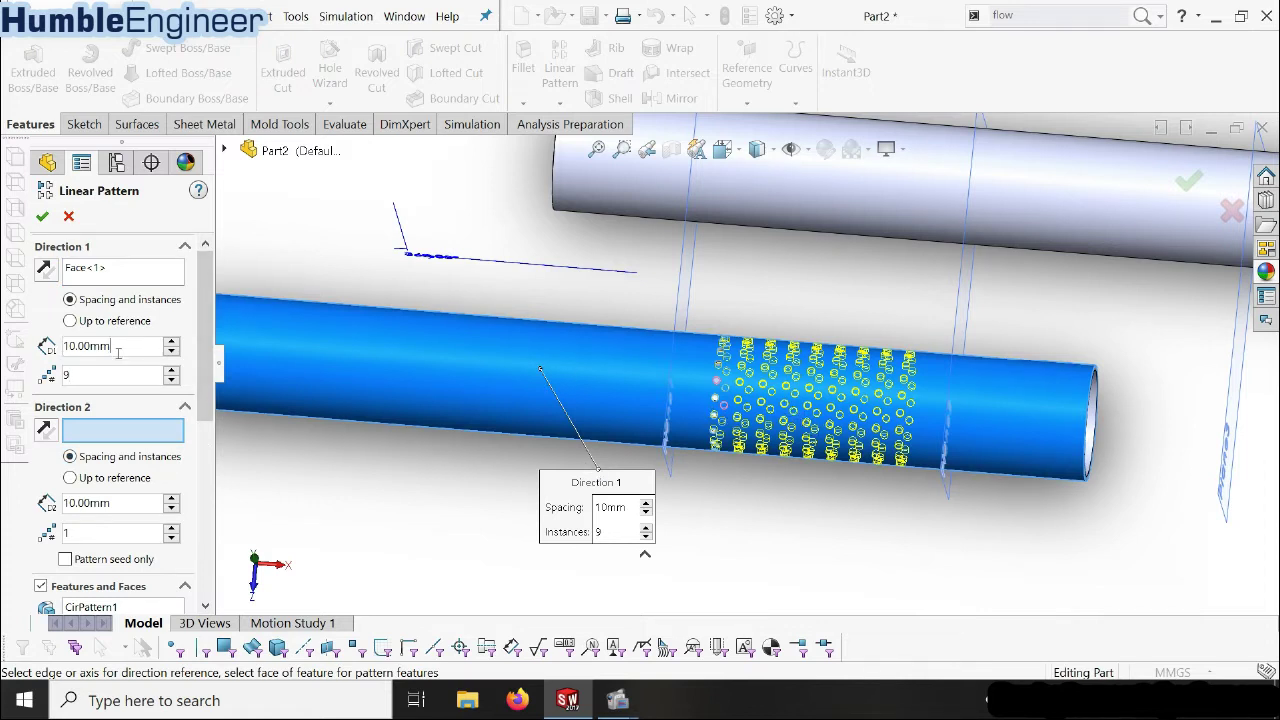
{"action": "left_click", "coordinate": [86, 376]}
{"action": "scroll", "coordinate": [222, 388], "scroll_direction": "down", "scroll_amount": 1}
{"action": "scroll", "coordinate": [222, 385], "scroll_direction": "down", "scroll_amount": 2}
{"action": "scroll", "coordinate": [224, 378], "scroll_direction": "up", "scroll_amount": 3}
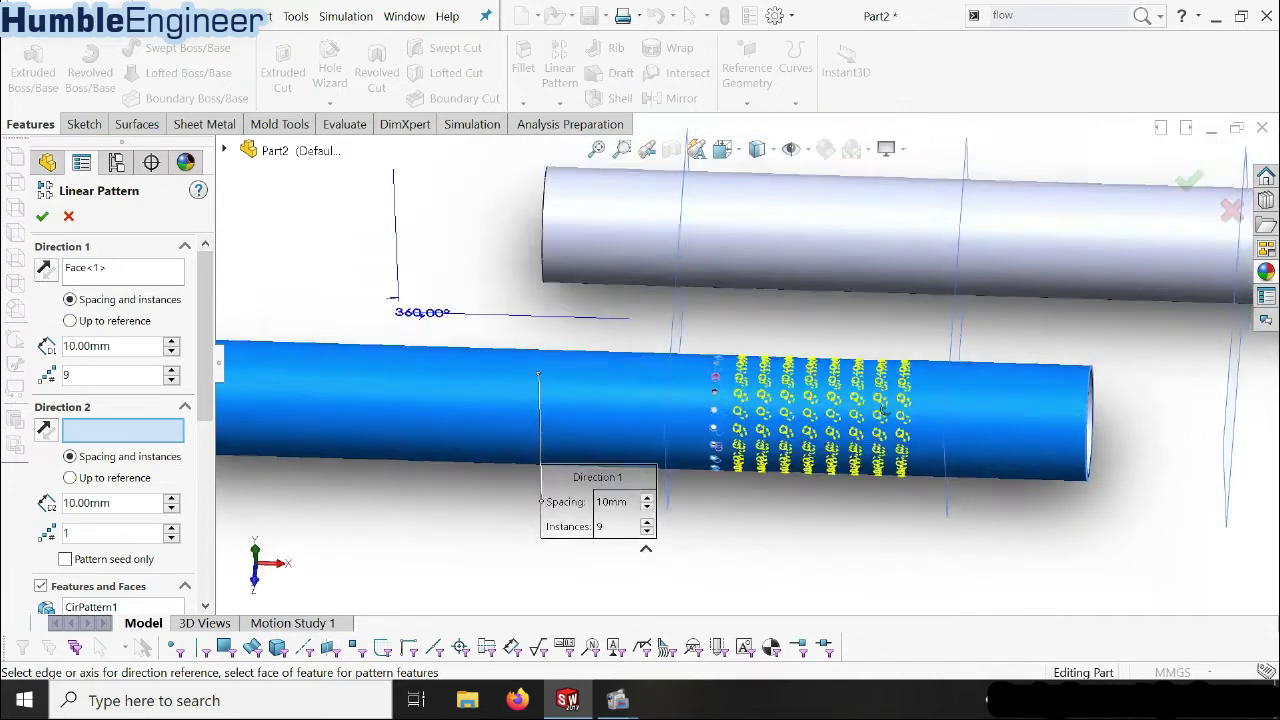
{"action": "middle_click_drag", "start_coordinate": [860, 456], "coordinate": [643, 361]}
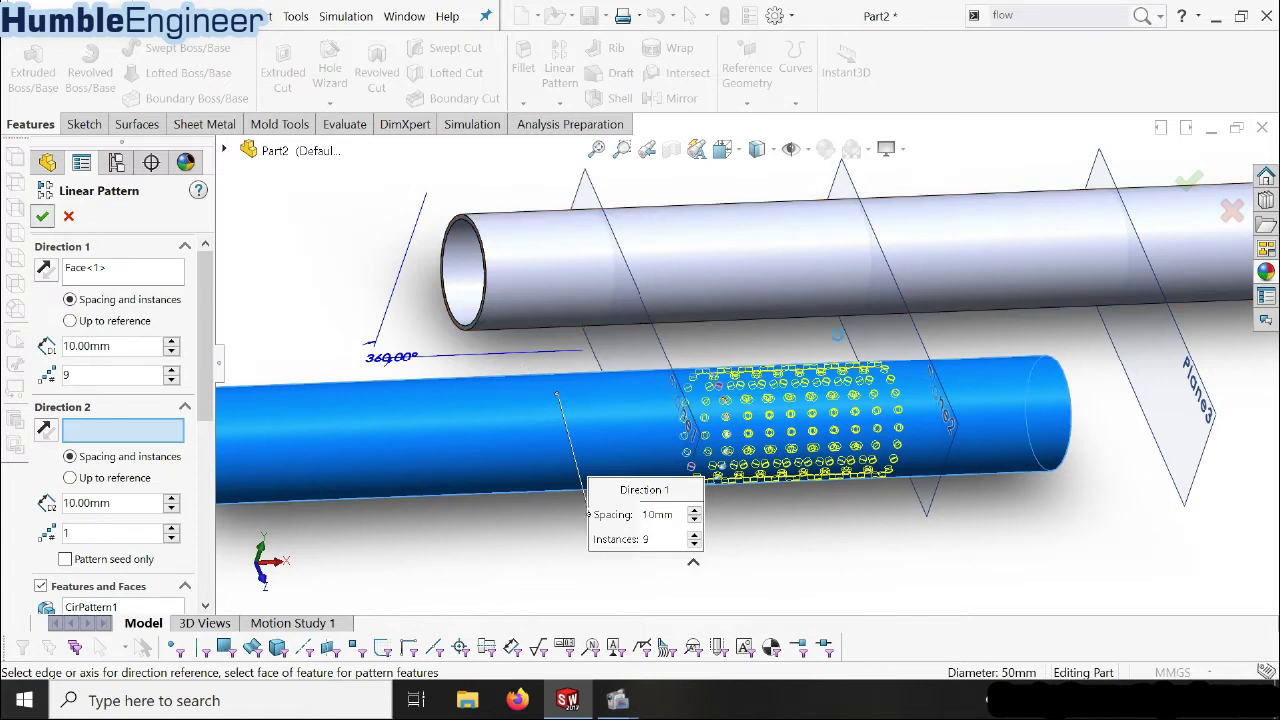
{"action": "key", "text": "Return"}
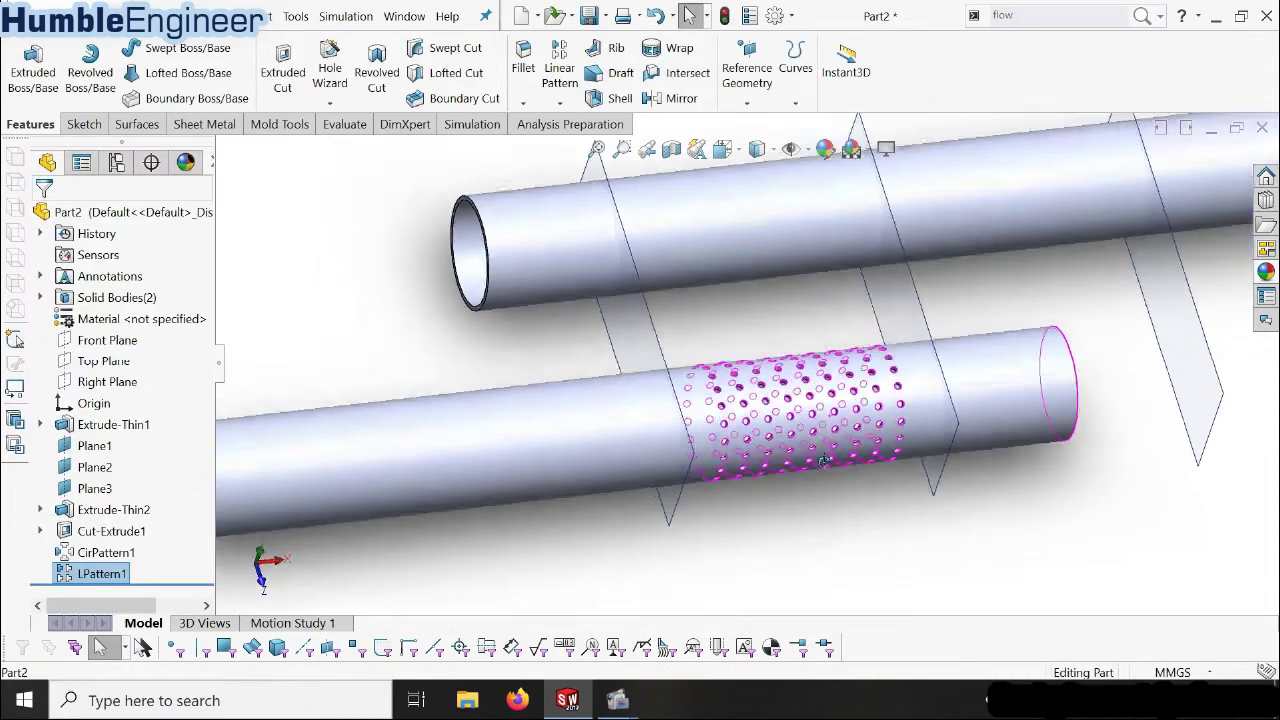
{"action": "middle_click_drag", "start_coordinate": [823, 460], "coordinate": [809, 541]}
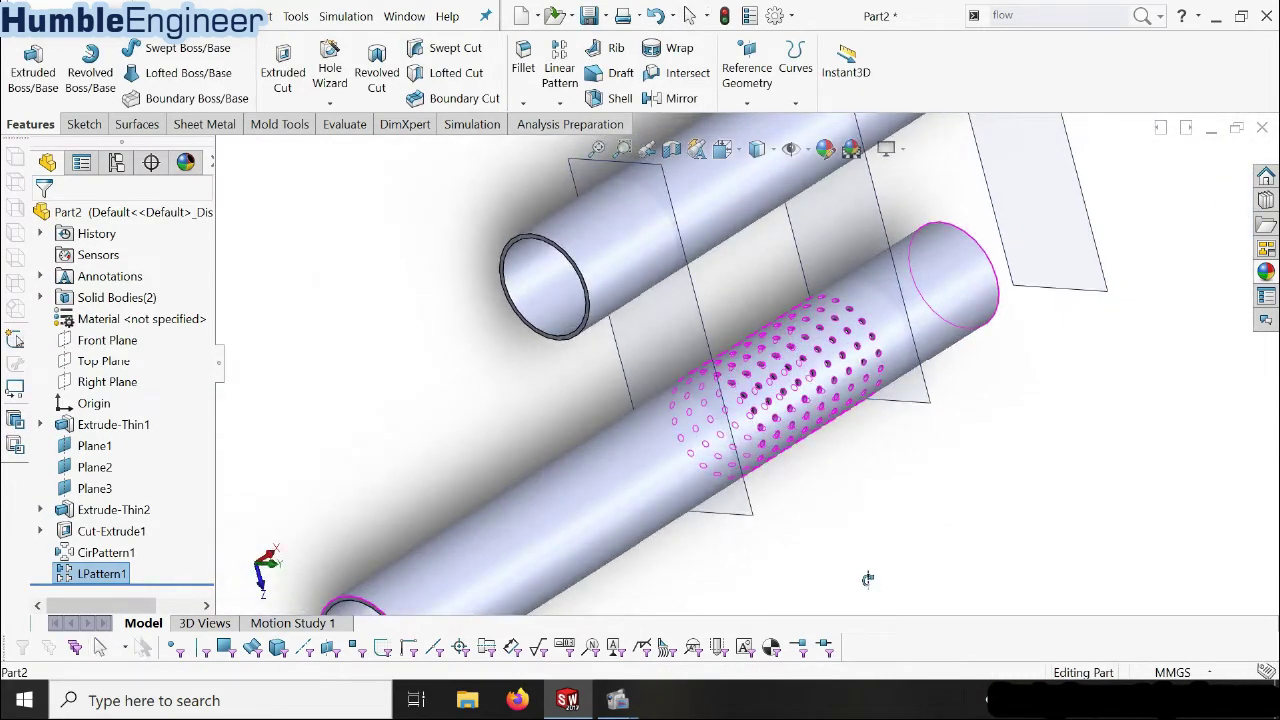
{"action": "scroll", "coordinate": [809, 541], "scroll_direction": "up", "scroll_amount": 3}
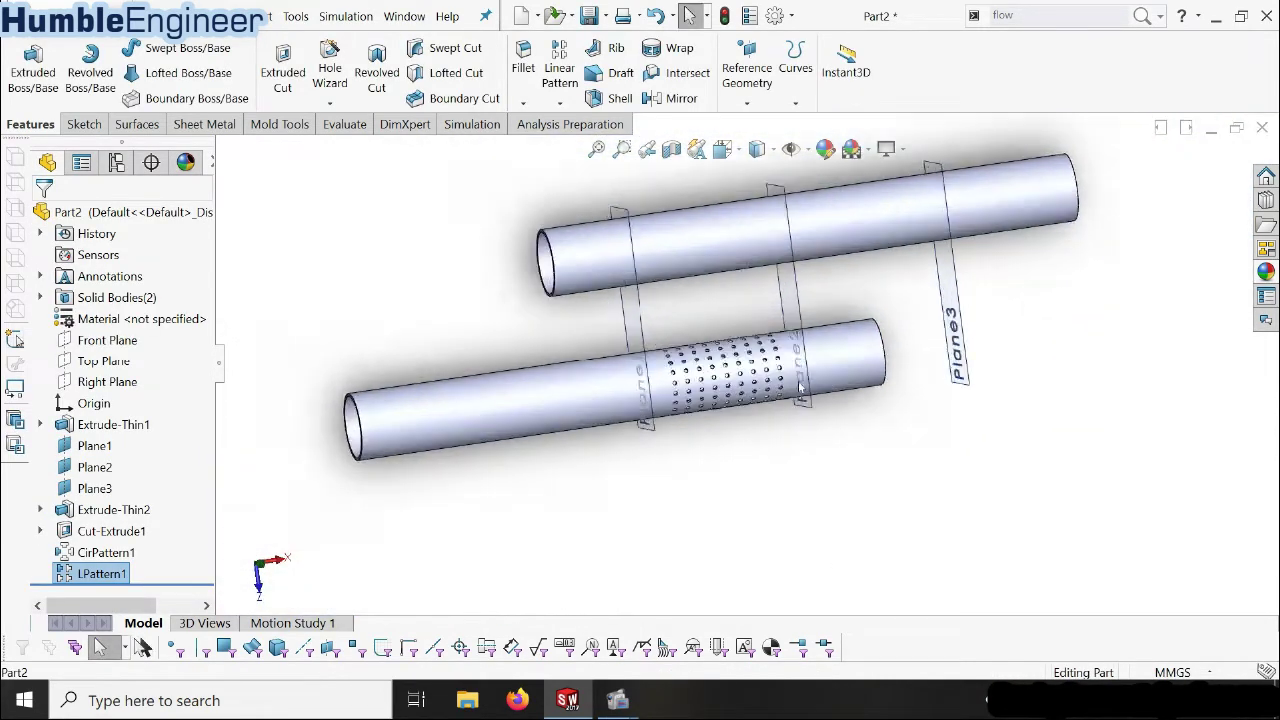
{"action": "mouse_move", "coordinate": [809, 541]}
{"action": "middle_mouse_down"}
{"action": "mouse_move", "coordinate": [697, 469]}
{"action": "mouse_move", "coordinate": [730, 374]}
{"action": "middle_mouse_up"}
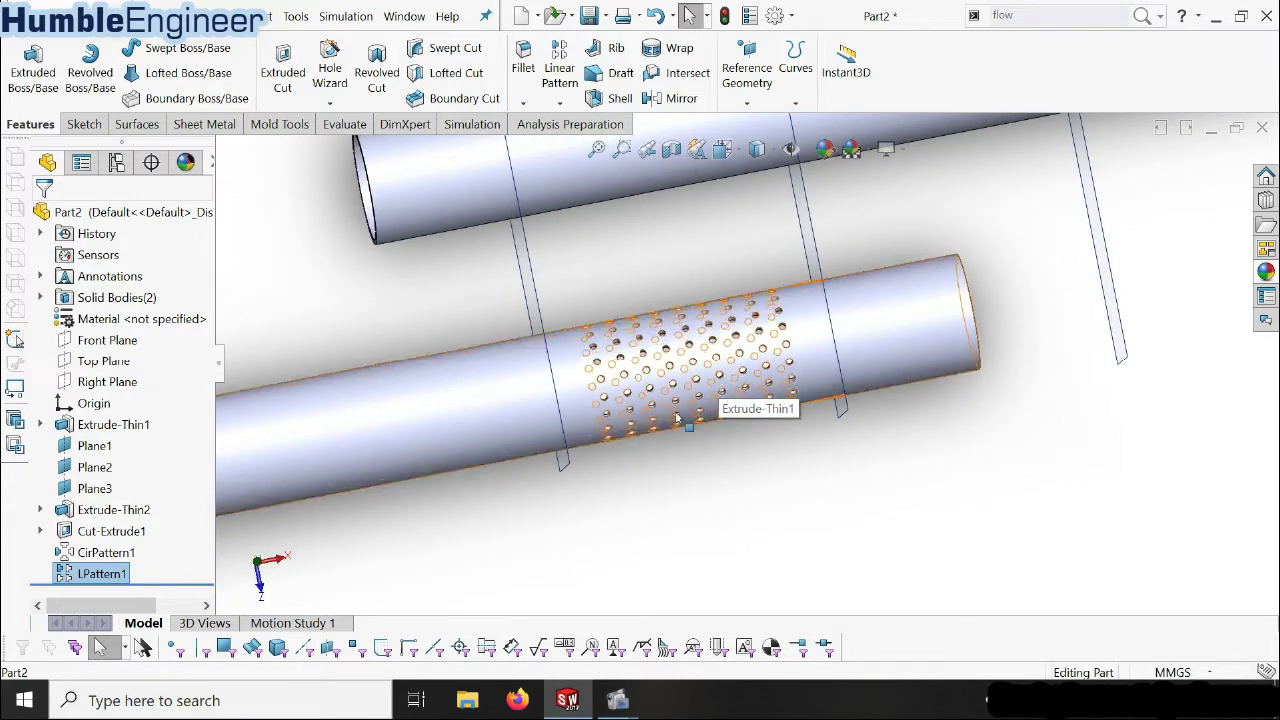
{"action": "middle_click_drag", "start_coordinate": [704, 408], "coordinate": [719, 407]}
{"action": "scroll", "coordinate": [719, 407], "scroll_direction": "up", "scroll_amount": 3}
{"action": "scroll", "coordinate": [752, 298], "scroll_direction": "down", "scroll_amount": 2}
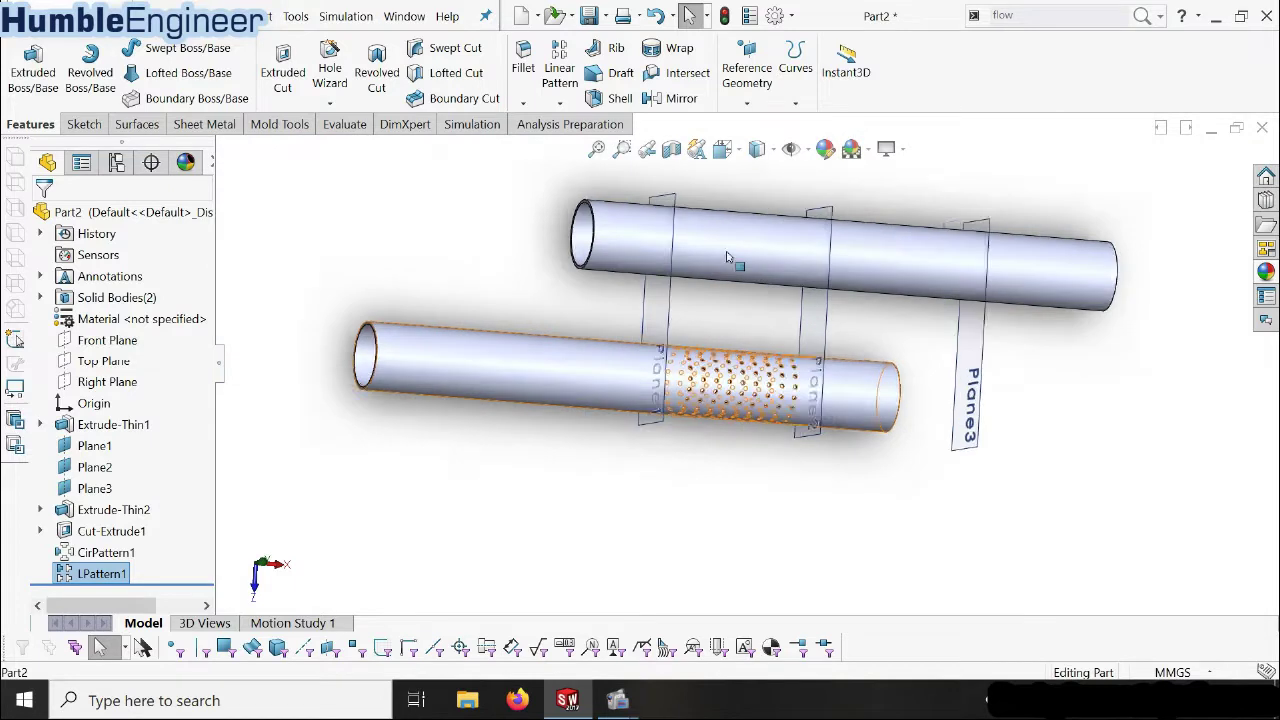
{"action": "scroll", "coordinate": [736, 262], "scroll_direction": "down", "scroll_amount": 2}
{"action": "middle_click_drag", "start_coordinate": [693, 295], "coordinate": [763, 216]}
{"action": "scroll", "coordinate": [740, 255], "scroll_direction": "up", "scroll_amount": 3}
{"action": "scroll", "coordinate": [763, 216], "scroll_direction": "down", "scroll_amount": 2}
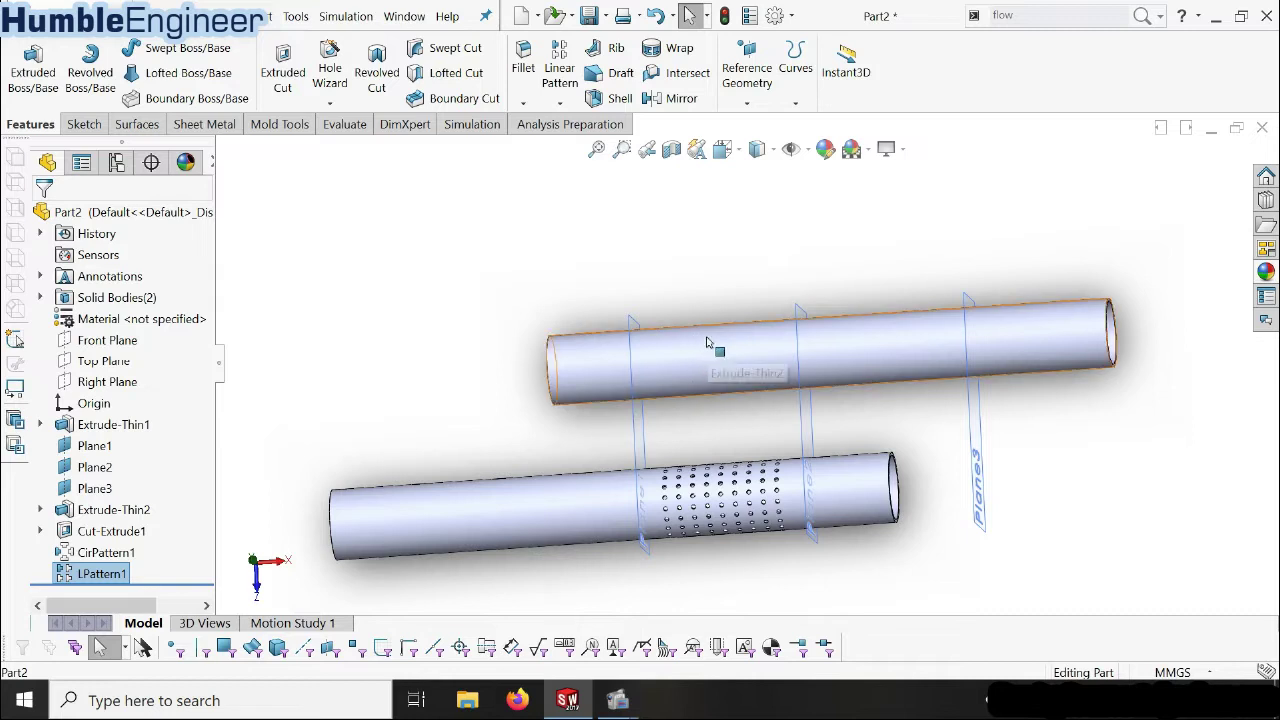
{"action": "left_click", "coordinate": [104, 362]}
- Start a Top Plane sketch viewed Normal To, with a centerline along the upper pipe's axis
{"action": "left_click", "coordinate": [130, 343]}
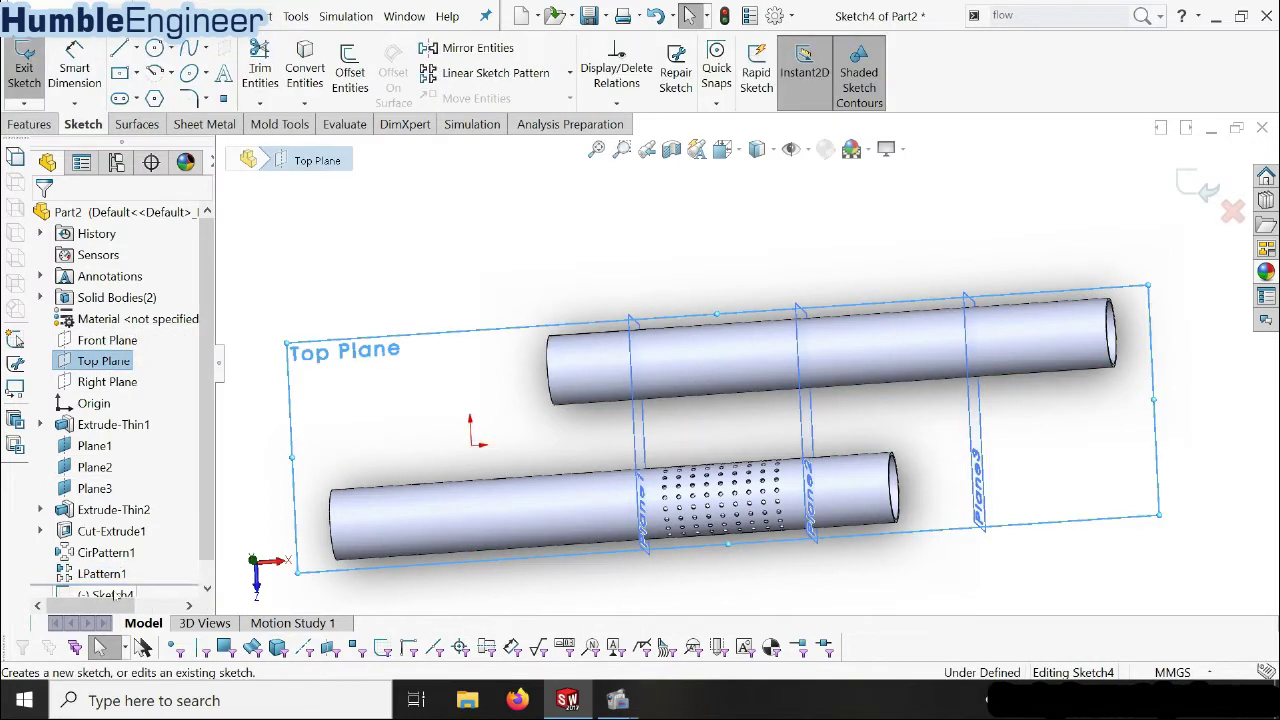
{"action": "right_click", "coordinate": [117, 596]}
{"action": "left_click", "coordinate": [157, 401]}
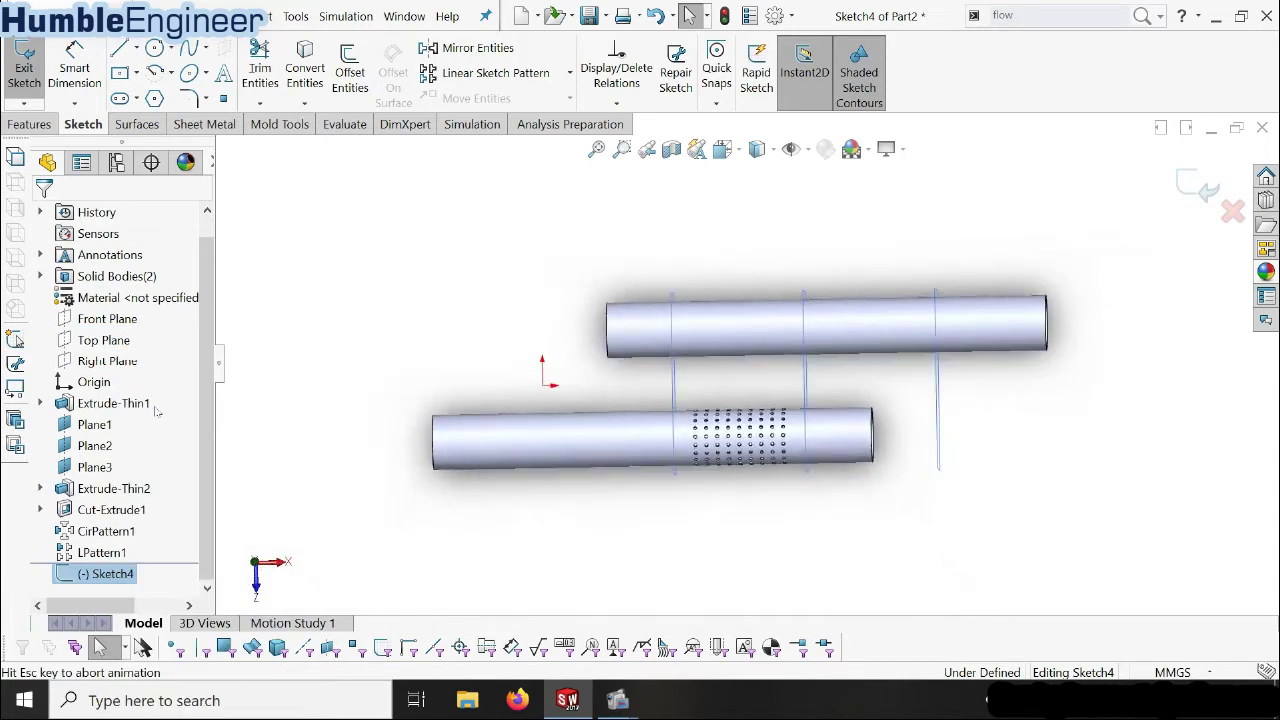
{"action": "scroll", "coordinate": [828, 284], "scroll_direction": "down", "scroll_amount": 2}
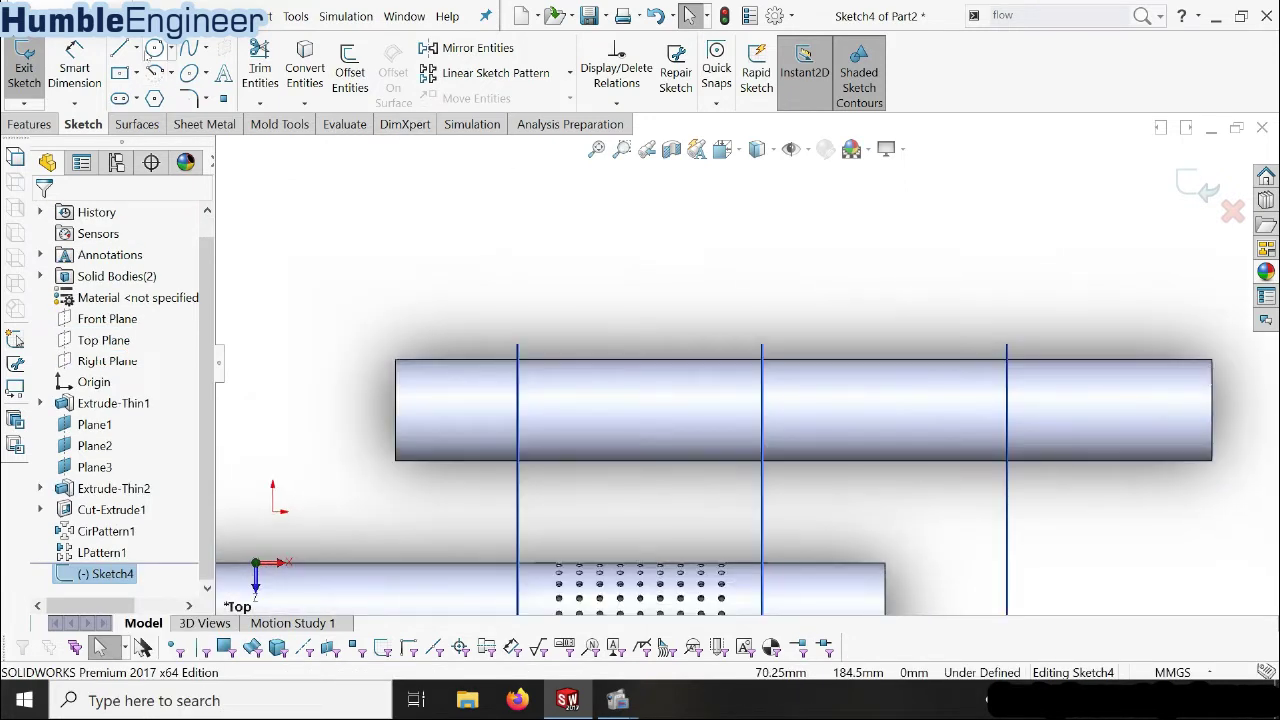
{"action": "left_click", "coordinate": [154, 49]}
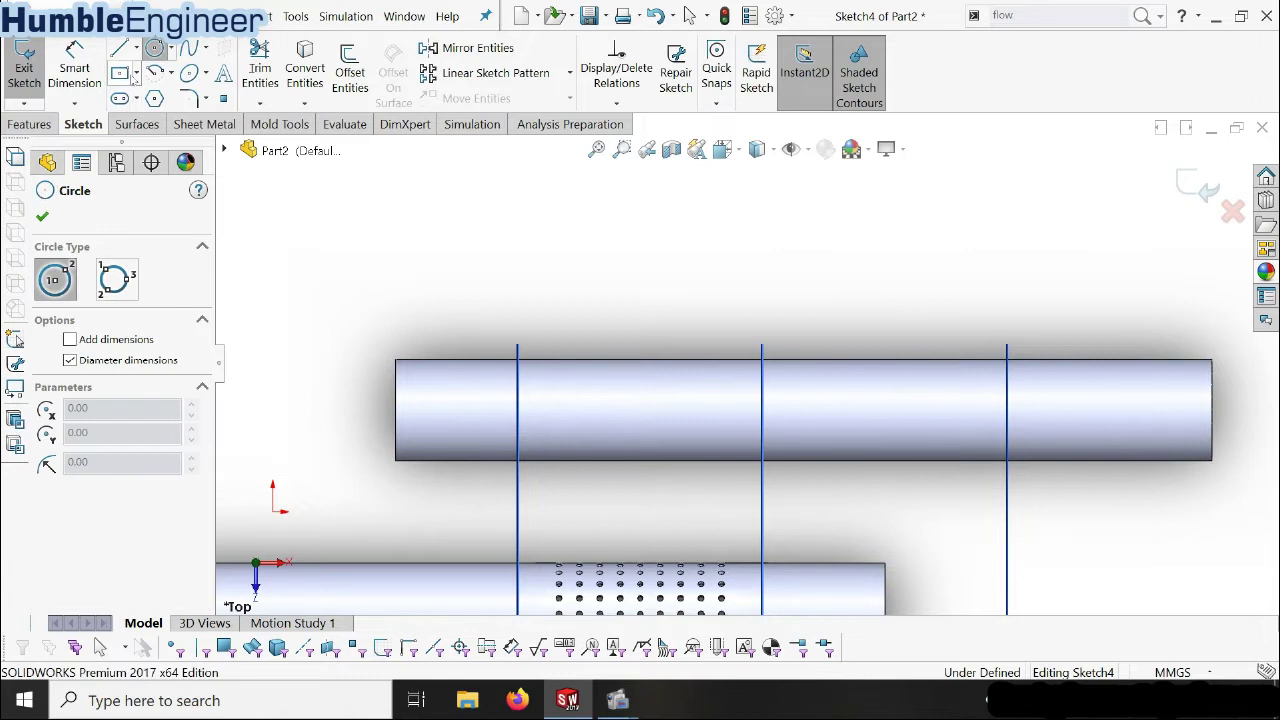
{"action": "left_click", "coordinate": [136, 48]}
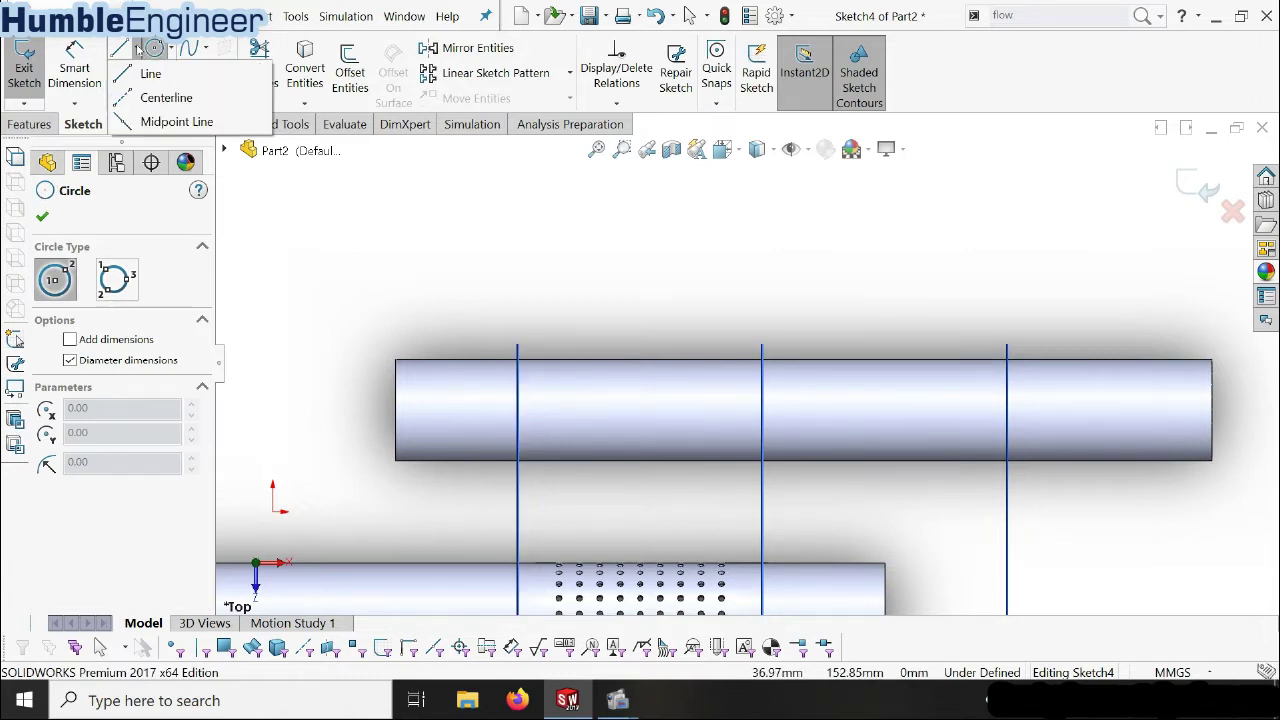
{"action": "left_click", "coordinate": [140, 97]}
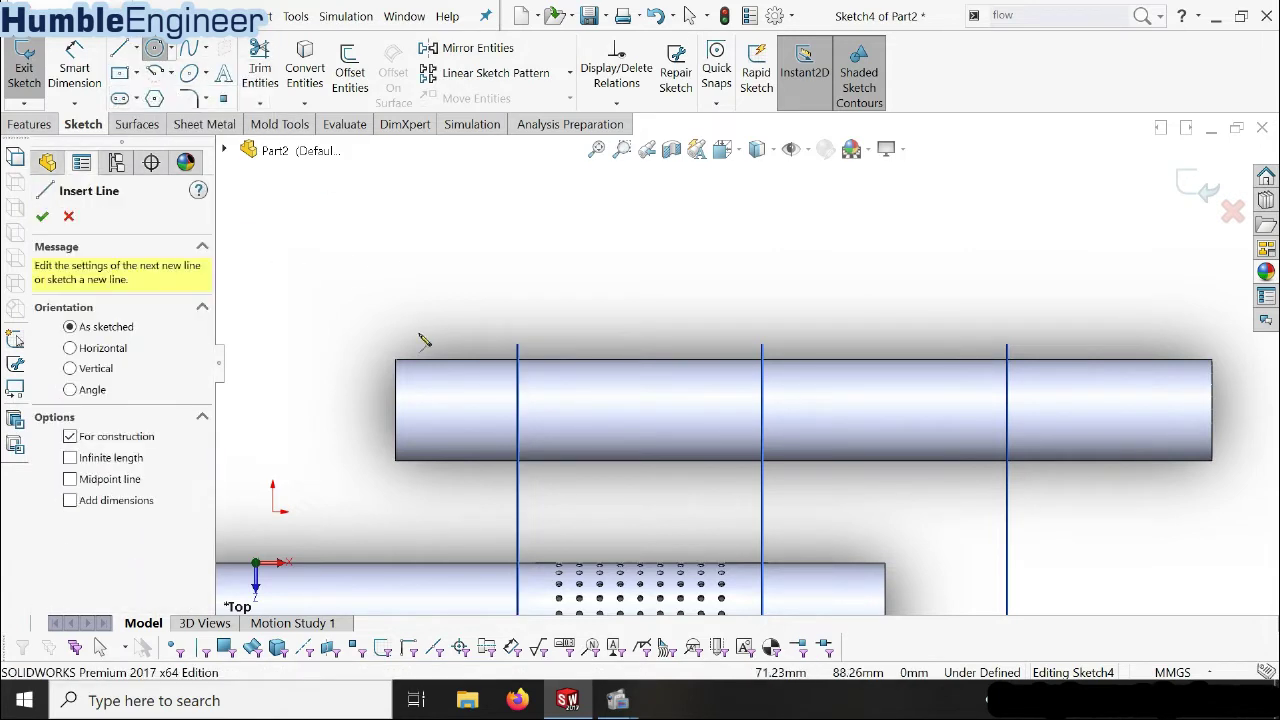
{"action": "left_click", "coordinate": [396, 409]}
{"action": "left_click", "coordinate": [1213, 410]}
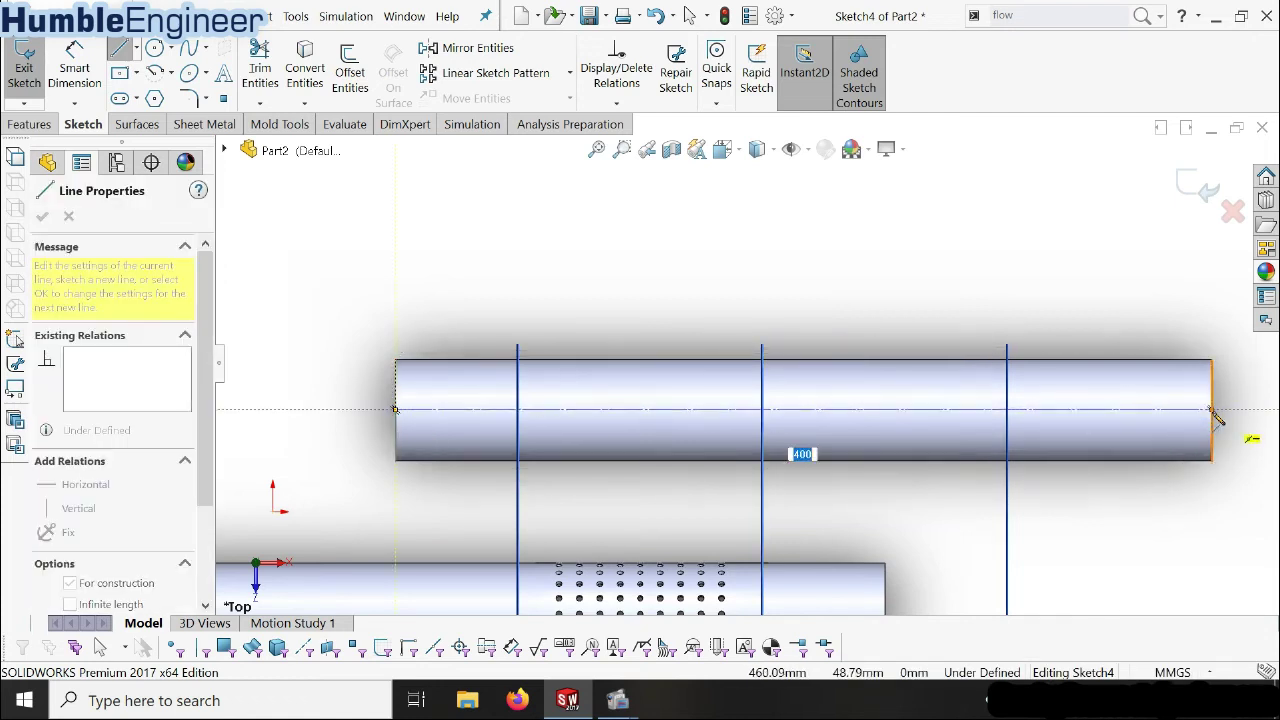
{"action": "key", "text": "Escape"}
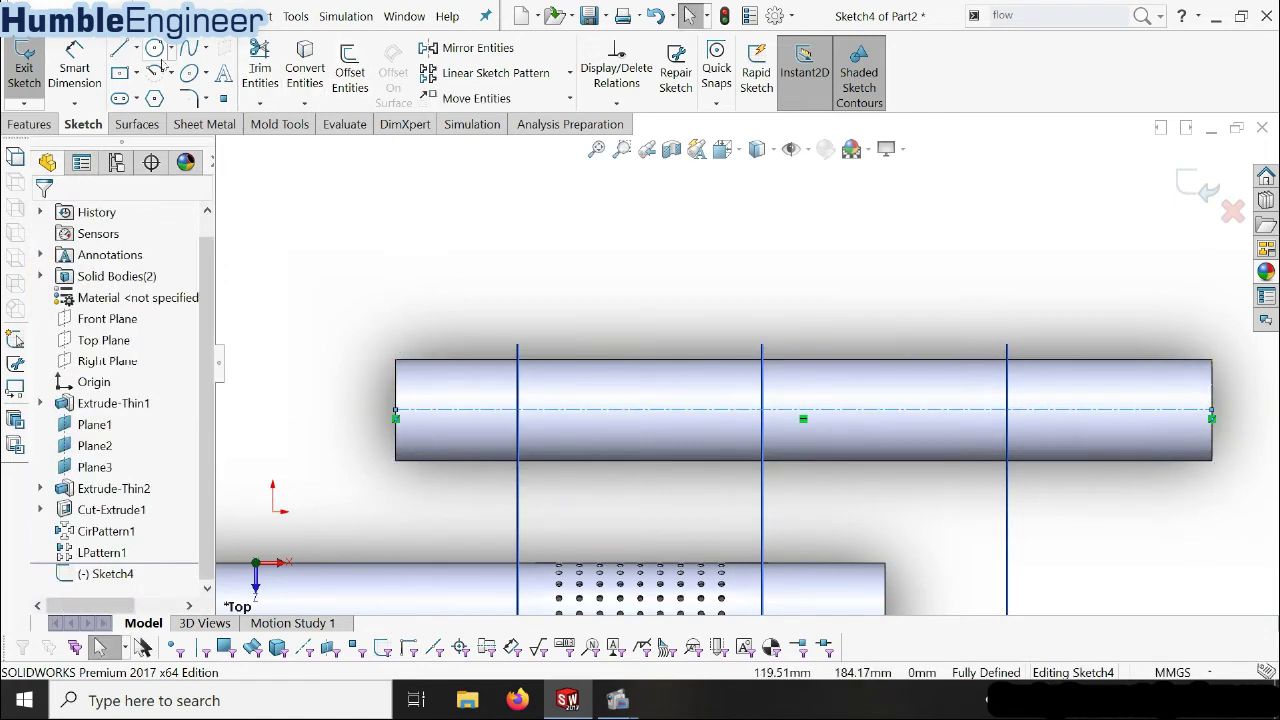
- Draw a circle on the centerline and dimension it to Ø3 mm
{"action": "left_click", "coordinate": [154, 48]}
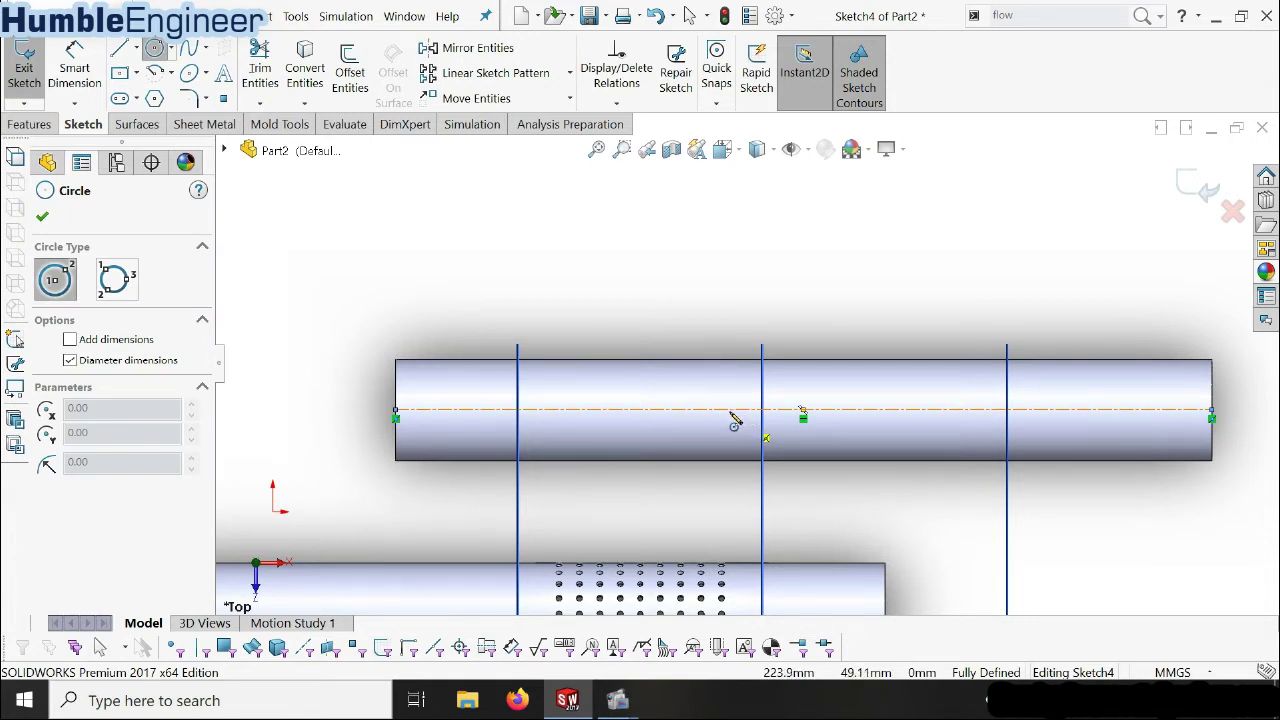
{"action": "left_click", "coordinate": [731, 410]}
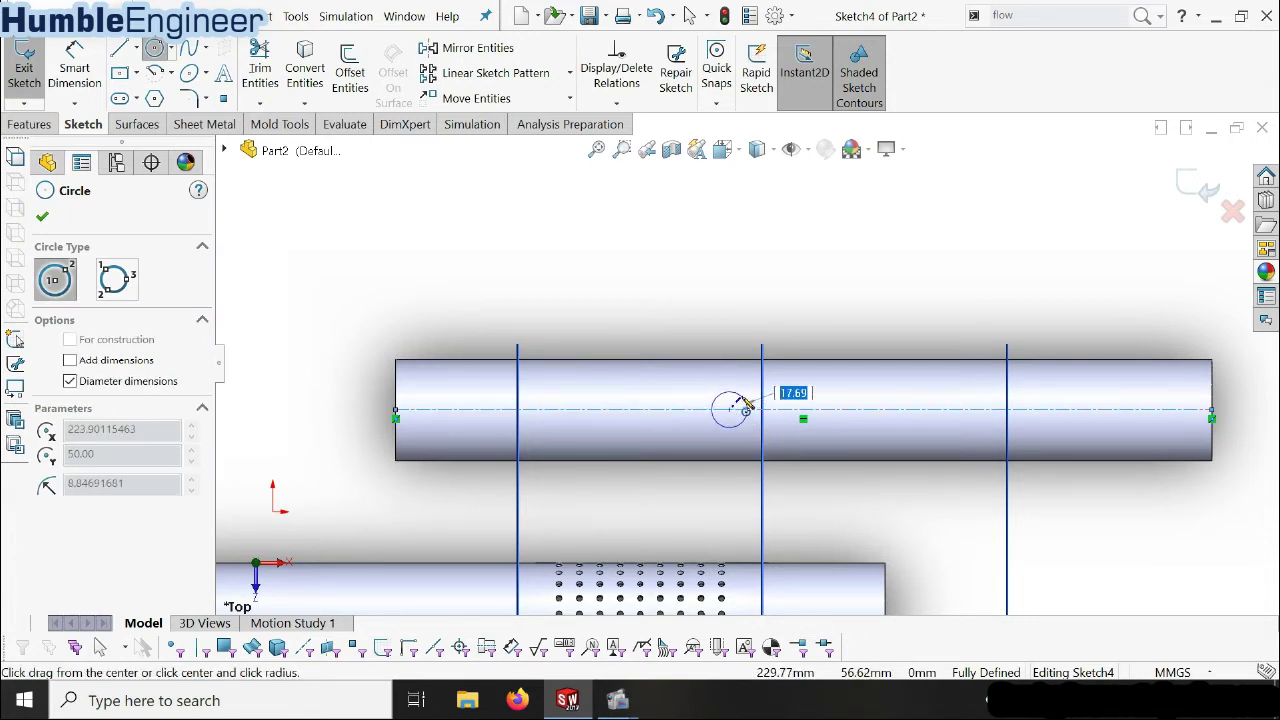
{"action": "left_click", "coordinate": [745, 402]}
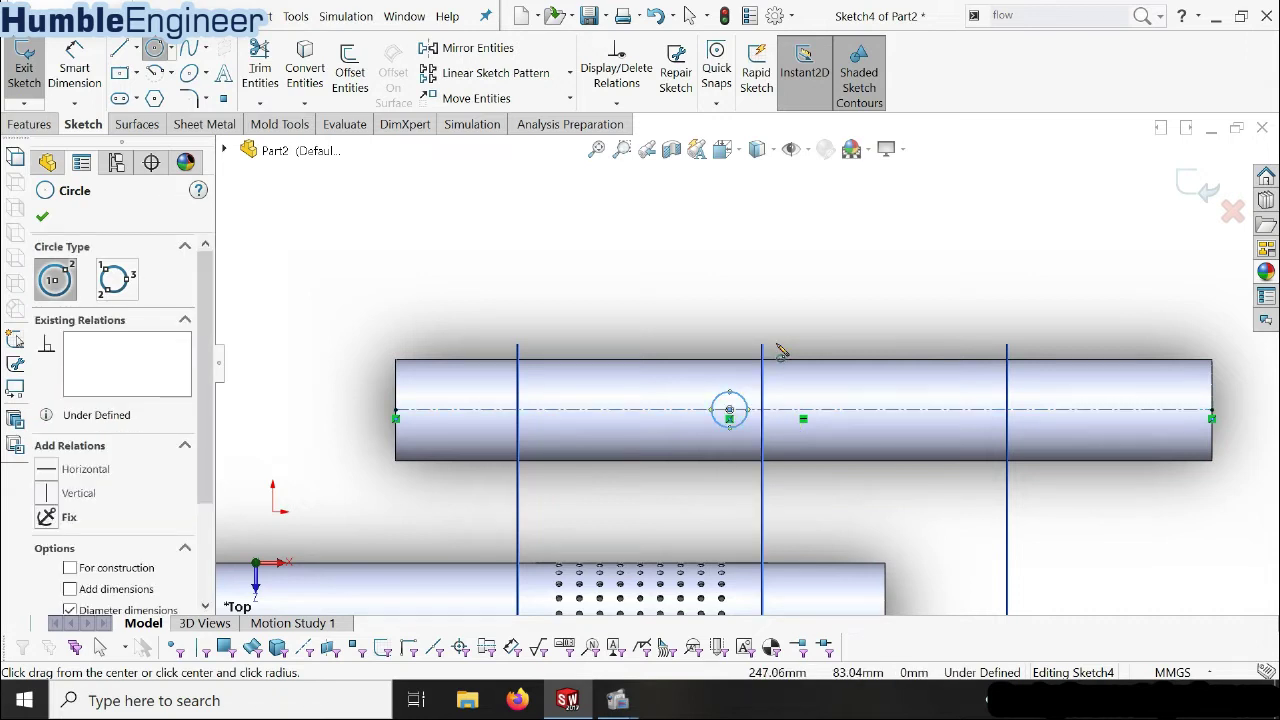
{"action": "key", "text": "Escape"}
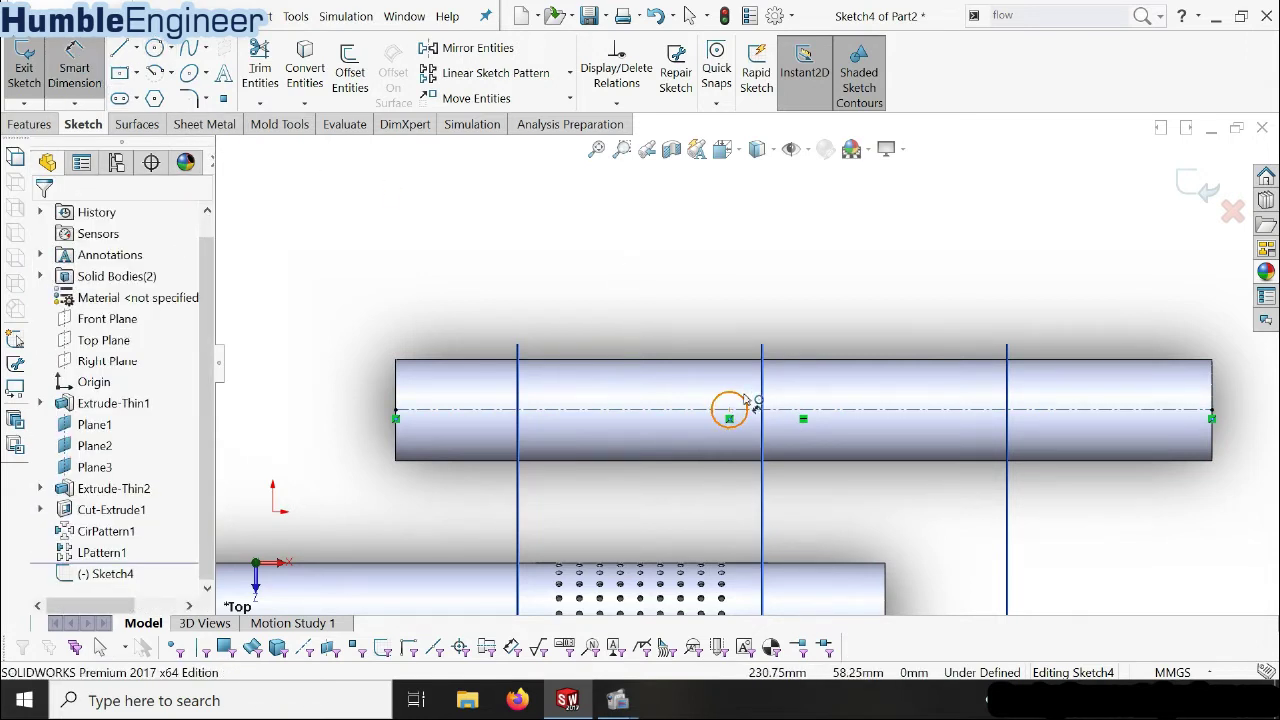
{"action": "left_click", "coordinate": [740, 394]}
{"action": "left_click", "coordinate": [737, 307]}
{"action": "key", "text": "Return"}
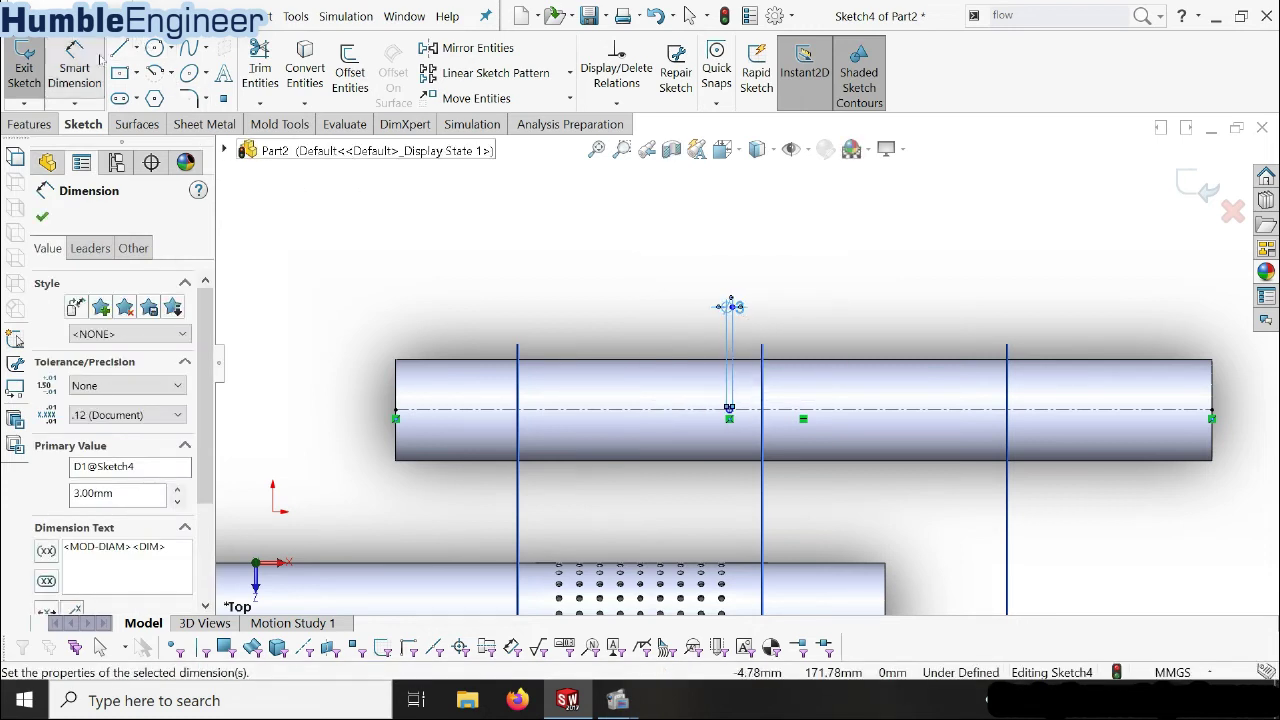
- Dimension the circle centre 140 mm from the right baffle plane line
{"action": "left_click", "coordinate": [1008, 482]}
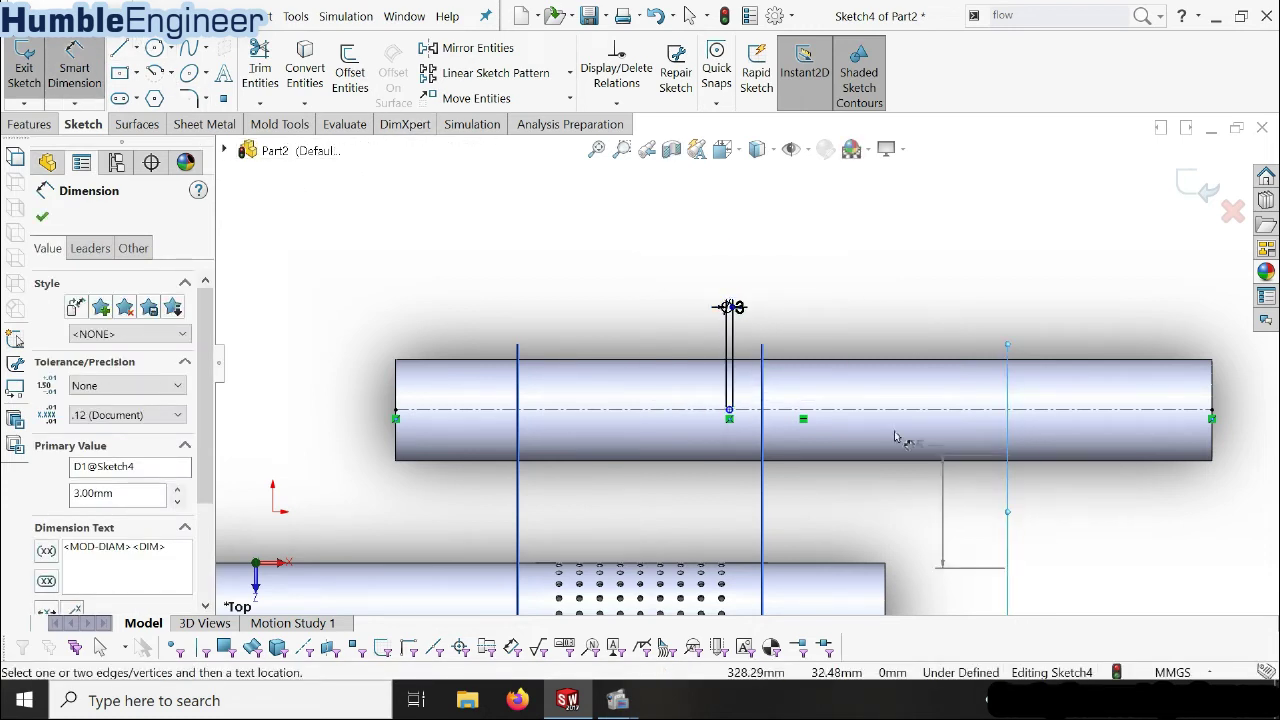
{"action": "scroll", "coordinate": [805, 415], "scroll_direction": "down", "scroll_amount": 3}
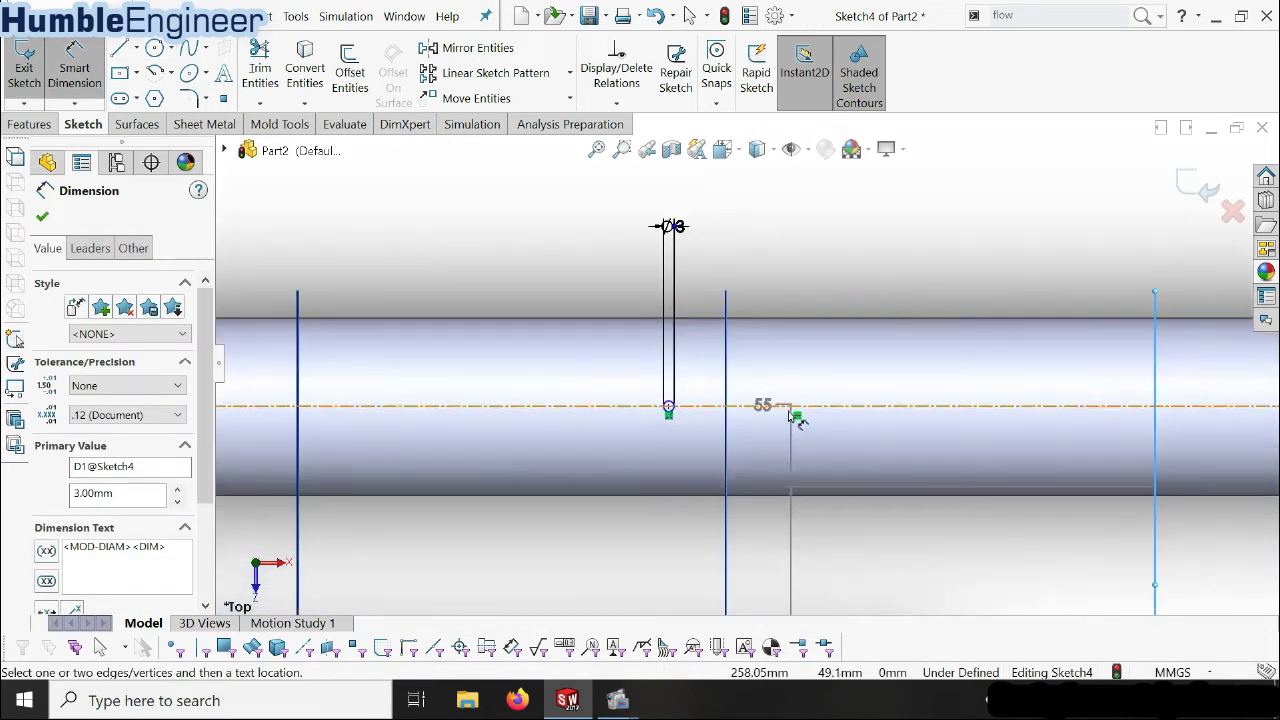
{"action": "left_click", "coordinate": [669, 412]}
{"action": "scroll", "coordinate": [820, 355], "scroll_direction": "up", "scroll_amount": 3}
{"action": "scroll", "coordinate": [740, 440], "scroll_direction": "down", "scroll_amount": 1}
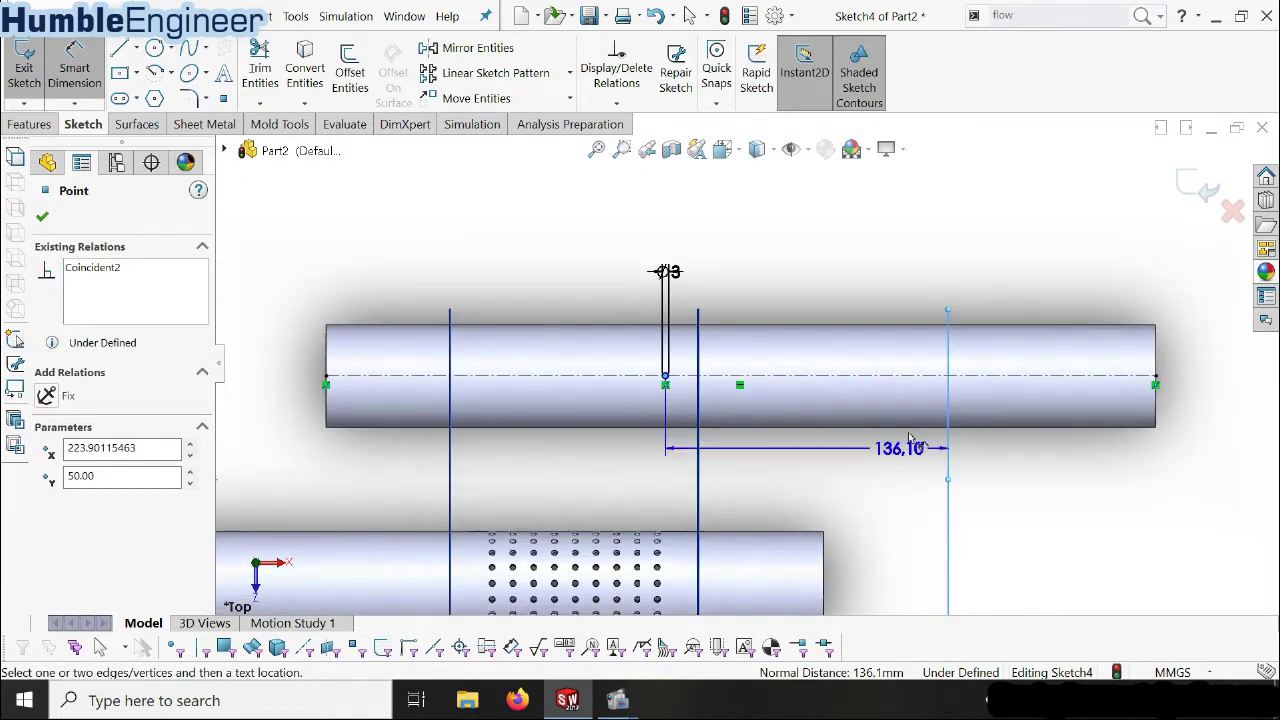
{"action": "scroll", "coordinate": [905, 413], "scroll_direction": "down", "scroll_amount": 2}
{"action": "scroll", "coordinate": [912, 417], "scroll_direction": "up", "scroll_amount": 2}
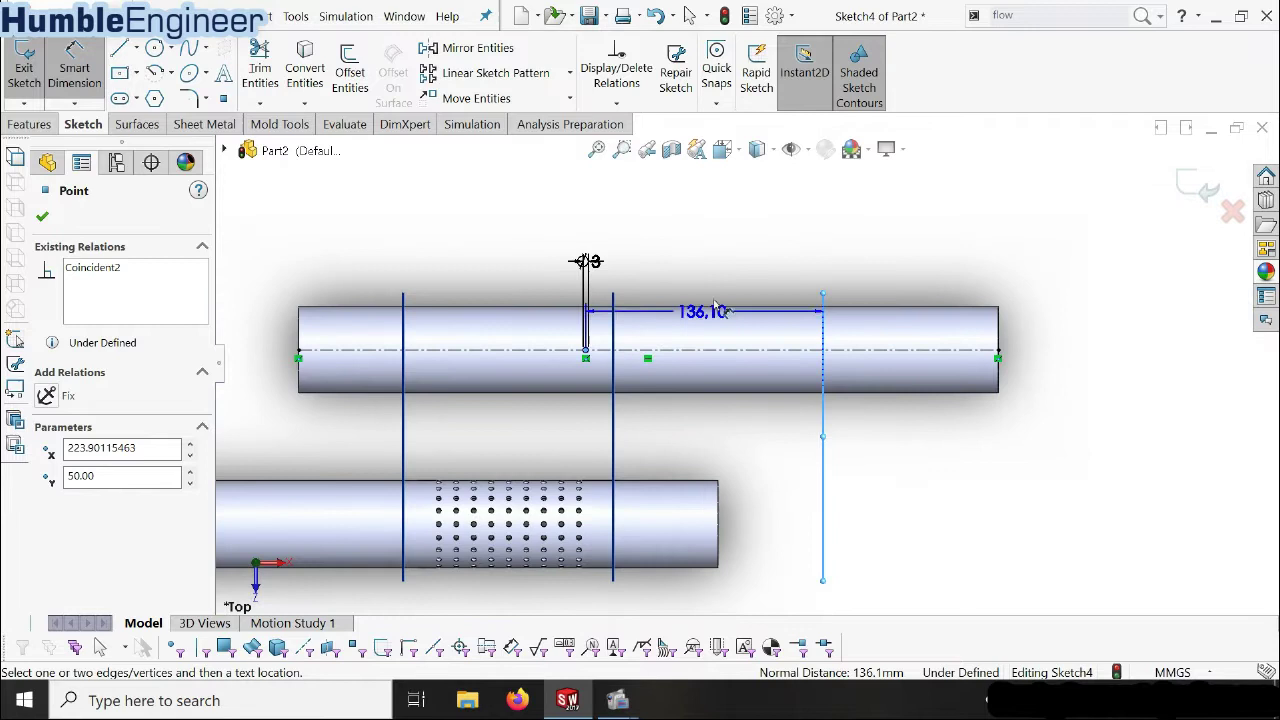
{"action": "scroll", "coordinate": [707, 317], "scroll_direction": "down", "scroll_amount": 1}
{"action": "left_click", "coordinate": [722, 490]}
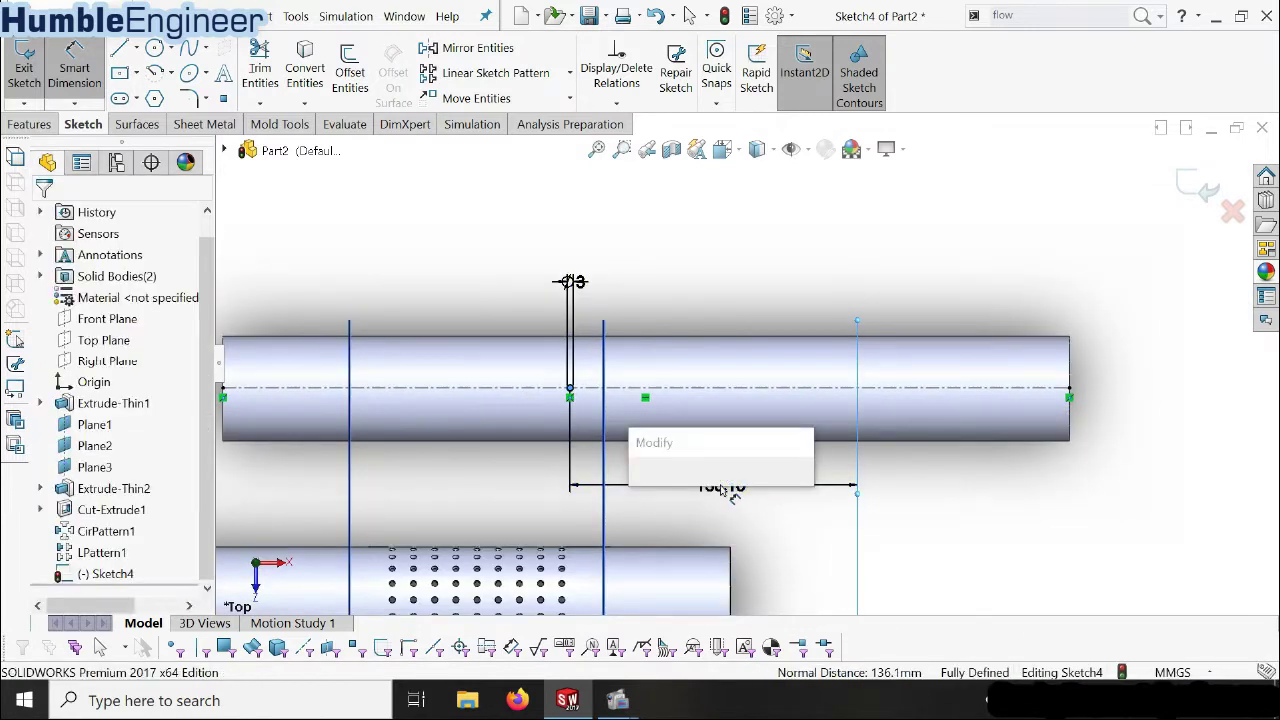
{"action": "type", "text": "140"}
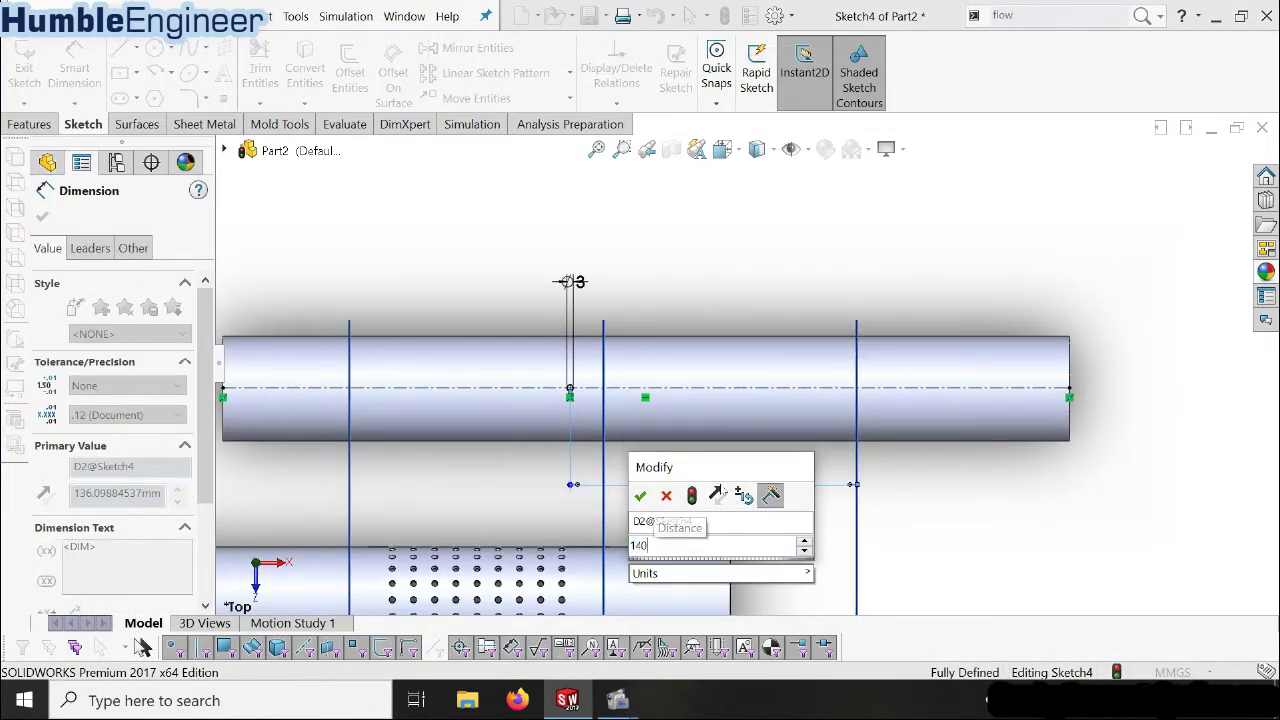
{"action": "key", "text": "Return"}
{"action": "scroll", "coordinate": [650, 405], "scroll_direction": "down", "scroll_amount": 2}
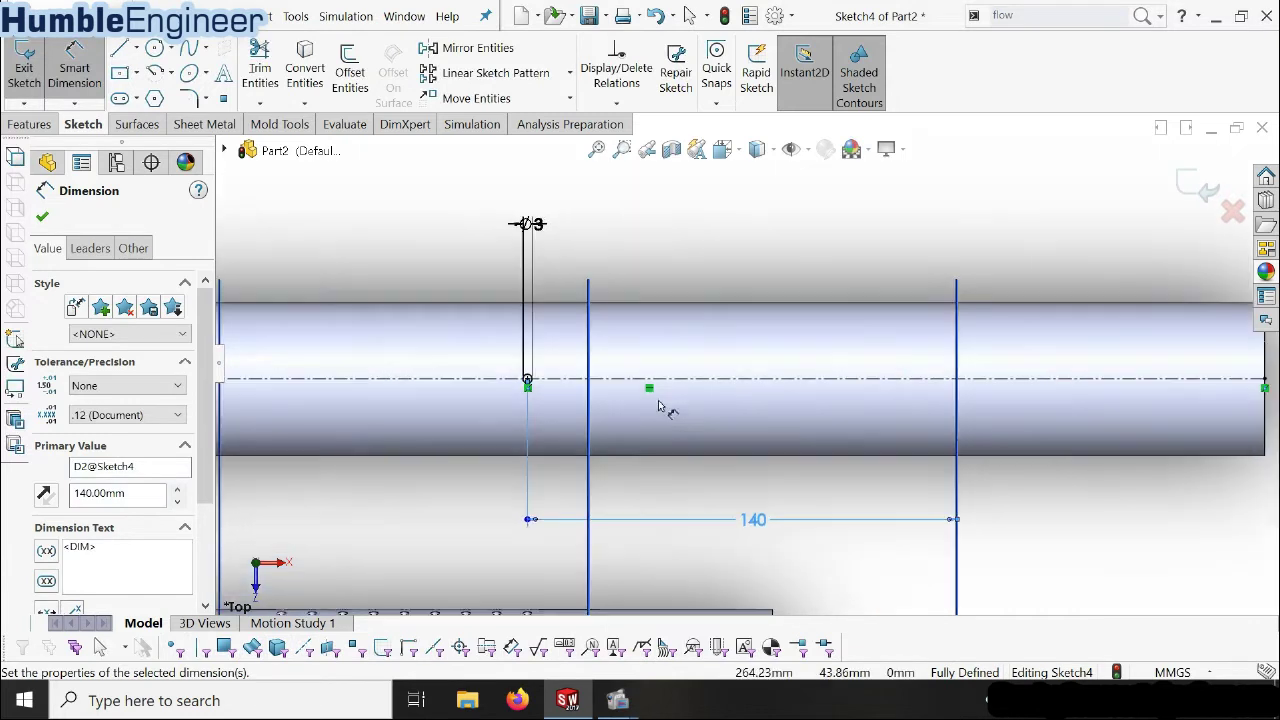
{"action": "left_click", "coordinate": [42, 217]}
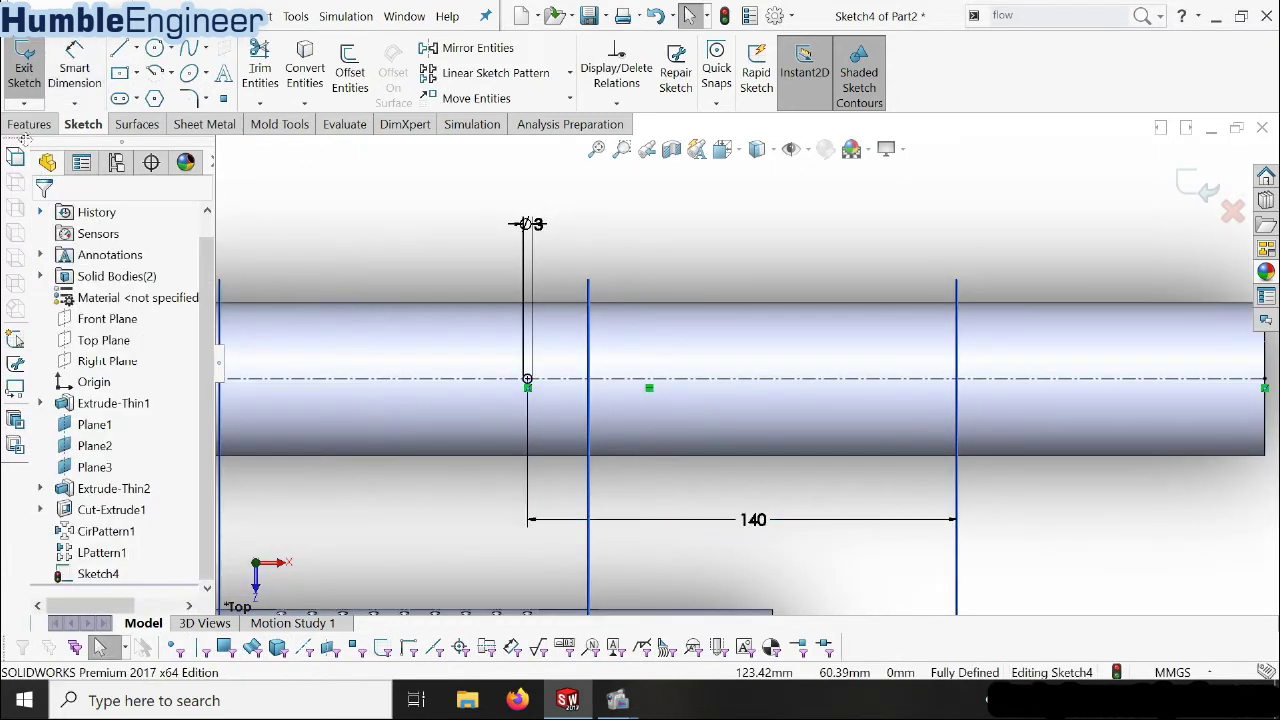
- Extrude-cut the Ø3 circle Mid Plane 60 mm through the upper pipe, creating Cut-Extrude2
{"action": "left_click", "coordinate": [33, 126]}
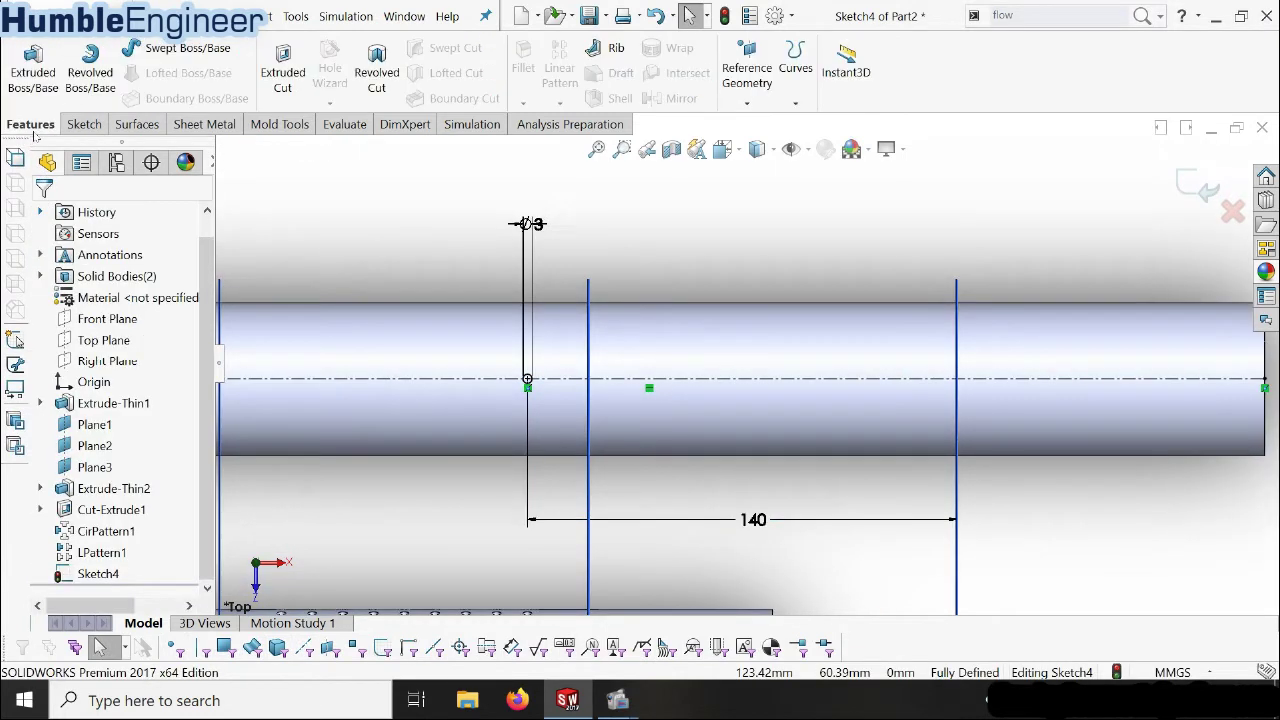
{"action": "left_click", "coordinate": [283, 72]}
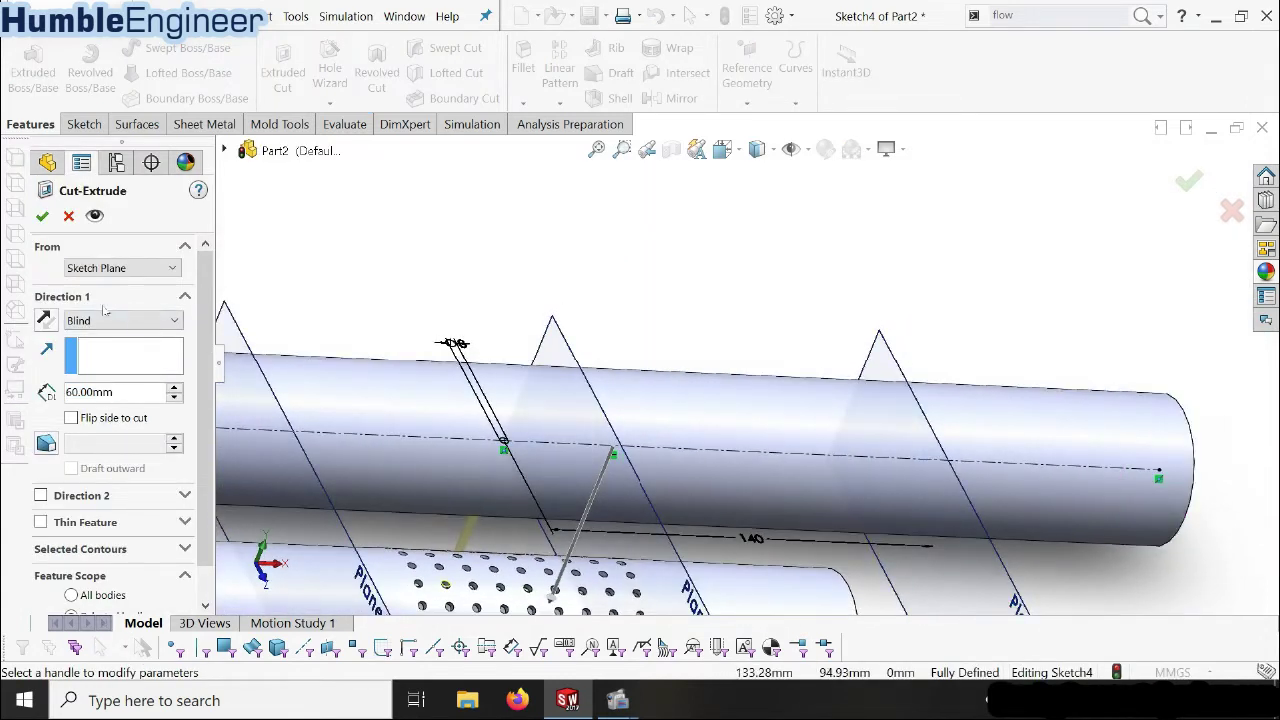
{"action": "left_click", "coordinate": [104, 316]}
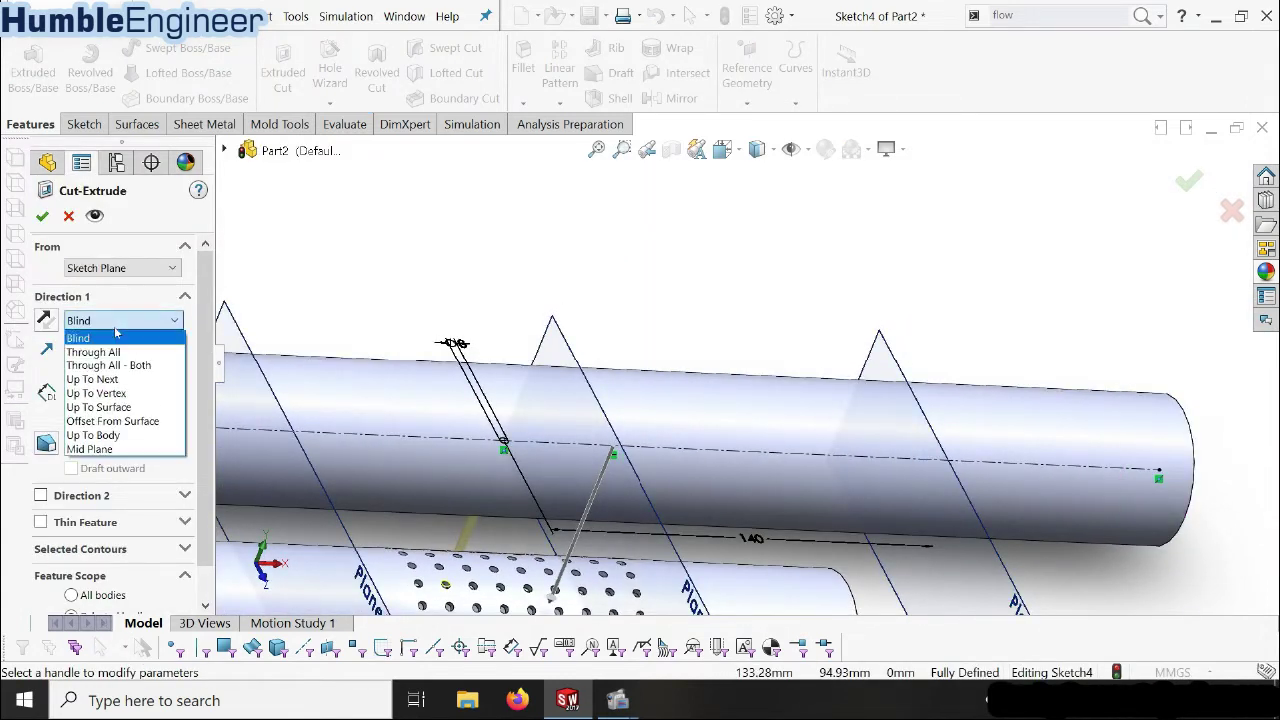
{"action": "left_click", "coordinate": [97, 452]}
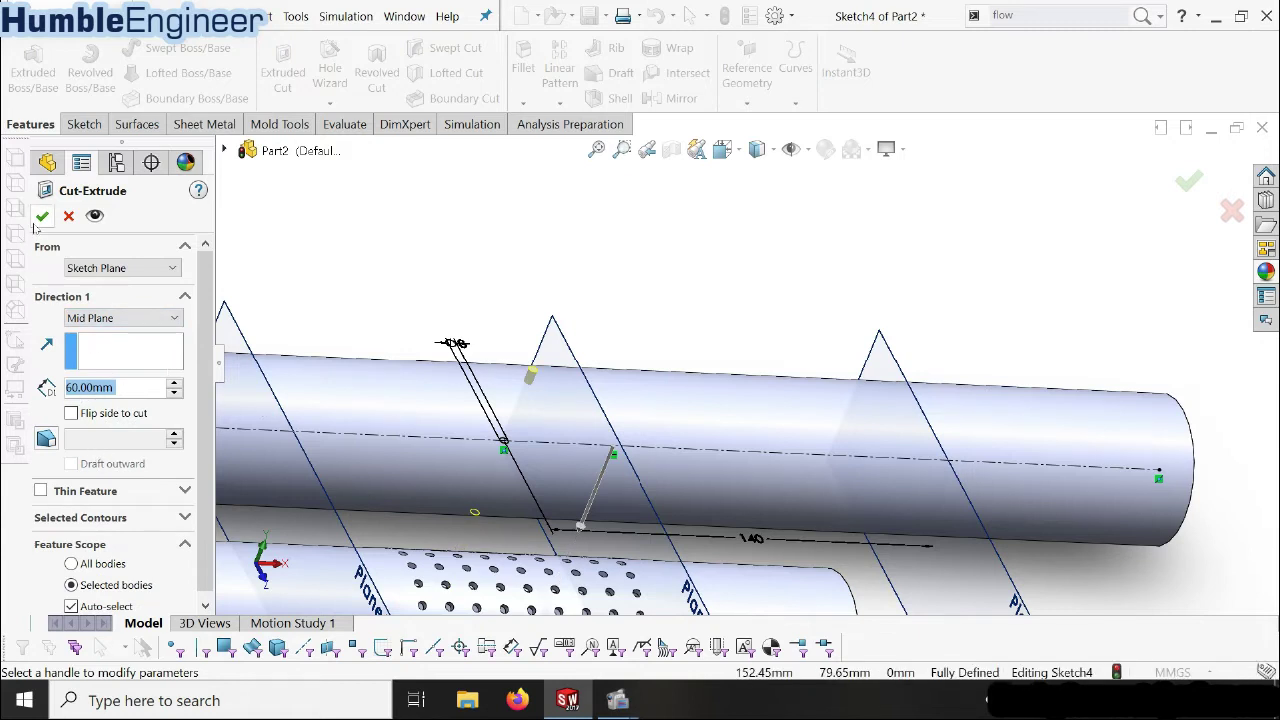
{"action": "left_click", "coordinate": [42, 217]}
{"action": "mouse_move", "coordinate": [528, 416]}
{"action": "middle_mouse_down"}
{"action": "mouse_move", "coordinate": [503, 452]}
{"action": "mouse_move", "coordinate": [480, 551]}
{"action": "middle_mouse_up"}
{"action": "scroll", "coordinate": [597, 366], "scroll_direction": "up", "scroll_amount": 3}
{"action": "scroll", "coordinate": [654, 383], "scroll_direction": "down", "scroll_amount": 5}
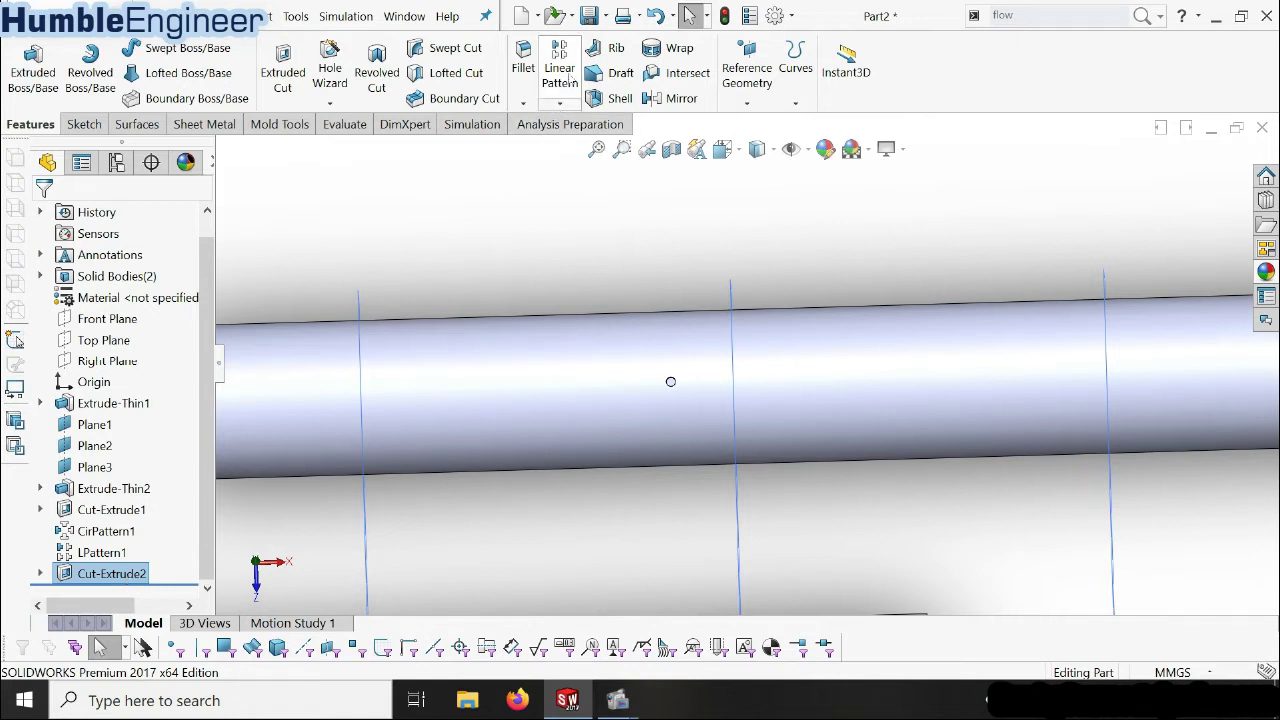
{"action": "left_click", "coordinate": [576, 108]}
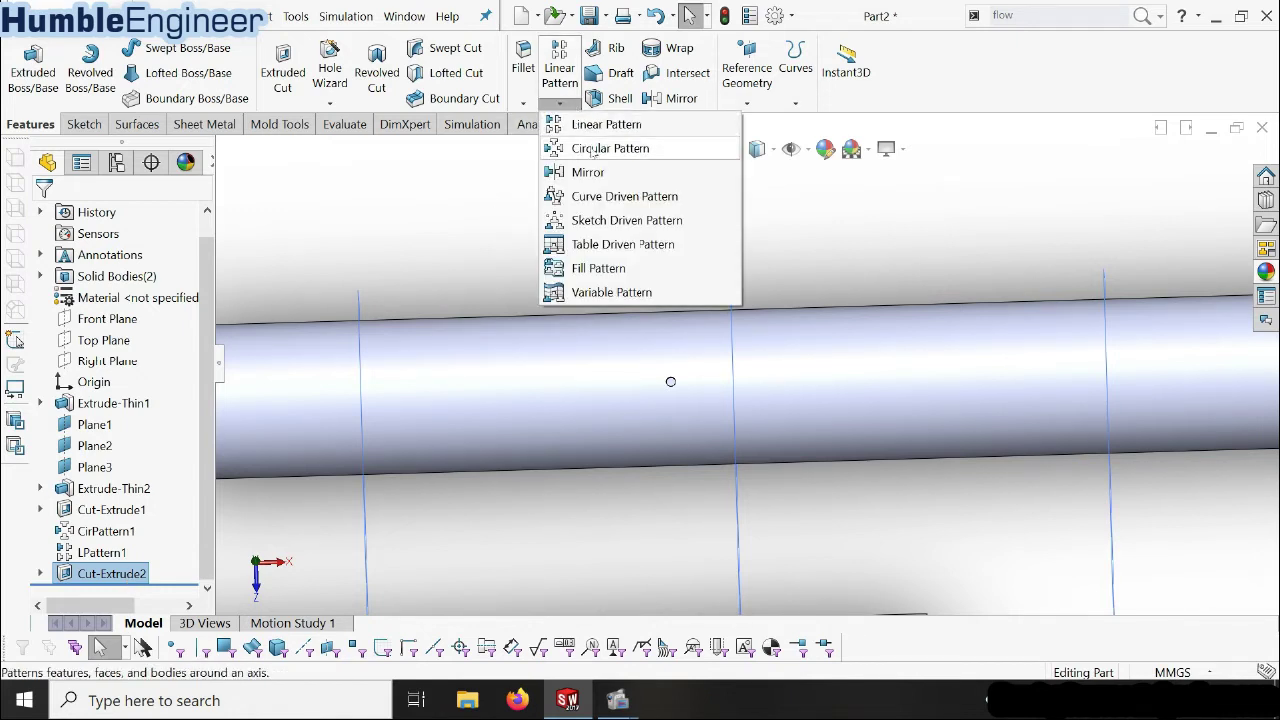
- Circular-pattern the hole about the upper pipe's end edge: 20 instances over 360°
{"action": "left_click", "coordinate": [600, 148]}
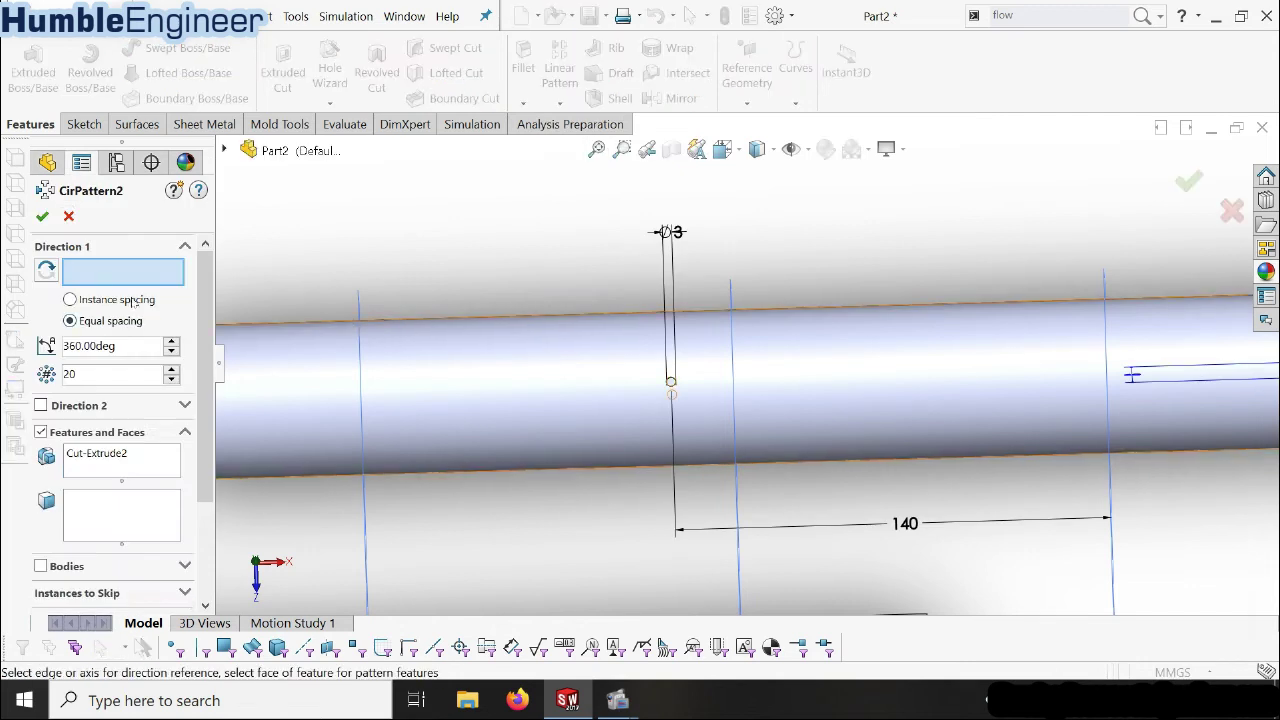
{"action": "scroll", "coordinate": [743, 365], "scroll_direction": "up", "scroll_amount": 5}
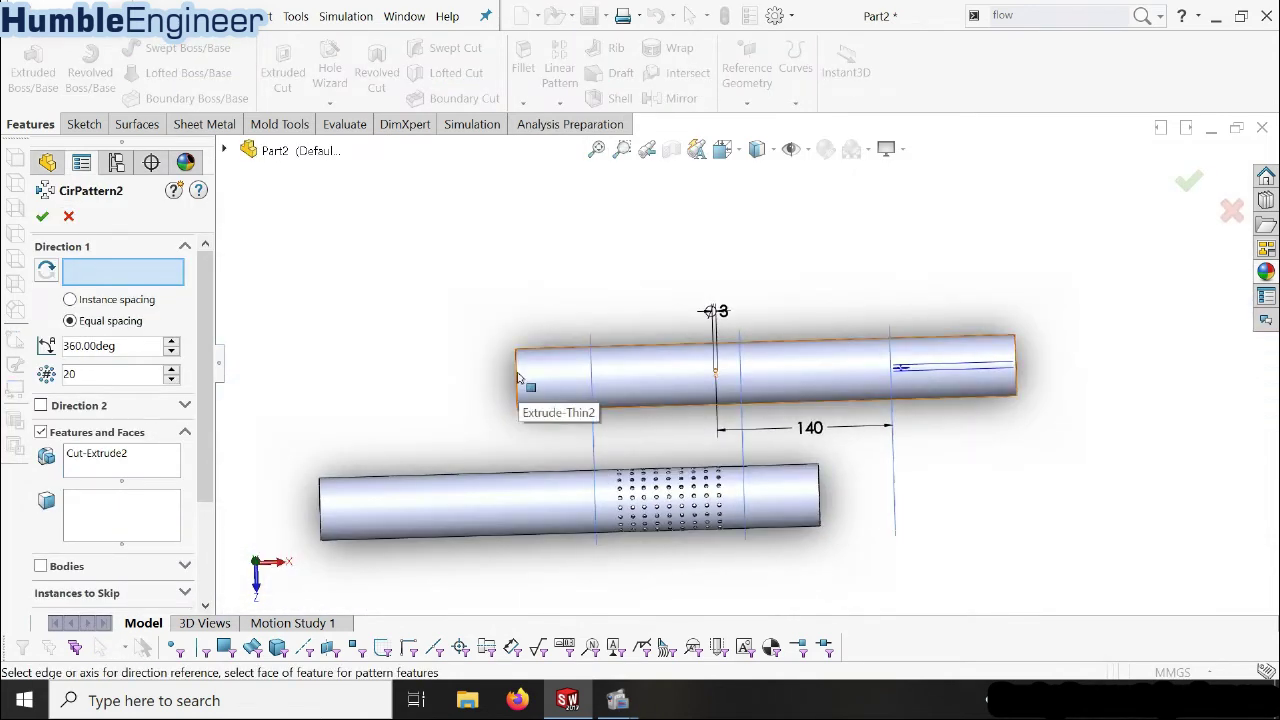
{"action": "left_click", "coordinate": [517, 376]}
{"action": "scroll", "coordinate": [745, 338], "scroll_direction": "down", "scroll_amount": 3}
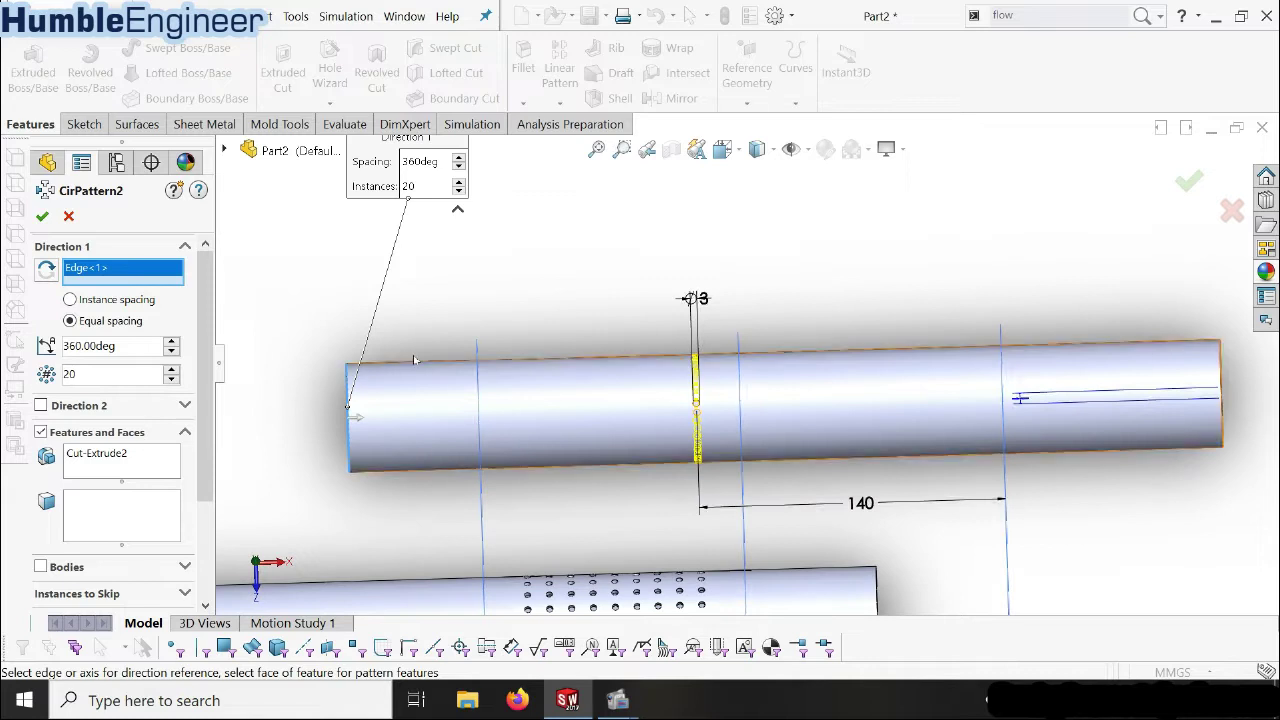
{"action": "middle_click_drag", "start_coordinate": [657, 414], "coordinate": [697, 470]}
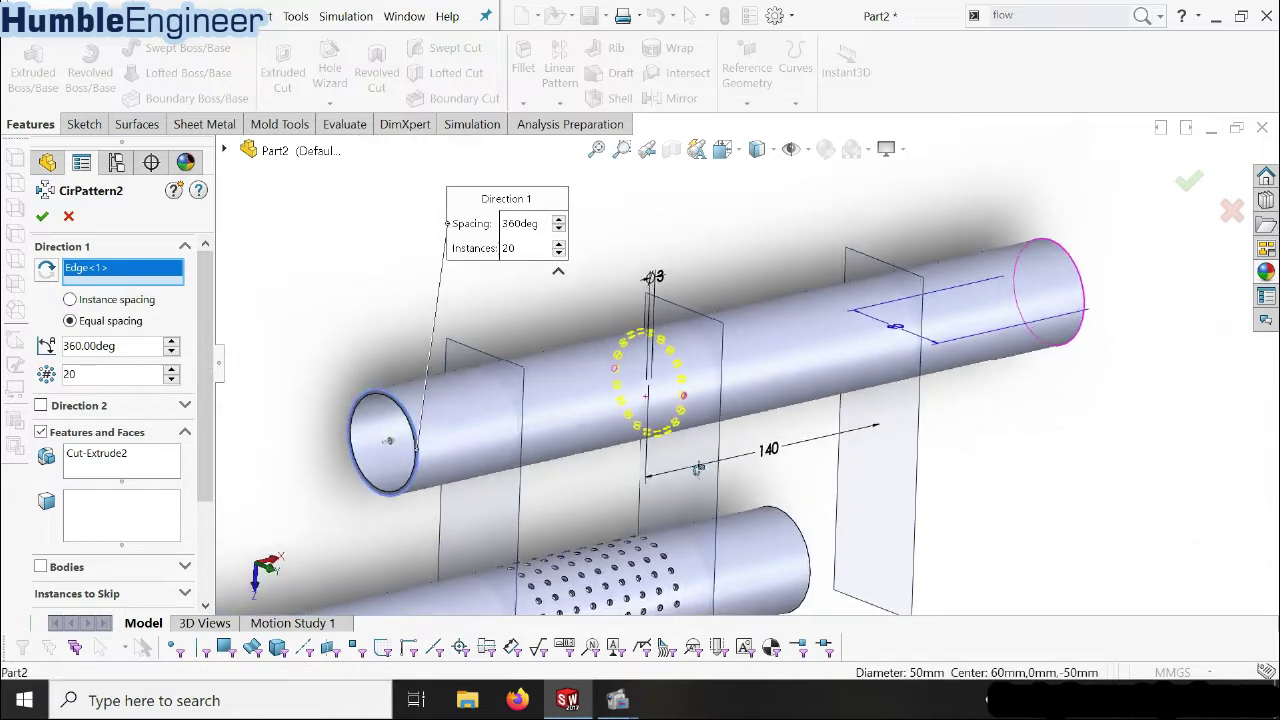
{"action": "scroll", "coordinate": [690, 375], "scroll_direction": "down", "scroll_amount": 3}
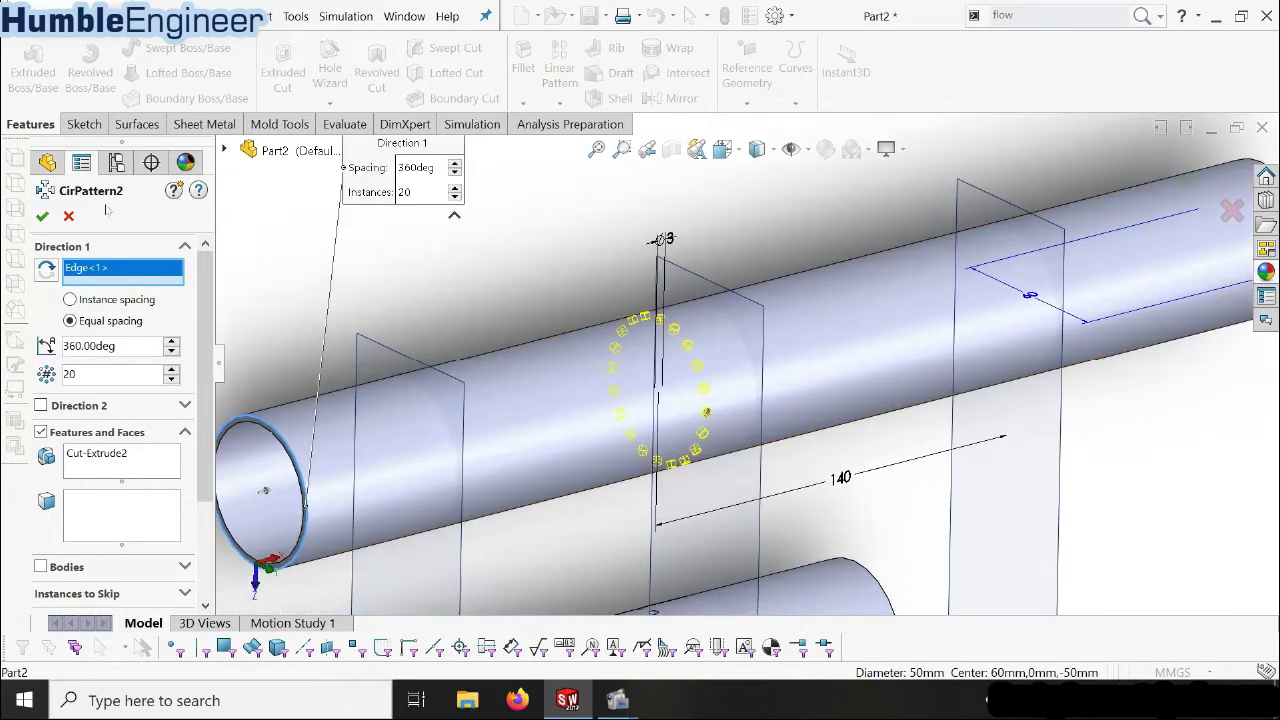
{"action": "left_click", "coordinate": [42, 218]}
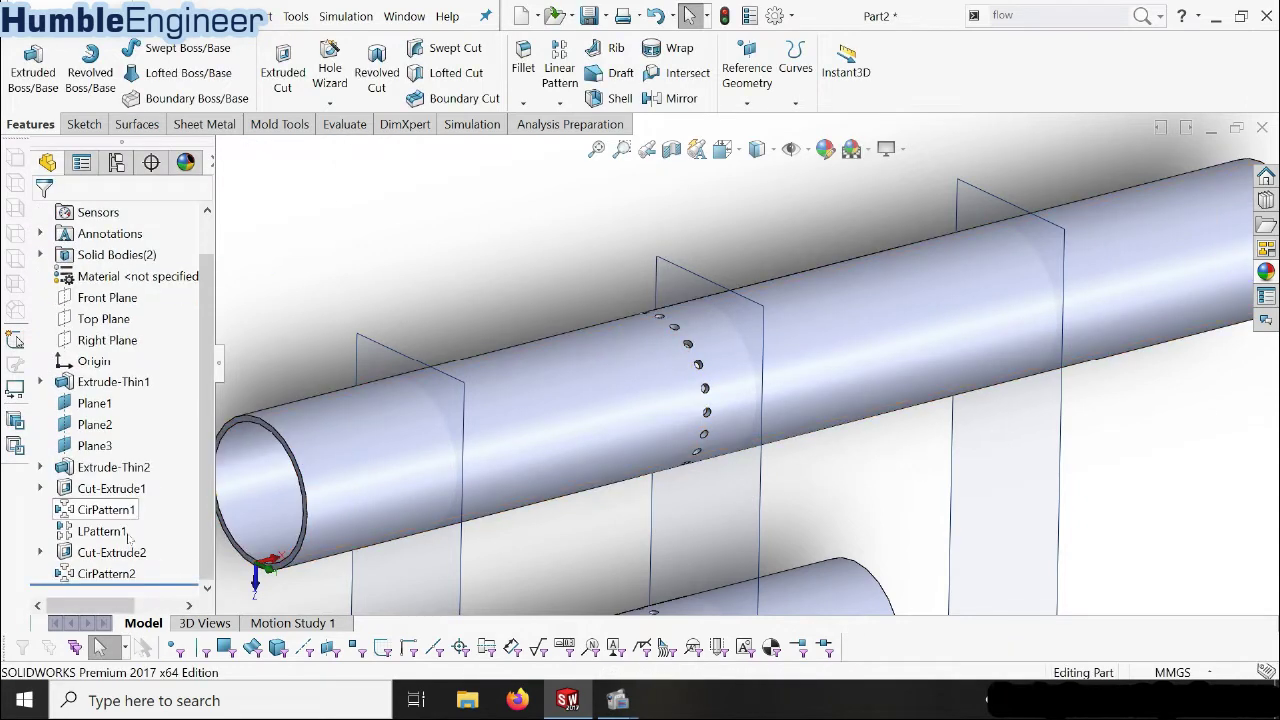
{"action": "left_click", "coordinate": [107, 574]}
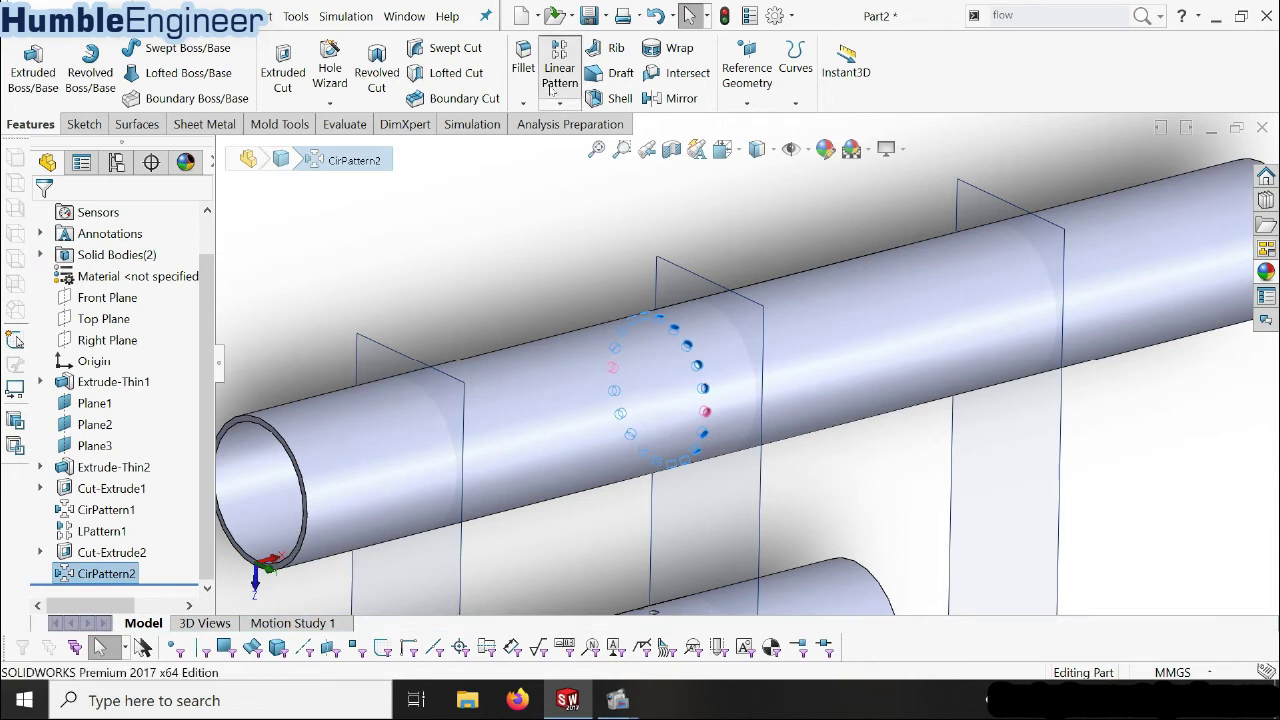
- Linear-pattern the upper pipe's hole ring along its cylindrical face: 9 instances, 10 mm apart
{"action": "left_click", "coordinate": [552, 89]}
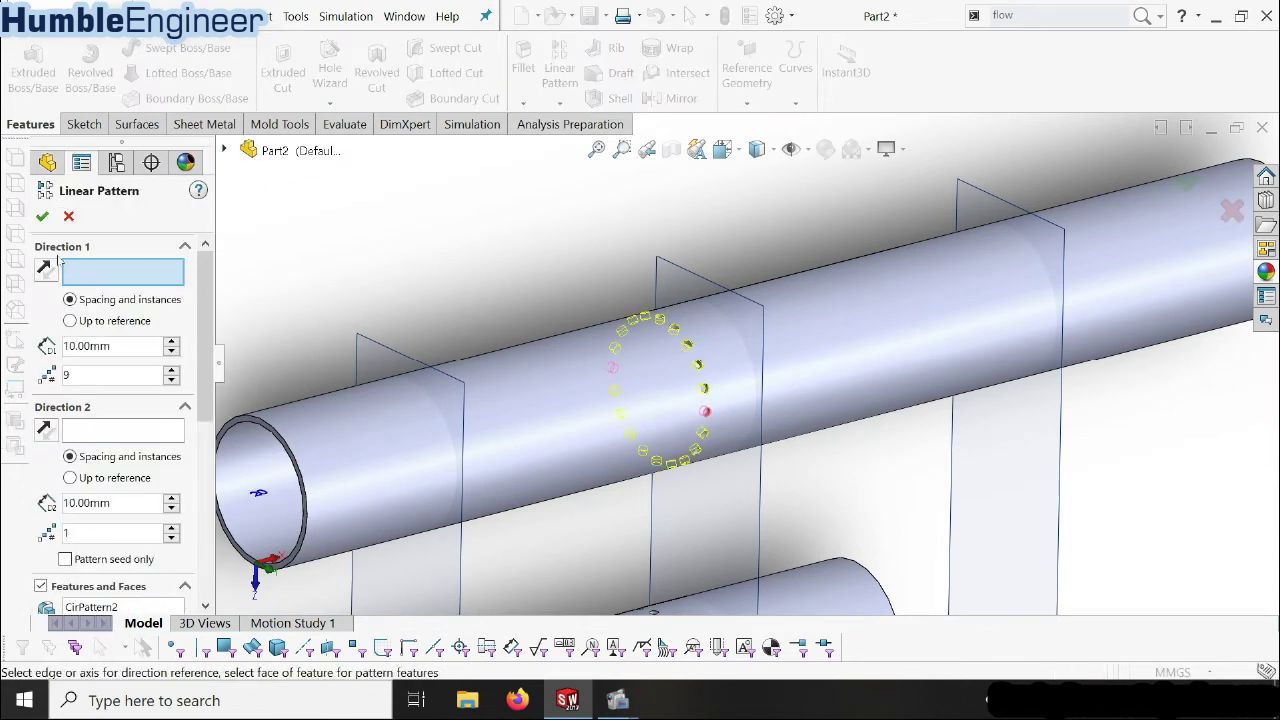
{"action": "left_click", "coordinate": [541, 435]}
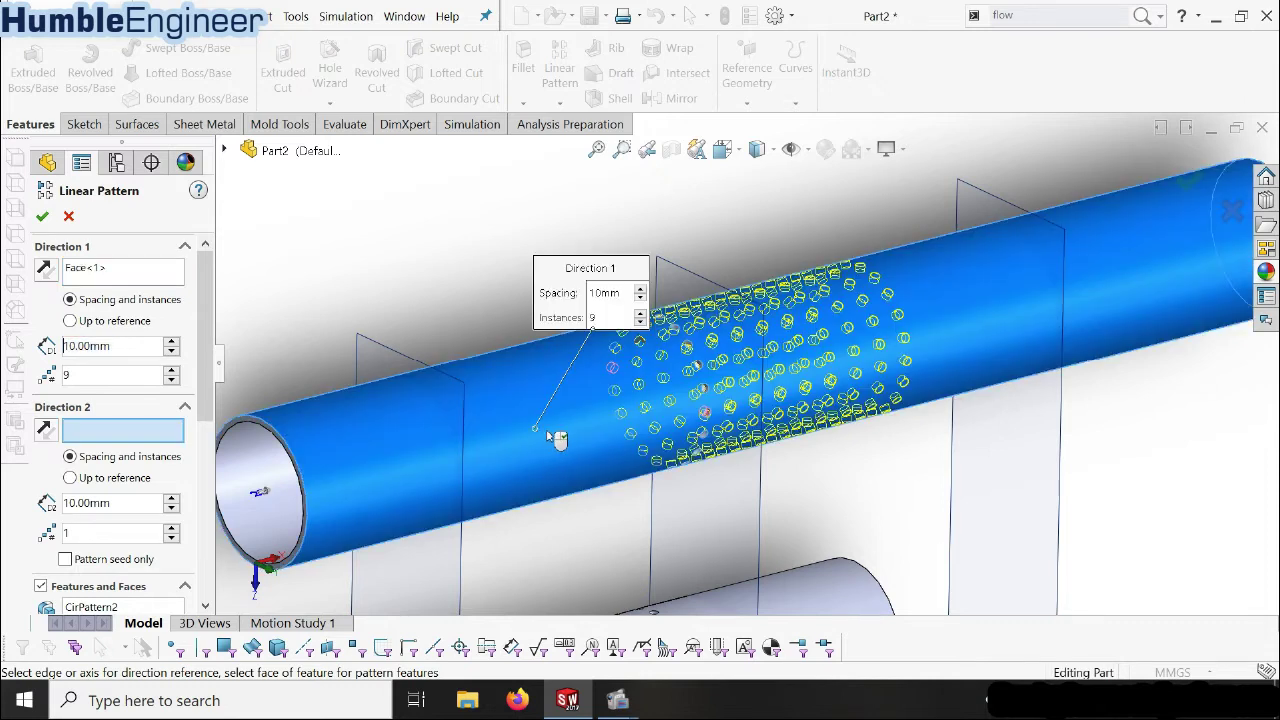
{"action": "key", "text": "z"}
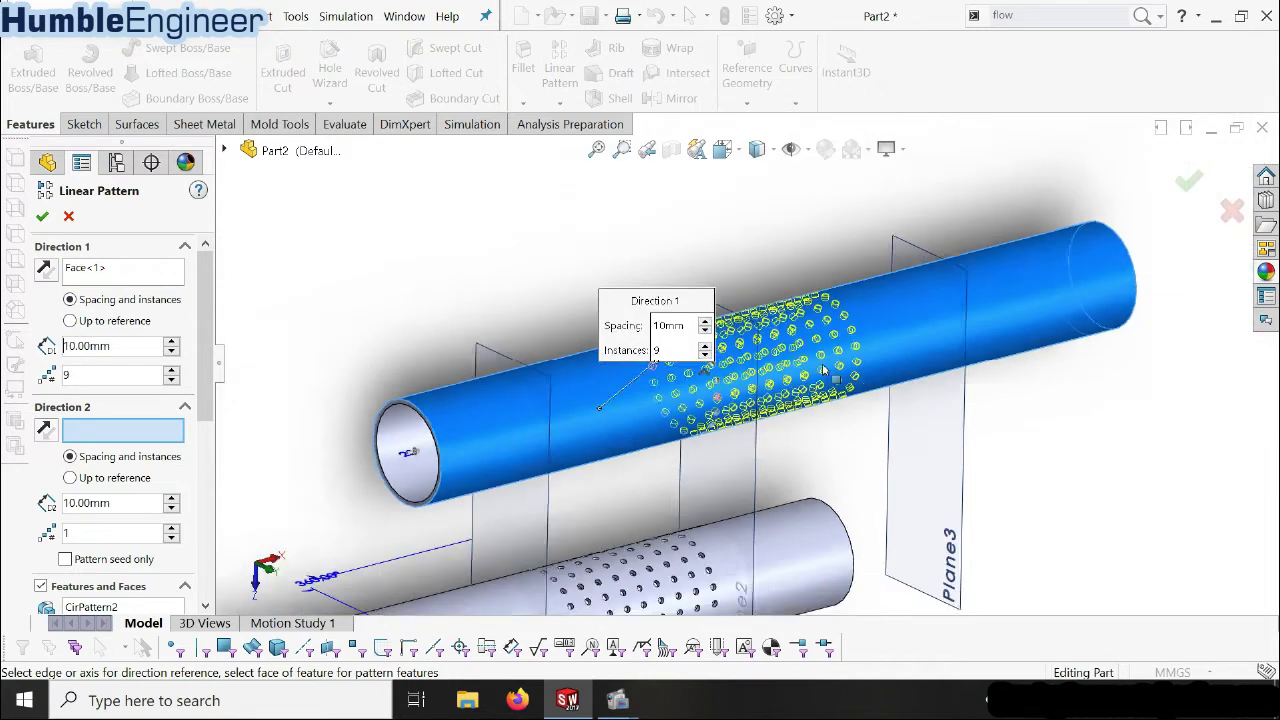
{"action": "mouse_move", "coordinate": [720, 430]}
{"action": "middle_mouse_down"}
{"action": "mouse_move", "coordinate": [625, 316]}
{"action": "mouse_move", "coordinate": [584, 319]}
{"action": "middle_mouse_up"}
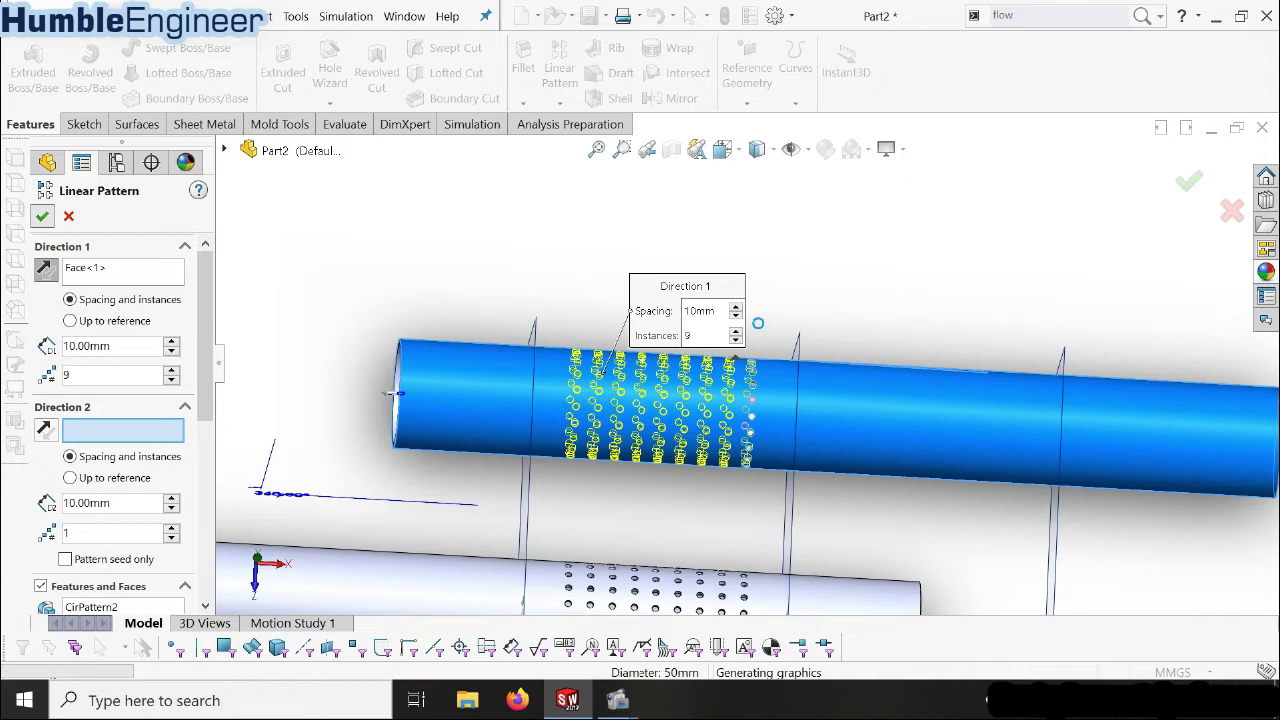
{"action": "scroll", "coordinate": [758, 323], "scroll_direction": "up", "scroll_amount": 1}
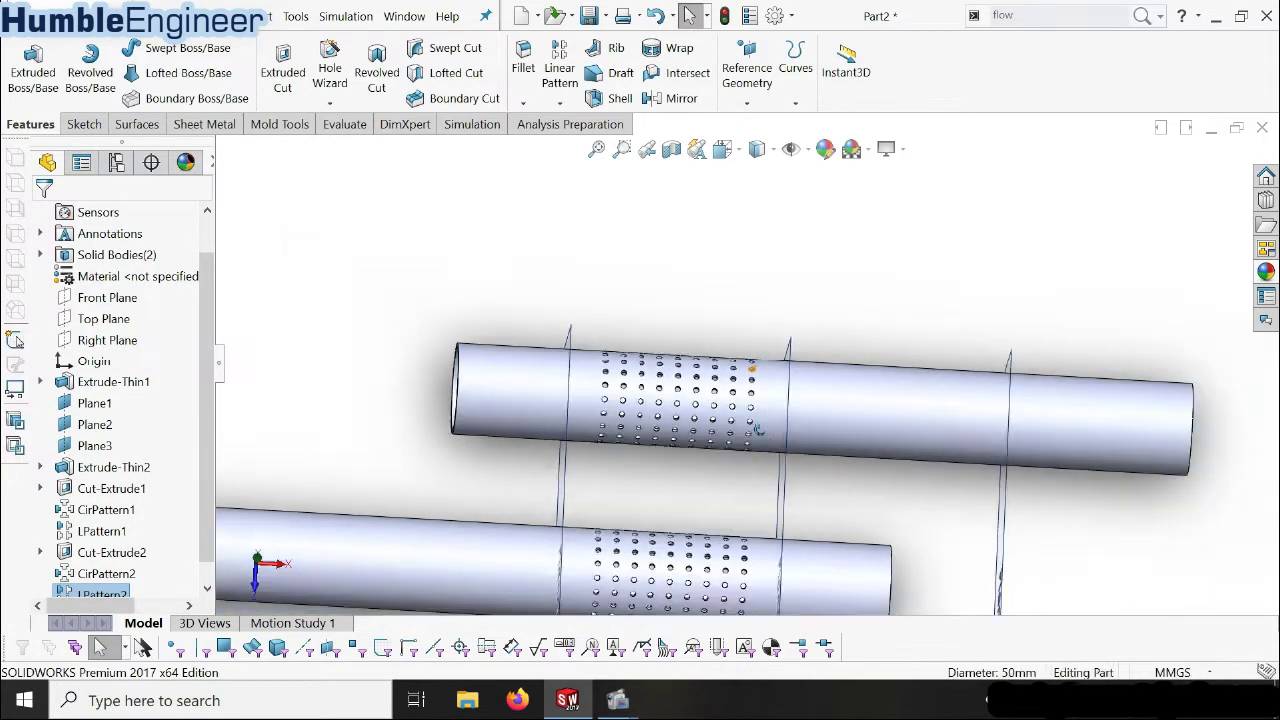
{"action": "middle_click_drag", "start_coordinate": [757, 429], "coordinate": [698, 356]}
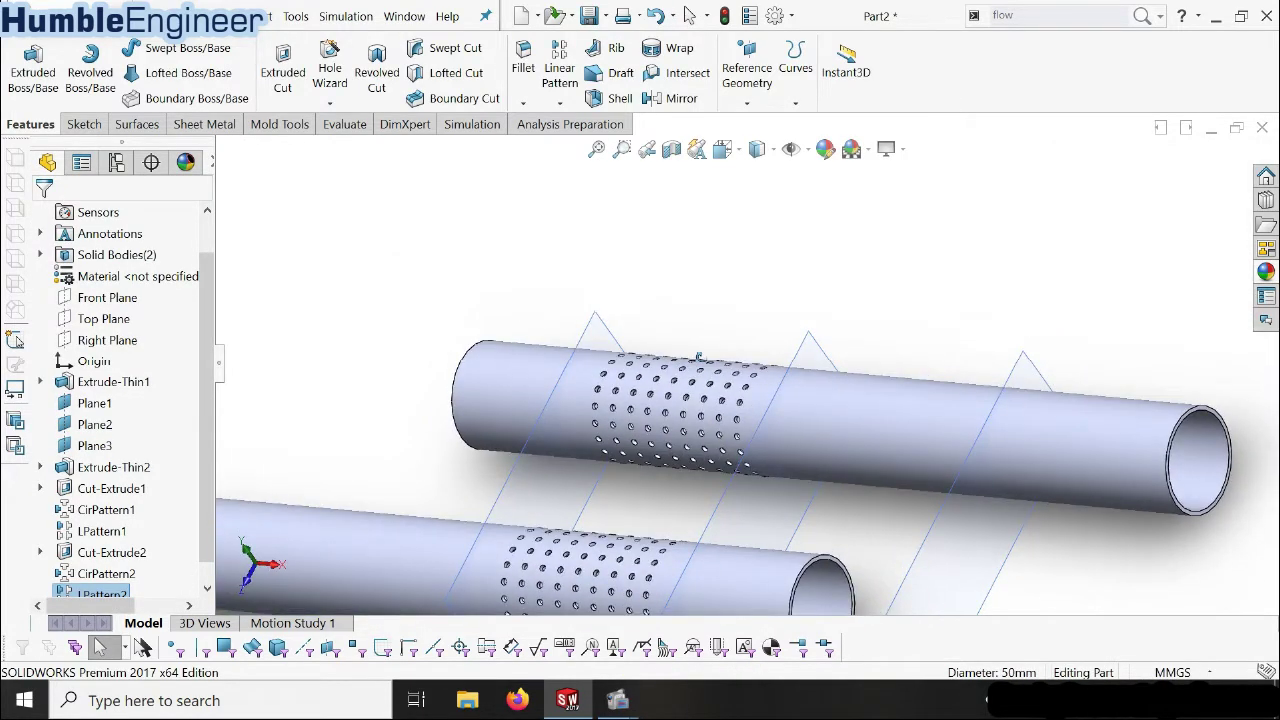
{"action": "scroll", "coordinate": [699, 362], "scroll_direction": "up", "scroll_amount": 2}
{"action": "scroll", "coordinate": [701, 372], "scroll_direction": "up", "scroll_amount": 2}
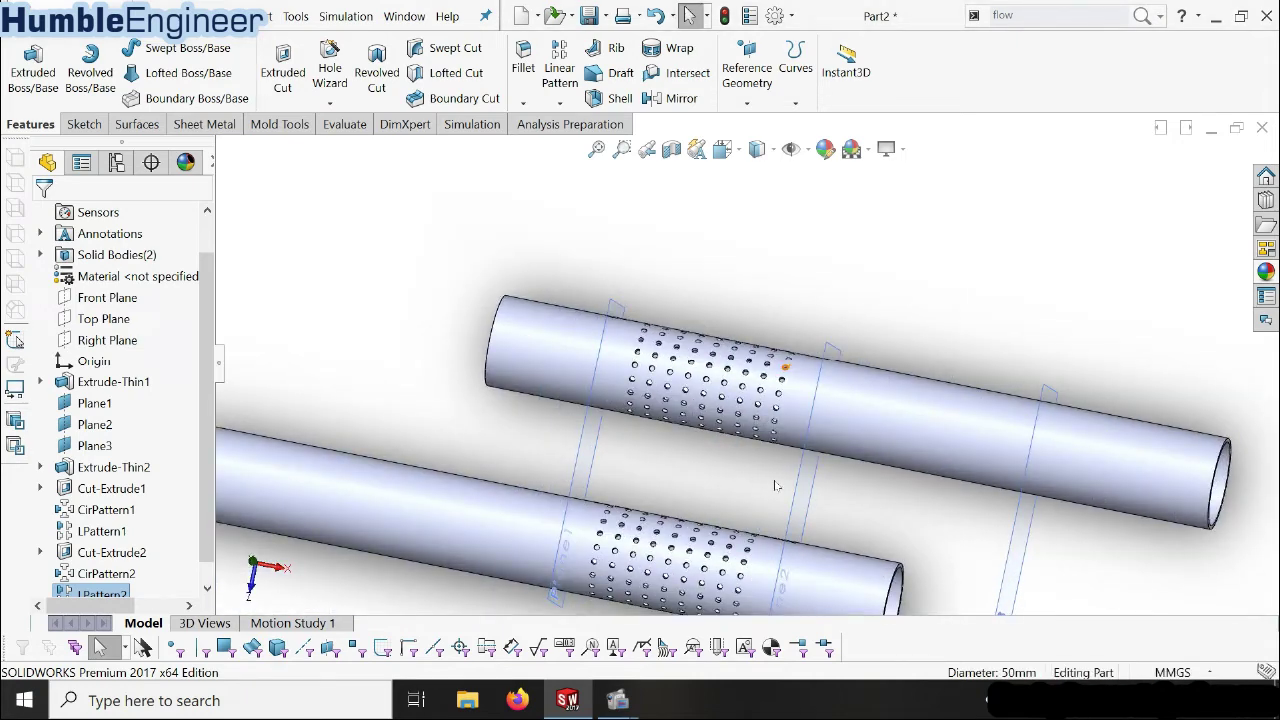
{"action": "scroll", "coordinate": [711, 441], "scroll_direction": "down", "scroll_amount": 5}
{"action": "mouse_move", "coordinate": [692, 416]}
{"action": "middle_mouse_down"}
{"action": "mouse_move", "coordinate": [733, 331]}
{"action": "mouse_move", "coordinate": [742, 527]}
{"action": "mouse_move", "coordinate": [770, 570]}
{"action": "middle_mouse_up"}
{"action": "scroll", "coordinate": [742, 527], "scroll_direction": "down", "scroll_amount": 3}
{"action": "scroll", "coordinate": [740, 400], "scroll_direction": "up", "scroll_amount": 3}
{"action": "scroll", "coordinate": [740, 373], "scroll_direction": "down", "scroll_amount": 1}
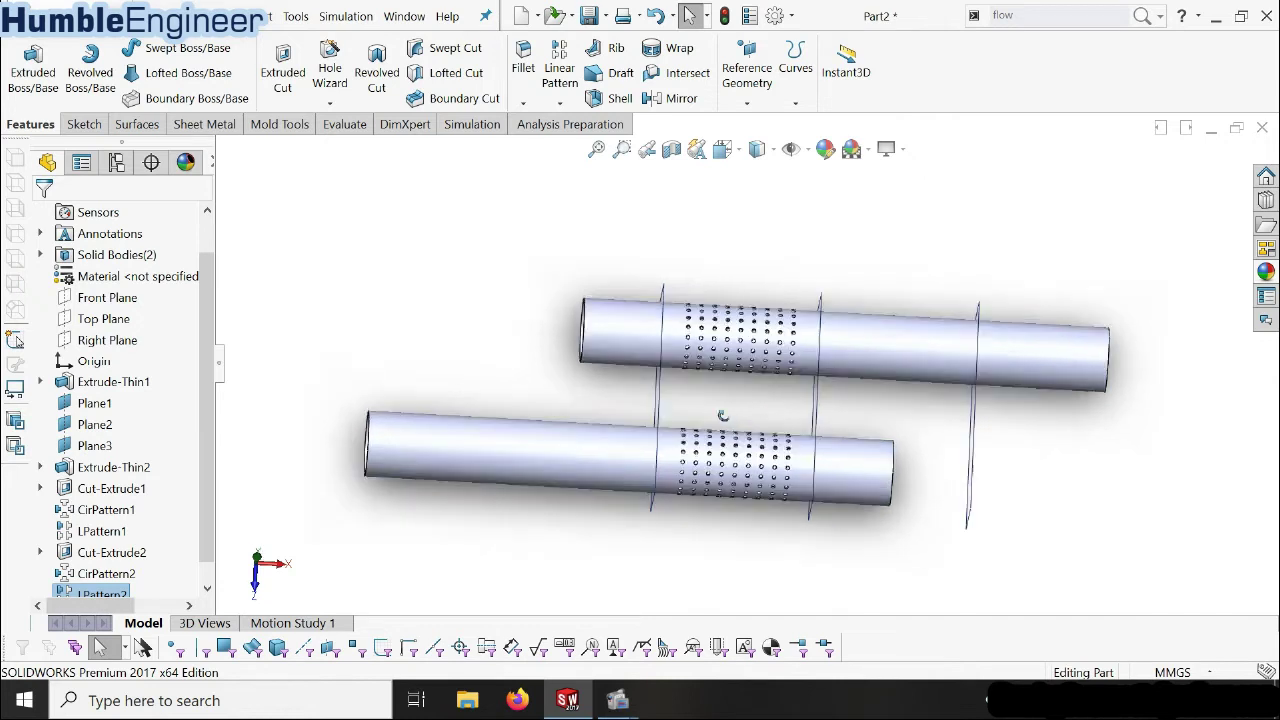
{"action": "middle_click_drag", "start_coordinate": [570, 406], "coordinate": [723, 409]}
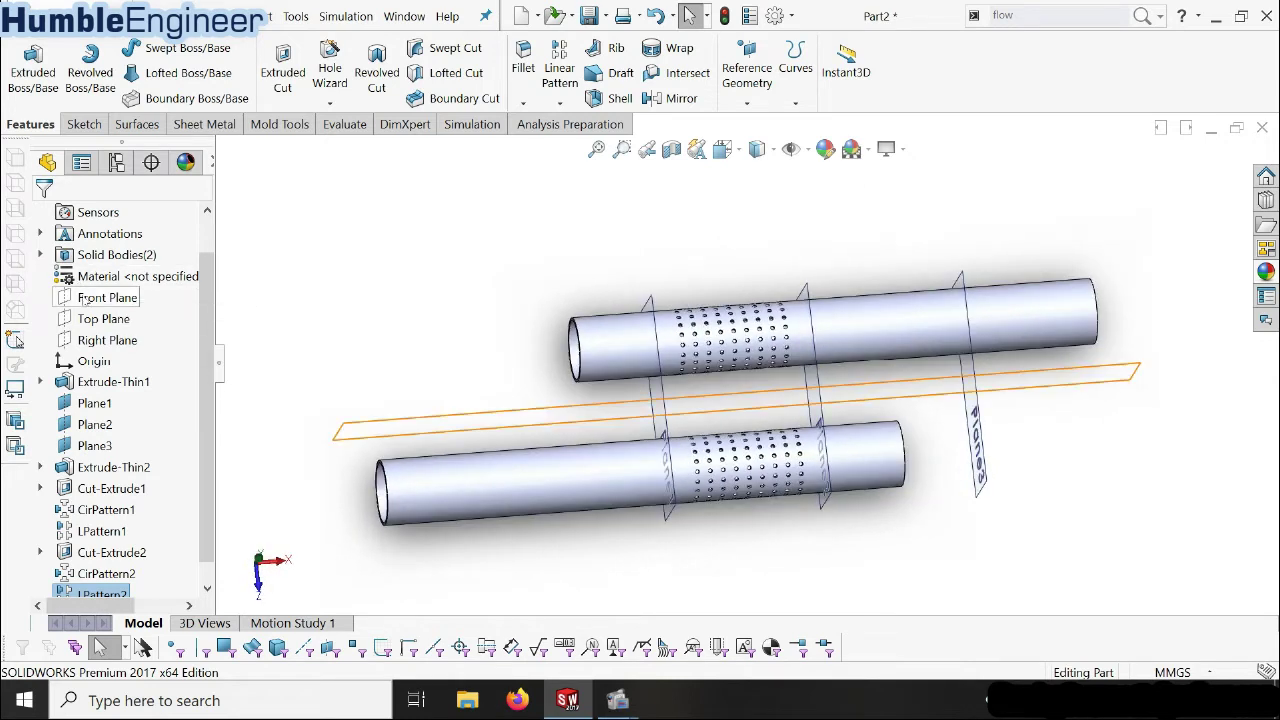
- Start Sketch5 on the Right Plane and view it normal to
{"action": "left_click", "coordinate": [105, 345]}
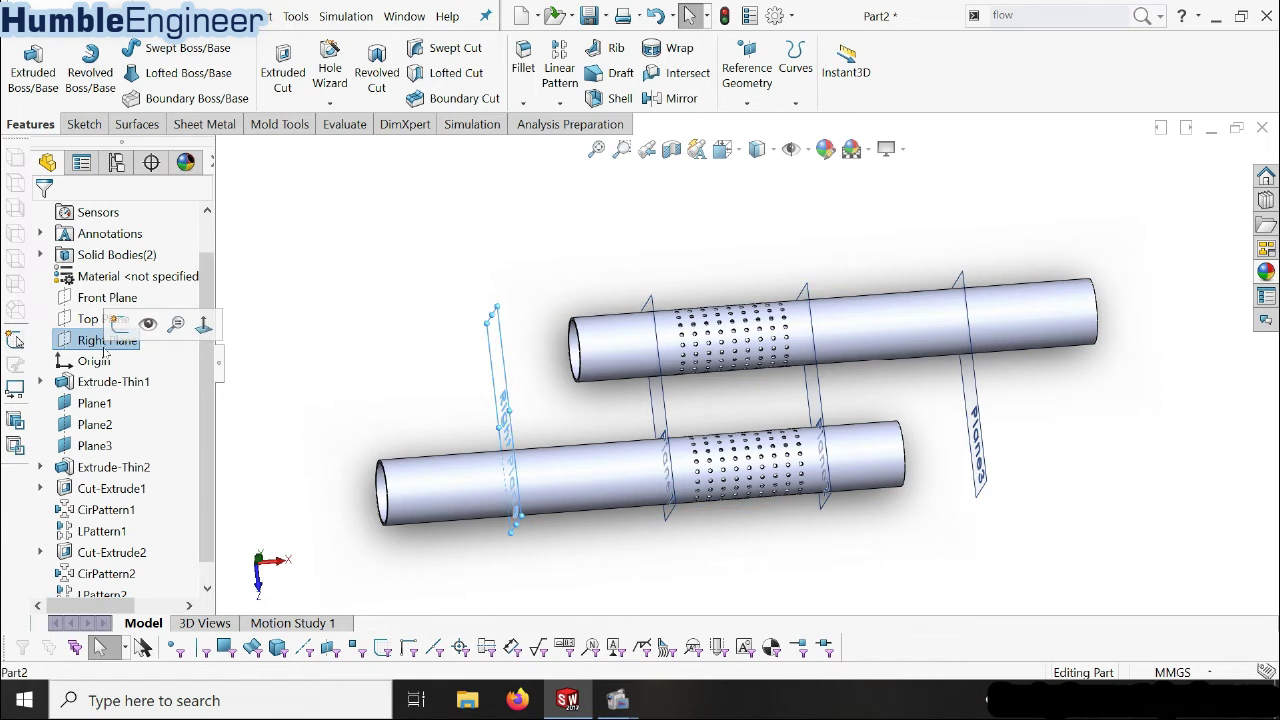
{"action": "left_click", "coordinate": [118, 323]}
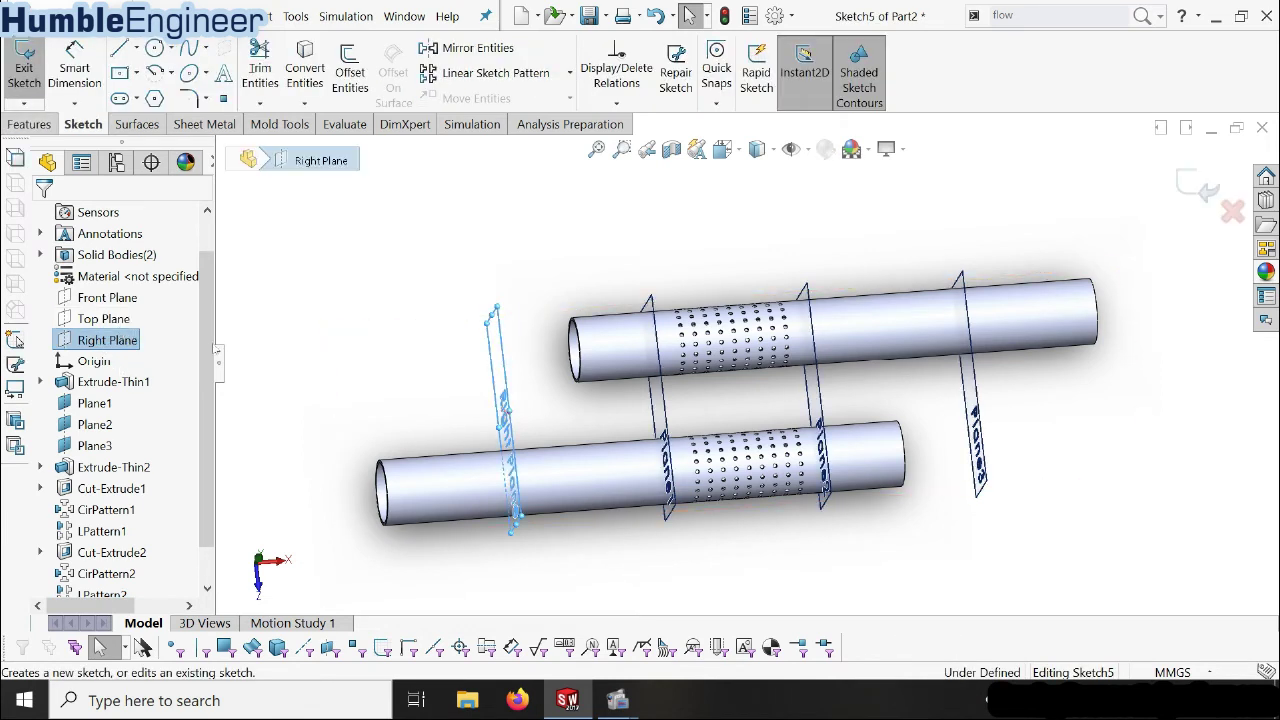
{"action": "scroll", "coordinate": [160, 400], "scroll_direction": "down", "scroll_amount": 1}
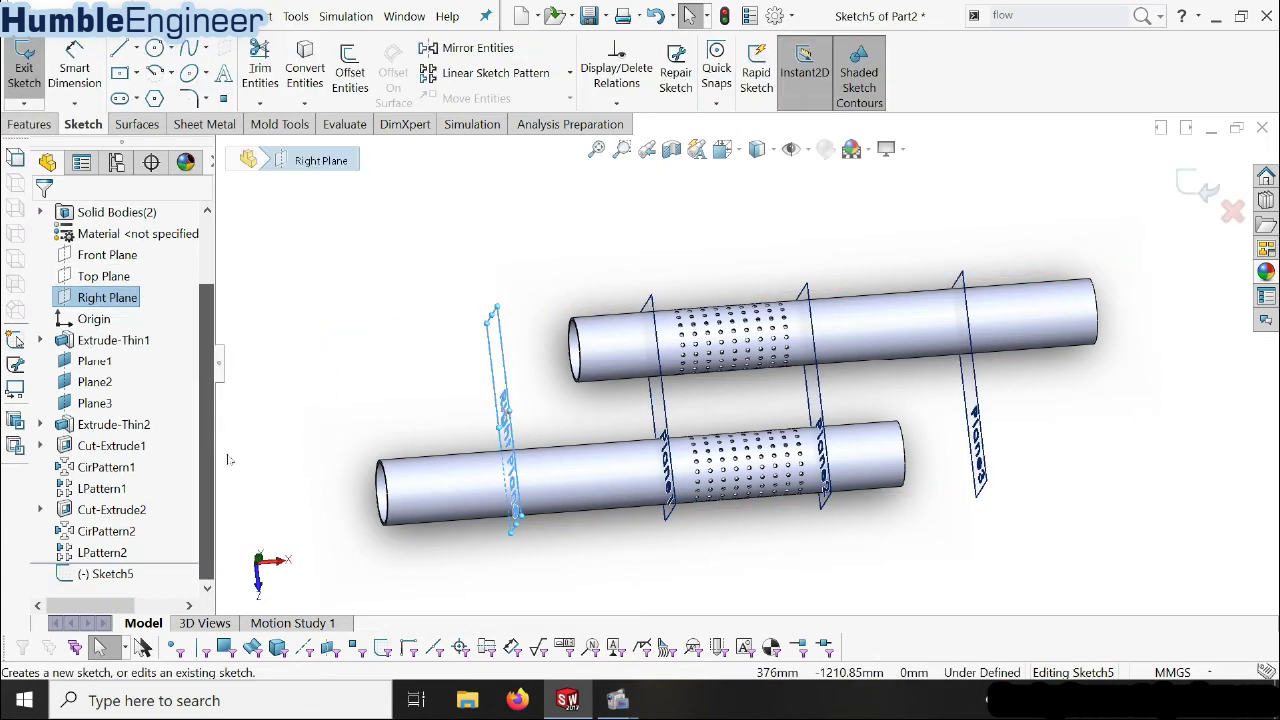
{"action": "left_click", "coordinate": [112, 575]}
{"action": "left_click", "coordinate": [150, 545]}
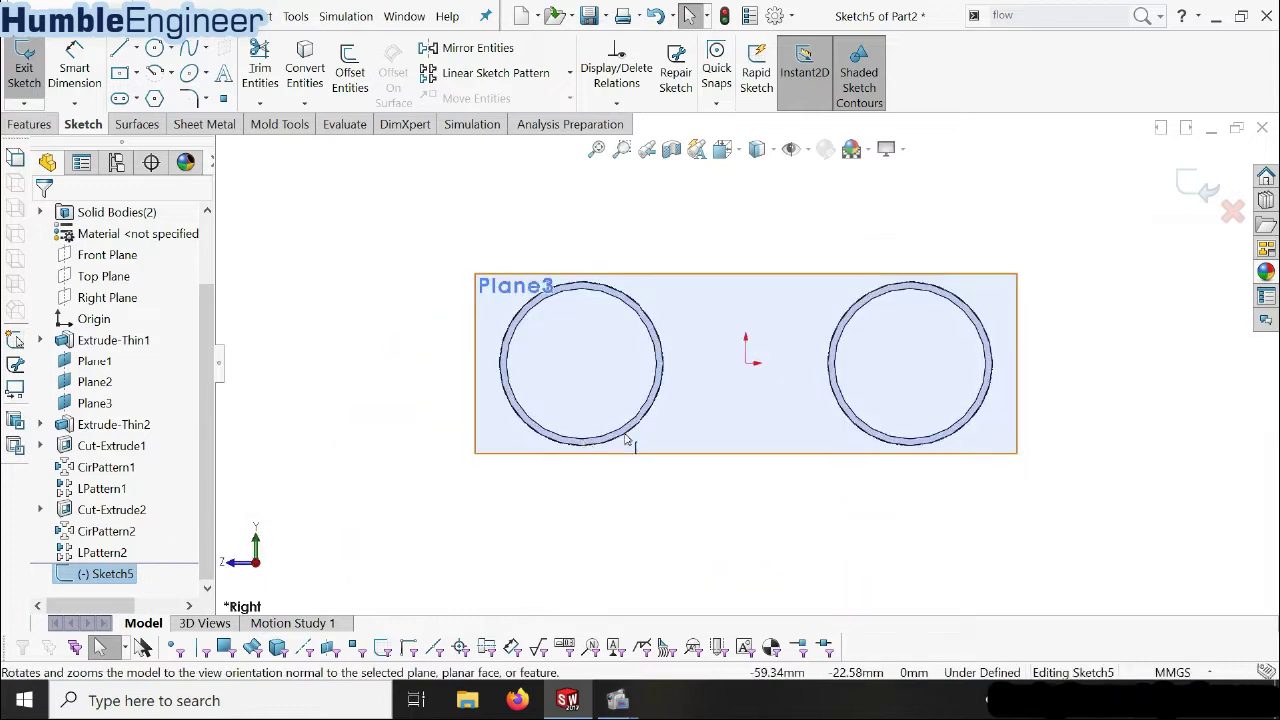
- Draw an ellipse centred on the origin that encloses both pipes
{"action": "left_click", "coordinate": [189, 73]}
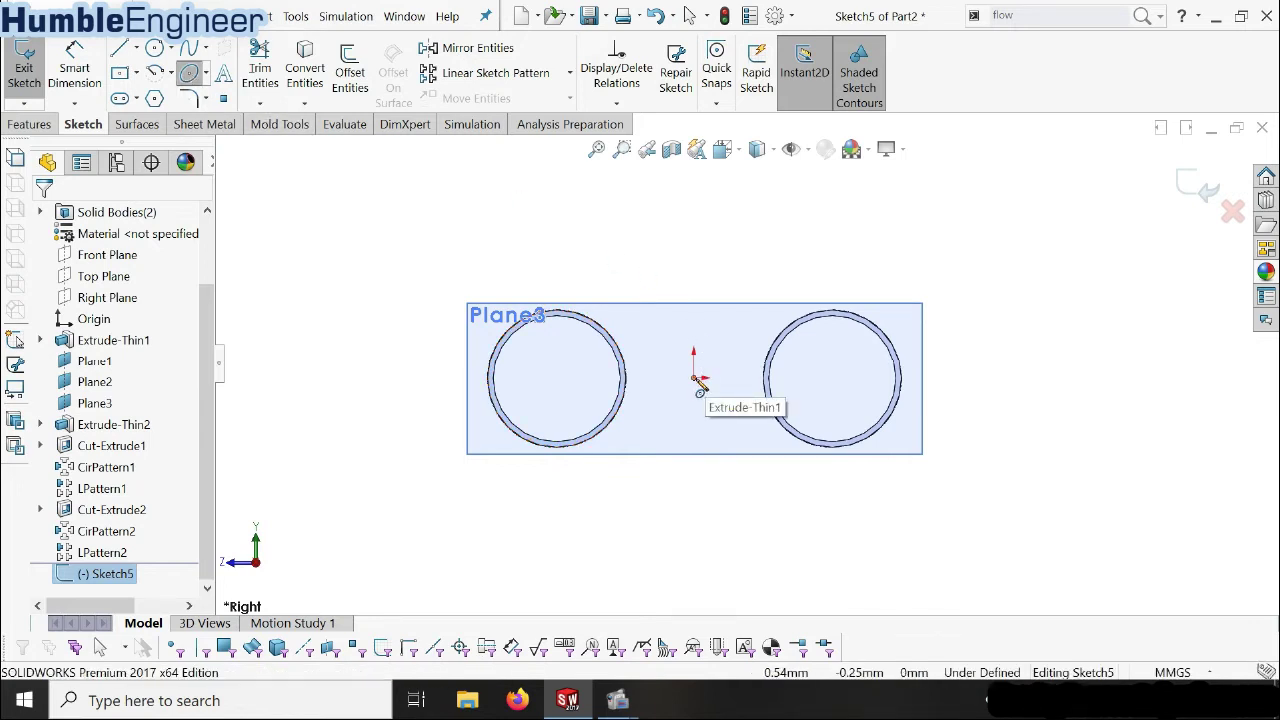
{"action": "left_click", "coordinate": [695, 378]}
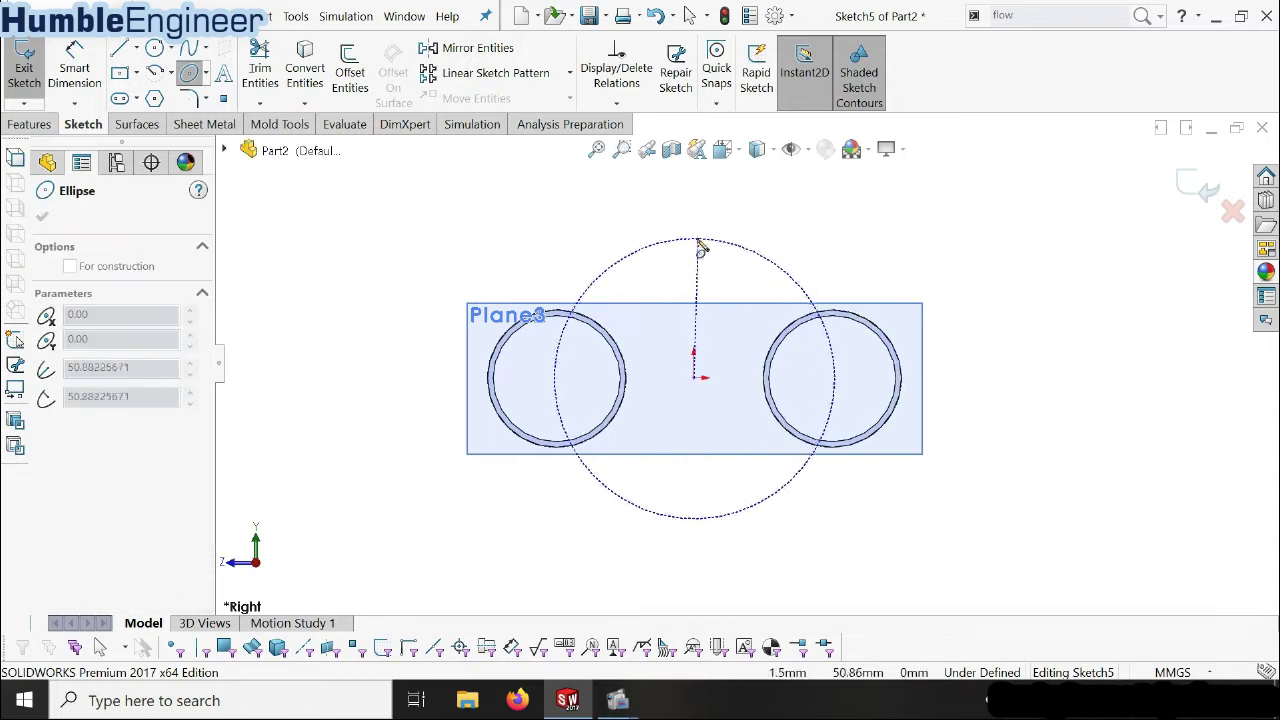
{"action": "left_click", "coordinate": [697, 234]}
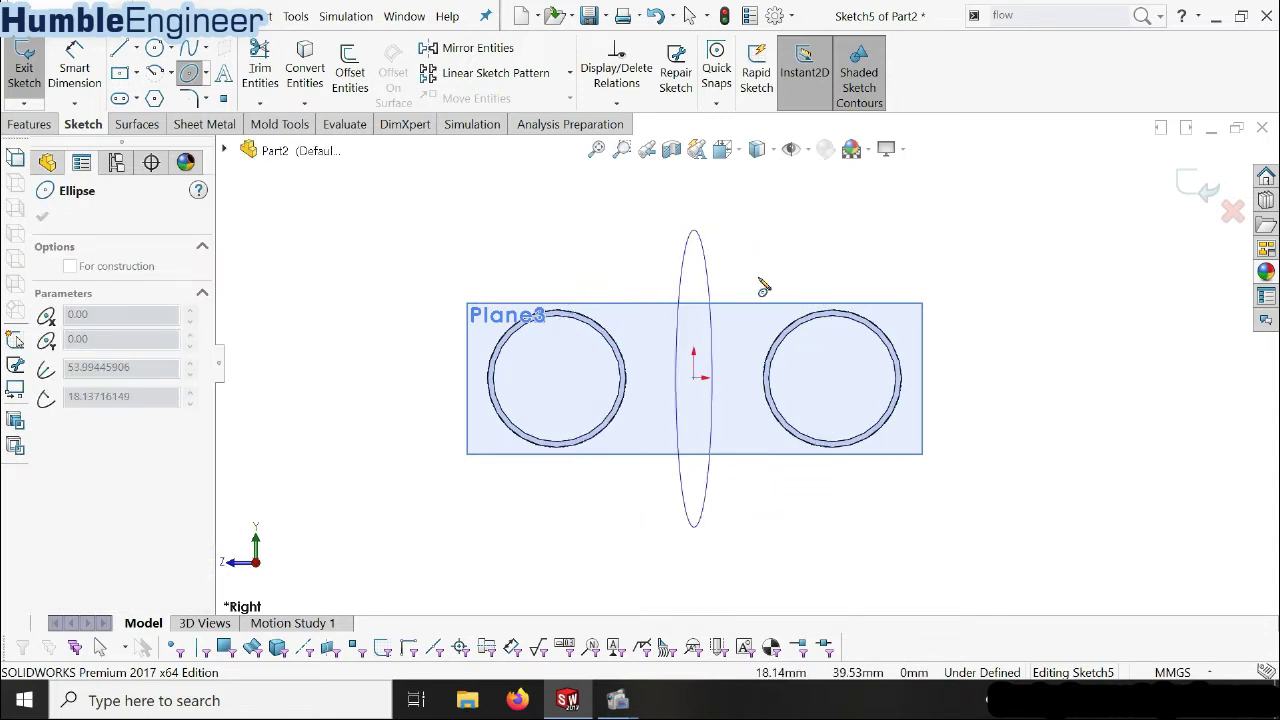
{"action": "left_click", "coordinate": [1002, 380]}
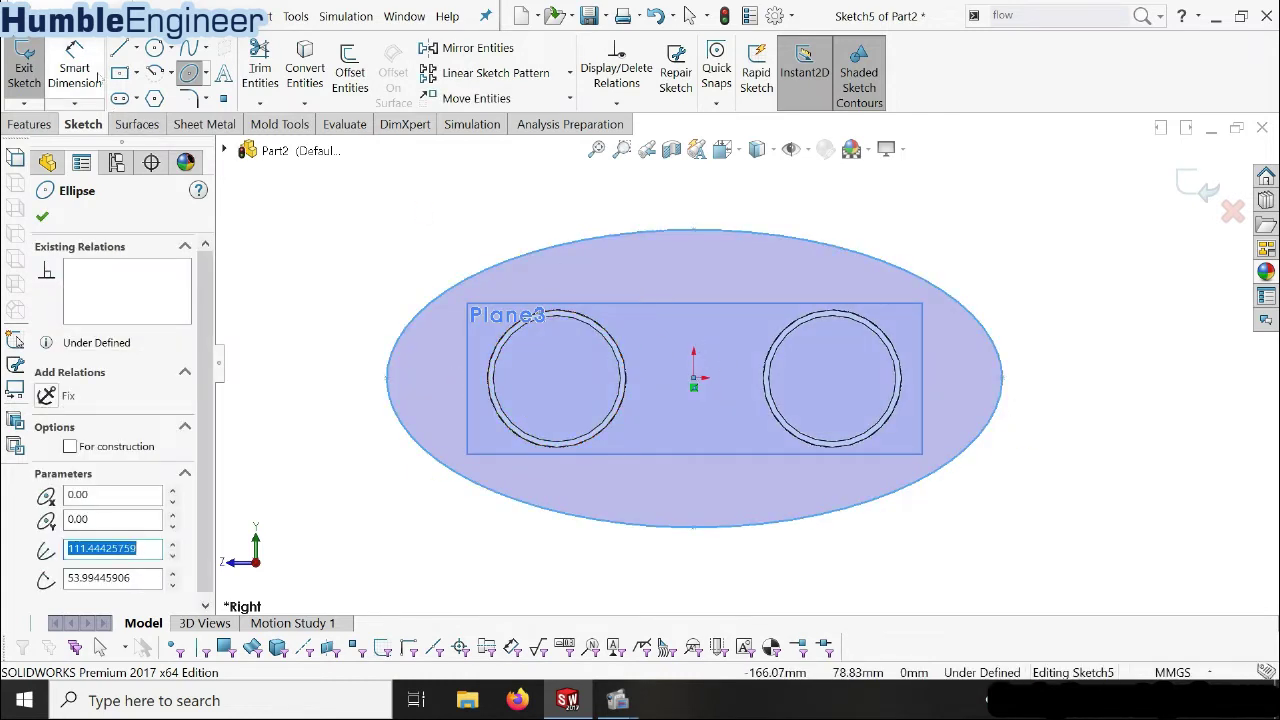
- Dimension the ellipse 100 mm tall and 200 mm wide
{"action": "left_click", "coordinate": [76, 62]}
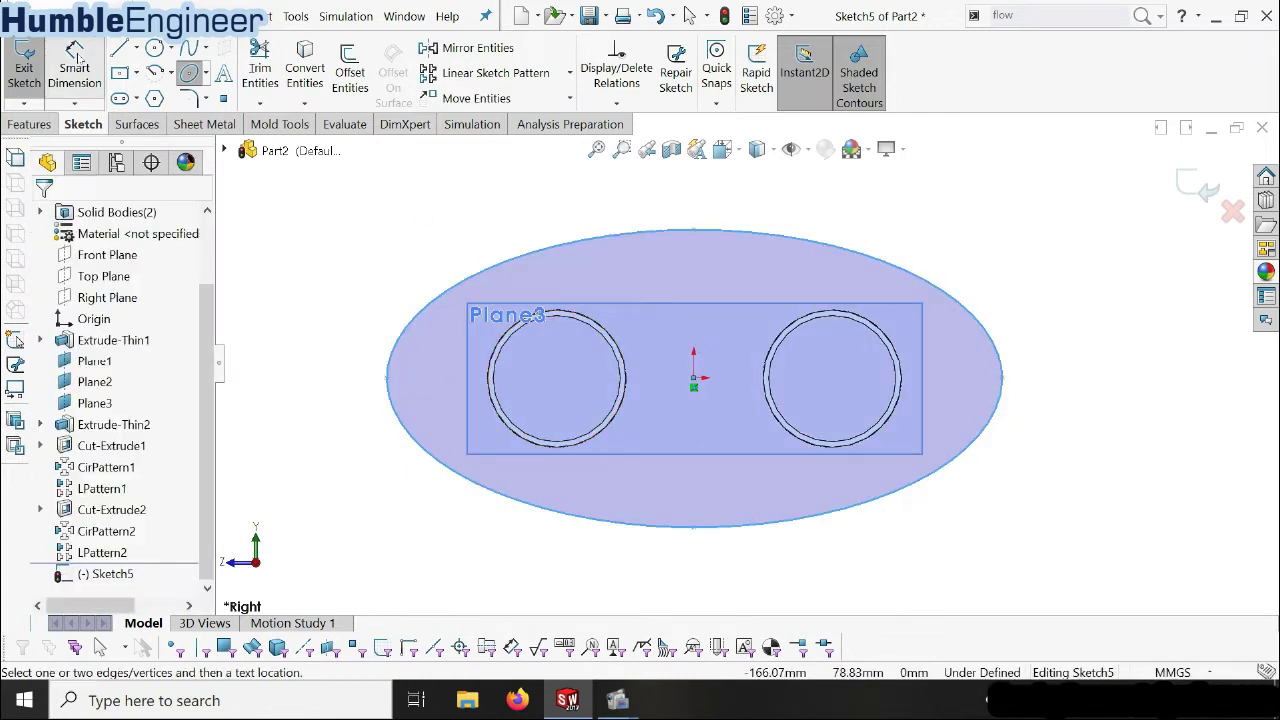
{"action": "left_click", "coordinate": [695, 233]}
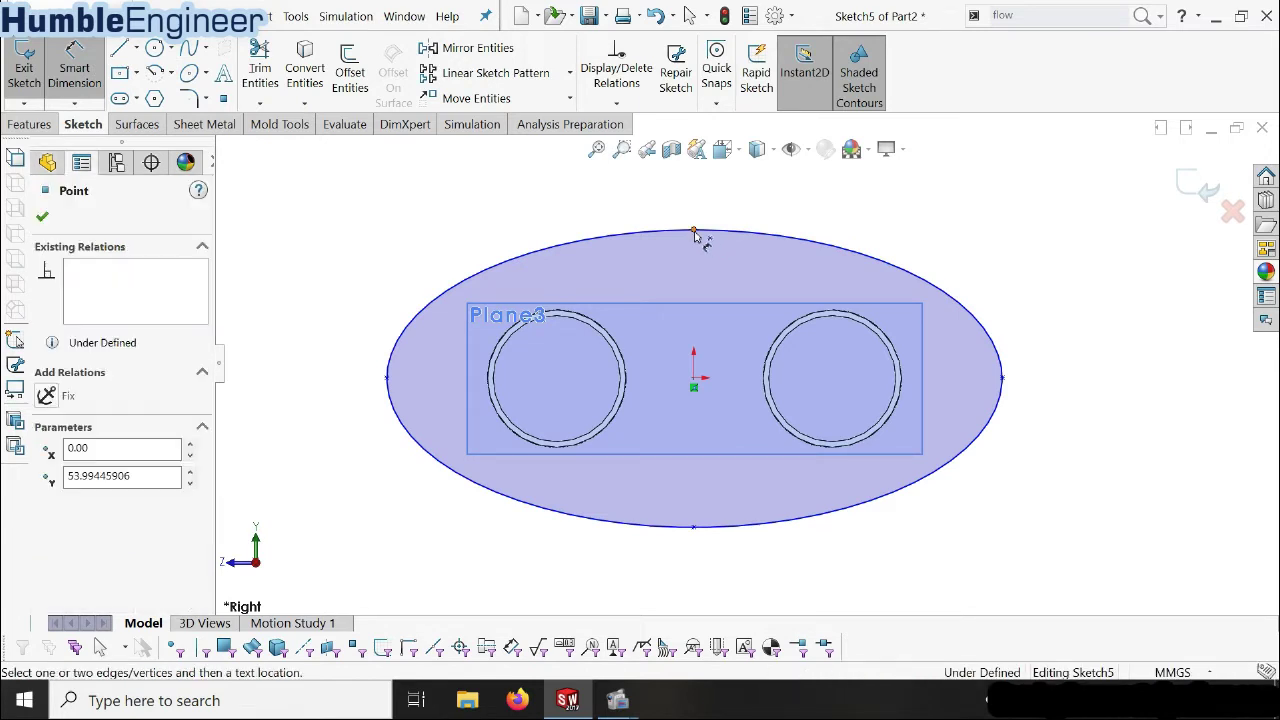
{"action": "left_click", "coordinate": [694, 528]}
{"action": "left_click", "coordinate": [1105, 380]}
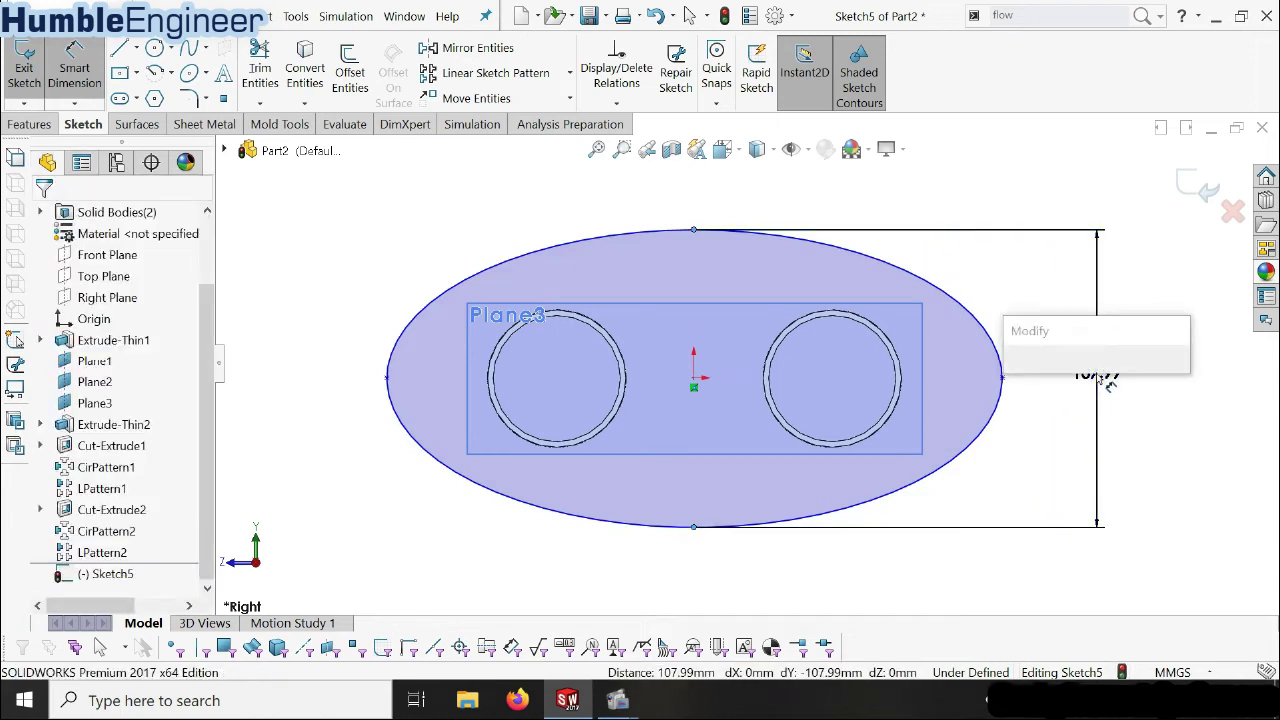
{"action": "type", "text": "100"}
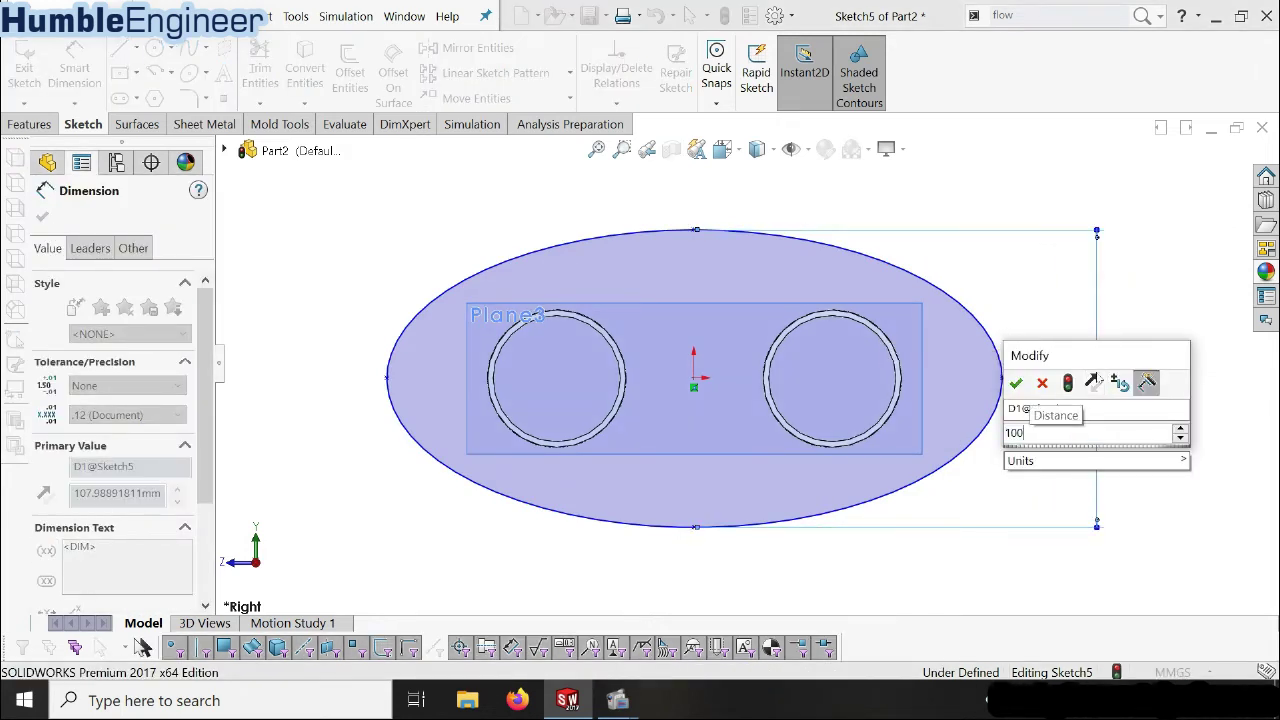
{"action": "key", "text": "Return"}
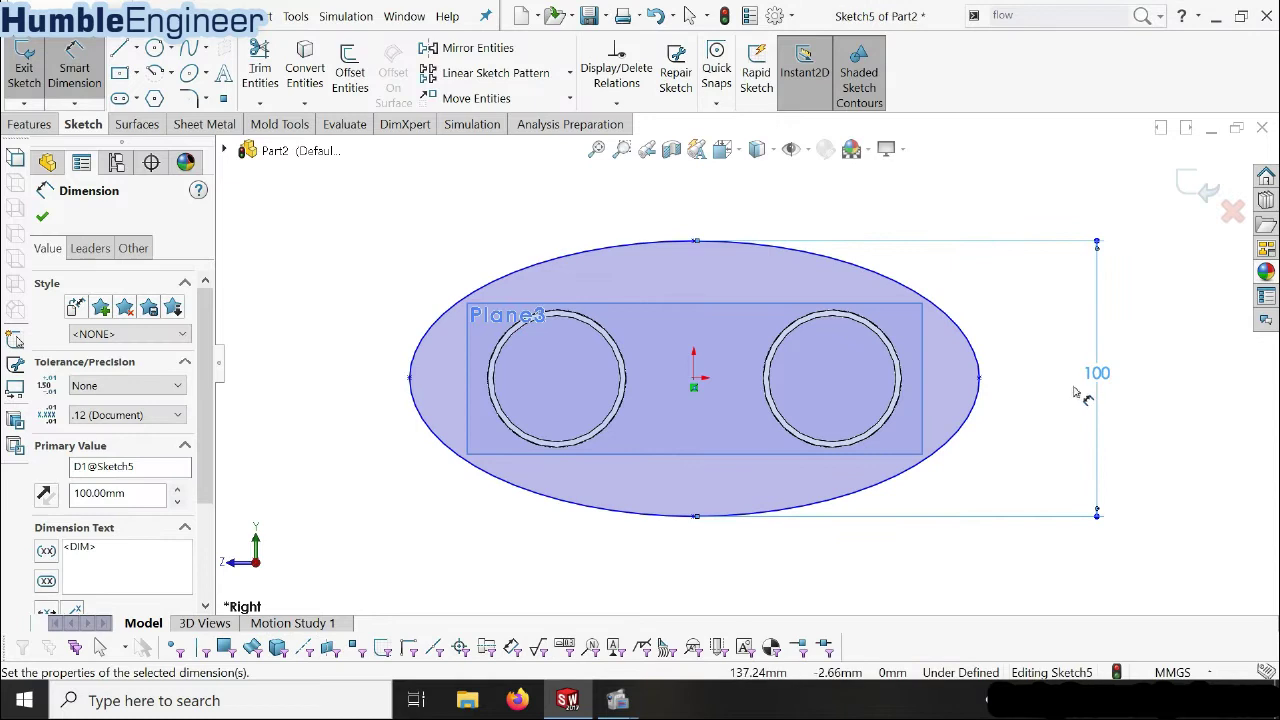
{"action": "left_click", "coordinate": [979, 379]}
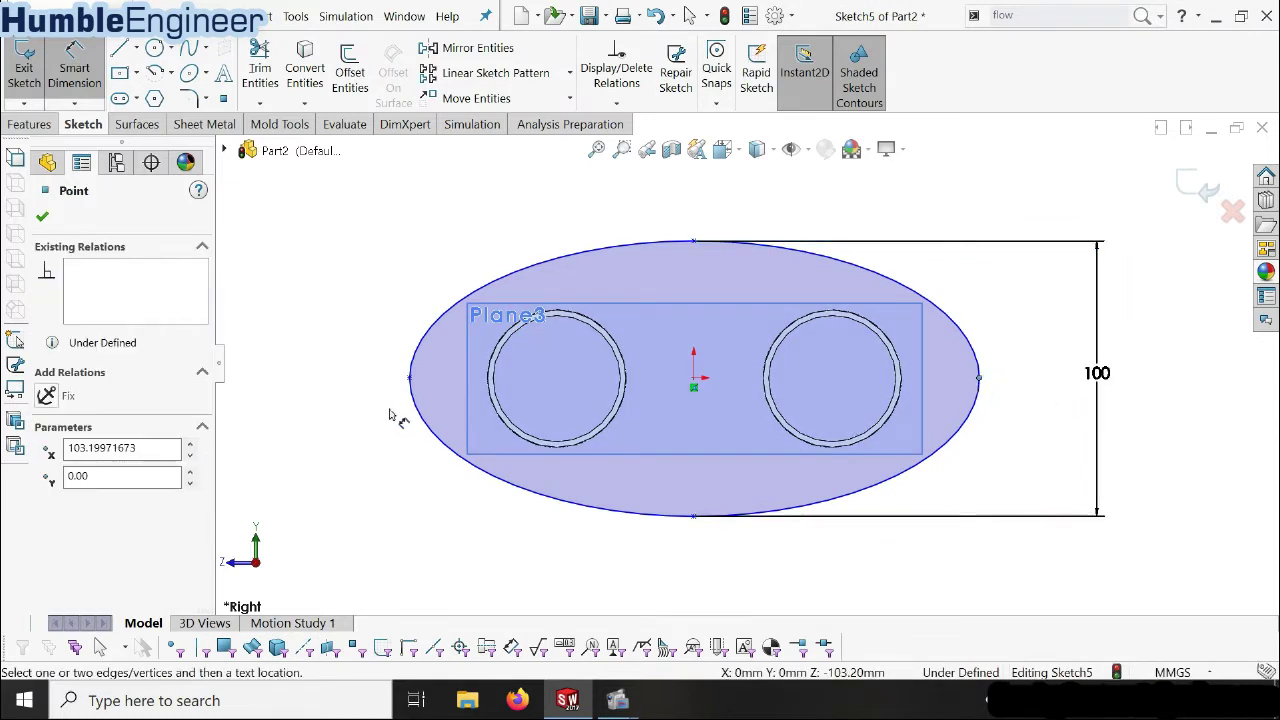
{"action": "left_click", "coordinate": [410, 379]}
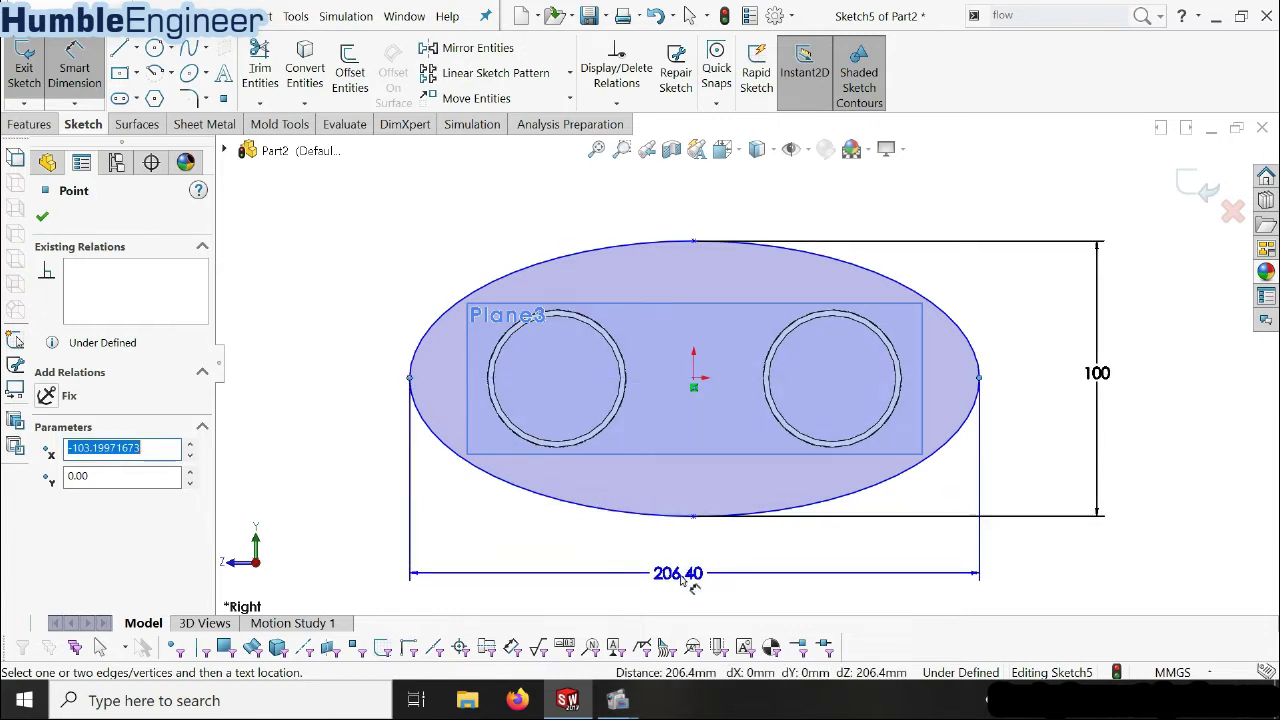
{"action": "left_click", "coordinate": [699, 590]}
{"action": "type", "text": "200"}
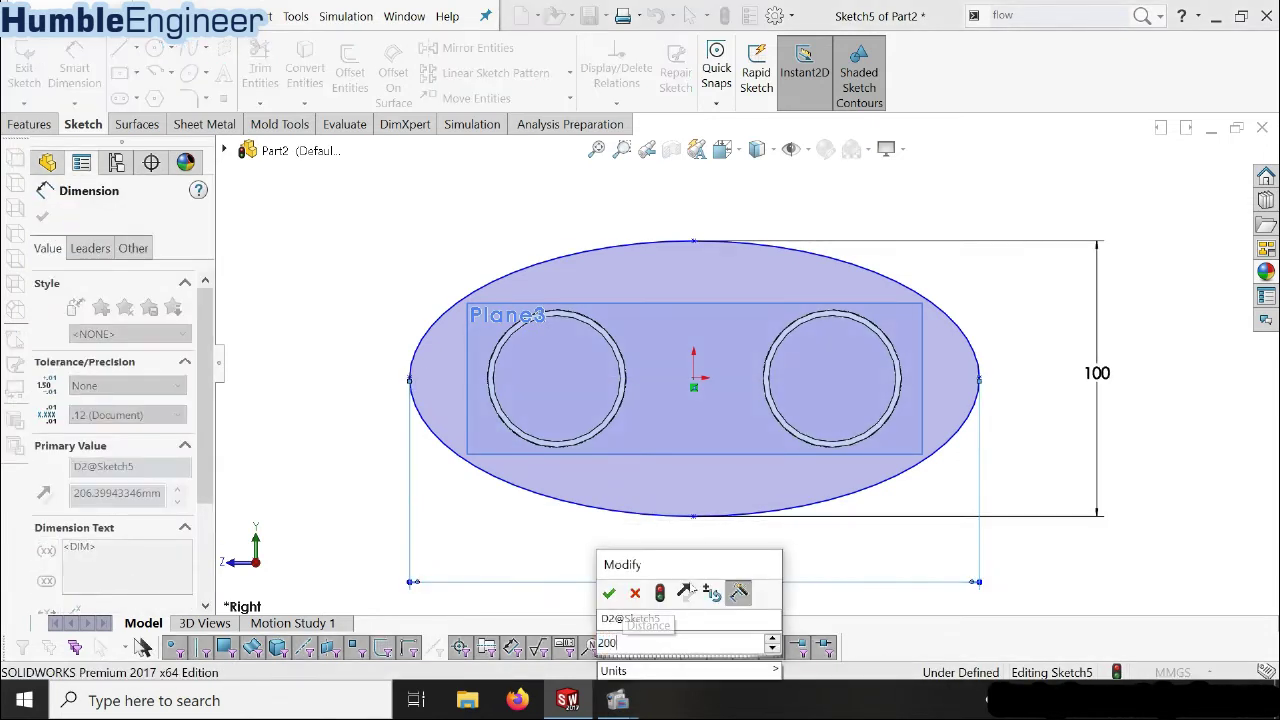
{"action": "key", "text": "Return"}
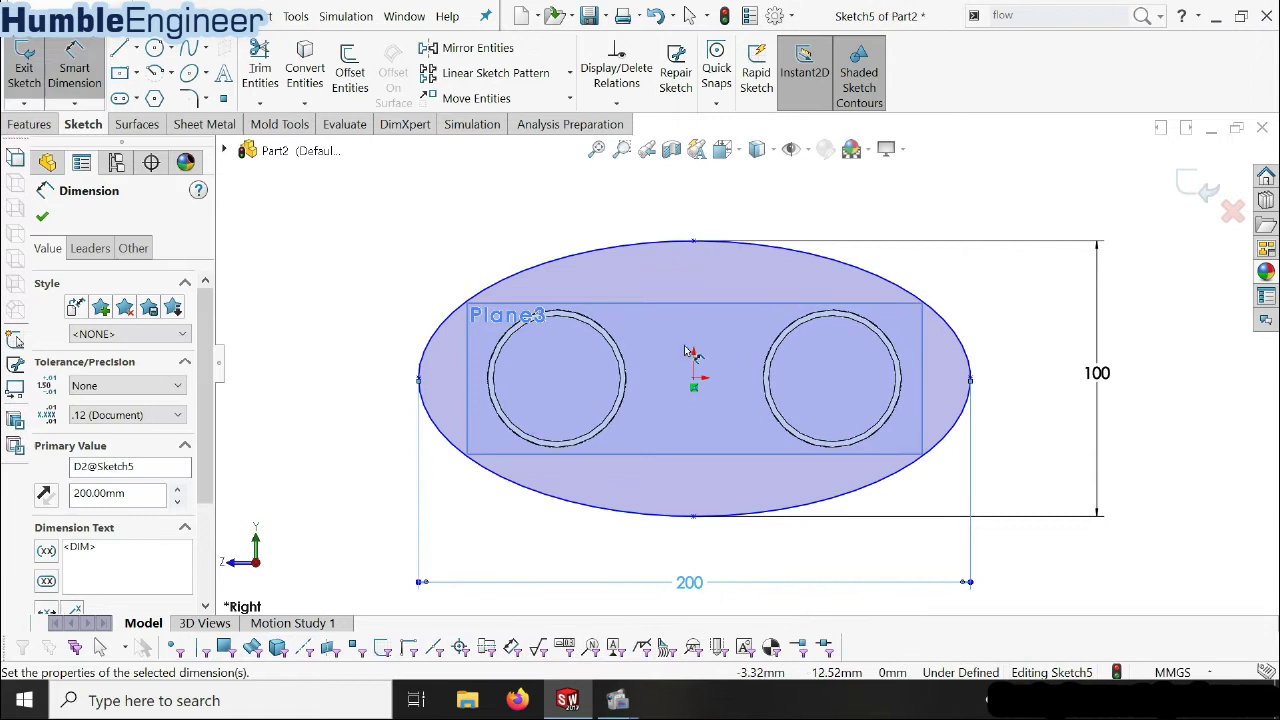
{"action": "left_click", "coordinate": [44, 215]}
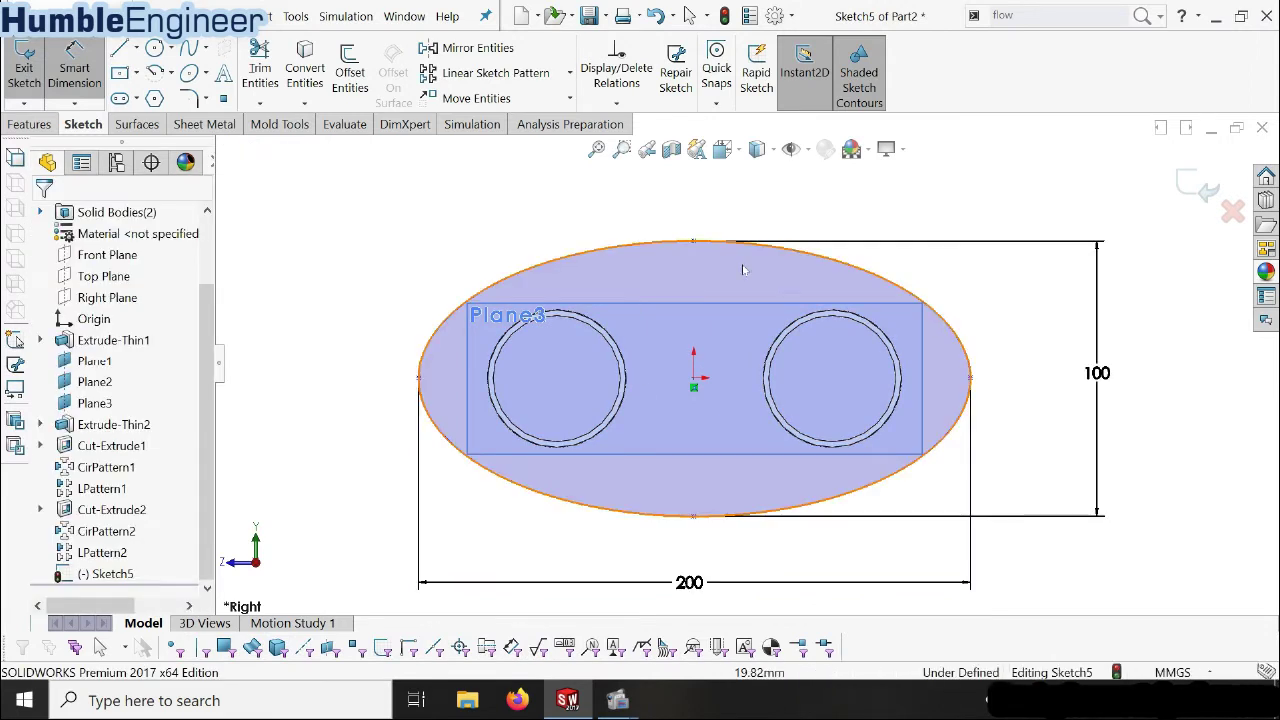
- Make the ellipse's right end point horizontal with the origin to fully define the sketch
{"action": "key", "text": "Escape"}
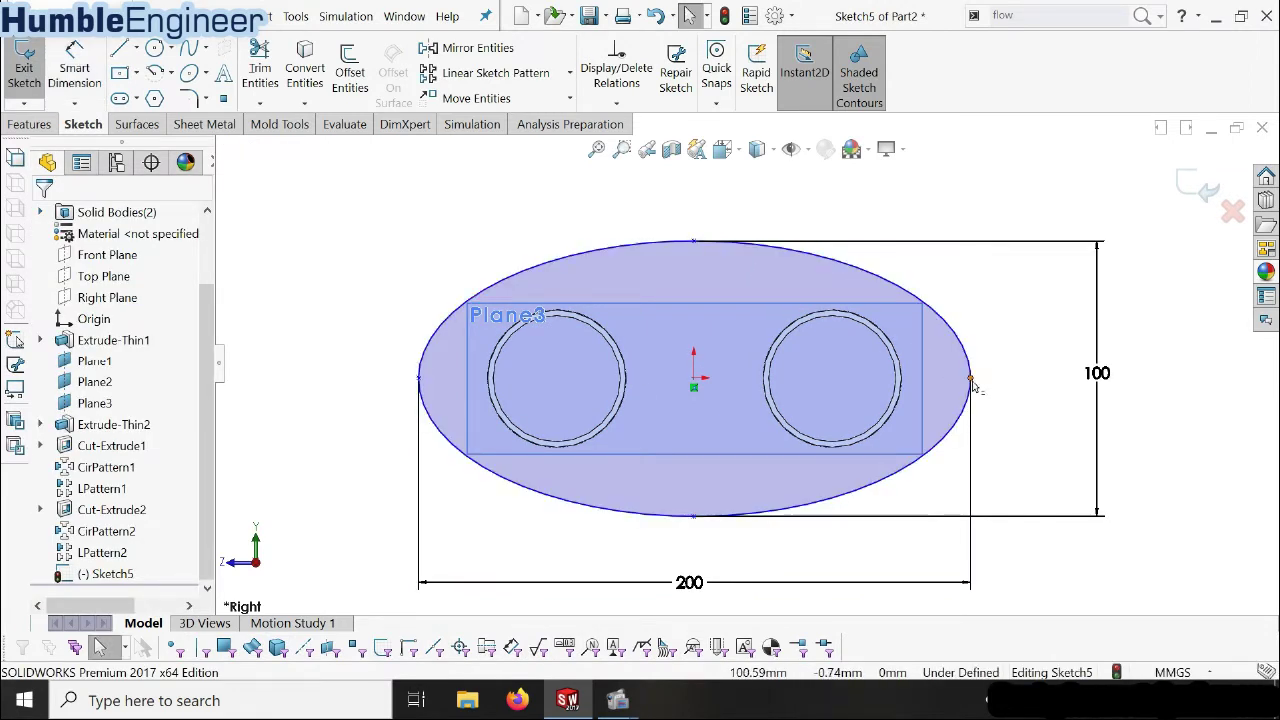
{"action": "left_click", "coordinate": [971, 381]}
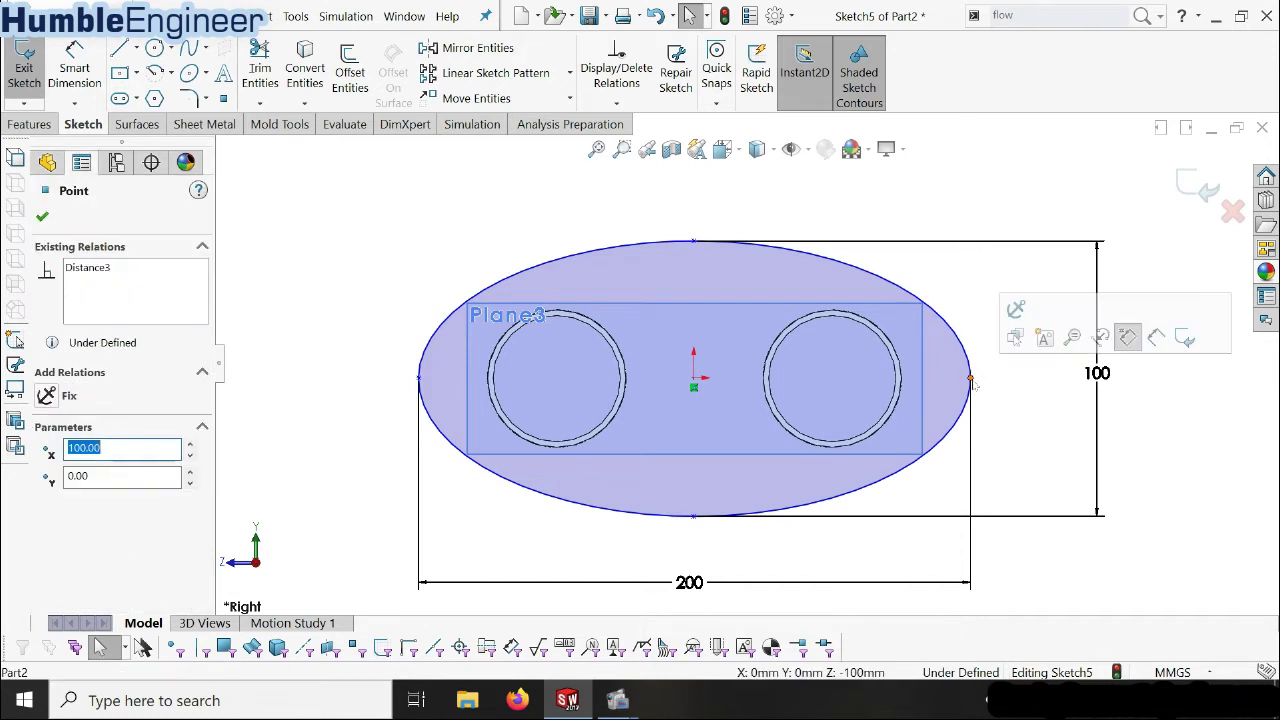
{"action": "left_click", "coordinate": [697, 382], "text": "ctrl"}
{"action": "left_click", "coordinate": [47, 477]}
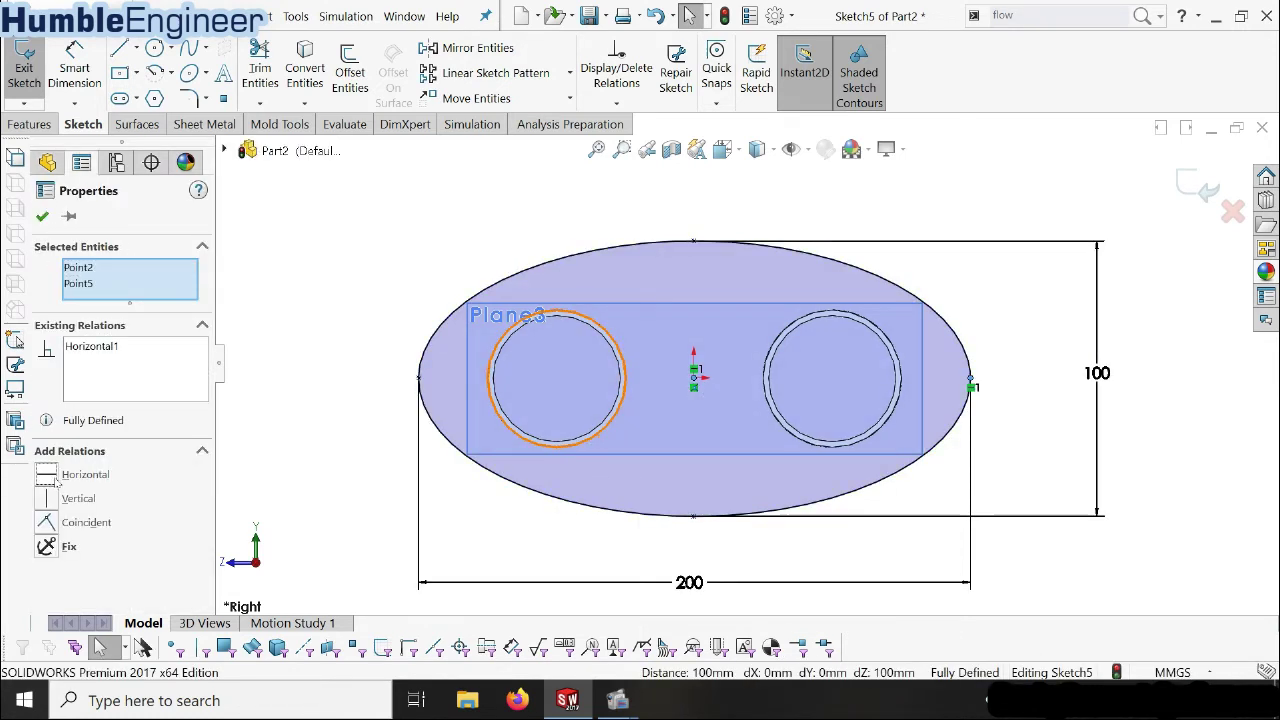
{"action": "left_click", "coordinate": [1049, 351]}
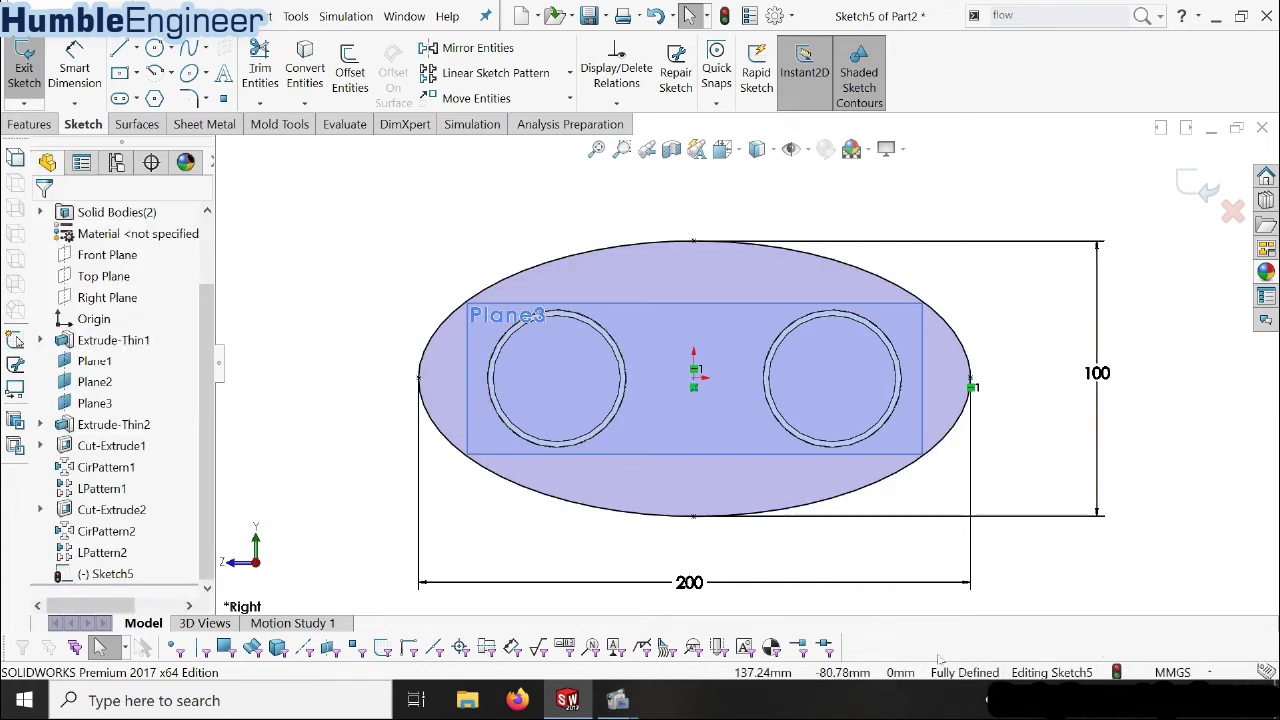
- Switch to isometric, then zoom and orbit to inspect the ellipse beside the pipes
{"action": "key", "text": "ctrl+7"}
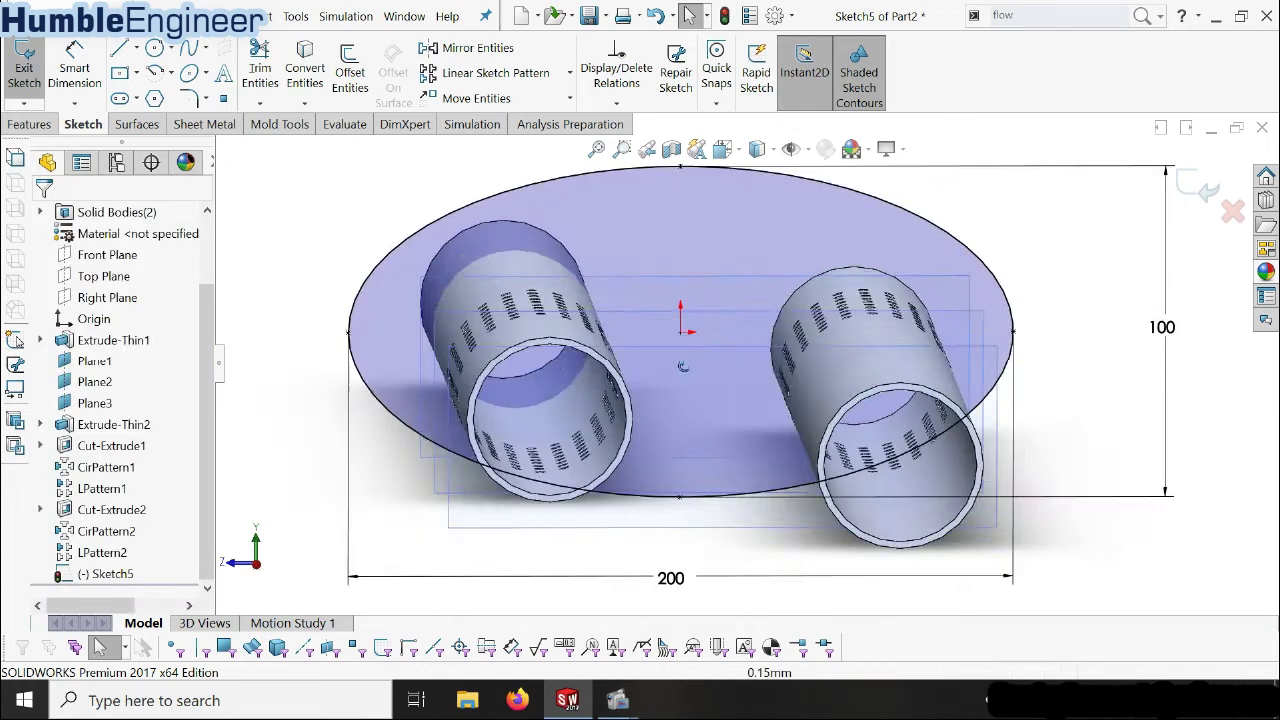
{"action": "scroll", "coordinate": [553, 362], "scroll_direction": "down", "scroll_amount": 2}
{"action": "scroll", "coordinate": [553, 362], "scroll_direction": "down", "scroll_amount": 2}
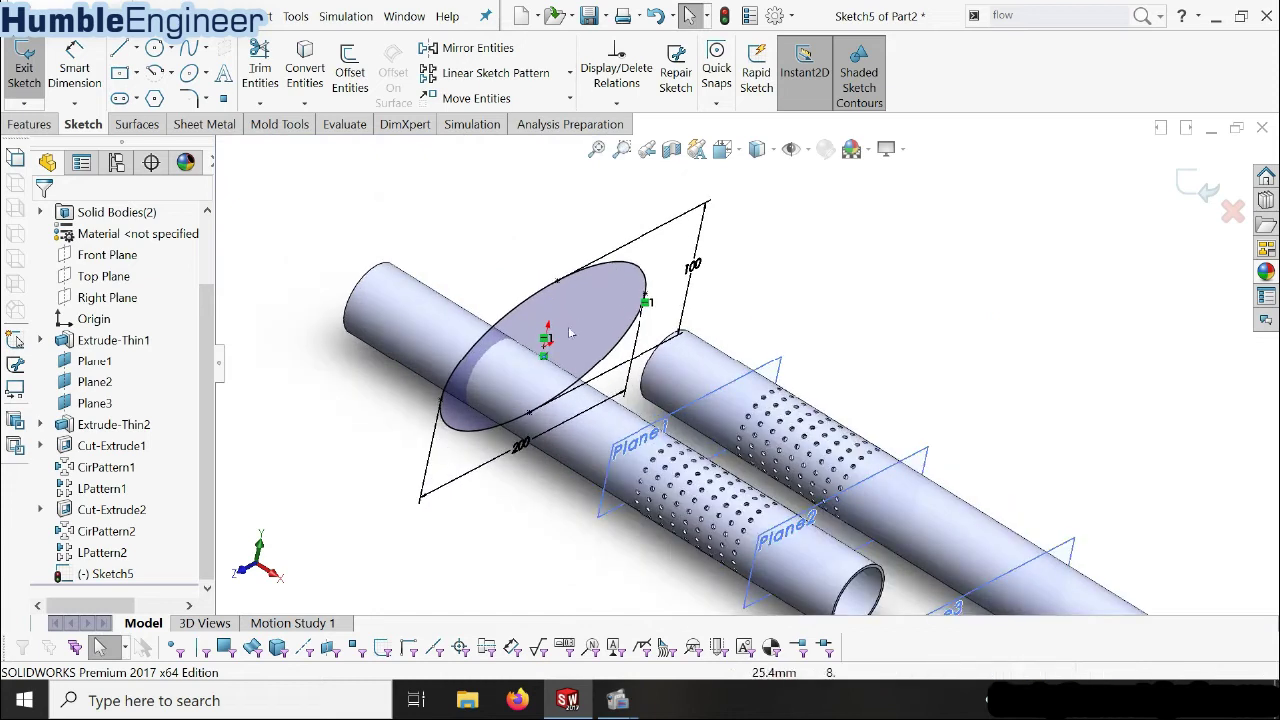
{"action": "scroll", "coordinate": [553, 362], "scroll_direction": "down", "scroll_amount": 2}
{"action": "scroll", "coordinate": [553, 362], "scroll_direction": "down", "scroll_amount": 2}
{"action": "scroll", "coordinate": [553, 362], "scroll_direction": "down", "scroll_amount": 2}
{"action": "scroll", "coordinate": [540, 364], "scroll_direction": "down", "scroll_amount": 2}
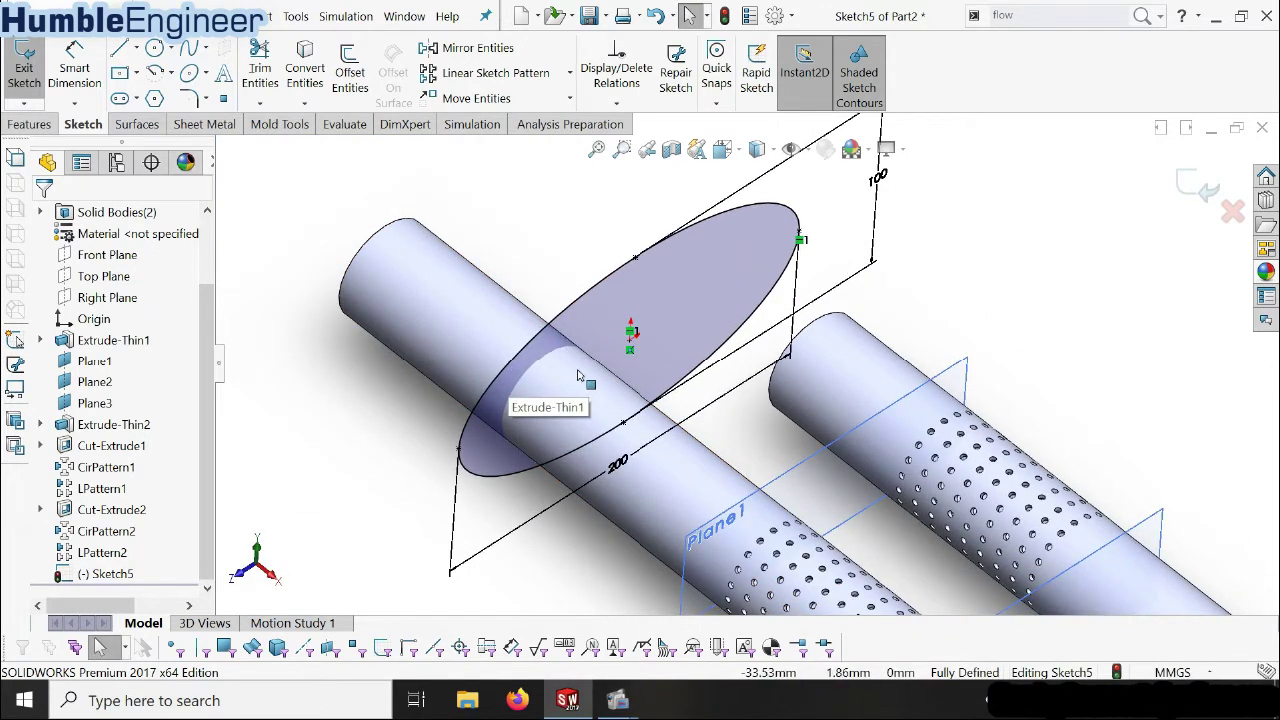
{"action": "mouse_move", "coordinate": [560, 374]}
{"action": "middle_mouse_down"}
{"action": "mouse_move", "coordinate": [613, 441]}
{"action": "mouse_move", "coordinate": [608, 460]}
{"action": "middle_mouse_up"}
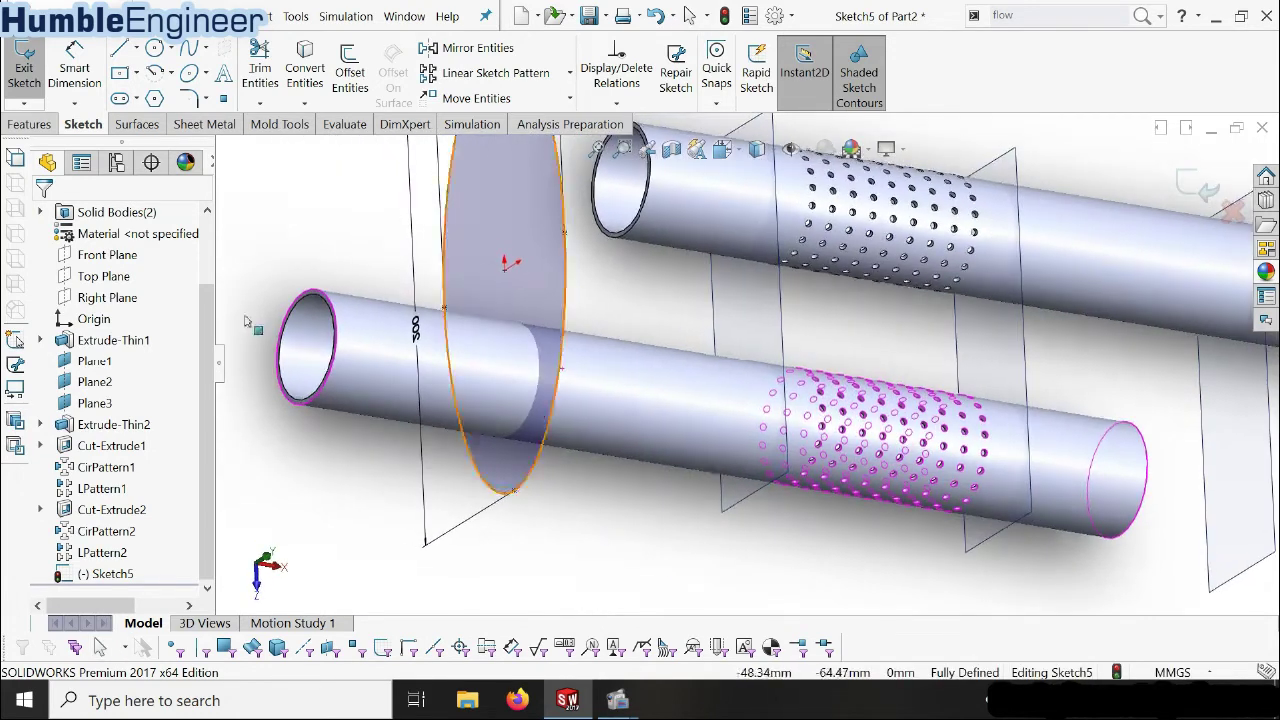
{"action": "mouse_move", "coordinate": [545, 420]}
{"action": "middle_mouse_down"}
{"action": "mouse_move", "coordinate": [557, 370]}
{"action": "mouse_move", "coordinate": [594, 358]}
{"action": "mouse_move", "coordinate": [586, 428]}
{"action": "middle_mouse_up"}
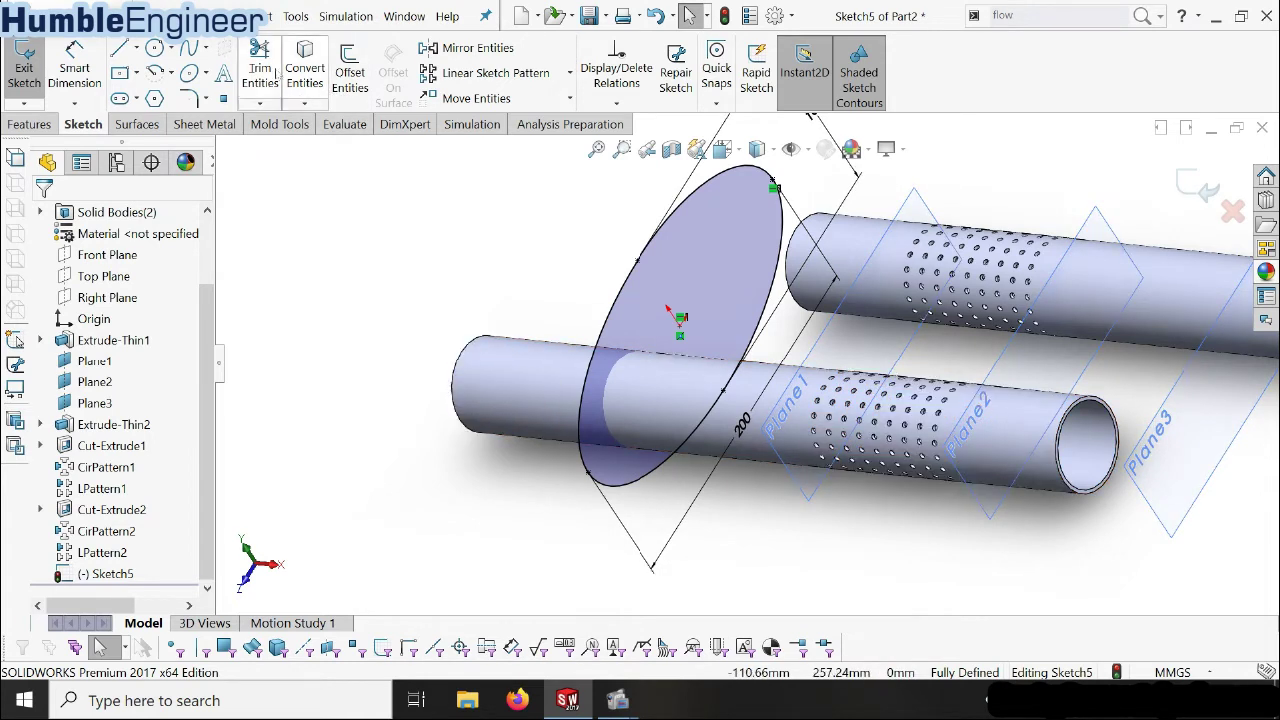
- Convert the near pipe's circular end edge into a Ø50 mm circle in Sketch5
{"action": "left_click", "coordinate": [305, 65]}
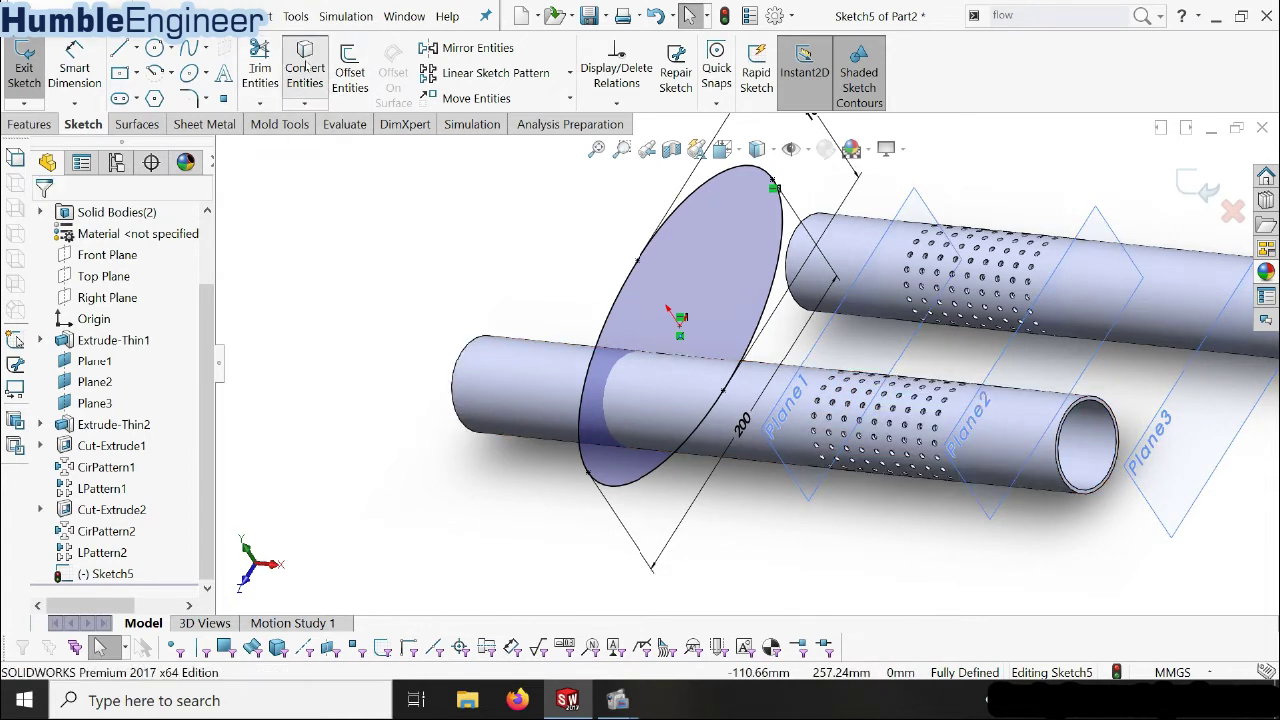
{"action": "left_click", "coordinate": [475, 344]}
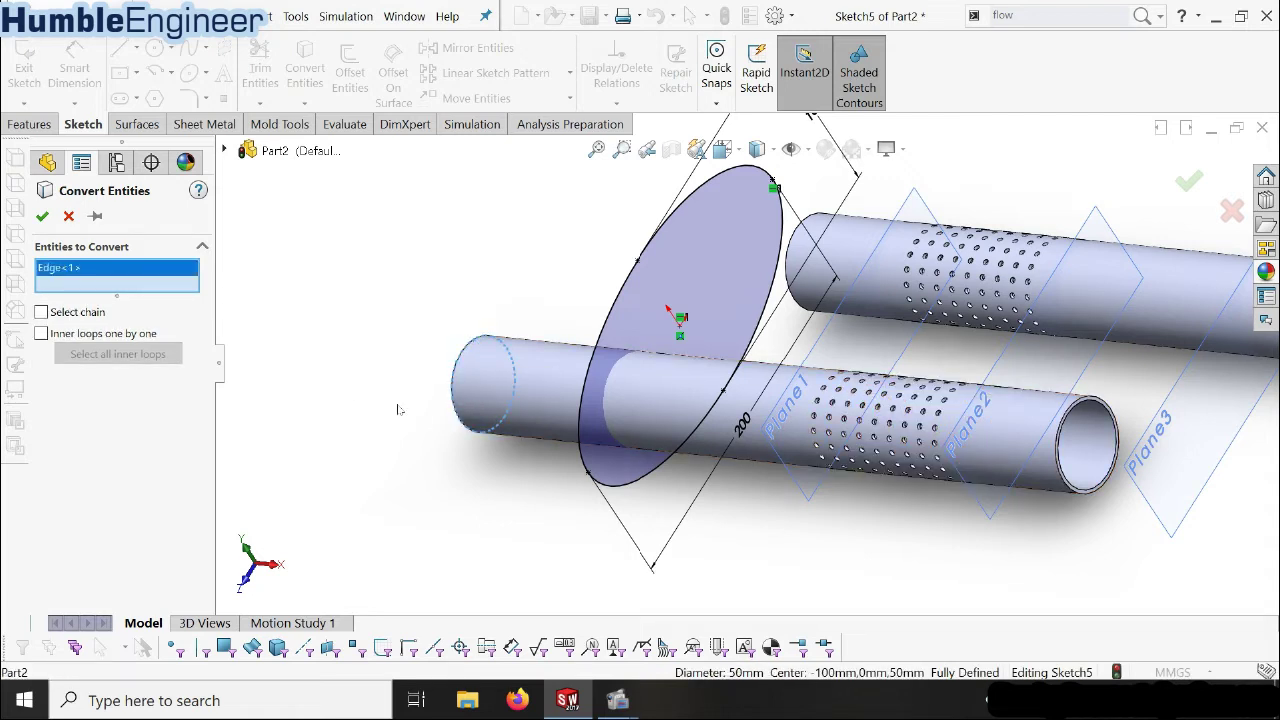
{"action": "left_click", "coordinate": [42, 216]}
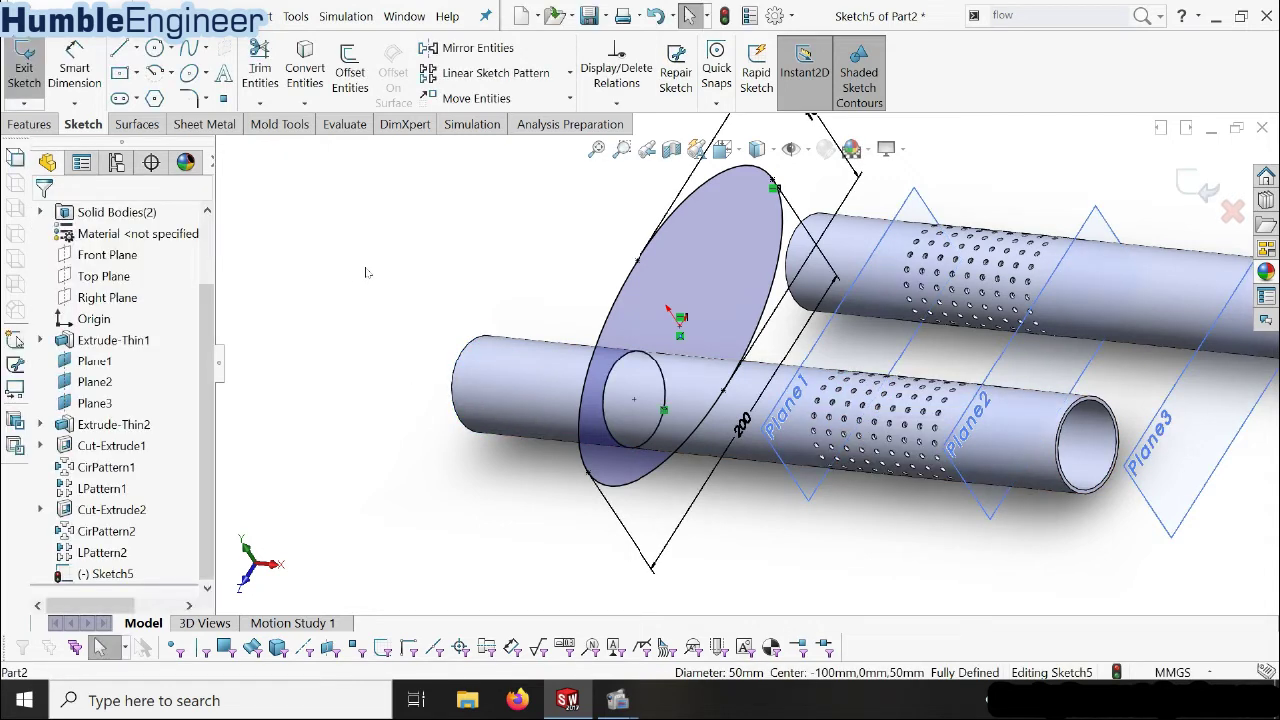
{"action": "mouse_move", "coordinate": [360, 272]}
{"action": "middle_mouse_down"}
{"action": "mouse_move", "coordinate": [672, 390]}
{"action": "mouse_move", "coordinate": [592, 325]}
{"action": "mouse_move", "coordinate": [689, 388]}
{"action": "mouse_move", "coordinate": [657, 380]}
{"action": "middle_mouse_up"}
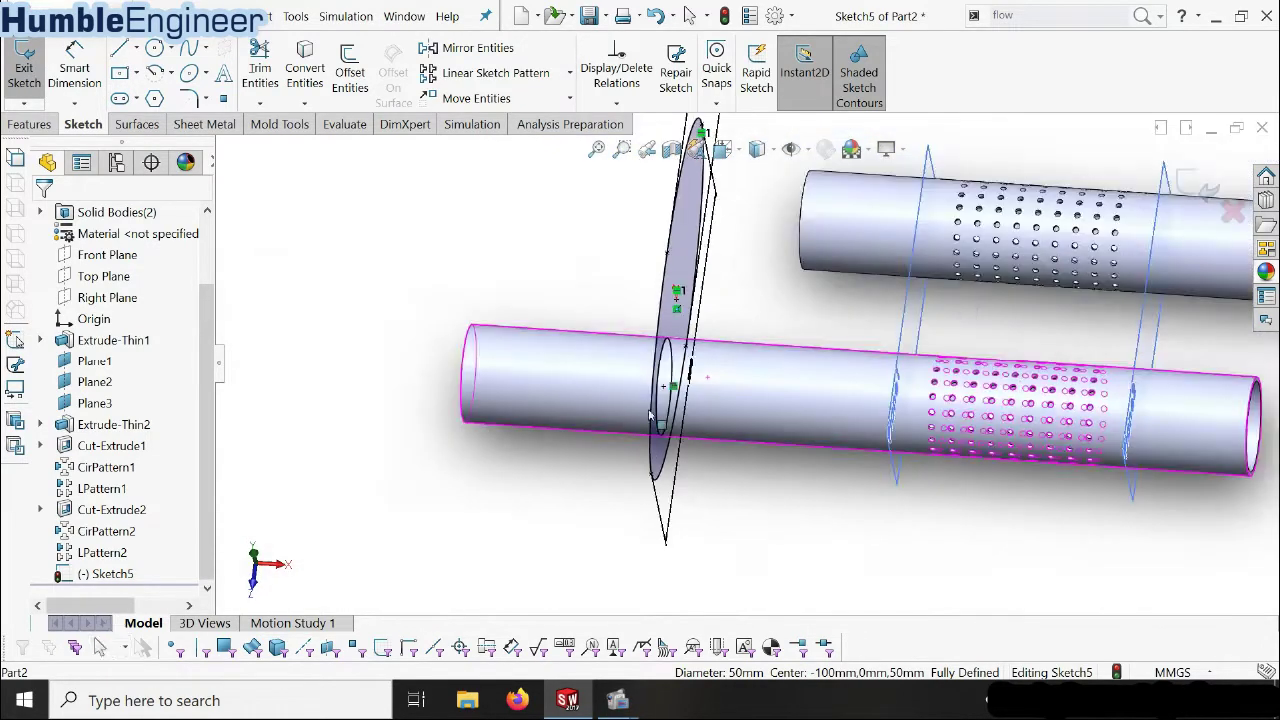
{"action": "scroll", "coordinate": [796, 330], "scroll_direction": "up", "scroll_amount": 3}
{"action": "middle_click_drag", "start_coordinate": [796, 330], "coordinate": [720, 345]}
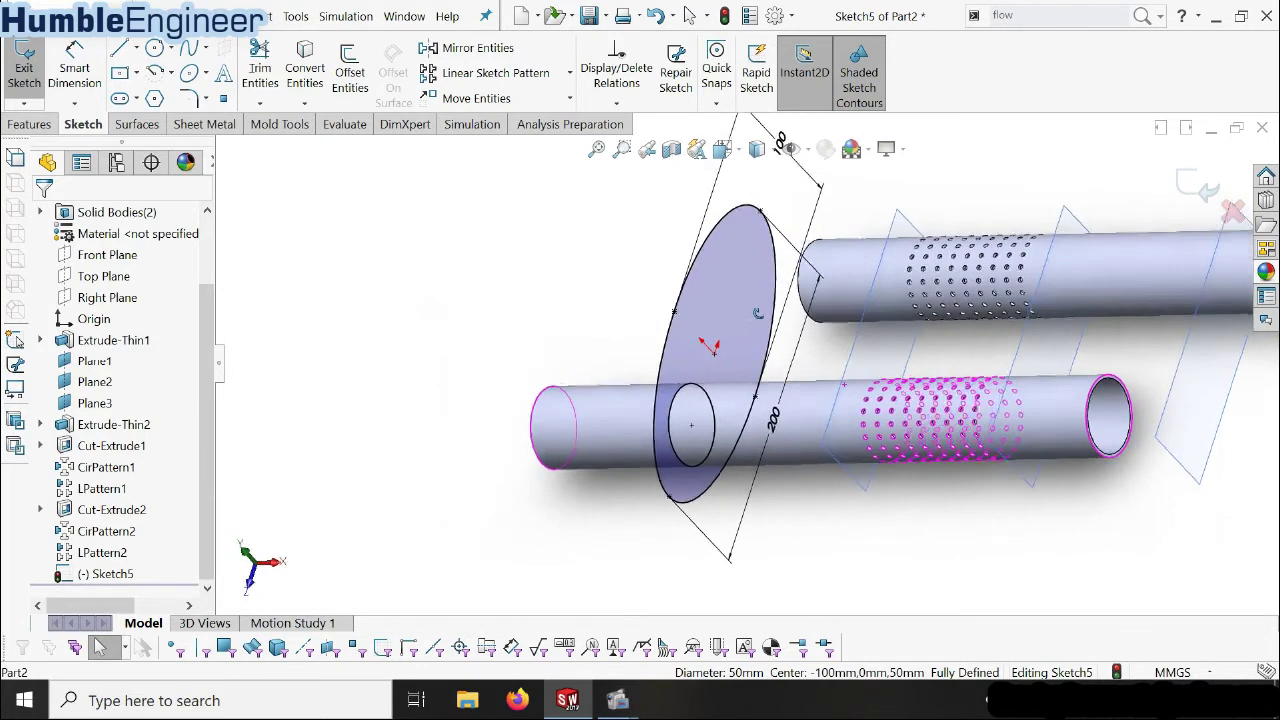
{"action": "left_click", "coordinate": [24, 128]}
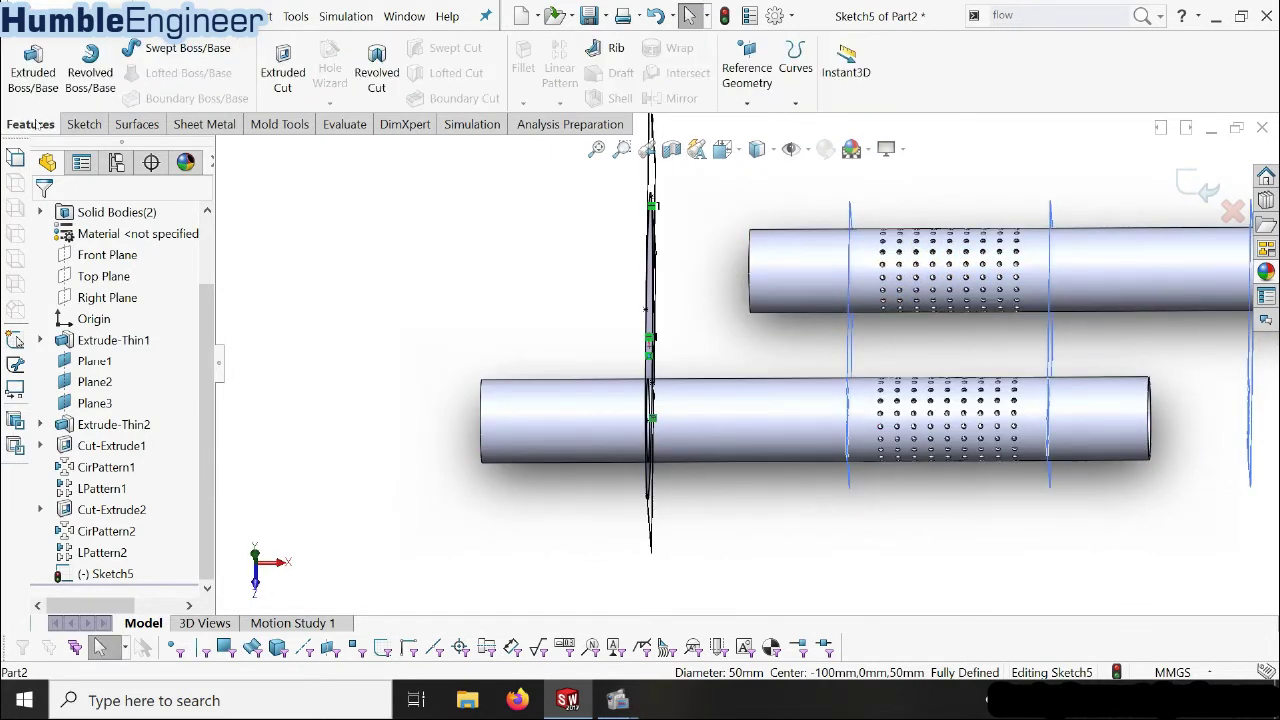
- Extrude Sketch5 2 mm as Boss-Extrude1, forming the elliptical baffle plate
{"action": "left_click", "coordinate": [46, 86]}
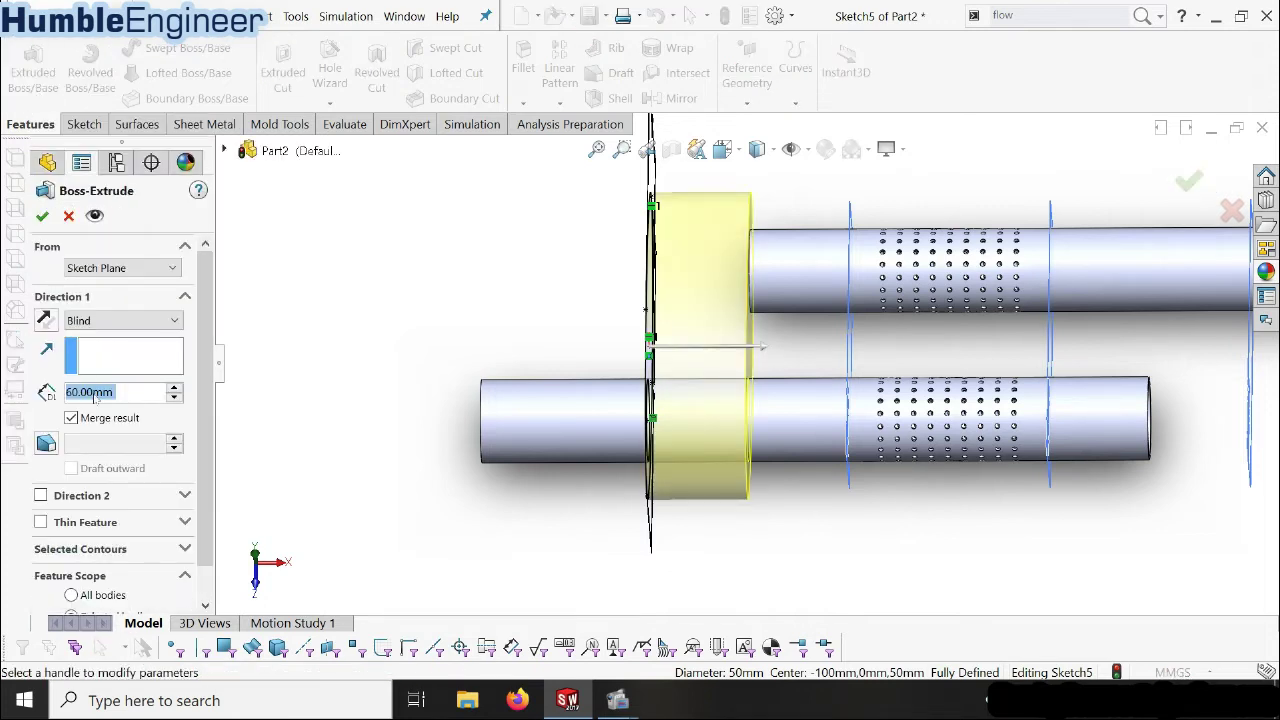
{"action": "type", "text": "2"}
{"action": "key", "text": "Return"}
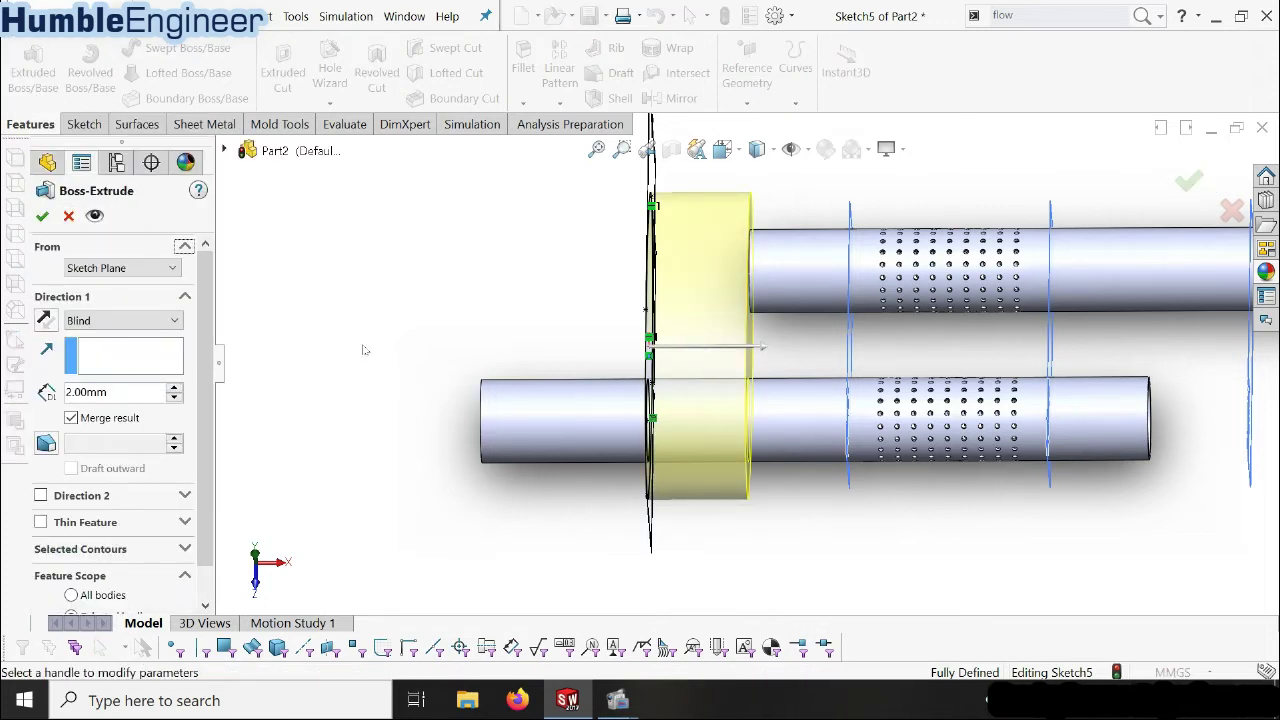
{"action": "mouse_move", "coordinate": [699, 370]}
{"action": "middle_mouse_down"}
{"action": "mouse_move", "coordinate": [697, 323]}
{"action": "mouse_move", "coordinate": [715, 320]}
{"action": "mouse_move", "coordinate": [726, 329]}
{"action": "mouse_move", "coordinate": [705, 377]}
{"action": "middle_mouse_up"}
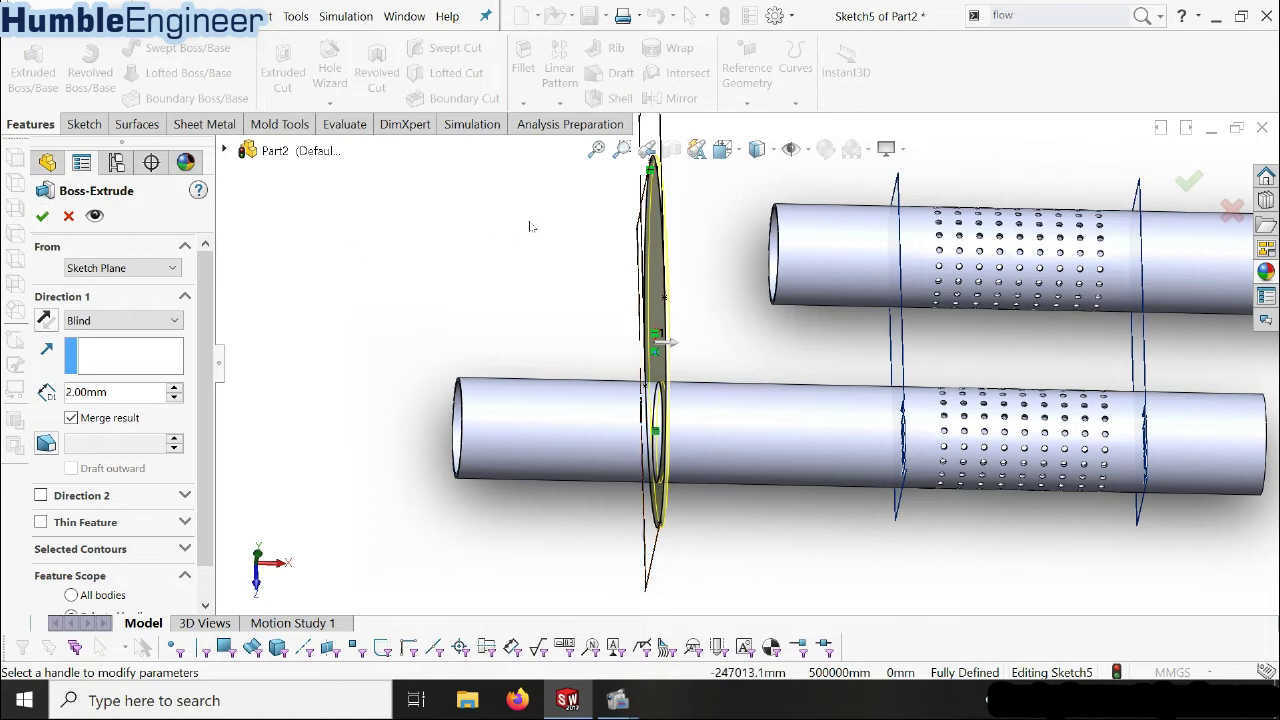
{"action": "left_click", "coordinate": [41, 216]}
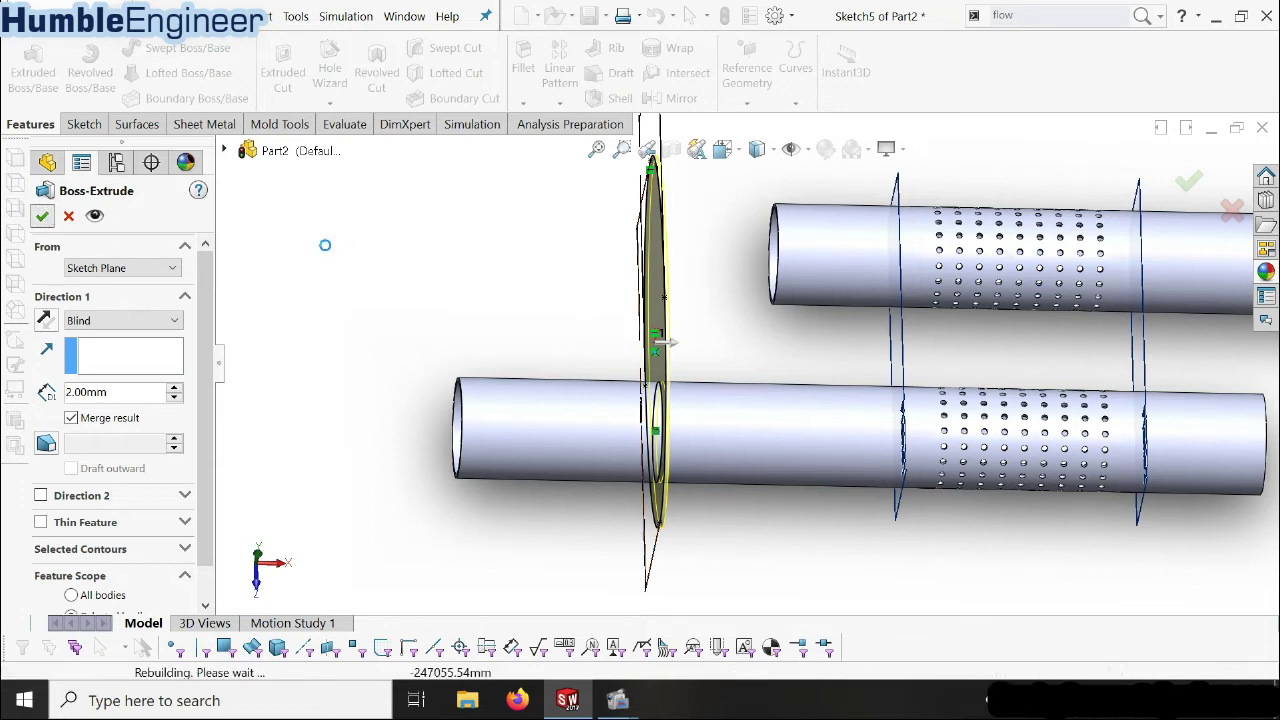
{"action": "mouse_move", "coordinate": [612, 279]}
{"action": "middle_mouse_down"}
{"action": "mouse_move", "coordinate": [700, 286]}
{"action": "mouse_move", "coordinate": [736, 312]}
{"action": "middle_mouse_up"}
{"action": "scroll", "coordinate": [736, 312], "scroll_direction": "down", "scroll_amount": 2}
{"action": "mouse_move", "coordinate": [925, 397]}
{"action": "middle_mouse_down"}
{"action": "mouse_move", "coordinate": [700, 450]}
{"action": "mouse_move", "coordinate": [420, 490]}
{"action": "middle_mouse_up"}
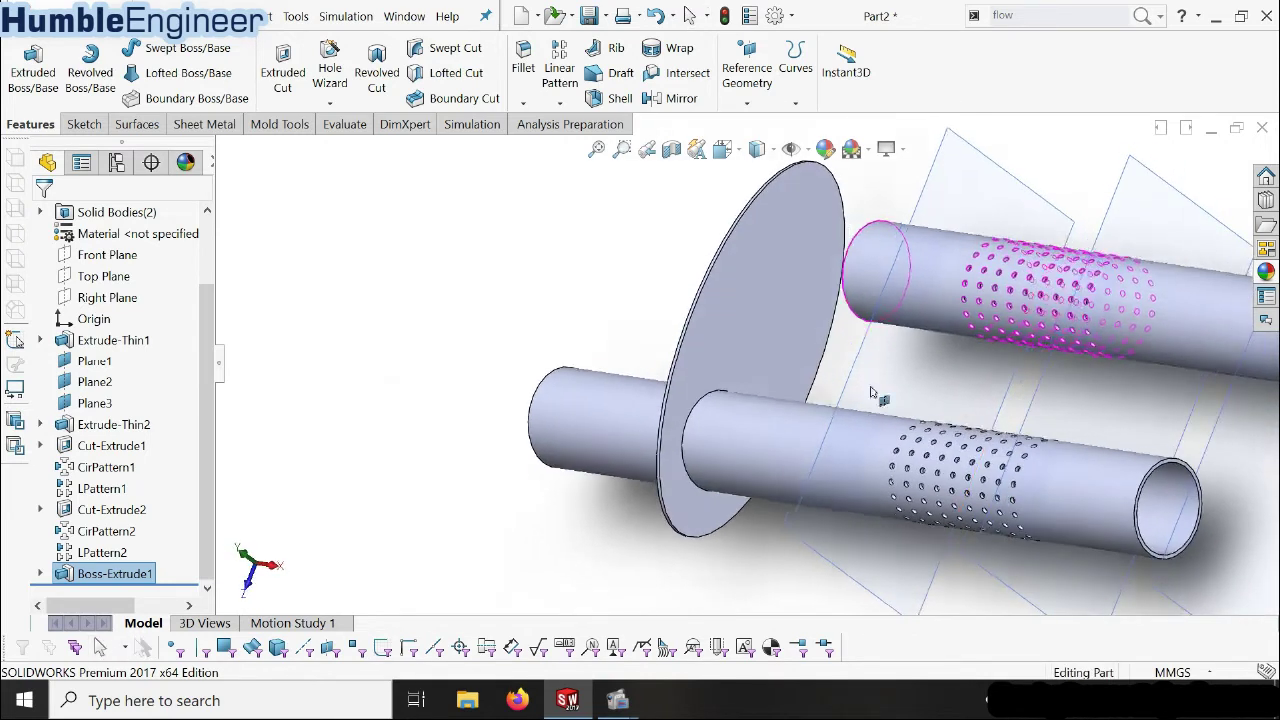
- Start Sketch6 on Plane1 and view it normal to
{"action": "left_click", "coordinate": [95, 361]}
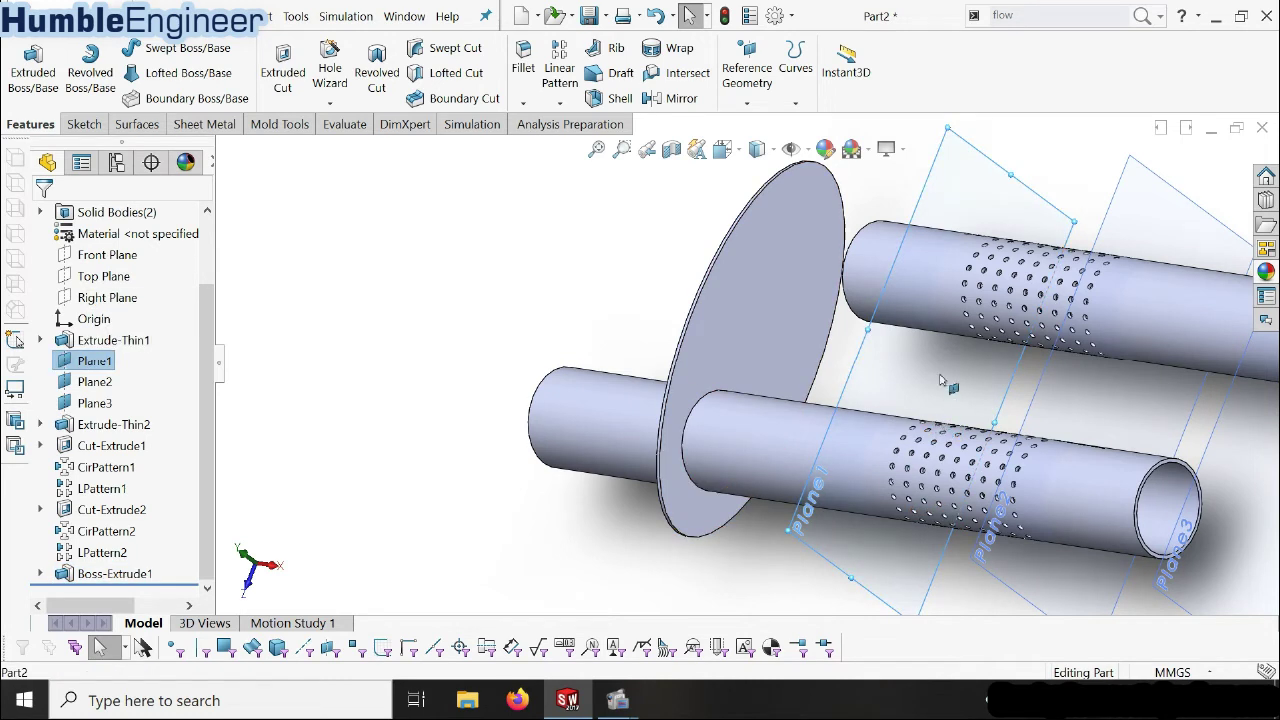
{"action": "left_click", "coordinate": [1010, 340]}
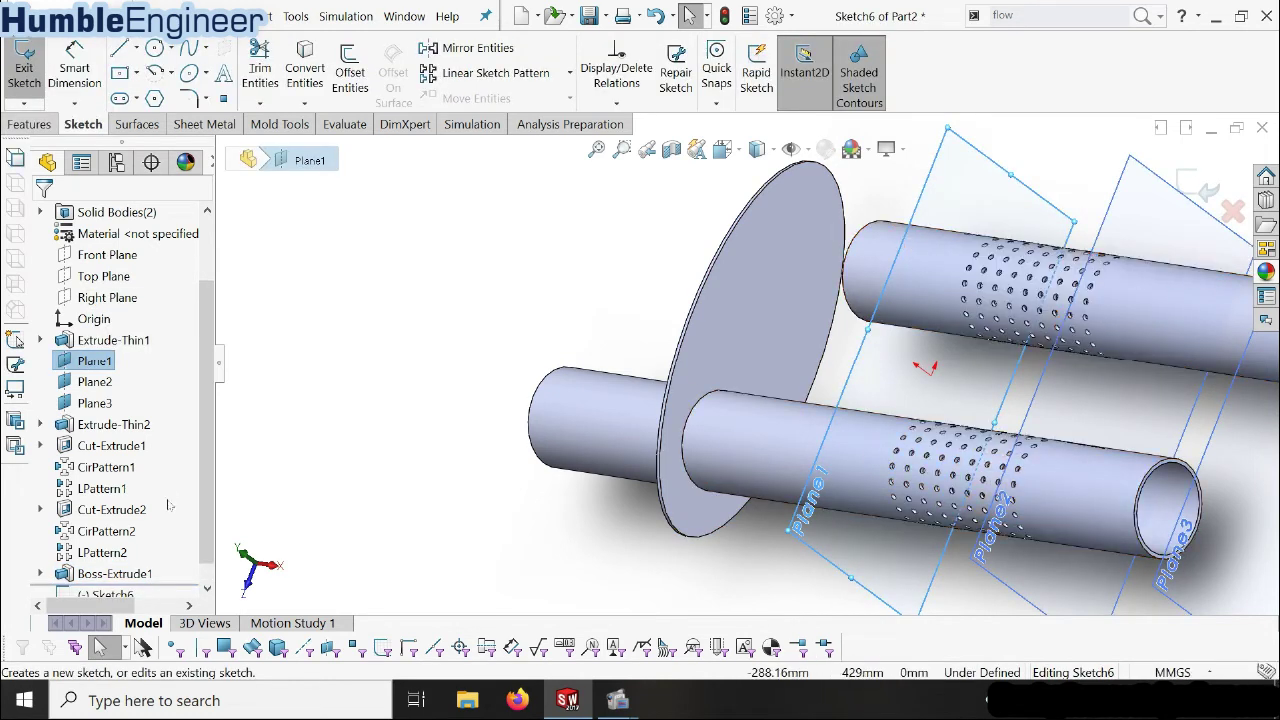
{"action": "scroll", "coordinate": [128, 578], "scroll_direction": "down", "scroll_amount": 1}
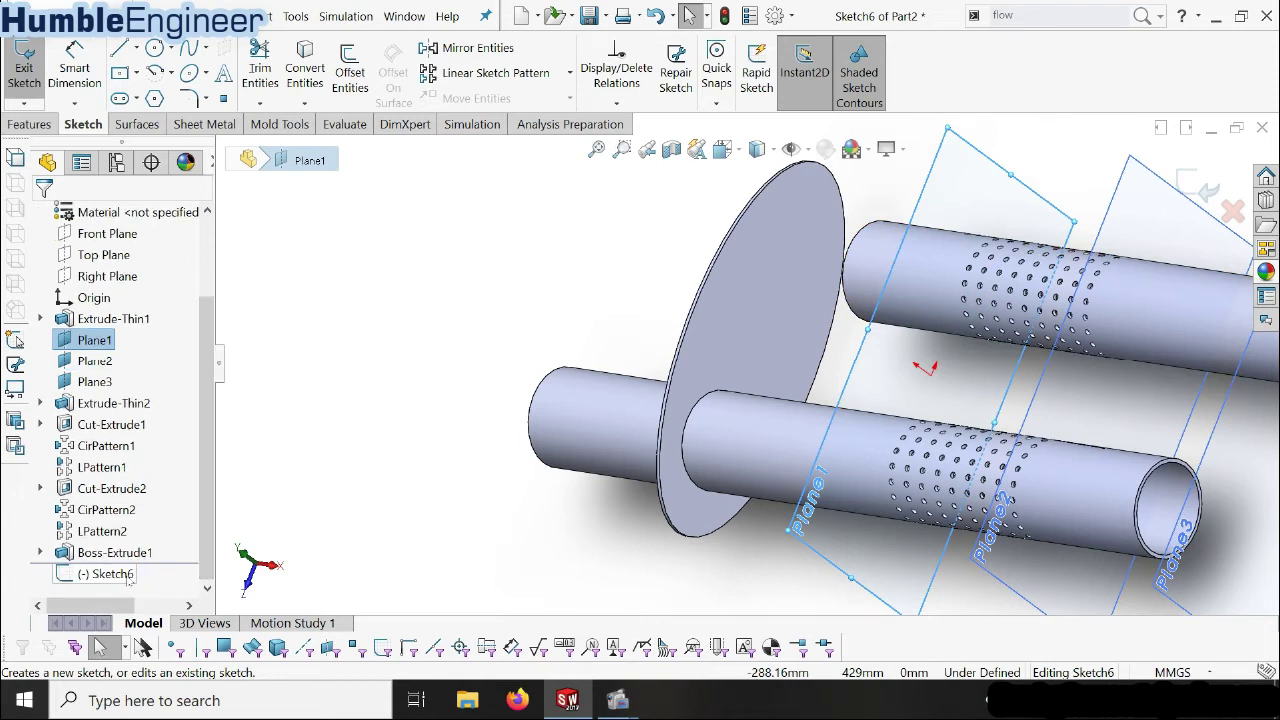
{"action": "left_click", "coordinate": [128, 578]}
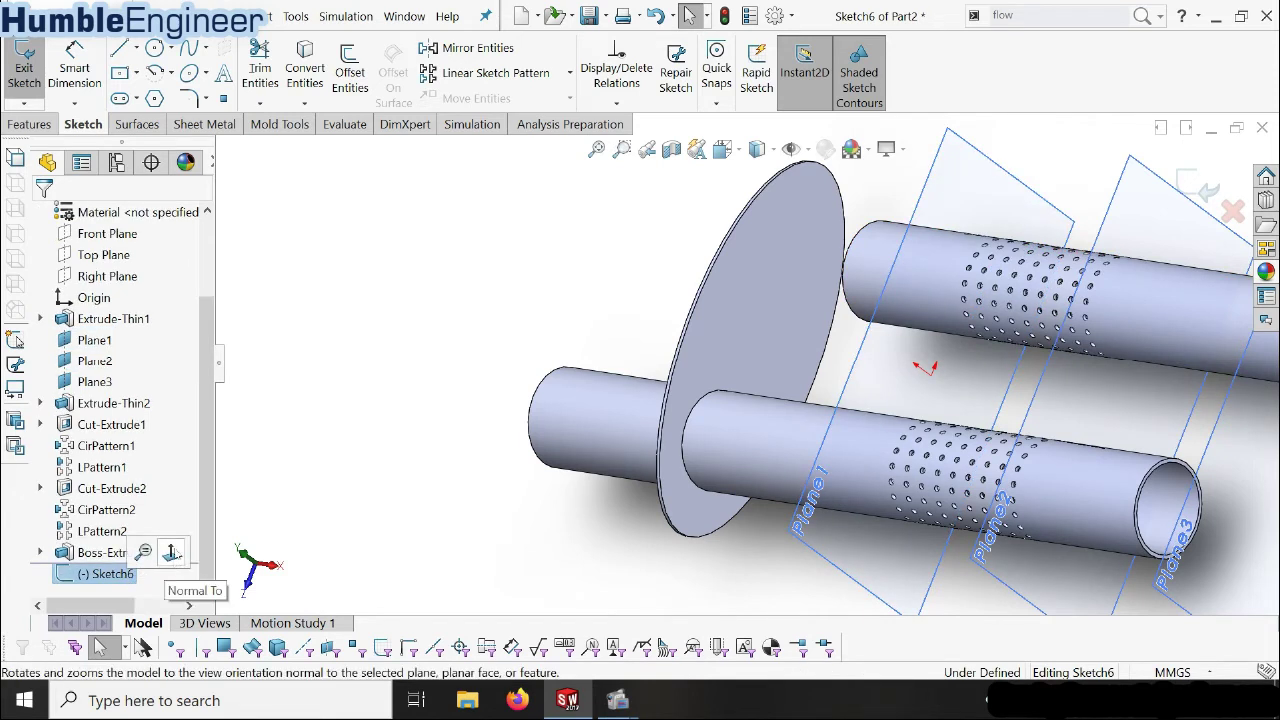
{"action": "left_click", "coordinate": [172, 552]}
{"action": "mouse_move", "coordinate": [520, 472]}
{"action": "middle_mouse_down"}
{"action": "mouse_move", "coordinate": [579, 570]}
{"action": "mouse_move", "coordinate": [669, 255]}
{"action": "middle_mouse_up"}
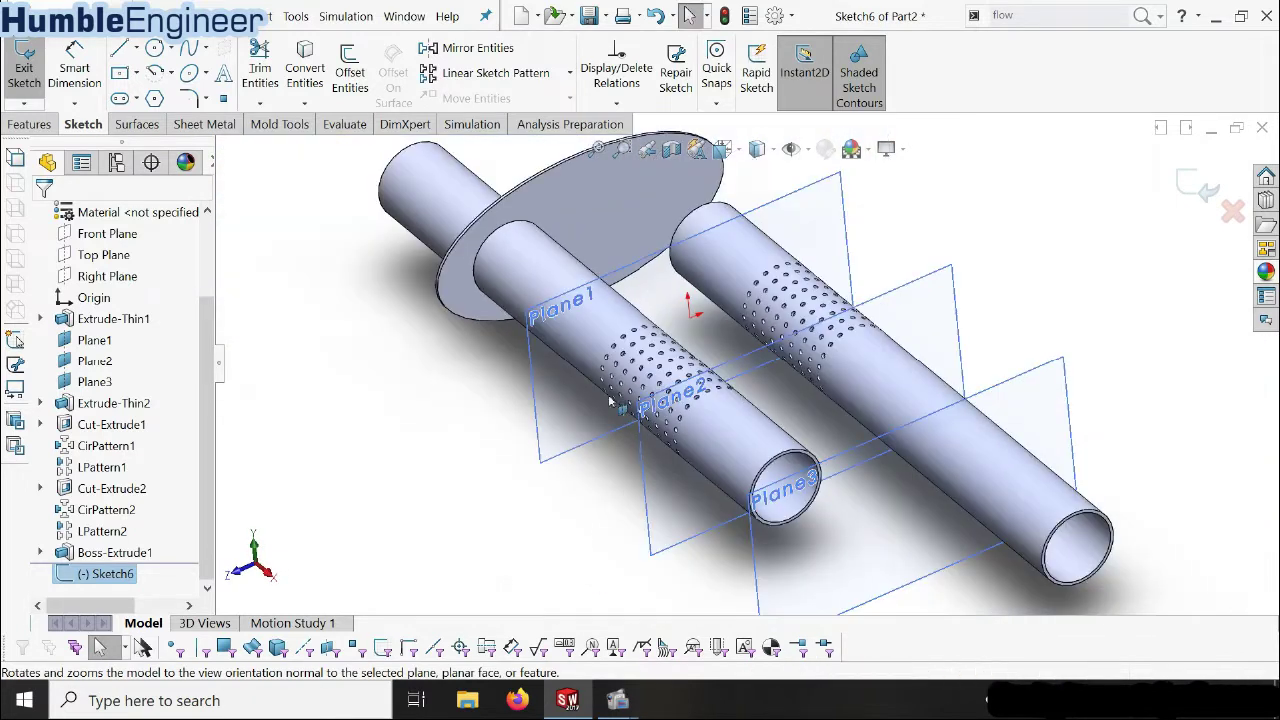
- Convert the first plate's outer edge and both pipes' circular edges into Sketch6
{"action": "left_click", "coordinate": [305, 75]}
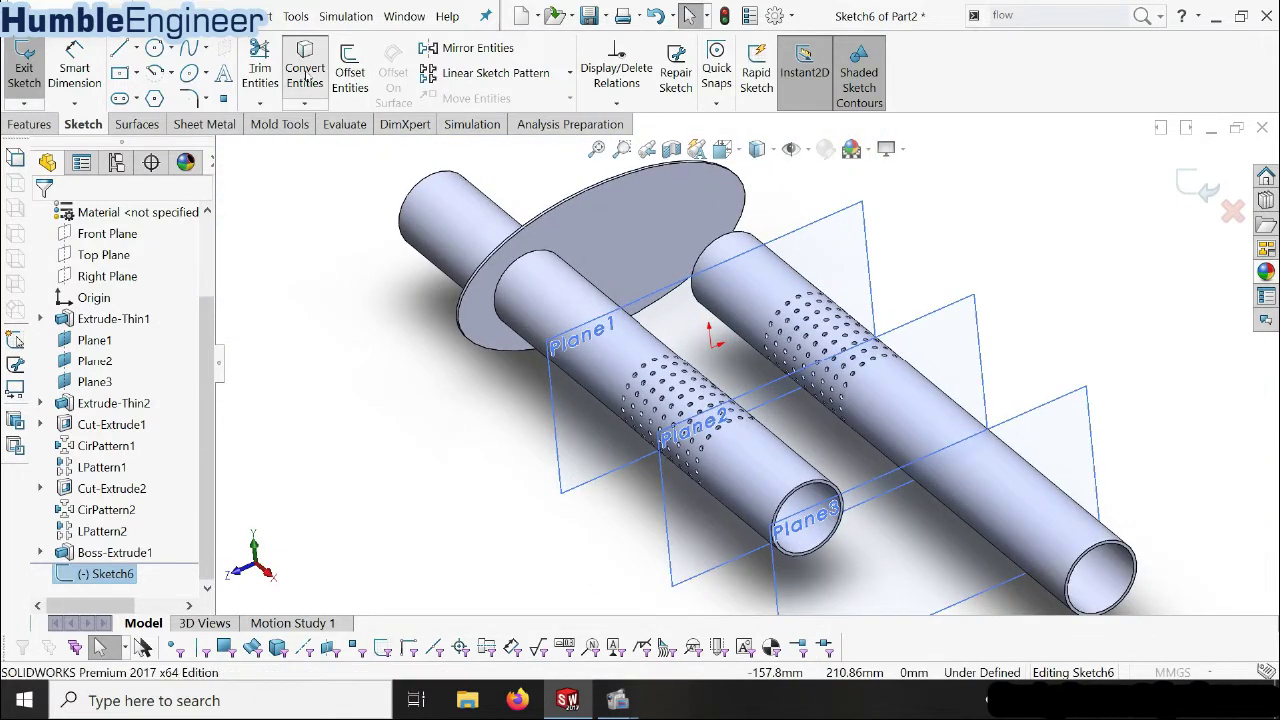
{"action": "scroll", "coordinate": [703, 224], "scroll_direction": "up", "scroll_amount": 2}
{"action": "scroll", "coordinate": [705, 225], "scroll_direction": "down", "scroll_amount": 1}
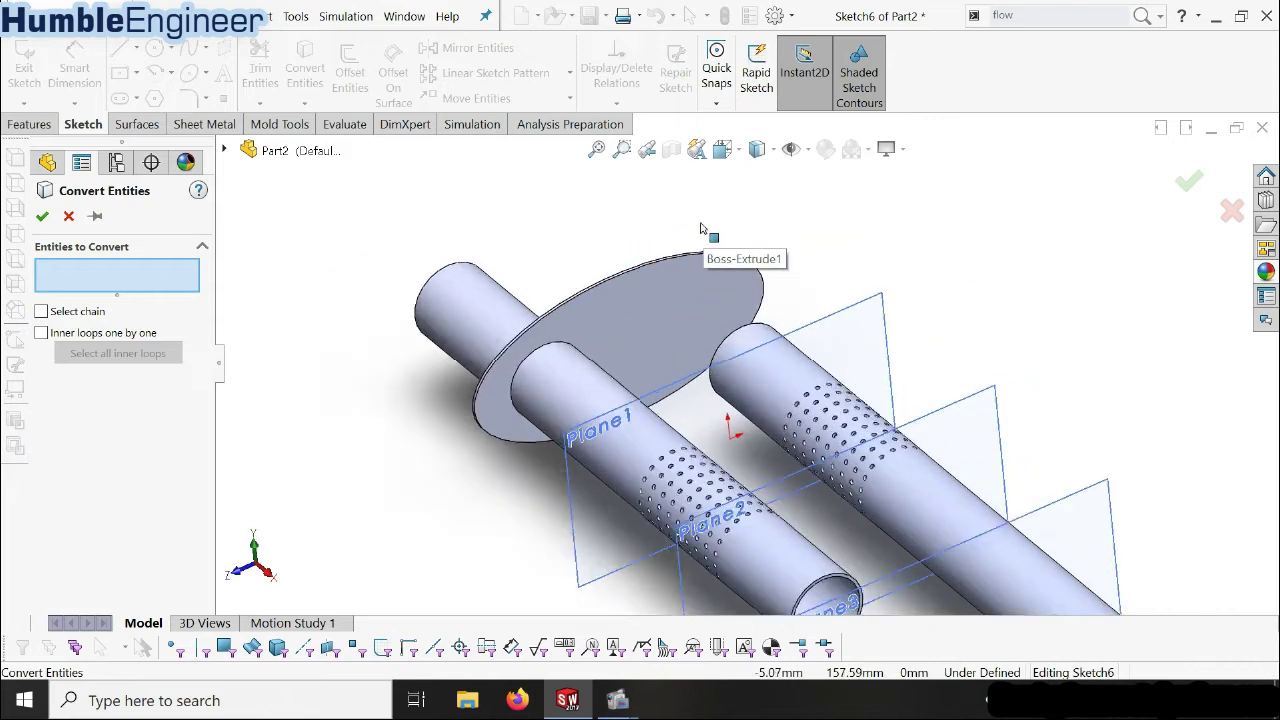
{"action": "scroll", "coordinate": [709, 234], "scroll_direction": "down", "scroll_amount": 1}
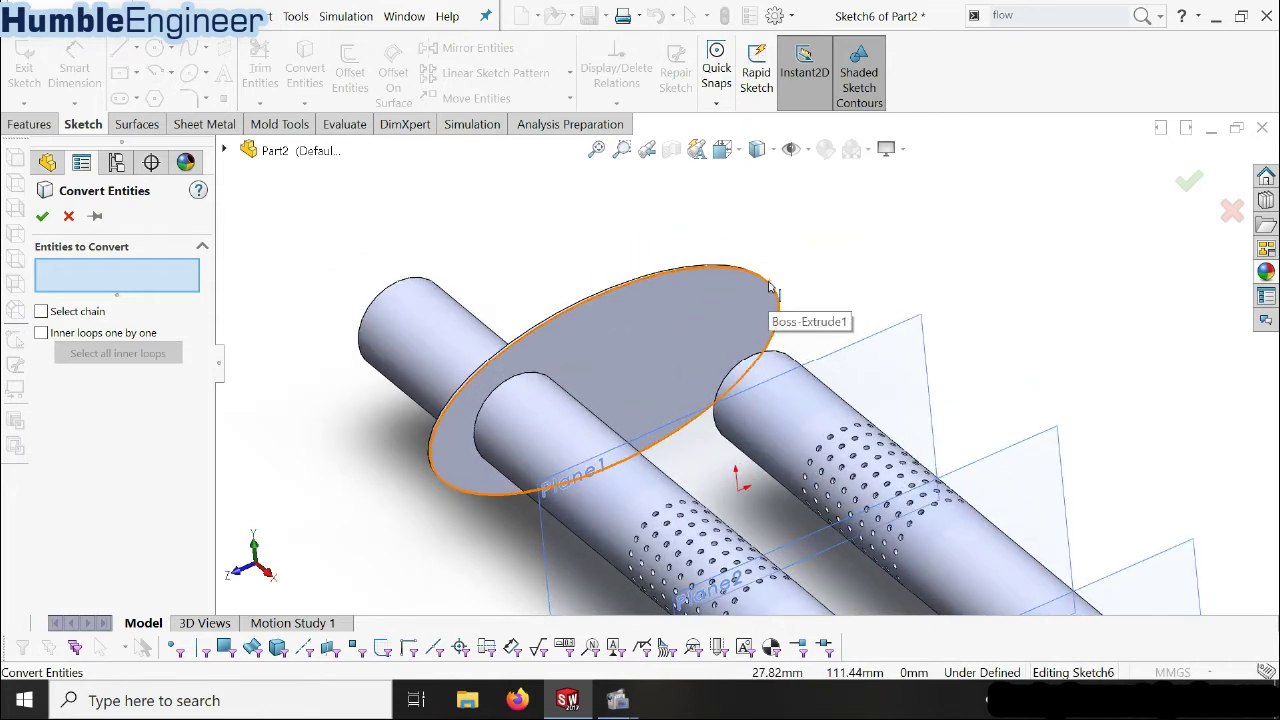
{"action": "left_click", "coordinate": [770, 288]}
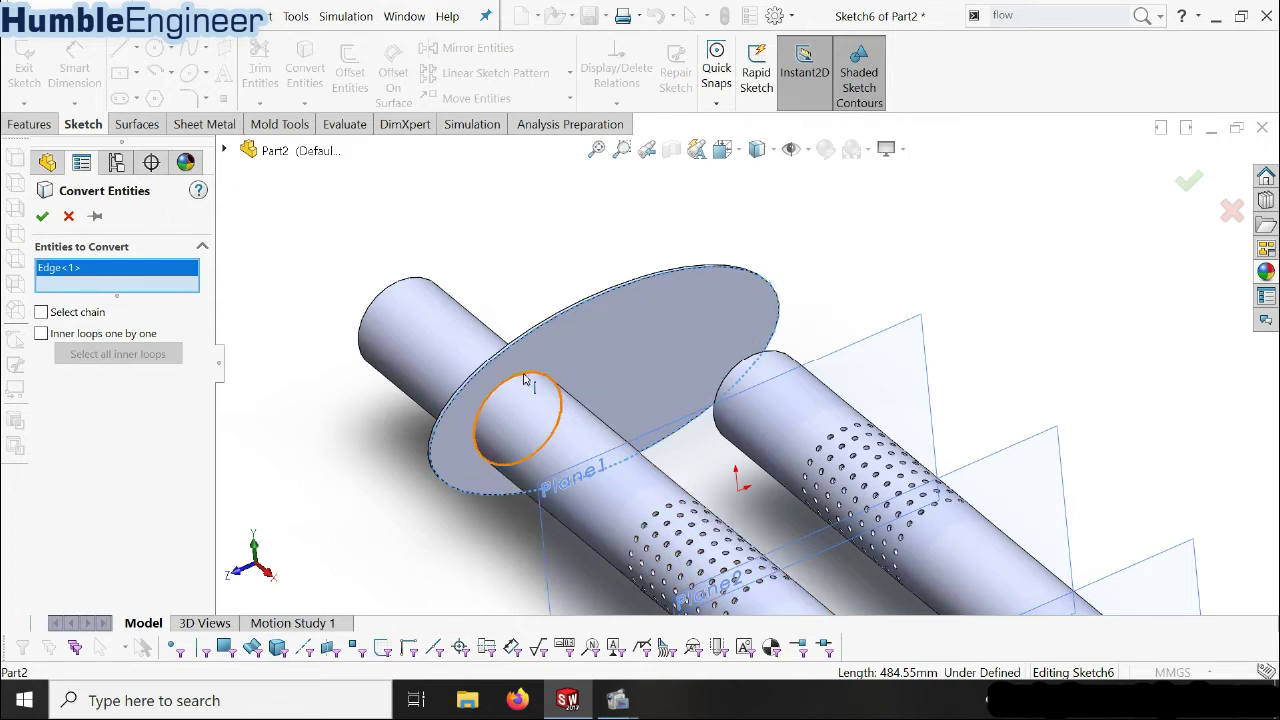
{"action": "left_click", "coordinate": [524, 378]}
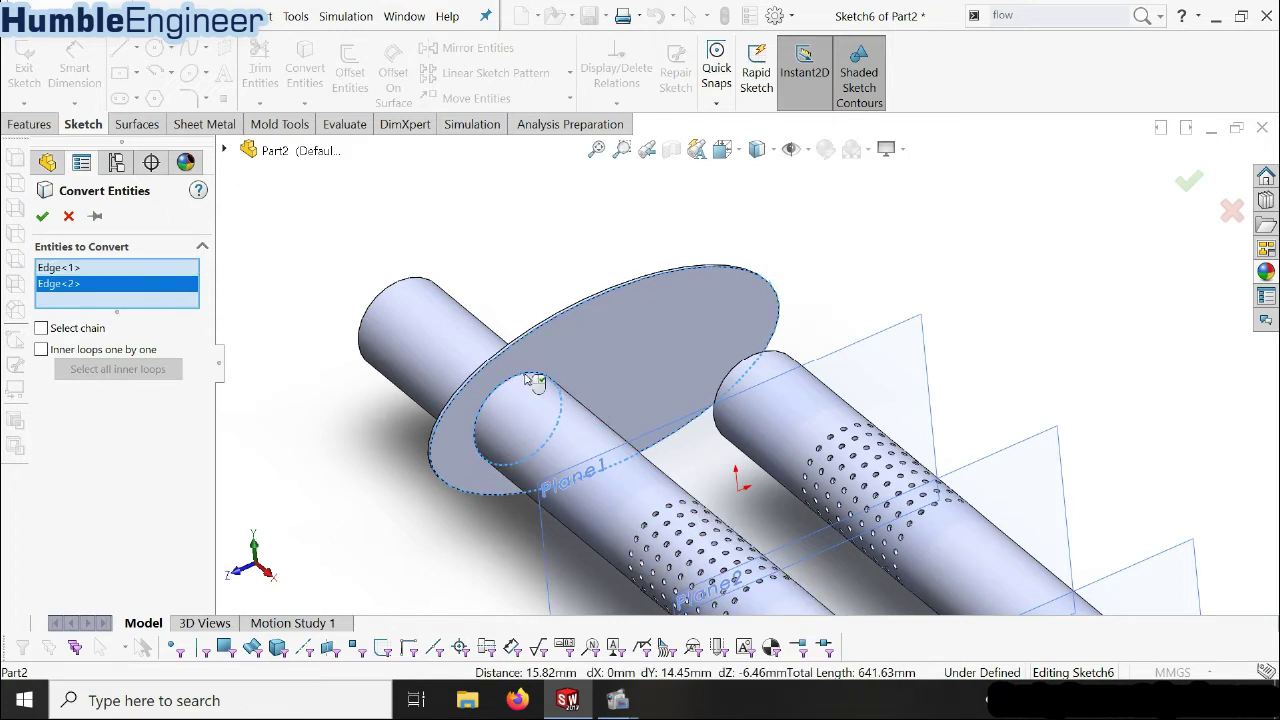
{"action": "left_click", "coordinate": [784, 358]}
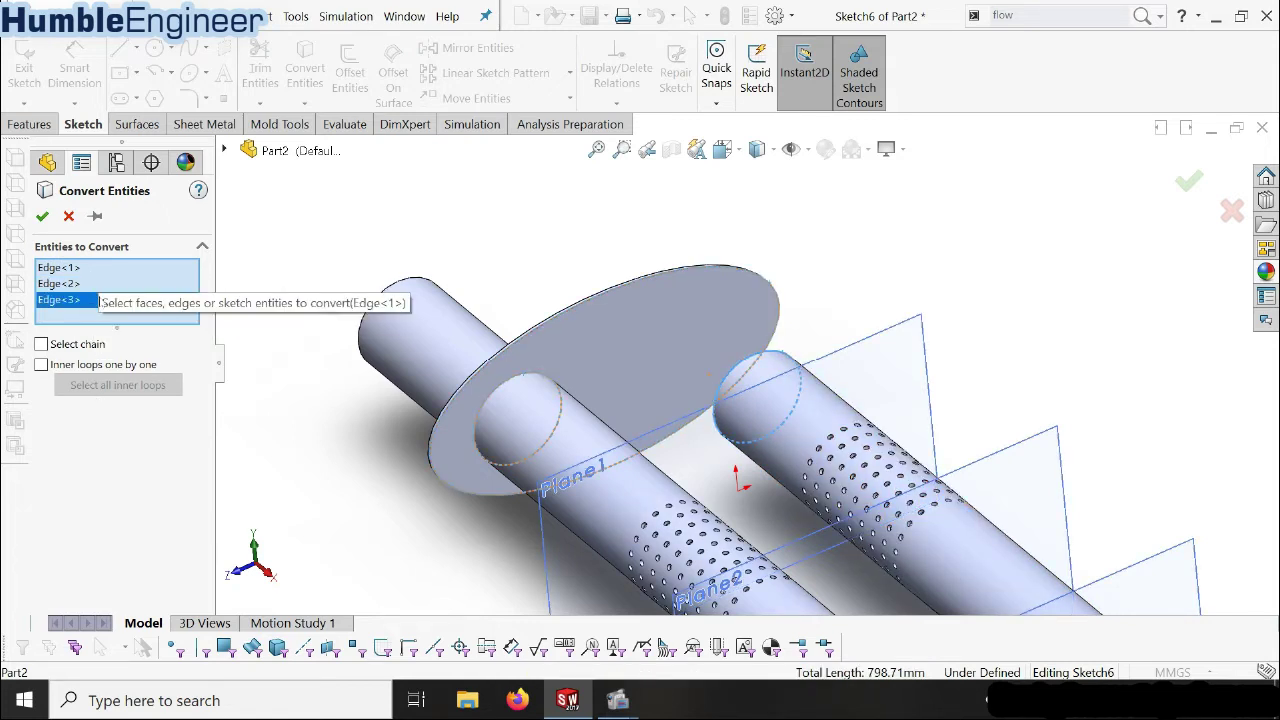
{"action": "left_click", "coordinate": [42, 216]}
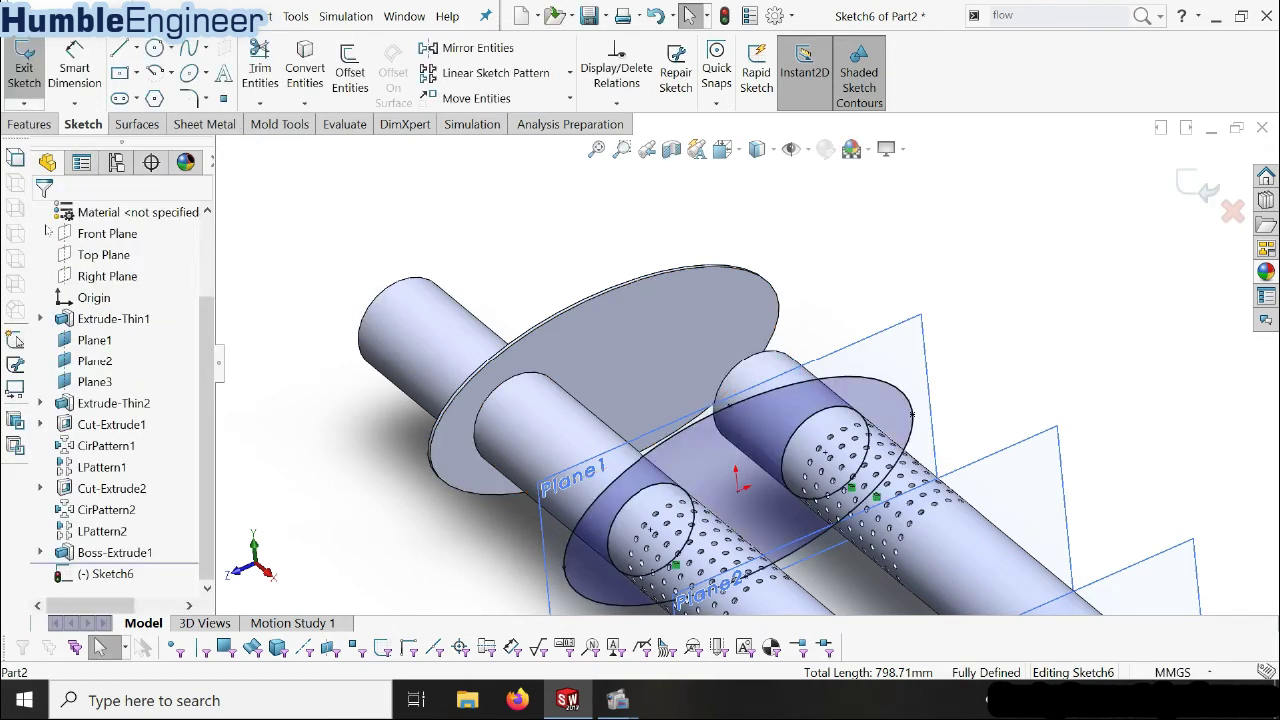
- Orbit and zoom to inspect the converted outline and circles on the middle baffle
{"action": "middle_click_drag", "start_coordinate": [559, 463], "coordinate": [704, 576]}
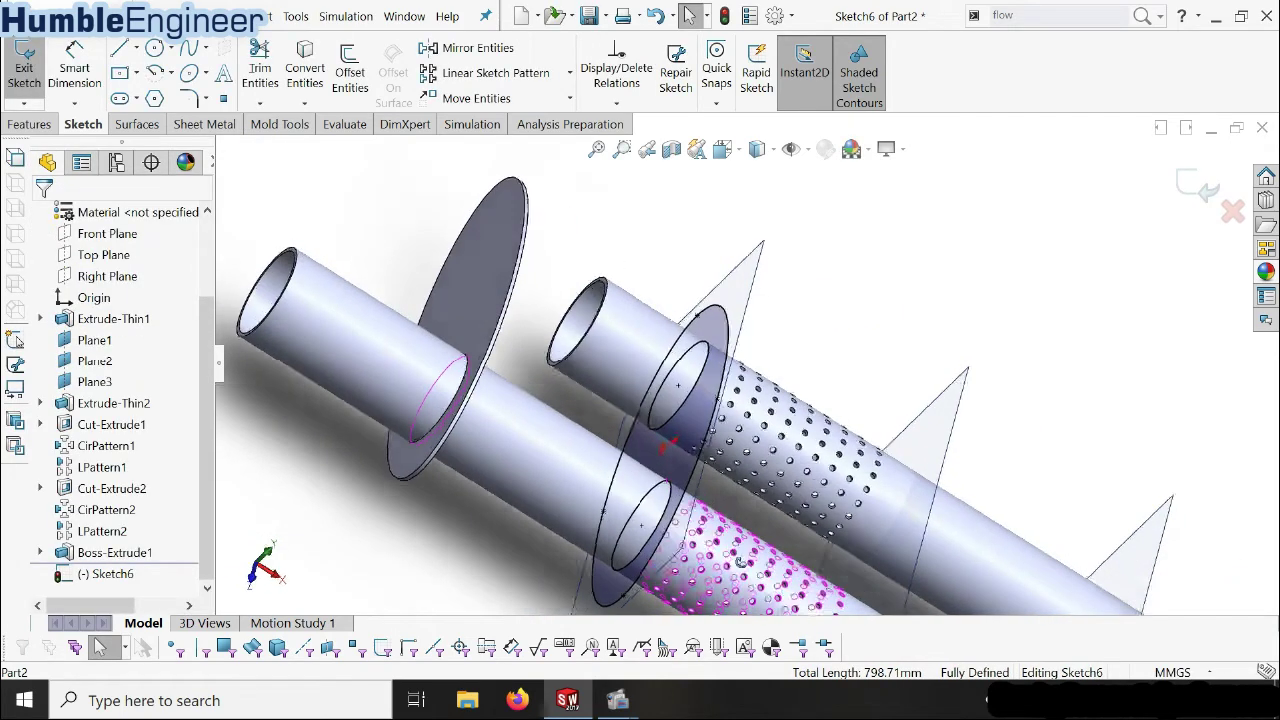
{"action": "scroll", "coordinate": [704, 576], "scroll_direction": "up", "scroll_amount": 2}
{"action": "scroll", "coordinate": [708, 574], "scroll_direction": "up", "scroll_amount": 2}
{"action": "scroll", "coordinate": [713, 572], "scroll_direction": "up", "scroll_amount": 2}
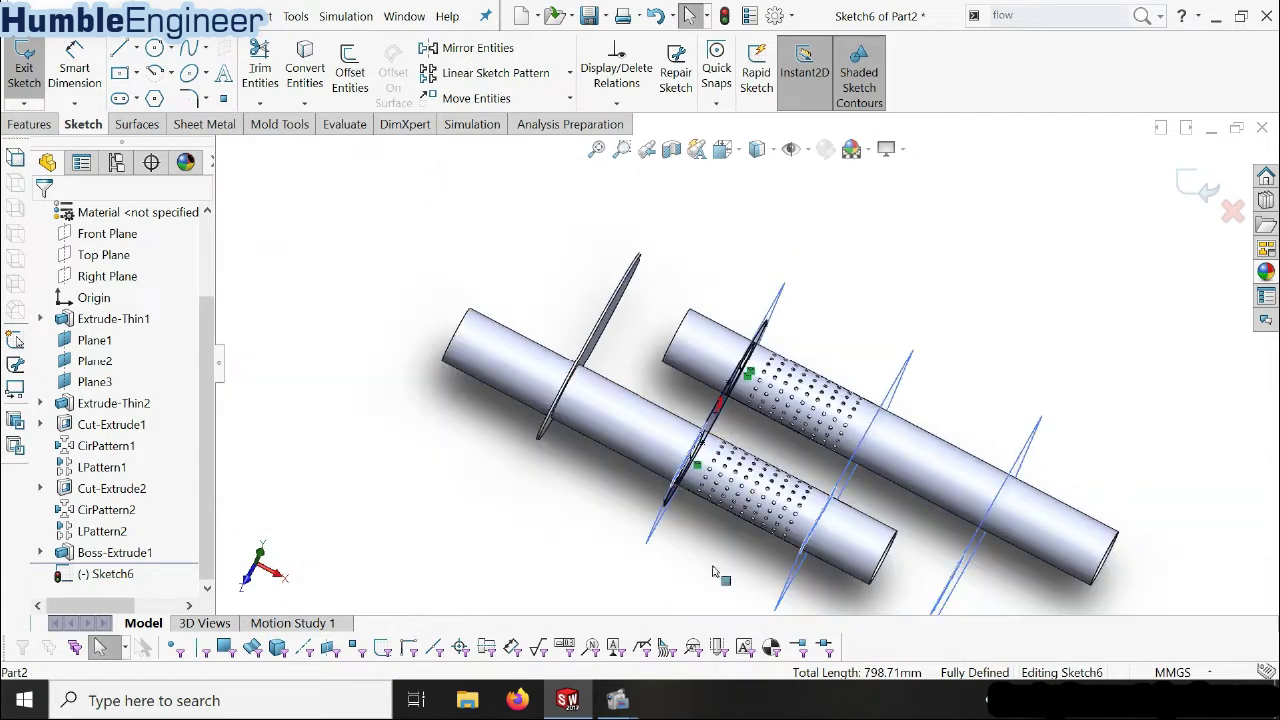
{"action": "middle_click_drag", "start_coordinate": [840, 376], "coordinate": [102, 184]}
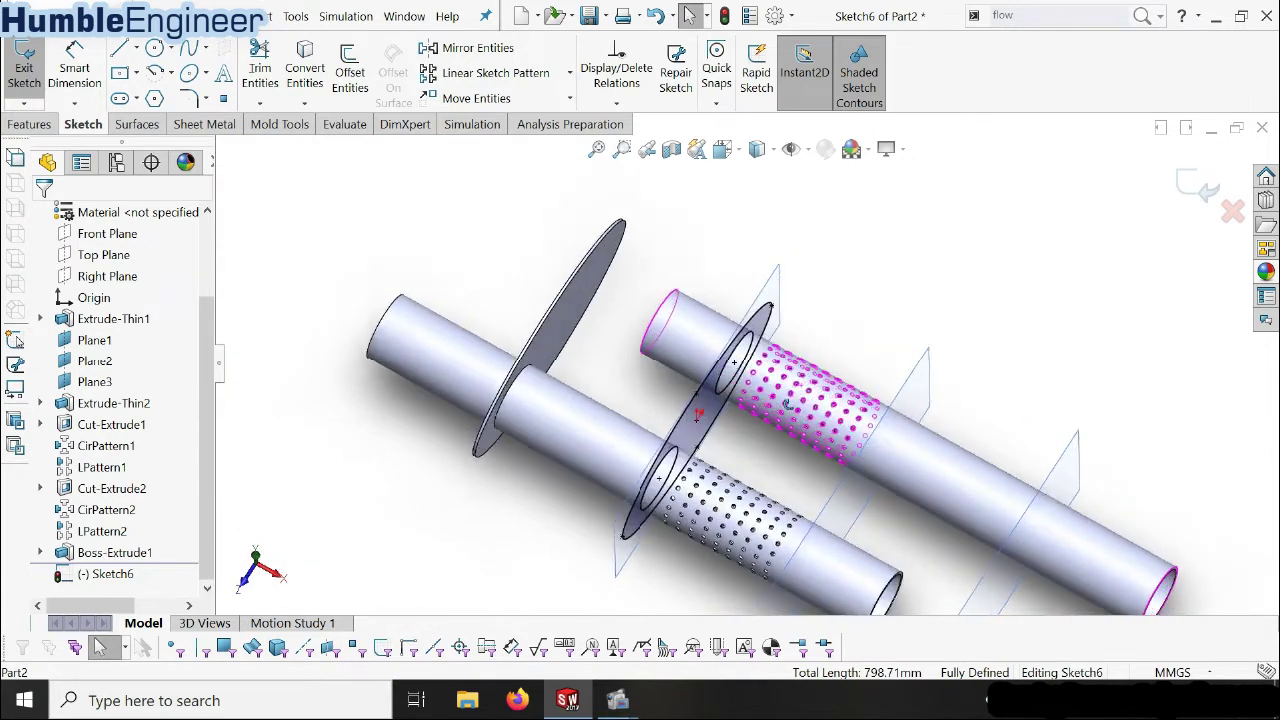
{"action": "scroll", "coordinate": [660, 343], "scroll_direction": "down", "scroll_amount": 2}
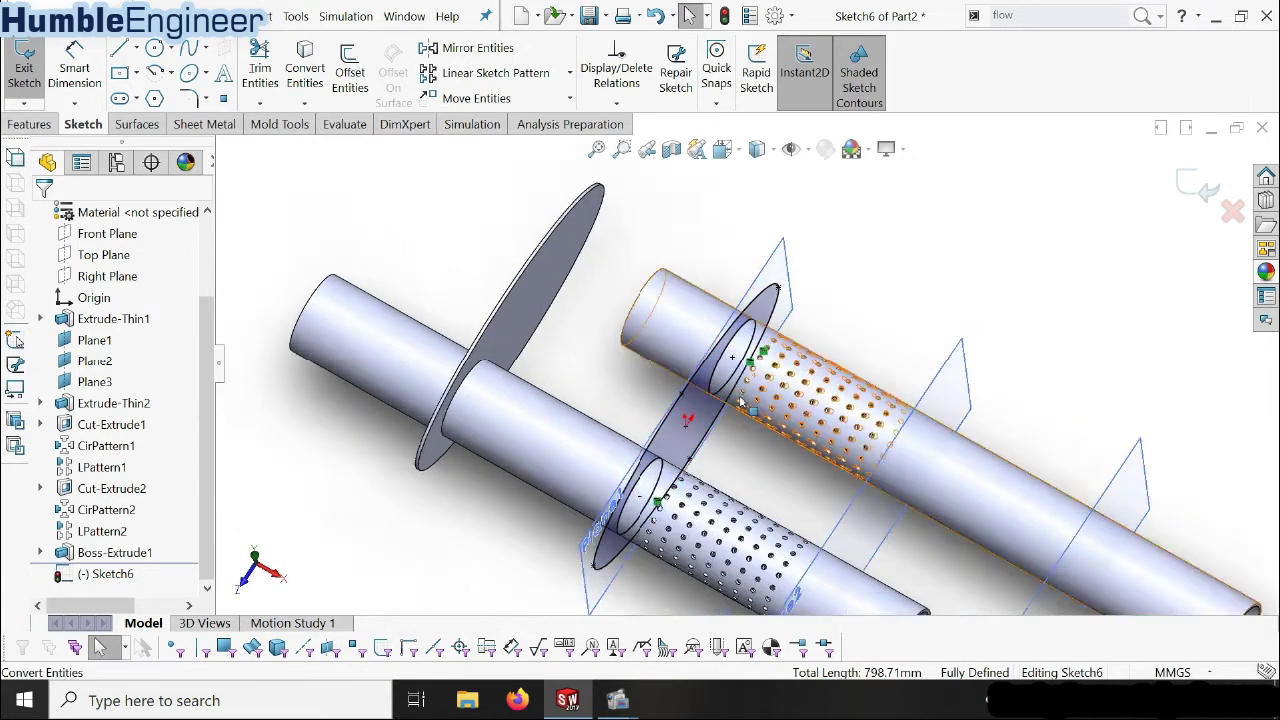
{"action": "scroll", "coordinate": [660, 343], "scroll_direction": "down", "scroll_amount": 2}
{"action": "scroll", "coordinate": [660, 343], "scroll_direction": "down", "scroll_amount": 2}
{"action": "scroll", "coordinate": [660, 343], "scroll_direction": "down", "scroll_amount": 2}
{"action": "key", "text": "Escape"}
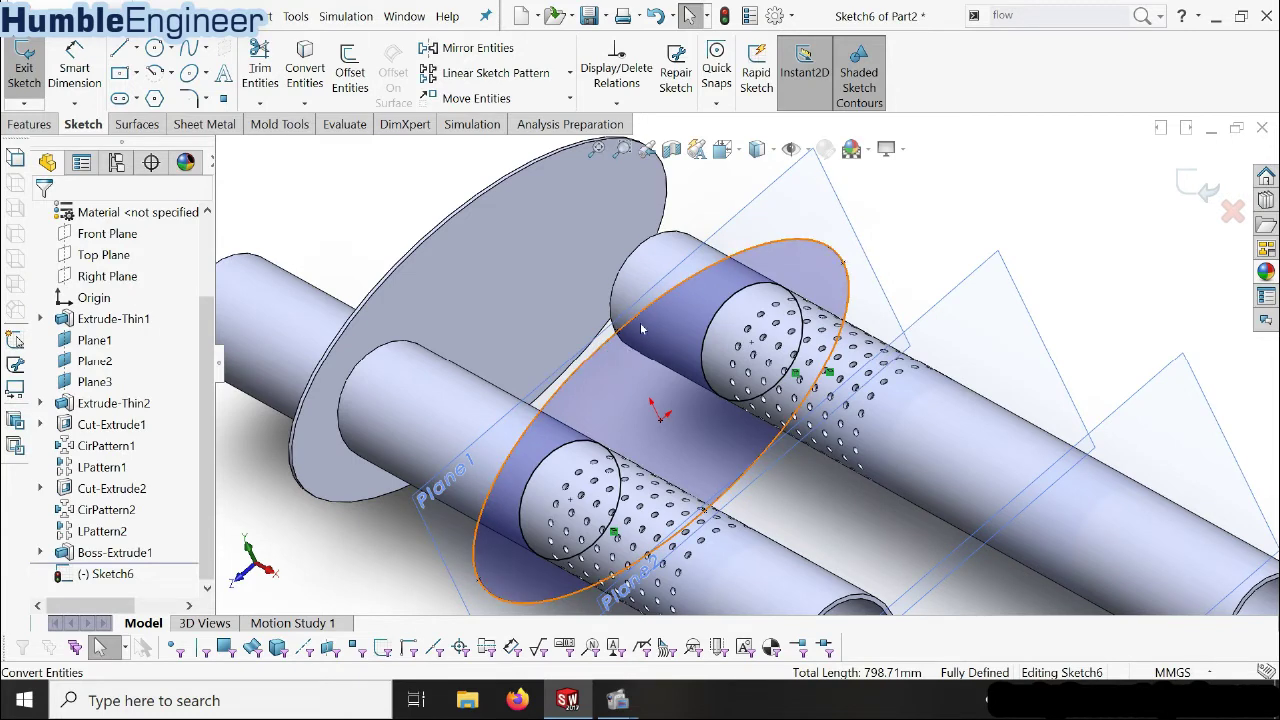
{"action": "mouse_move", "coordinate": [643, 344]}
{"action": "middle_mouse_down"}
{"action": "mouse_move", "coordinate": [622, 296]}
{"action": "mouse_move", "coordinate": [716, 367]}
{"action": "middle_mouse_up"}
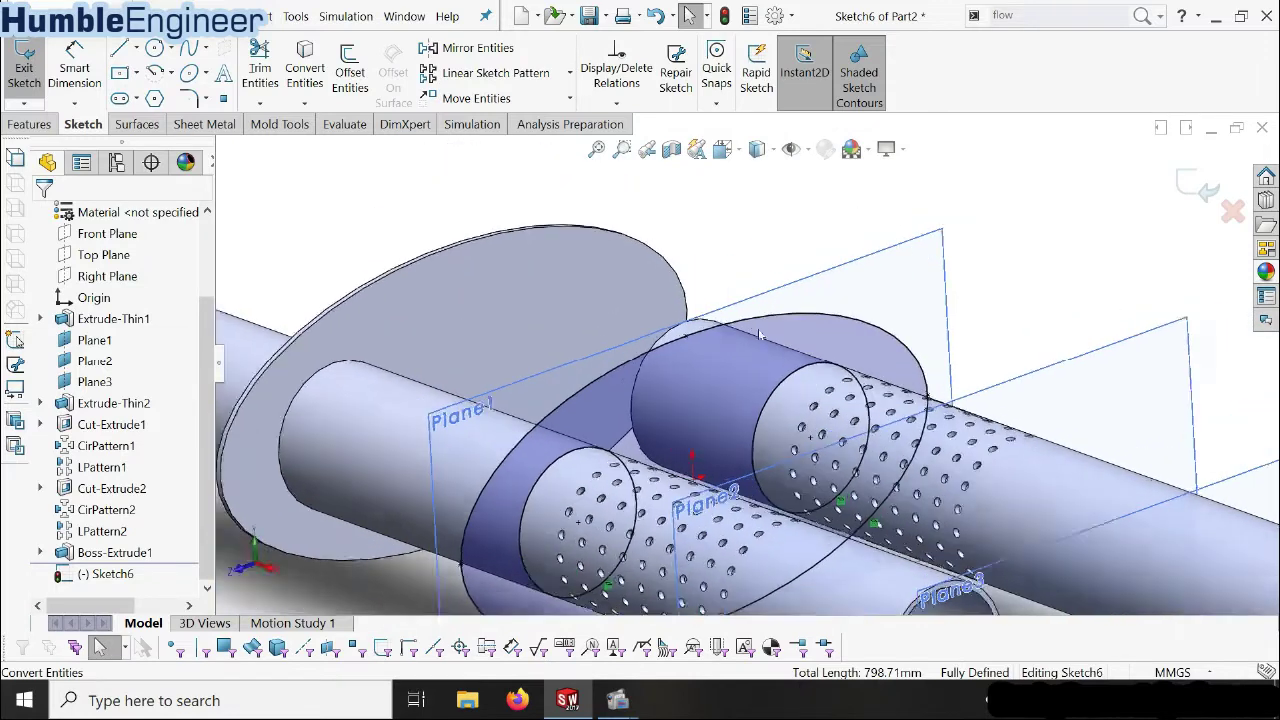
{"action": "key", "text": "Escape"}
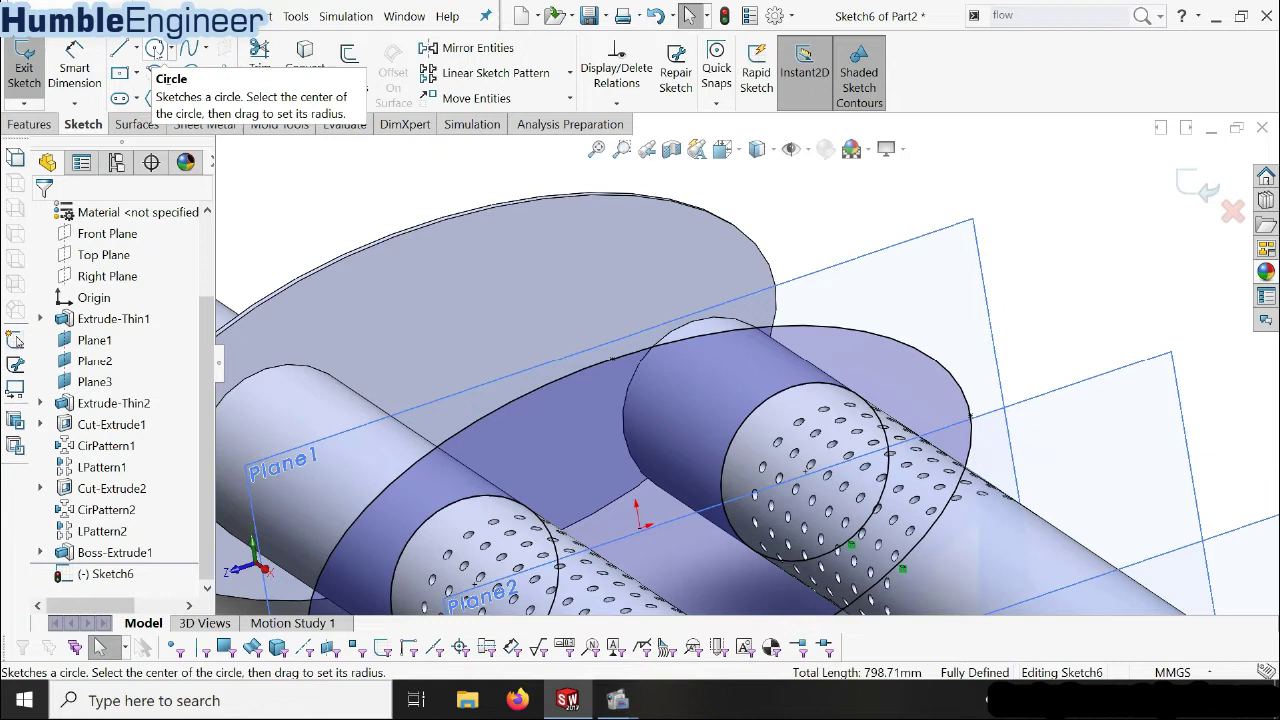
- Draw a Ø20 mm circle straddling the baffle outline's top edge
{"action": "left_click", "coordinate": [155, 49]}
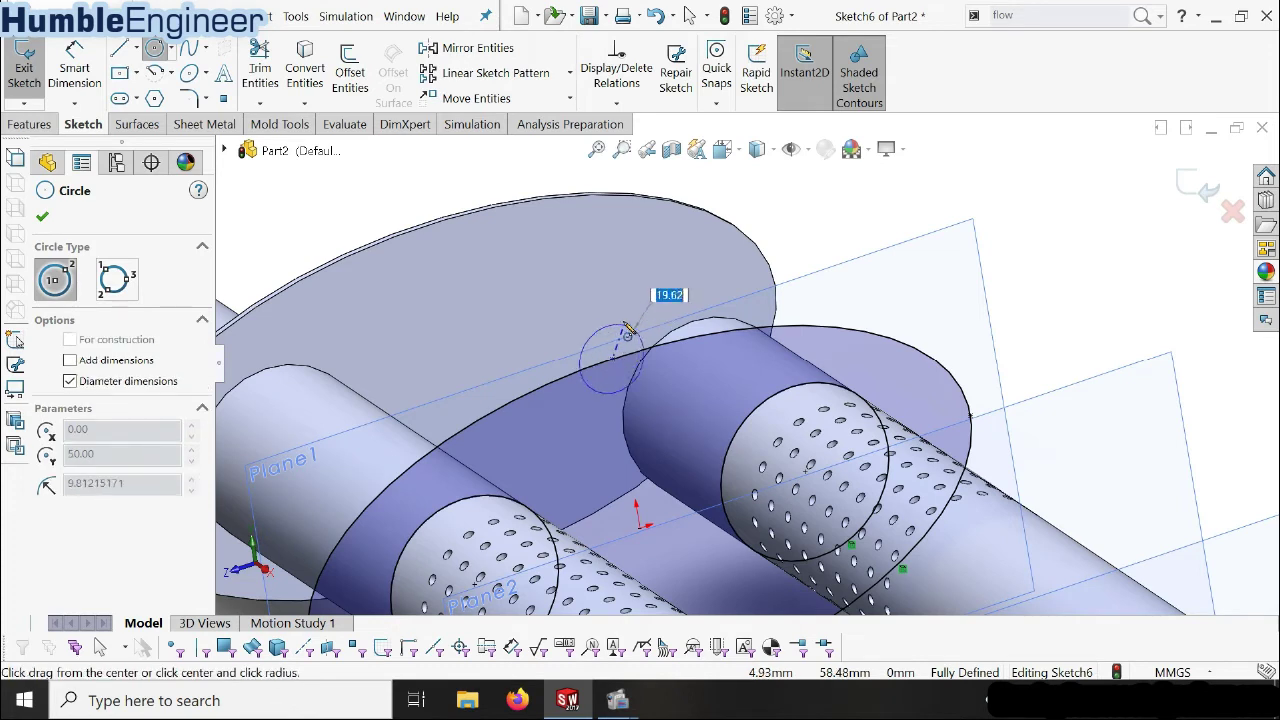
{"action": "left_click", "coordinate": [623, 333]}
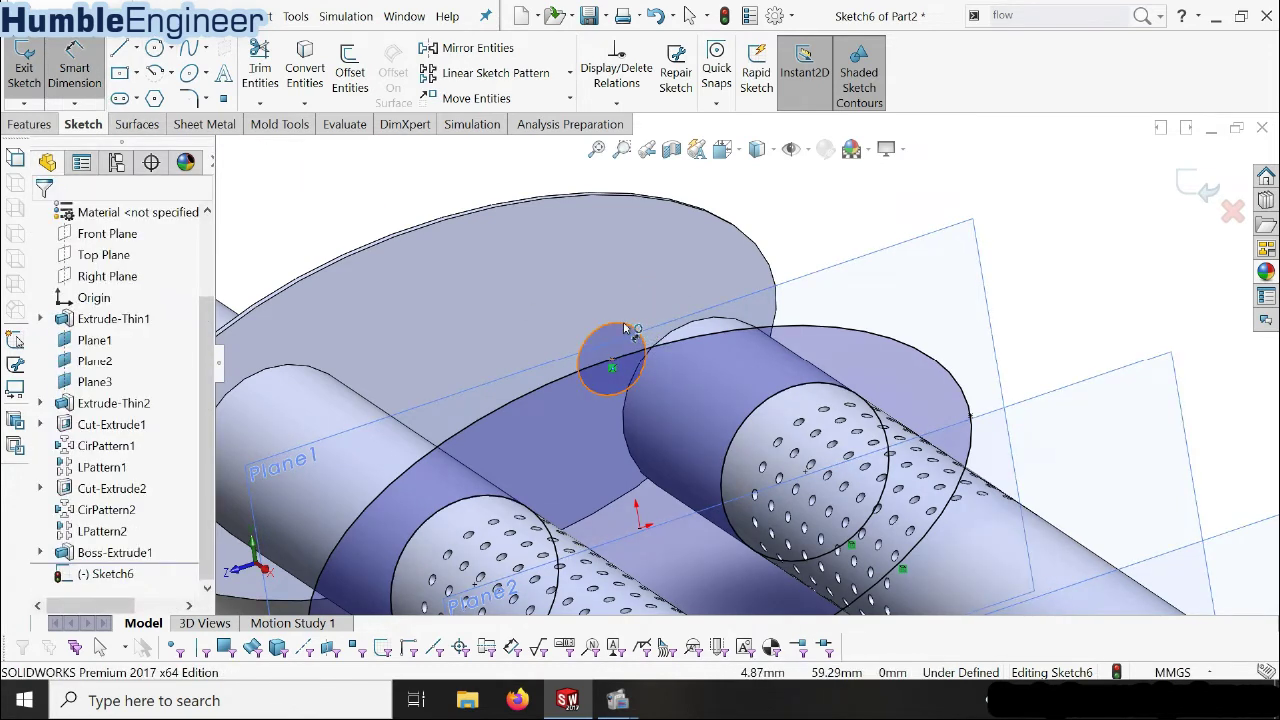
{"action": "left_click", "coordinate": [634, 332]}
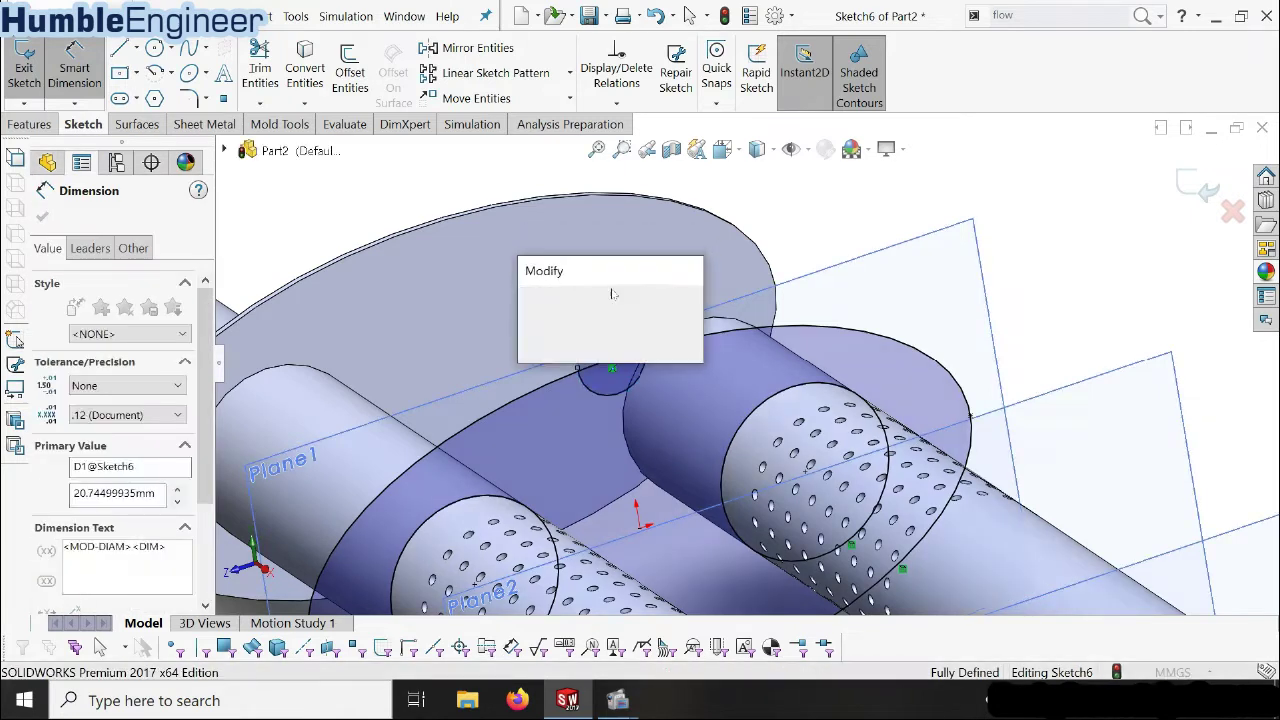
{"action": "type", "text": "20"}
{"action": "key", "text": "Return"}
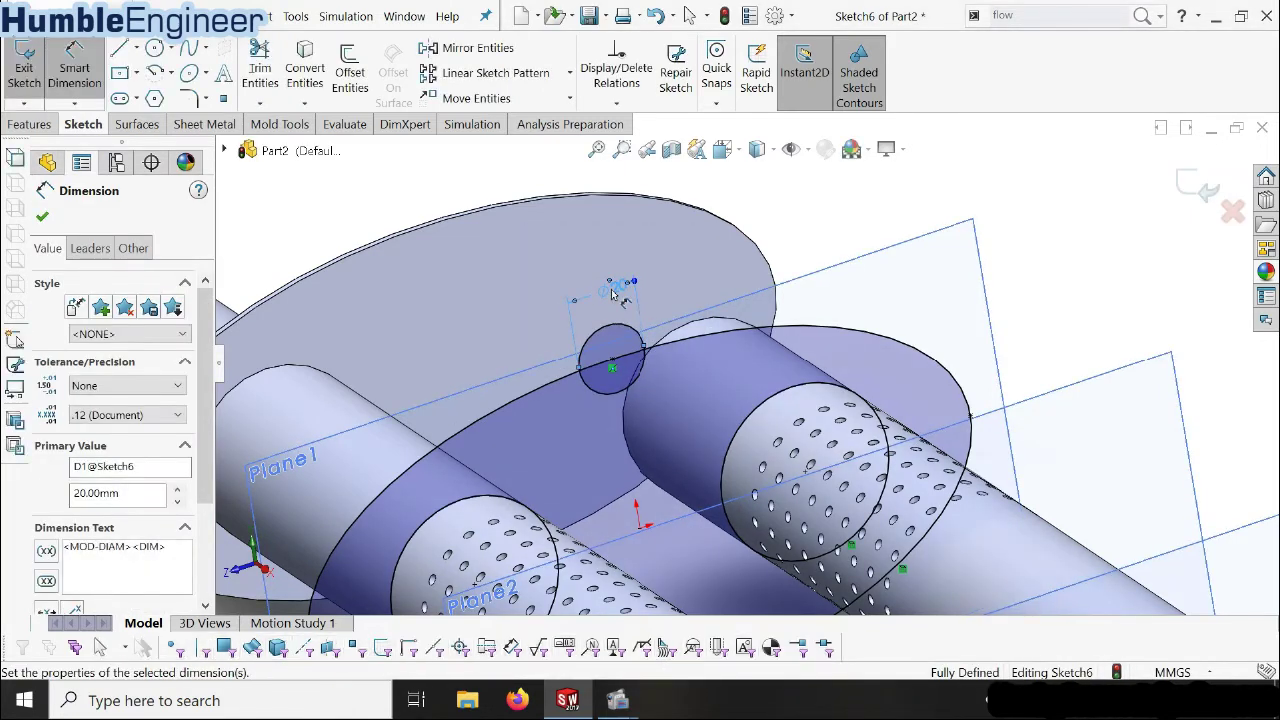
{"action": "scroll", "coordinate": [757, 537], "scroll_direction": "up", "scroll_amount": 3}
{"action": "scroll", "coordinate": [757, 537], "scroll_direction": "up", "scroll_amount": 2}
{"action": "scroll", "coordinate": [757, 537], "scroll_direction": "down", "scroll_amount": 5}
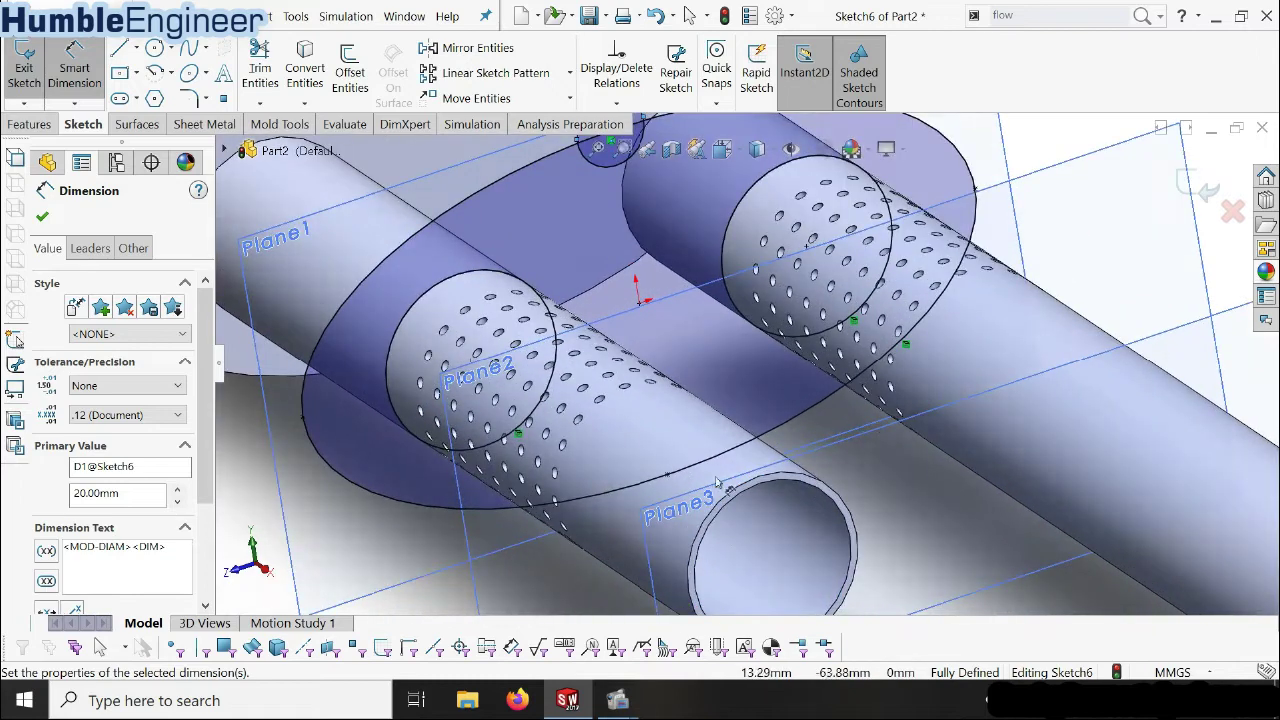
{"action": "middle_click_drag", "start_coordinate": [757, 537], "coordinate": [905, 338]}
{"action": "scroll", "coordinate": [905, 338], "scroll_direction": "up", "scroll_amount": 2}
{"action": "scroll", "coordinate": [900, 337], "scroll_direction": "up", "scroll_amount": 3}
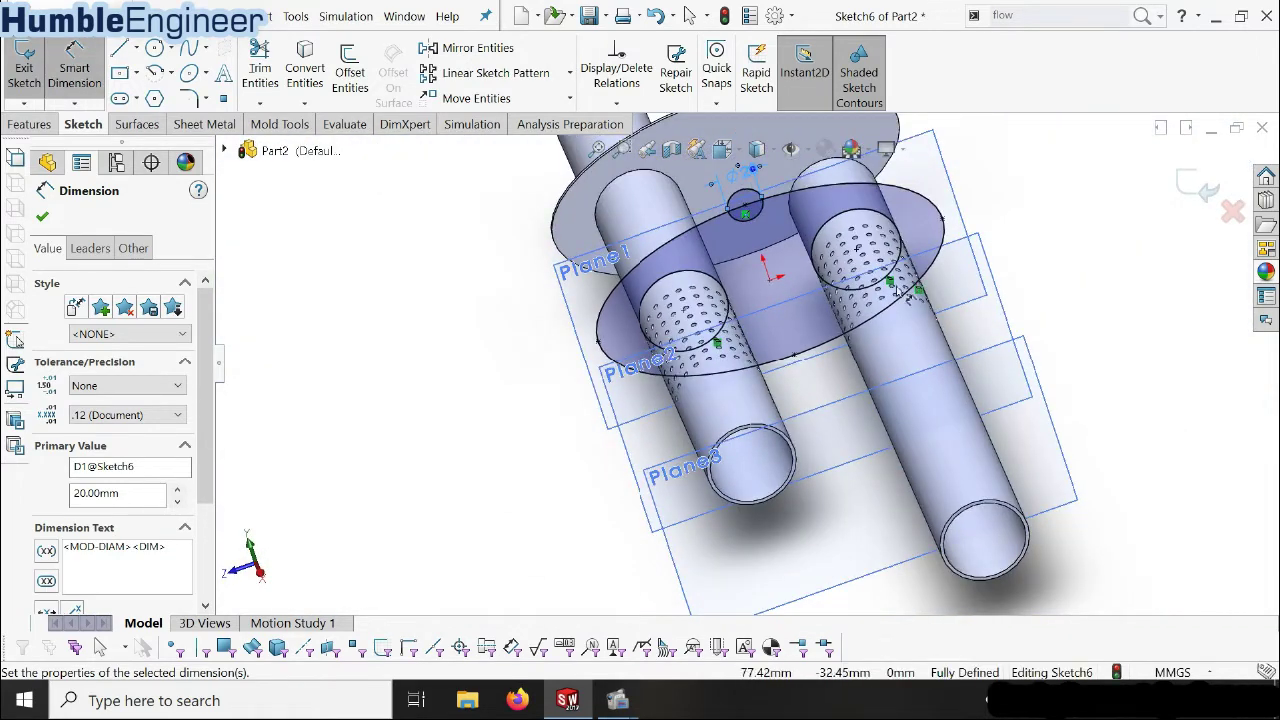
{"action": "scroll", "coordinate": [828, 340], "scroll_direction": "down", "scroll_amount": 4}
- Draw a second circle on the bottom edge and dimension it to 20 mm diameter
{"action": "key", "text": "c"}
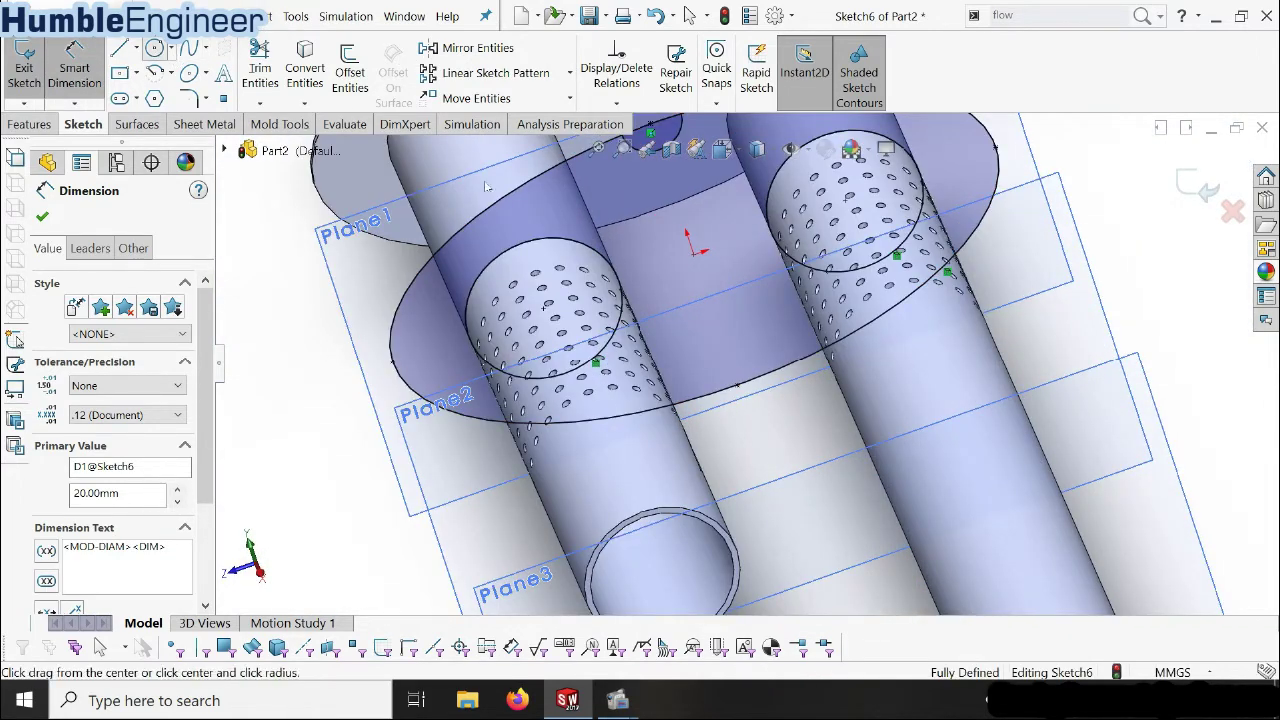
{"action": "left_click", "coordinate": [737, 390]}
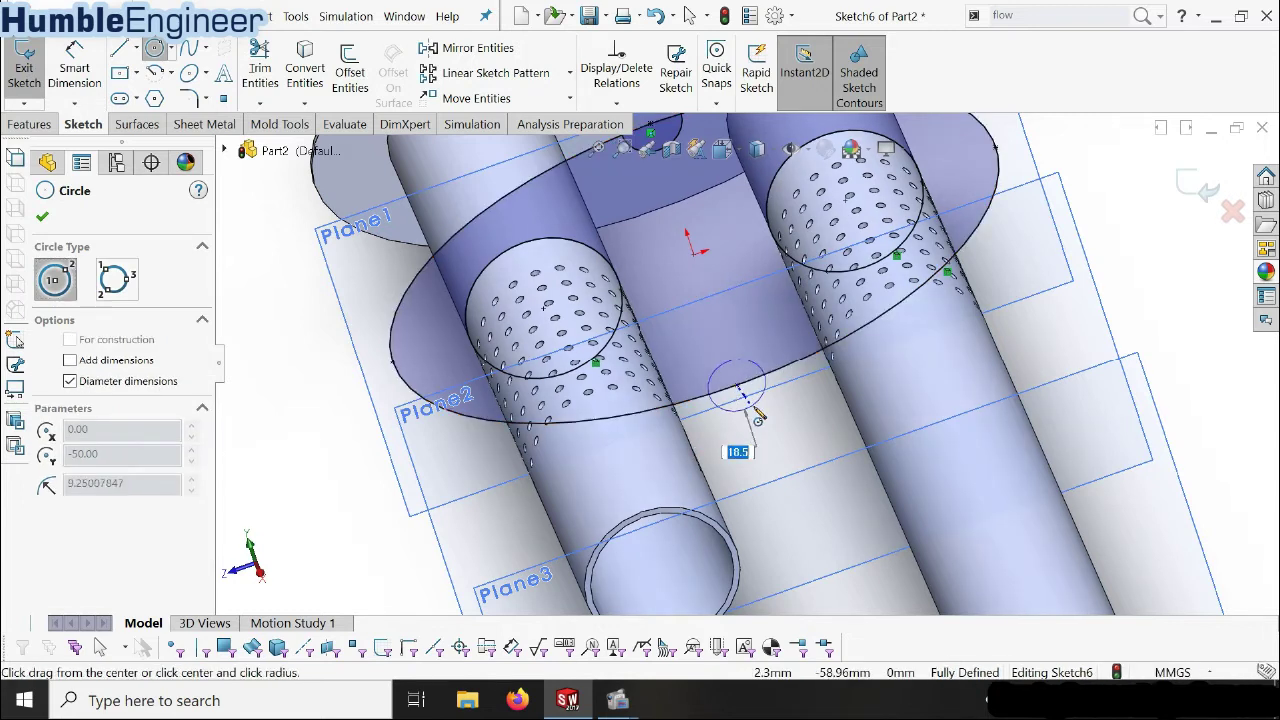
{"action": "left_click", "coordinate": [745, 411]}
{"action": "left_click", "coordinate": [86, 68]}
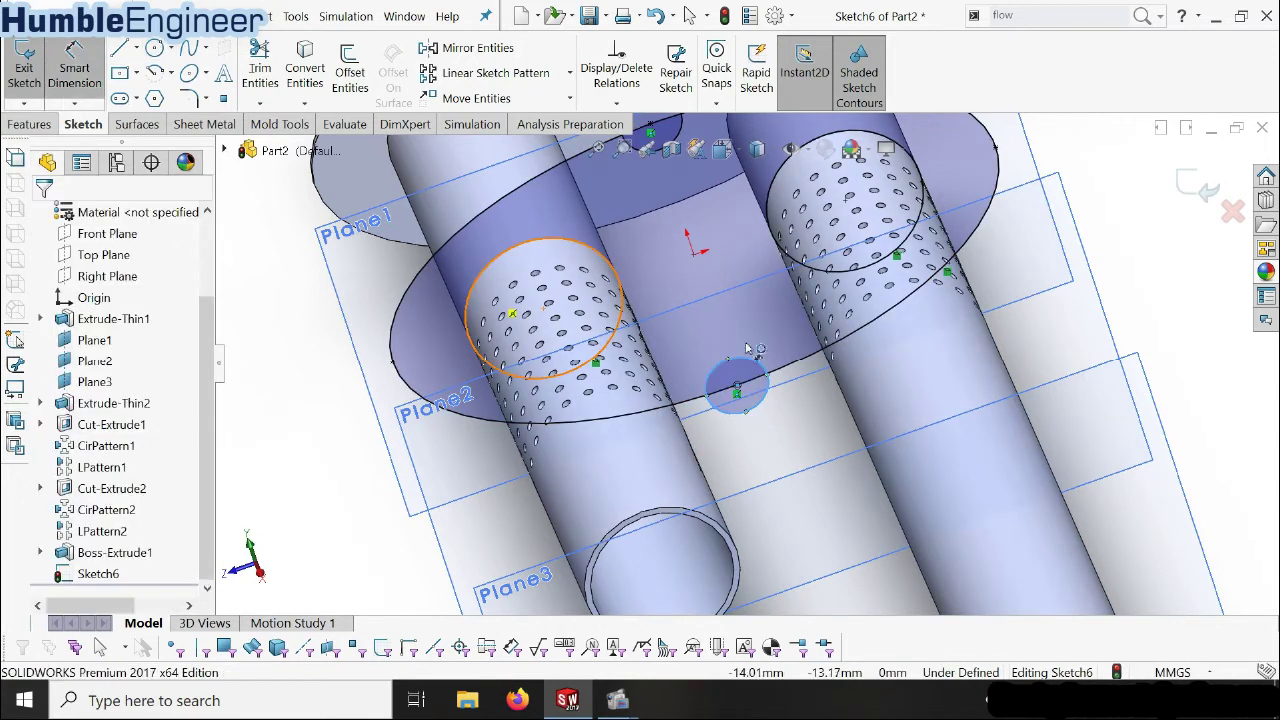
{"action": "left_click", "coordinate": [769, 397]}
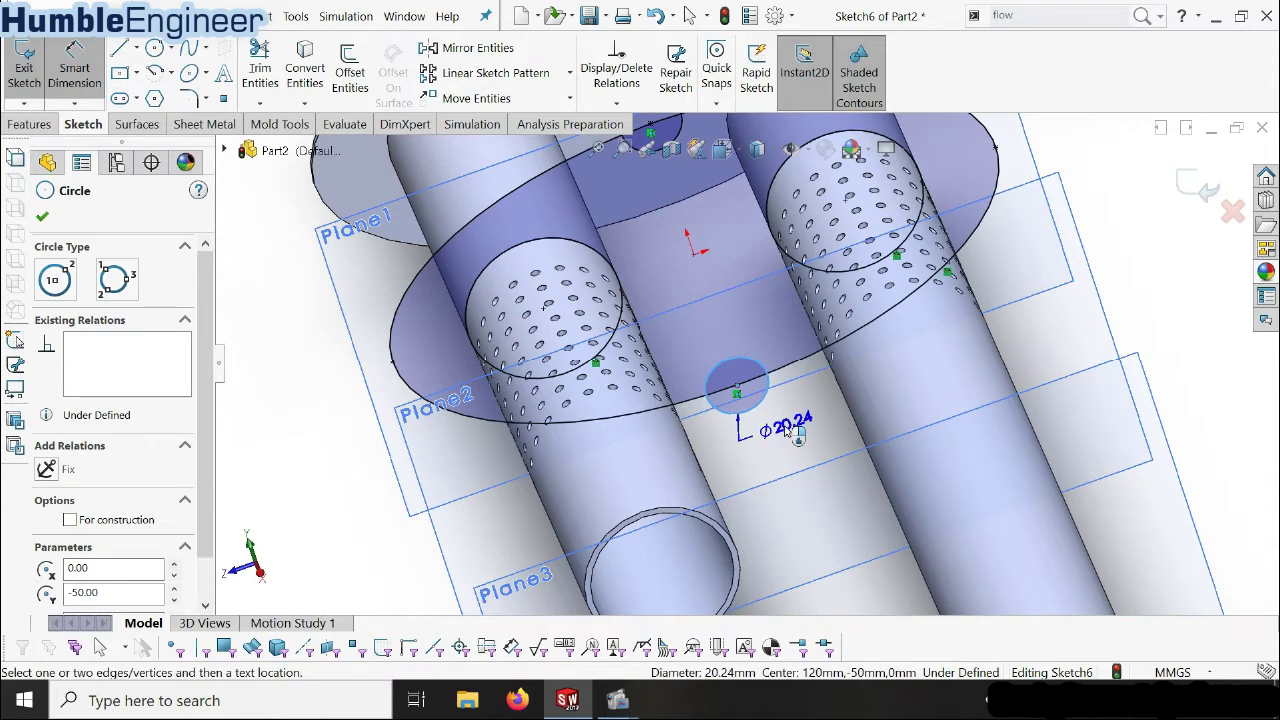
{"action": "left_click", "coordinate": [790, 434]}
{"action": "type", "text": "20"}
{"action": "key", "text": "Return"}
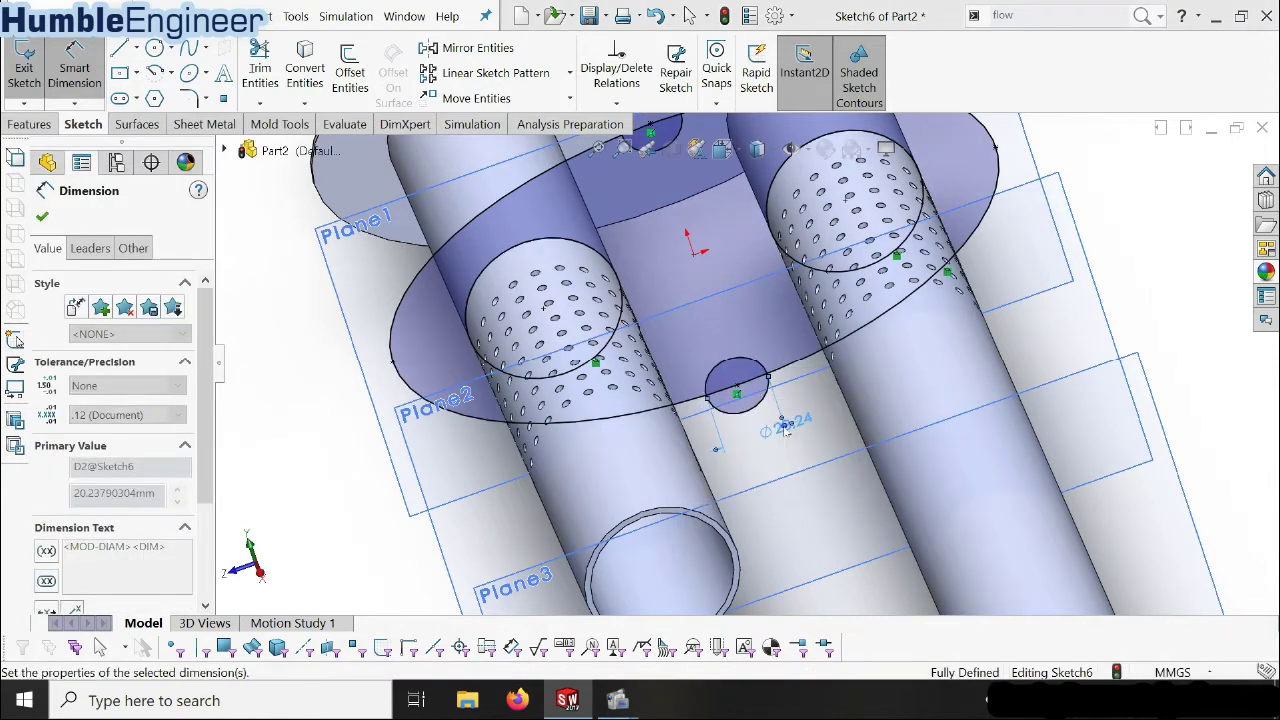
{"action": "middle_click_drag", "start_coordinate": [785, 430], "coordinate": [703, 282]}
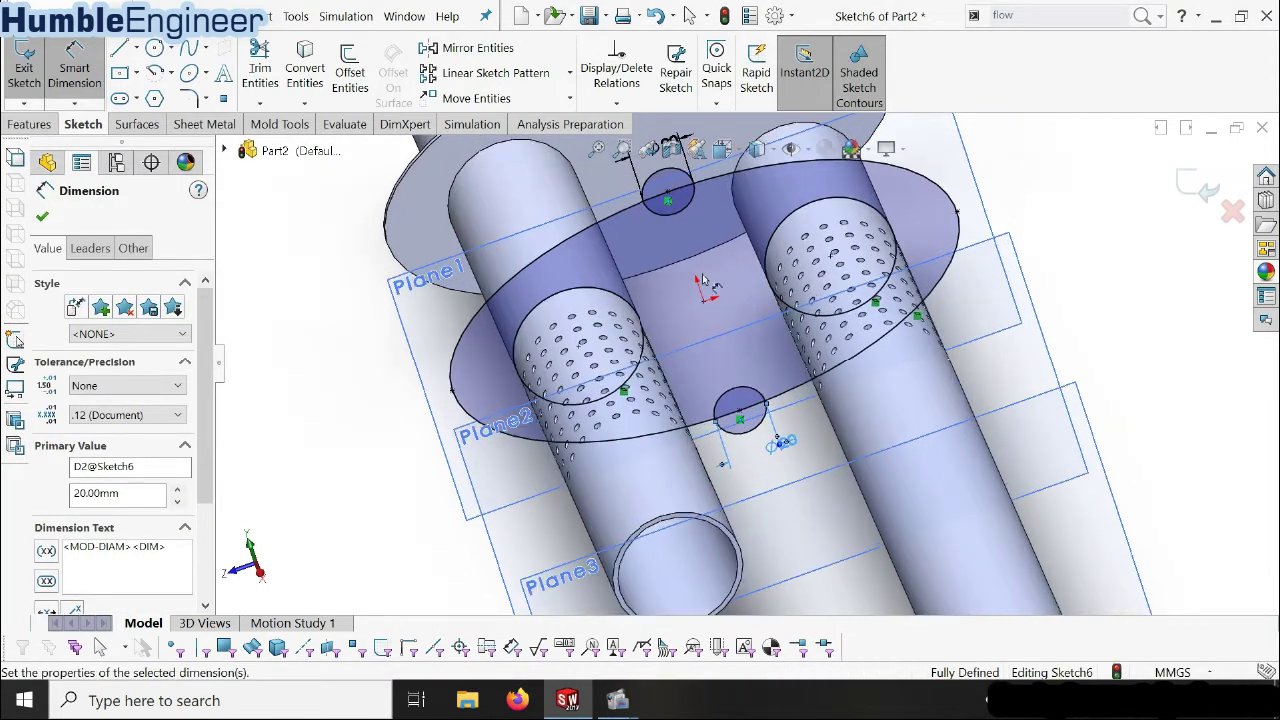
{"action": "left_click", "coordinate": [275, 62]}
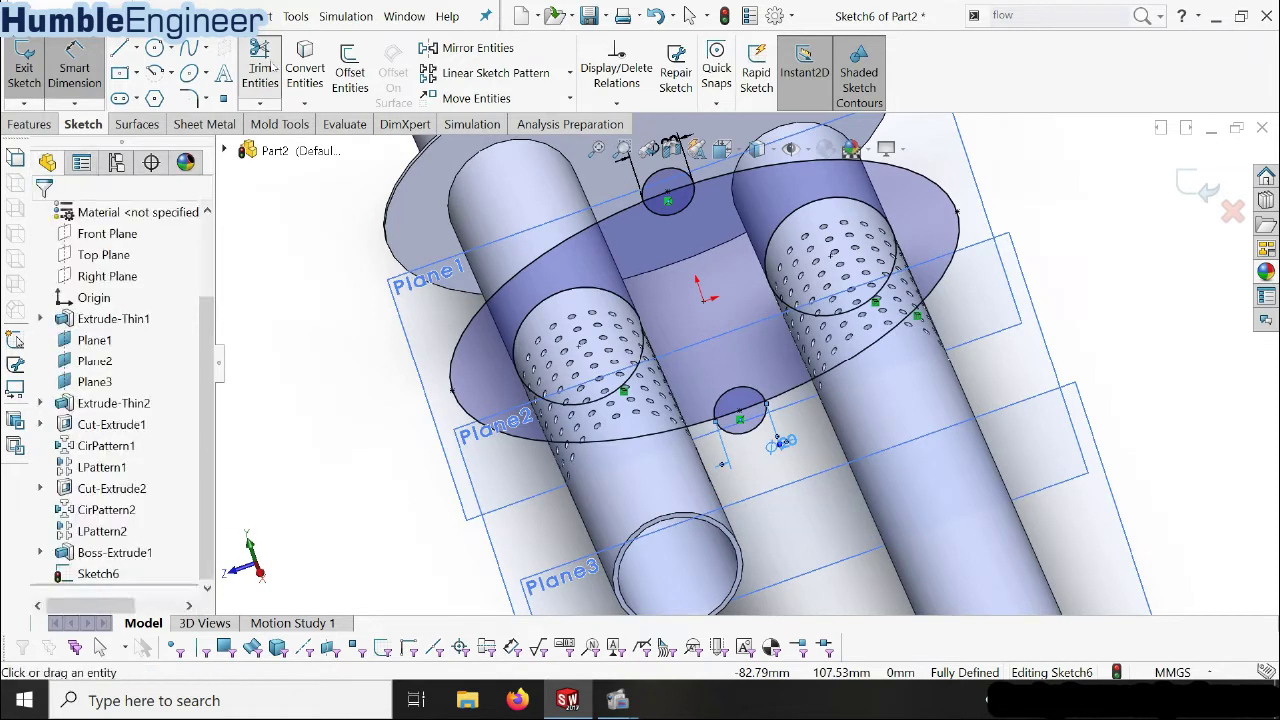
- Power-trim the circles' outer arcs and the outline inside them, leaving semicircular notches
{"action": "left_click", "coordinate": [666, 175]}
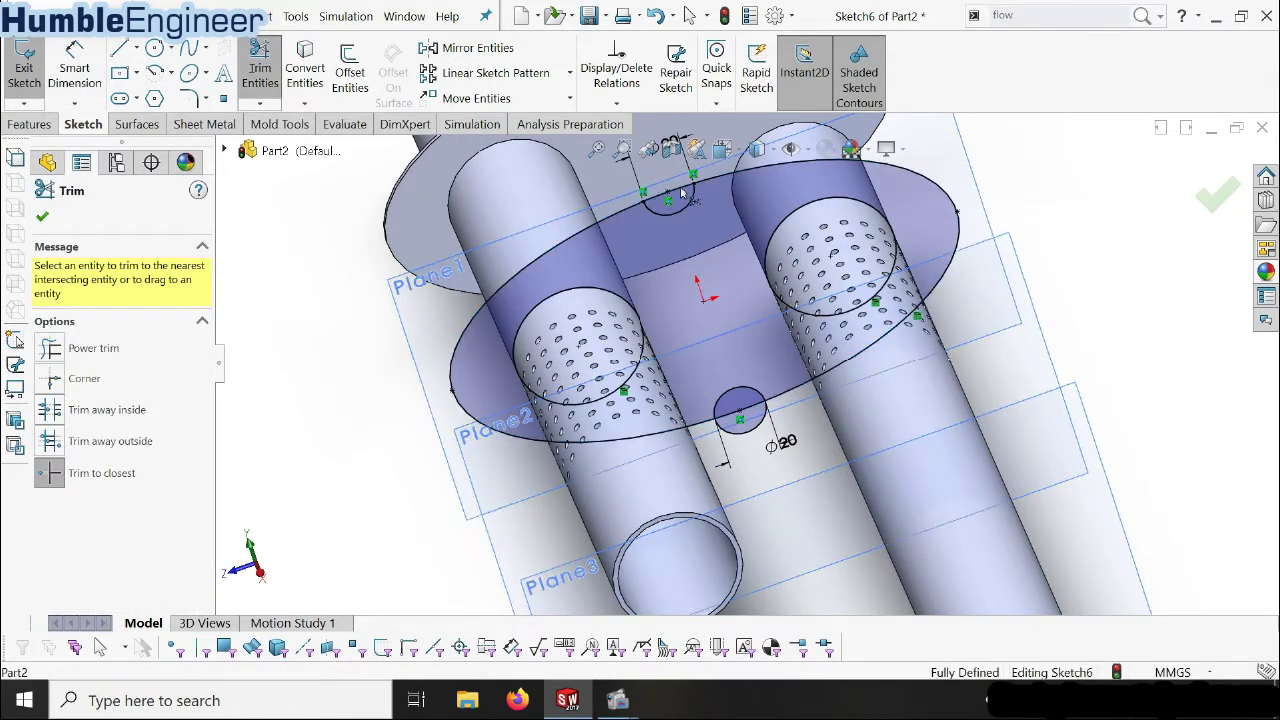
{"action": "left_click", "coordinate": [683, 191]}
{"action": "left_click", "coordinate": [755, 432]}
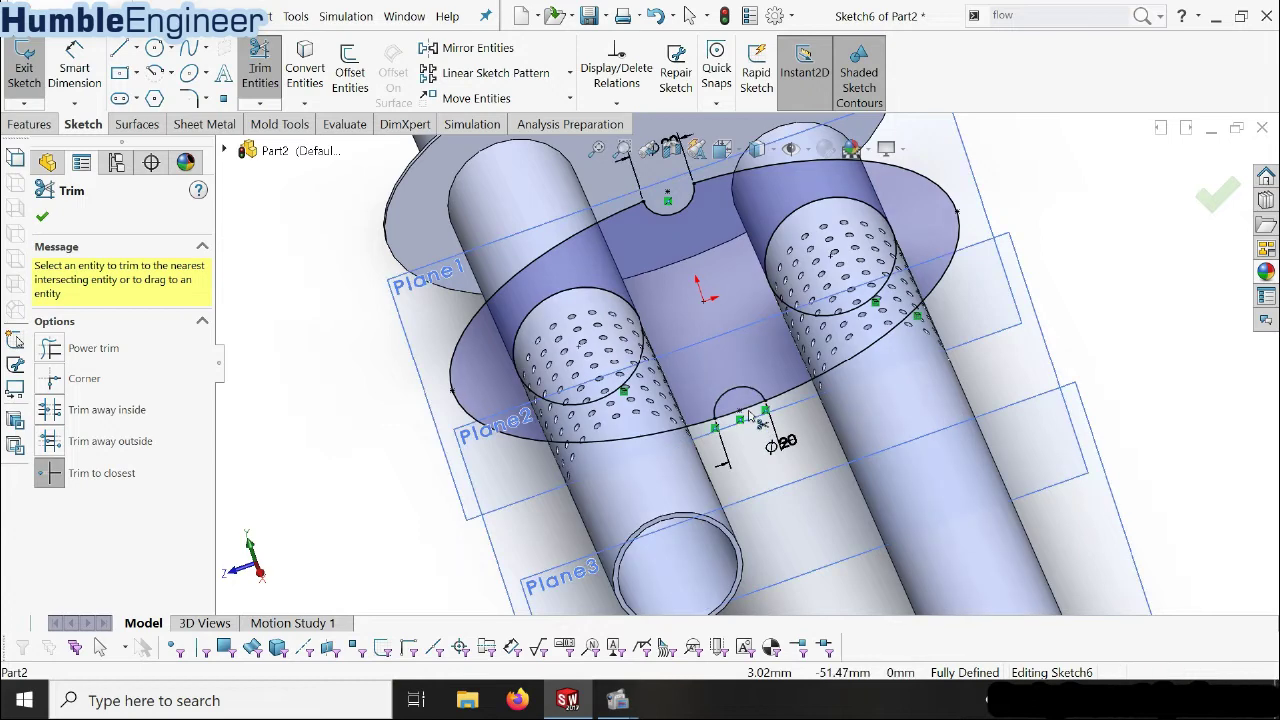
{"action": "scroll", "coordinate": [760, 420], "scroll_direction": "down", "scroll_amount": 2}
{"action": "scroll", "coordinate": [762, 416], "scroll_direction": "up", "scroll_amount": 2}
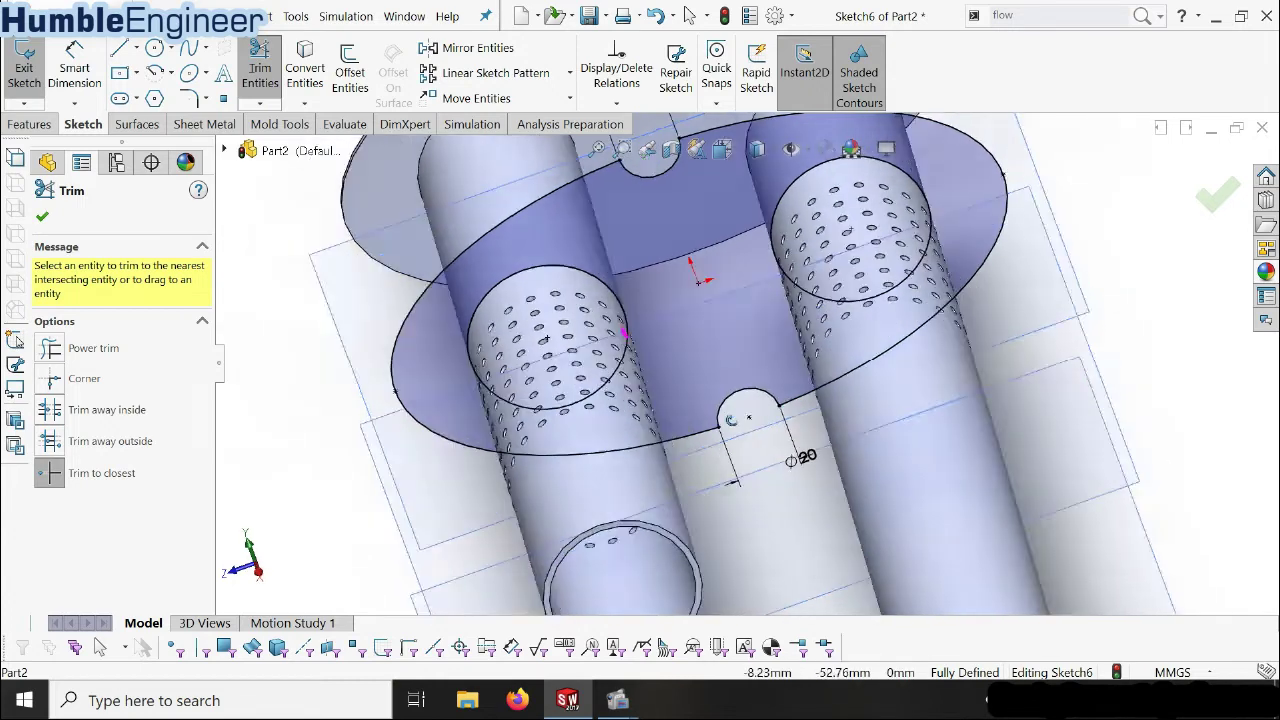
{"action": "middle_click_drag", "start_coordinate": [762, 416], "coordinate": [170, 252]}
{"action": "left_click", "coordinate": [42, 217]}
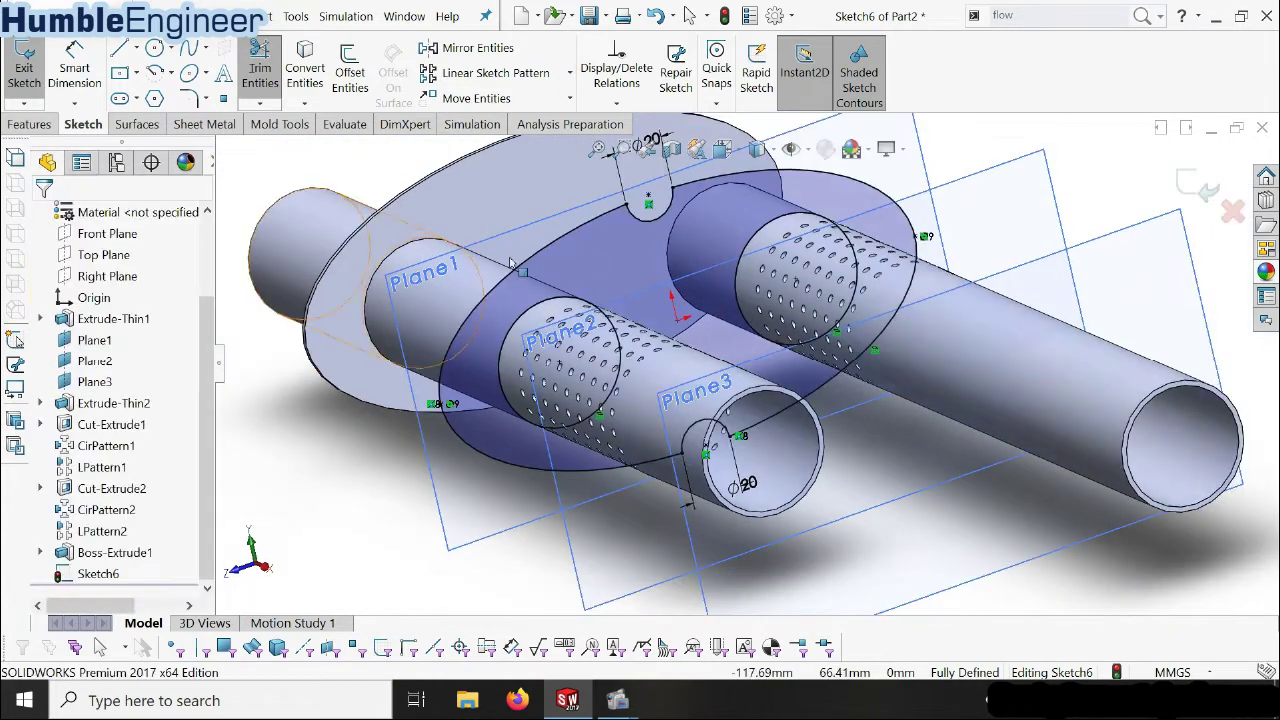
{"action": "scroll", "coordinate": [780, 233], "scroll_direction": "down", "scroll_amount": 2}
{"action": "scroll", "coordinate": [780, 233], "scroll_direction": "down", "scroll_amount": 1}
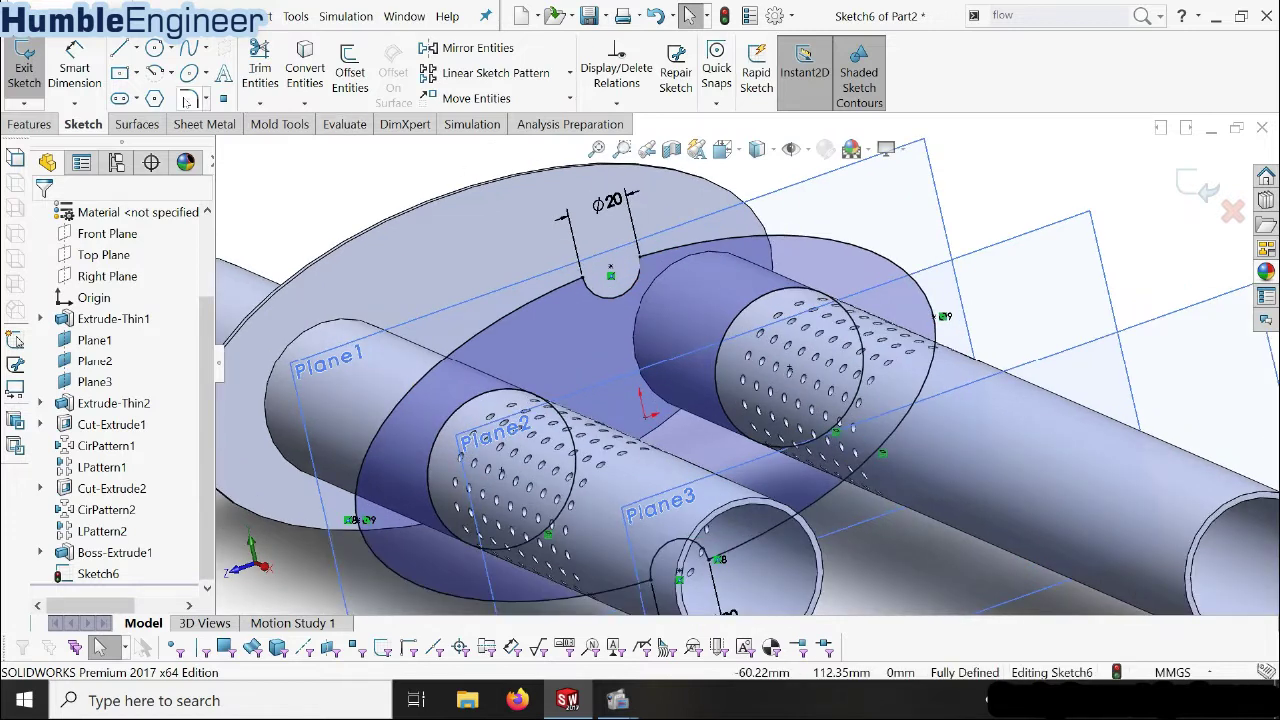
- Round both corners of the top notch with a sketch fillet
{"action": "left_click", "coordinate": [188, 100]}
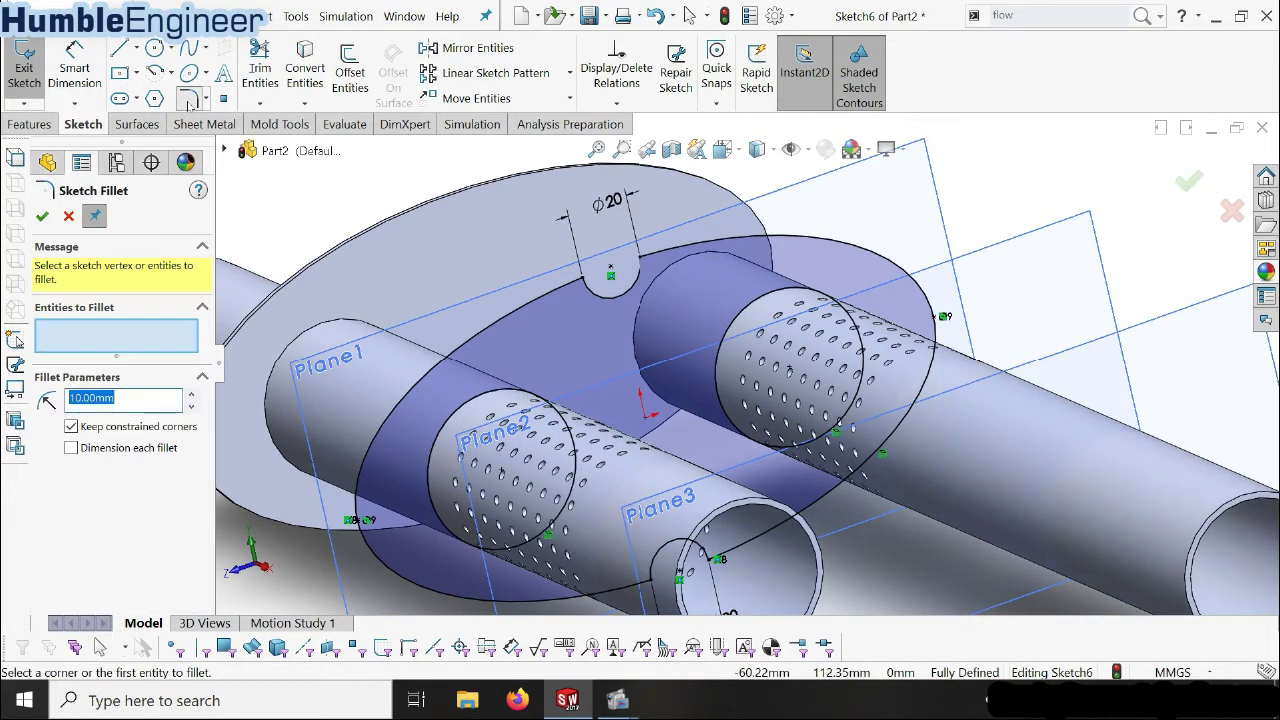
{"action": "type", "text": "2"}
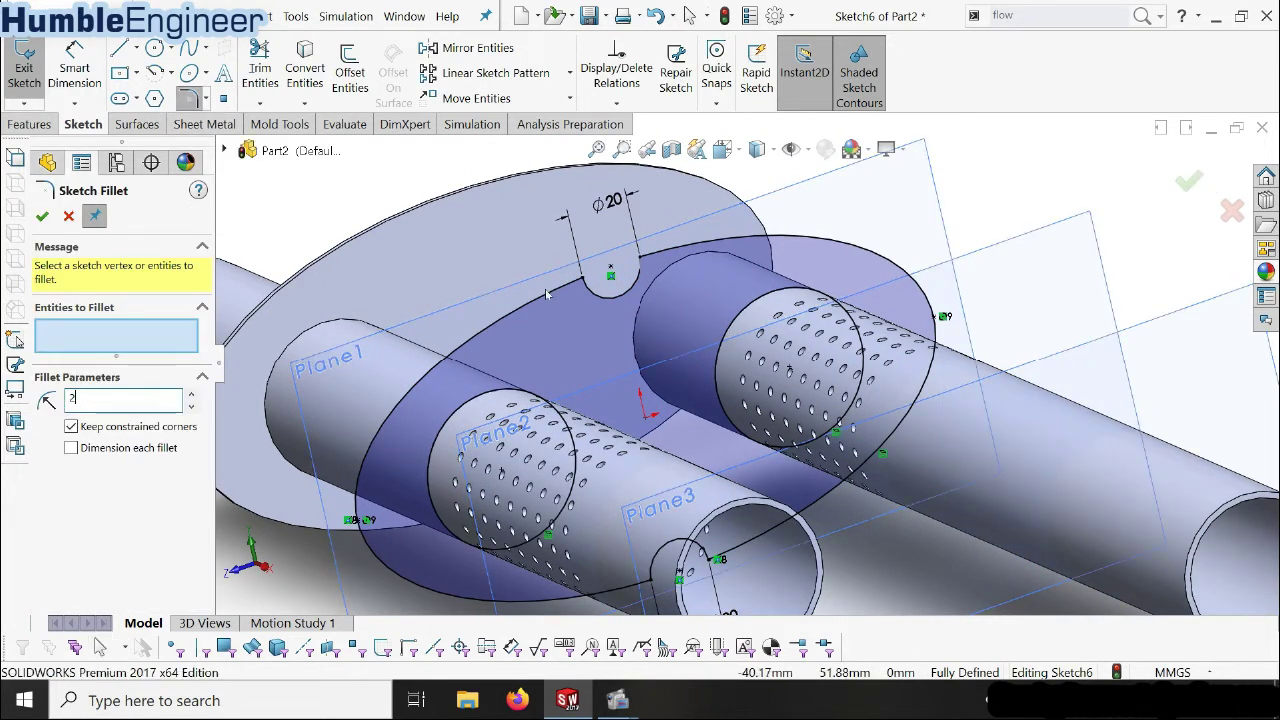
{"action": "left_click", "coordinate": [578, 281]}
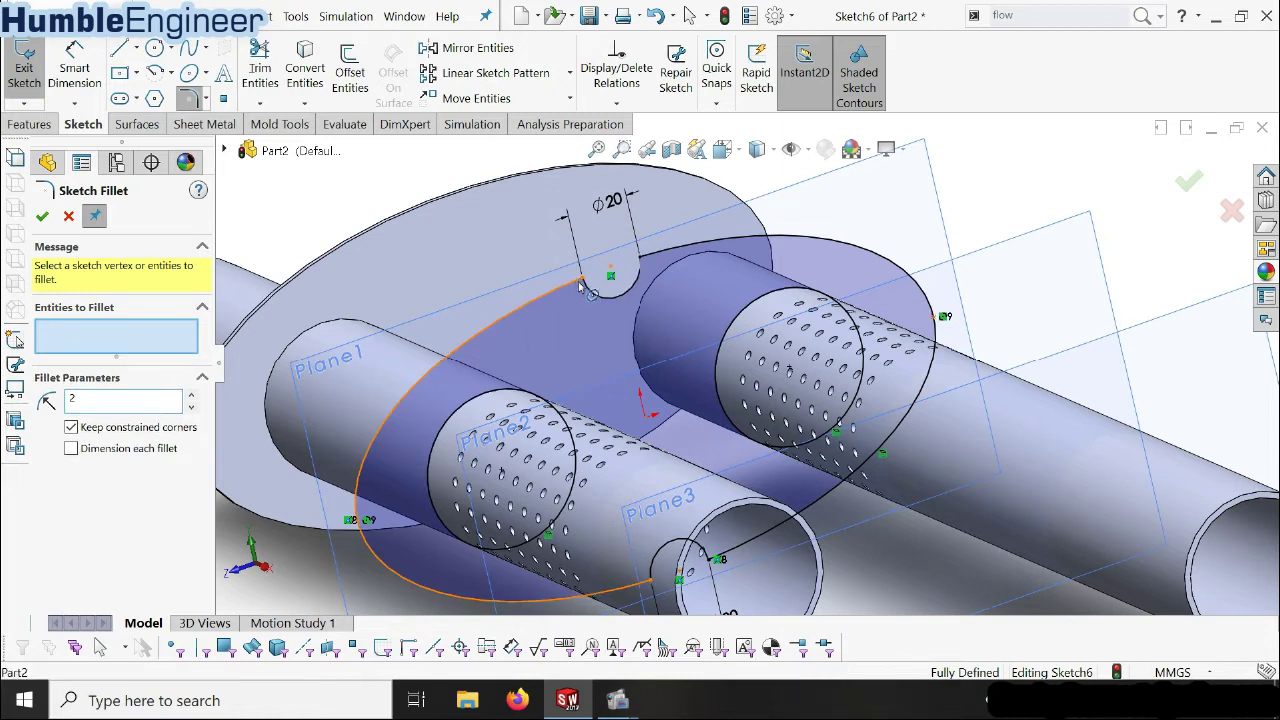
{"action": "left_click", "coordinate": [640, 272]}
- Round both bottom-notch corners, accept losing relations, and apply the 5 mm fillets
{"action": "mouse_move", "coordinate": [713, 393]}
{"action": "middle_mouse_down"}
{"action": "mouse_move", "coordinate": [598, 461]}
{"action": "mouse_move", "coordinate": [572, 418]}
{"action": "mouse_move", "coordinate": [504, 427]}
{"action": "middle_mouse_up"}
{"action": "left_click", "coordinate": [564, 418]}
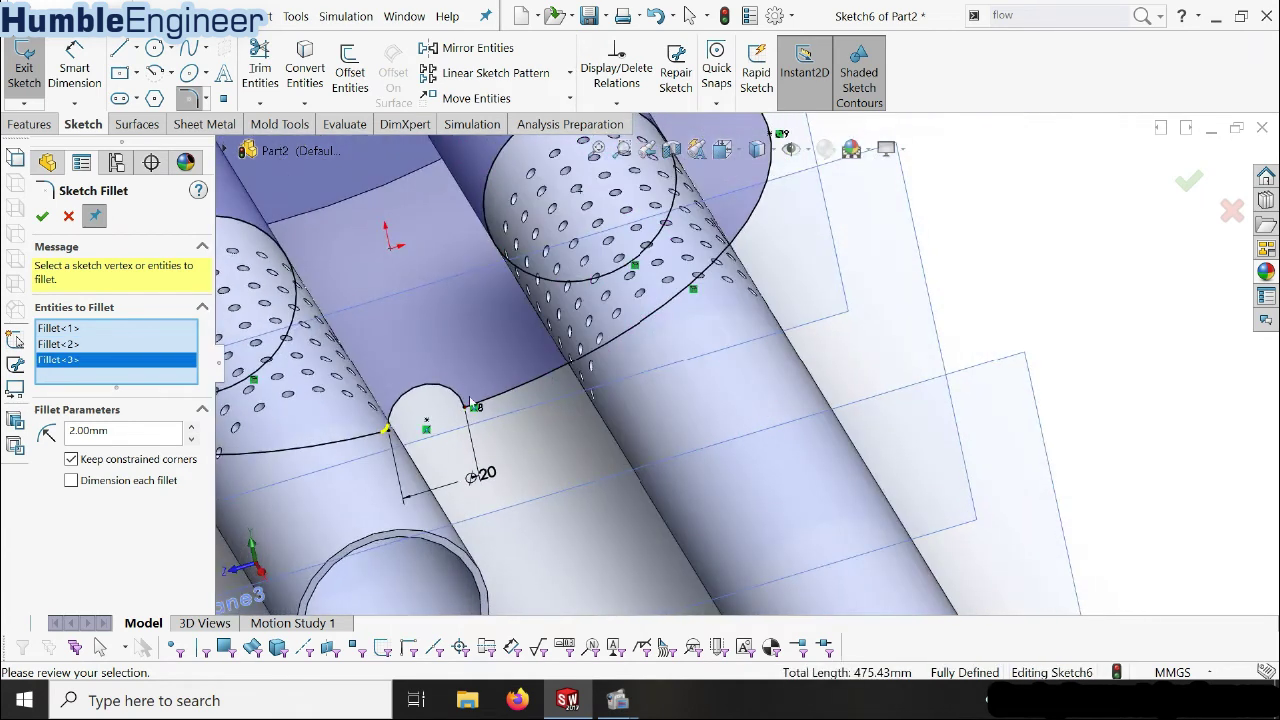
{"action": "left_click", "coordinate": [465, 406]}
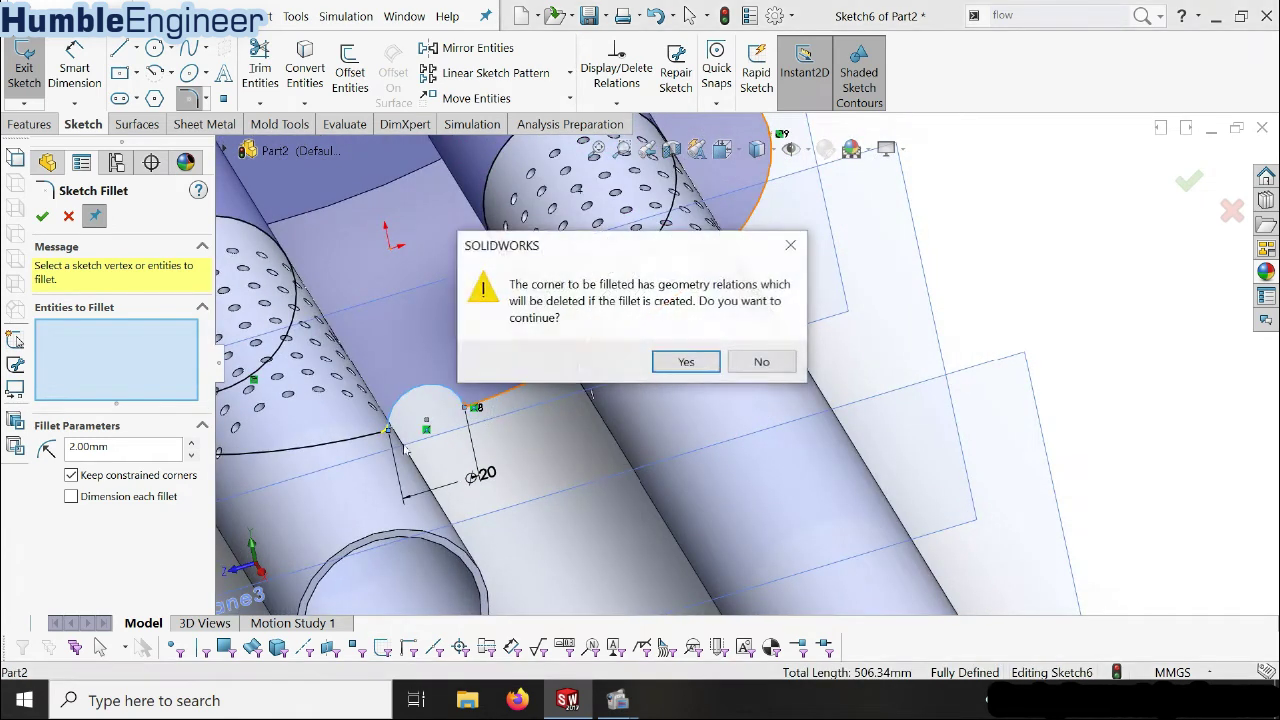
{"action": "left_click", "coordinate": [687, 364]}
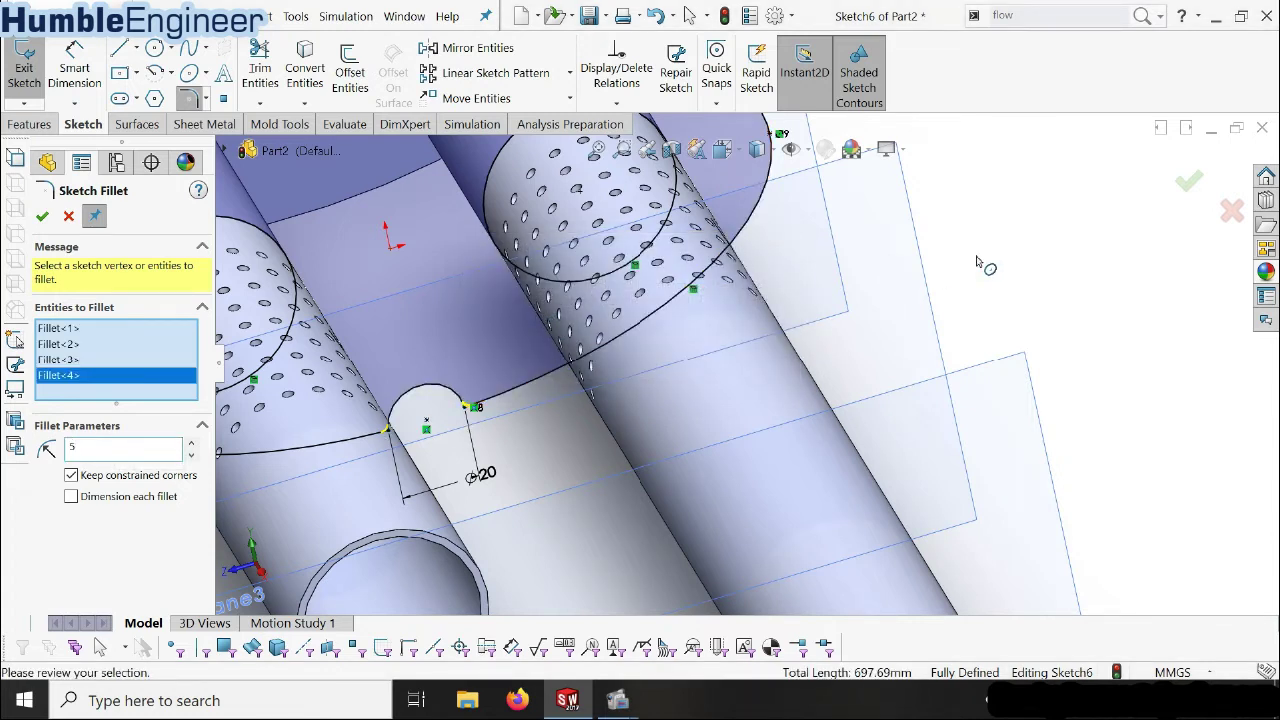
{"action": "scroll", "coordinate": [540, 332], "scroll_direction": "up", "scroll_amount": 5}
{"action": "scroll", "coordinate": [587, 203], "scroll_direction": "down", "scroll_amount": 4}
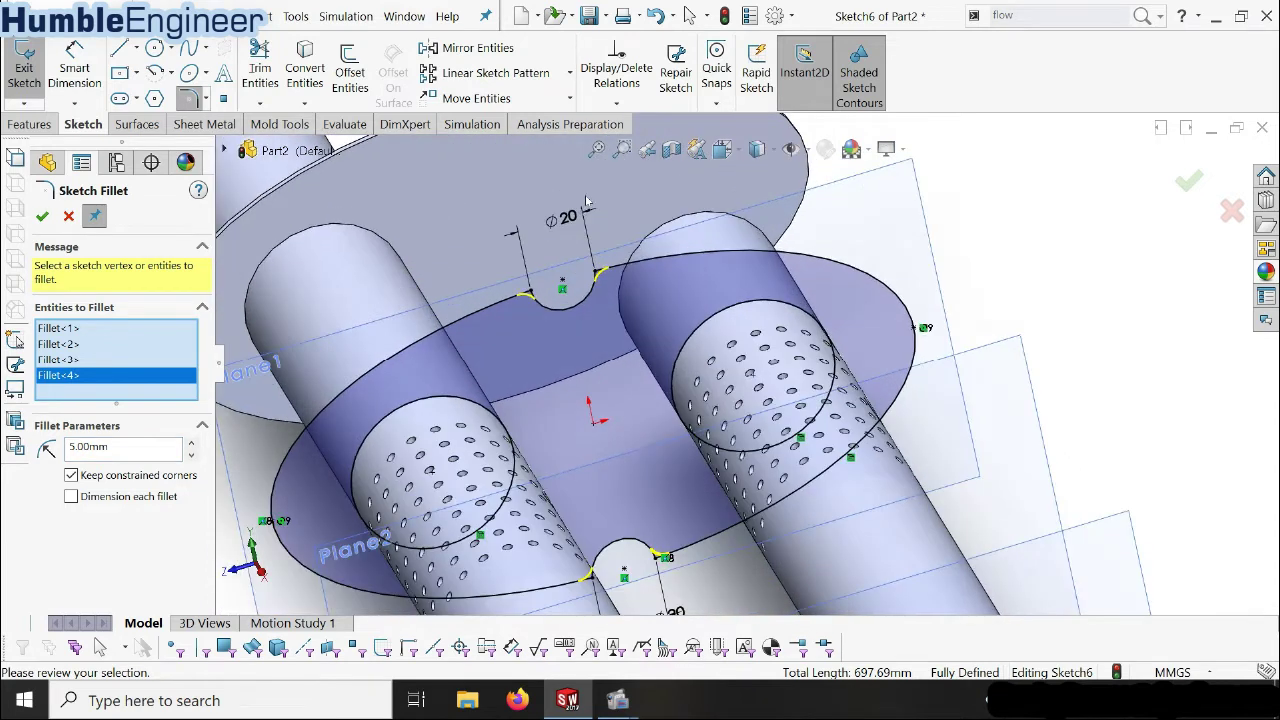
{"action": "left_click", "coordinate": [42, 218]}
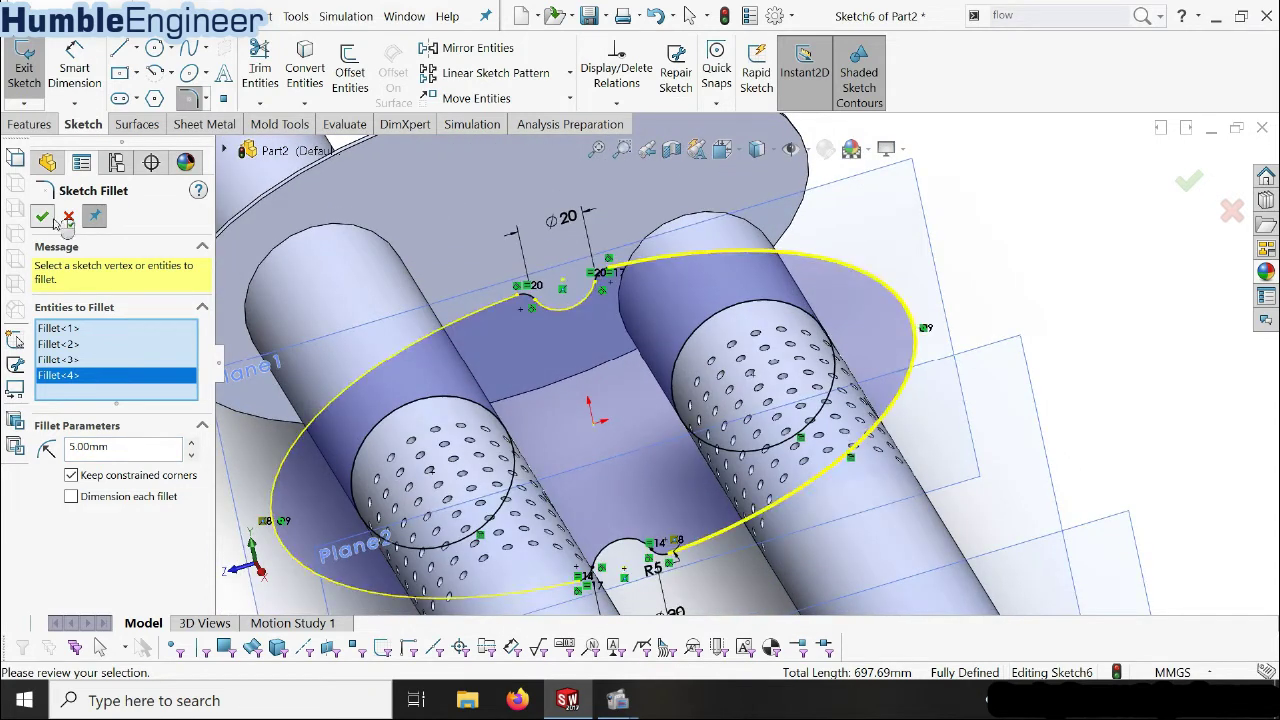
{"action": "mouse_move", "coordinate": [624, 459]}
{"action": "middle_mouse_down"}
{"action": "mouse_move", "coordinate": [808, 398]}
{"action": "mouse_move", "coordinate": [795, 360]}
{"action": "middle_mouse_up"}
{"action": "scroll", "coordinate": [795, 360], "scroll_direction": "down", "scroll_amount": 2}
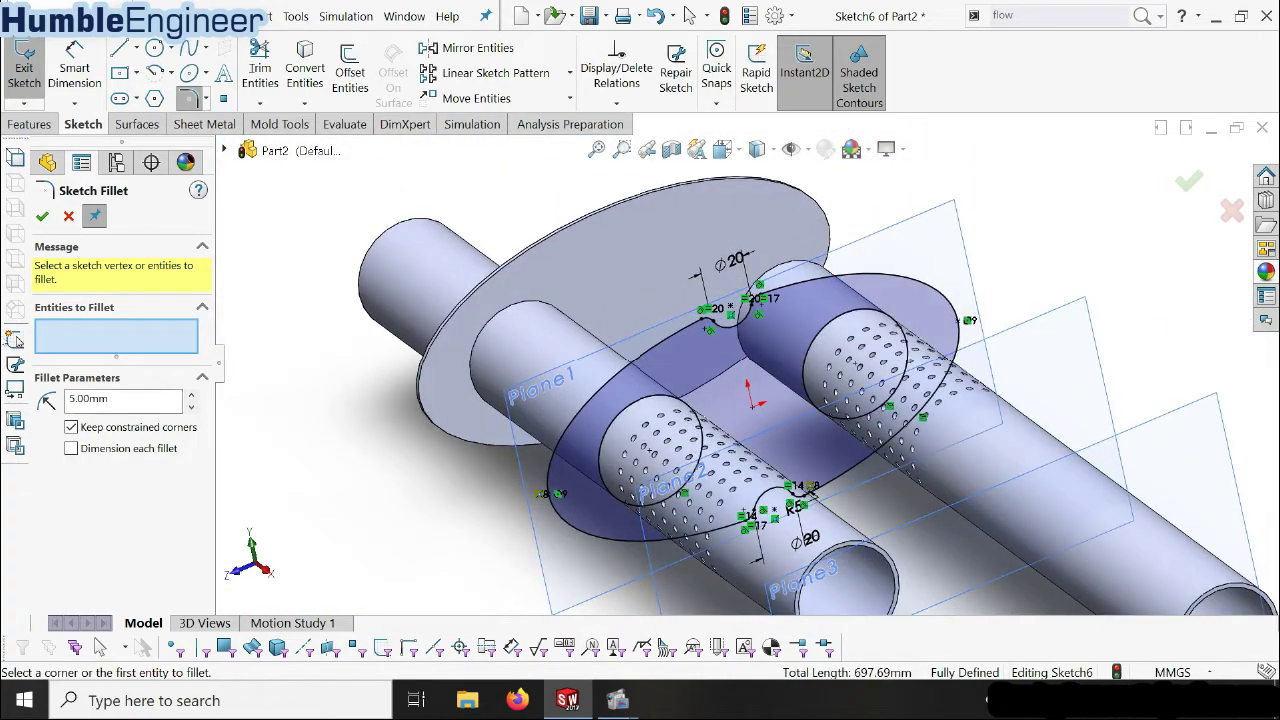
{"action": "left_click", "coordinate": [47, 129]}
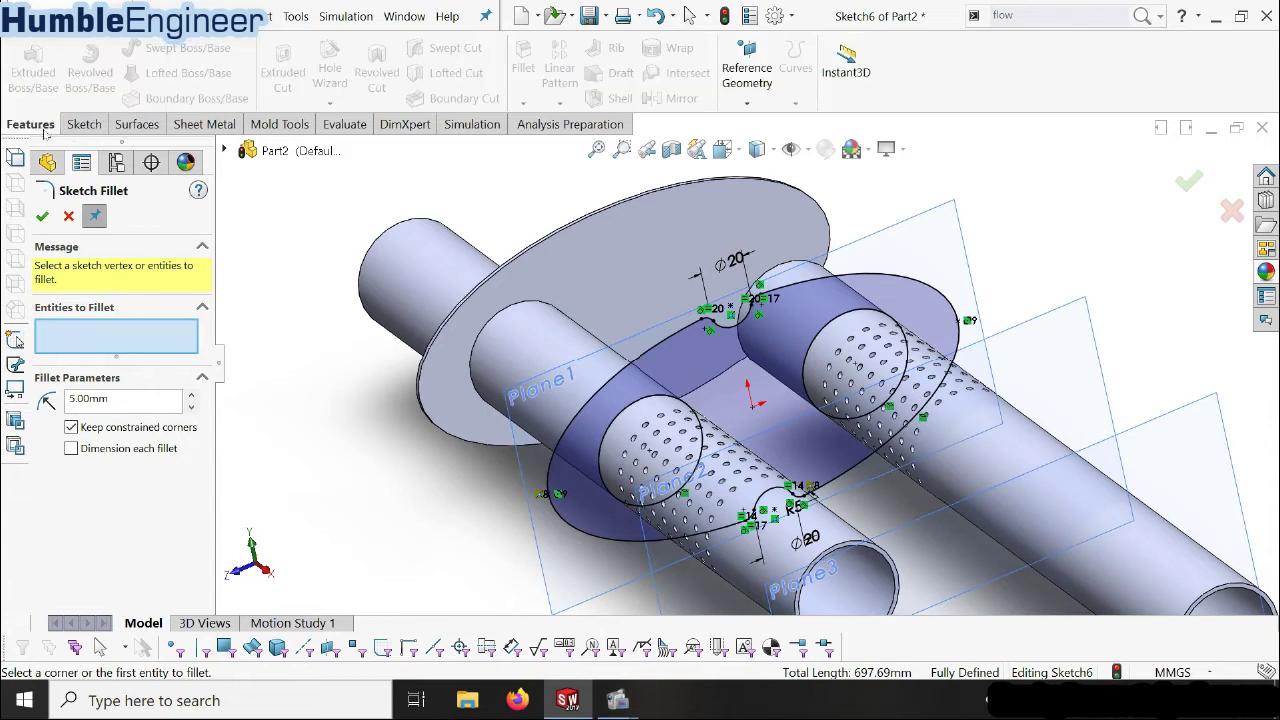
- Extrude the notched Sketch6 2 mm blind, merged, as Boss-Extrude2
{"action": "left_click", "coordinate": [40, 220]}
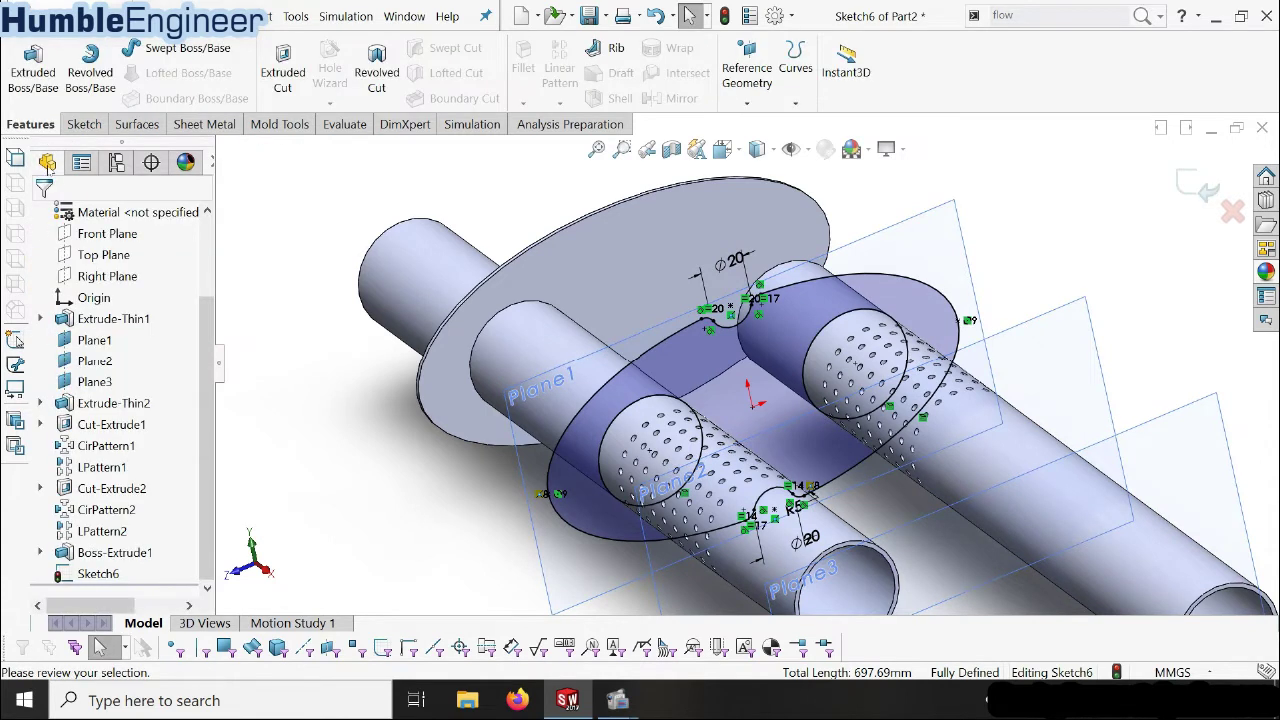
{"action": "left_click", "coordinate": [50, 82]}
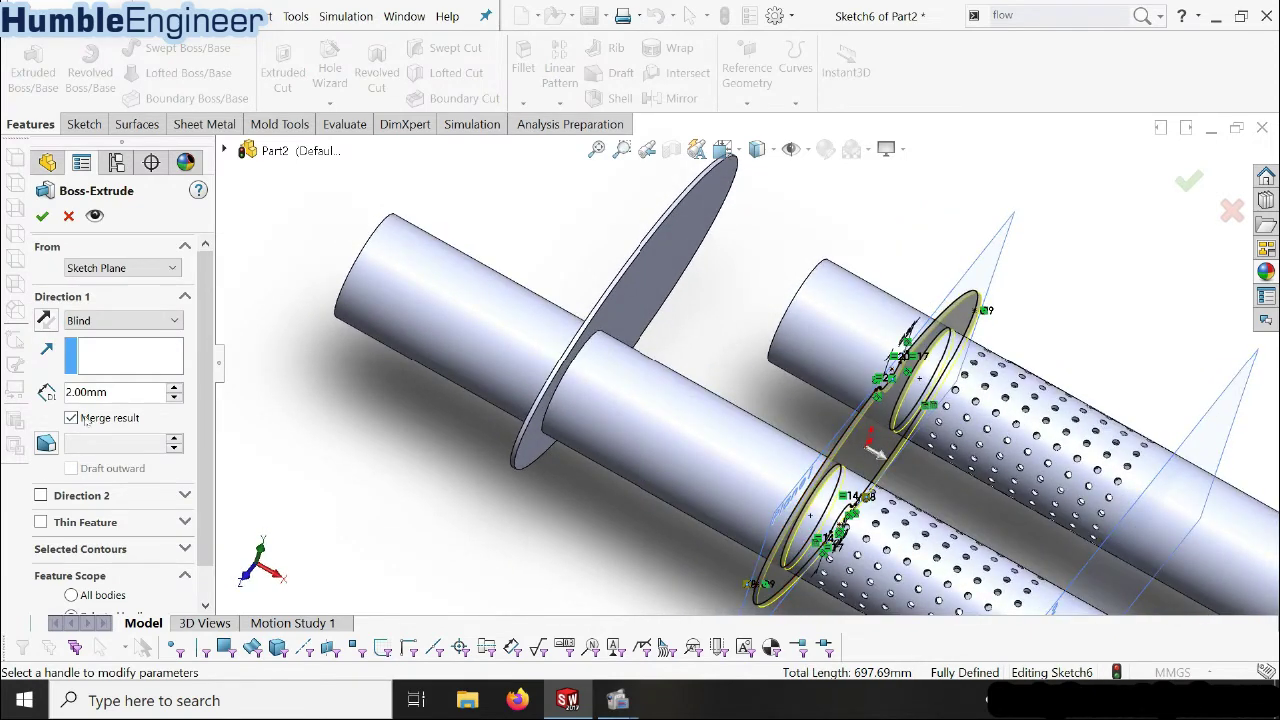
{"action": "mouse_move", "coordinate": [797, 485]}
{"action": "middle_mouse_down"}
{"action": "mouse_move", "coordinate": [940, 437]}
{"action": "mouse_move", "coordinate": [828, 367]}
{"action": "middle_mouse_up"}
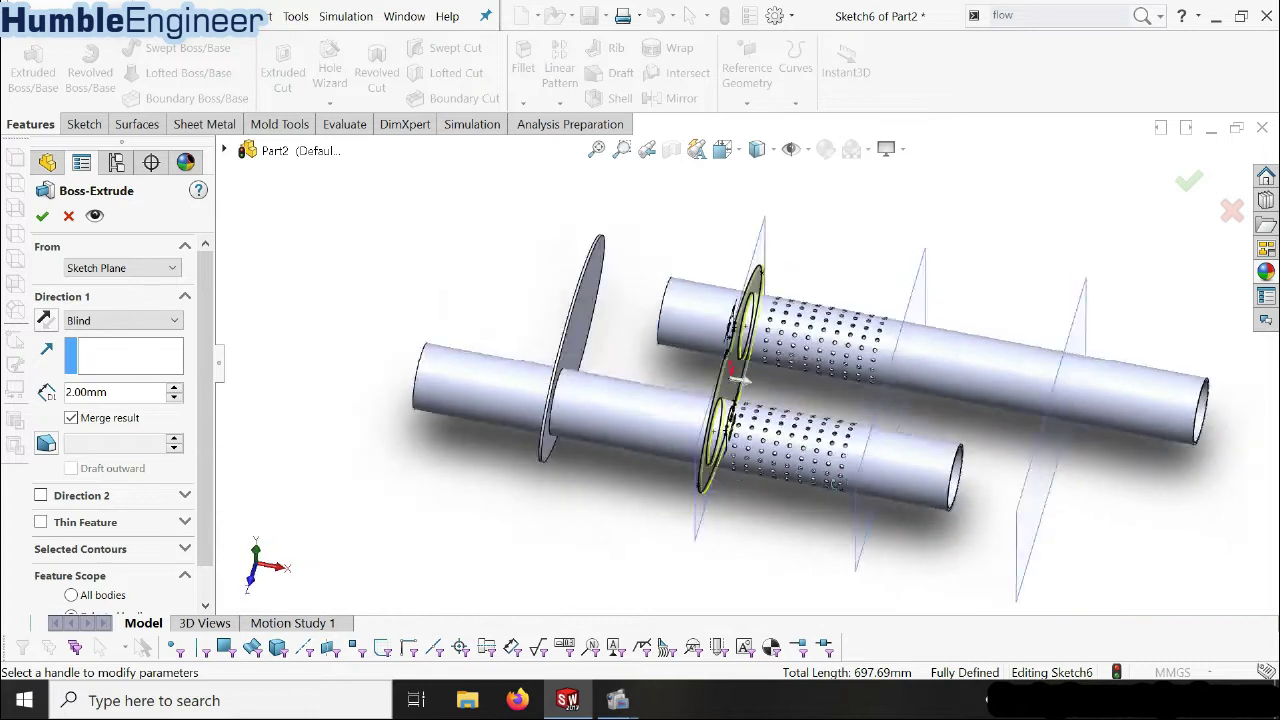
{"action": "left_click", "coordinate": [42, 216]}
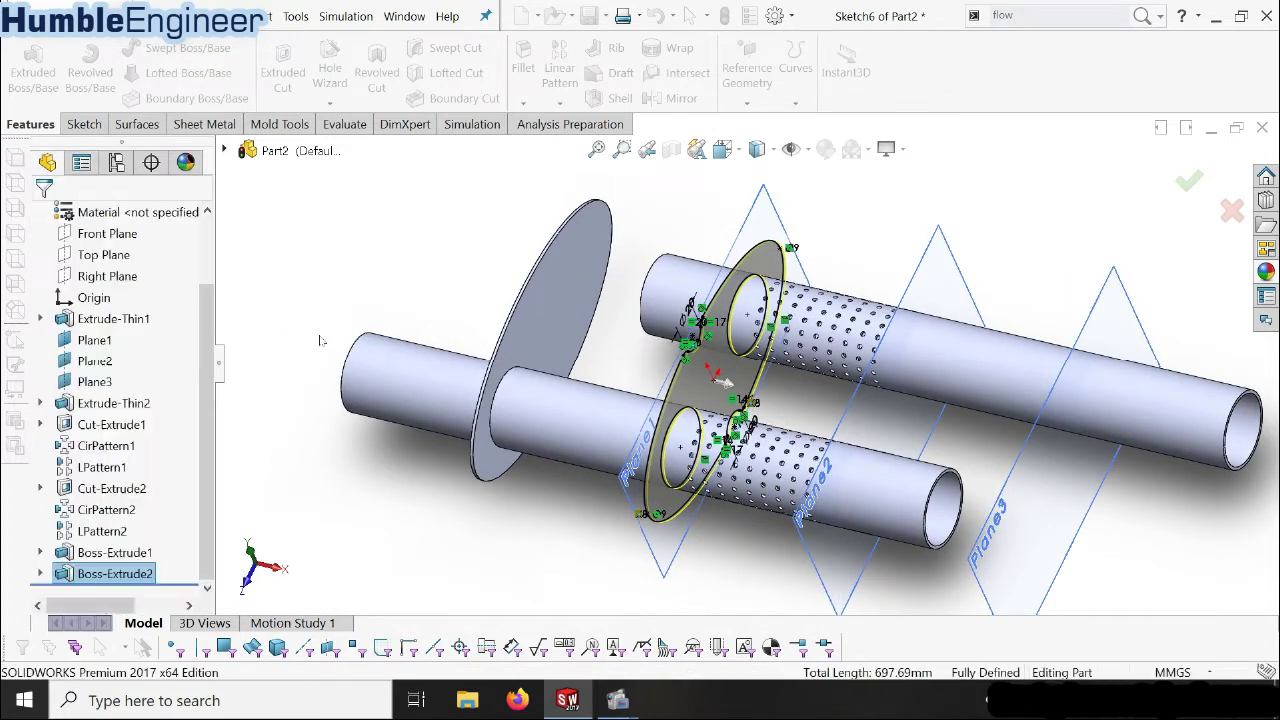
{"action": "middle_click_drag", "start_coordinate": [753, 439], "coordinate": [853, 430]}
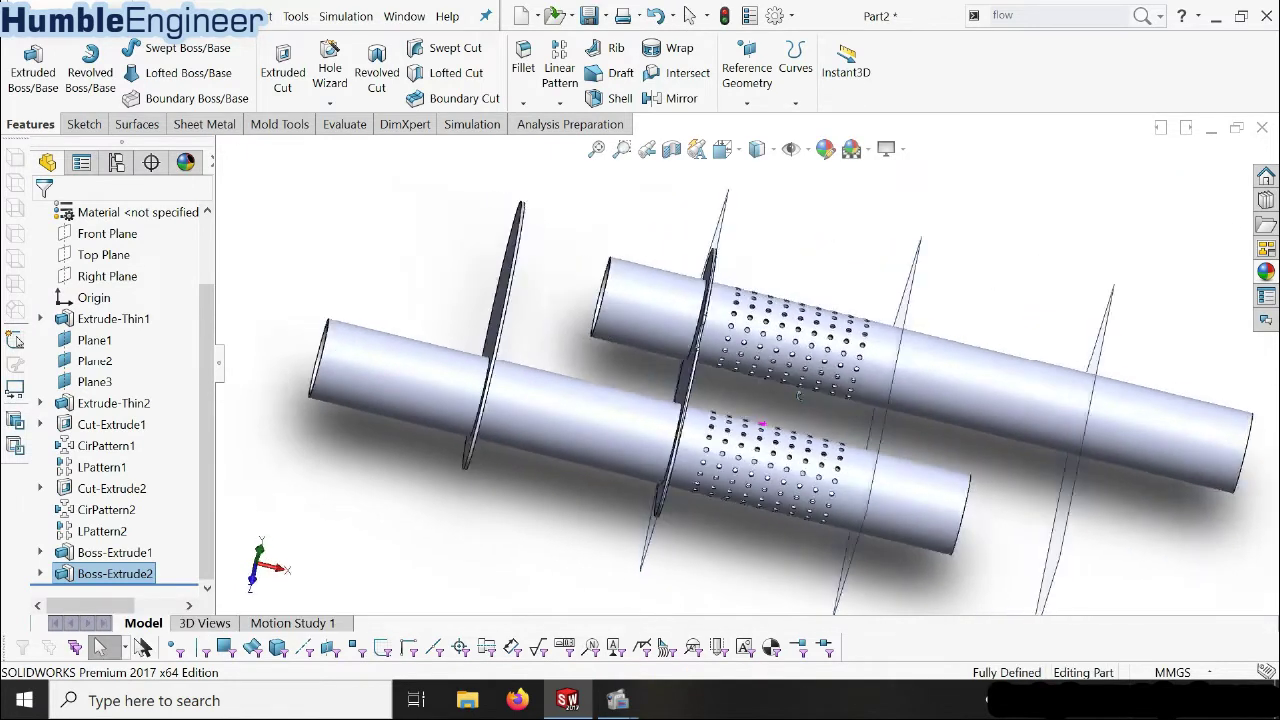
- Start a new sketch on Plane2
{"action": "left_click", "coordinate": [887, 428]}
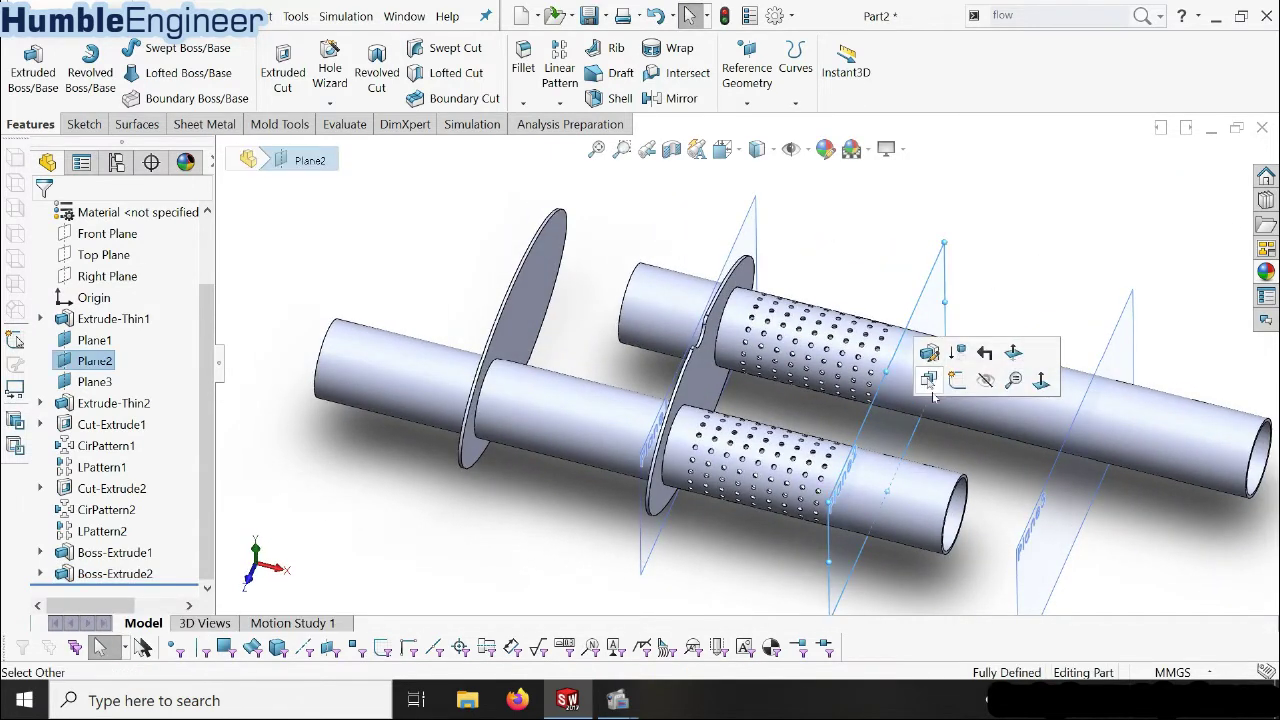
{"action": "left_click", "coordinate": [952, 389]}
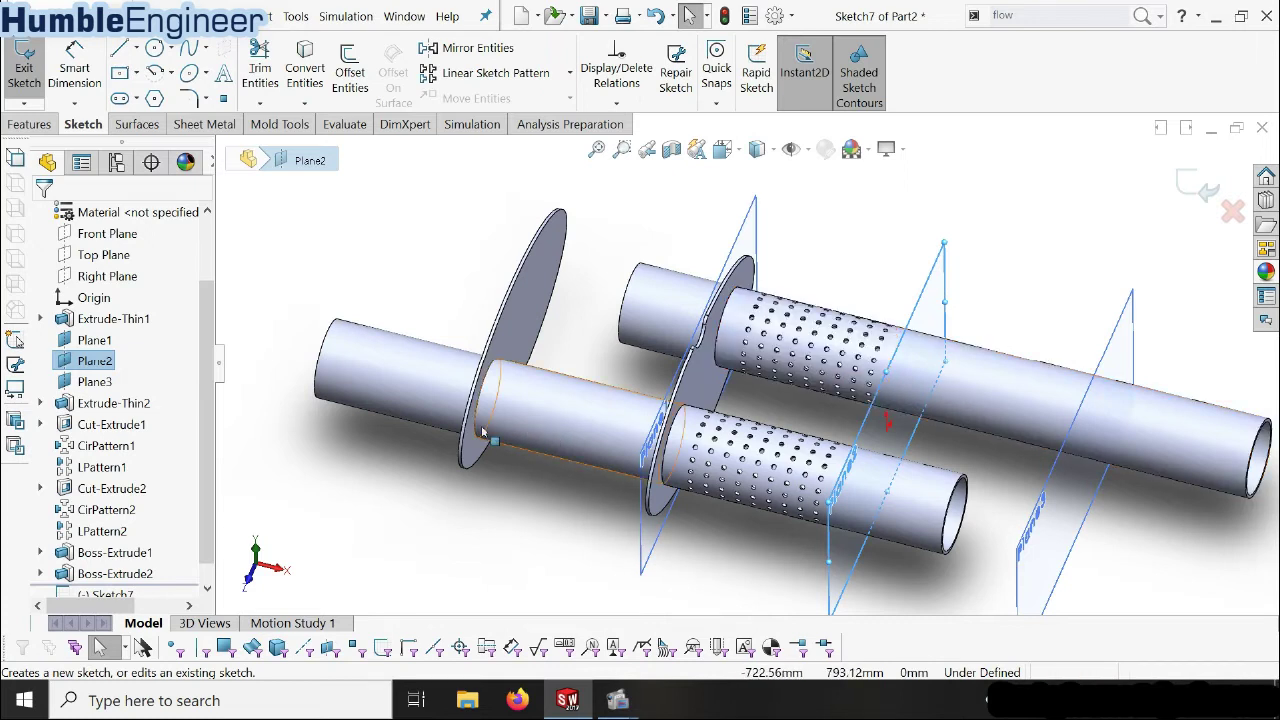
{"action": "scroll", "coordinate": [136, 500], "scroll_direction": "down", "scroll_amount": 1}
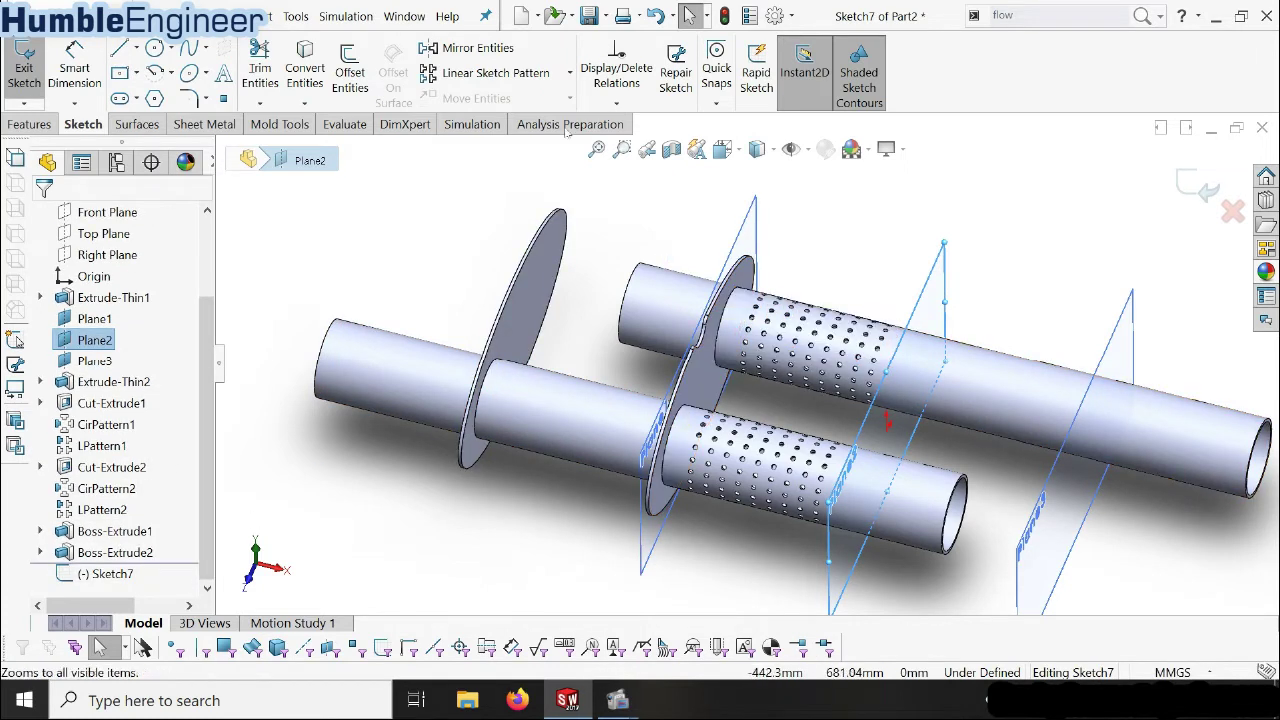
- Convert the baffle plate face outline and both pipe-end circles into Sketch7
{"action": "left_click", "coordinate": [305, 83]}
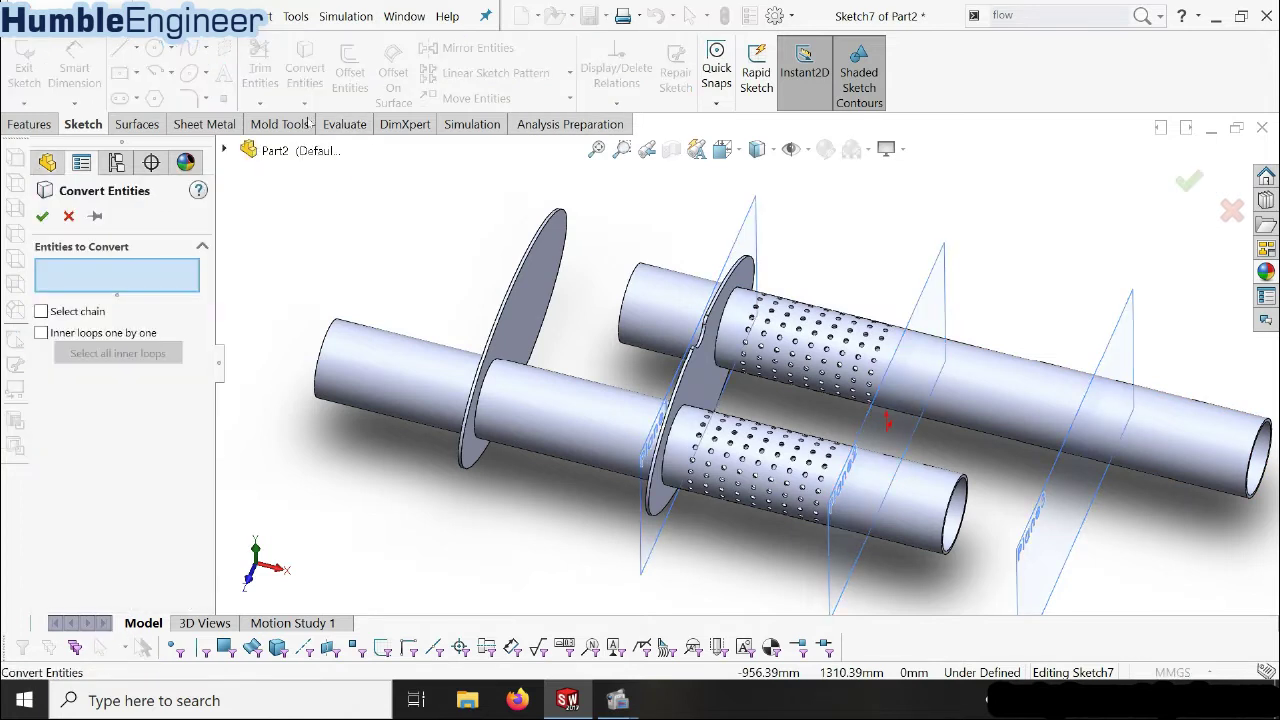
{"action": "scroll", "coordinate": [750, 278], "scroll_direction": "down", "scroll_amount": 2}
{"action": "scroll", "coordinate": [745, 272], "scroll_direction": "down", "scroll_amount": 2}
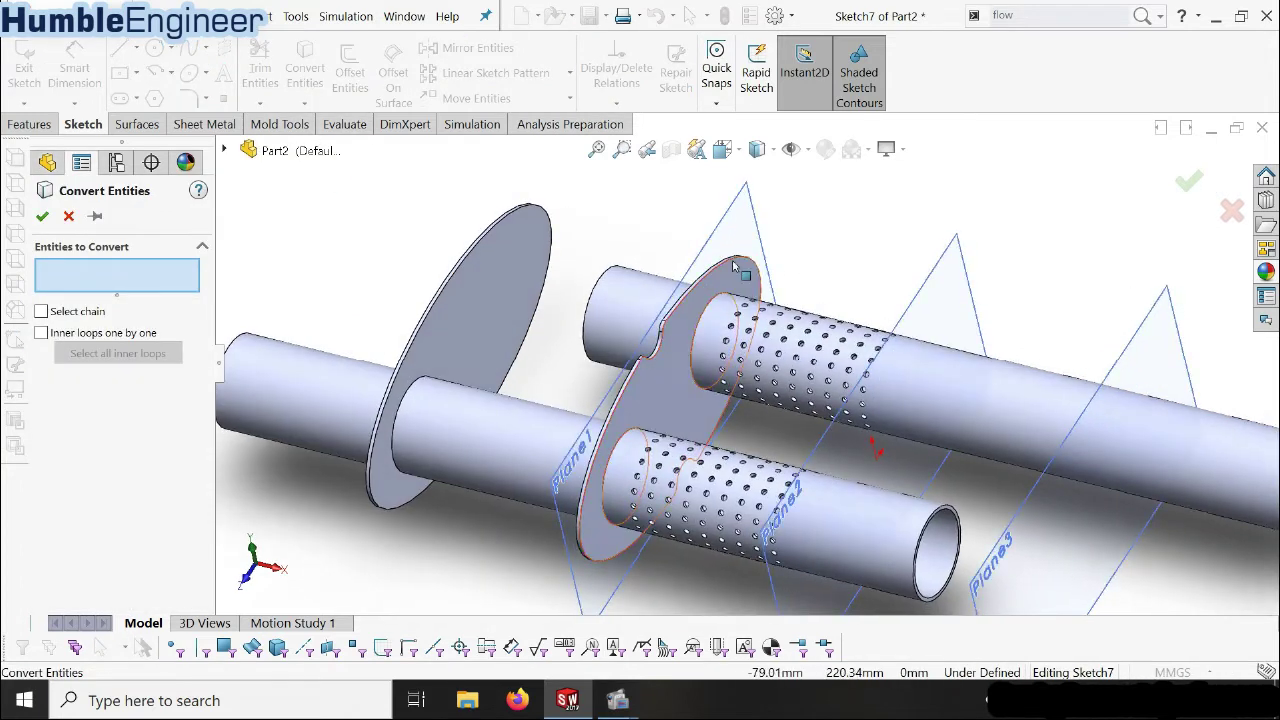
{"action": "left_click", "coordinate": [670, 346]}
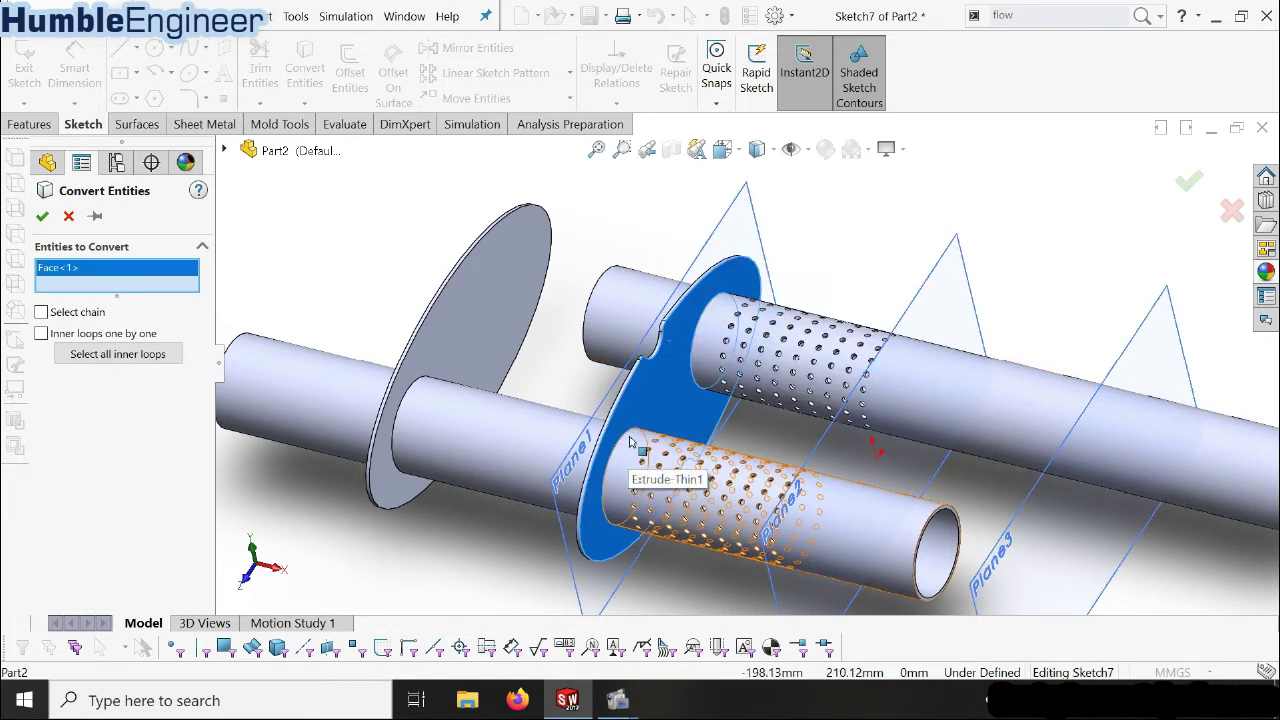
{"action": "left_click", "coordinate": [945, 511]}
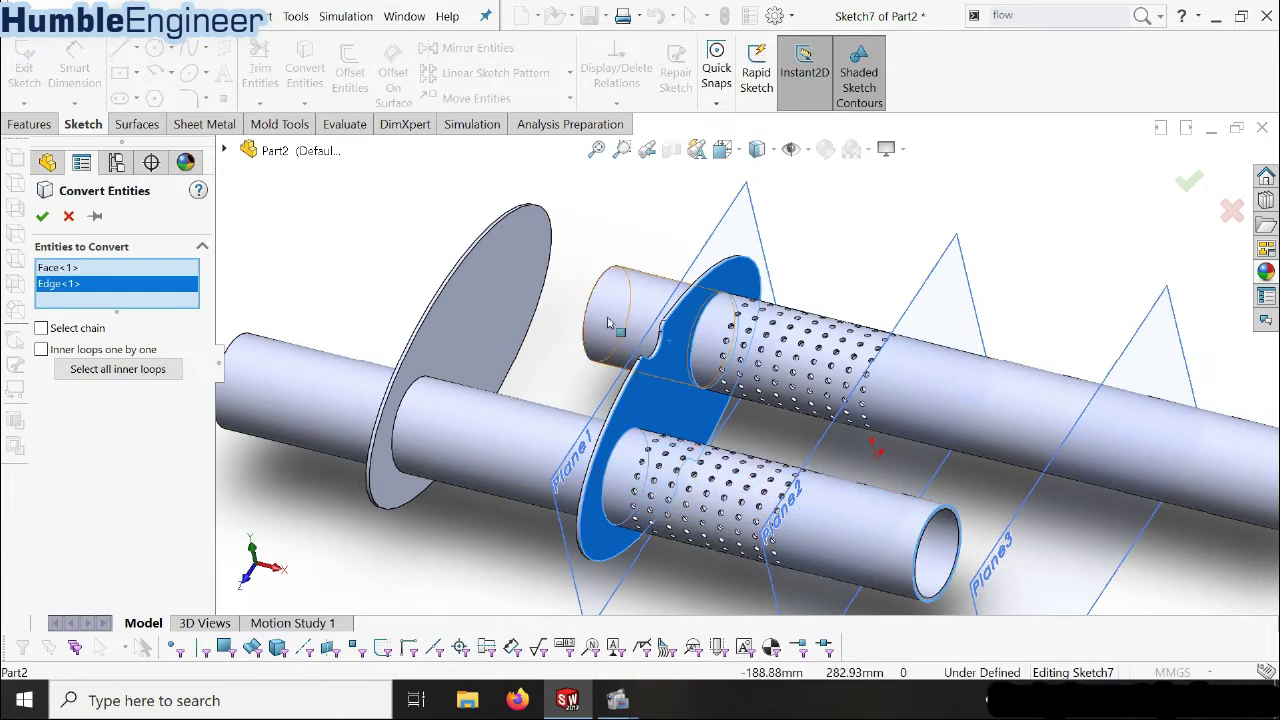
{"action": "left_click", "coordinate": [602, 280]}
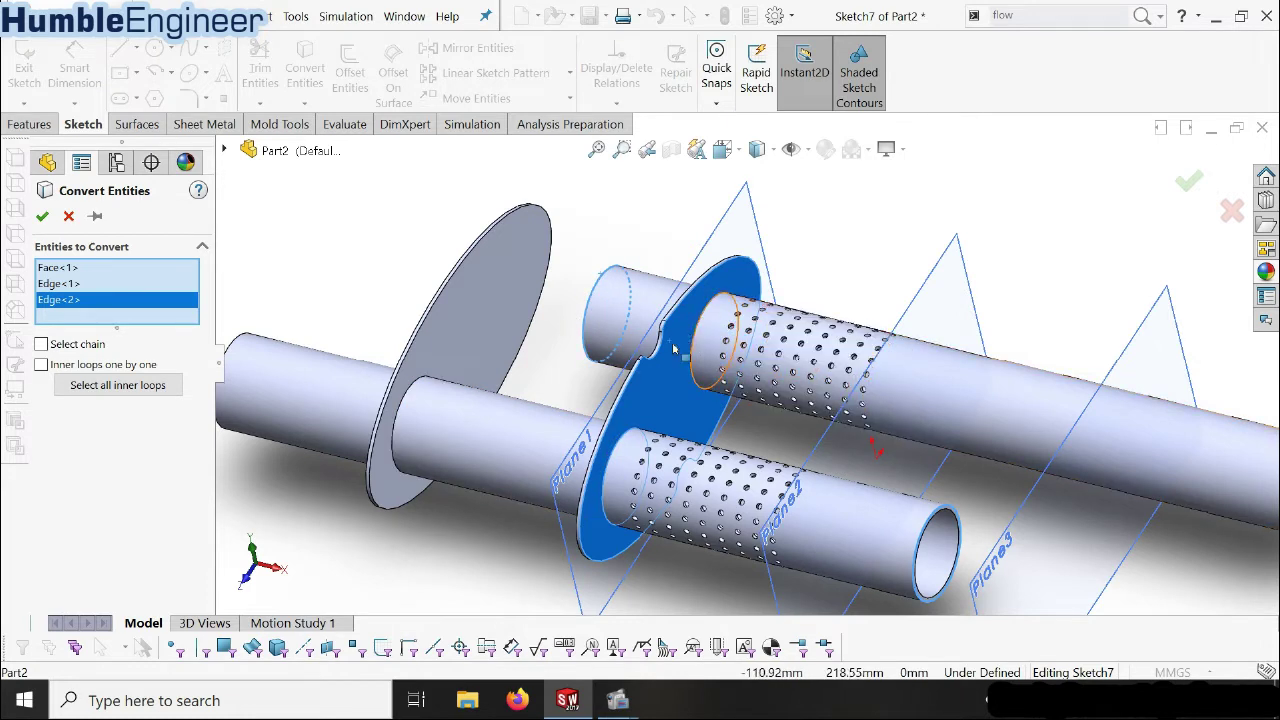
{"action": "left_click", "coordinate": [42, 216]}
{"action": "mouse_move", "coordinate": [760, 470]}
{"action": "middle_mouse_down"}
{"action": "mouse_move", "coordinate": [878, 546]}
{"action": "mouse_move", "coordinate": [693, 313]}
{"action": "middle_mouse_up"}
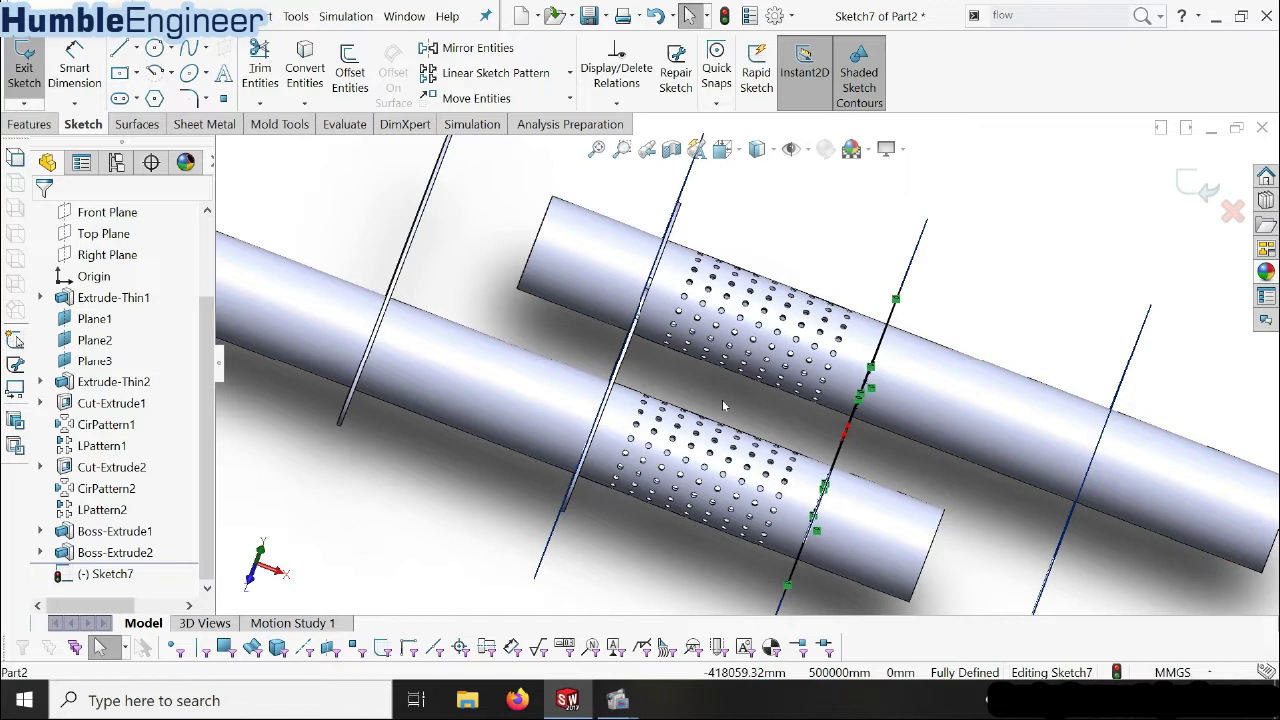
{"action": "left_click", "coordinate": [38, 124]}
- Extrude Sketch7 Blind 2.00 mm with merge as Boss-Extrude3, the third baffle
{"action": "left_click", "coordinate": [30, 78]}
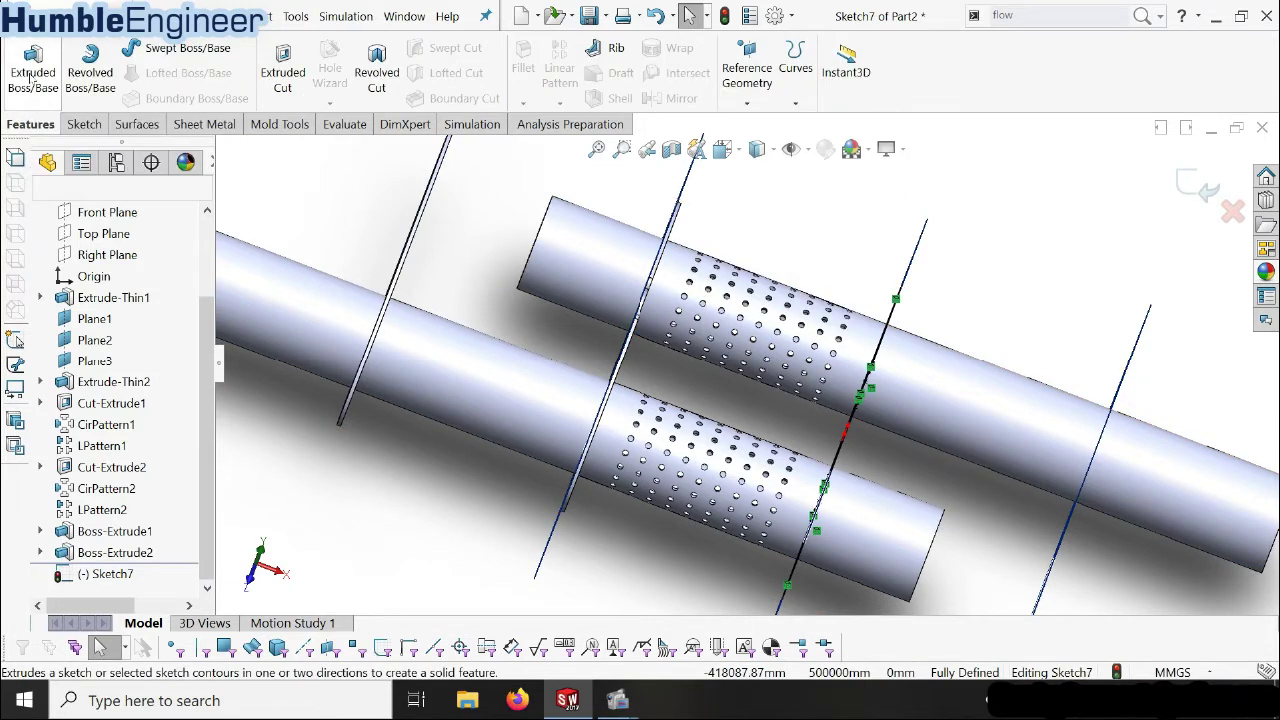
{"action": "mouse_move", "coordinate": [878, 389]}
{"action": "middle_mouse_down"}
{"action": "mouse_move", "coordinate": [866, 440]}
{"action": "mouse_move", "coordinate": [776, 414]}
{"action": "middle_mouse_up"}
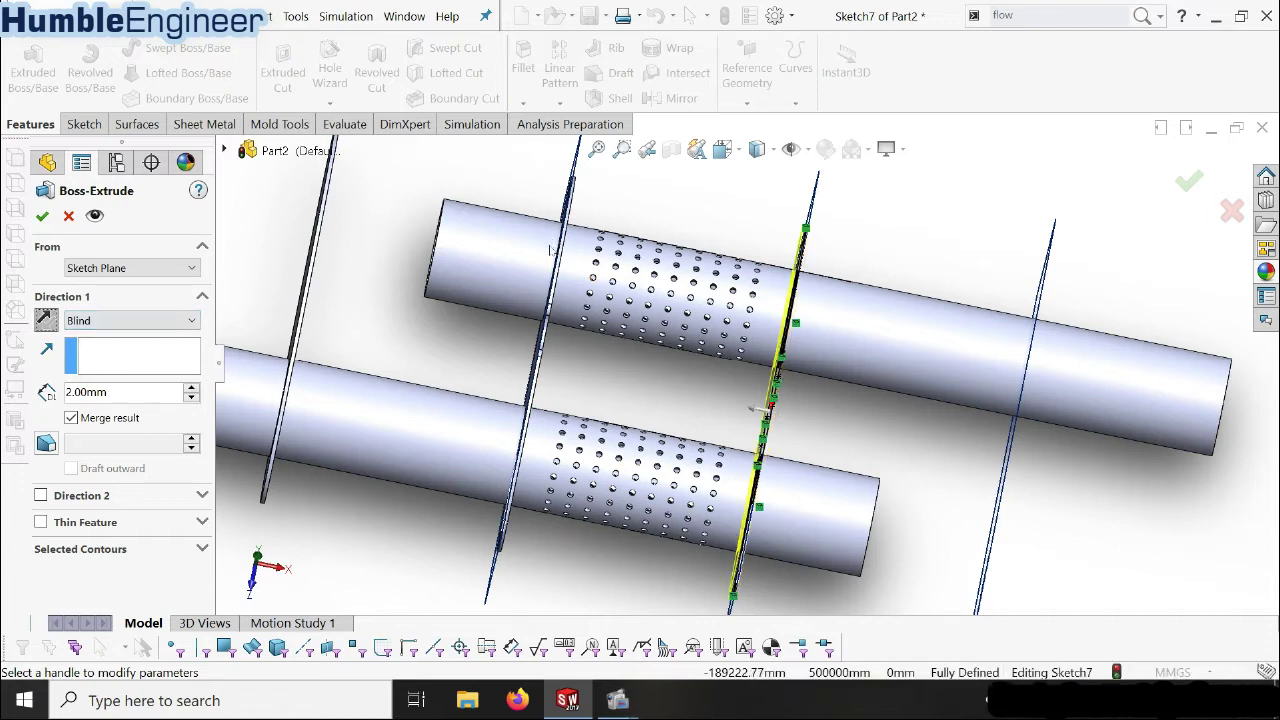
{"action": "left_click", "coordinate": [41, 218]}
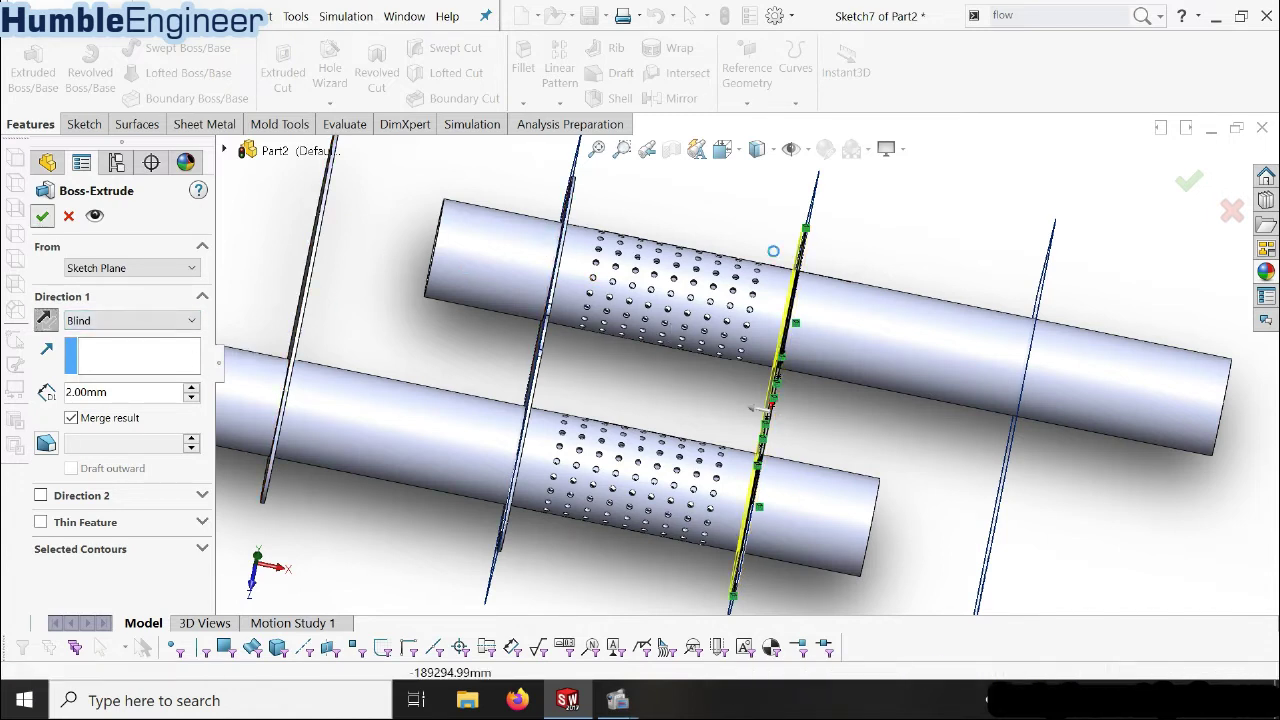
{"action": "scroll", "coordinate": [858, 350], "scroll_direction": "up", "scroll_amount": 3}
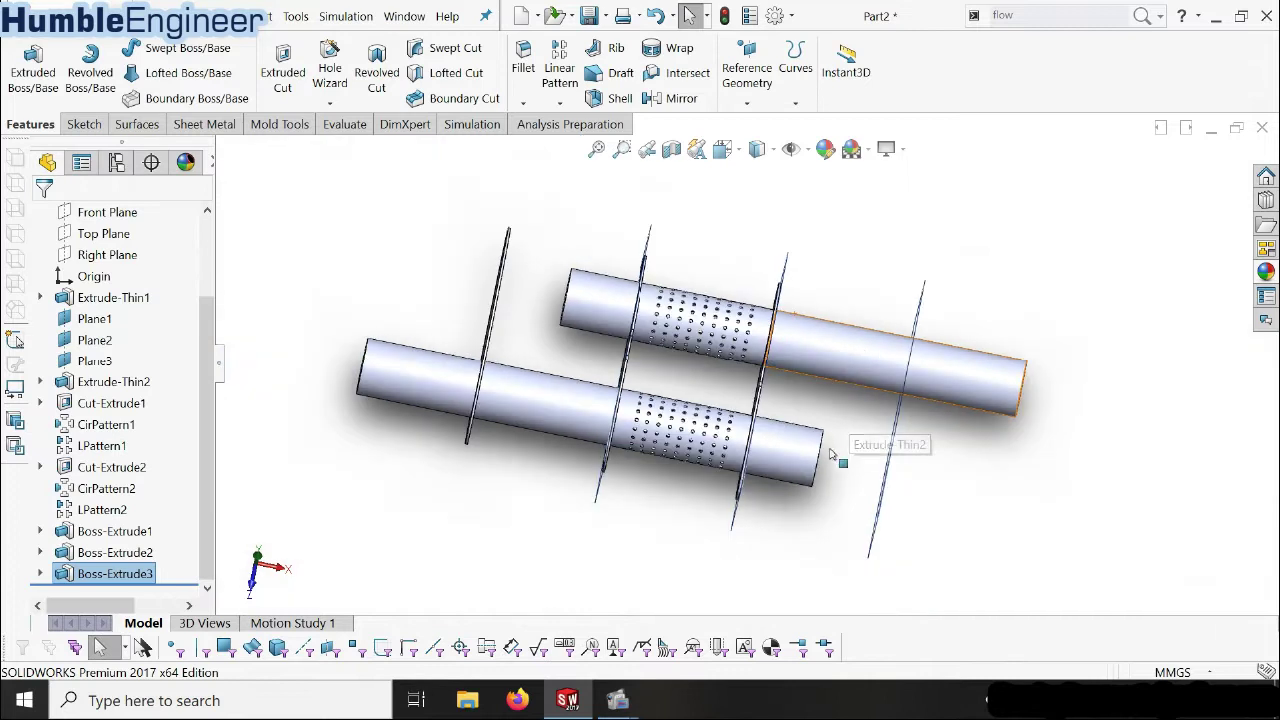
{"action": "middle_click_drag", "start_coordinate": [830, 443], "coordinate": [811, 410]}
{"action": "scroll", "coordinate": [825, 400], "scroll_direction": "down", "scroll_amount": 2}
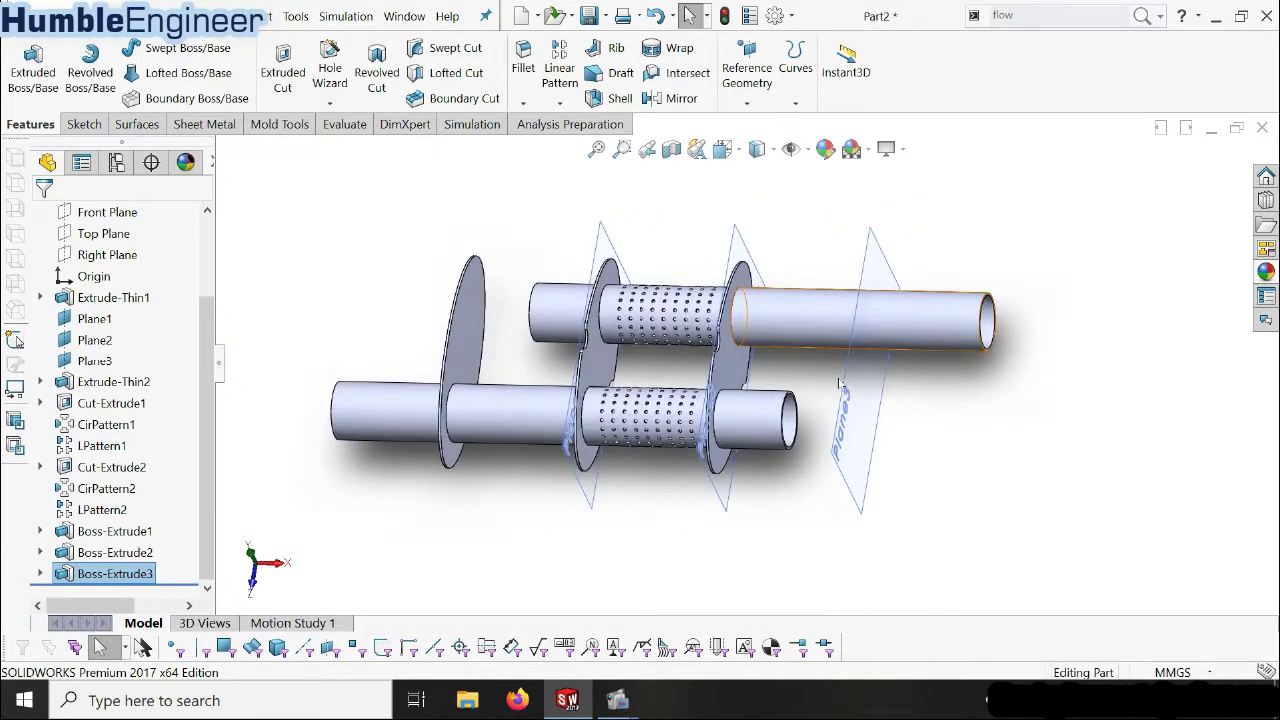
{"action": "scroll", "coordinate": [840, 390], "scroll_direction": "down", "scroll_amount": 2}
- Open Sketch8 on Plane3 and convert the first baffle disc's outer edge into it
{"action": "left_click", "coordinate": [853, 381]}
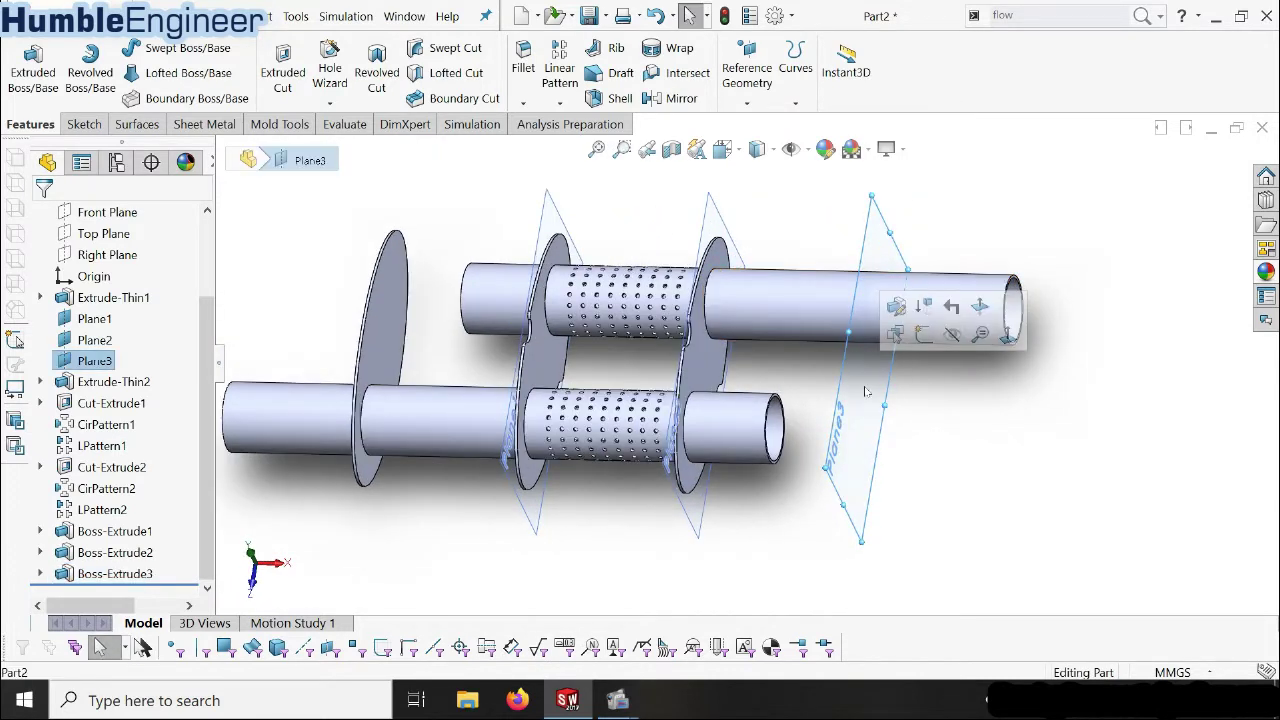
{"action": "left_click", "coordinate": [913, 346]}
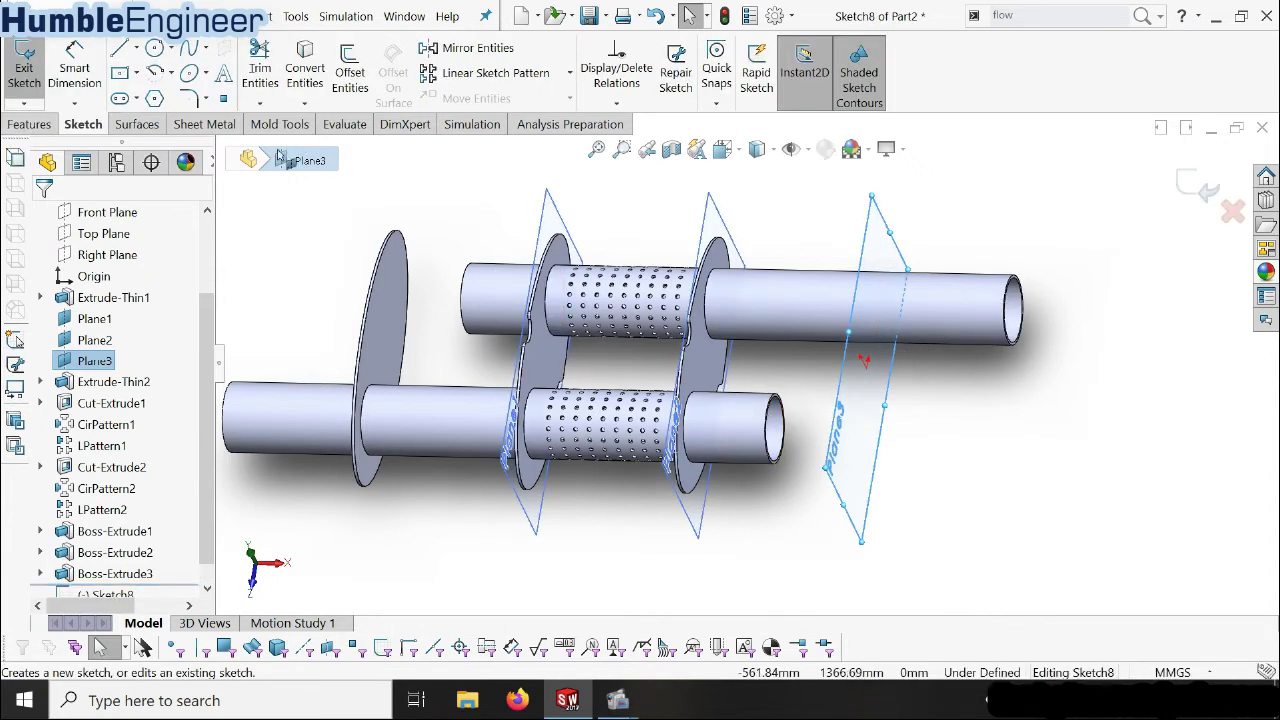
{"action": "left_click", "coordinate": [305, 72]}
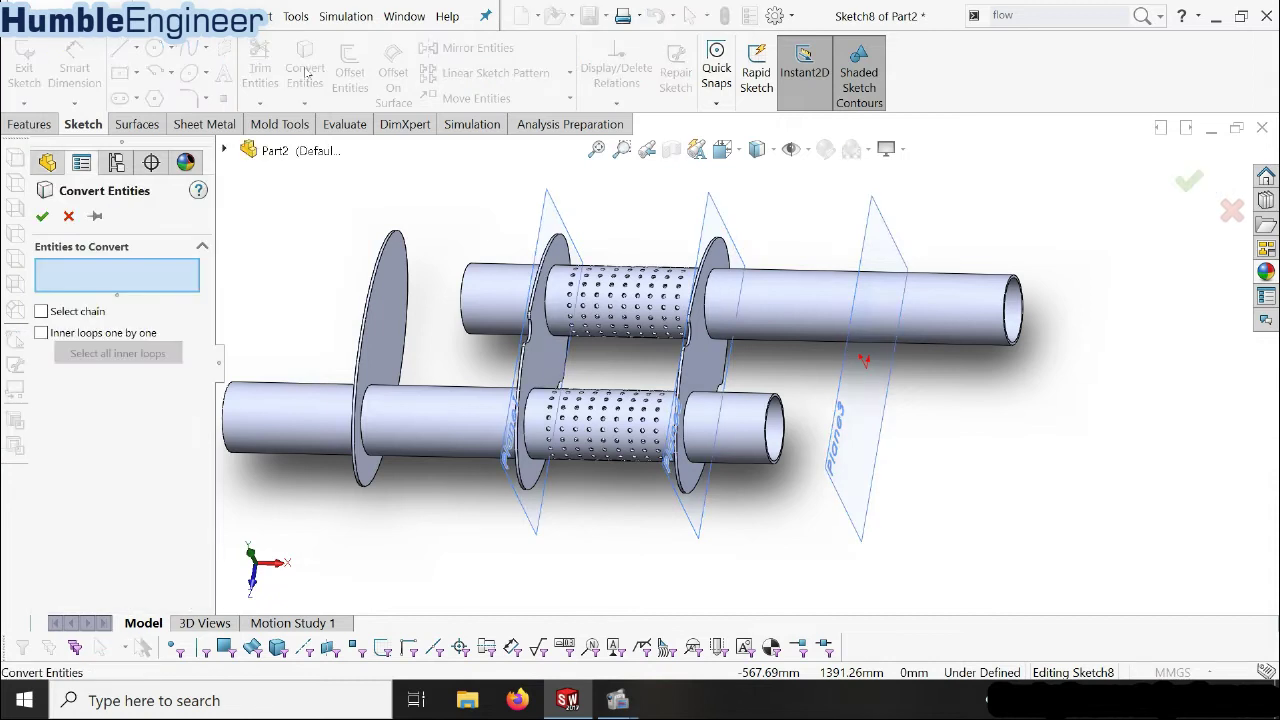
{"action": "left_click", "coordinate": [397, 236]}
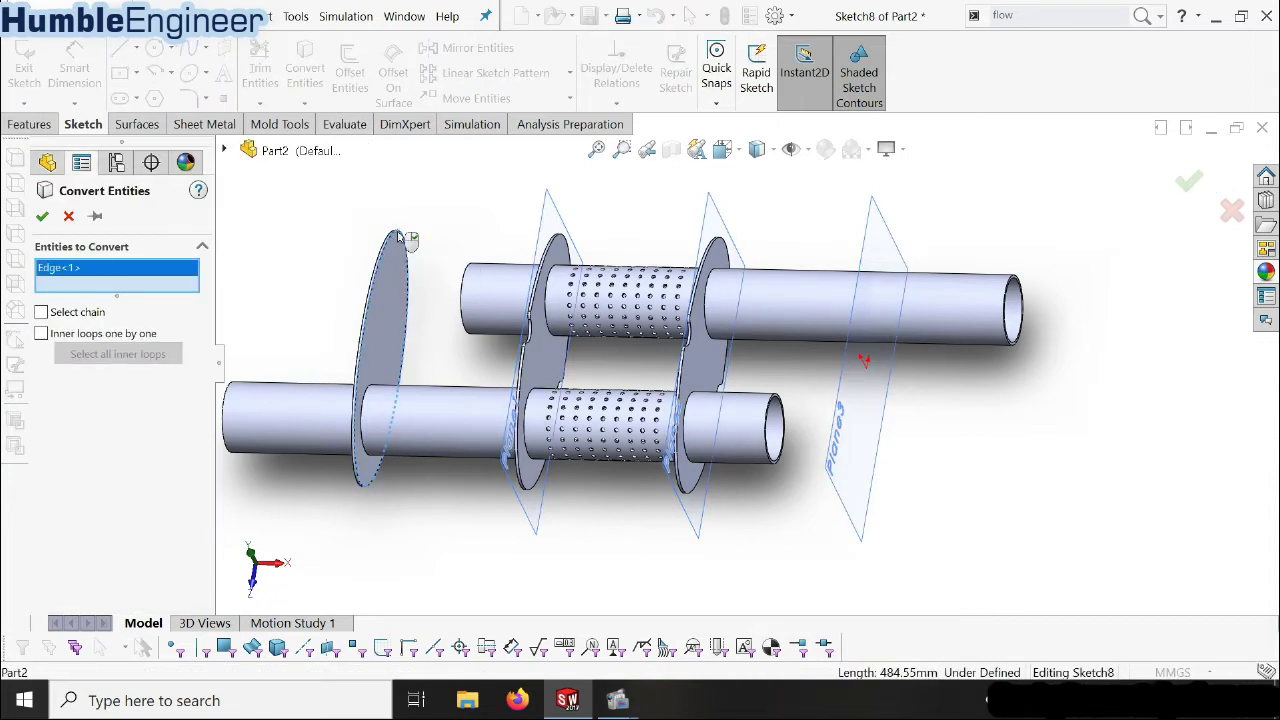
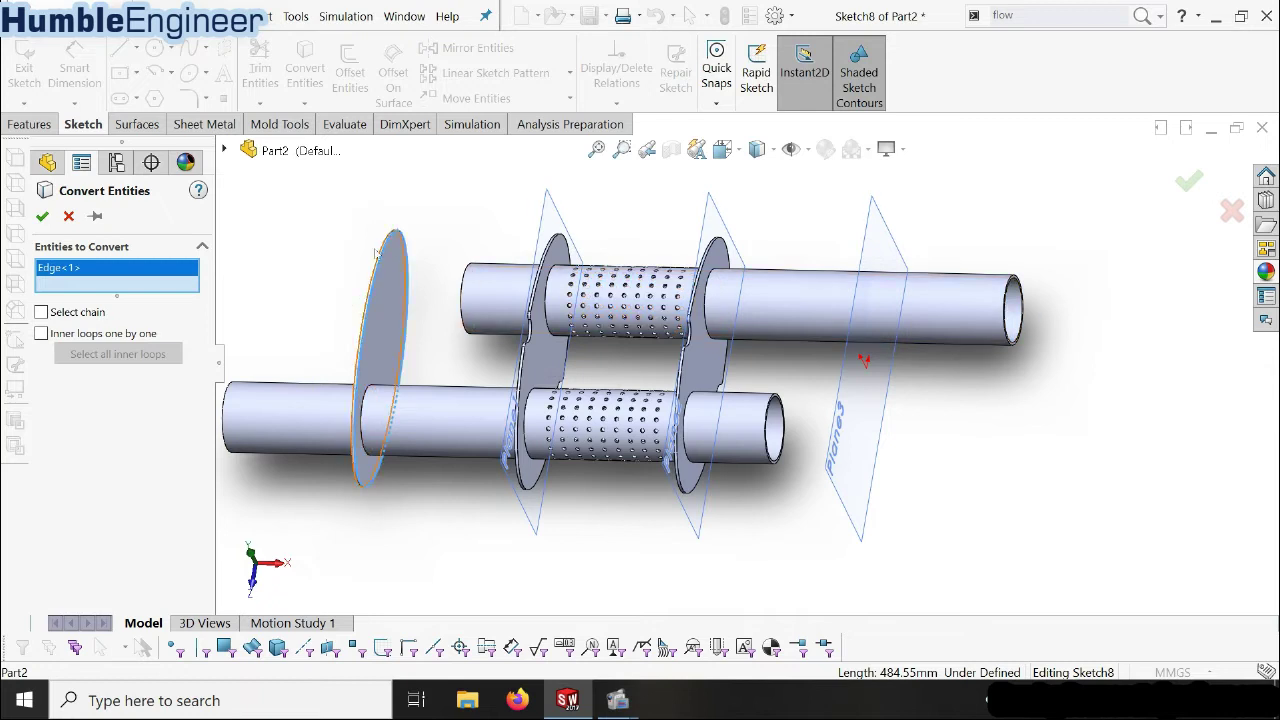
- Add the second tube-end edge to the converted edges in the Plane3 sketch
{"action": "left_click", "coordinate": [1017, 281]}
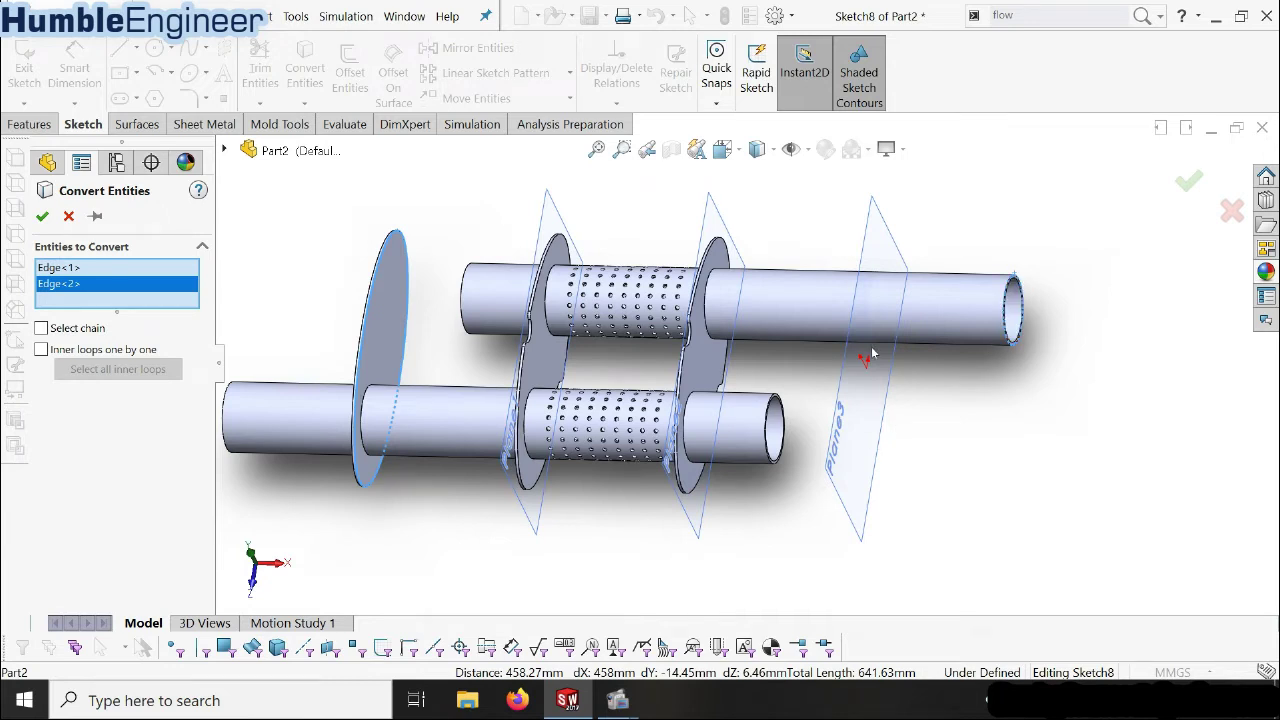
{"action": "scroll", "coordinate": [872, 352], "scroll_direction": "down", "scroll_amount": 2}
{"action": "left_click", "coordinate": [43, 218]}
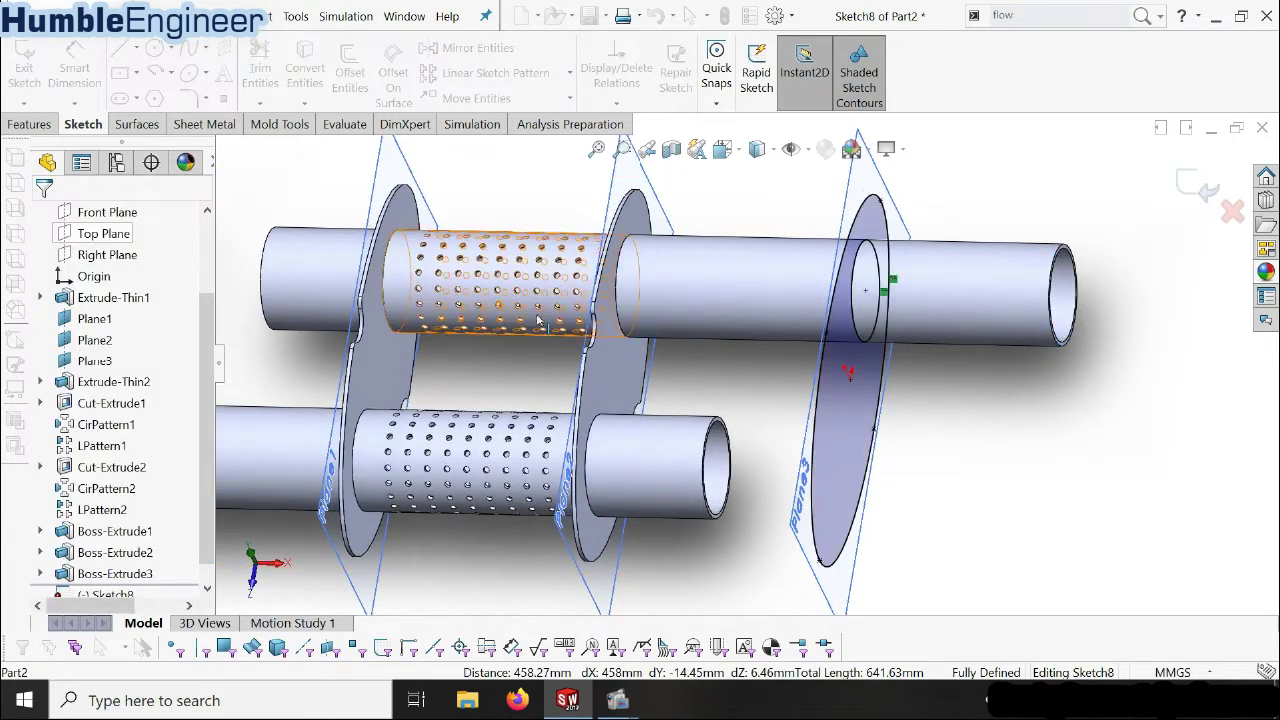
{"action": "mouse_move", "coordinate": [814, 386]}
{"action": "middle_mouse_down"}
{"action": "mouse_move", "coordinate": [925, 384]}
{"action": "mouse_move", "coordinate": [760, 386]}
{"action": "middle_mouse_up"}
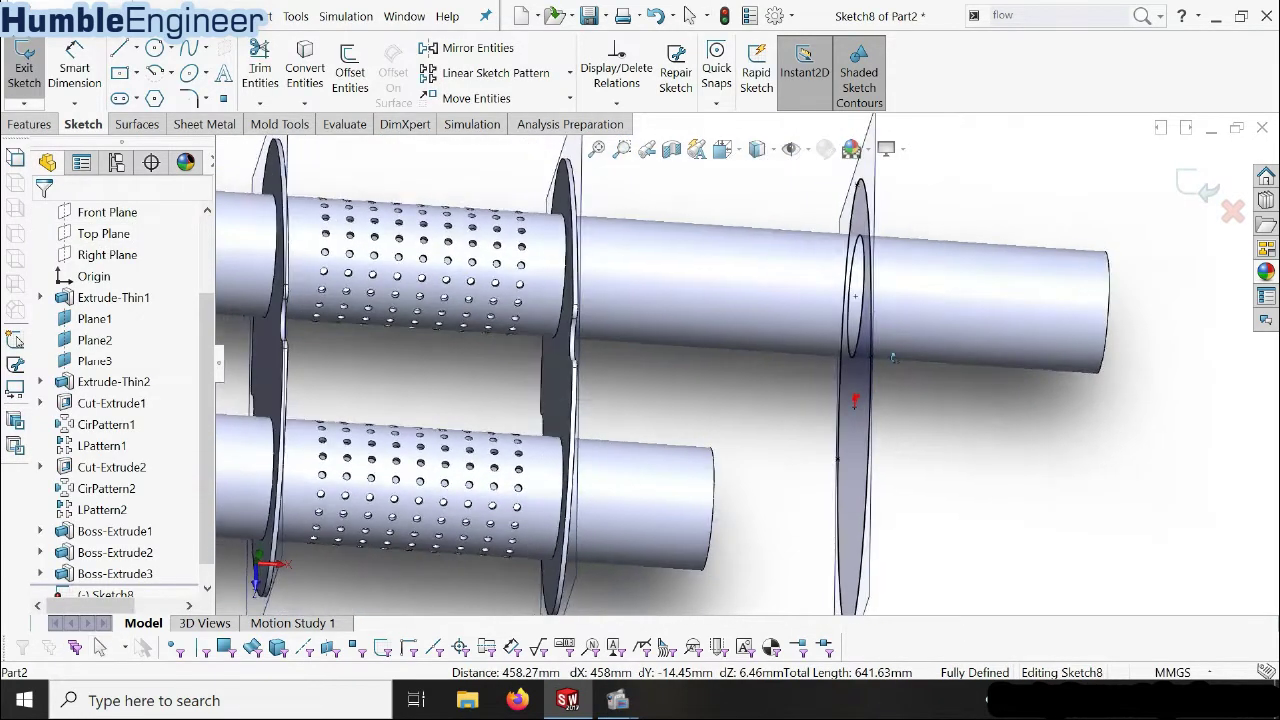
- Extrude the Plane3 sketch 2 mm in the reversed direction as Boss-Extrude4
{"action": "left_click", "coordinate": [43, 131]}
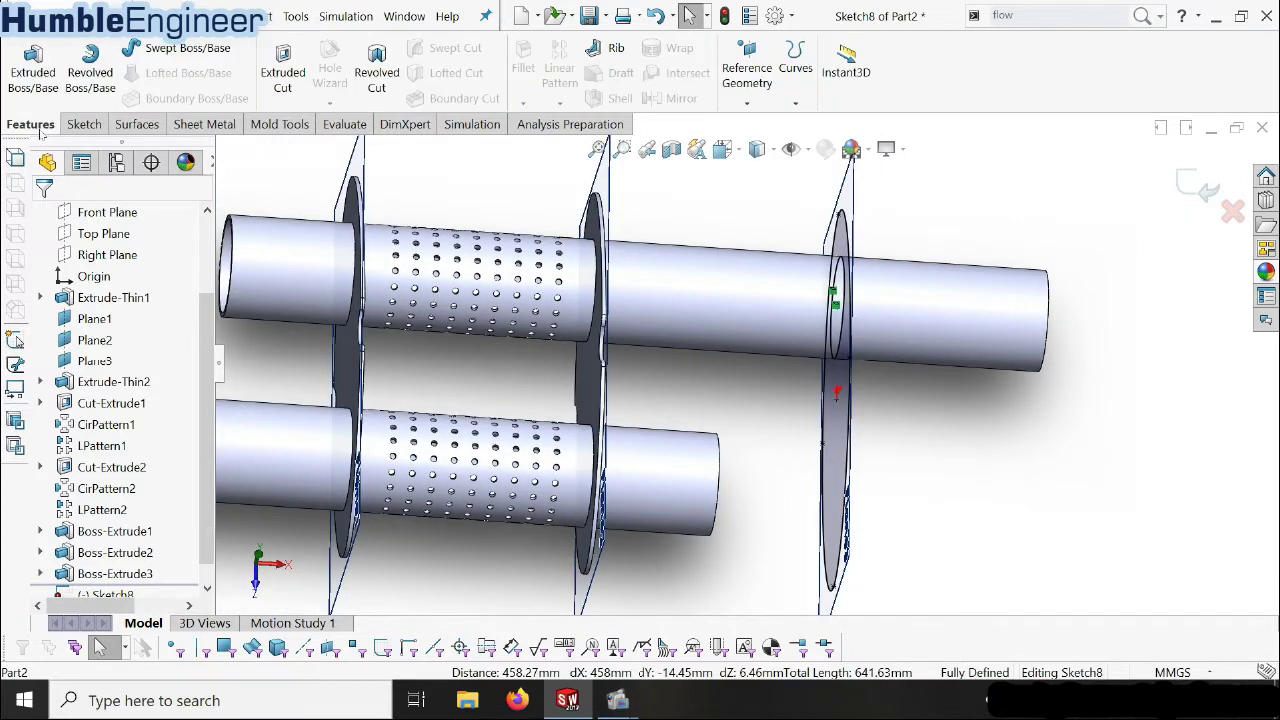
{"action": "left_click", "coordinate": [33, 62]}
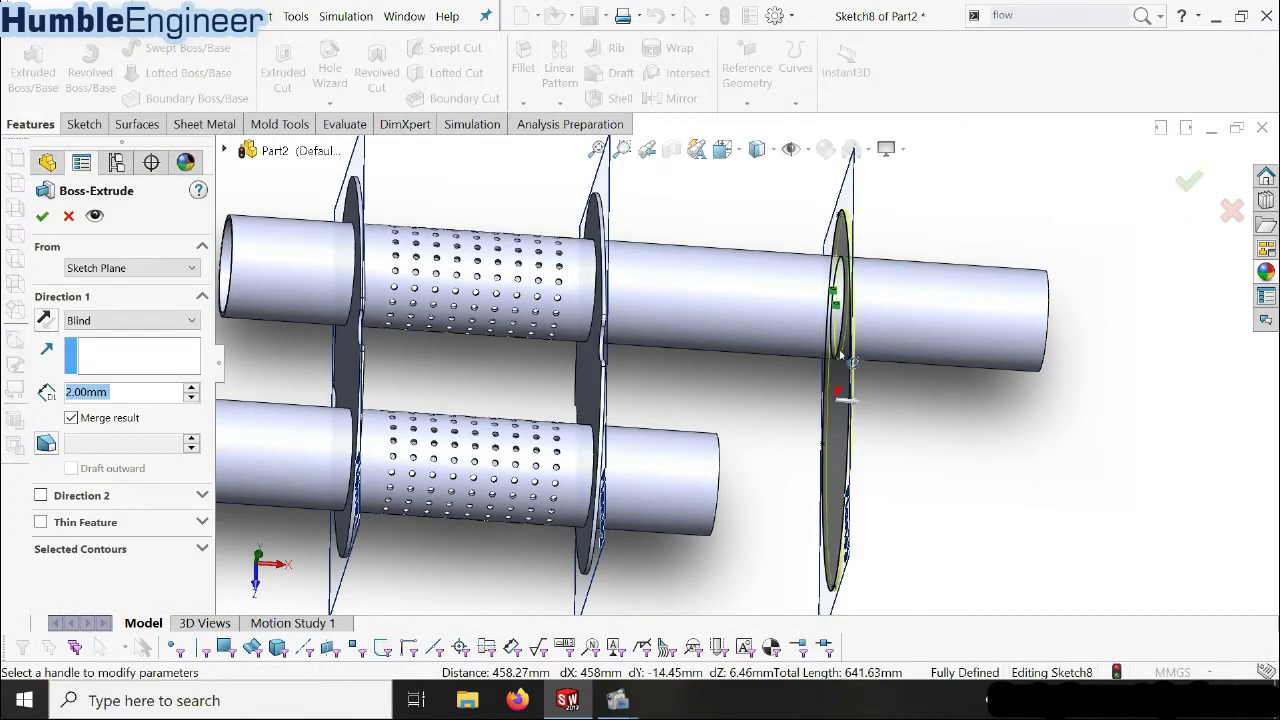
{"action": "middle_click_drag", "start_coordinate": [841, 352], "coordinate": [811, 362]}
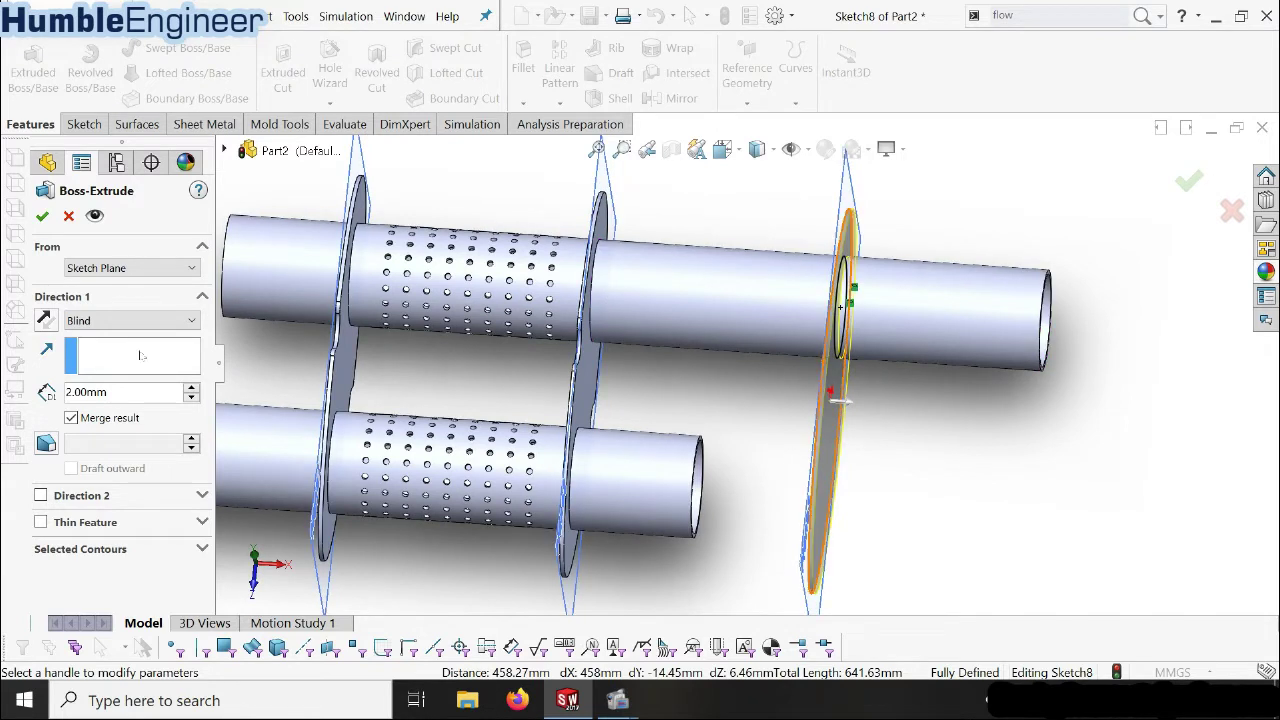
{"action": "left_click", "coordinate": [45, 320]}
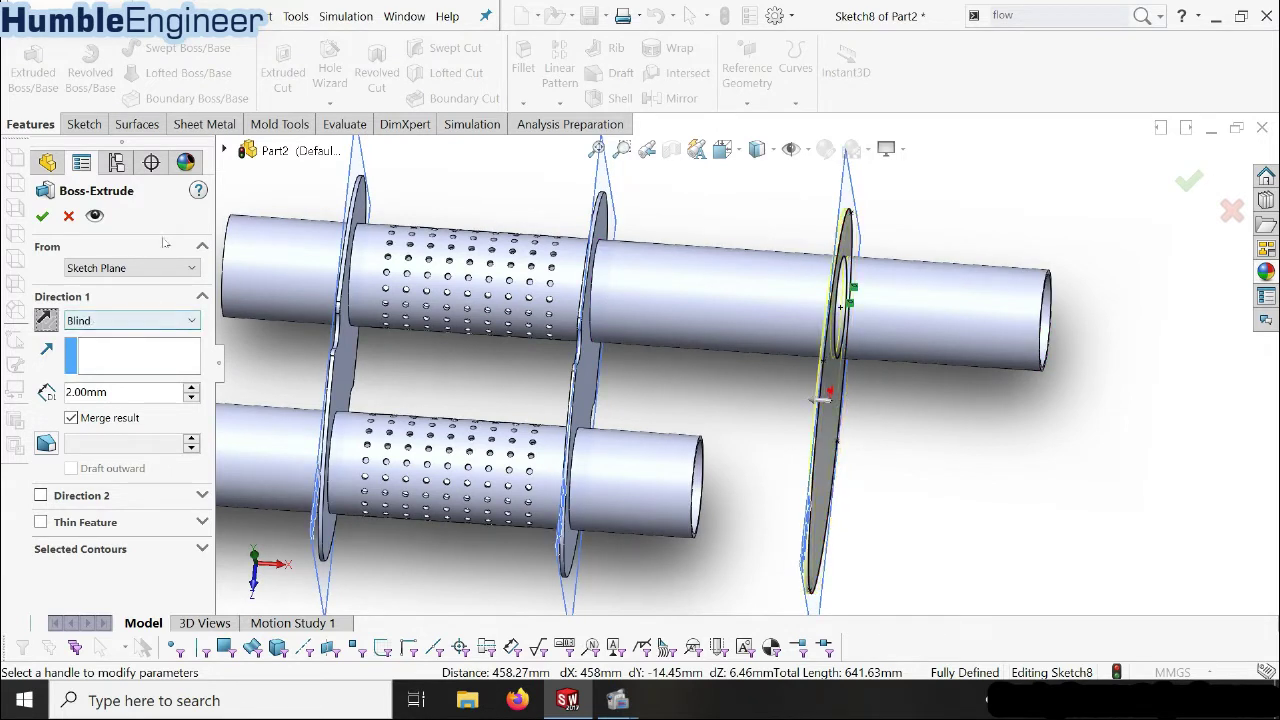
{"action": "left_click", "coordinate": [41, 216]}
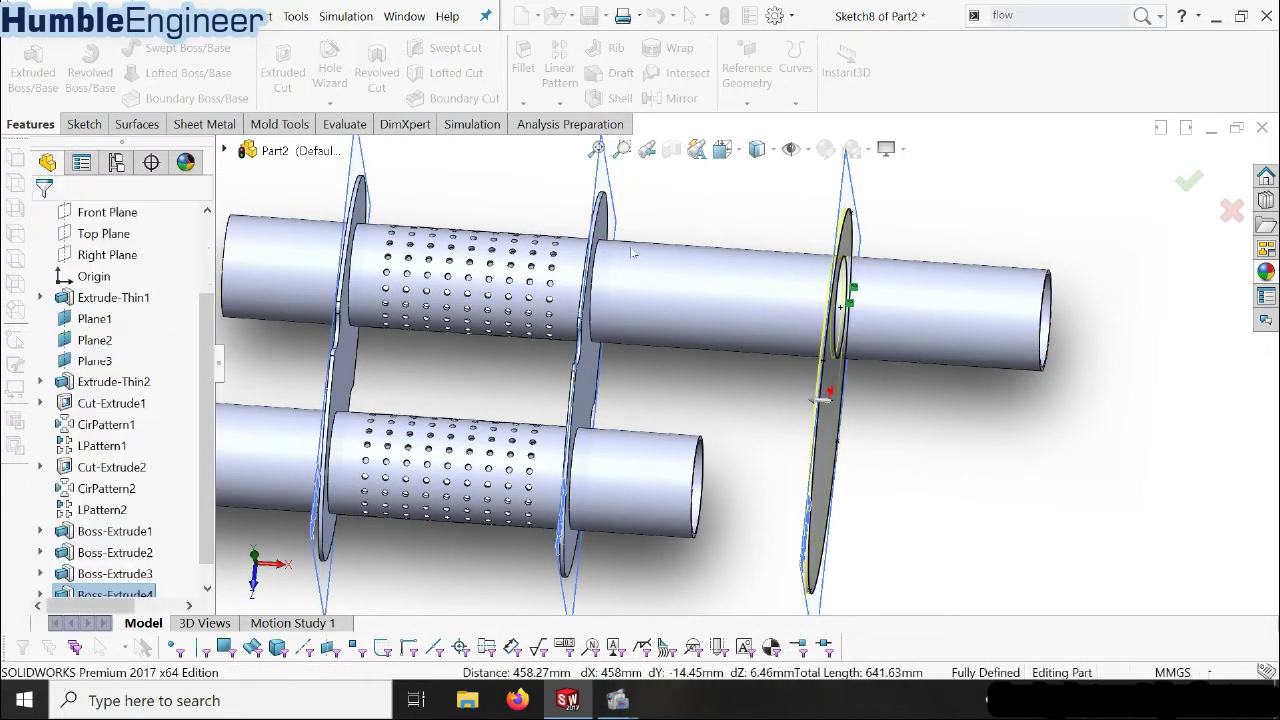
{"action": "scroll", "coordinate": [631, 253], "scroll_direction": "up", "scroll_amount": 2}
- Hide the reference planes Plane1, Plane2 and Plane3
{"action": "mouse_move", "coordinate": [640, 215]}
{"action": "middle_mouse_down"}
{"action": "mouse_move", "coordinate": [745, 457]}
{"action": "mouse_move", "coordinate": [627, 346]}
{"action": "middle_mouse_up"}
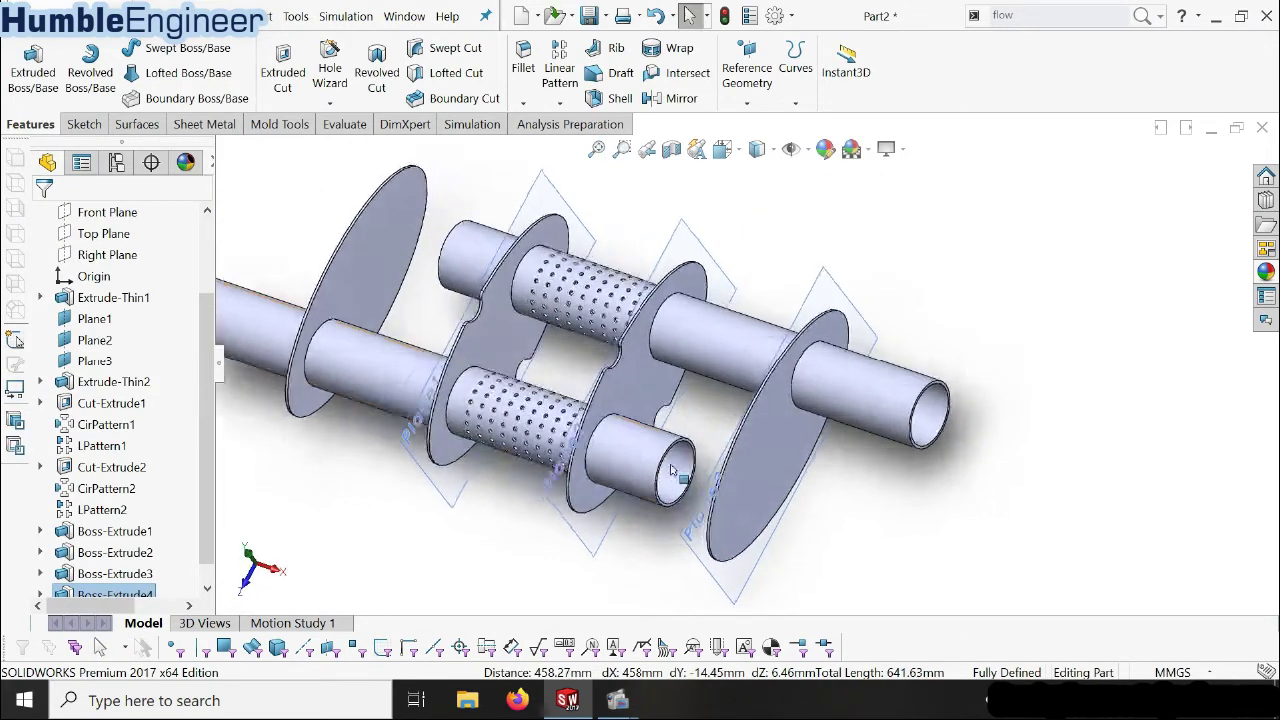
{"action": "scroll", "coordinate": [627, 346], "scroll_direction": "up", "scroll_amount": 2}
{"action": "scroll", "coordinate": [627, 346], "scroll_direction": "down", "scroll_amount": 2}
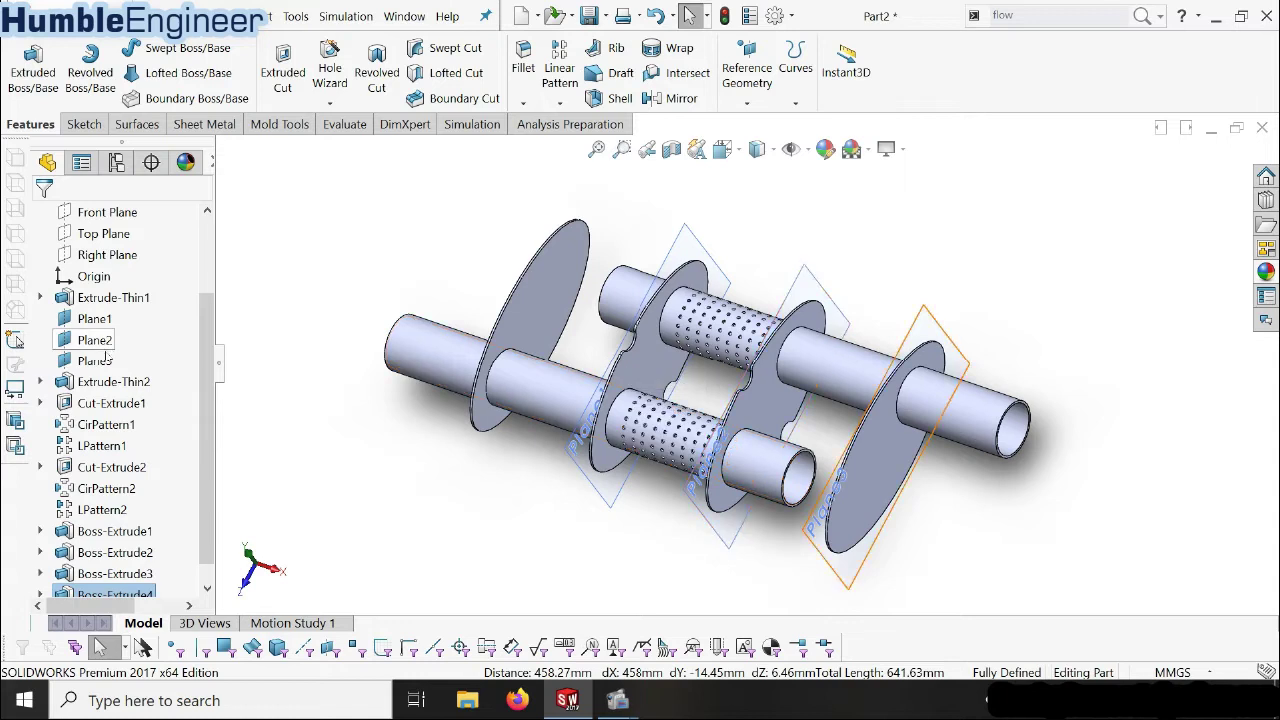
{"action": "left_click", "coordinate": [98, 318]}
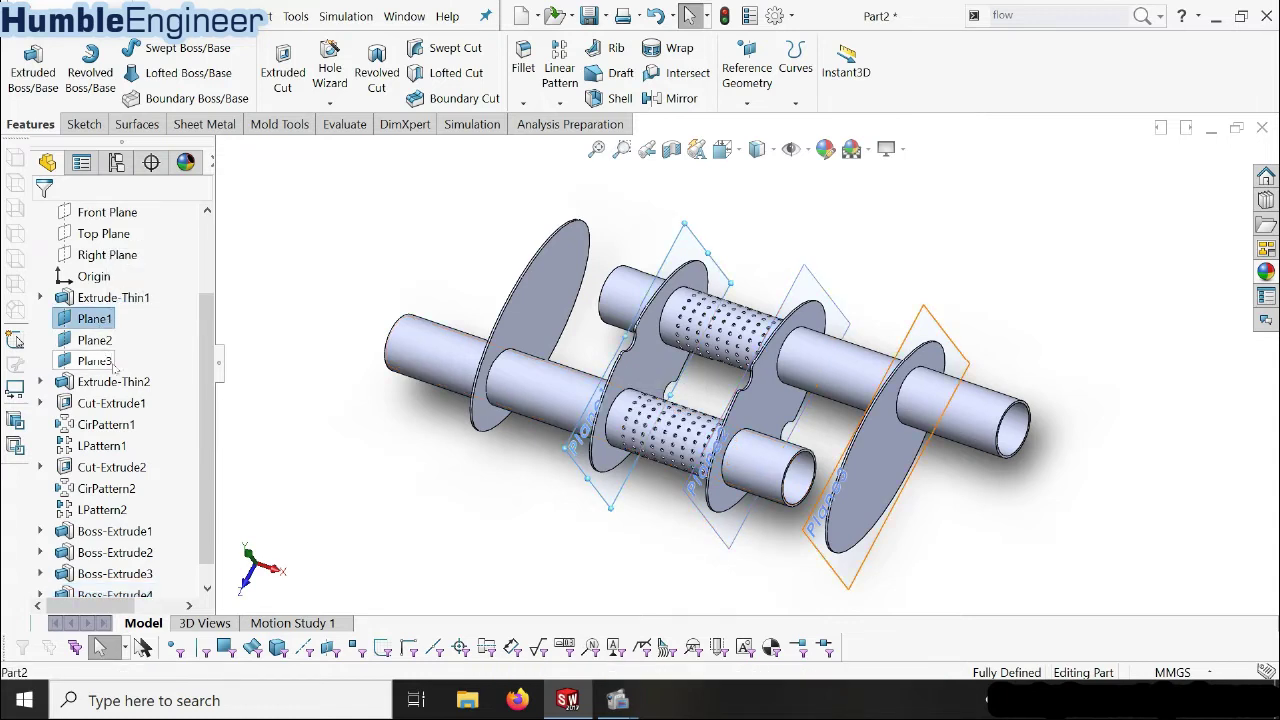
{"action": "left_click", "coordinate": [114, 366], "text": "shift"}
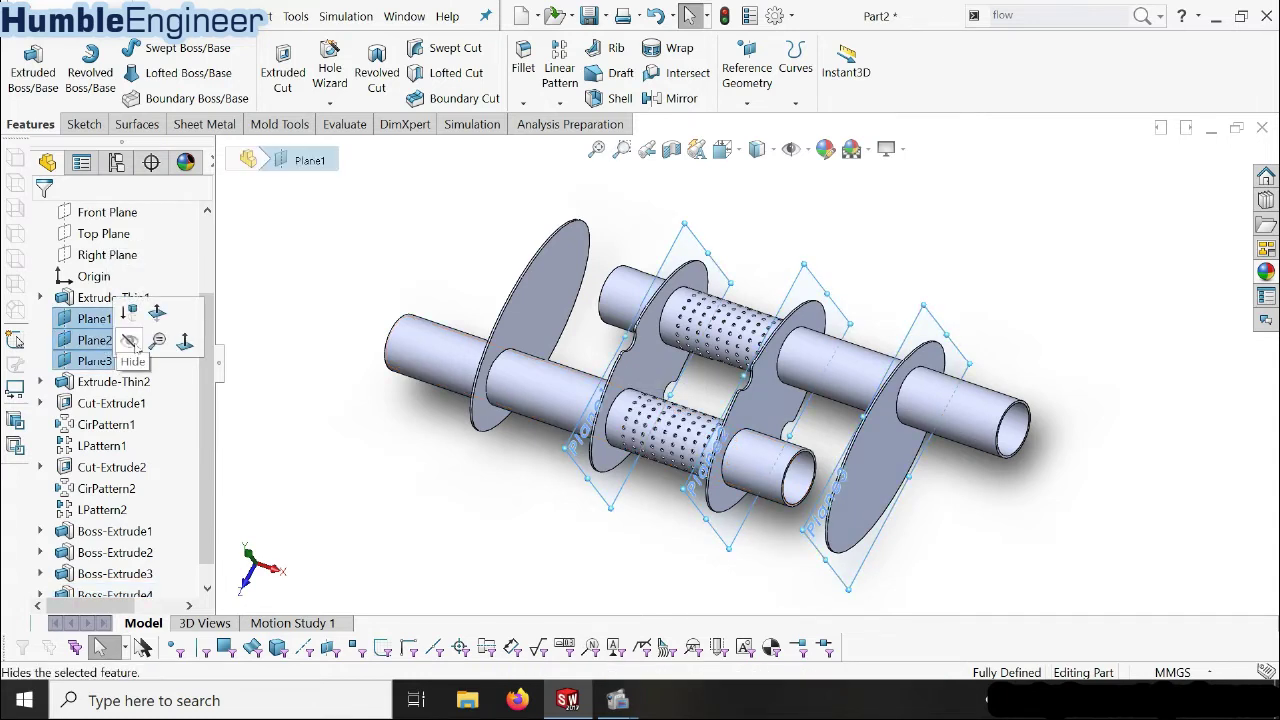
{"action": "left_click", "coordinate": [129, 342]}
- Measure the spacing between the two end disks, then return to an isometric view
{"action": "mouse_move", "coordinate": [891, 346]}
{"action": "middle_mouse_down"}
{"action": "mouse_move", "coordinate": [503, 305]}
{"action": "mouse_move", "coordinate": [885, 444]}
{"action": "middle_mouse_up"}
{"action": "left_click", "coordinate": [503, 305]}
{"action": "left_click", "coordinate": [865, 437], "text": "ctrl"}
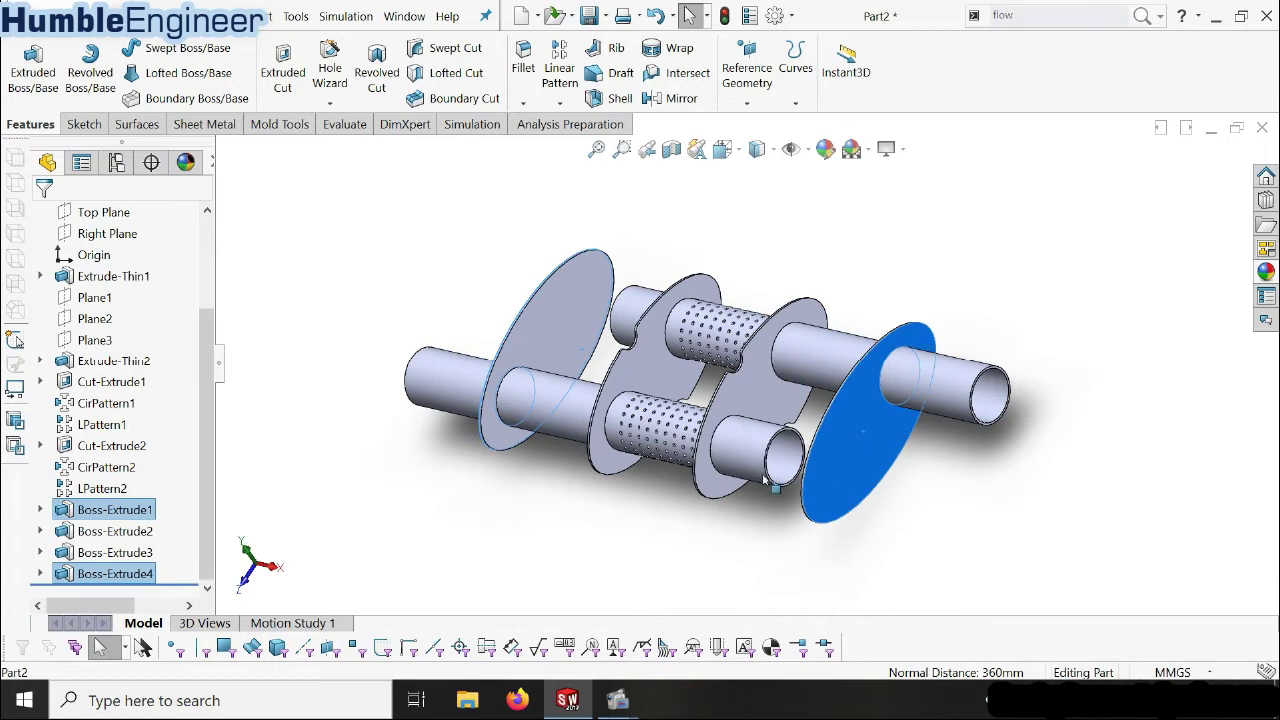
{"action": "left_click", "coordinate": [585, 555]}
{"action": "middle_click_drag", "start_coordinate": [514, 449], "coordinate": [567, 477]}
{"action": "middle_click_drag", "start_coordinate": [565, 315], "coordinate": [637, 386]}
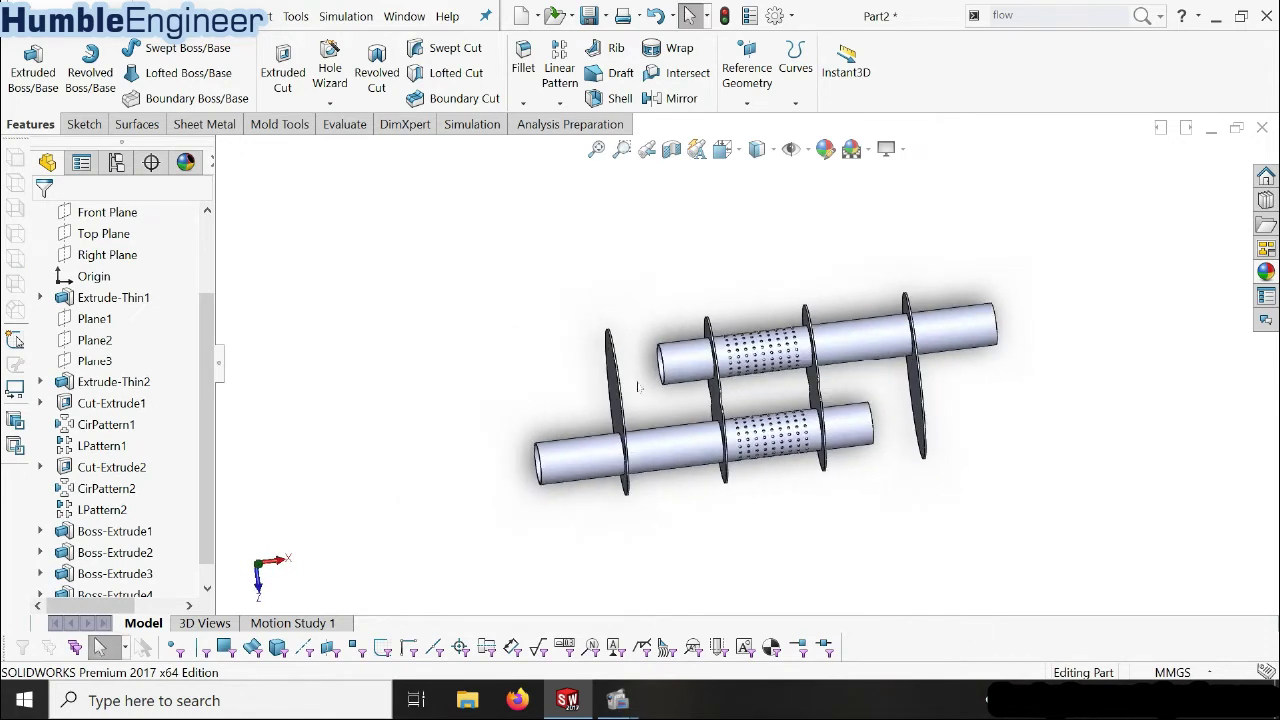
{"action": "key", "text": "ctrl+7"}
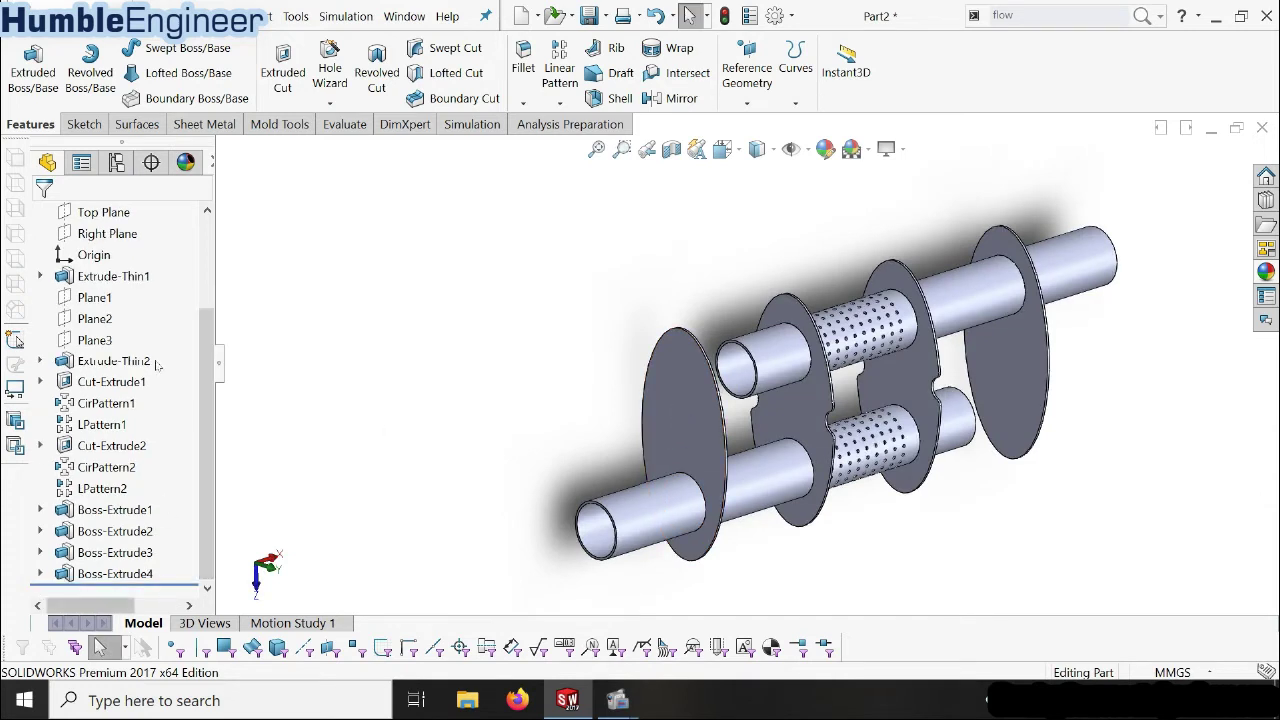
{"action": "scroll", "coordinate": [157, 365], "scroll_direction": "up", "scroll_amount": 1}
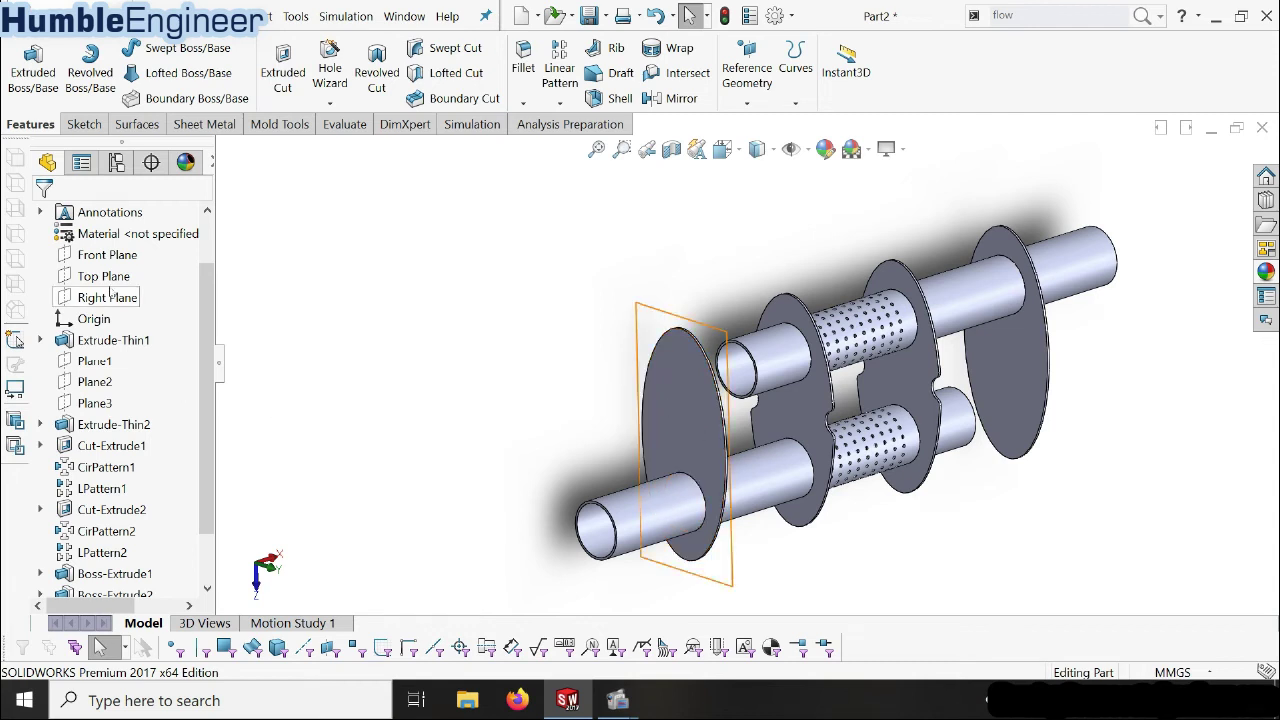
- Start a new sketch on Right Plane
{"action": "left_click", "coordinate": [103, 298]}
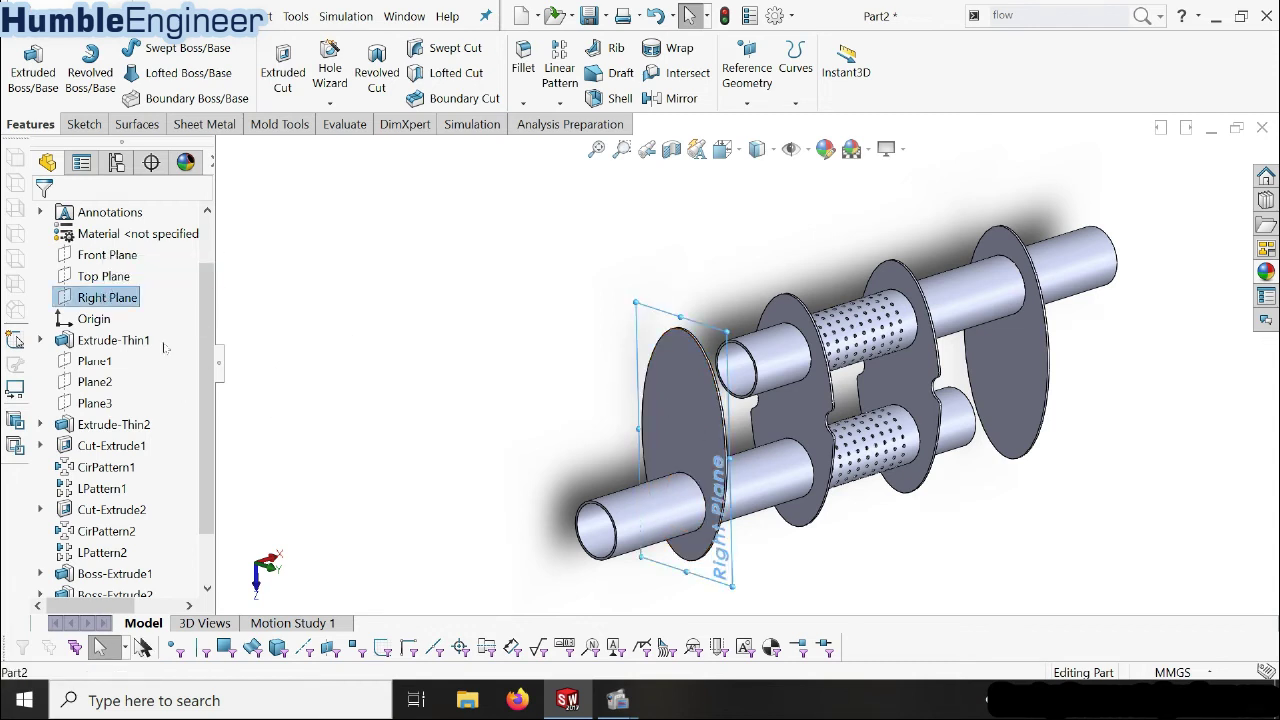
{"action": "right_click", "coordinate": [103, 300]}
{"action": "left_click", "coordinate": [103, 250]}
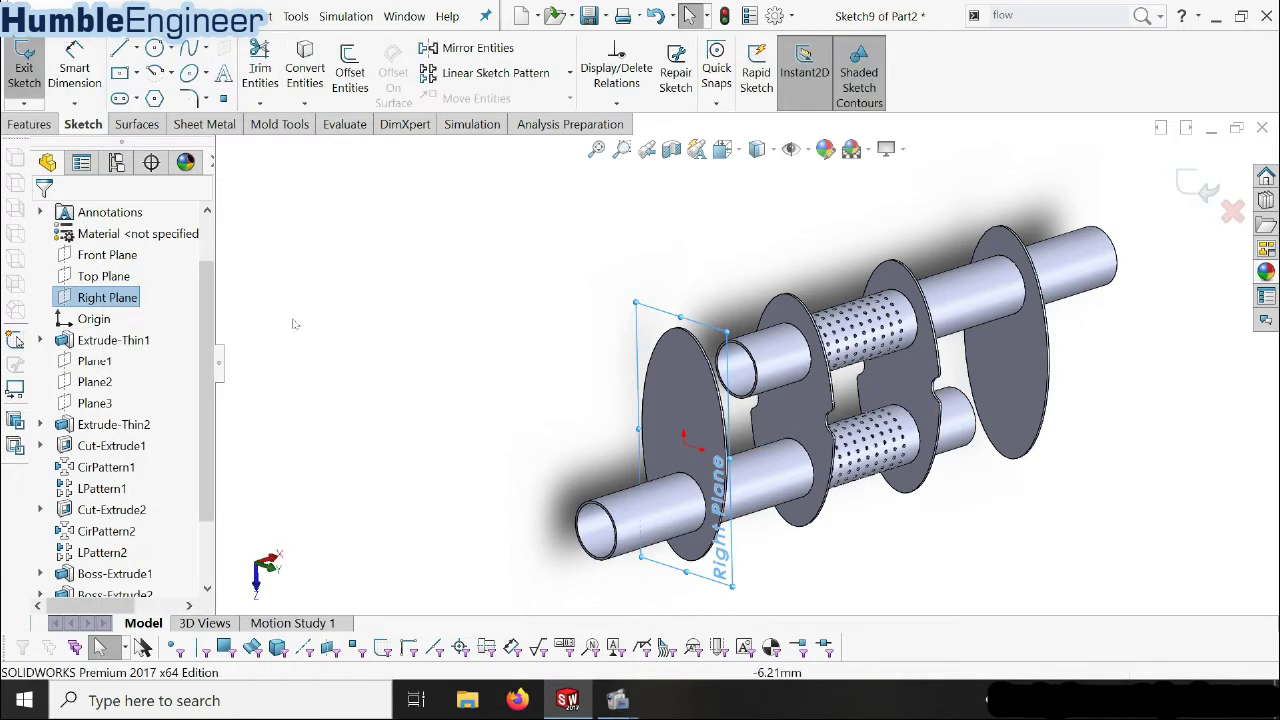
{"action": "middle_click_drag", "start_coordinate": [600, 365], "coordinate": [634, 371]}
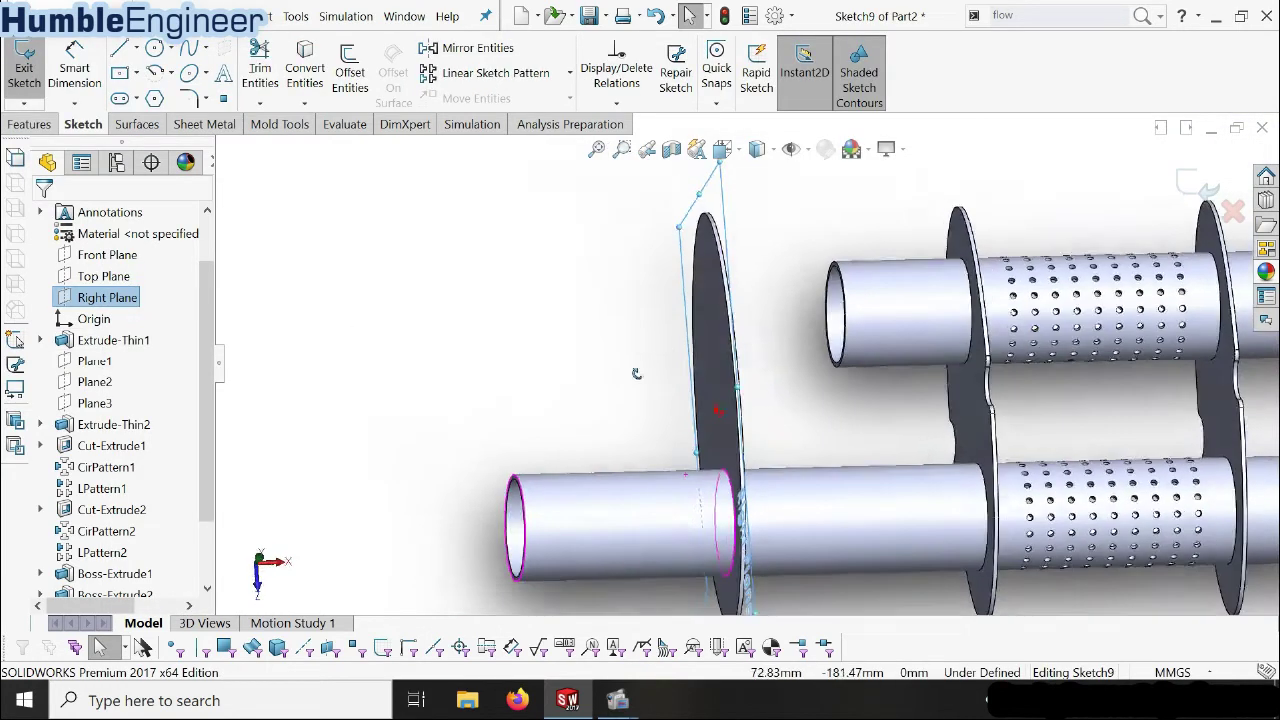
{"action": "scroll", "coordinate": [634, 371], "scroll_direction": "down", "scroll_amount": 5}
{"action": "scroll", "coordinate": [660, 370], "scroll_direction": "up", "scroll_amount": 5}
{"action": "scroll", "coordinate": [680, 372], "scroll_direction": "down", "scroll_amount": 6}
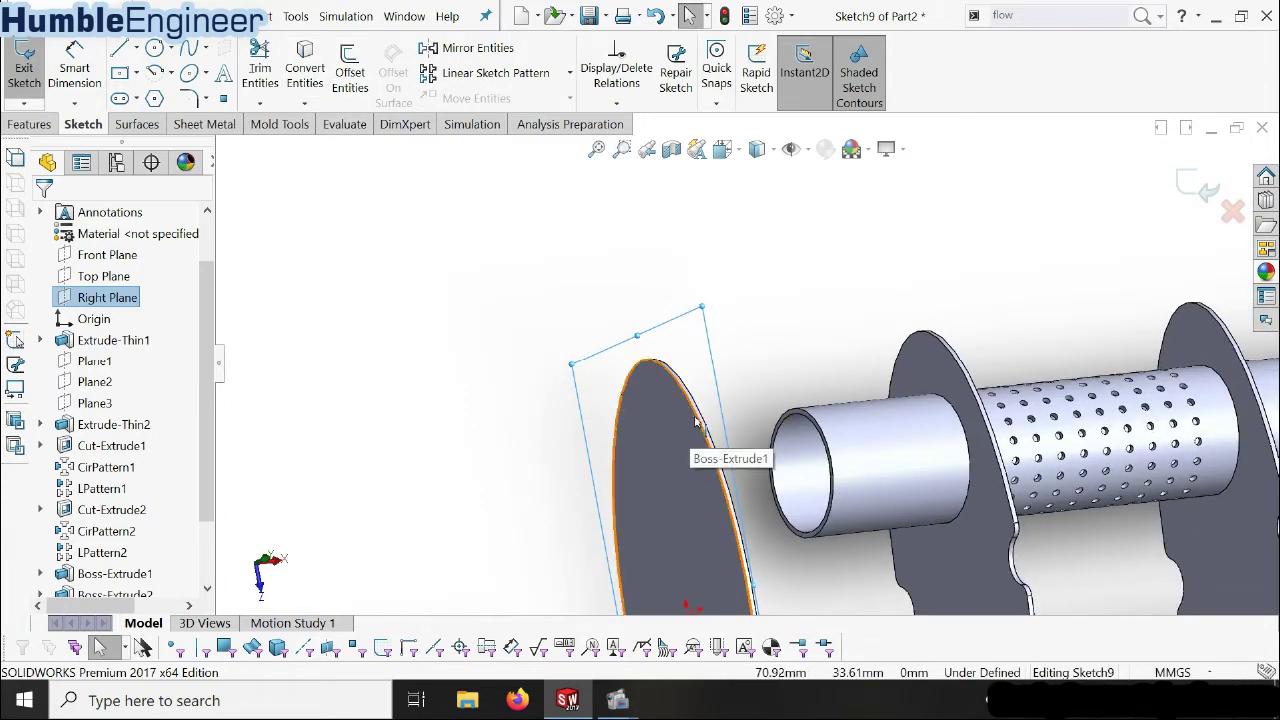
- Convert the first end disk's outer edge into the sketch, 484.55 mm long
{"action": "left_click", "coordinate": [305, 65]}
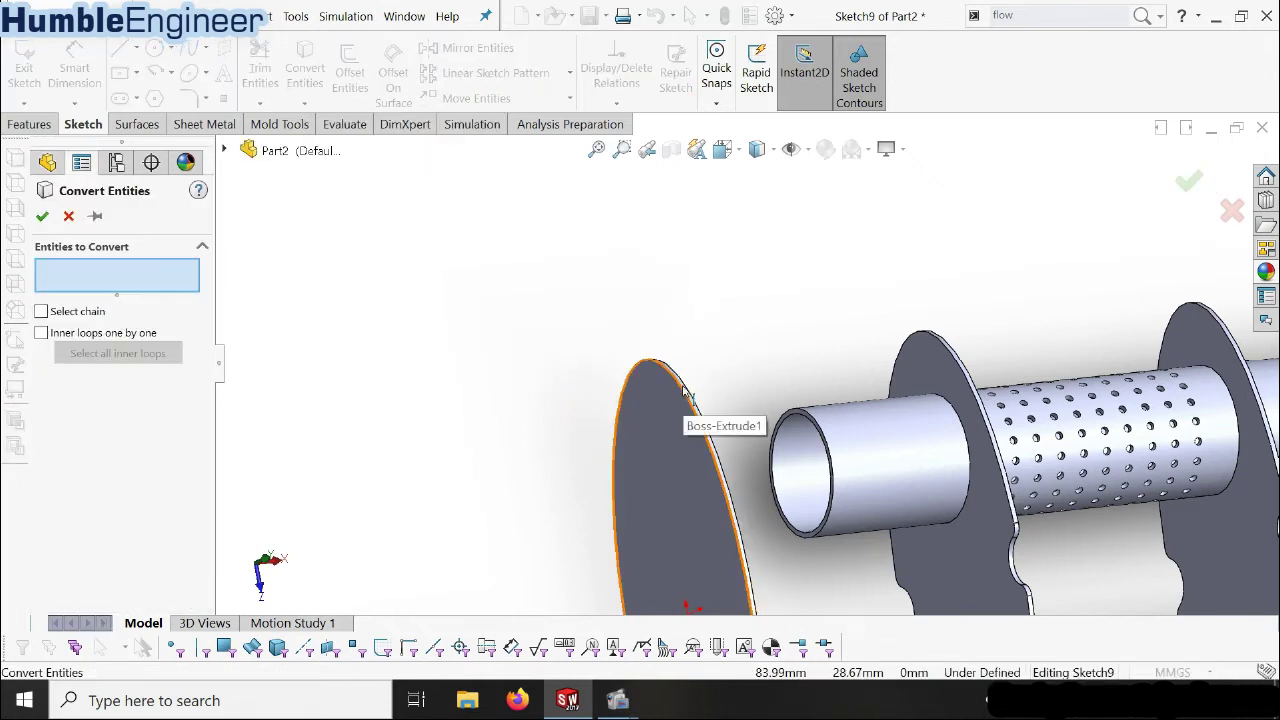
{"action": "left_click", "coordinate": [684, 390]}
{"action": "left_click", "coordinate": [41, 216]}
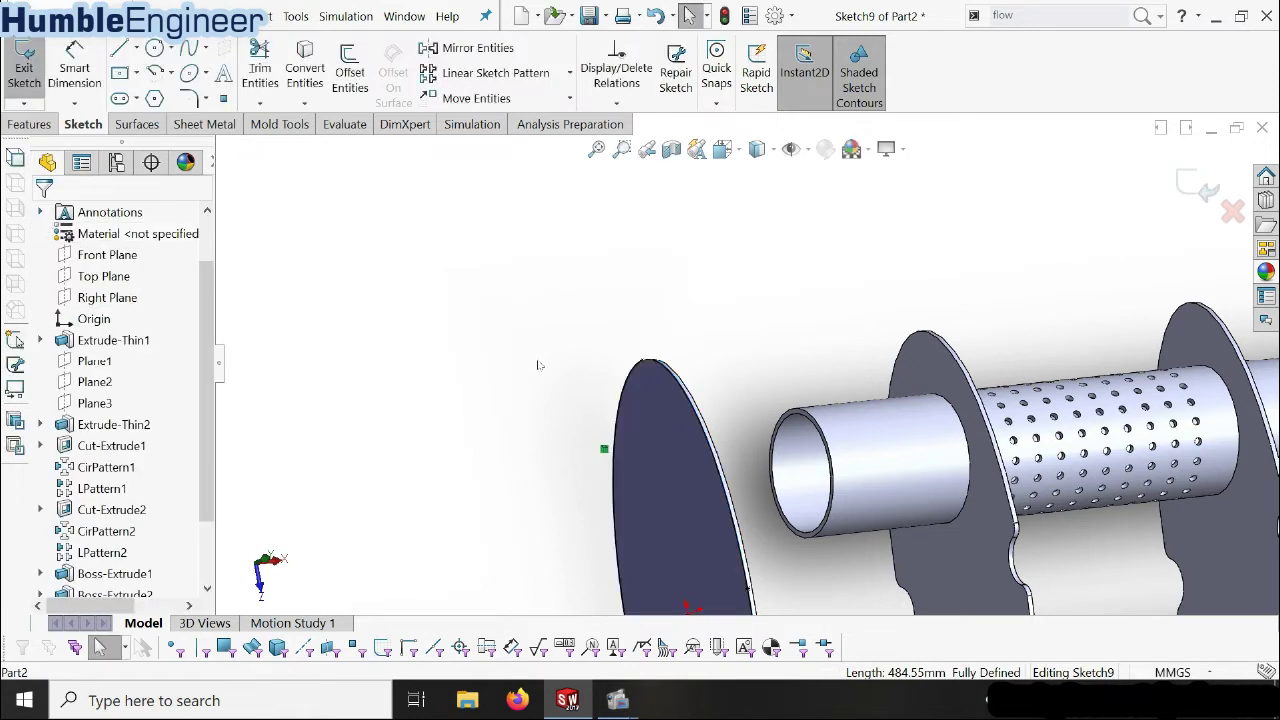
{"action": "scroll", "coordinate": [537, 363], "scroll_direction": "up", "scroll_amount": 2}
{"action": "scroll", "coordinate": [537, 363], "scroll_direction": "up", "scroll_amount": 2}
{"action": "left_click", "coordinate": [34, 126]}
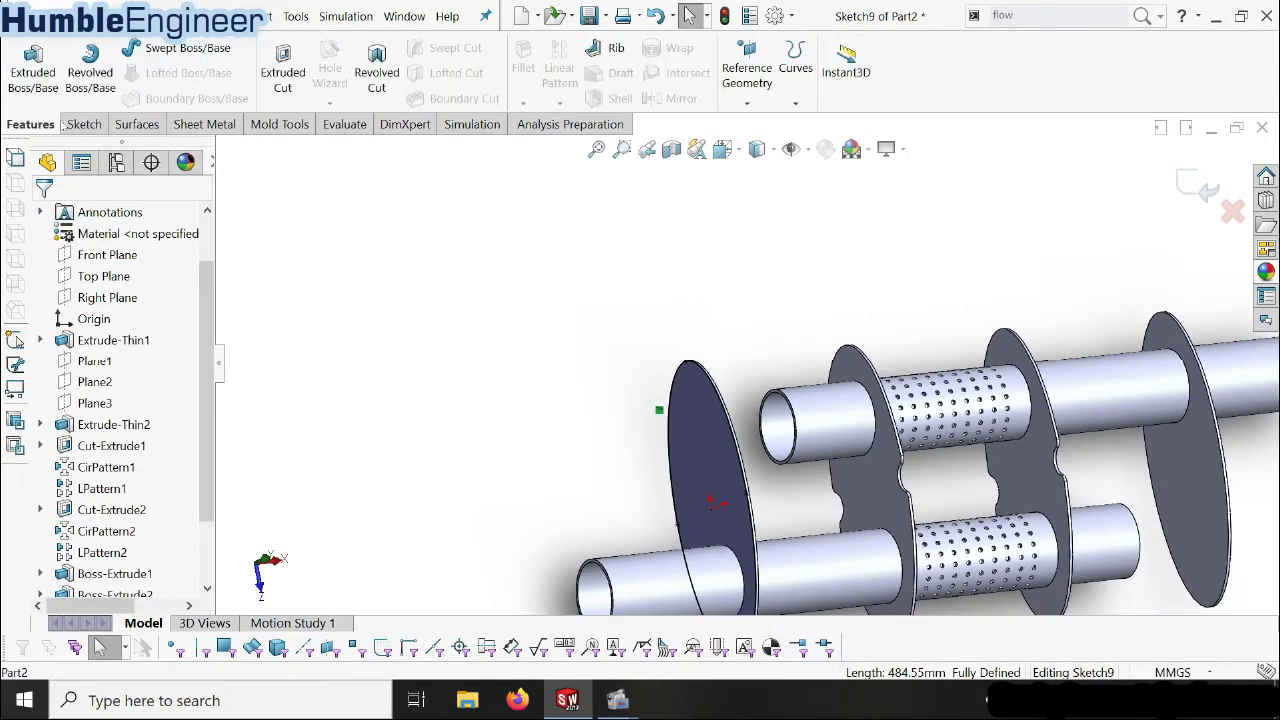
- Start a thin-walled extrusion of Sketch9 with the wall flipped to the outline's other side
{"action": "left_click", "coordinate": [47, 72]}
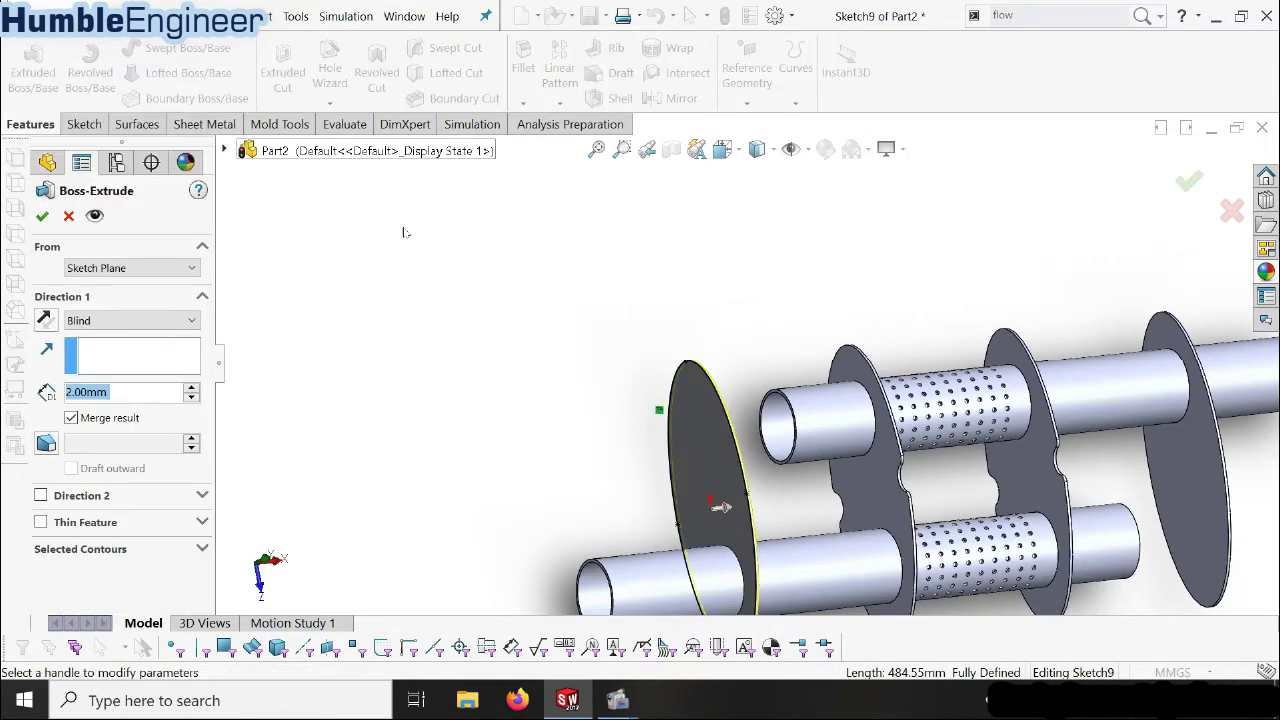
{"action": "scroll", "coordinate": [620, 380], "scroll_direction": "down", "scroll_amount": 1}
{"action": "scroll", "coordinate": [642, 421], "scroll_direction": "down", "scroll_amount": 2}
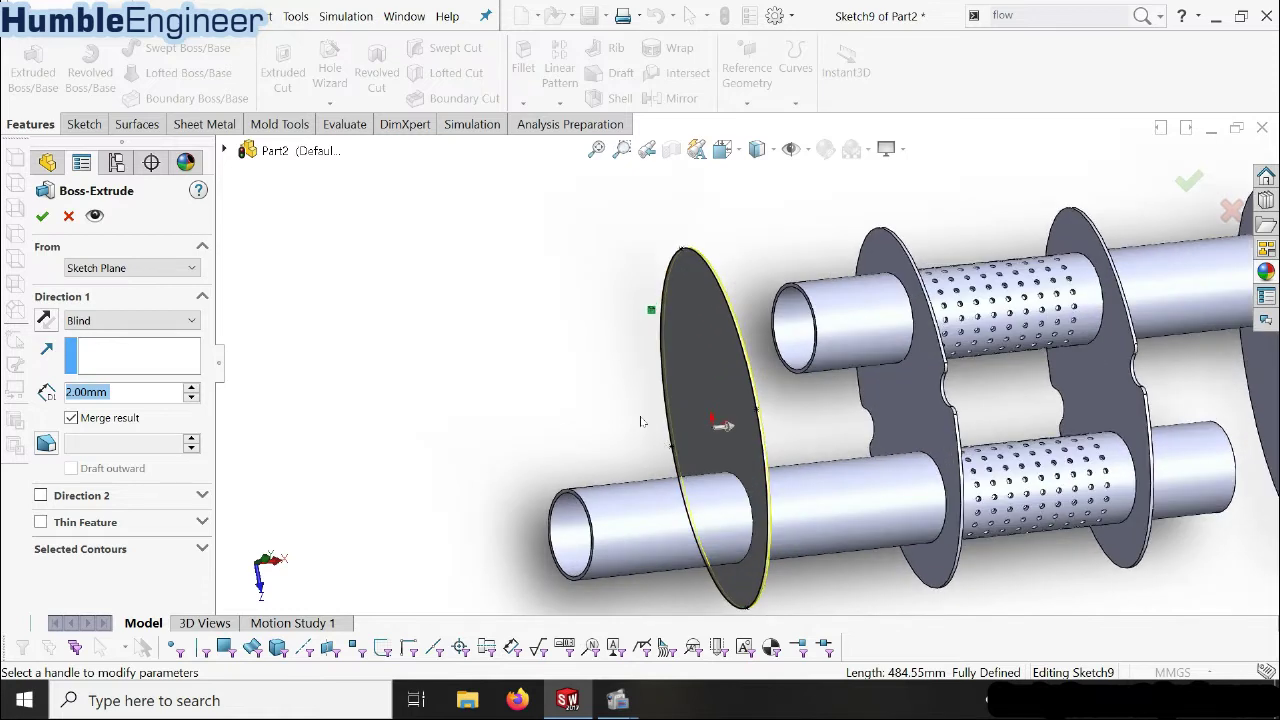
{"action": "left_click", "coordinate": [40, 522]}
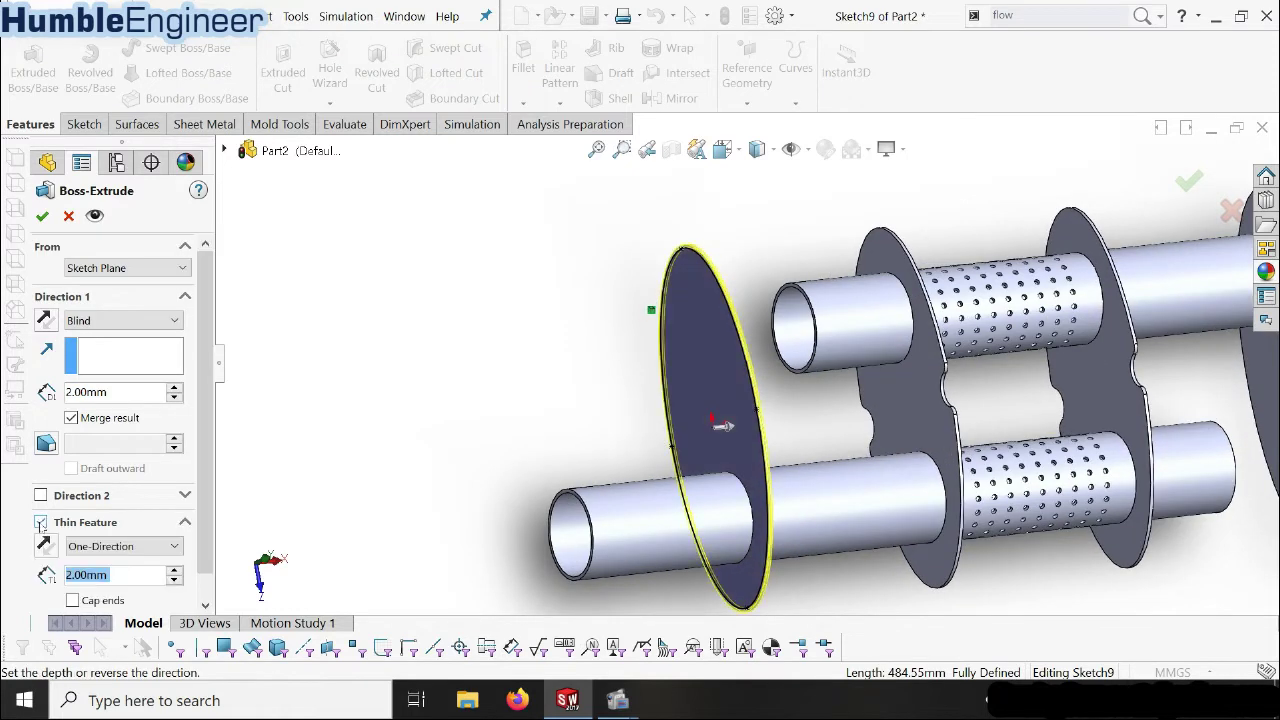
{"action": "scroll", "coordinate": [720, 346], "scroll_direction": "down", "scroll_amount": 1}
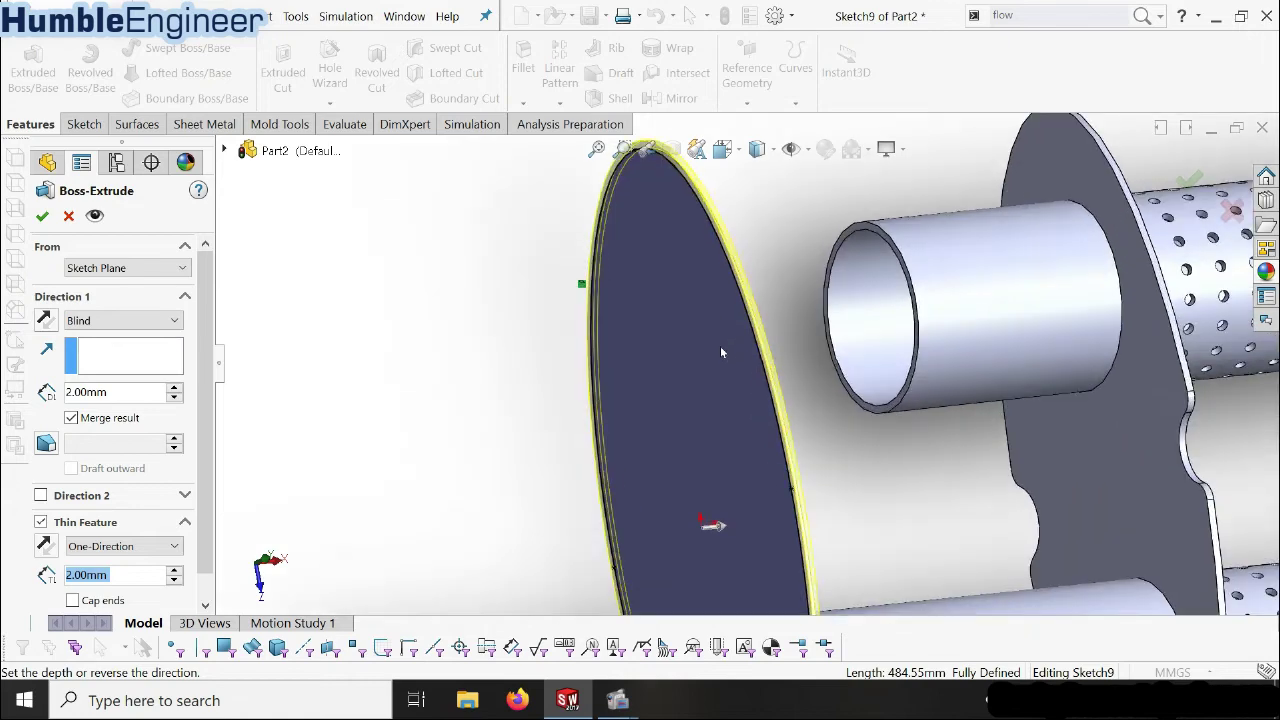
{"action": "scroll", "coordinate": [630, 275], "scroll_direction": "down", "scroll_amount": 1}
{"action": "scroll", "coordinate": [640, 265], "scroll_direction": "down", "scroll_amount": 1}
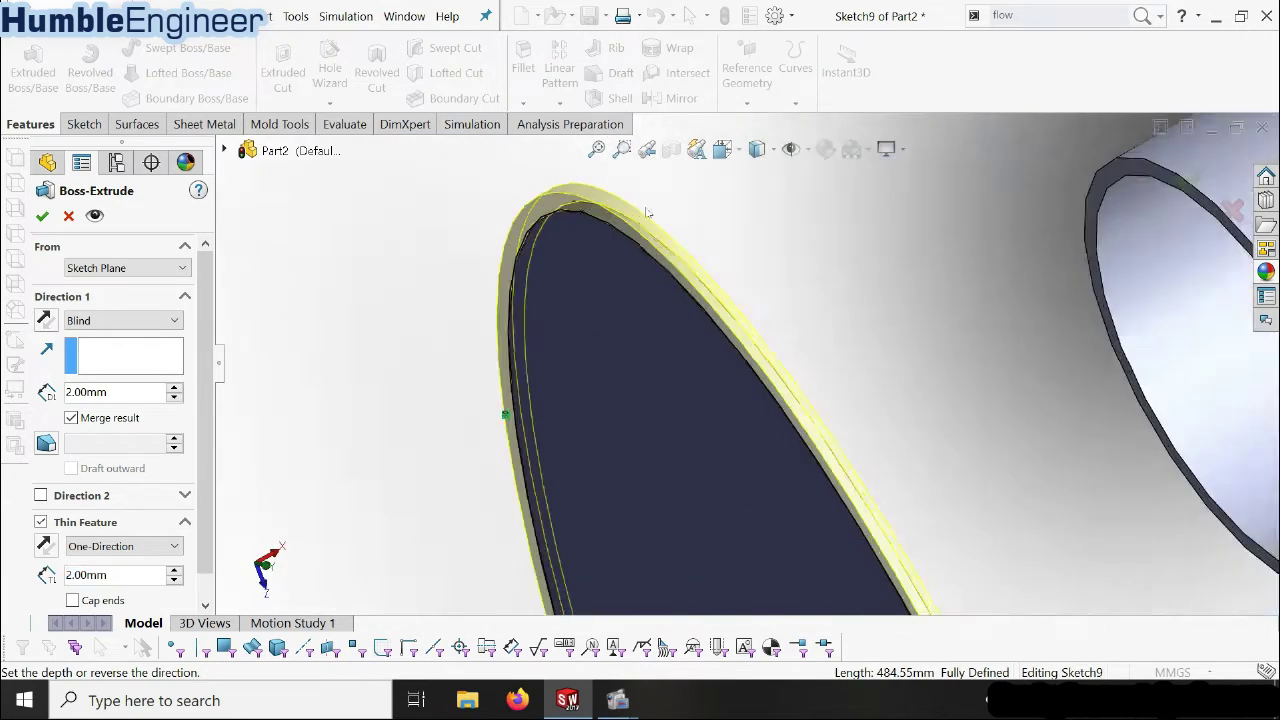
{"action": "scroll", "coordinate": [519, 302], "scroll_direction": "down", "scroll_amount": 1}
{"action": "scroll", "coordinate": [530, 290], "scroll_direction": "down", "scroll_amount": 1}
{"action": "scroll", "coordinate": [538, 281], "scroll_direction": "down", "scroll_amount": 1}
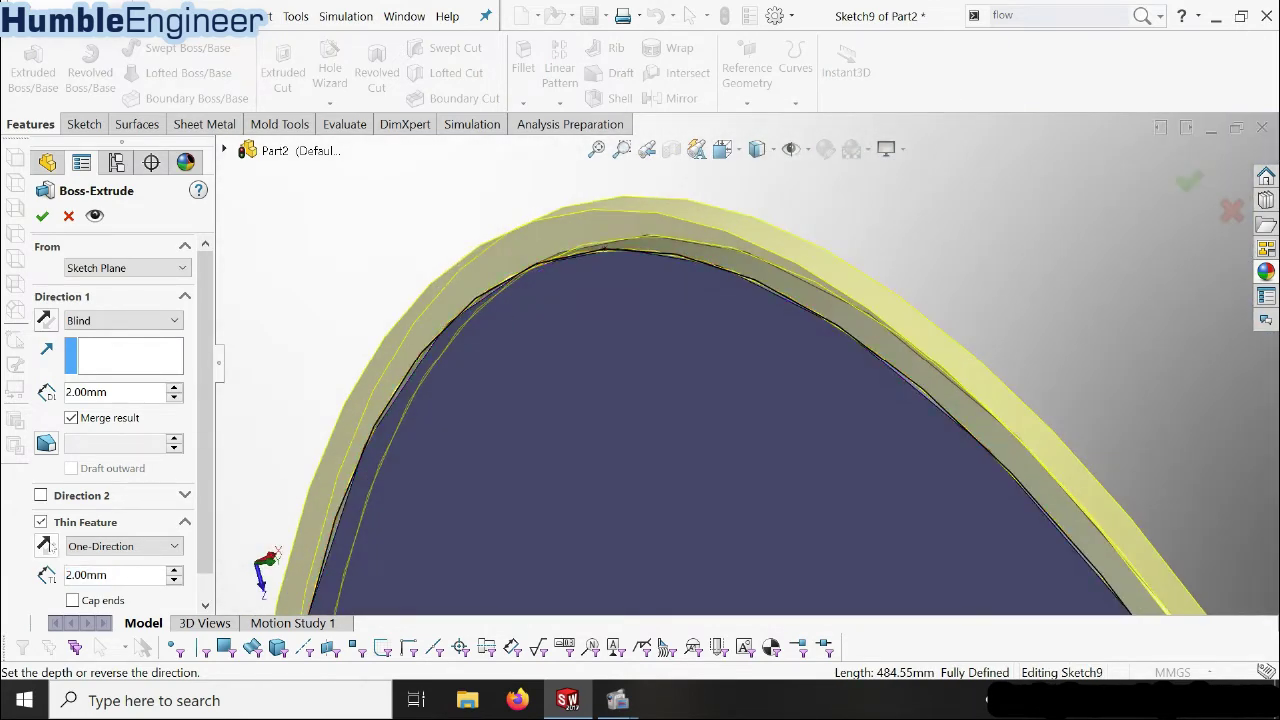
{"action": "left_click", "coordinate": [44, 547]}
{"action": "scroll", "coordinate": [593, 427], "scroll_direction": "up", "scroll_amount": 2}
{"action": "scroll", "coordinate": [594, 430], "scroll_direction": "up", "scroll_amount": 2}
{"action": "scroll", "coordinate": [754, 451], "scroll_direction": "up", "scroll_amount": 2}
{"action": "scroll", "coordinate": [885, 482], "scroll_direction": "up", "scroll_amount": 2}
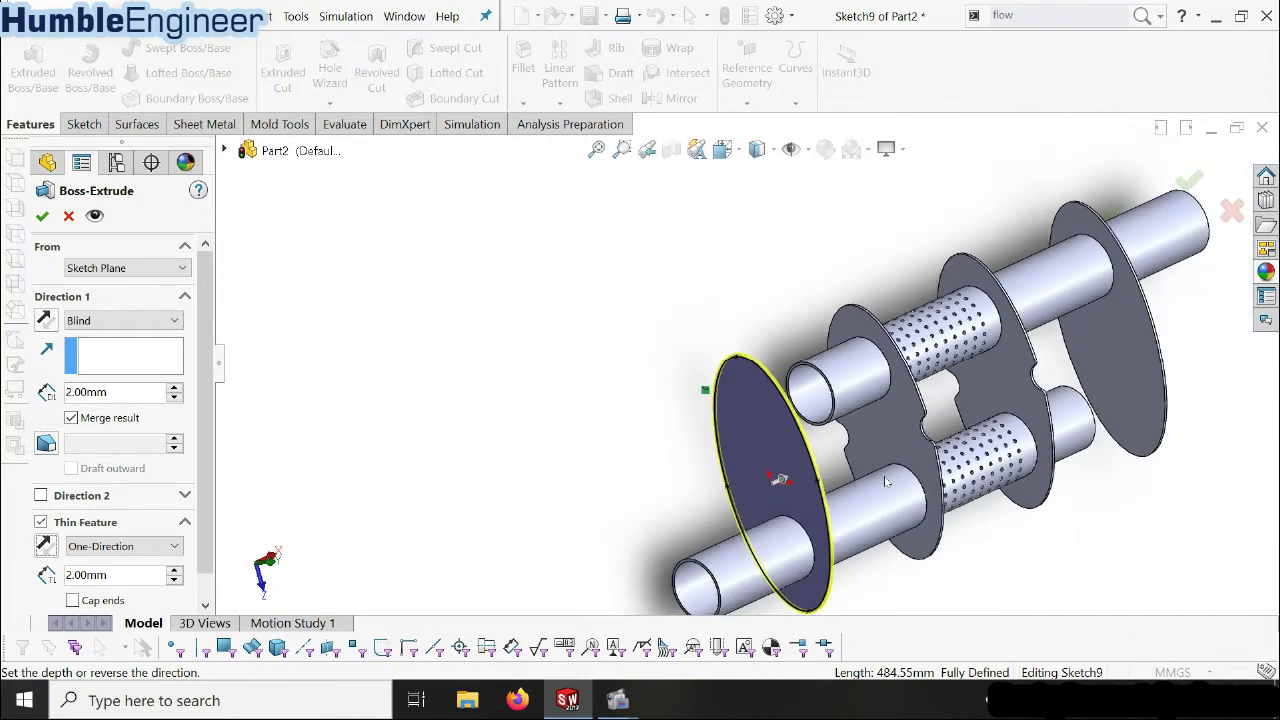
{"action": "middle_click_drag", "start_coordinate": [885, 482], "coordinate": [789, 443]}
{"action": "scroll", "coordinate": [785, 442], "scroll_direction": "down", "scroll_amount": 2}
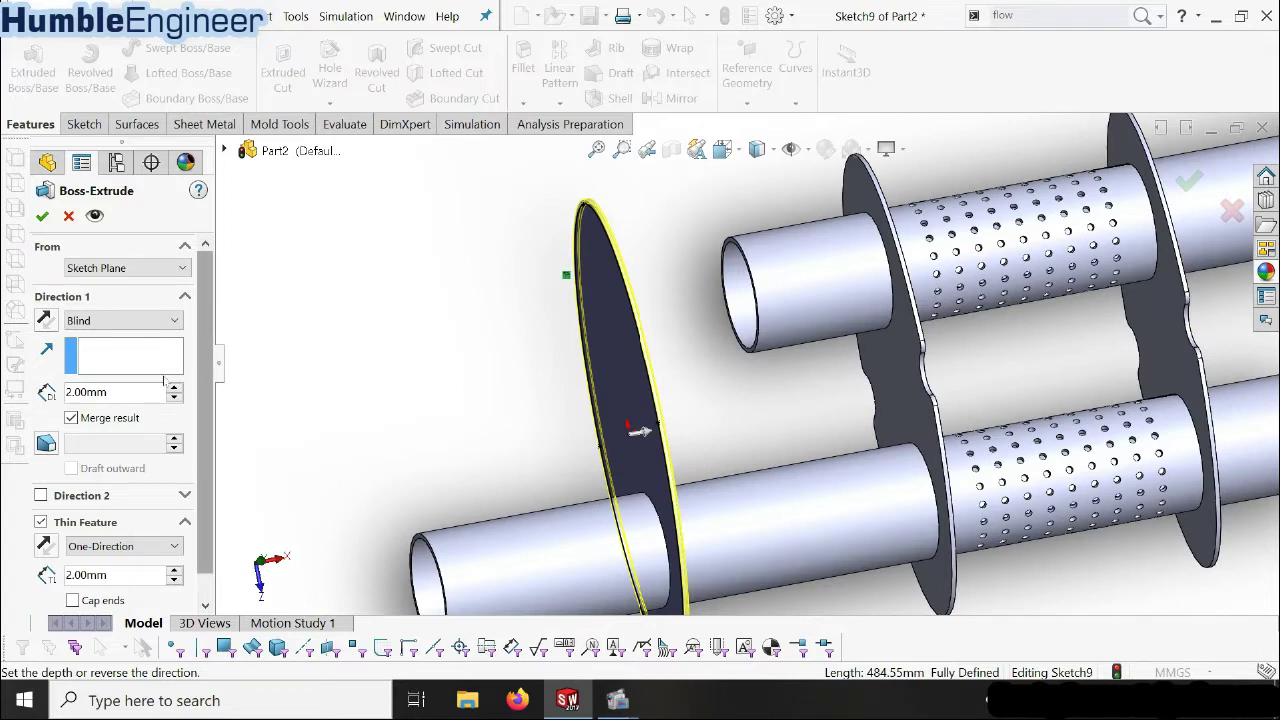
{"action": "scroll", "coordinate": [686, 381], "scroll_direction": "up", "scroll_amount": 2}
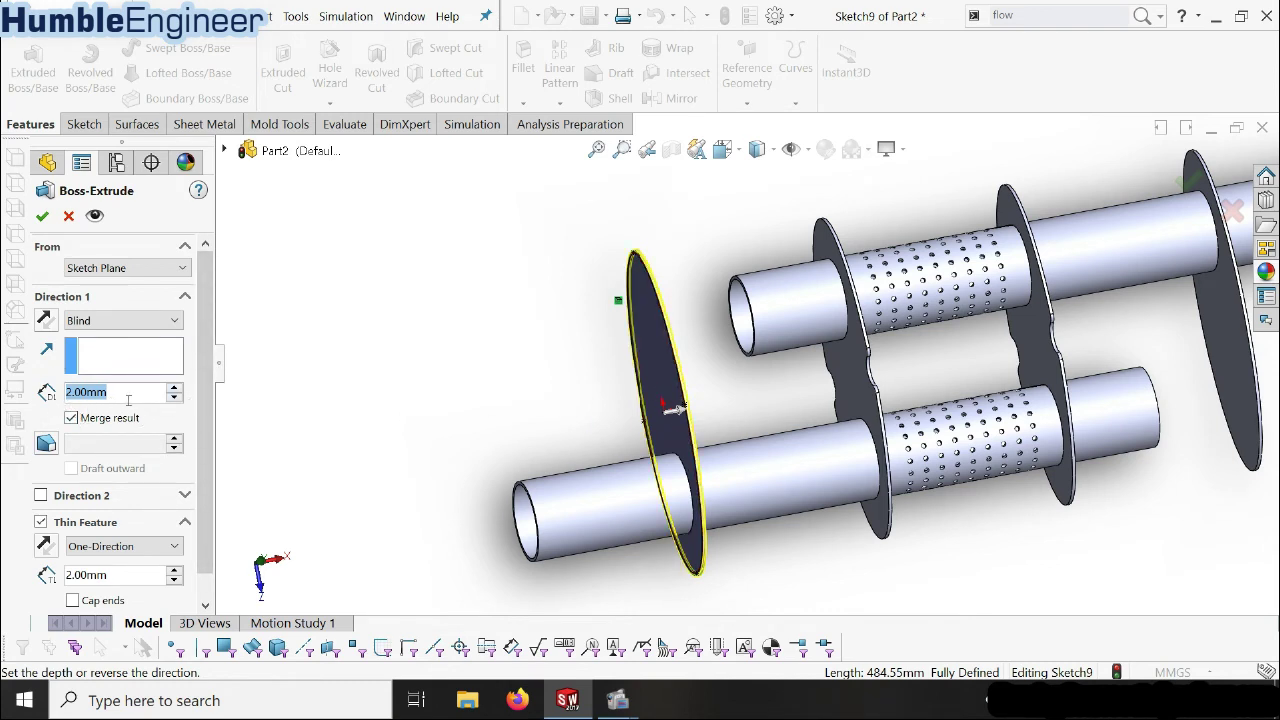
- Set depth 370 mm plus a 10 mm second direction, then accept the 2 mm shell
{"action": "type", "text": "370"}
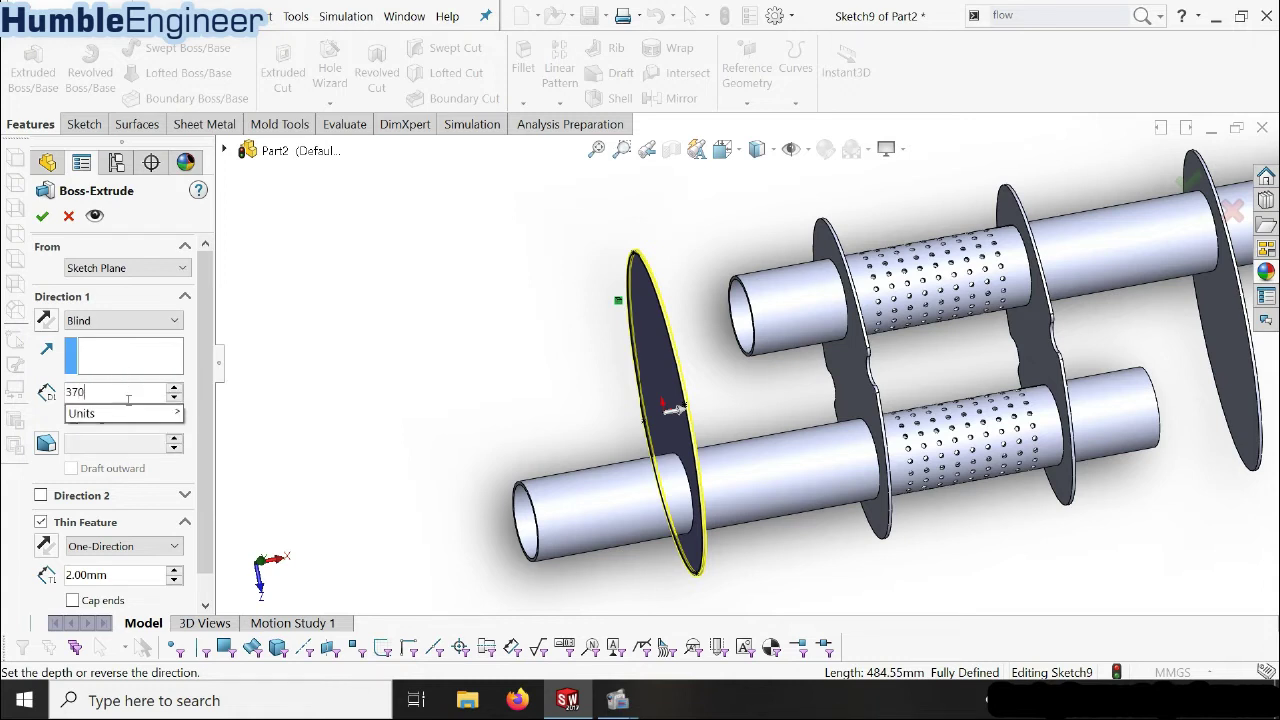
{"action": "key", "text": "Return"}
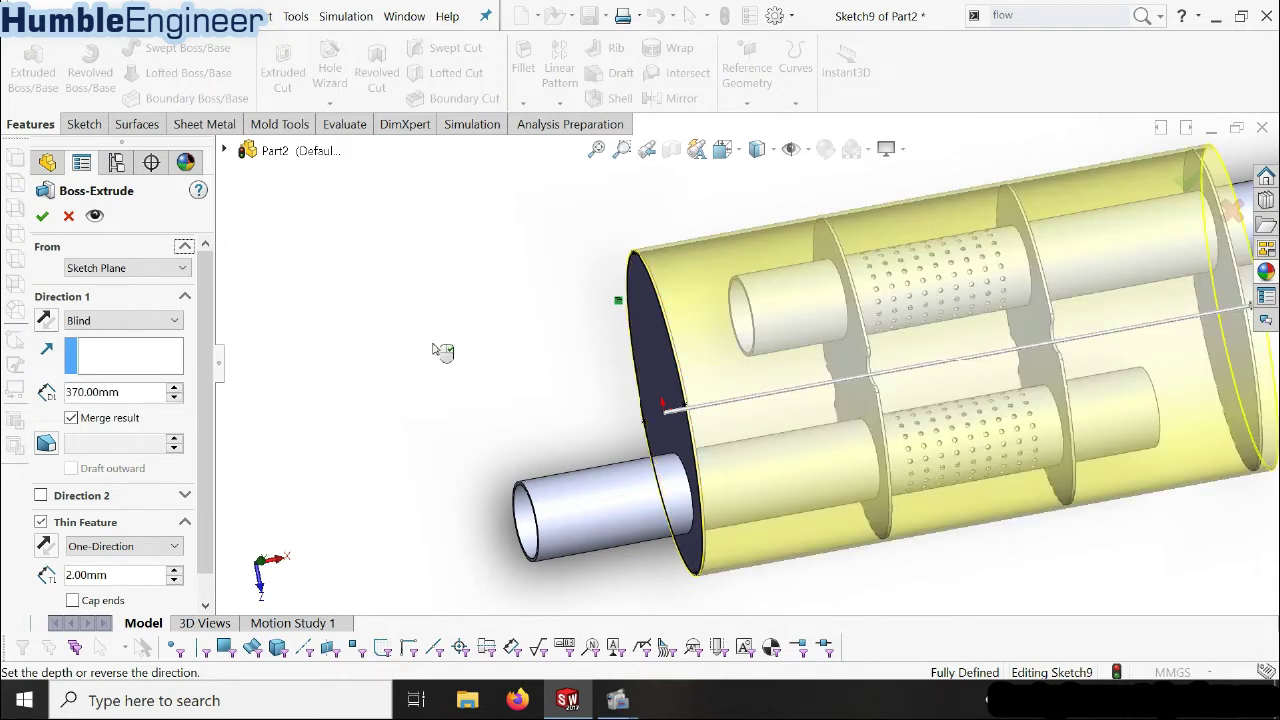
{"action": "left_click", "coordinate": [40, 496]}
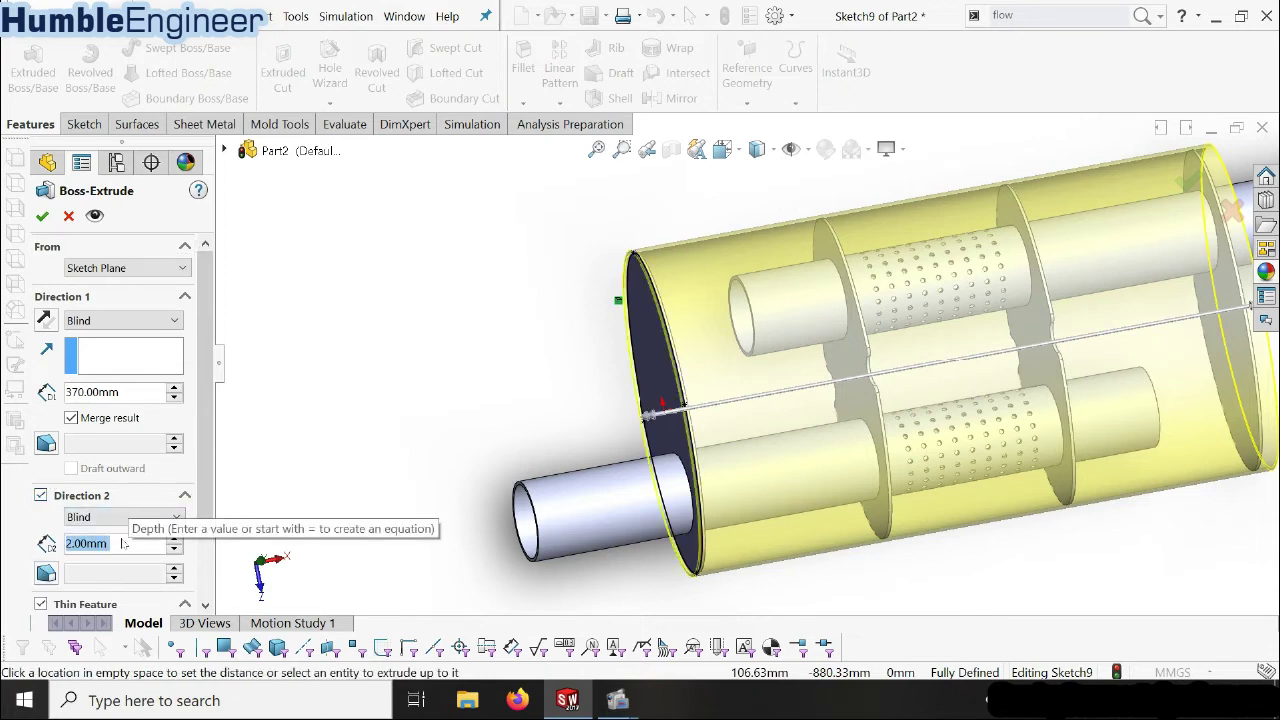
{"action": "type", "text": "10"}
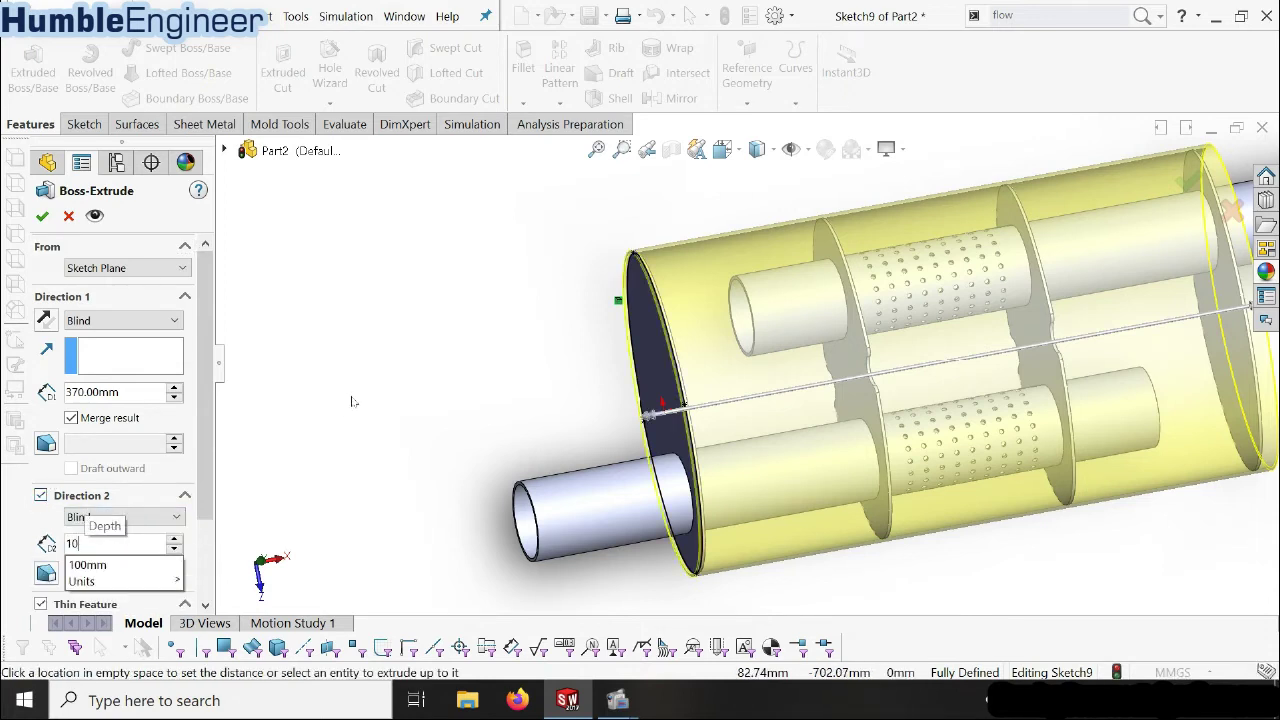
{"action": "key", "text": "Return"}
{"action": "scroll", "coordinate": [354, 401], "scroll_direction": "down", "scroll_amount": 2}
{"action": "scroll", "coordinate": [912, 381], "scroll_direction": "up", "scroll_amount": 2}
{"action": "mouse_move", "coordinate": [912, 381]}
{"action": "middle_mouse_down"}
{"action": "mouse_move", "coordinate": [873, 443]}
{"action": "mouse_move", "coordinate": [934, 369]}
{"action": "mouse_move", "coordinate": [894, 366]}
{"action": "mouse_move", "coordinate": [934, 384]}
{"action": "mouse_move", "coordinate": [910, 378]}
{"action": "middle_mouse_up"}
{"action": "left_click", "coordinate": [42, 216]}
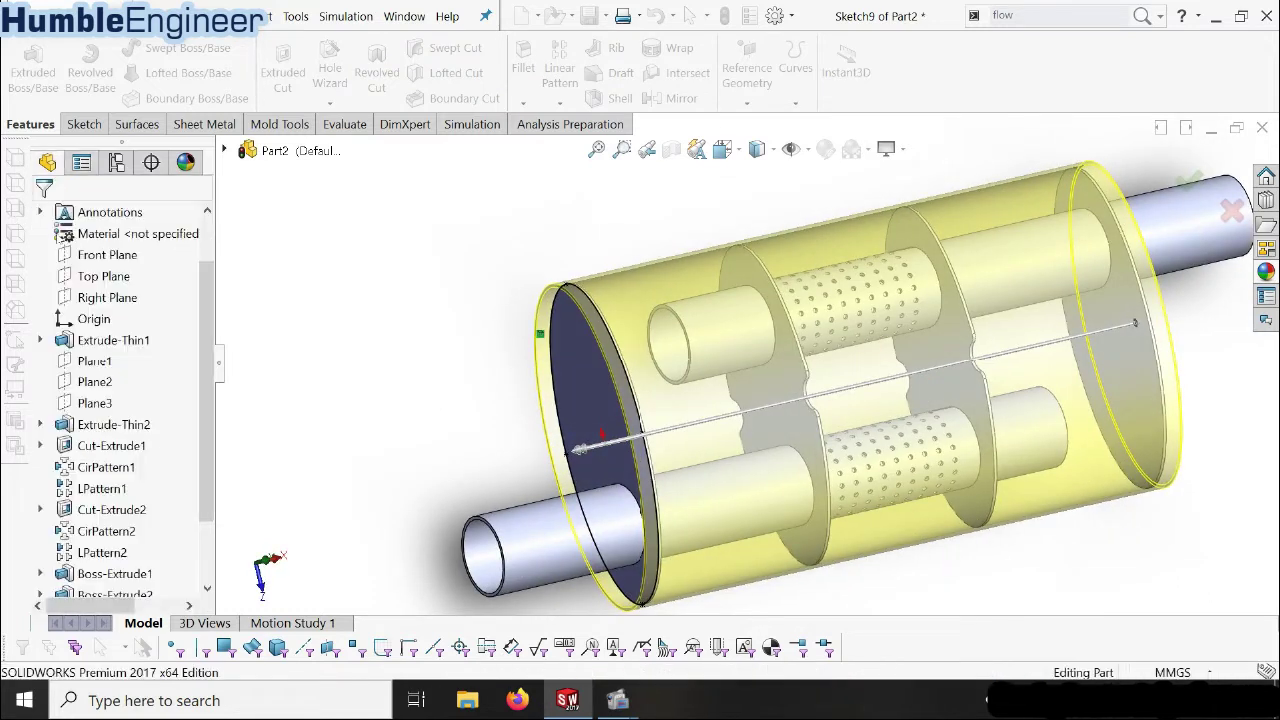
{"action": "scroll", "coordinate": [625, 335], "scroll_direction": "up", "scroll_amount": 5}
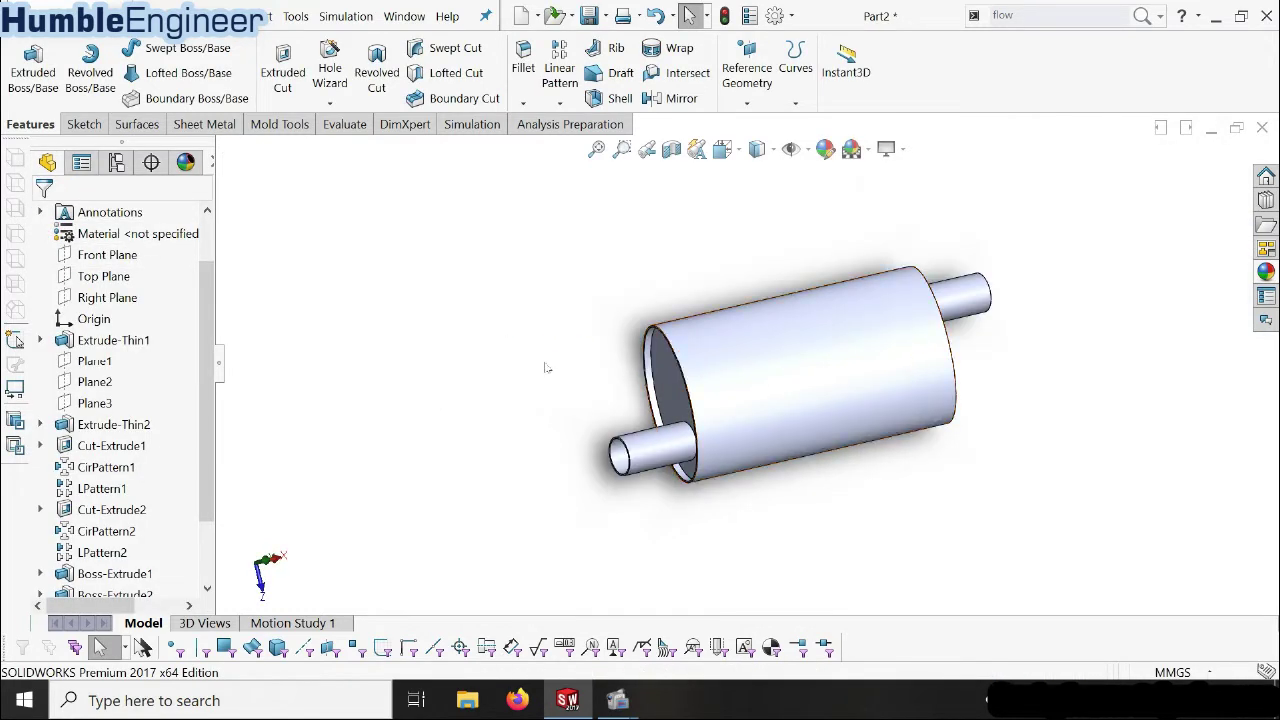
{"action": "scroll", "coordinate": [837, 294], "scroll_direction": "down", "scroll_amount": 3}
{"action": "mouse_move", "coordinate": [835, 440]}
{"action": "middle_mouse_down"}
{"action": "mouse_move", "coordinate": [834, 354]}
{"action": "mouse_move", "coordinate": [911, 371]}
{"action": "mouse_move", "coordinate": [874, 340]}
{"action": "mouse_move", "coordinate": [829, 409]}
{"action": "mouse_move", "coordinate": [757, 346]}
{"action": "middle_mouse_up"}
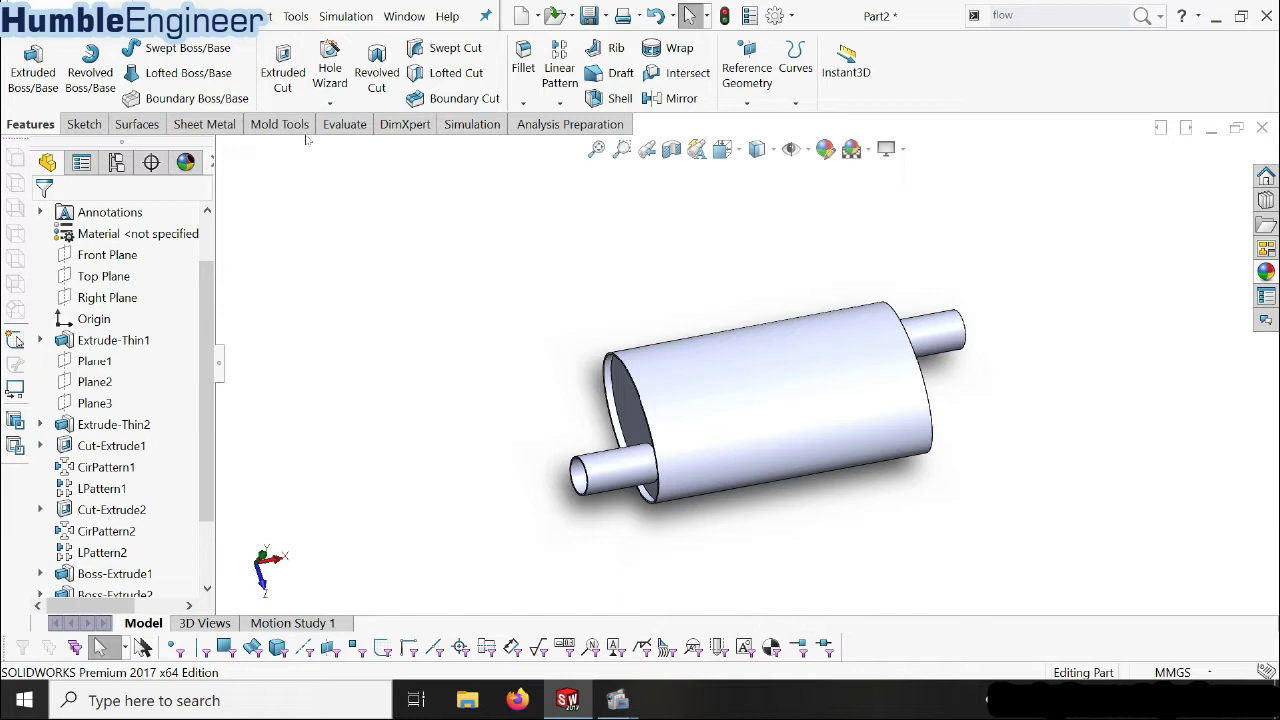
{"action": "left_click", "coordinate": [360, 128]}
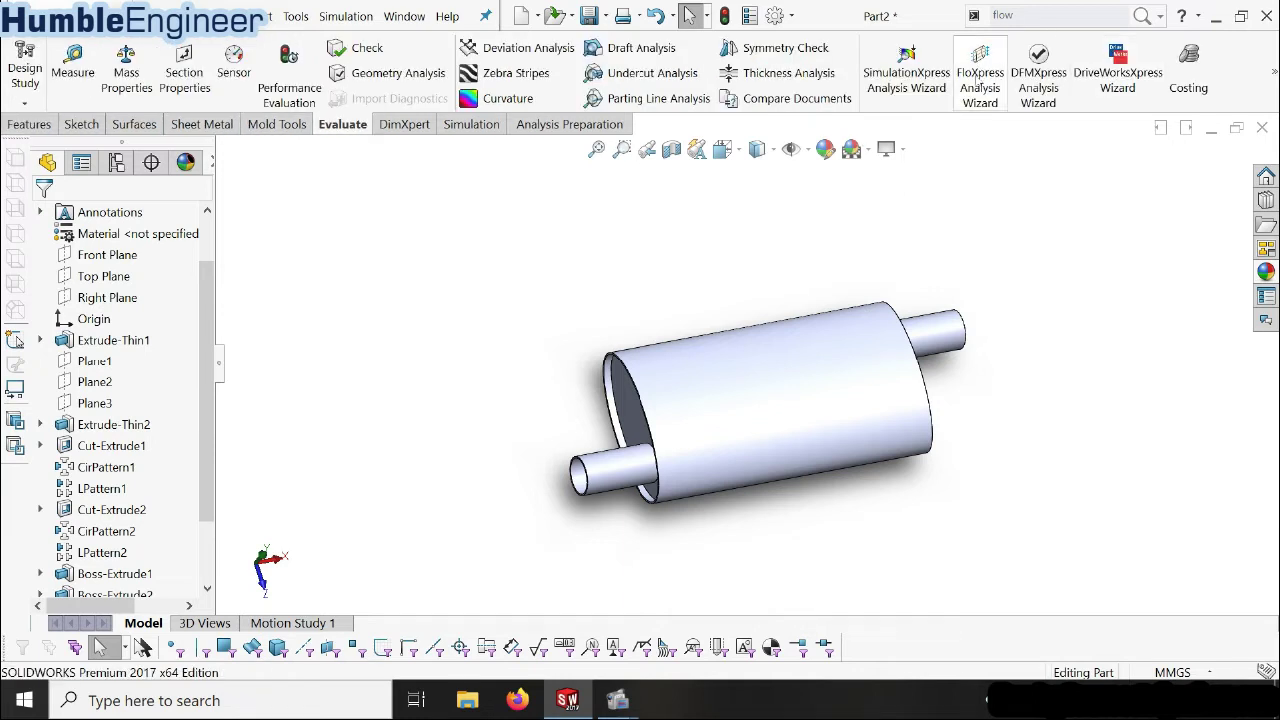
{"action": "left_click", "coordinate": [29, 124]}
{"action": "scroll", "coordinate": [948, 343], "scroll_direction": "down", "scroll_amount": 2}
{"action": "middle_click_drag", "start_coordinate": [948, 343], "coordinate": [1000, 320]}
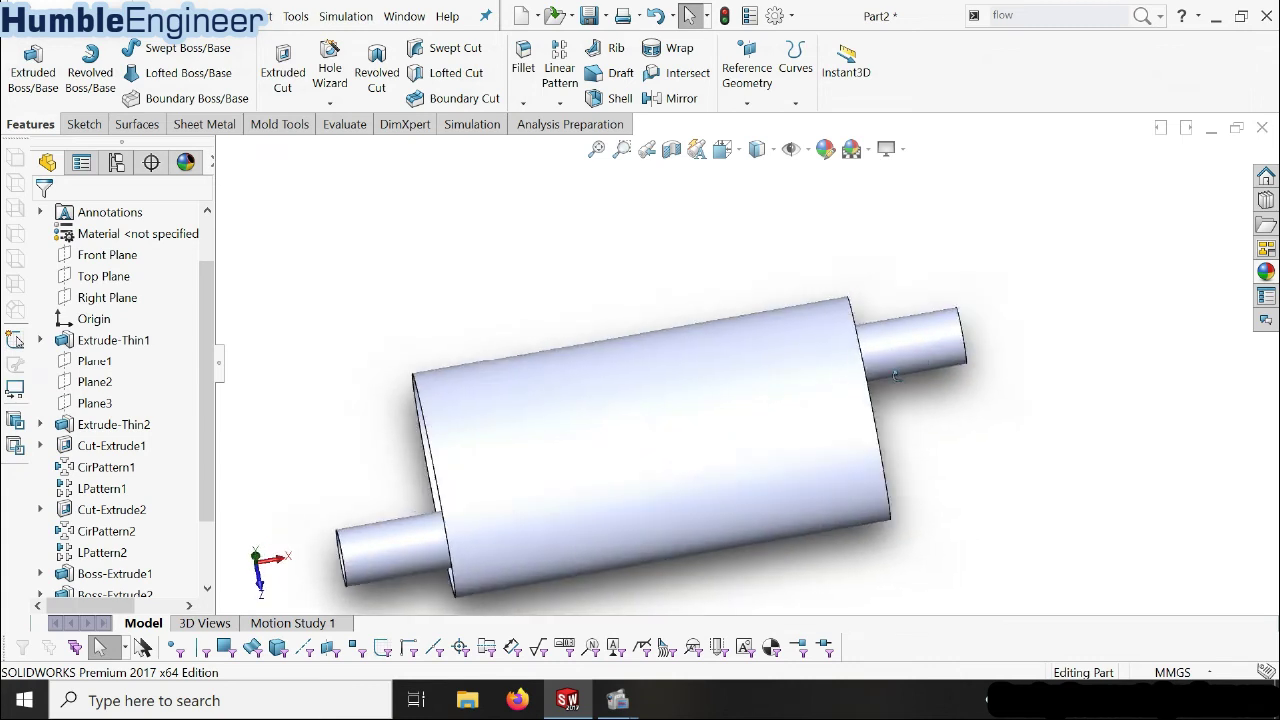
{"action": "middle_click_drag", "start_coordinate": [486, 543], "coordinate": [720, 420]}
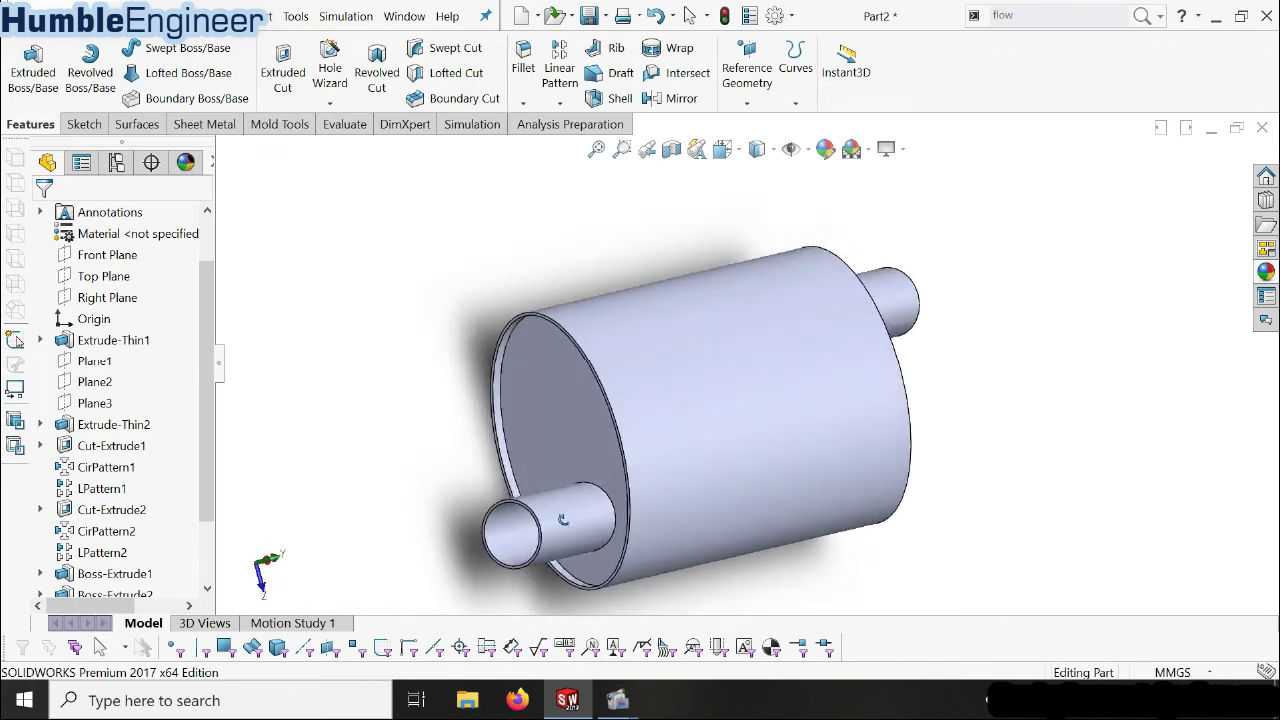
{"action": "middle_click_drag", "start_coordinate": [920, 325], "coordinate": [894, 343]}
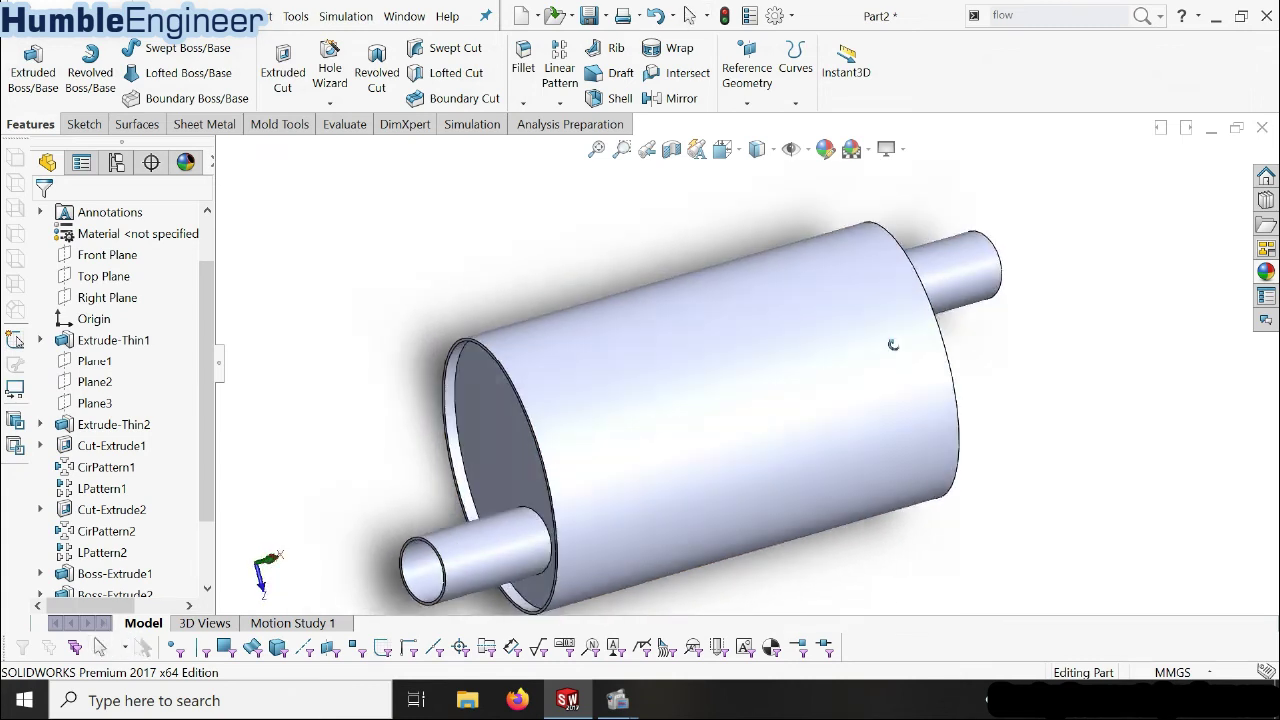
{"action": "middle_click_drag", "start_coordinate": [1096, 382], "coordinate": [833, 416]}
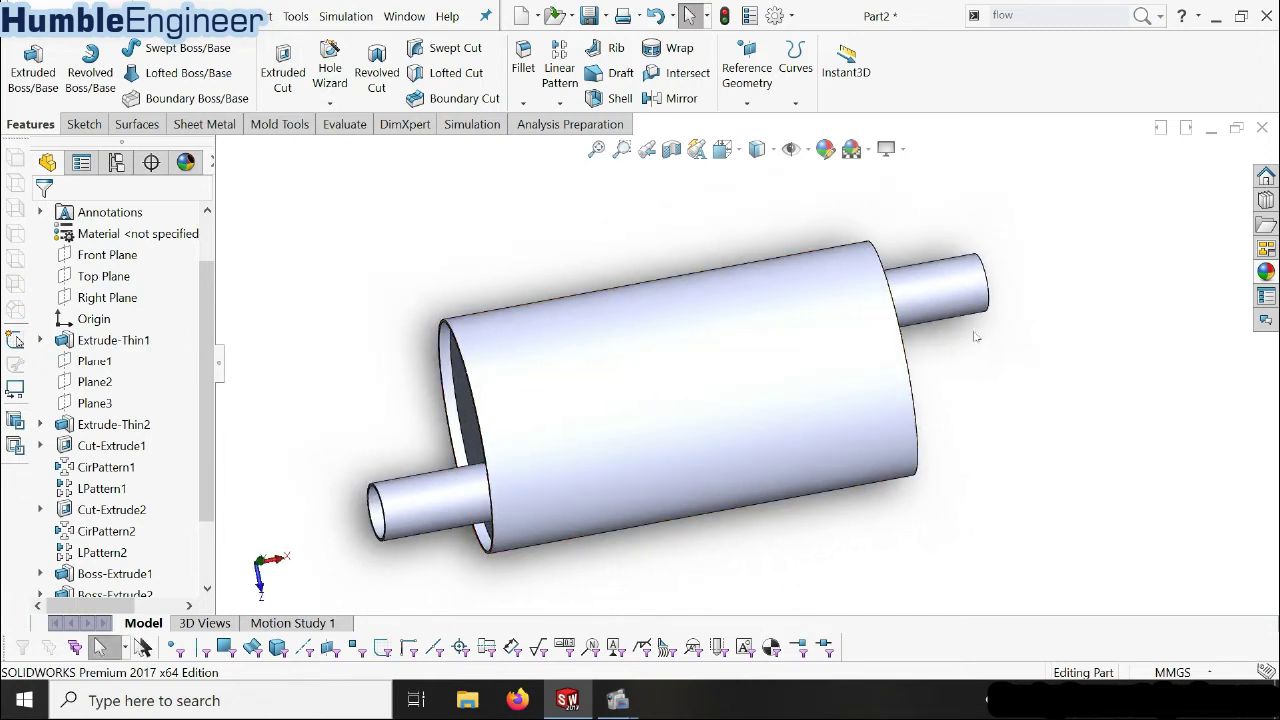
{"action": "scroll", "coordinate": [1001, 285], "scroll_direction": "down", "scroll_amount": 3}
{"action": "scroll", "coordinate": [988, 286], "scroll_direction": "up", "scroll_amount": 2}
{"action": "scroll", "coordinate": [934, 231], "scroll_direction": "up", "scroll_amount": 2}
{"action": "mouse_move", "coordinate": [857, 334]}
{"action": "middle_mouse_down"}
{"action": "mouse_move", "coordinate": [614, 362]}
{"action": "mouse_move", "coordinate": [840, 393]}
{"action": "middle_mouse_up"}
{"action": "scroll", "coordinate": [840, 393], "scroll_direction": "down", "scroll_amount": 1}
{"action": "scroll", "coordinate": [840, 393], "scroll_direction": "down", "scroll_amount": 2}
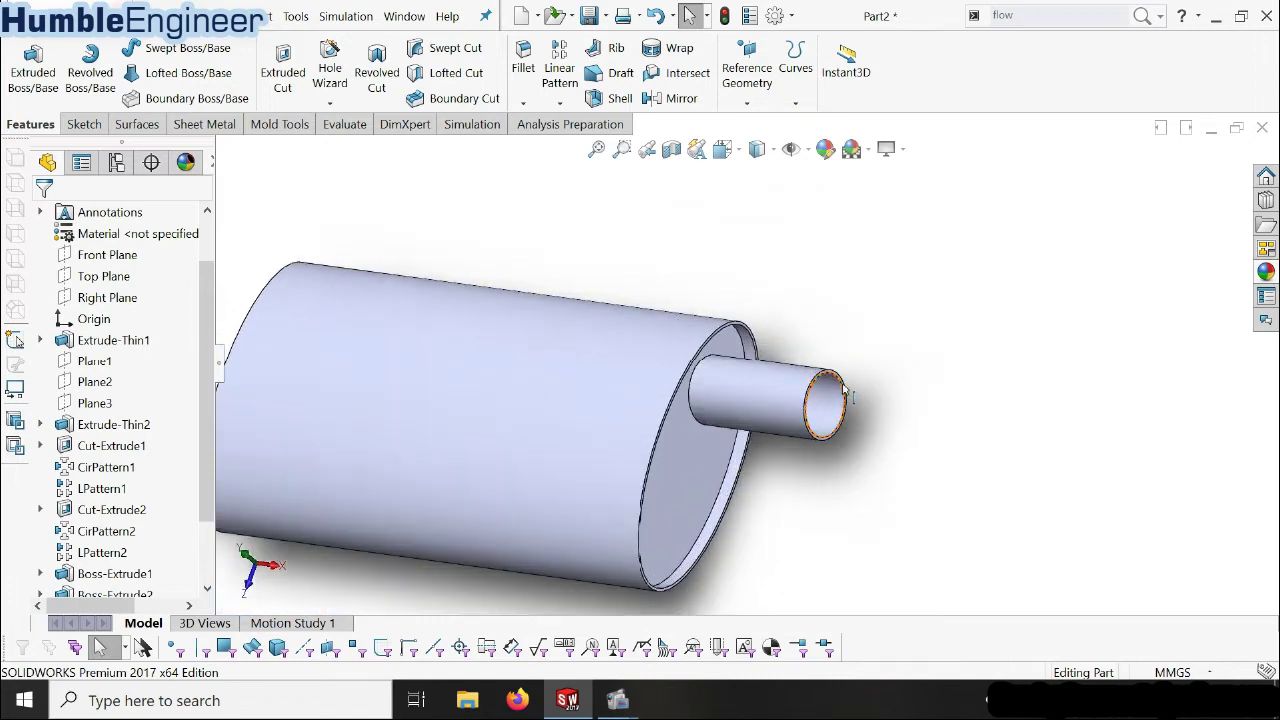
{"action": "scroll", "coordinate": [840, 393], "scroll_direction": "down", "scroll_amount": 2}
{"action": "scroll", "coordinate": [840, 393], "scroll_direction": "up", "scroll_amount": 2}
{"action": "scroll", "coordinate": [790, 370], "scroll_direction": "down", "scroll_amount": 3}
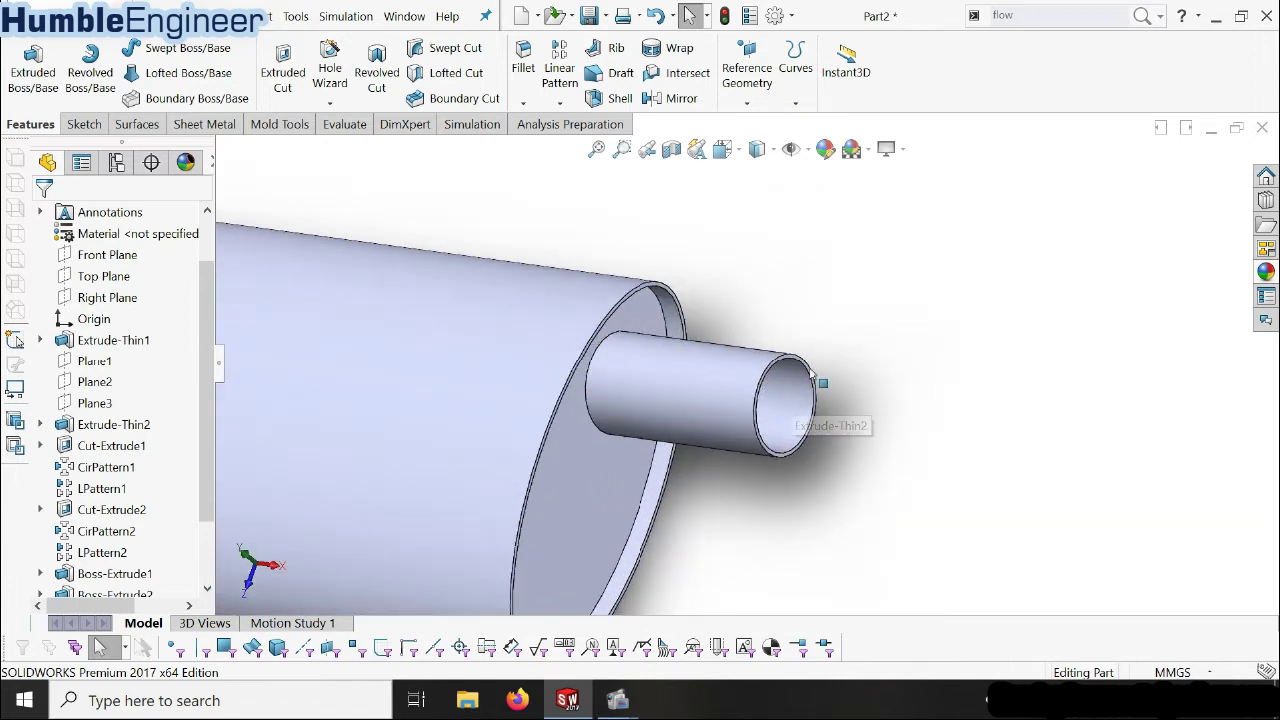
{"action": "scroll", "coordinate": [805, 390], "scroll_direction": "down", "scroll_amount": 2}
{"action": "scroll", "coordinate": [799, 378], "scroll_direction": "down", "scroll_amount": 1}
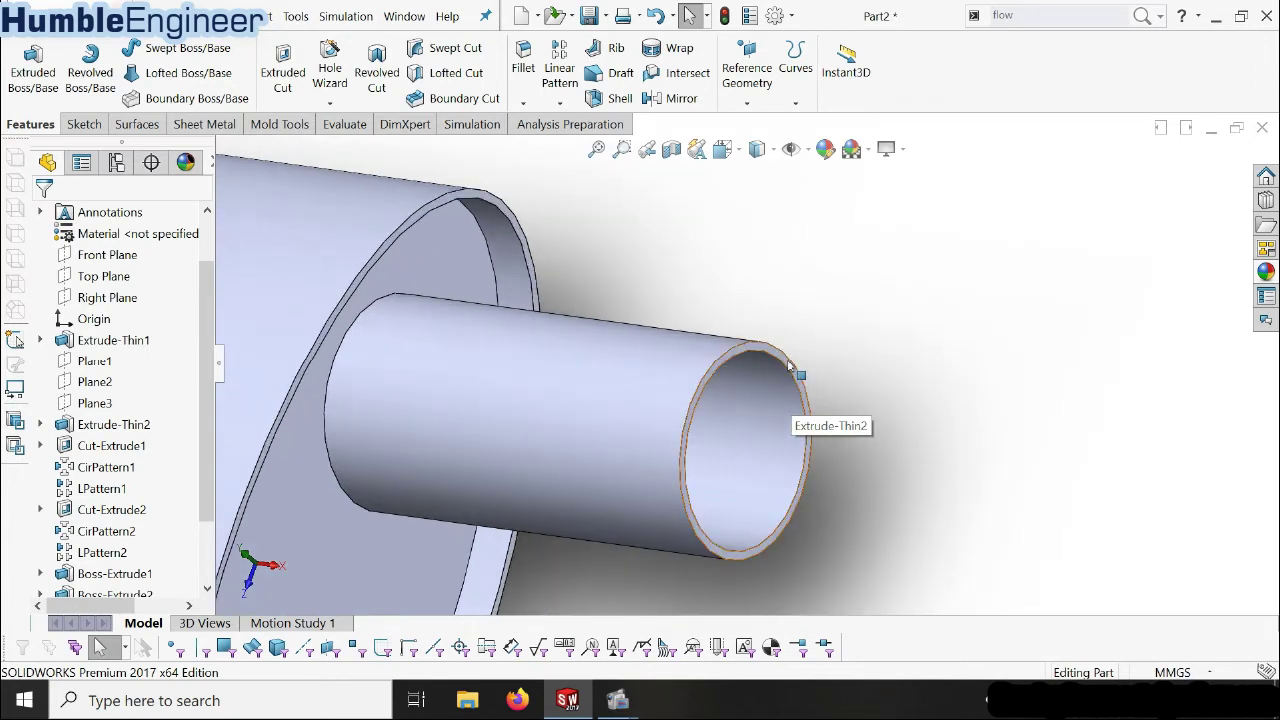
- Convert the outlet pipe's inner rim into a 46 mm circle on its end face, then start extruding
{"action": "left_click", "coordinate": [788, 366]}
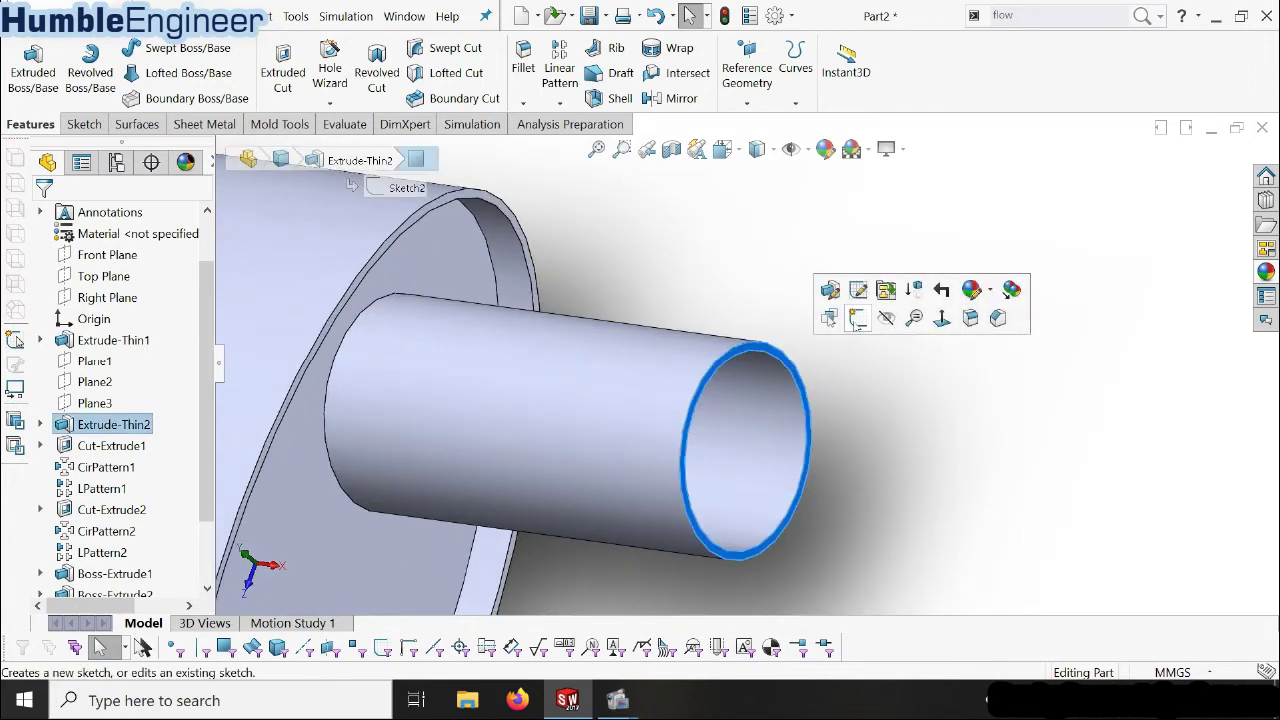
{"action": "left_click", "coordinate": [857, 318]}
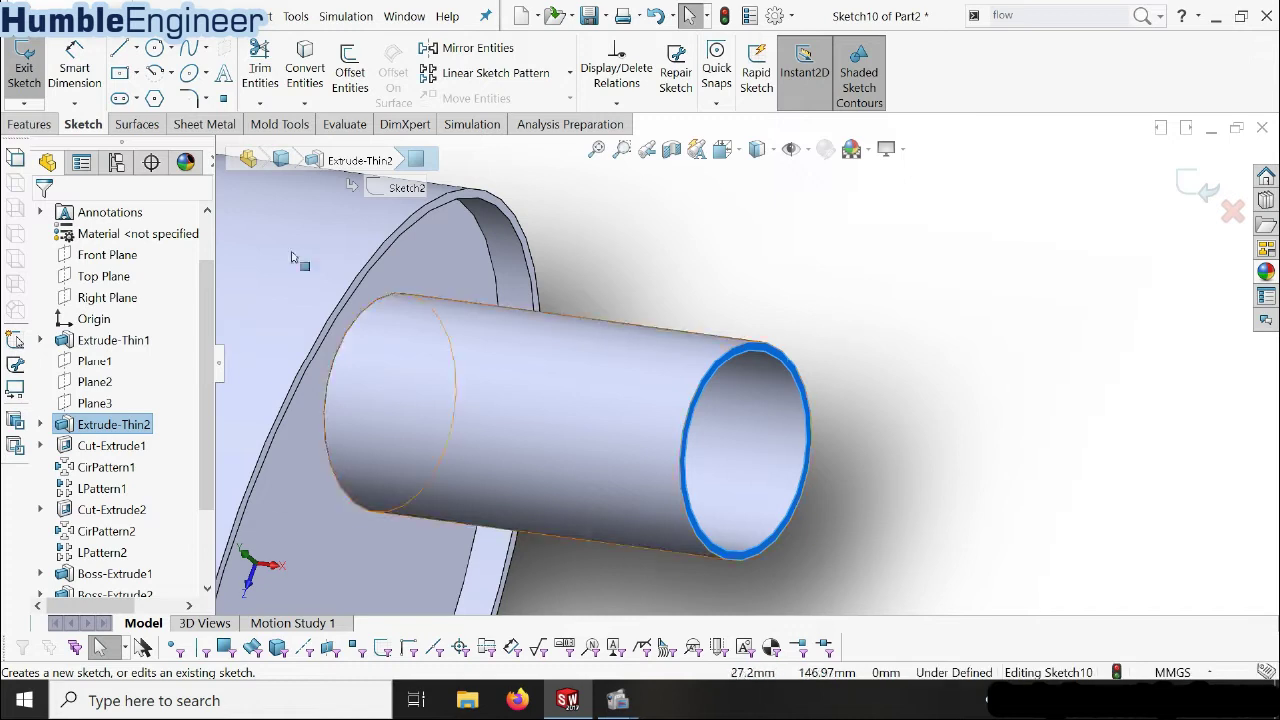
{"action": "key", "text": "Escape"}
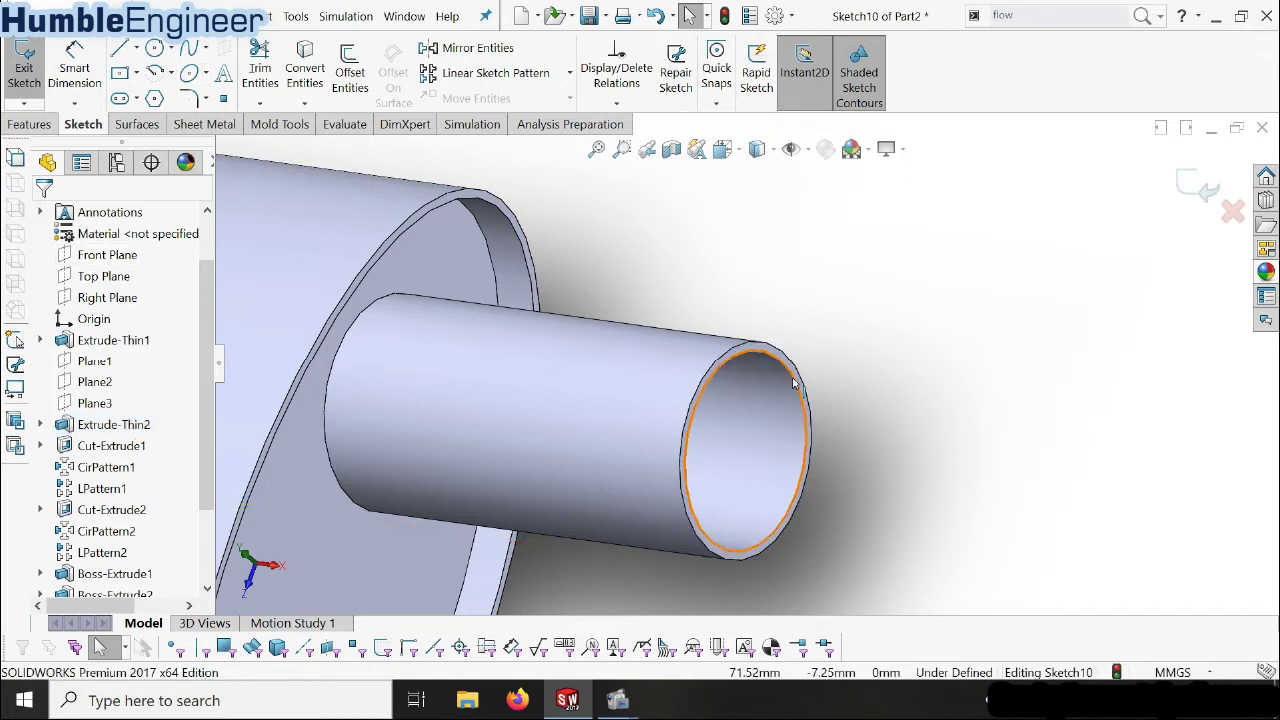
{"action": "left_click", "coordinate": [793, 383]}
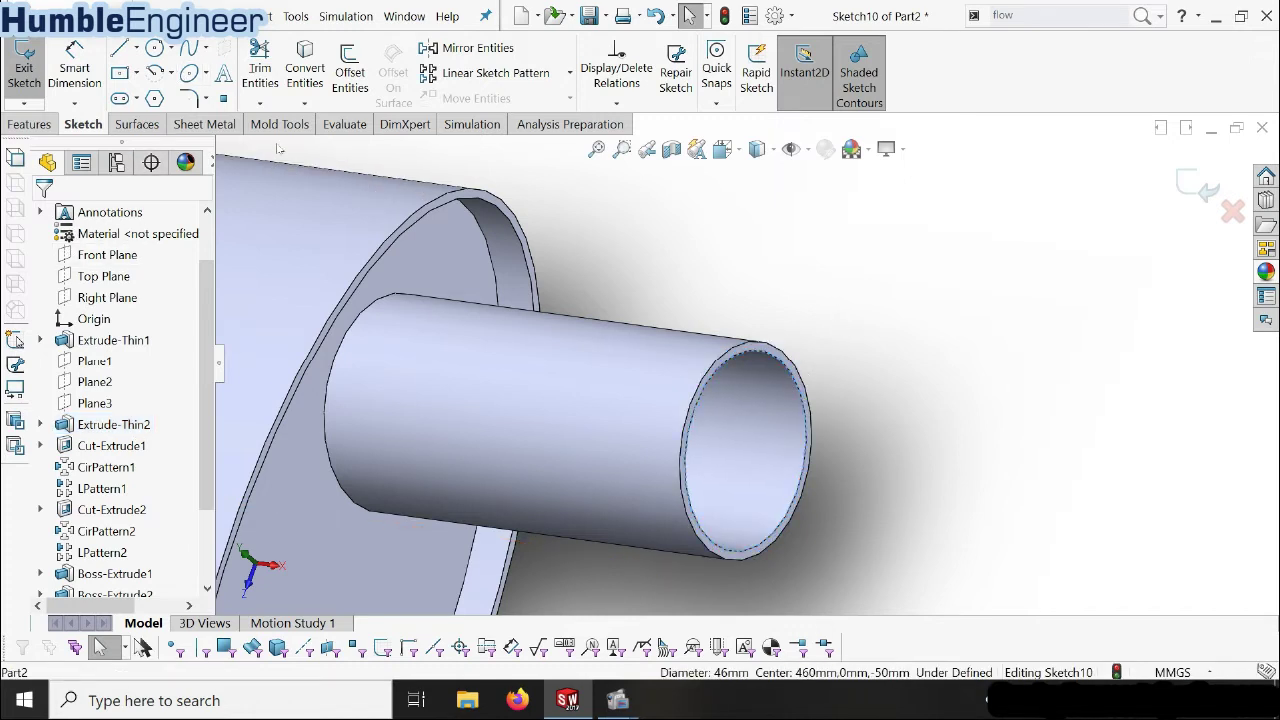
{"action": "left_click", "coordinate": [305, 70]}
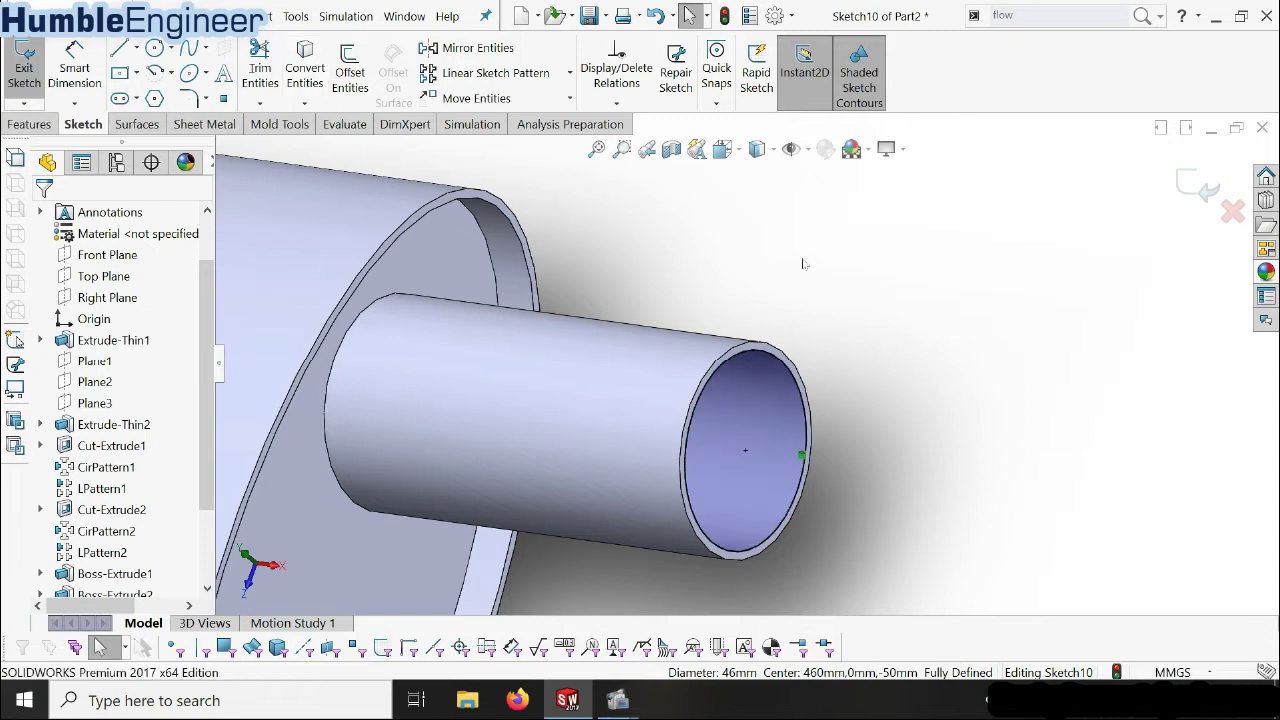
{"action": "left_click", "coordinate": [30, 124]}
{"action": "left_click", "coordinate": [33, 65]}
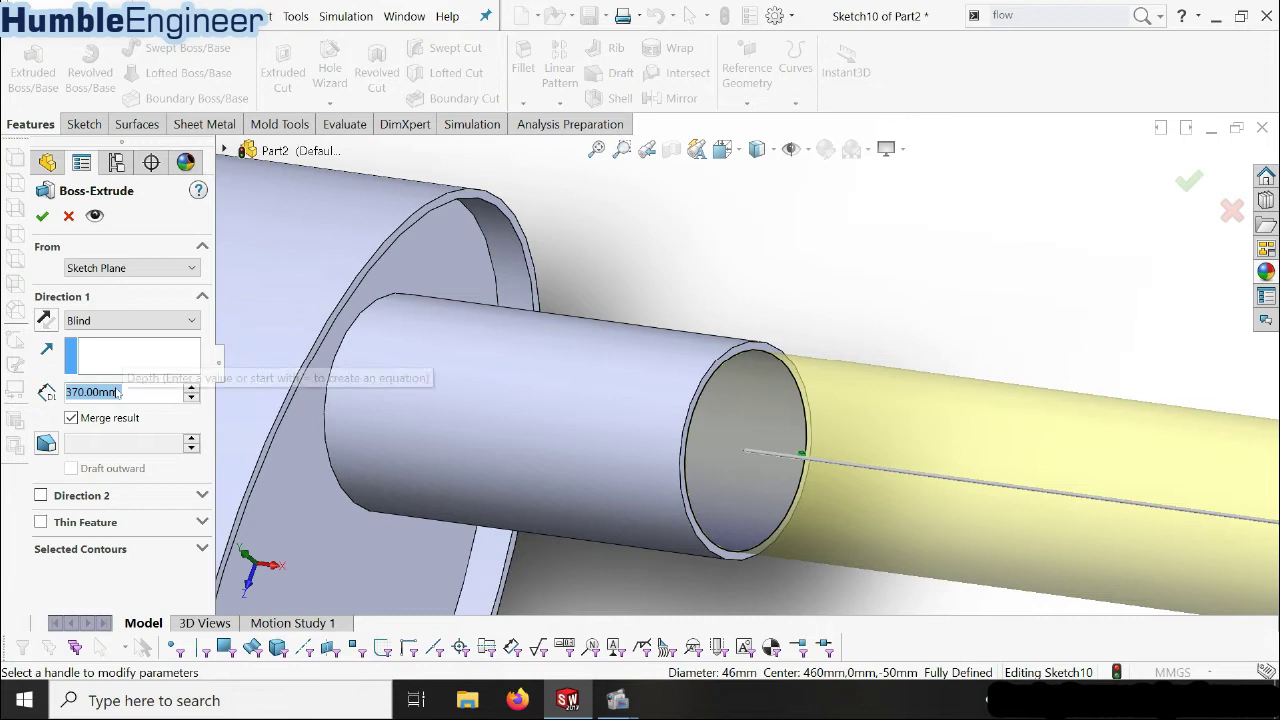
- Extrude Sketch10 10 mm blind as a lid with Merge result unchecked
{"action": "type", "text": "10"}
{"action": "key", "text": "Return"}
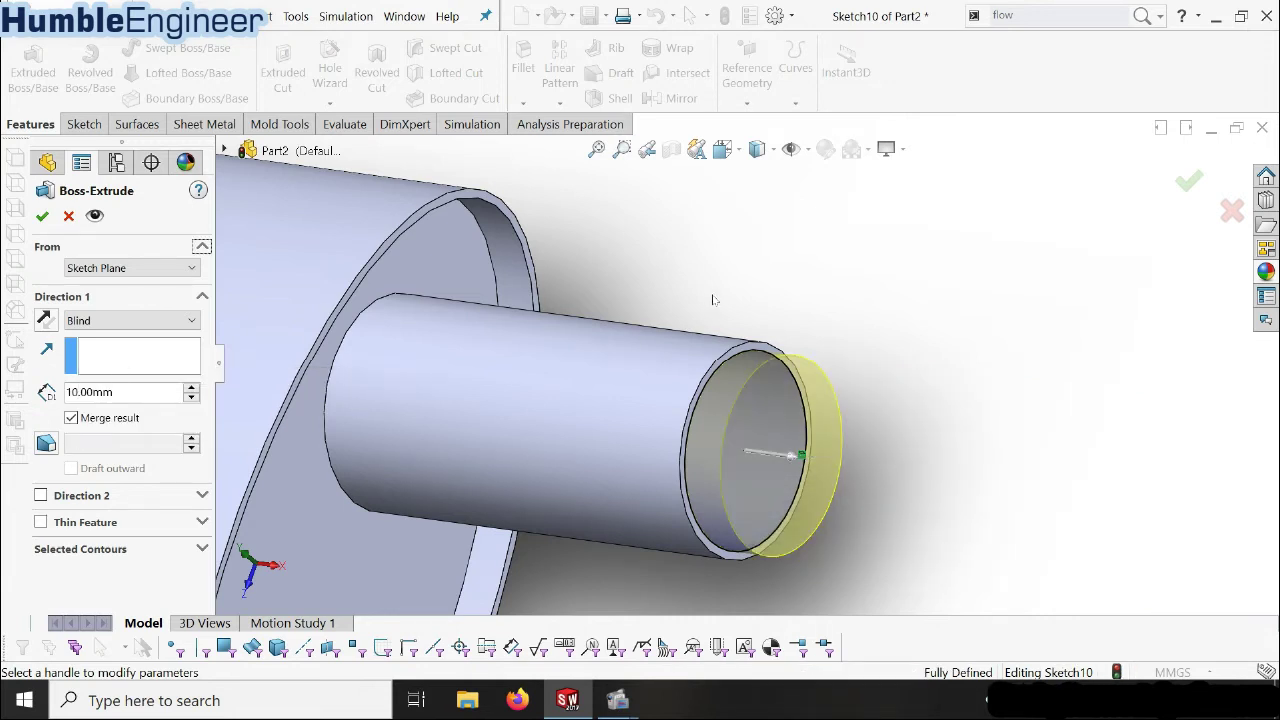
{"action": "left_click", "coordinate": [46, 321]}
{"action": "left_click", "coordinate": [46, 321]}
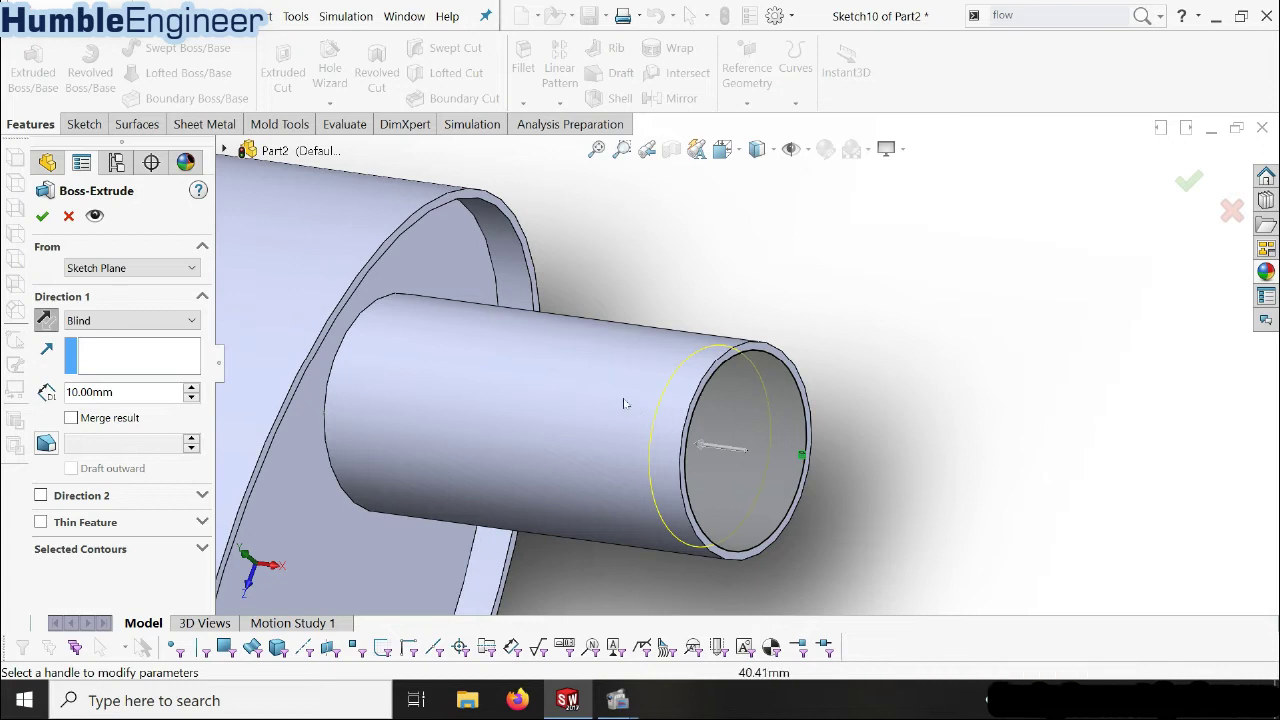
{"action": "scroll", "coordinate": [635, 400], "scroll_direction": "up", "scroll_amount": 3}
{"action": "scroll", "coordinate": [640, 380], "scroll_direction": "down", "scroll_amount": 1}
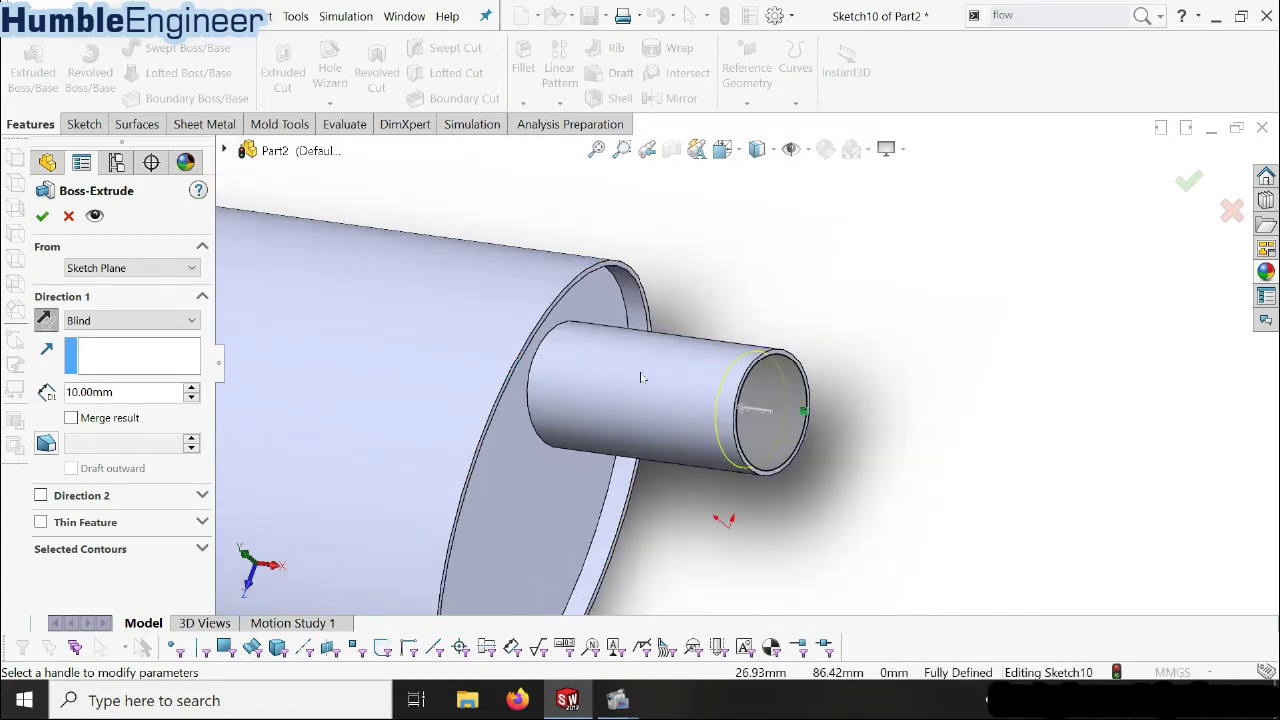
{"action": "left_click", "coordinate": [71, 418]}
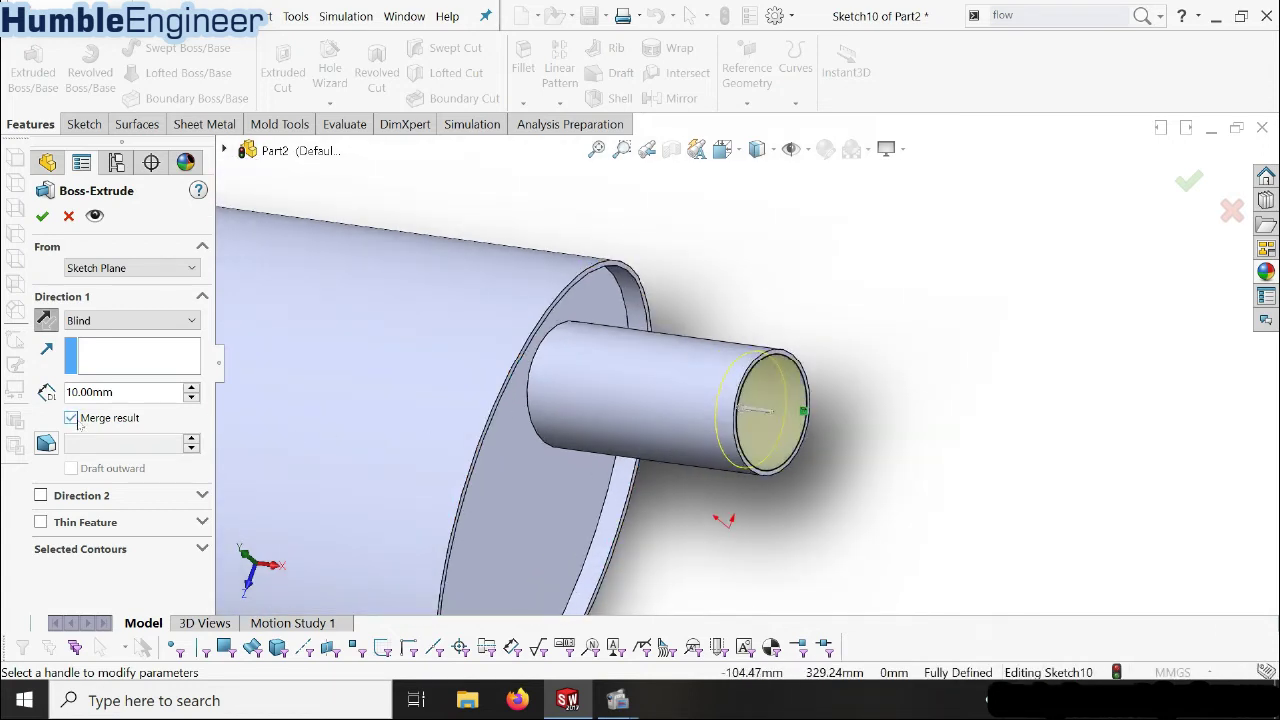
{"action": "left_click", "coordinate": [71, 418]}
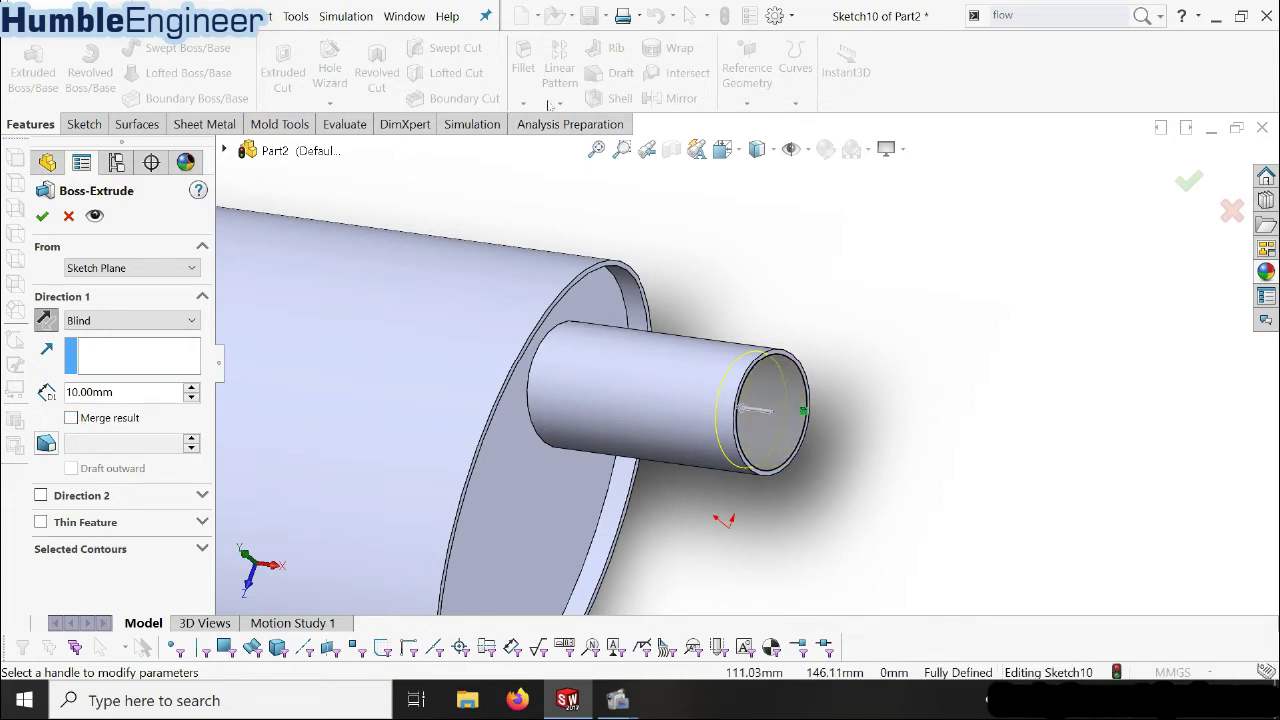
{"action": "left_click", "coordinate": [41, 217]}
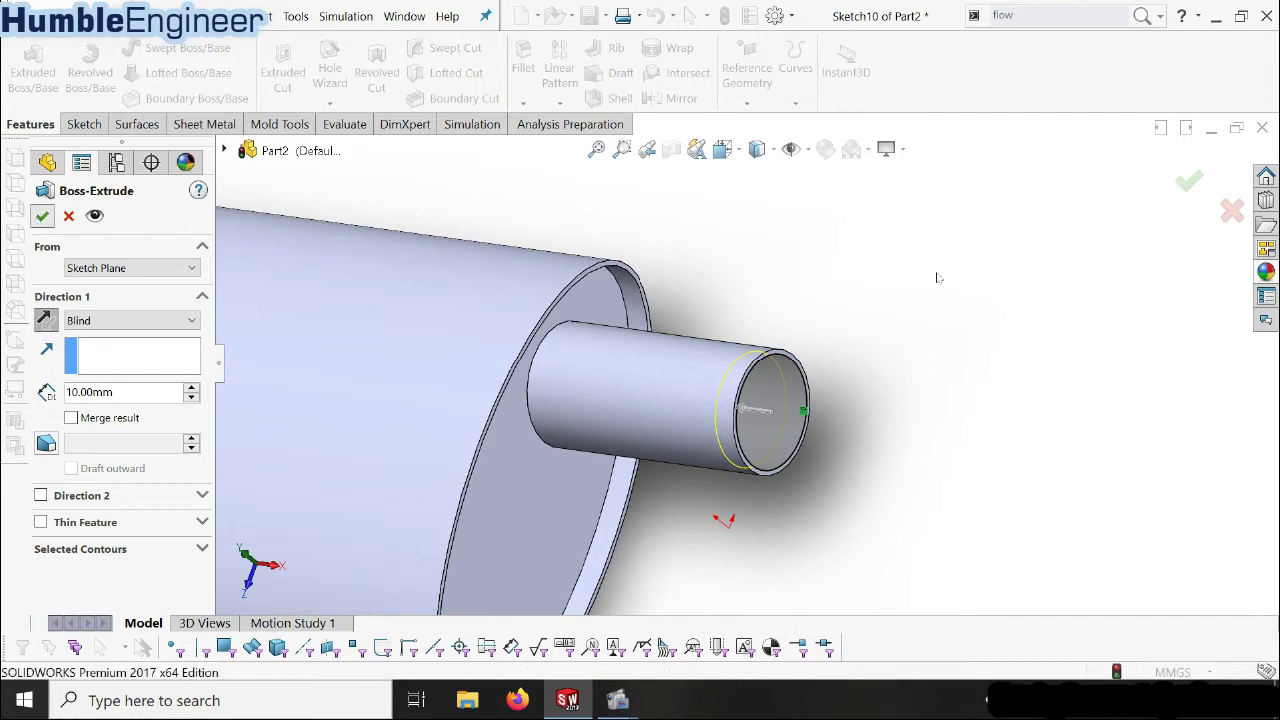
{"action": "scroll", "coordinate": [862, 392], "scroll_direction": "up", "scroll_amount": 5}
- Start a sketch on the other tube's end and convert its outer edge into a circle
{"action": "scroll", "coordinate": [862, 392], "scroll_direction": "up", "scroll_amount": 3}
{"action": "mouse_move", "coordinate": [862, 392]}
{"action": "middle_mouse_down"}
{"action": "mouse_move", "coordinate": [582, 371]}
{"action": "mouse_move", "coordinate": [667, 451]}
{"action": "middle_mouse_up"}
{"action": "scroll", "coordinate": [582, 371], "scroll_direction": "down", "scroll_amount": 3}
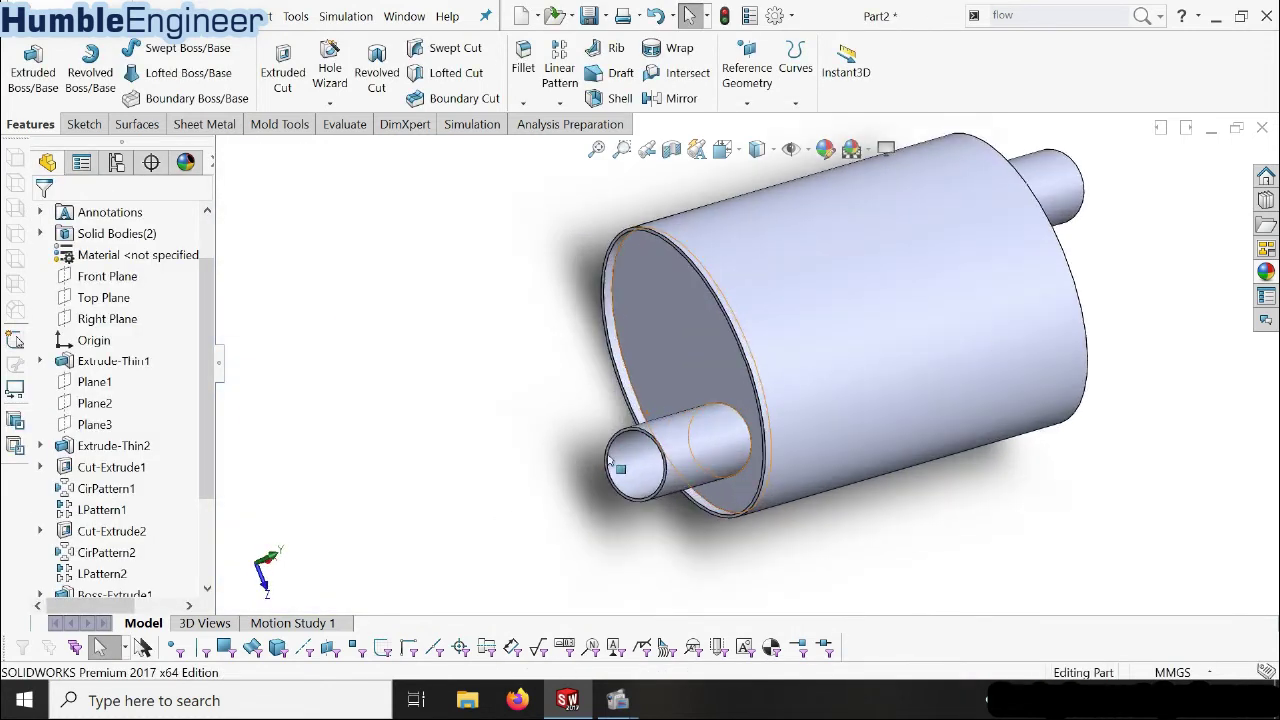
{"action": "scroll", "coordinate": [667, 451], "scroll_direction": "down", "scroll_amount": 3}
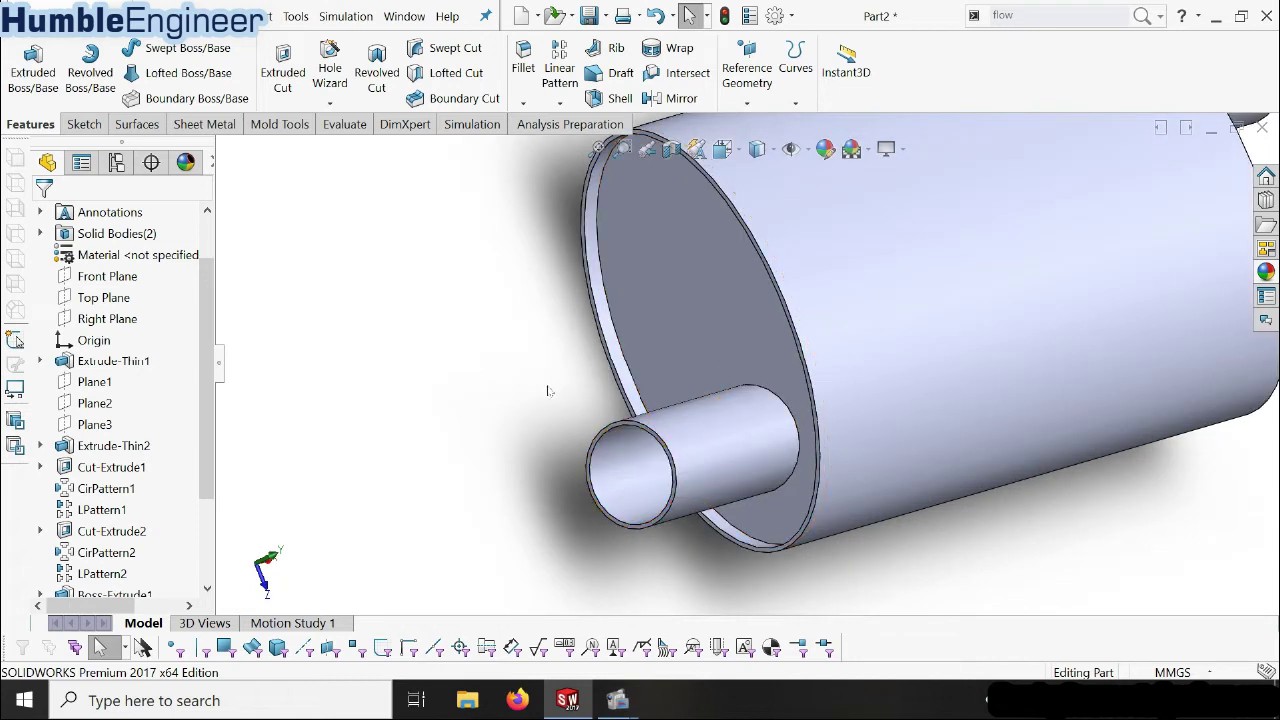
{"action": "scroll", "coordinate": [657, 443], "scroll_direction": "down", "scroll_amount": 3}
{"action": "left_click", "coordinate": [660, 415]}
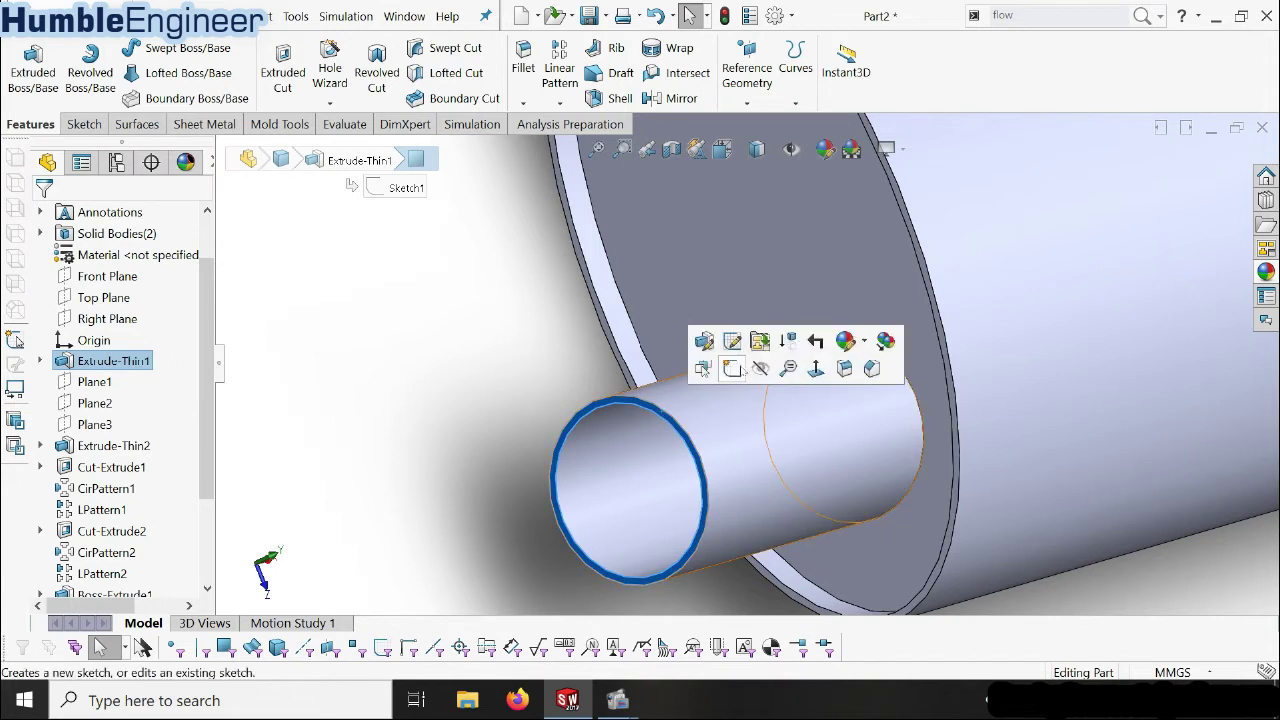
{"action": "left_click", "coordinate": [742, 369]}
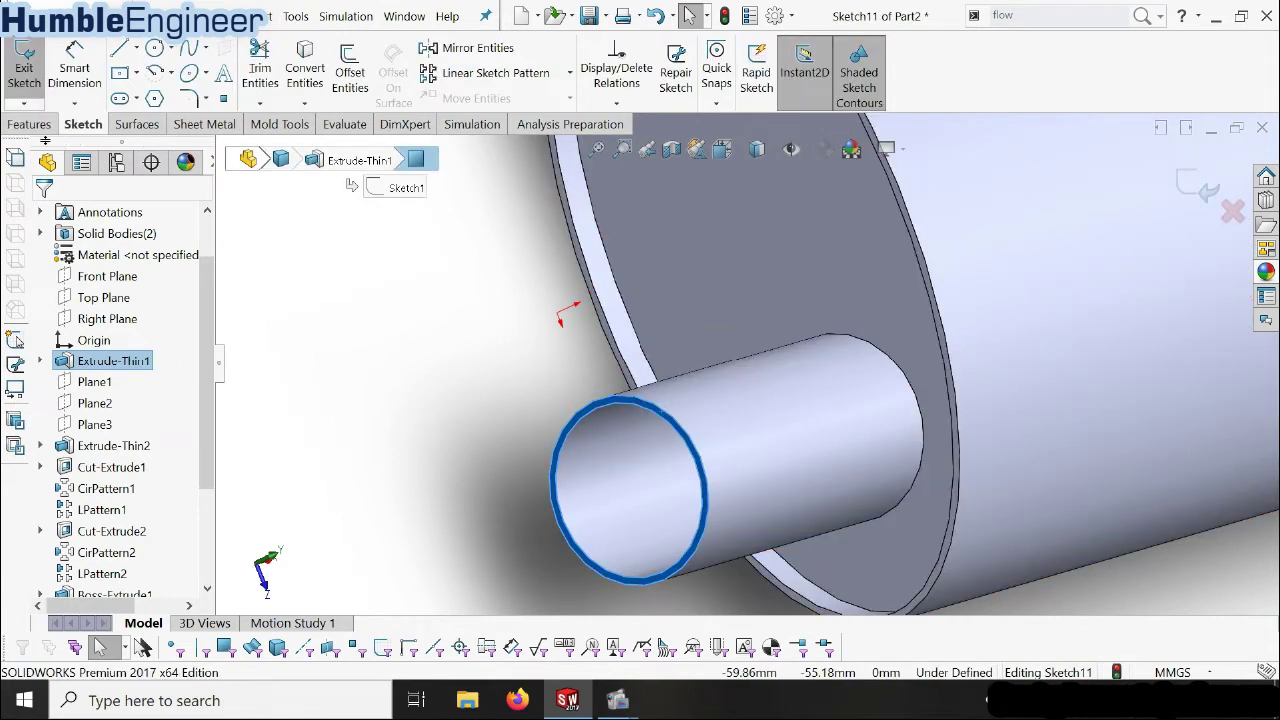
{"action": "left_click", "coordinate": [305, 65]}
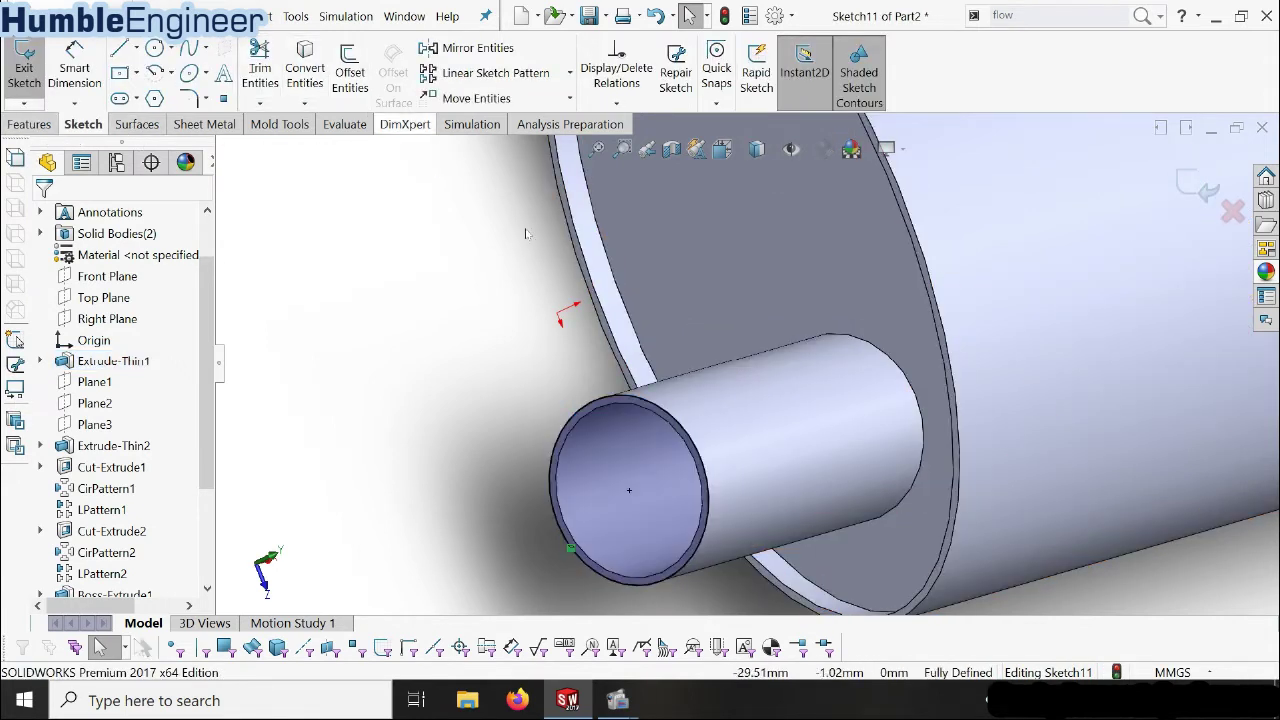
- Verify the converted circle's 50 mm diameter and start an extrusion
{"action": "scroll", "coordinate": [640, 412], "scroll_direction": "down", "scroll_amount": 2}
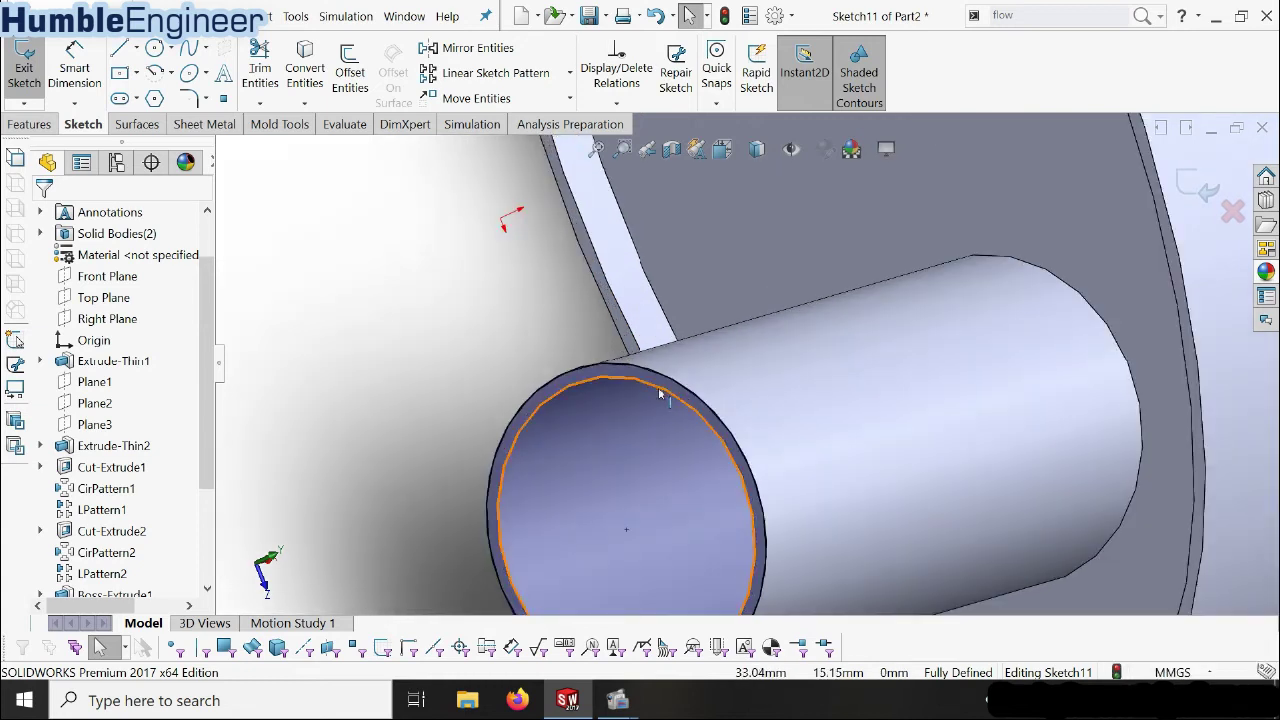
{"action": "left_click", "coordinate": [659, 393]}
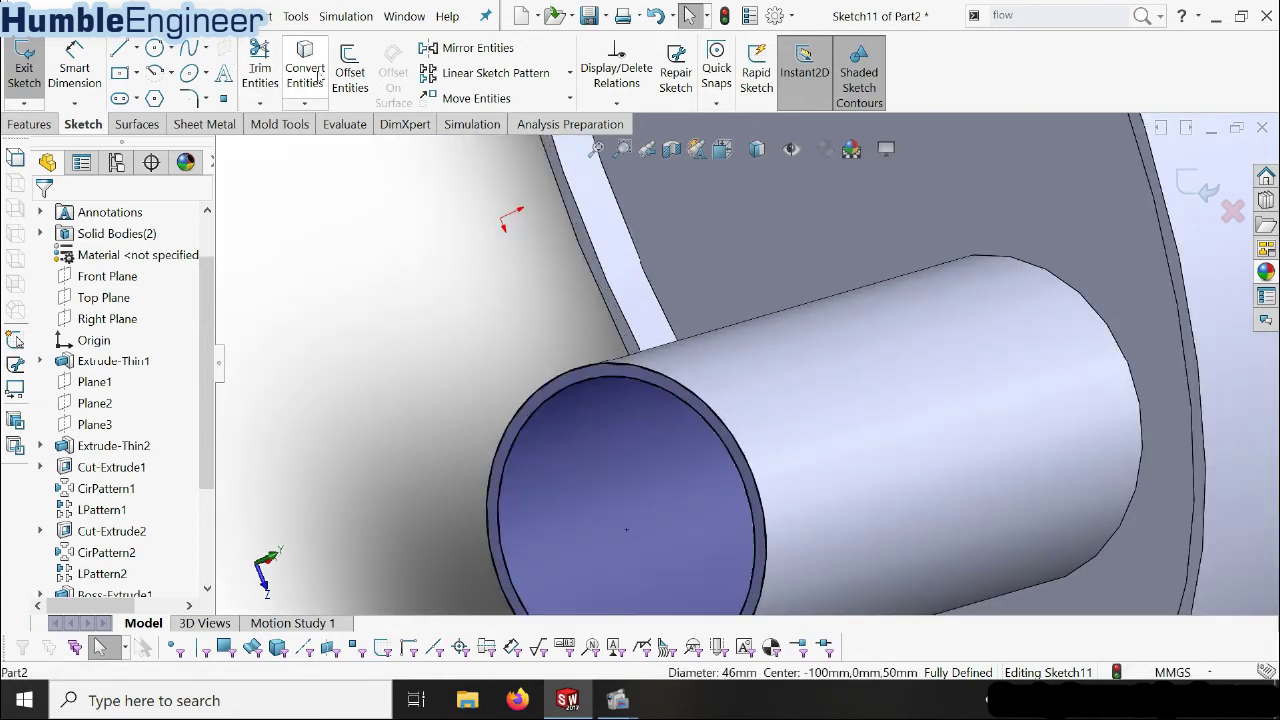
{"action": "key", "text": "Escape"}
{"action": "left_click", "coordinate": [606, 370]}
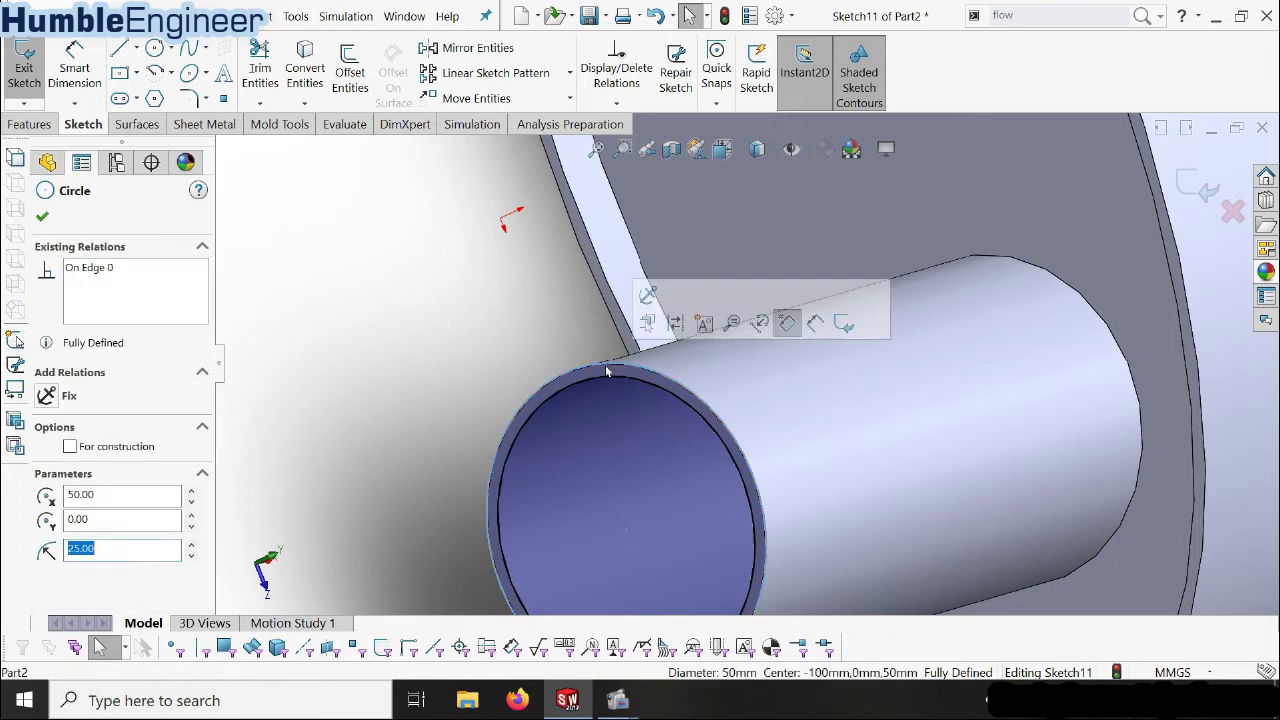
{"action": "key", "text": "Escape"}
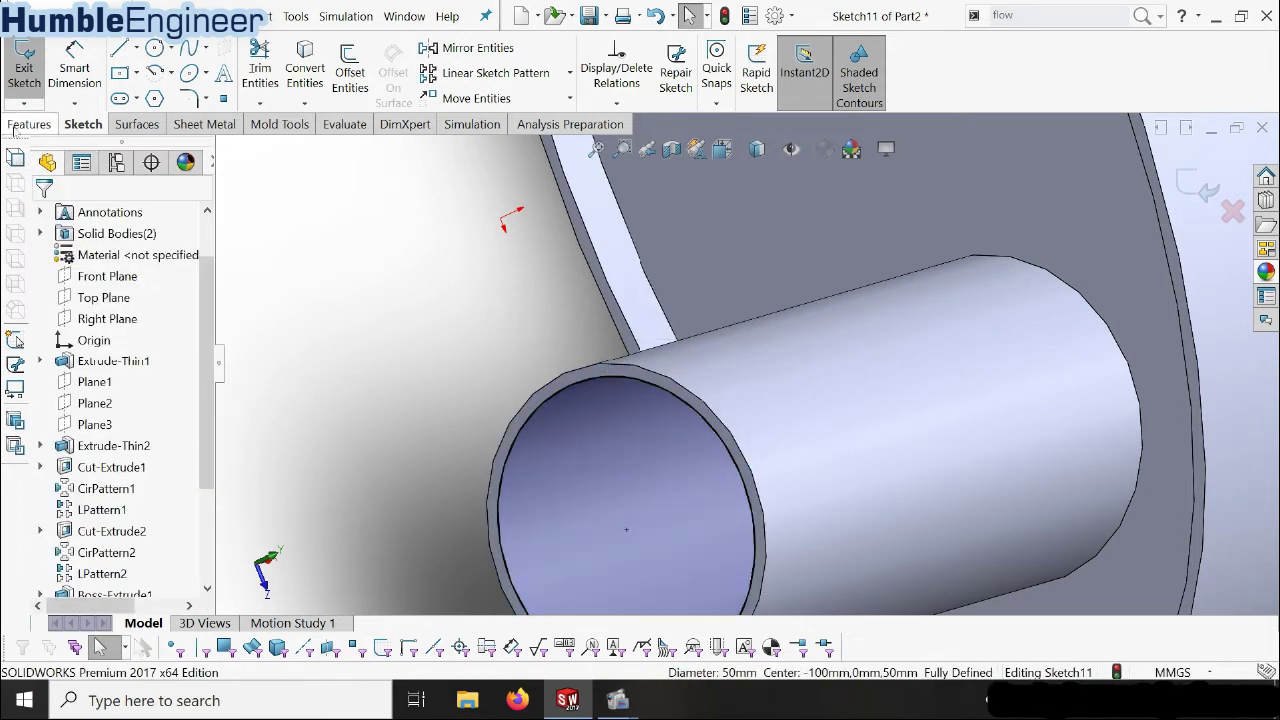
{"action": "left_click", "coordinate": [16, 127]}
{"action": "left_click", "coordinate": [33, 70]}
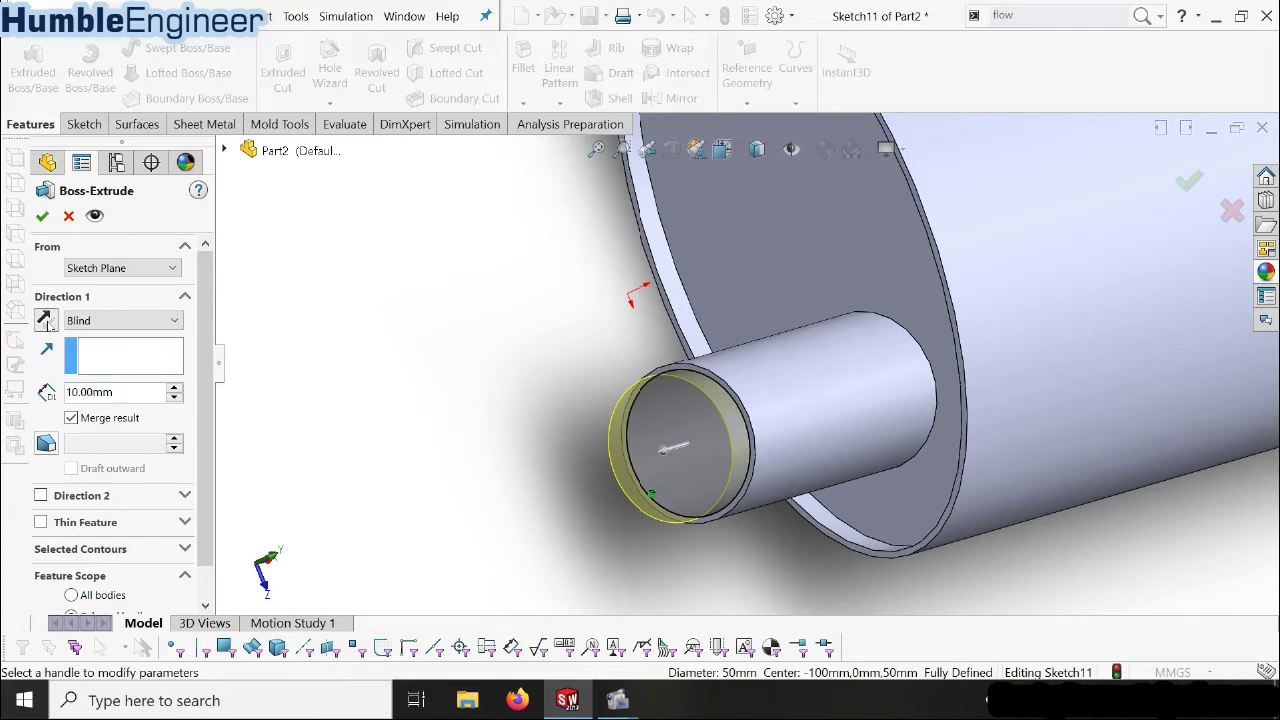
- Extrude Sketch11 10 mm in reverse, unmerged, as a separate lid body
{"action": "left_click", "coordinate": [45, 321]}
{"action": "left_click", "coordinate": [103, 420]}
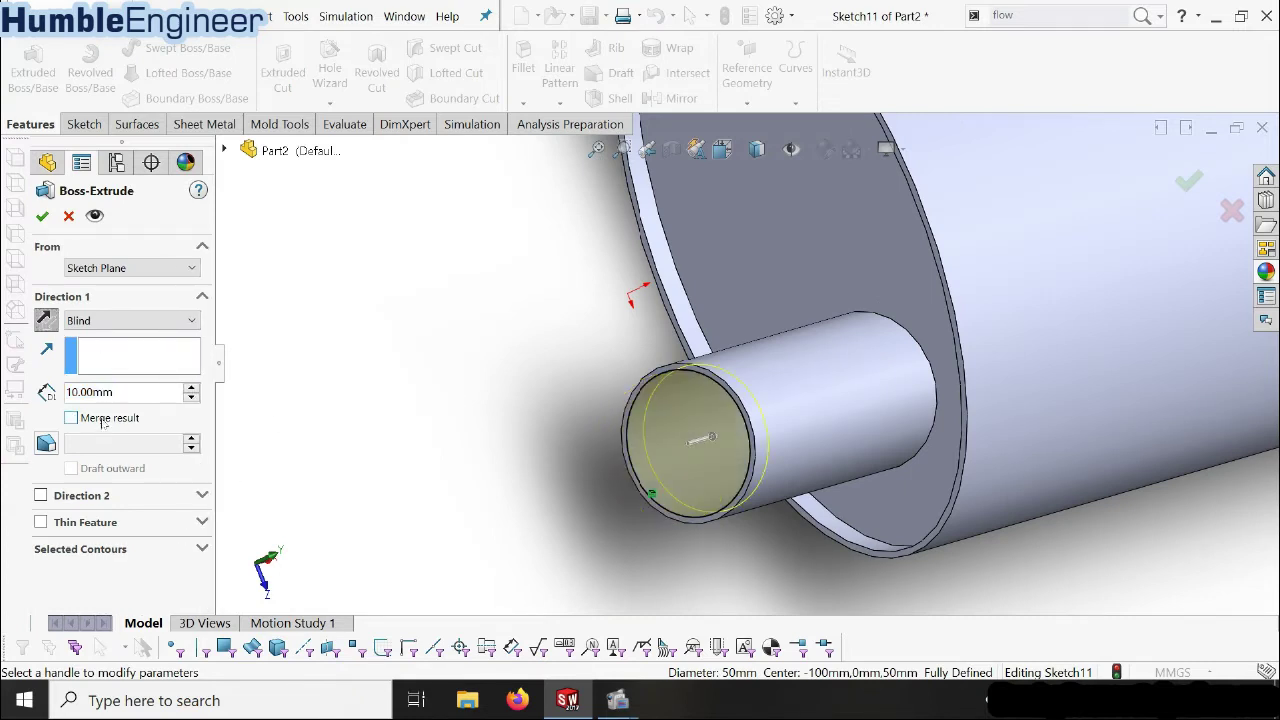
{"action": "left_click", "coordinate": [42, 216]}
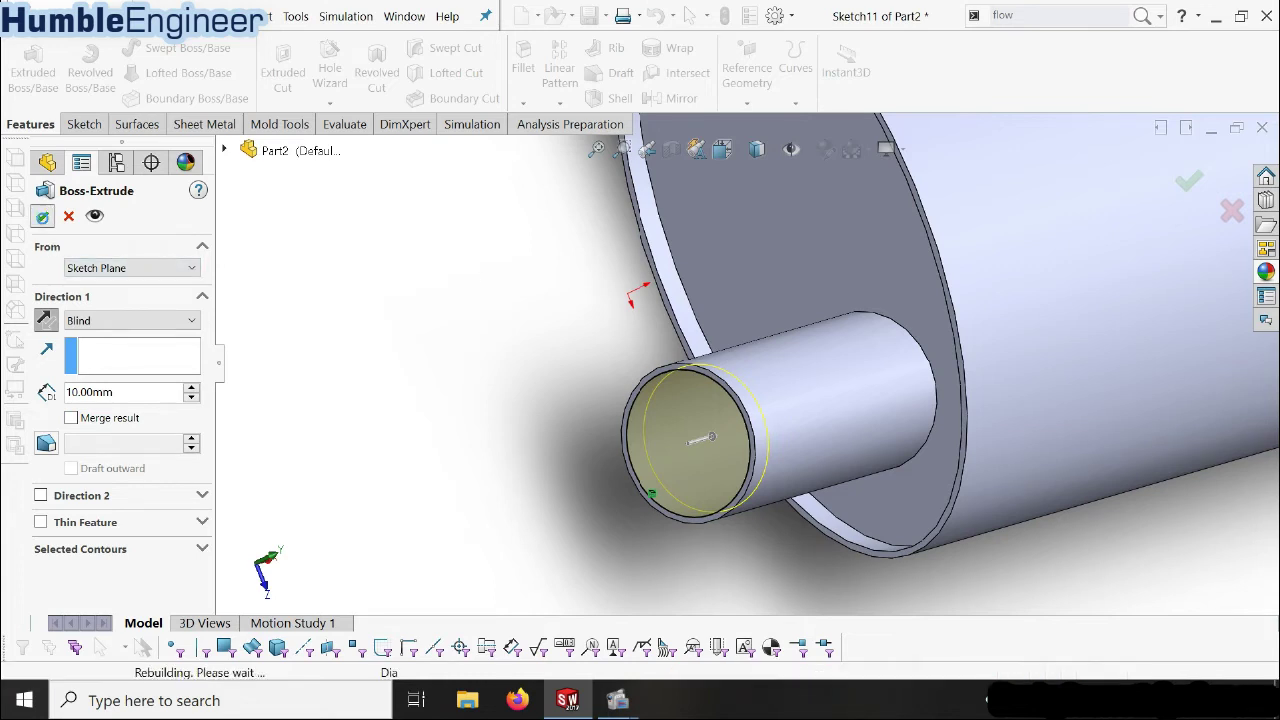
{"action": "key", "text": "f"}
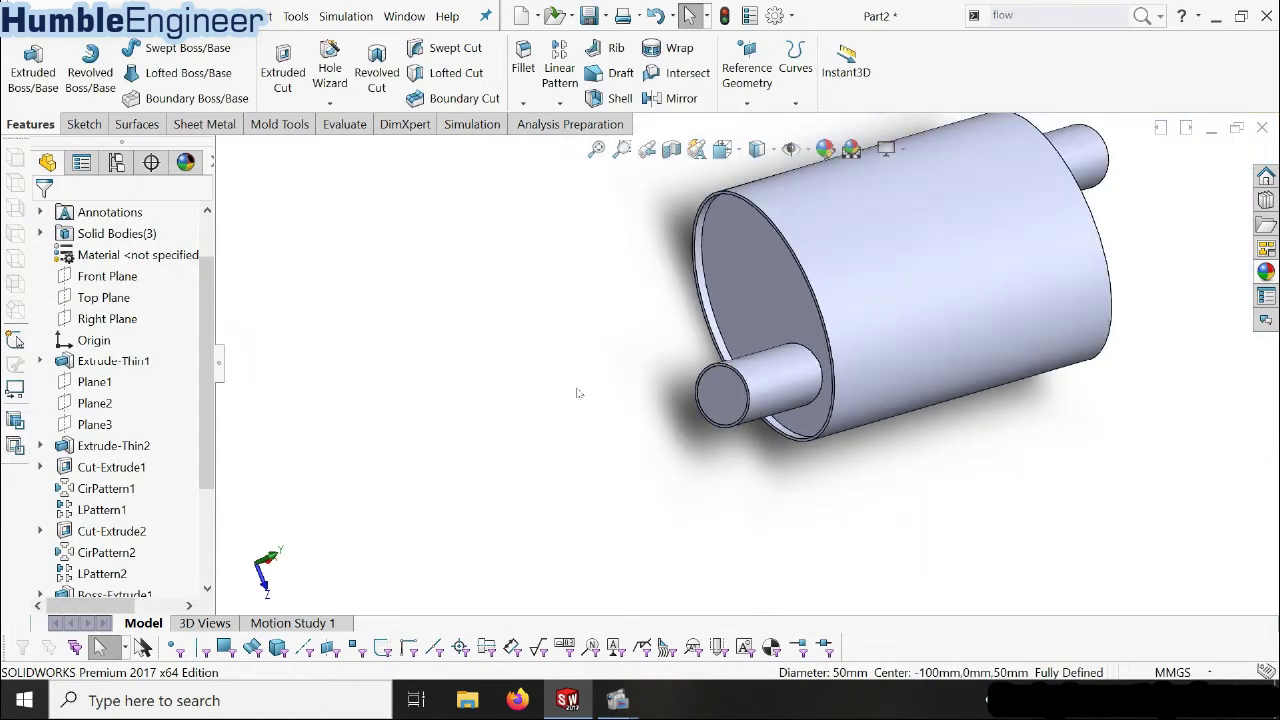
{"action": "mouse_move", "coordinate": [836, 416]}
{"action": "middle_mouse_down"}
{"action": "mouse_move", "coordinate": [809, 403]}
{"action": "mouse_move", "coordinate": [814, 208]}
{"action": "middle_mouse_up"}
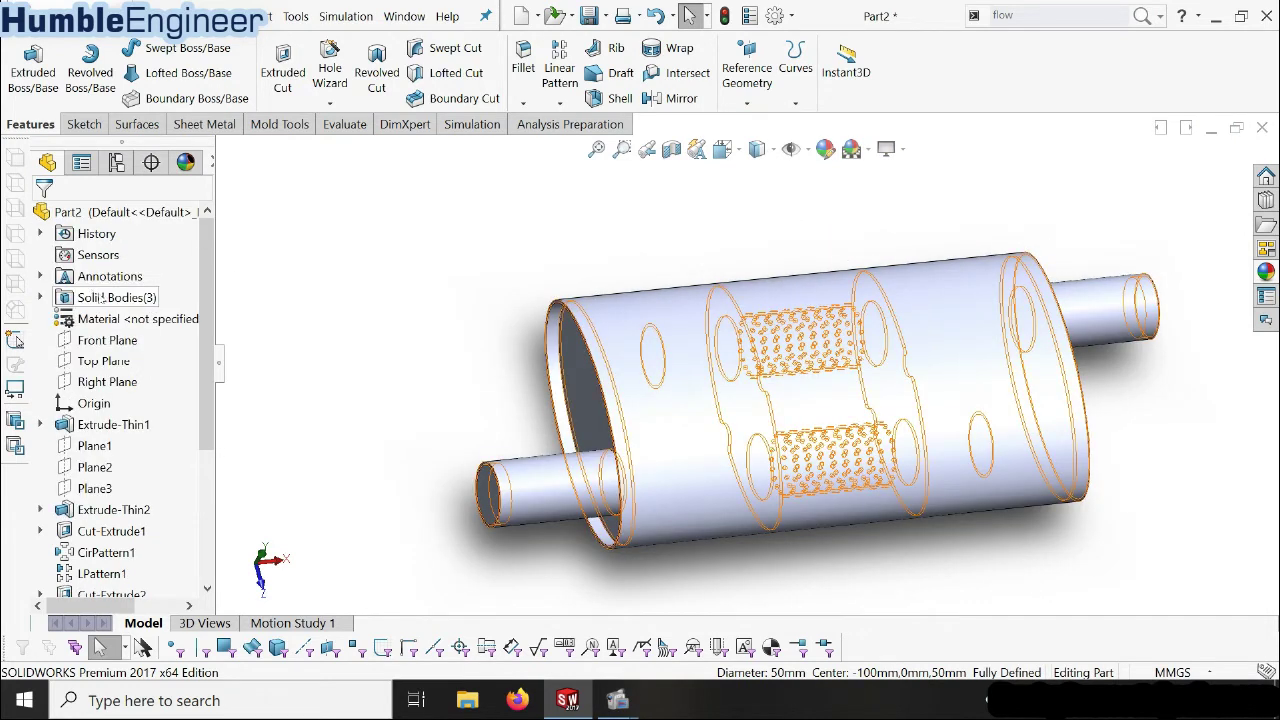
{"action": "left_click", "coordinate": [40, 297]}
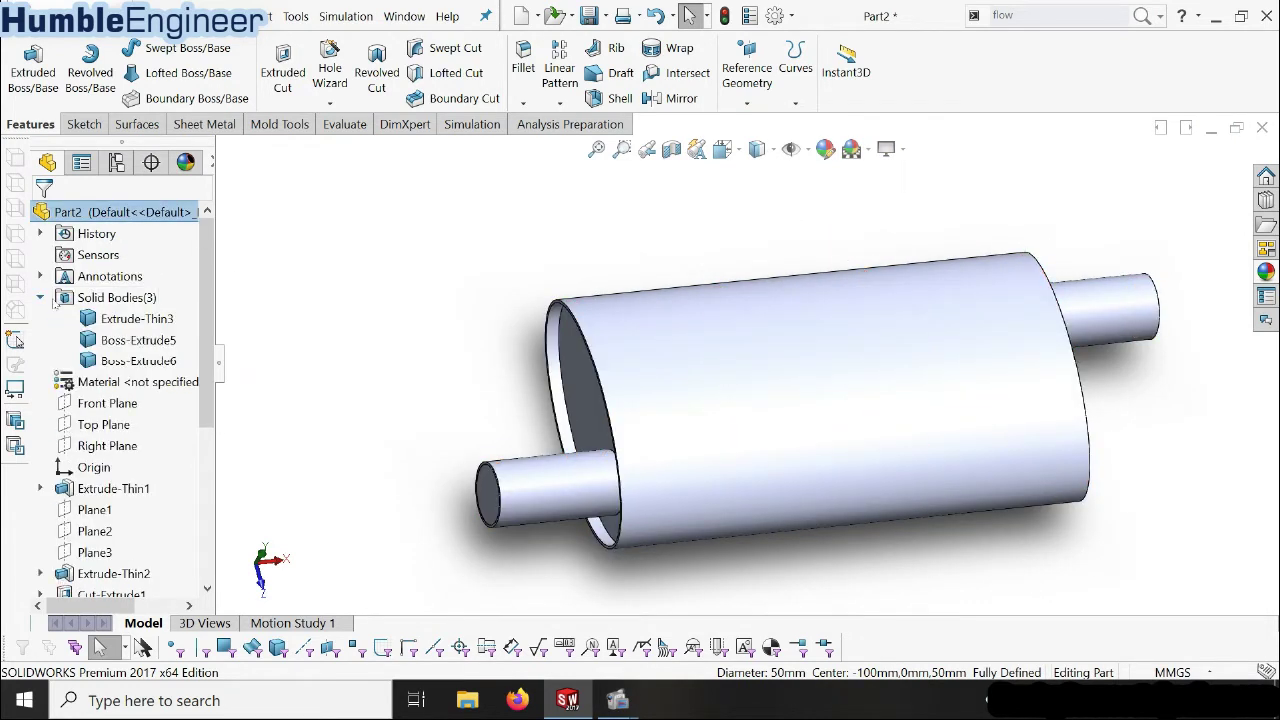
{"action": "left_click", "coordinate": [133, 320]}
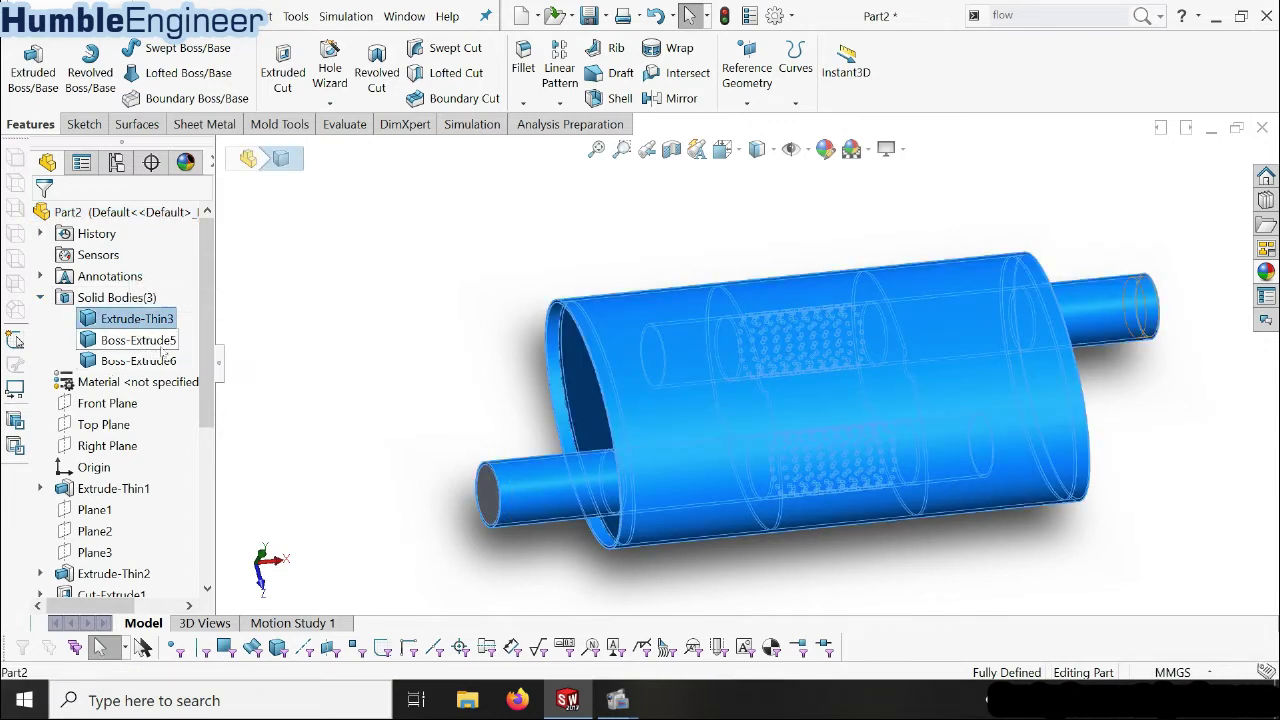
{"action": "left_click", "coordinate": [138, 340]}
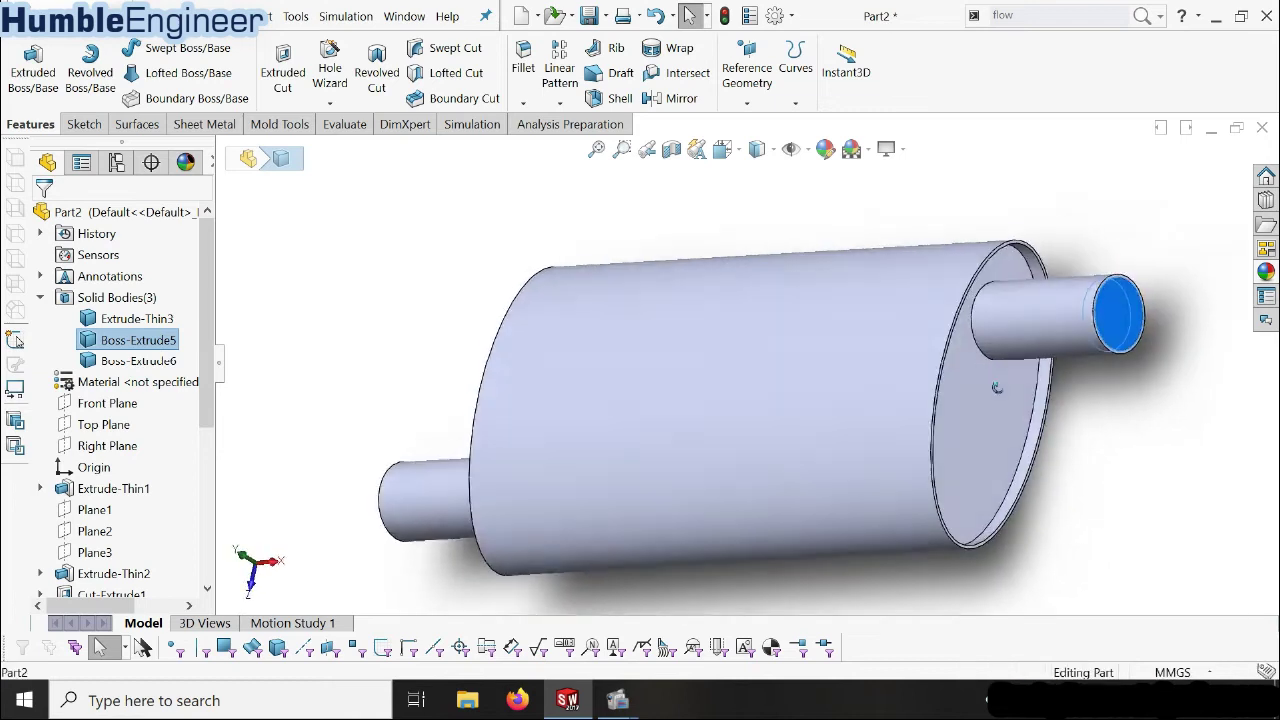
{"action": "middle_click_drag", "start_coordinate": [996, 388], "coordinate": [940, 395]}
{"action": "left_click", "coordinate": [396, 430]}
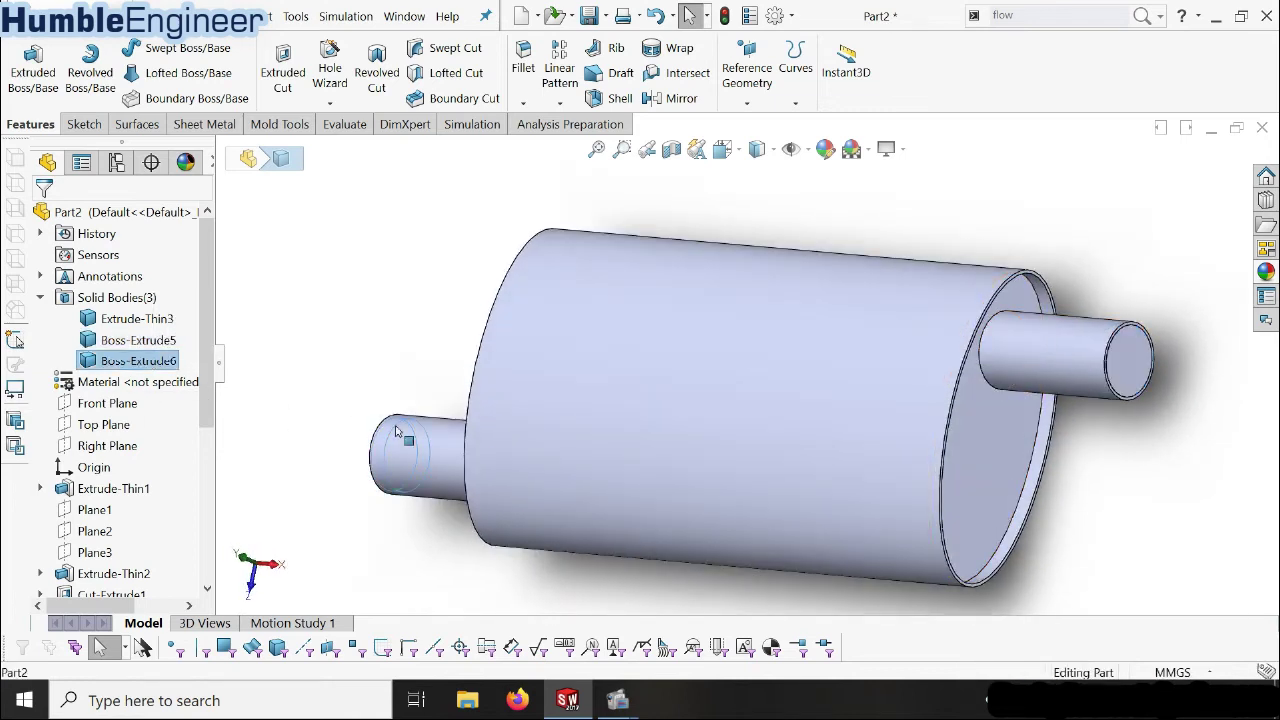
{"action": "middle_click_drag", "start_coordinate": [396, 430], "coordinate": [500, 451]}
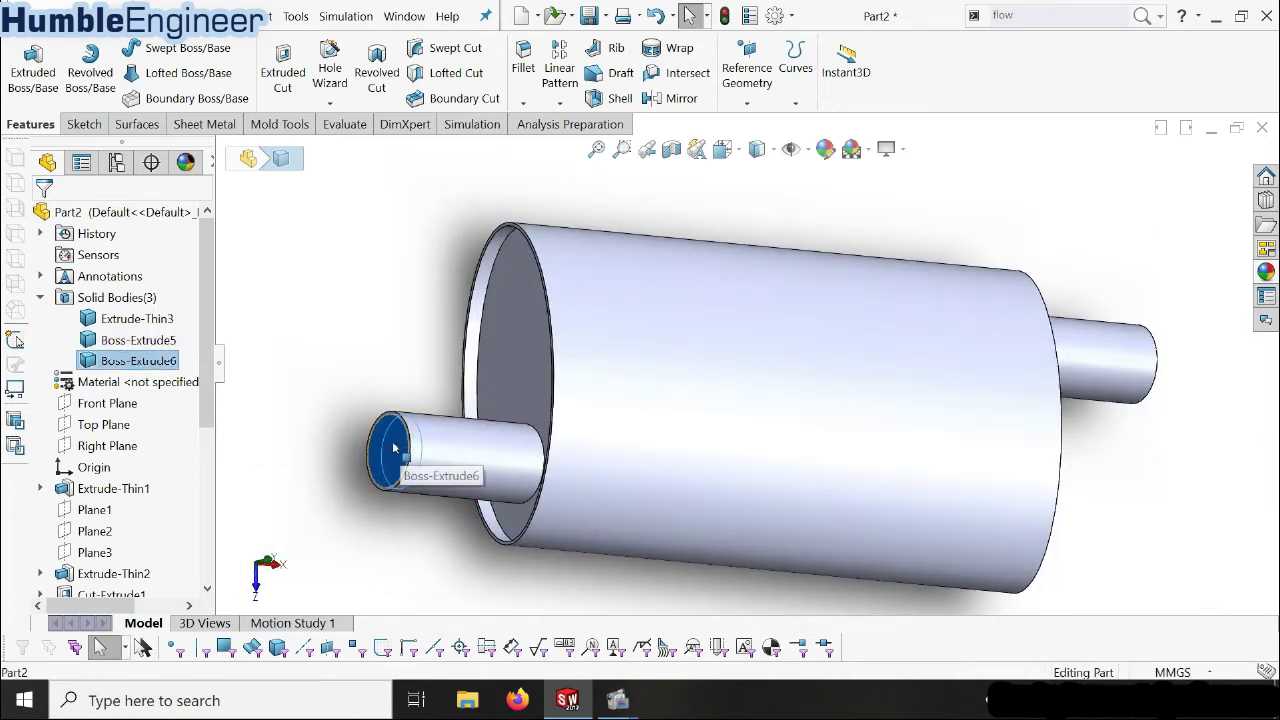
{"action": "key", "text": "f"}
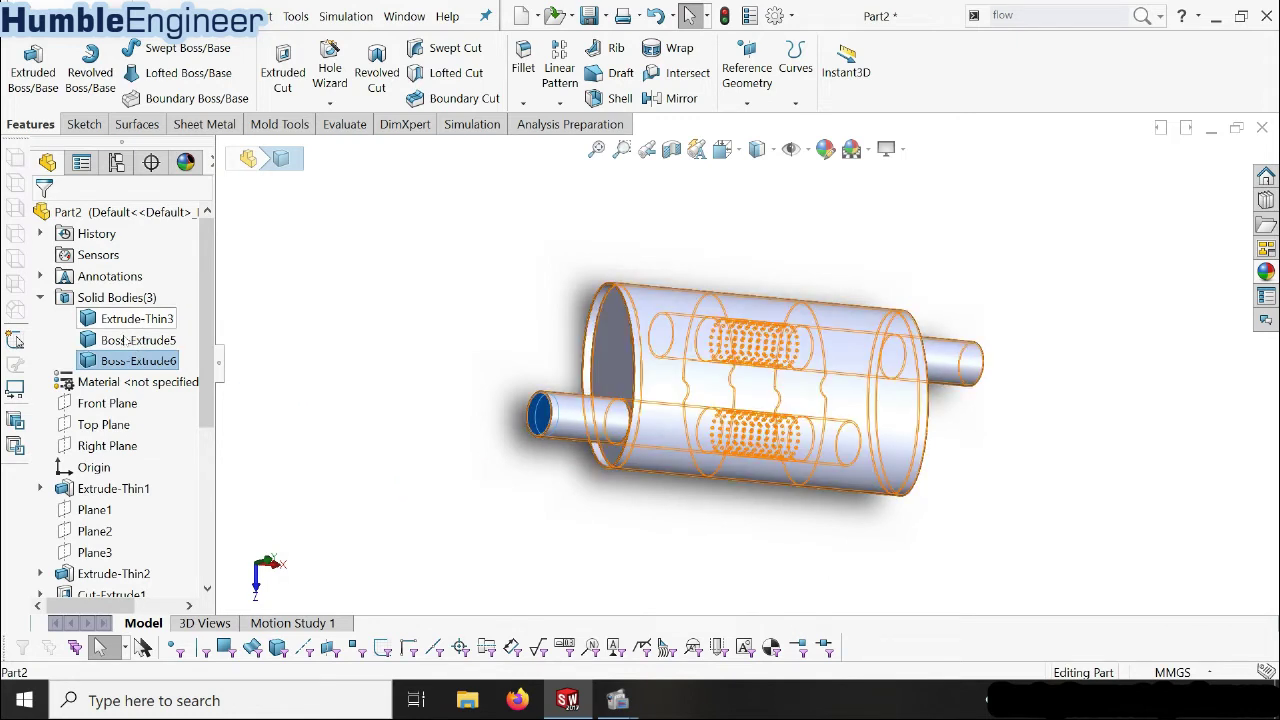
{"action": "left_click", "coordinate": [40, 297]}
{"action": "left_click", "coordinate": [117, 297]}
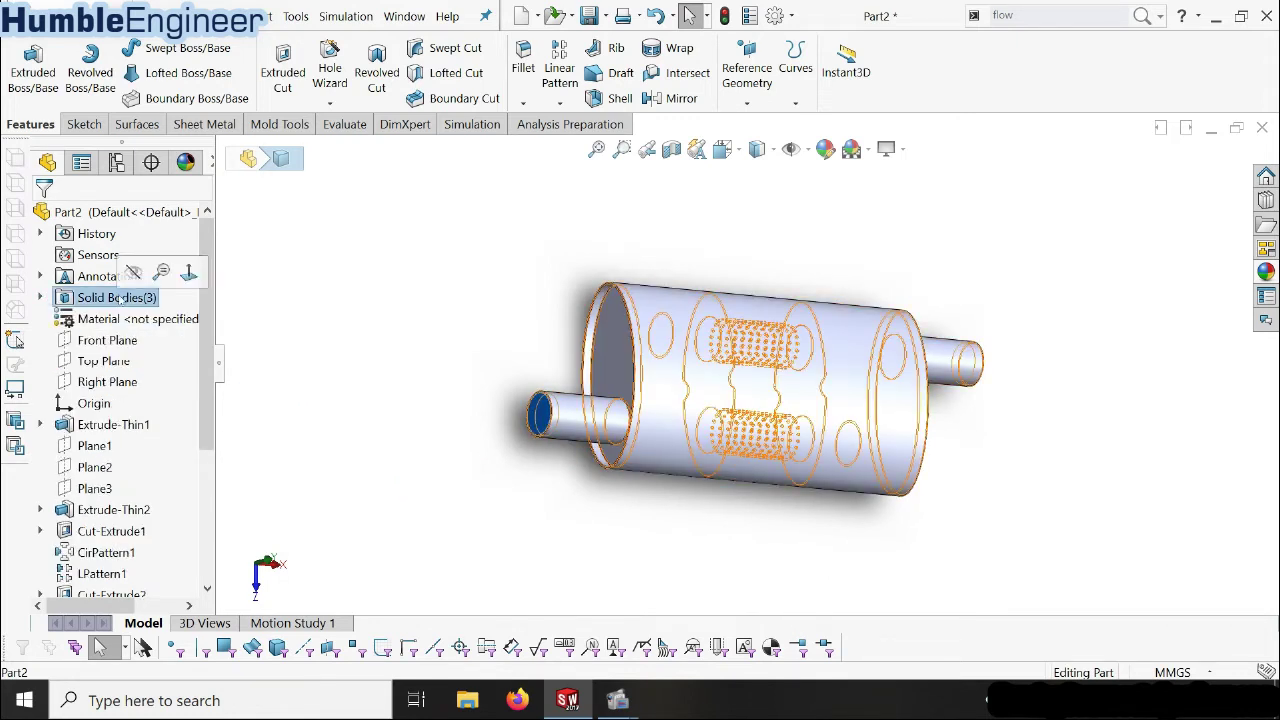
{"action": "scroll", "coordinate": [171, 440], "scroll_direction": "down", "scroll_amount": 3}
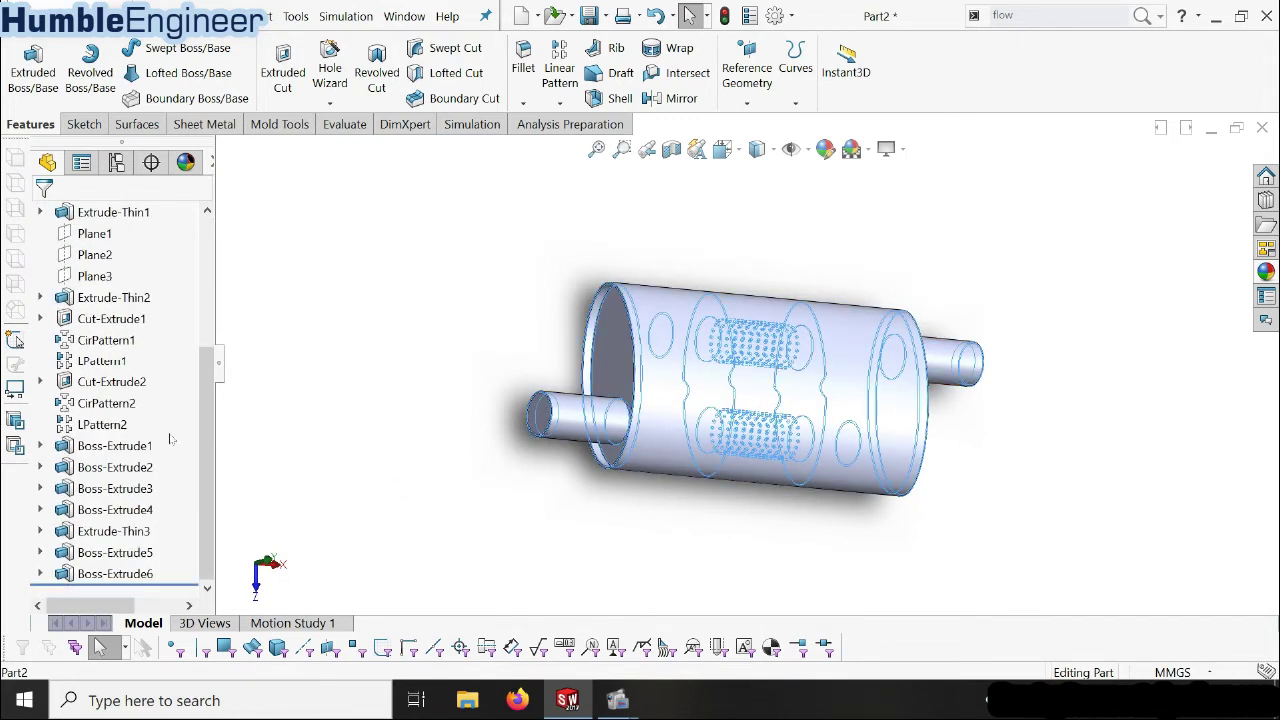
- Reopen Boss-Extrude6 and reconfirm its 10 mm blind depth
{"action": "right_click", "coordinate": [114, 577]}
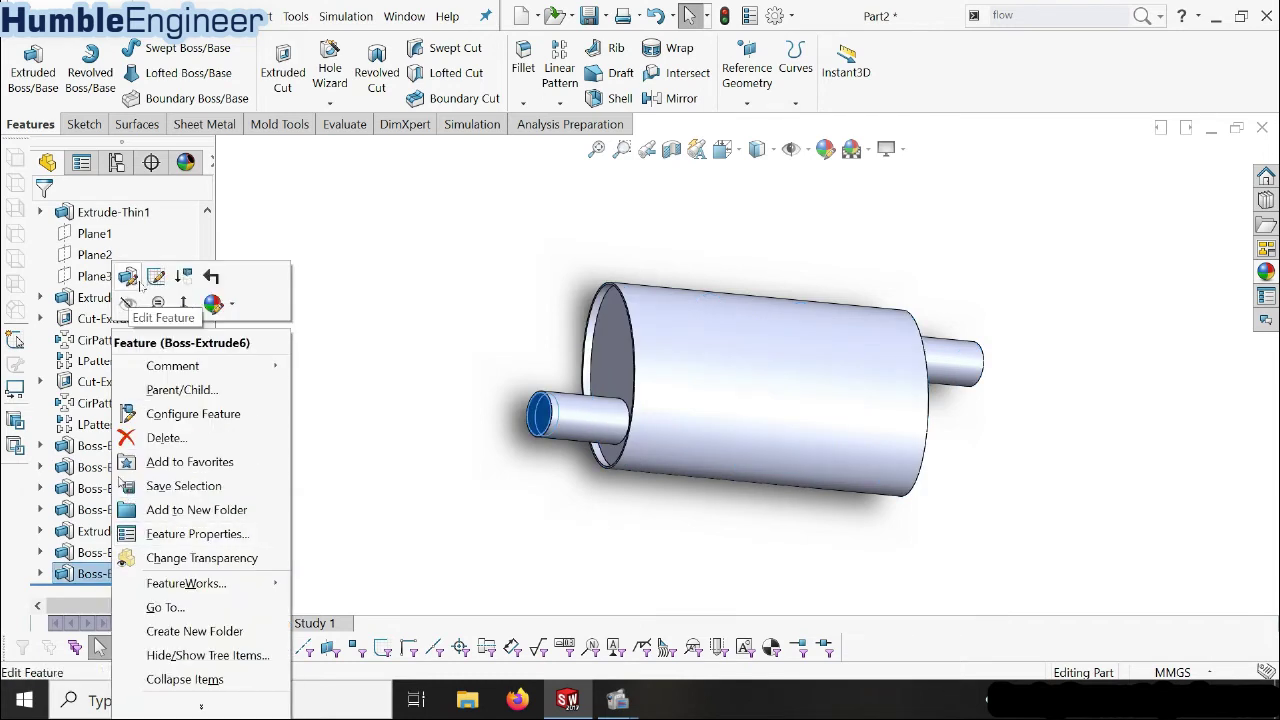
{"action": "left_click", "coordinate": [130, 282]}
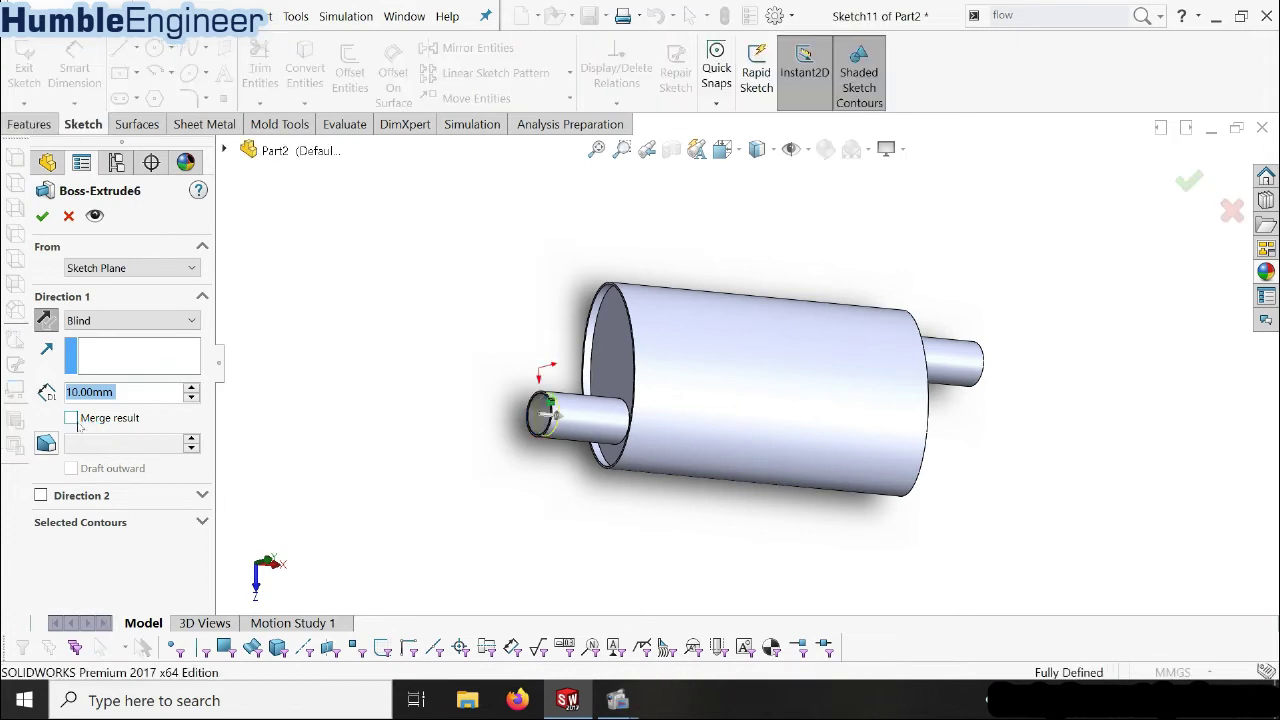
{"action": "left_click", "coordinate": [69, 216]}
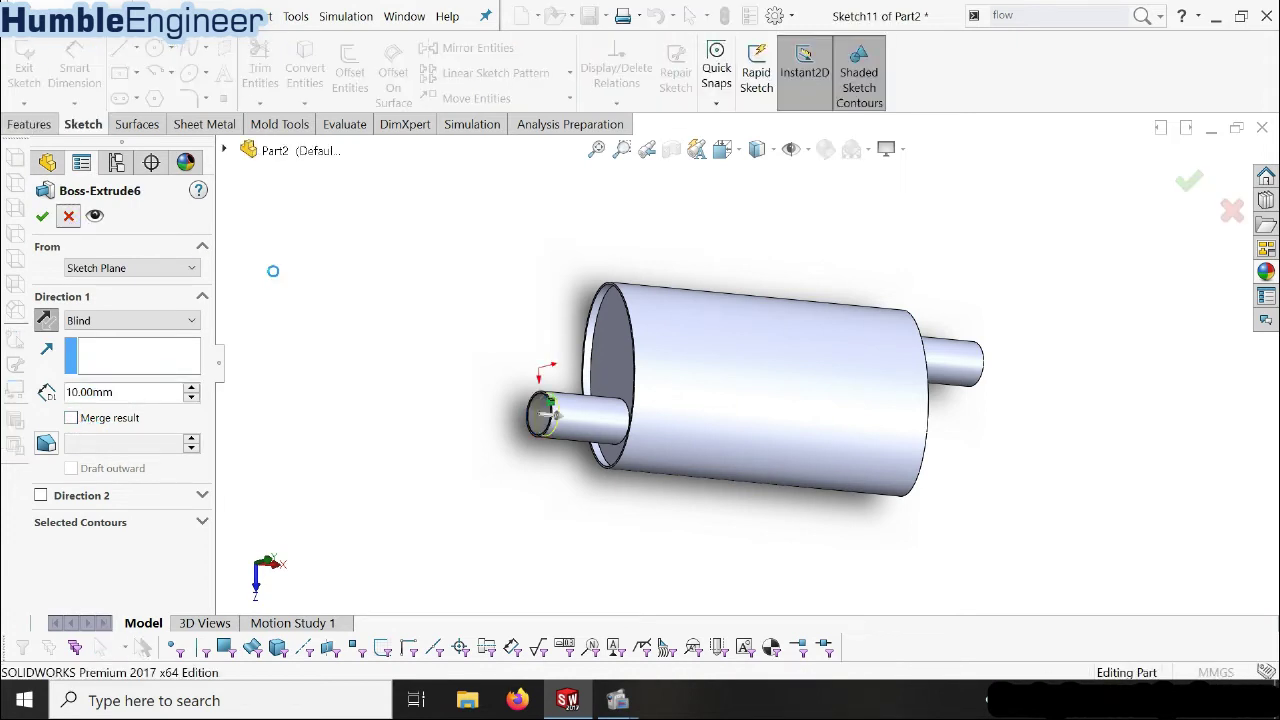
{"action": "mouse_move", "coordinate": [428, 450]}
{"action": "middle_mouse_down"}
{"action": "mouse_move", "coordinate": [654, 388]}
{"action": "mouse_move", "coordinate": [649, 363]}
{"action": "middle_mouse_up"}
- Make the outer shell feature Extrude-Thin3 transparent
{"action": "scroll", "coordinate": [146, 404], "scroll_direction": "up", "scroll_amount": 5}
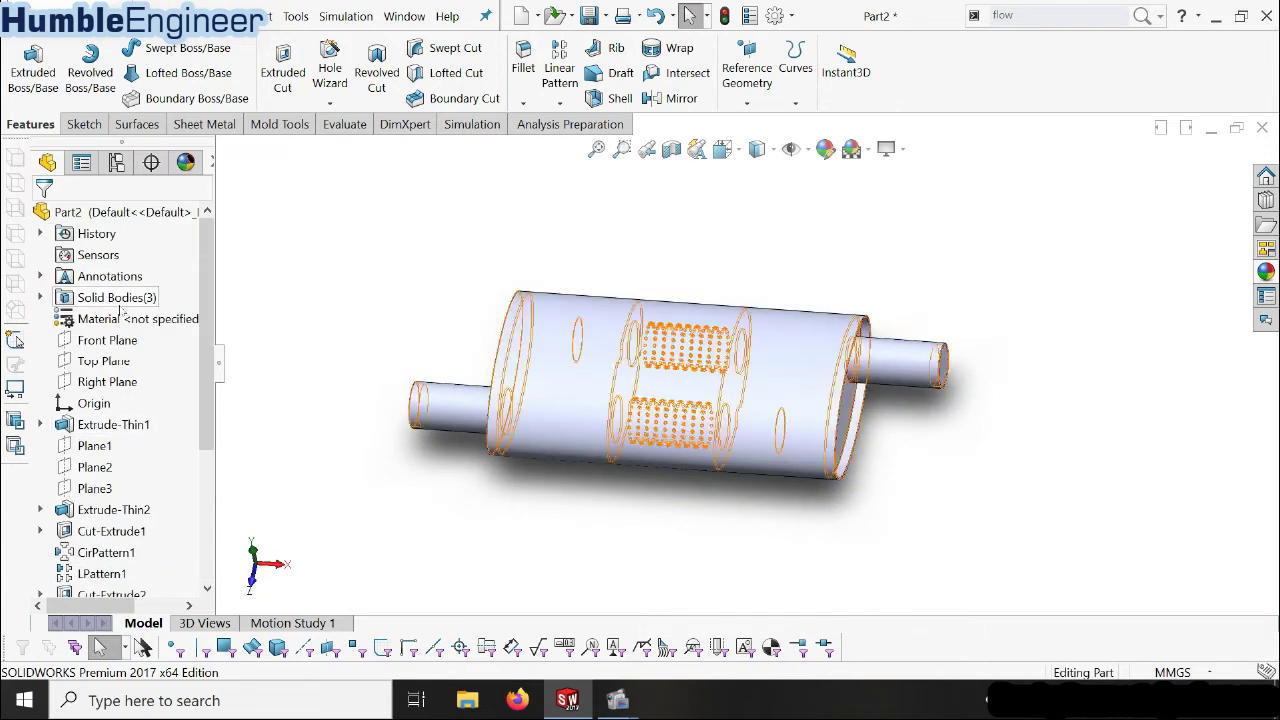
{"action": "scroll", "coordinate": [652, 428], "scroll_direction": "down", "scroll_amount": 3}
{"action": "scroll", "coordinate": [657, 441], "scroll_direction": "up", "scroll_amount": 2}
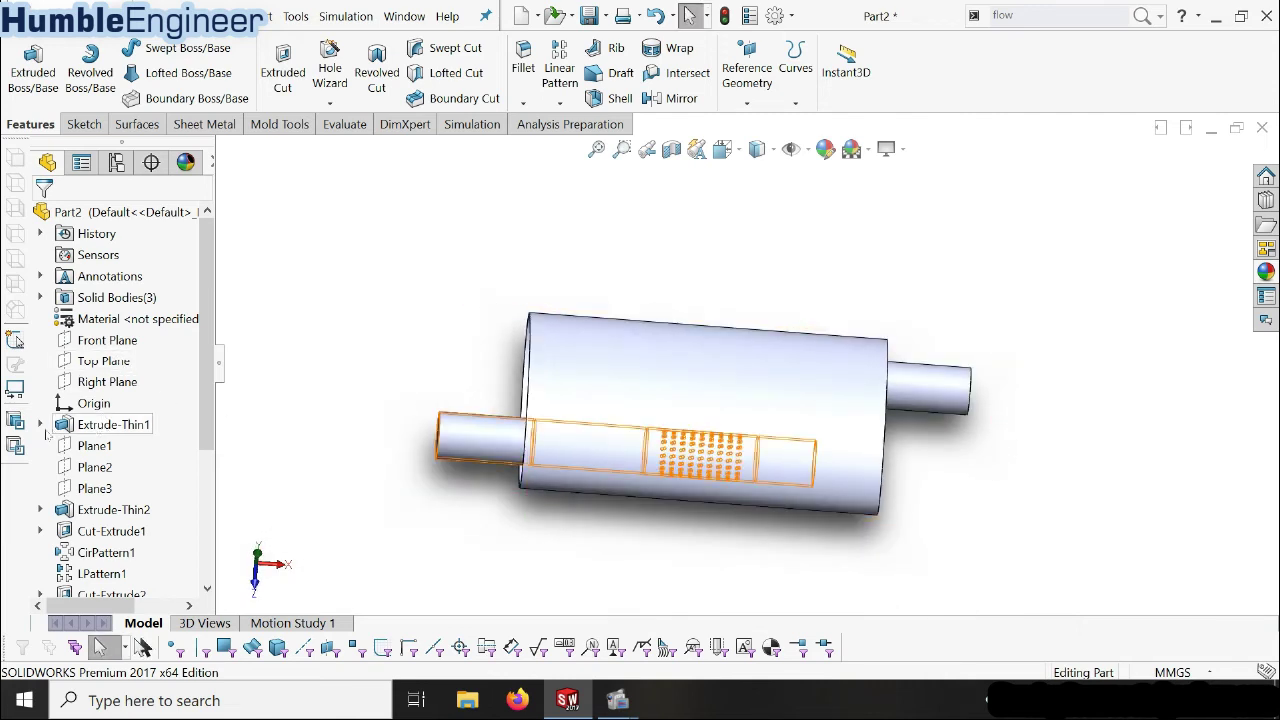
{"action": "scroll", "coordinate": [105, 440], "scroll_direction": "down", "scroll_amount": 4}
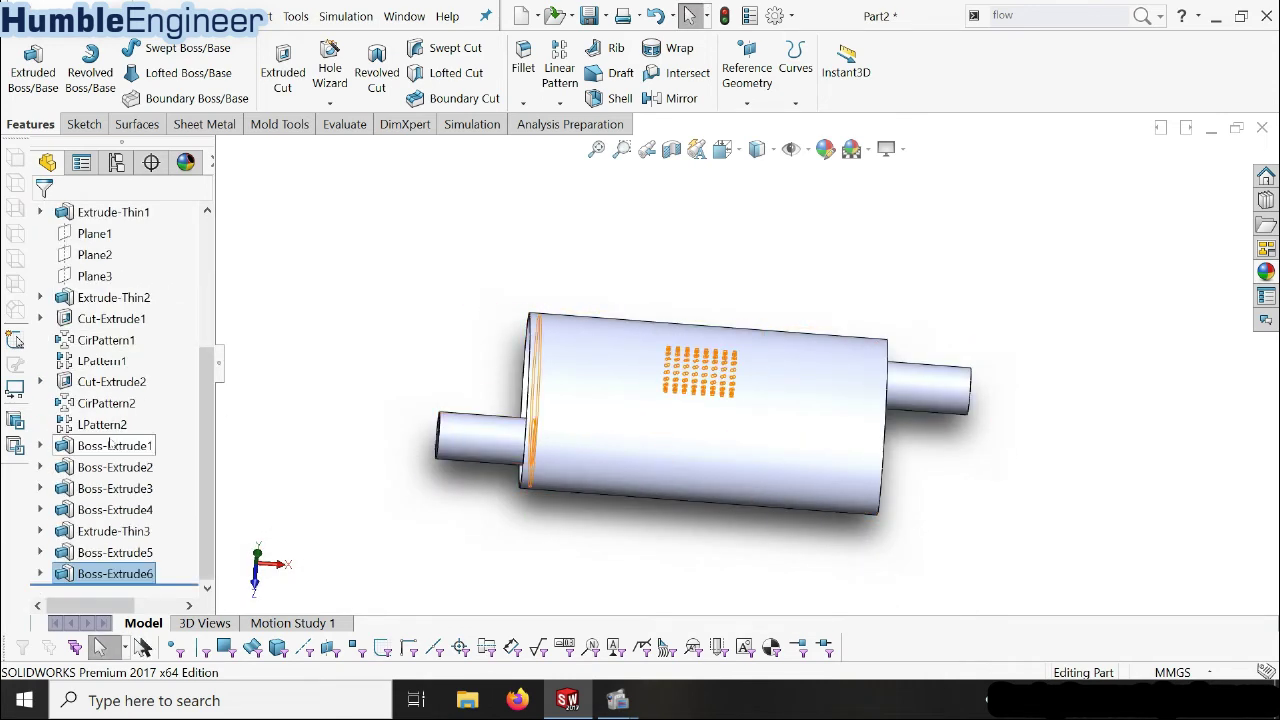
{"action": "left_click", "coordinate": [567, 389]}
{"action": "left_click", "coordinate": [95, 531]}
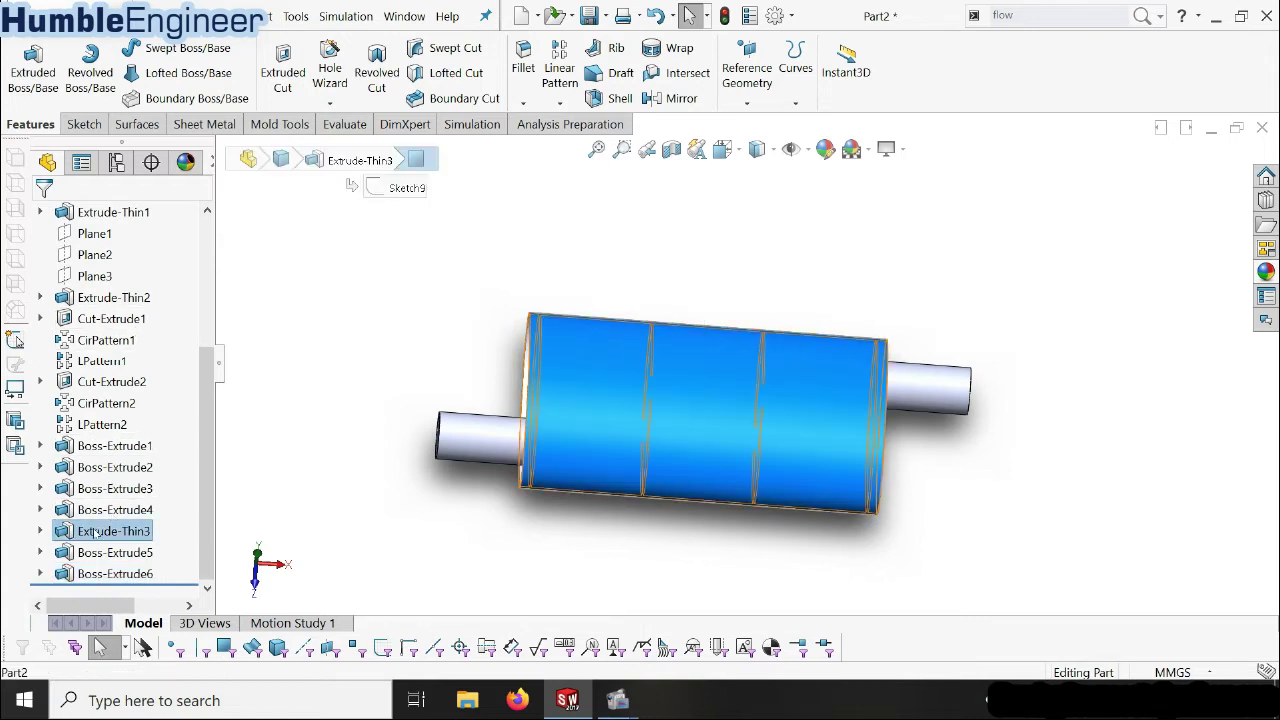
{"action": "right_click", "coordinate": [143, 538]}
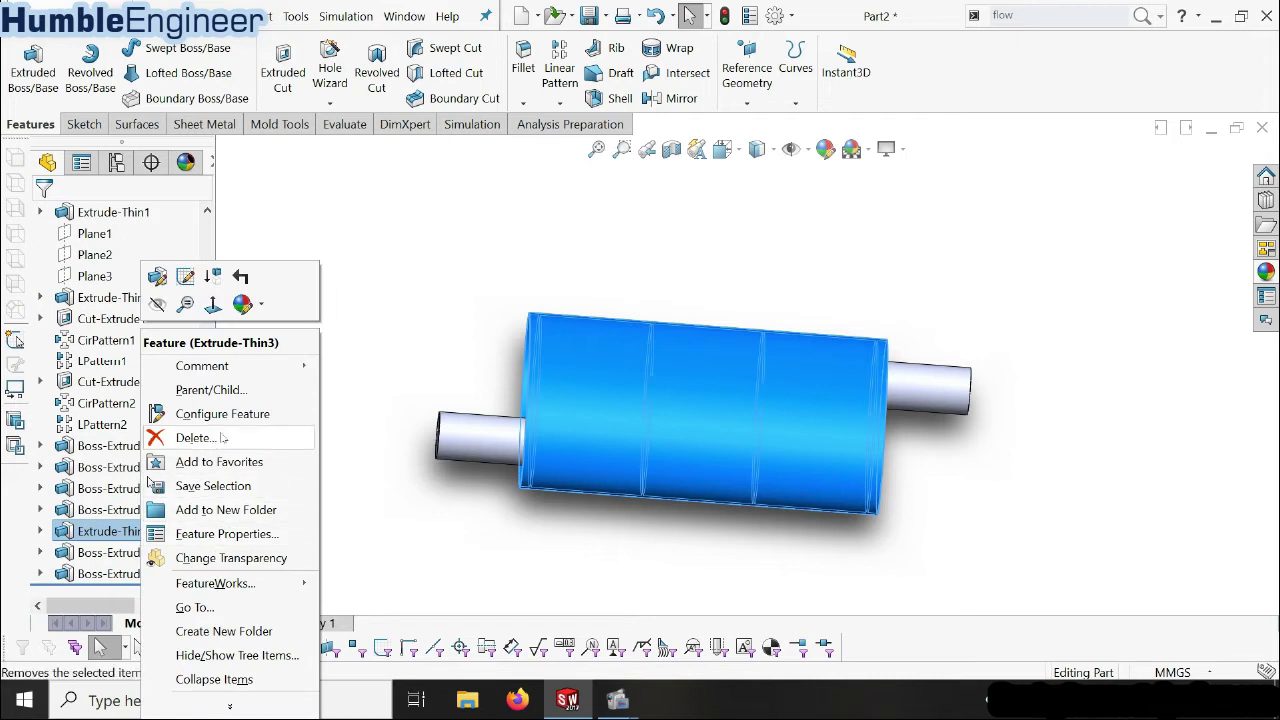
{"action": "left_click", "coordinate": [200, 558]}
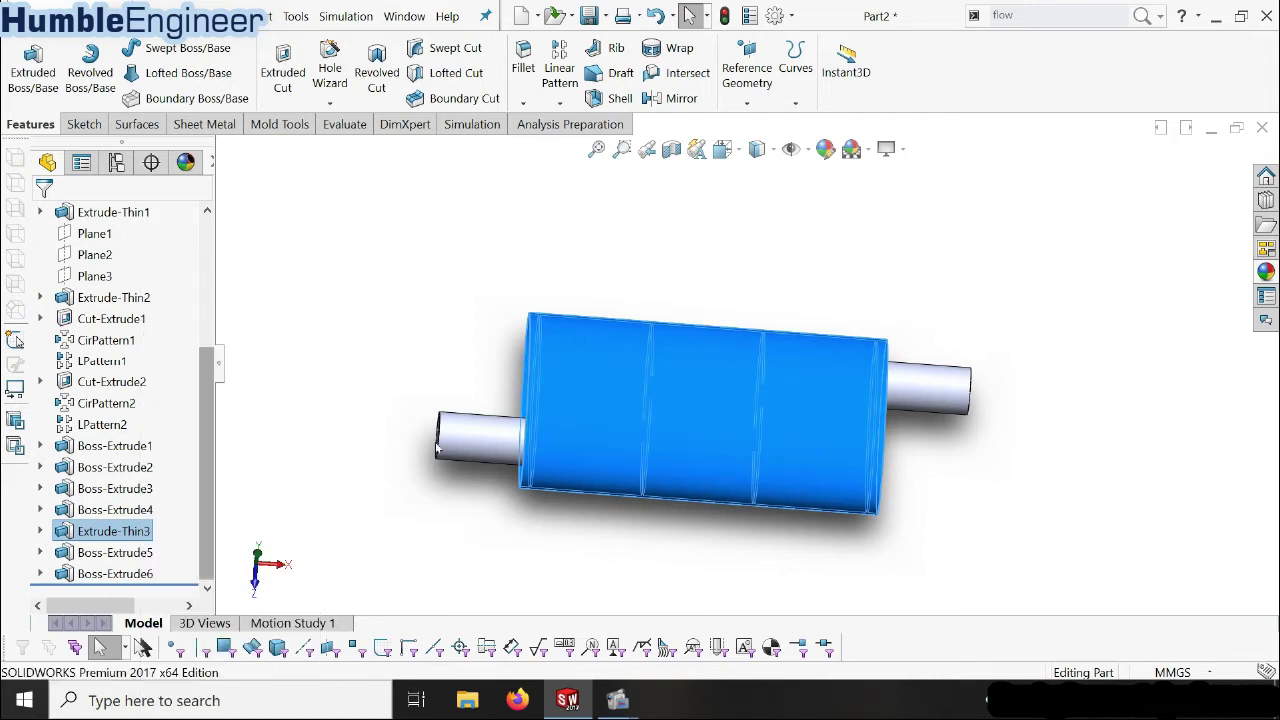
{"action": "left_click", "coordinate": [473, 356]}
{"action": "middle_click_drag", "start_coordinate": [634, 380], "coordinate": [640, 445]}
{"action": "scroll", "coordinate": [640, 445], "scroll_direction": "up", "scroll_amount": 2}
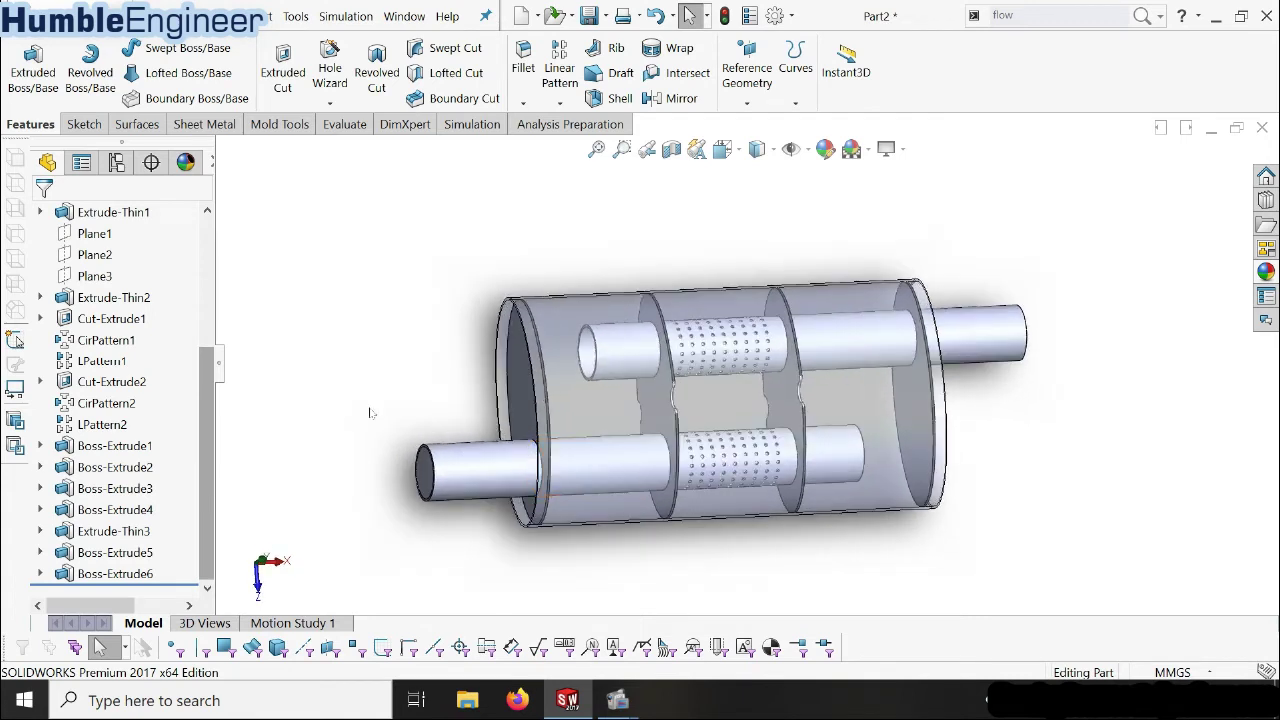
- Make the upper tube feature Extrude-Thin2 transparent
{"action": "left_click", "coordinate": [135, 297]}
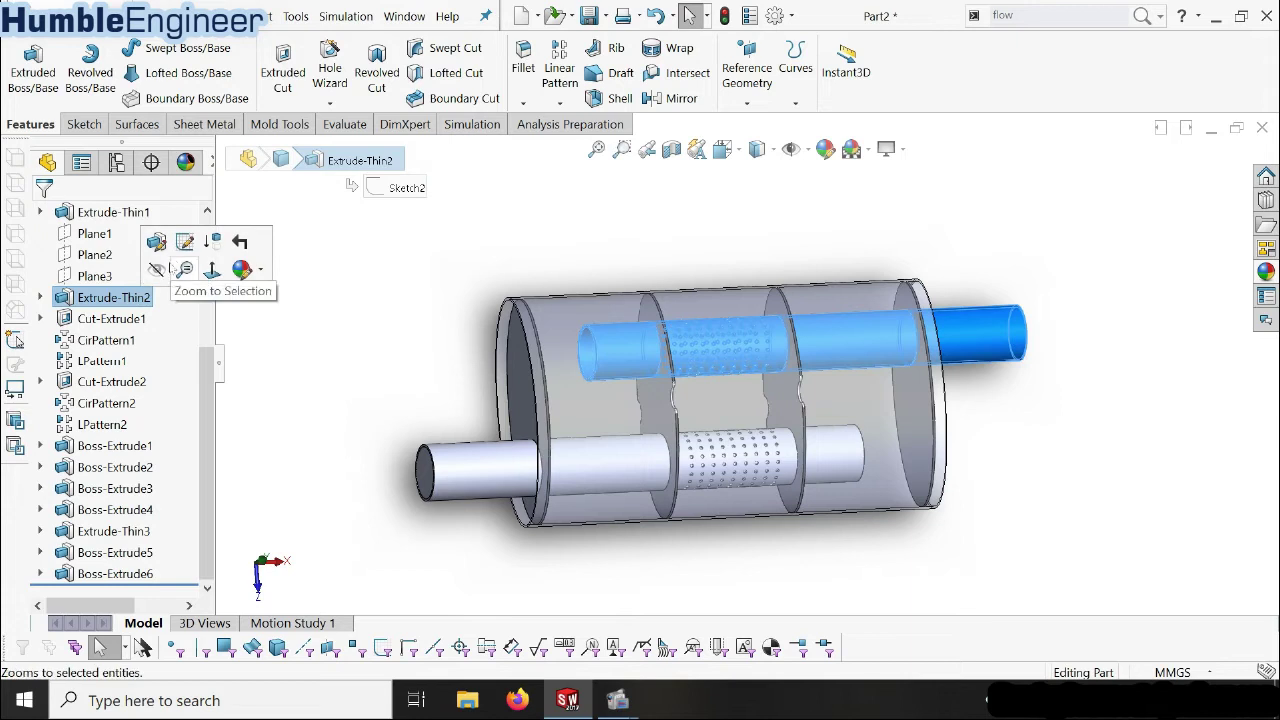
{"action": "right_click", "coordinate": [132, 299]}
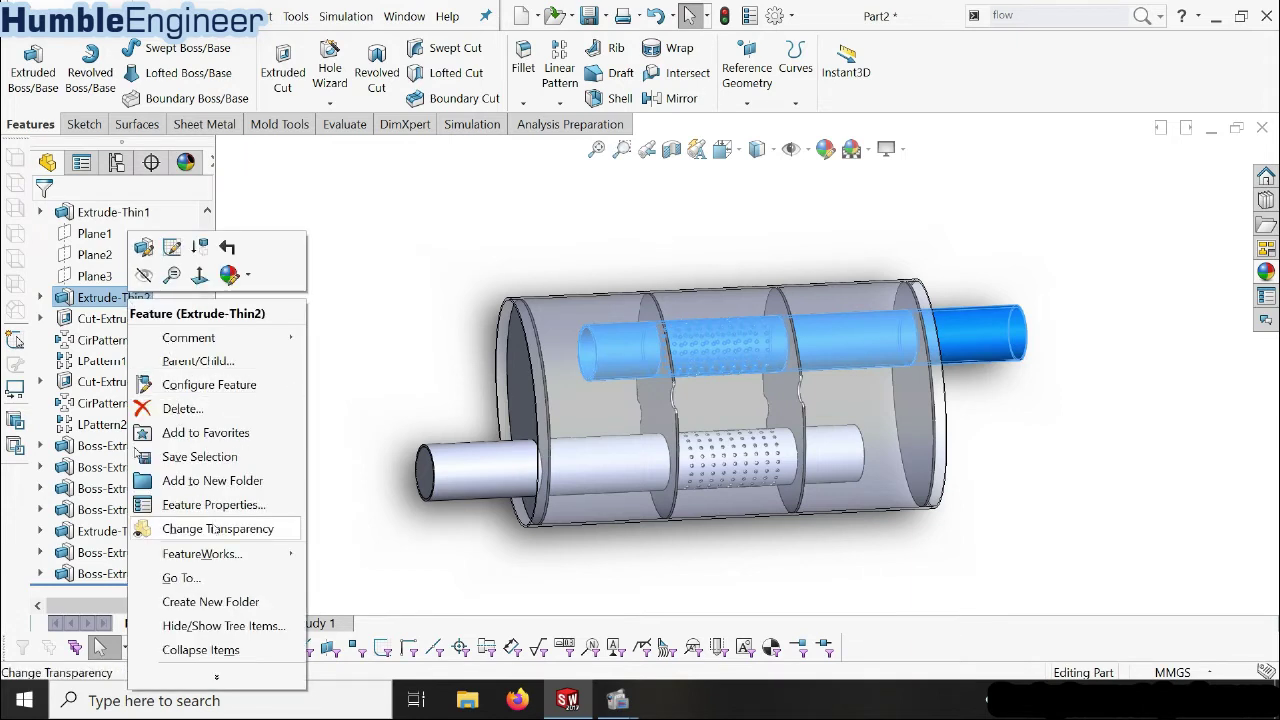
{"action": "left_click", "coordinate": [227, 521]}
{"action": "left_click", "coordinate": [322, 365]}
{"action": "scroll", "coordinate": [140, 340], "scroll_direction": "up", "scroll_amount": 3}
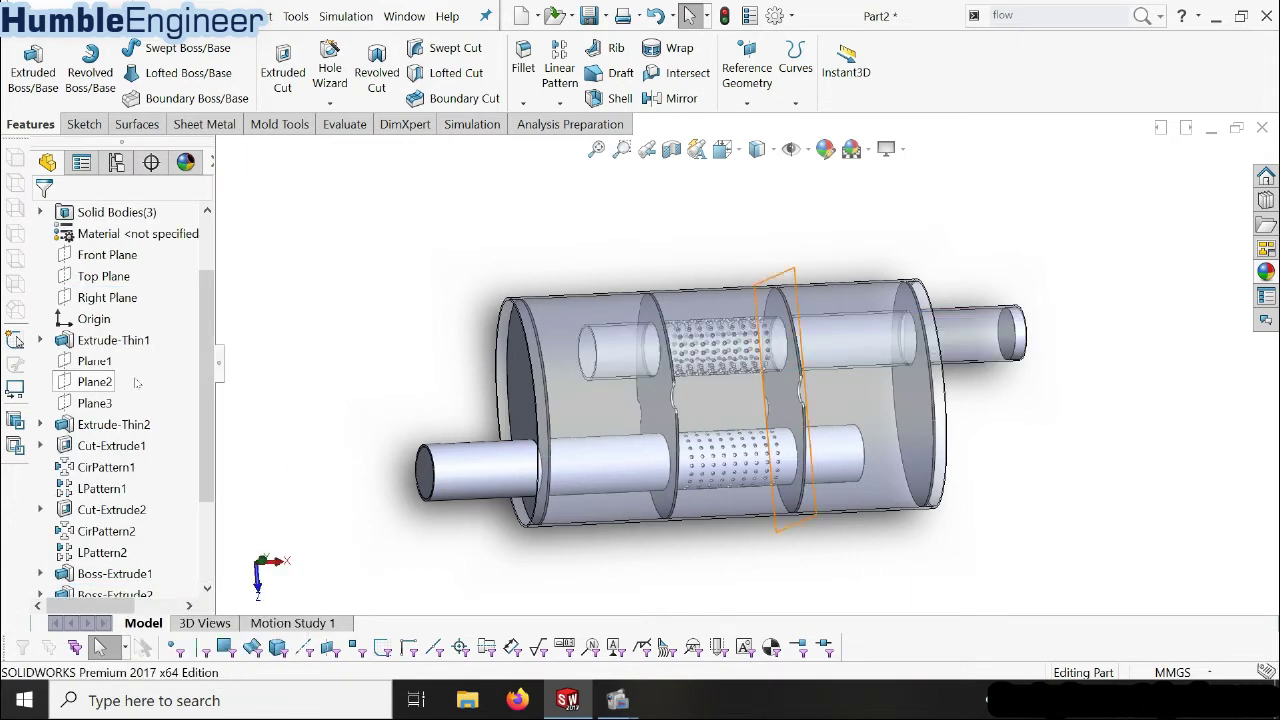
- Make the lower tube Extrude-Thin1 transparent and orbit to inspect the interior
{"action": "left_click", "coordinate": [142, 343]}
{"action": "right_click", "coordinate": [142, 343]}
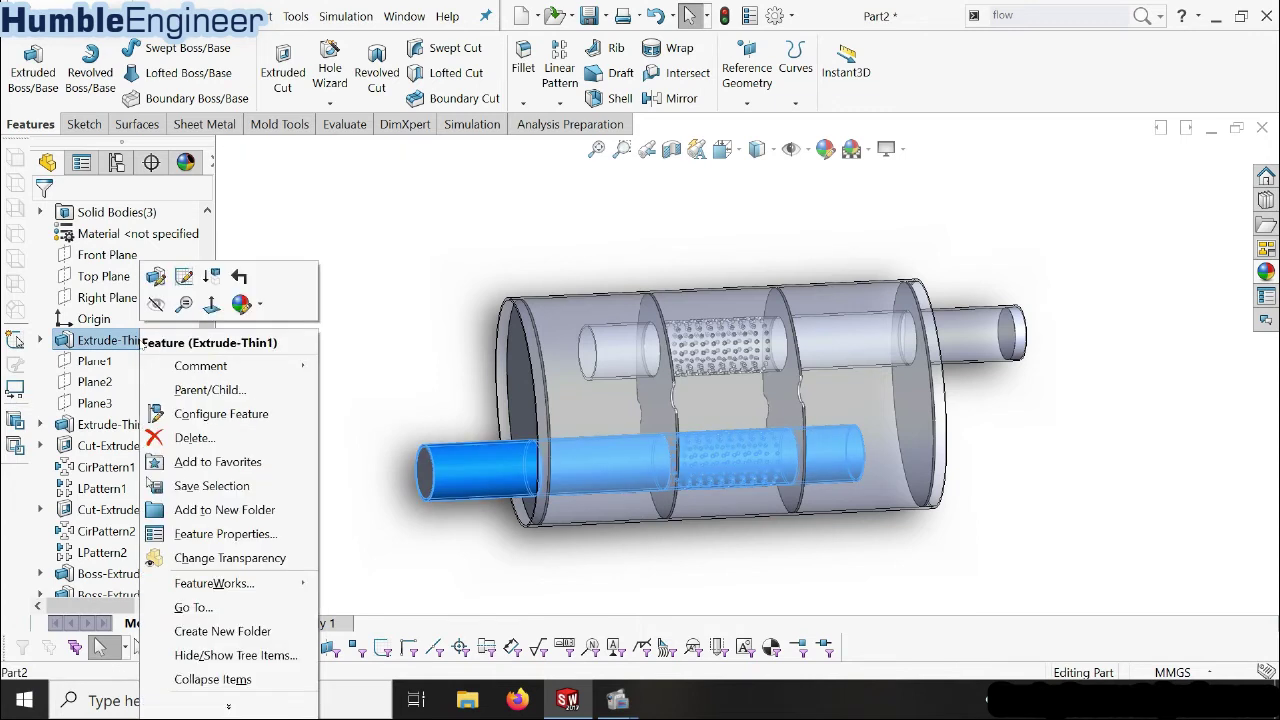
{"action": "left_click", "coordinate": [207, 557]}
{"action": "mouse_move", "coordinate": [940, 400]}
{"action": "middle_mouse_down"}
{"action": "mouse_move", "coordinate": [912, 410]}
{"action": "mouse_move", "coordinate": [900, 366]}
{"action": "middle_mouse_up"}
{"action": "scroll", "coordinate": [912, 410], "scroll_direction": "up", "scroll_amount": 2}
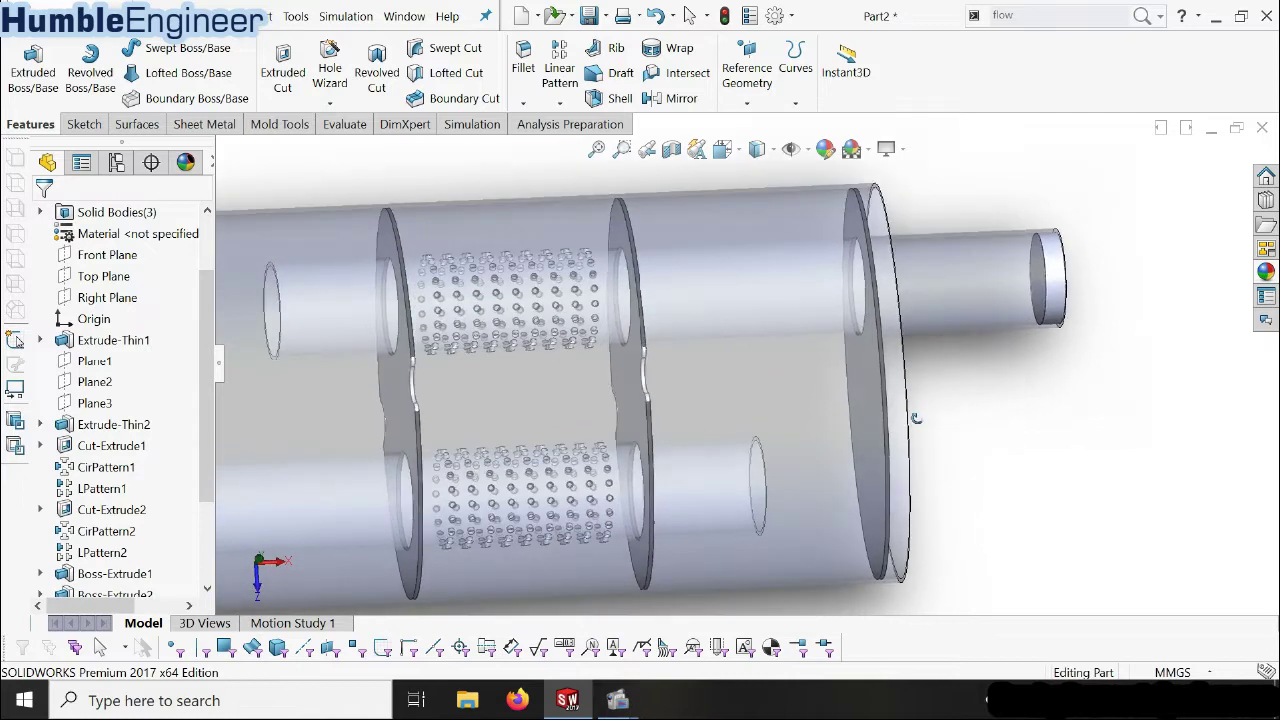
{"action": "mouse_move", "coordinate": [943, 243]}
{"action": "middle_mouse_down"}
{"action": "mouse_move", "coordinate": [627, 337]}
{"action": "mouse_move", "coordinate": [640, 385]}
{"action": "mouse_move", "coordinate": [640, 350]}
{"action": "middle_mouse_up"}
{"action": "scroll", "coordinate": [640, 385], "scroll_direction": "down", "scroll_amount": 4}
{"action": "scroll", "coordinate": [618, 395], "scroll_direction": "up", "scroll_amount": 3}
{"action": "scroll", "coordinate": [567, 389], "scroll_direction": "up", "scroll_amount": 2}
{"action": "scroll", "coordinate": [640, 350], "scroll_direction": "down", "scroll_amount": 3}
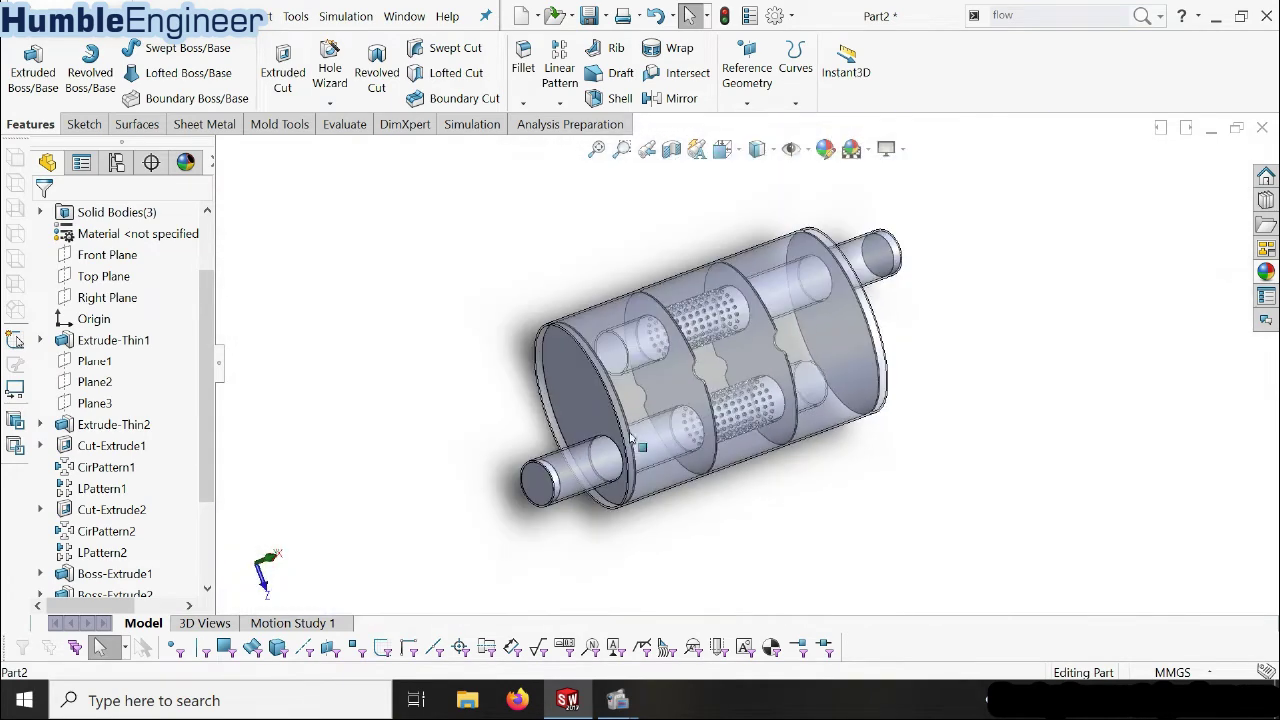
- Switch to trimetric view and assign AISI 347 Annealed Stainless Steel (SS) as the material
{"action": "key", "text": "space"}
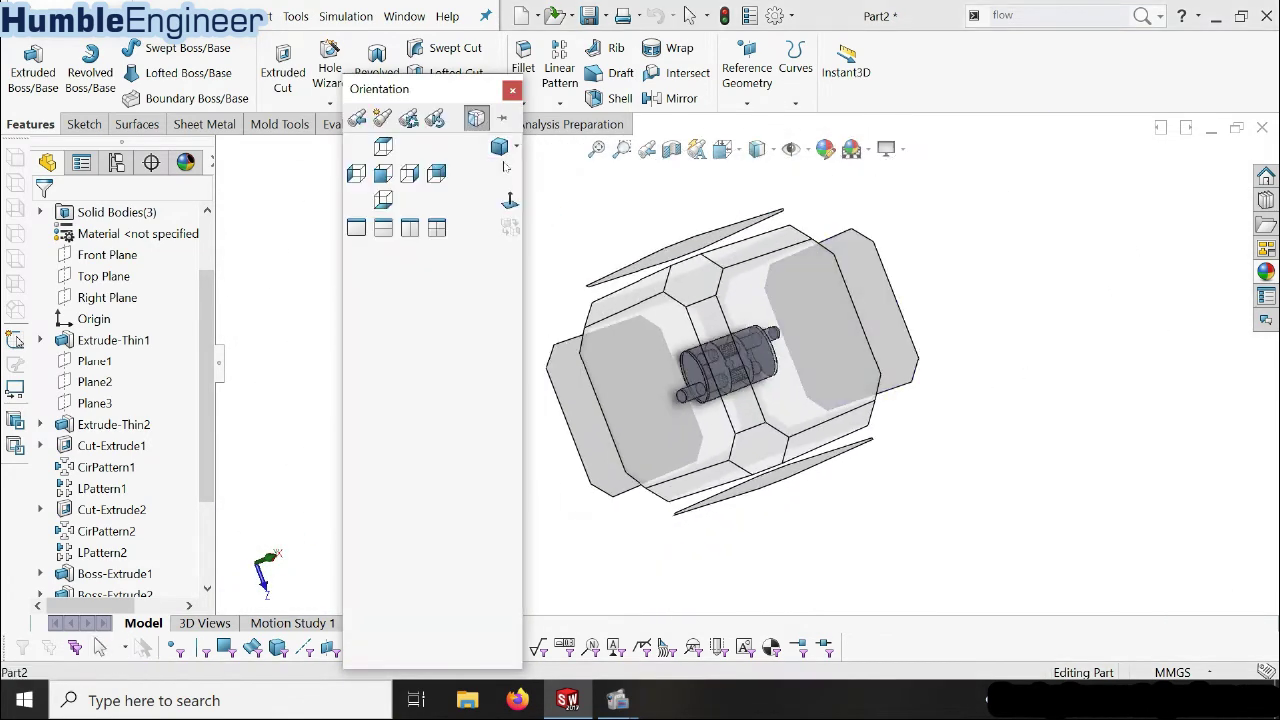
{"action": "left_click", "coordinate": [494, 155]}
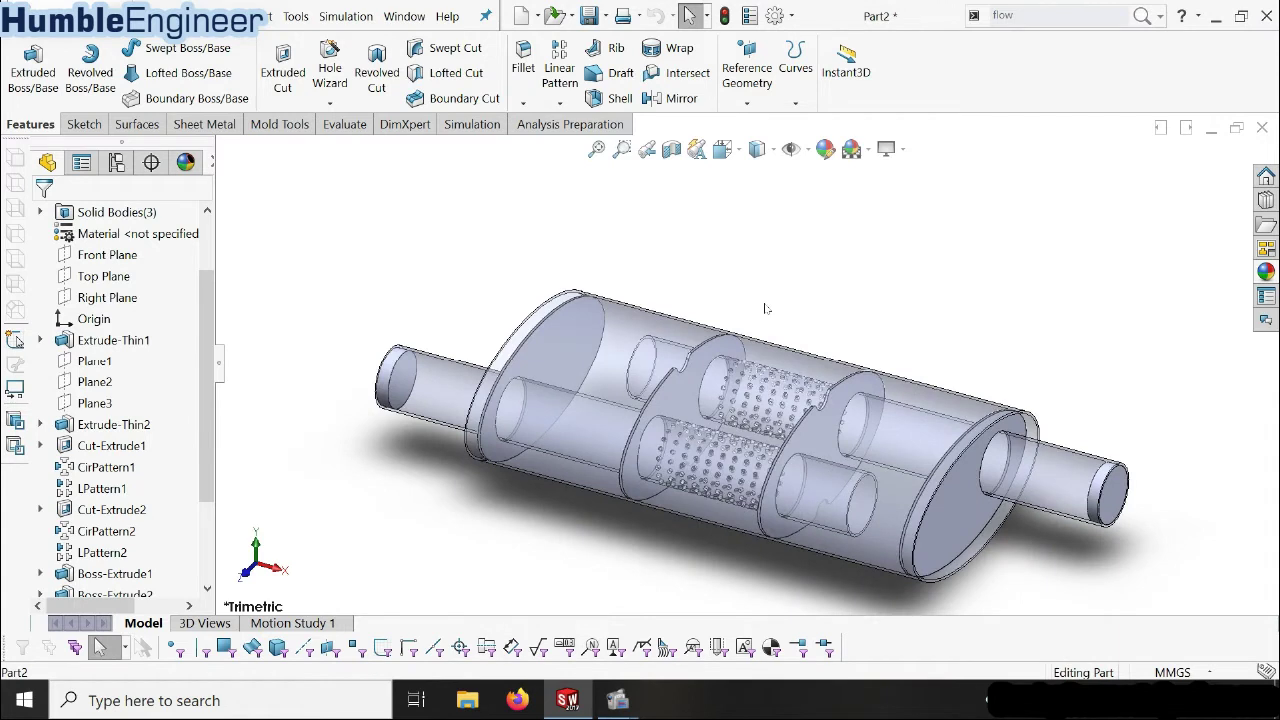
{"action": "right_click", "coordinate": [180, 236]}
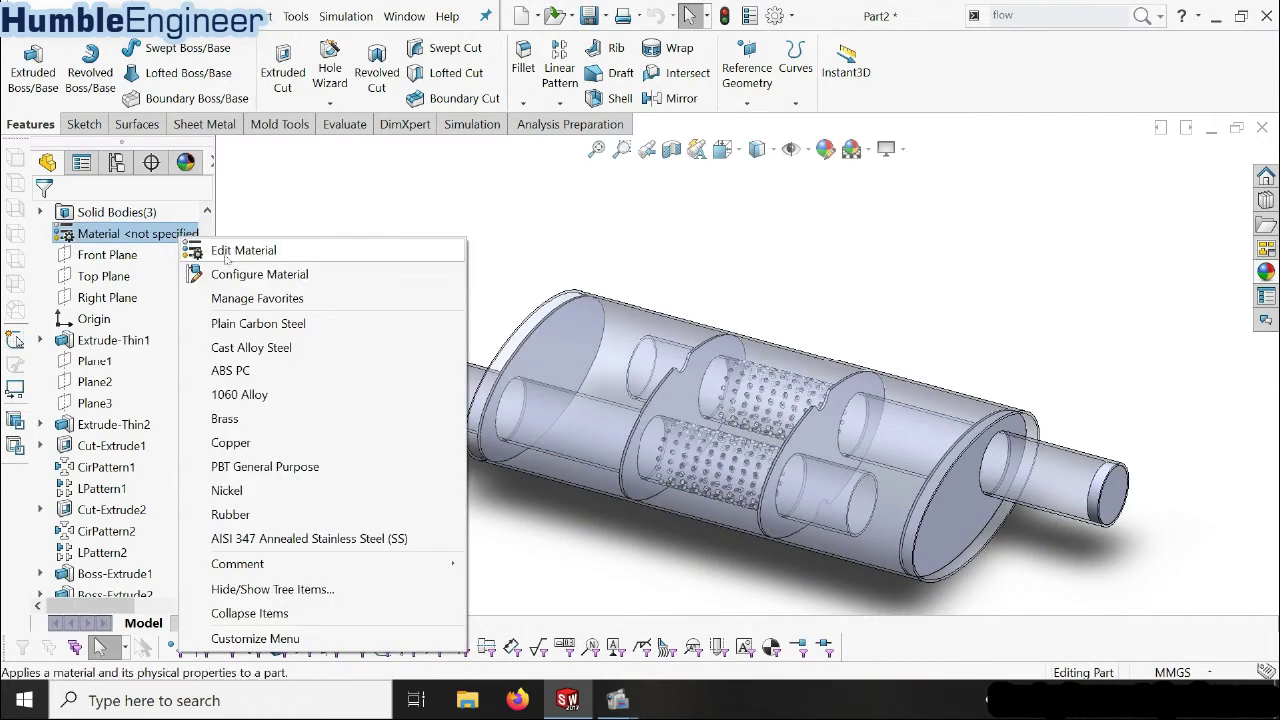
{"action": "left_click", "coordinate": [258, 541]}
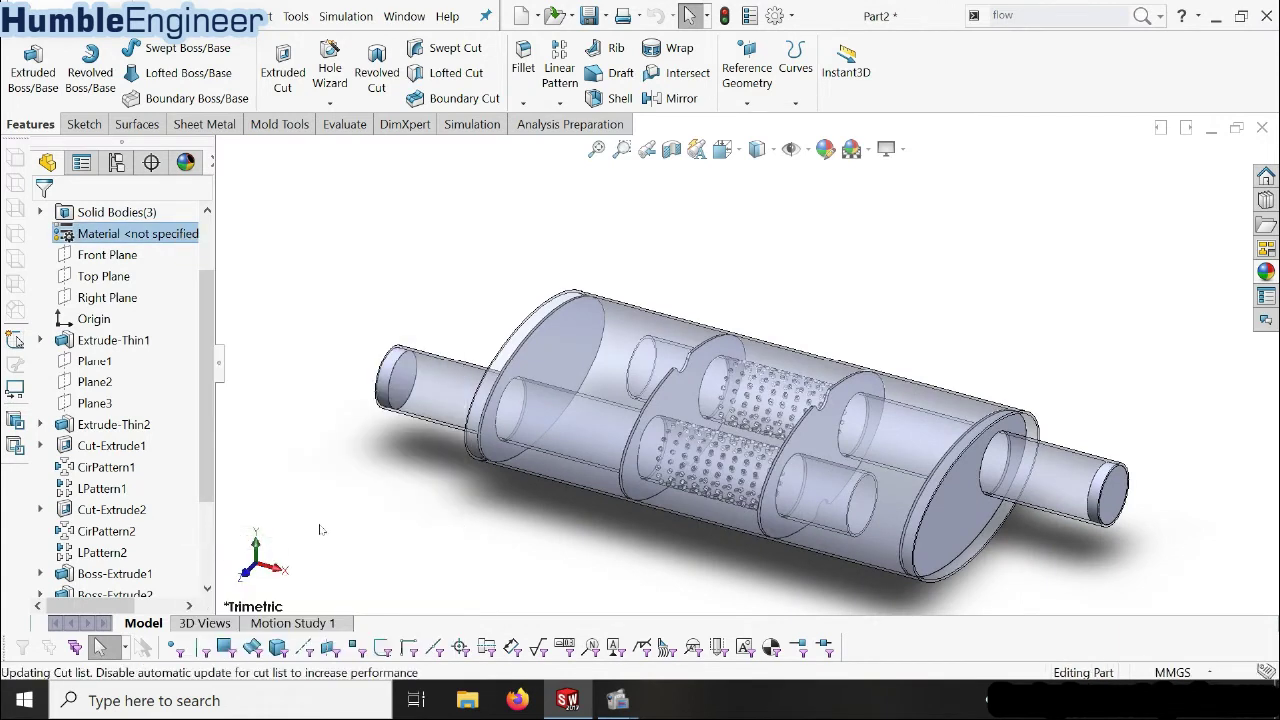
{"action": "scroll", "coordinate": [477, 298], "scroll_direction": "up", "scroll_amount": 1}
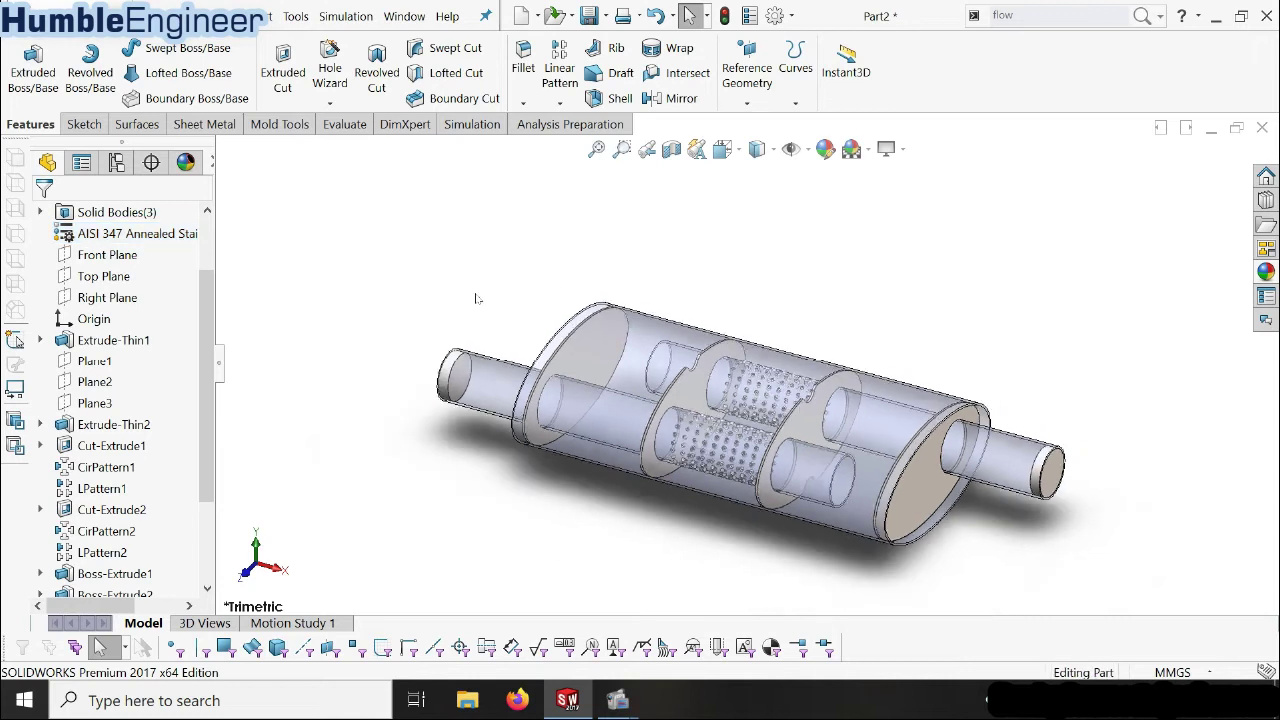
{"action": "scroll", "coordinate": [869, 289], "scroll_direction": "up", "scroll_amount": 1}
{"action": "scroll", "coordinate": [880, 282], "scroll_direction": "up", "scroll_amount": 1}
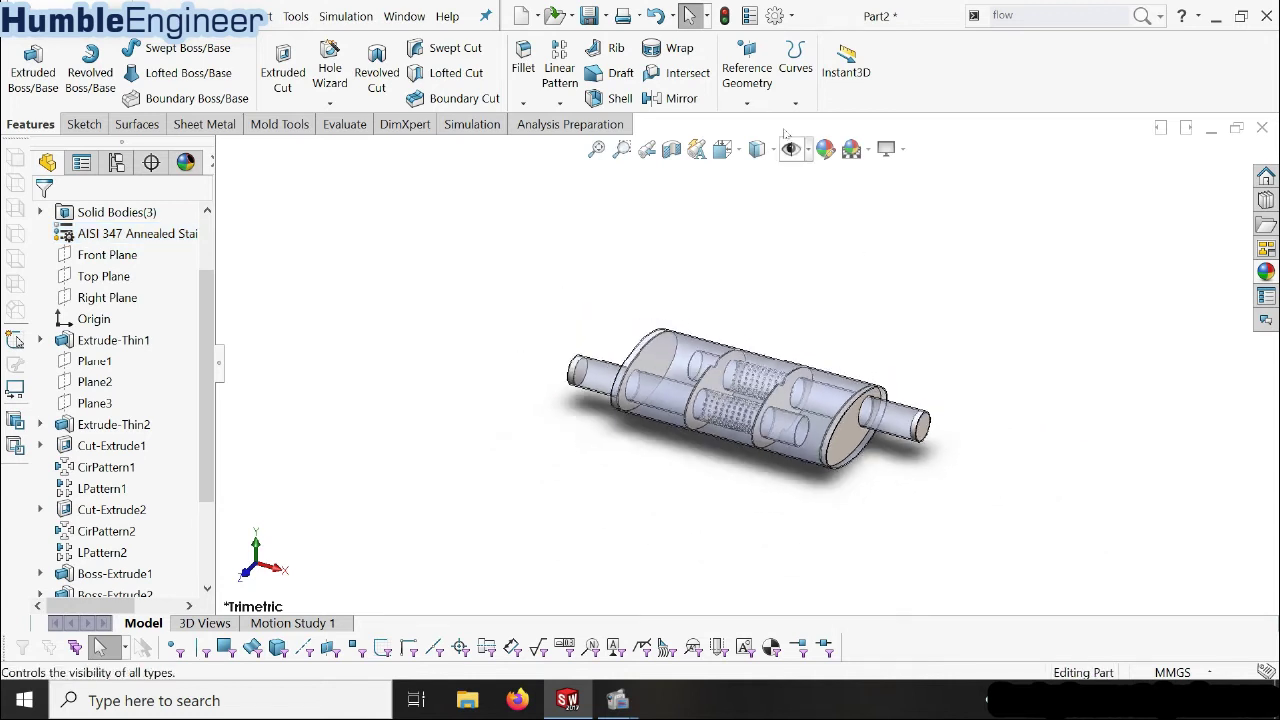
- Save the part as Flow.SLDPRT in the 013_Flow folder instead of Part2
{"action": "left_click", "coordinate": [592, 17]}
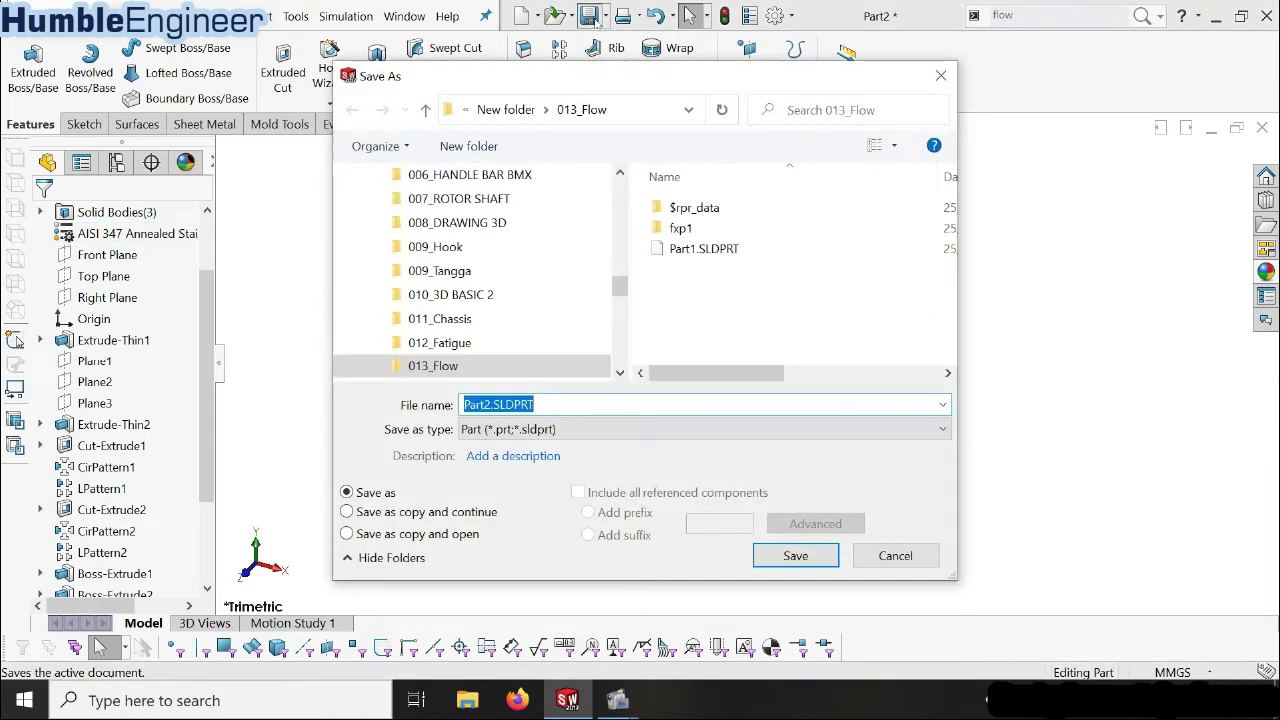
{"action": "left_click", "coordinate": [490, 404]}
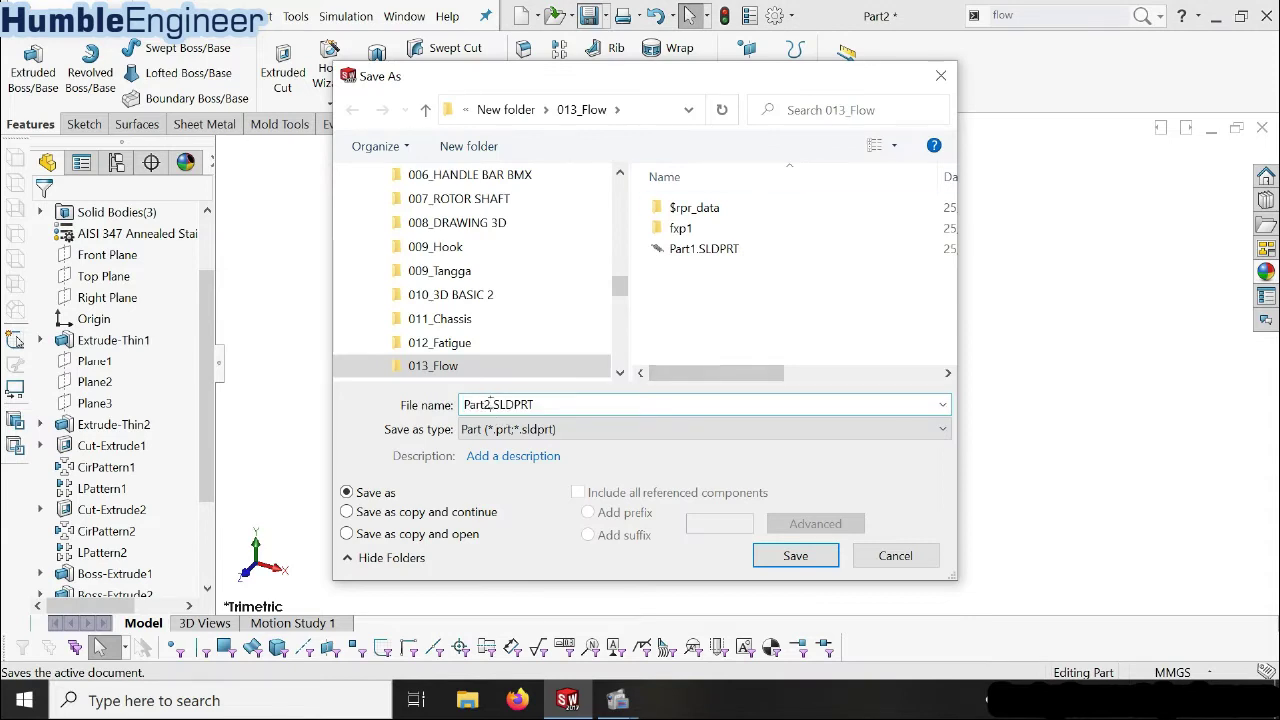
{"action": "left_click_drag", "start_coordinate": [489, 404], "coordinate": [453, 410]}
{"action": "type", "text": "Flow"}
{"action": "left_click", "coordinate": [765, 550]}
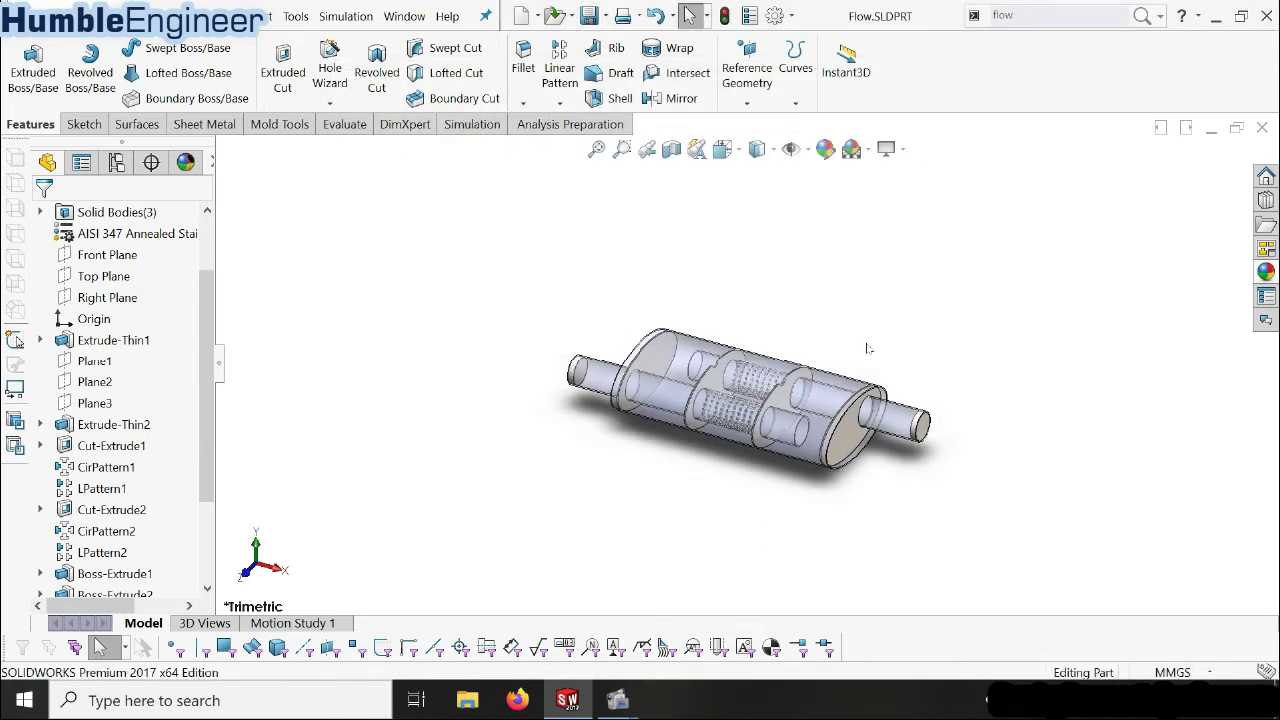
{"action": "scroll", "coordinate": [860, 370], "scroll_direction": "down", "scroll_amount": 2}
{"action": "scroll", "coordinate": [737, 387], "scroll_direction": "down", "scroll_amount": 2}
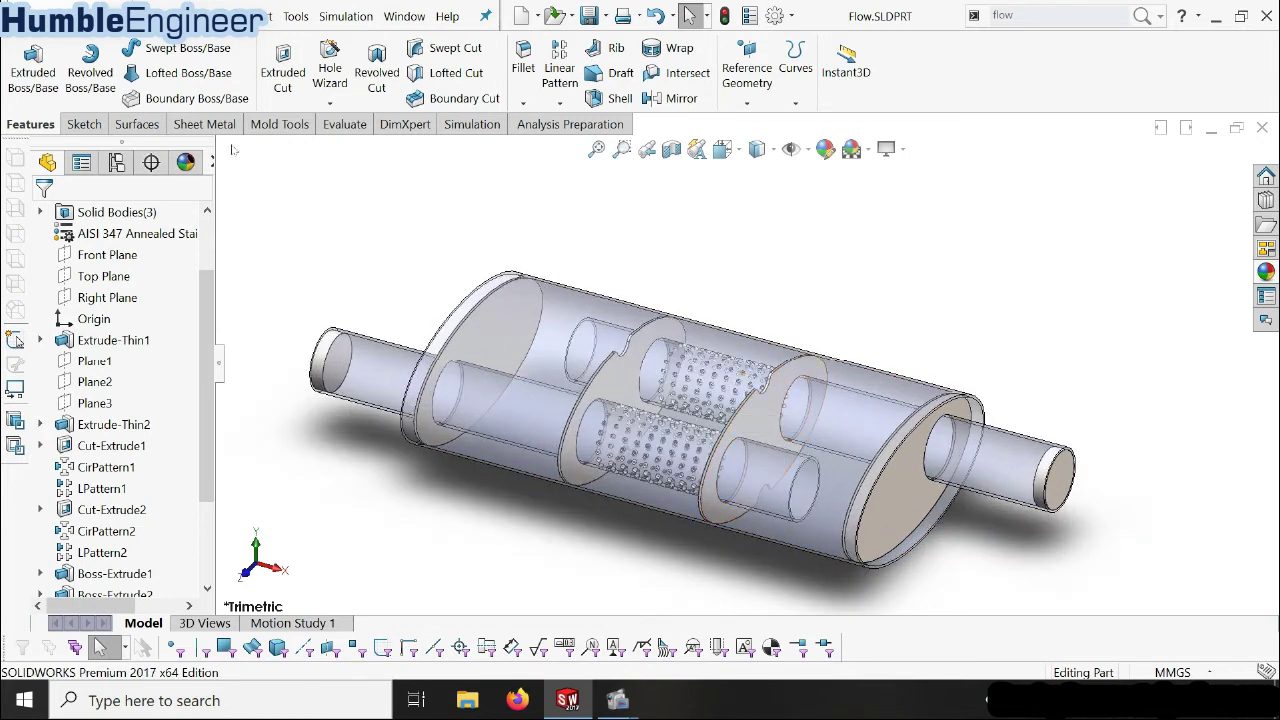
- Launch the FloXpress Analysis Wizard and pass geometry check and Air fluid to reach Flow Inlet
{"action": "left_click", "coordinate": [342, 124]}
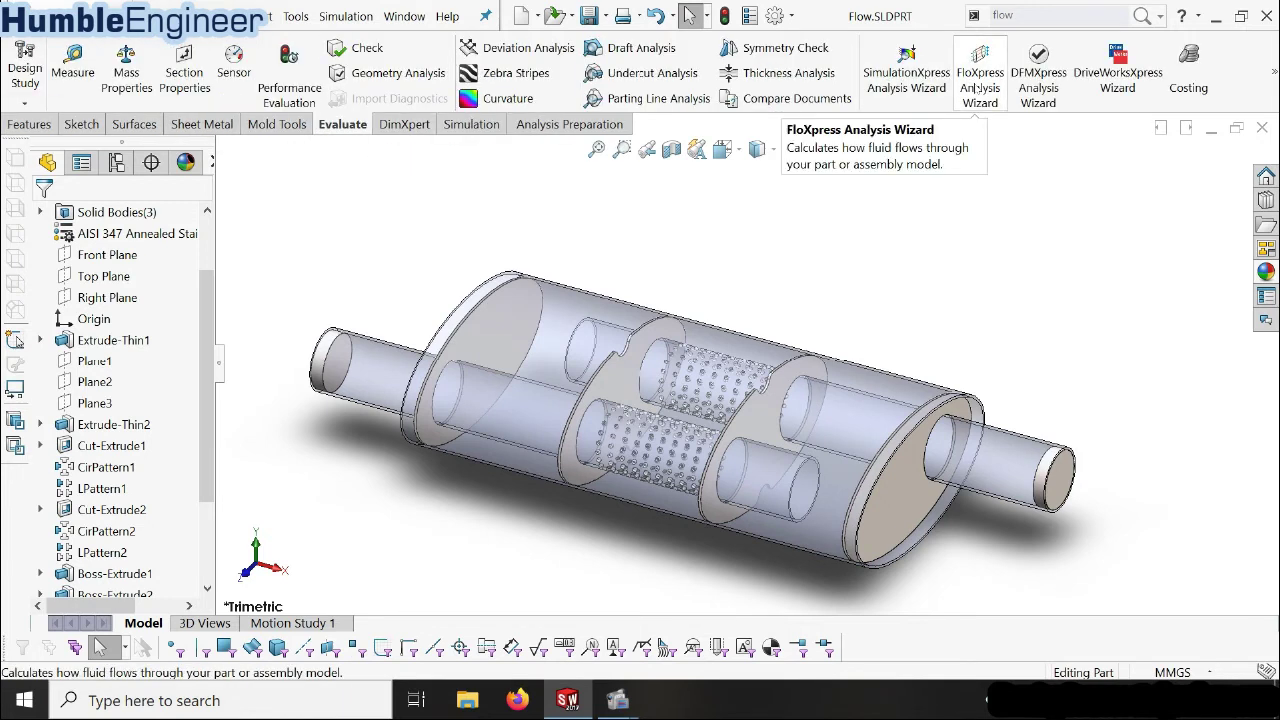
{"action": "left_click", "coordinate": [980, 88]}
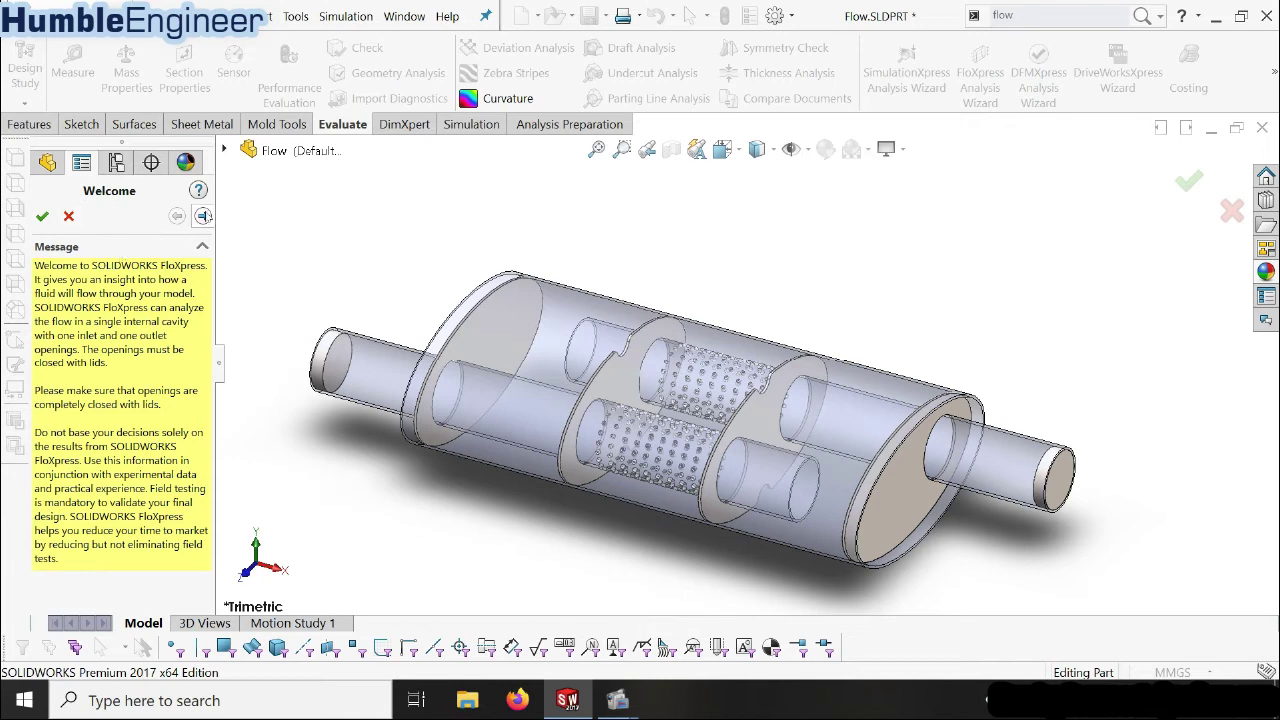
{"action": "left_click", "coordinate": [203, 216]}
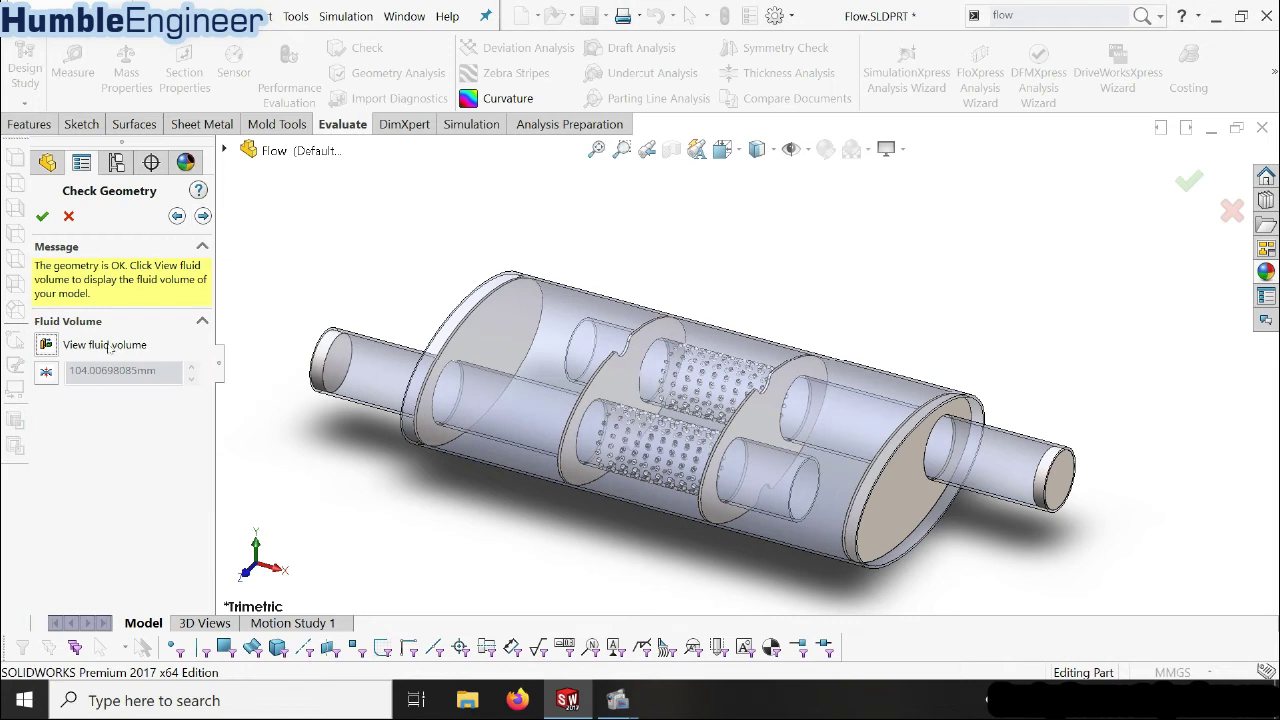
{"action": "left_click", "coordinate": [203, 216]}
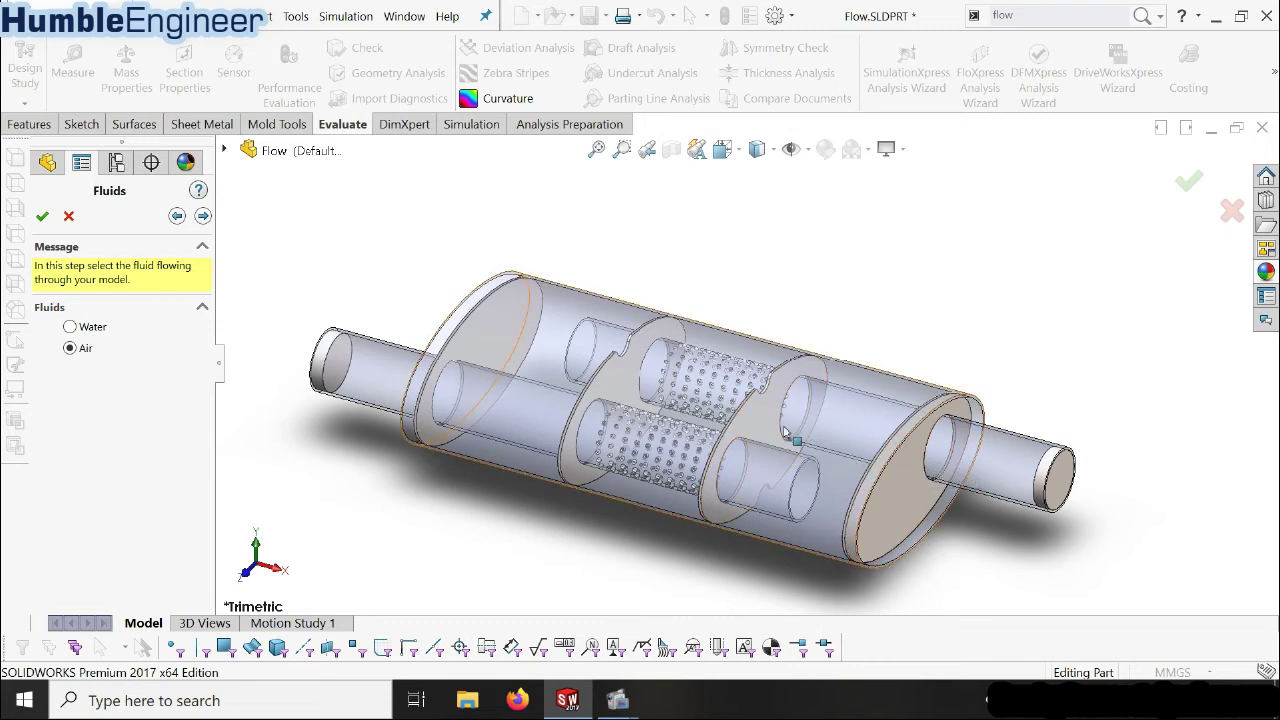
{"action": "left_click", "coordinate": [202, 216]}
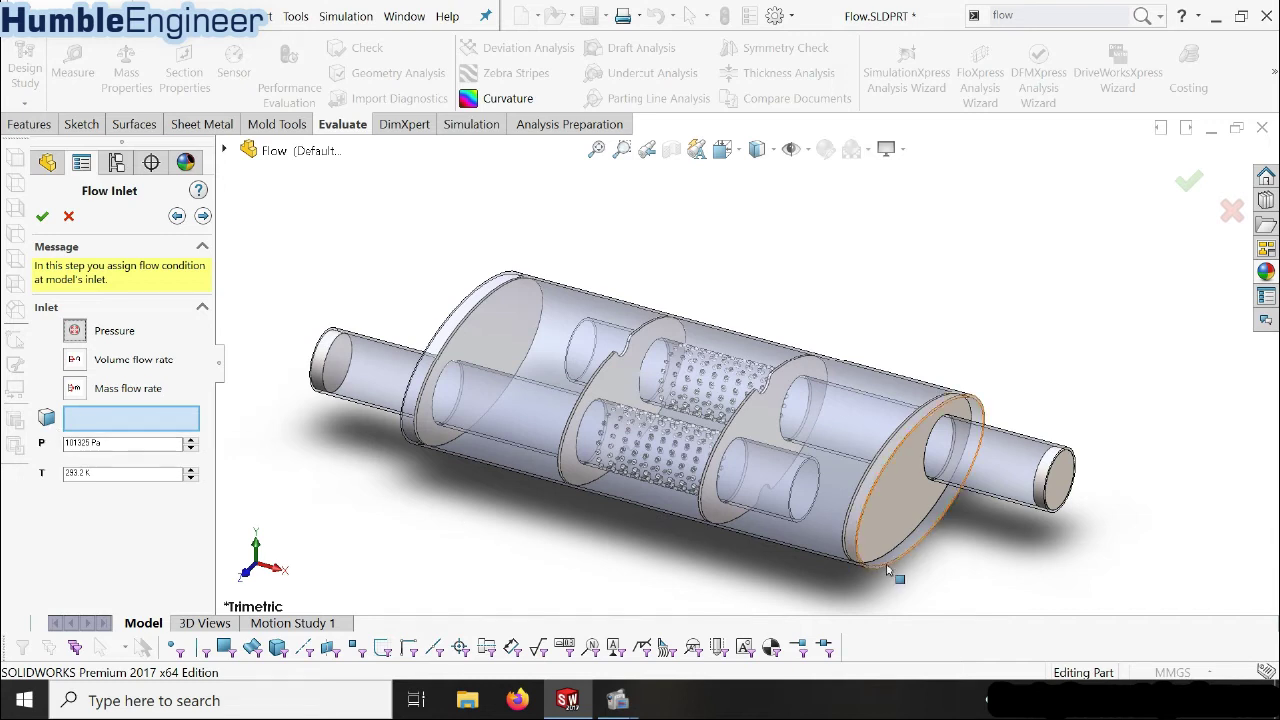
- Select the right-hand pipe-end face as the flow inlet with Pressure as its condition
{"action": "middle_click_drag", "start_coordinate": [457, 520], "coordinate": [1005, 560]}
{"action": "scroll", "coordinate": [990, 470], "scroll_direction": "down", "scroll_amount": 3}
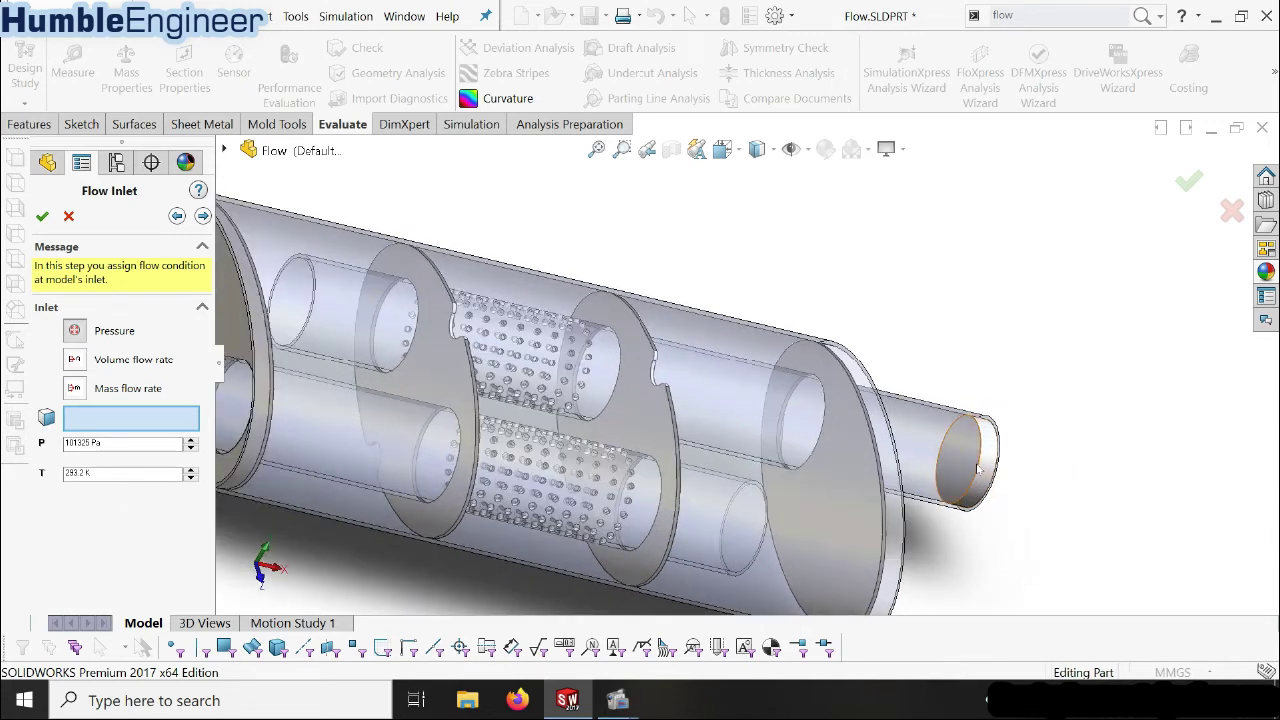
{"action": "left_click", "coordinate": [960, 462]}
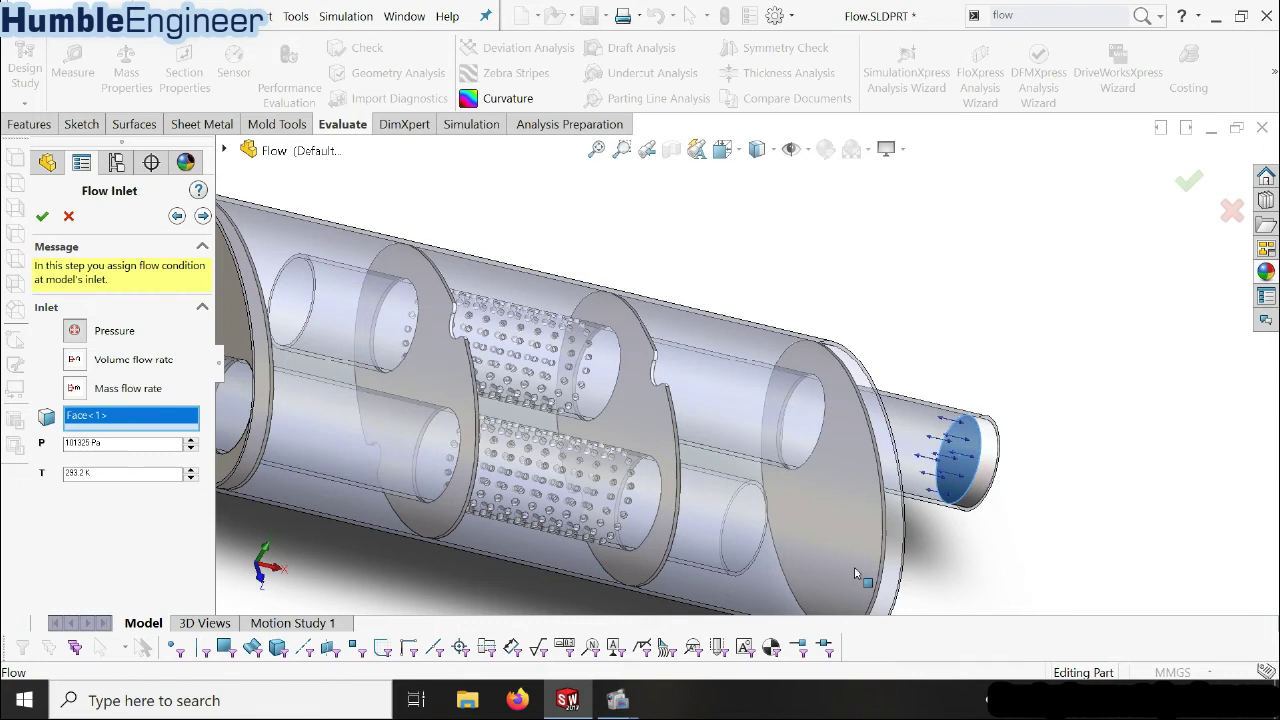
{"action": "scroll", "coordinate": [913, 497], "scroll_direction": "up", "scroll_amount": 3}
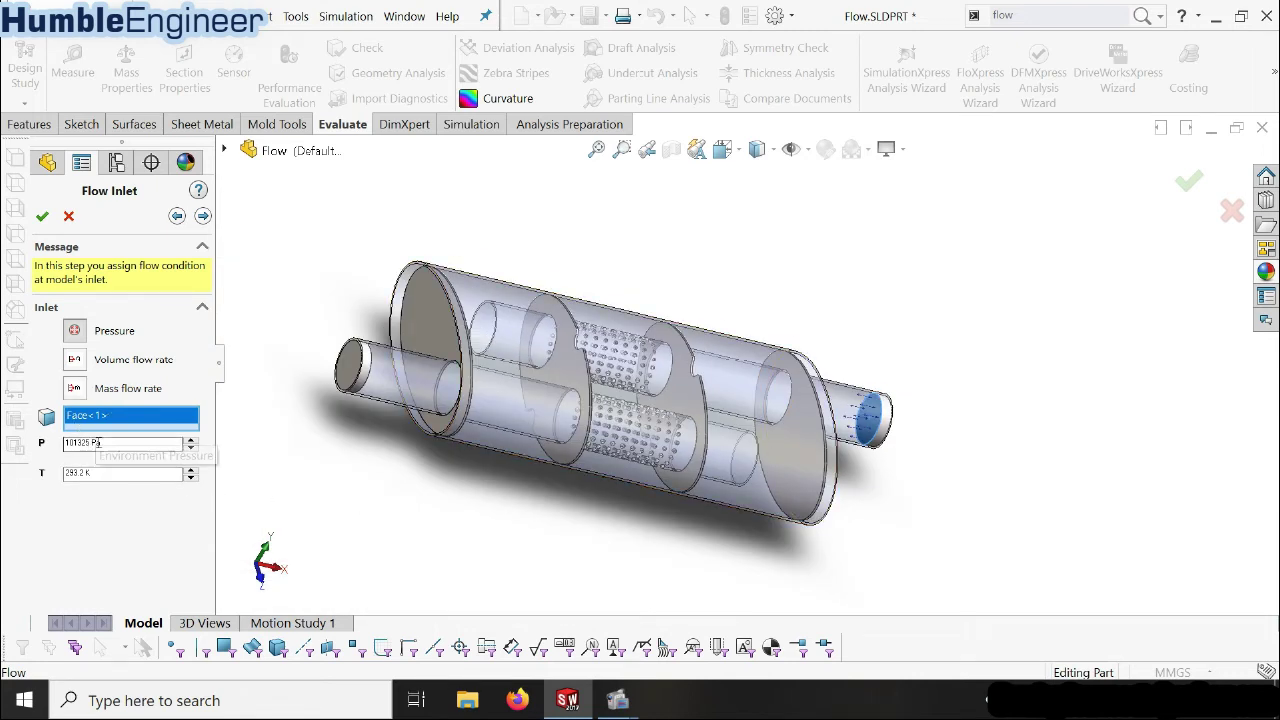
{"action": "left_click", "coordinate": [75, 360]}
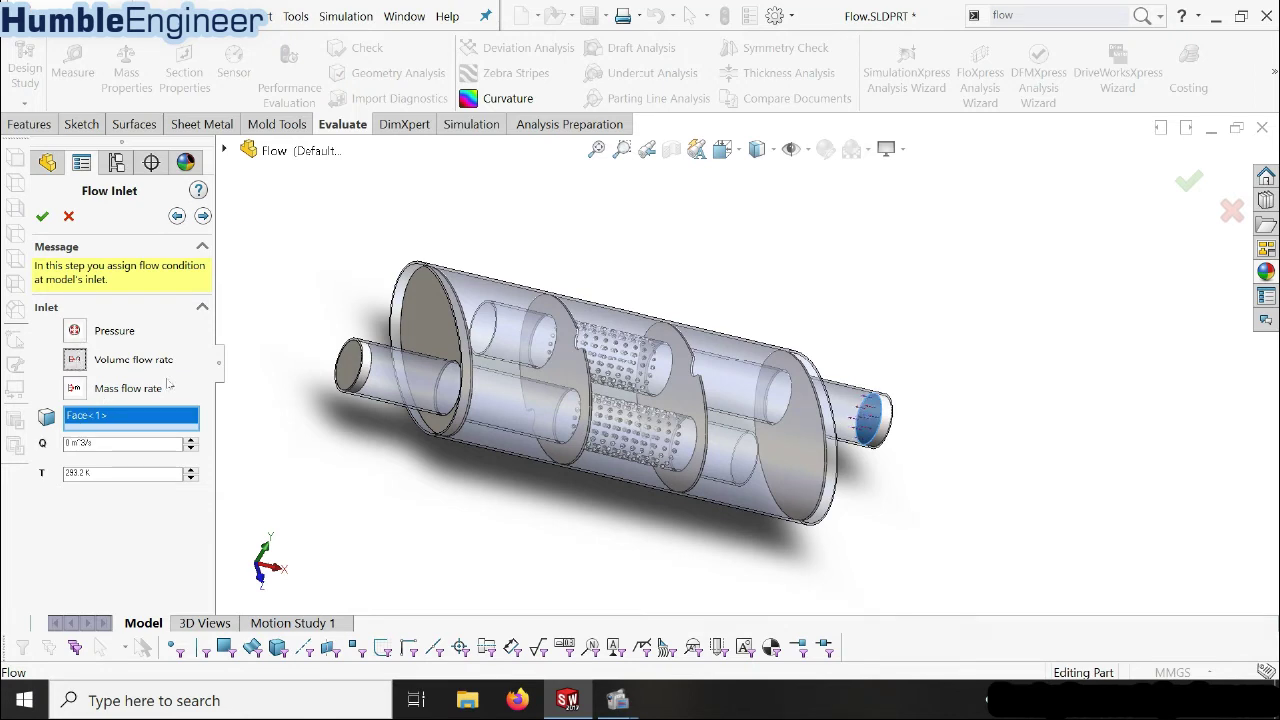
{"action": "left_click", "coordinate": [76, 389]}
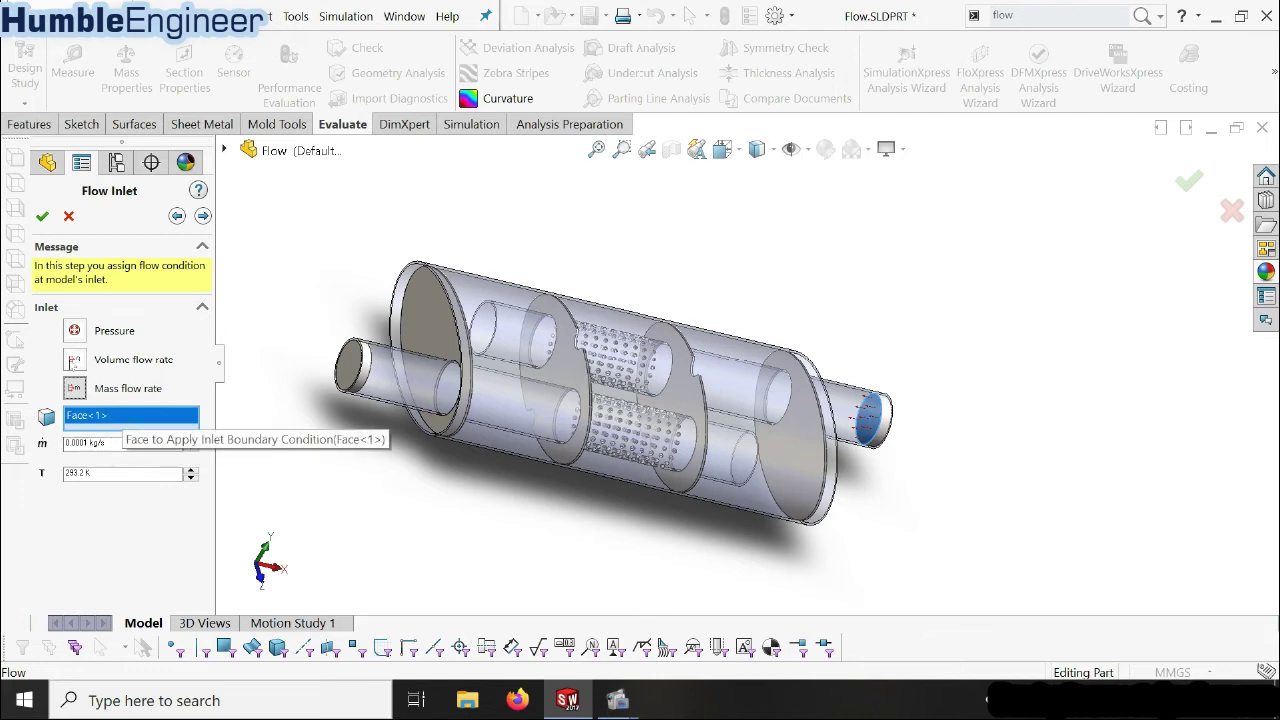
{"action": "left_click", "coordinate": [75, 336]}
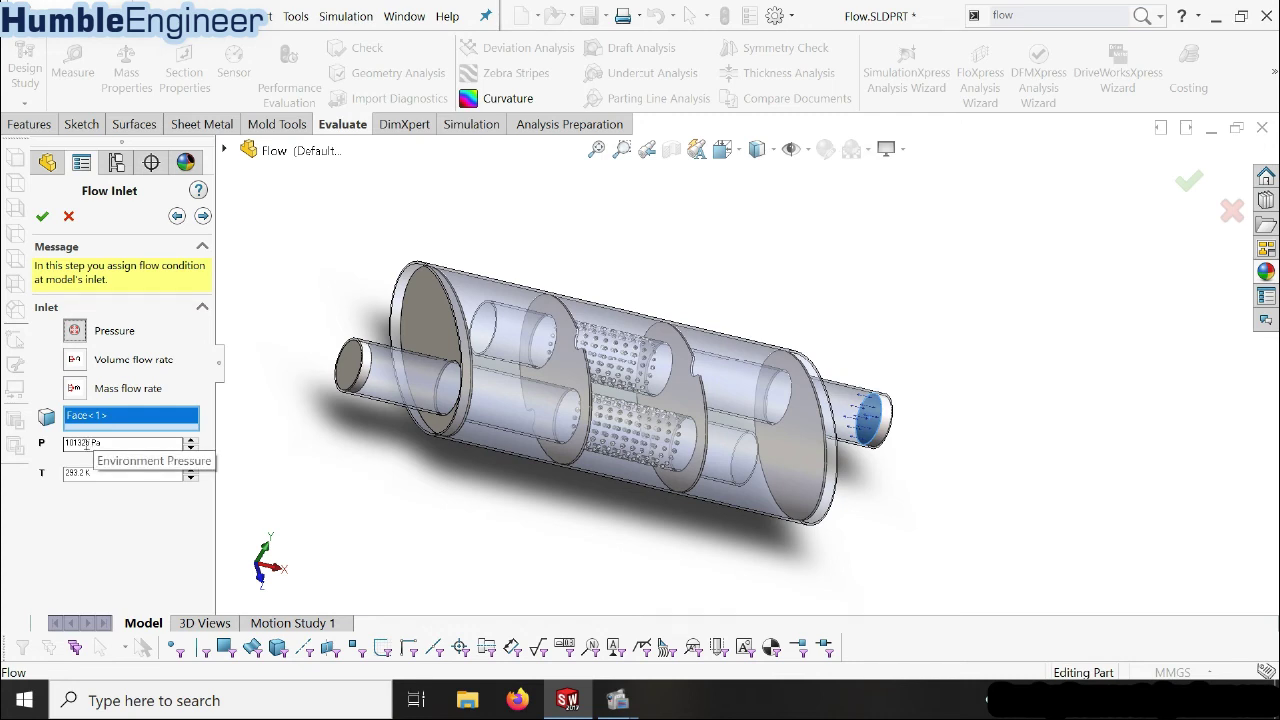
- Set the inlet pressure to 200000 Pa and temperature to 400 K, then advance to the outlet
{"action": "left_click_drag", "start_coordinate": [90, 442], "coordinate": [66, 444]}
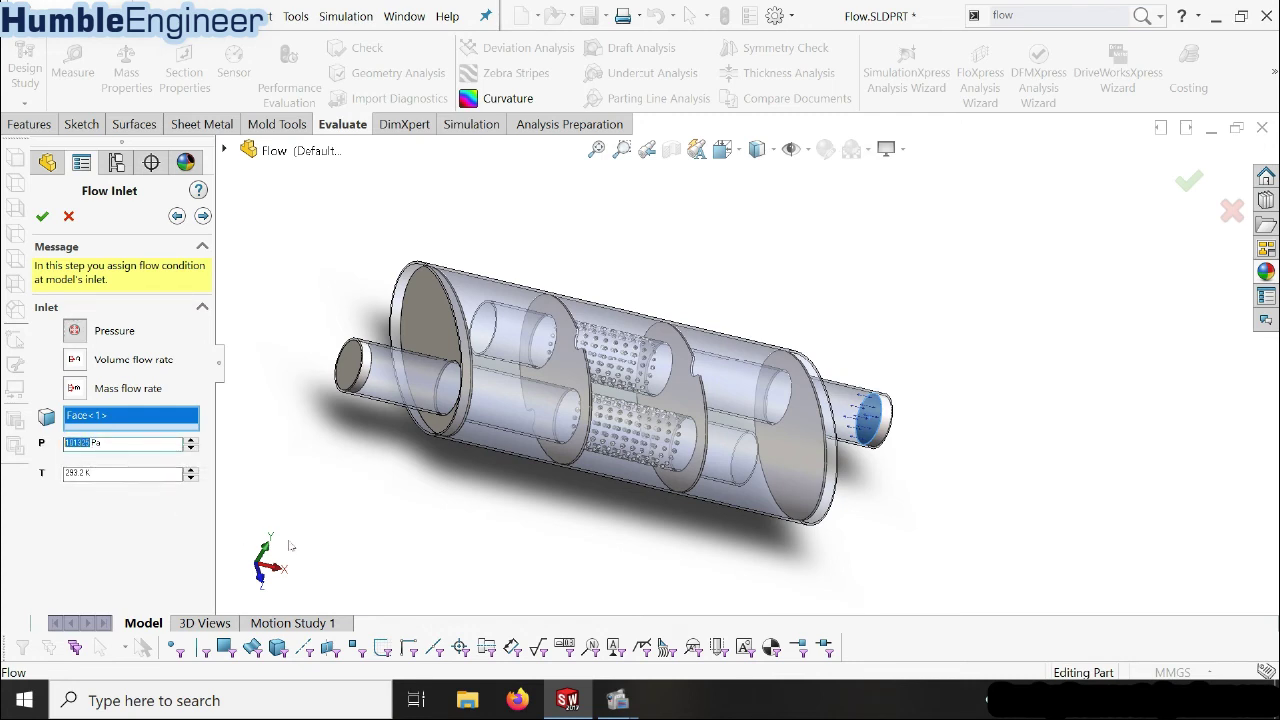
{"action": "type", "text": "3"}
{"action": "left_click", "coordinate": [86, 472]}
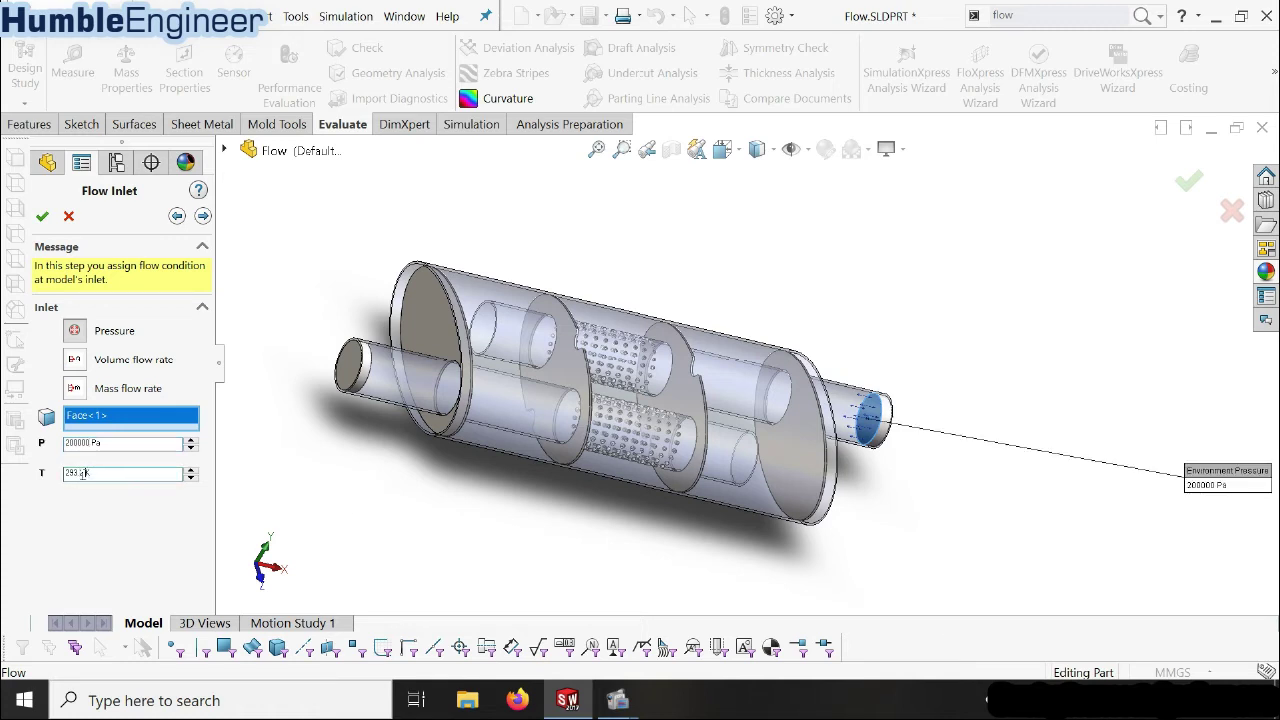
{"action": "double_click", "coordinate": [82, 474]}
{"action": "type", "text": "400"}
{"action": "left_click", "coordinate": [155, 443]}
{"action": "middle_click_drag", "start_coordinate": [912, 432], "coordinate": [960, 440]}
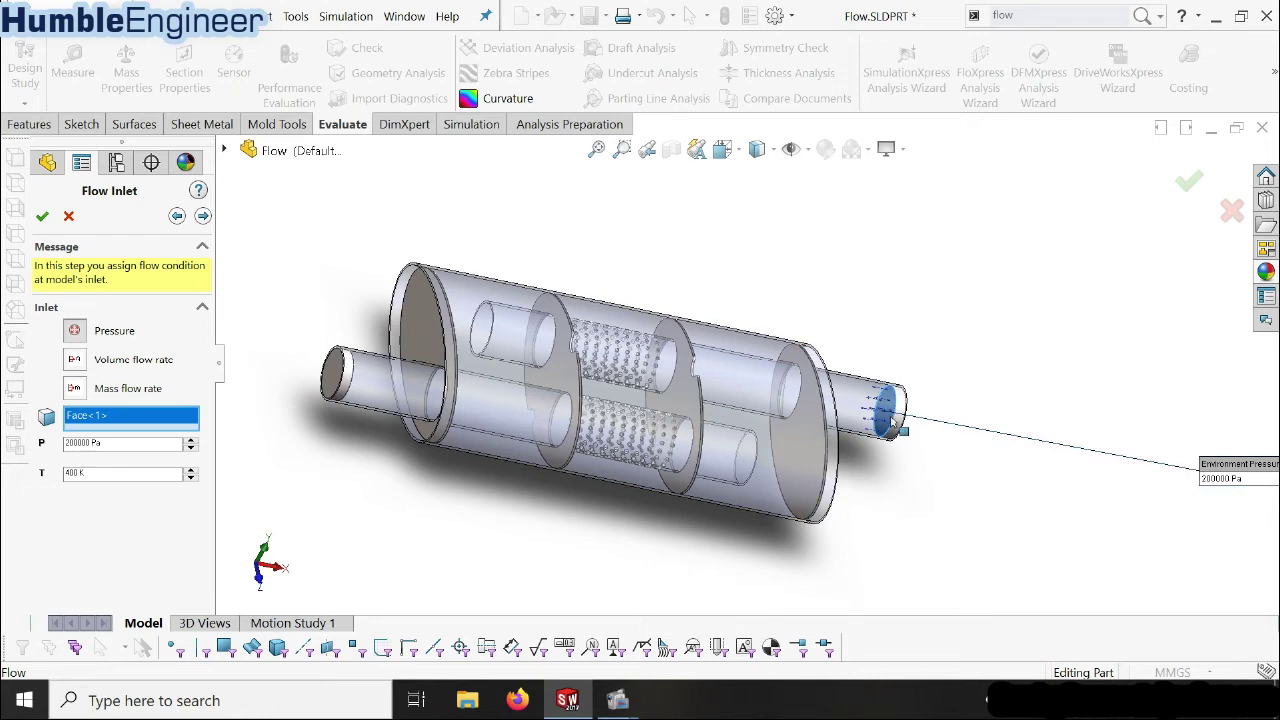
{"action": "left_click", "coordinate": [76, 473]}
{"action": "left_click", "coordinate": [202, 216]}
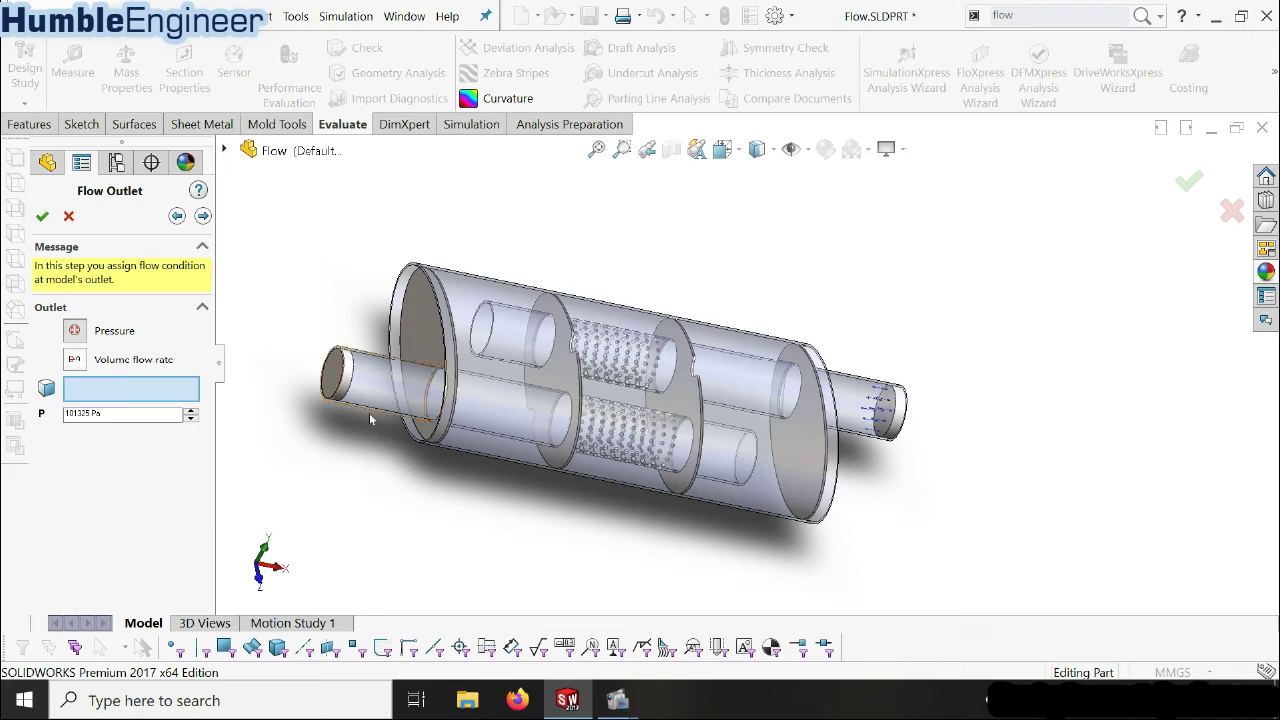
- Select the left-hand pipe-end face as the outlet at 100000 Pa and advance to Solve
{"action": "middle_click_drag", "start_coordinate": [370, 390], "coordinate": [302, 399]}
{"action": "scroll", "coordinate": [312, 395], "scroll_direction": "down", "scroll_amount": 2}
{"action": "scroll", "coordinate": [660, 375], "scroll_direction": "down", "scroll_amount": 3}
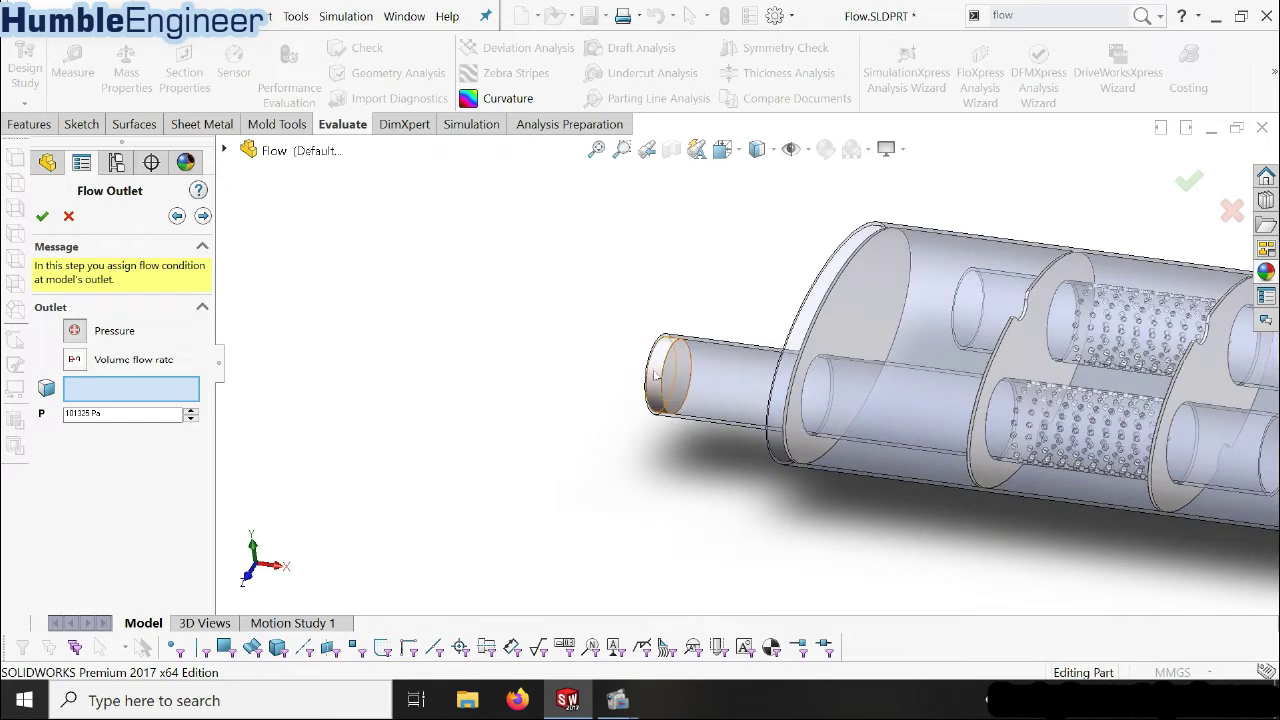
{"action": "scroll", "coordinate": [710, 360], "scroll_direction": "down", "scroll_amount": 2}
{"action": "left_click", "coordinate": [707, 364]}
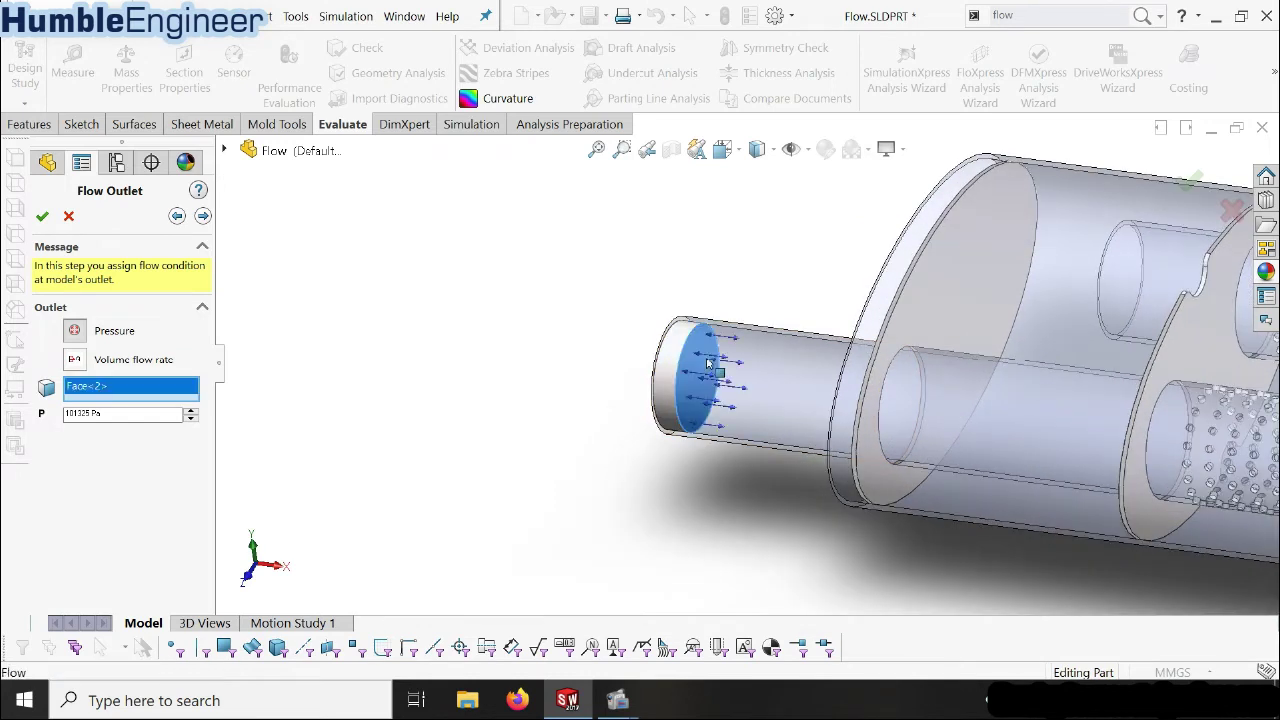
{"action": "double_click", "coordinate": [90, 417]}
{"action": "type", "text": "1"}
{"action": "left_click", "coordinate": [202, 216]}
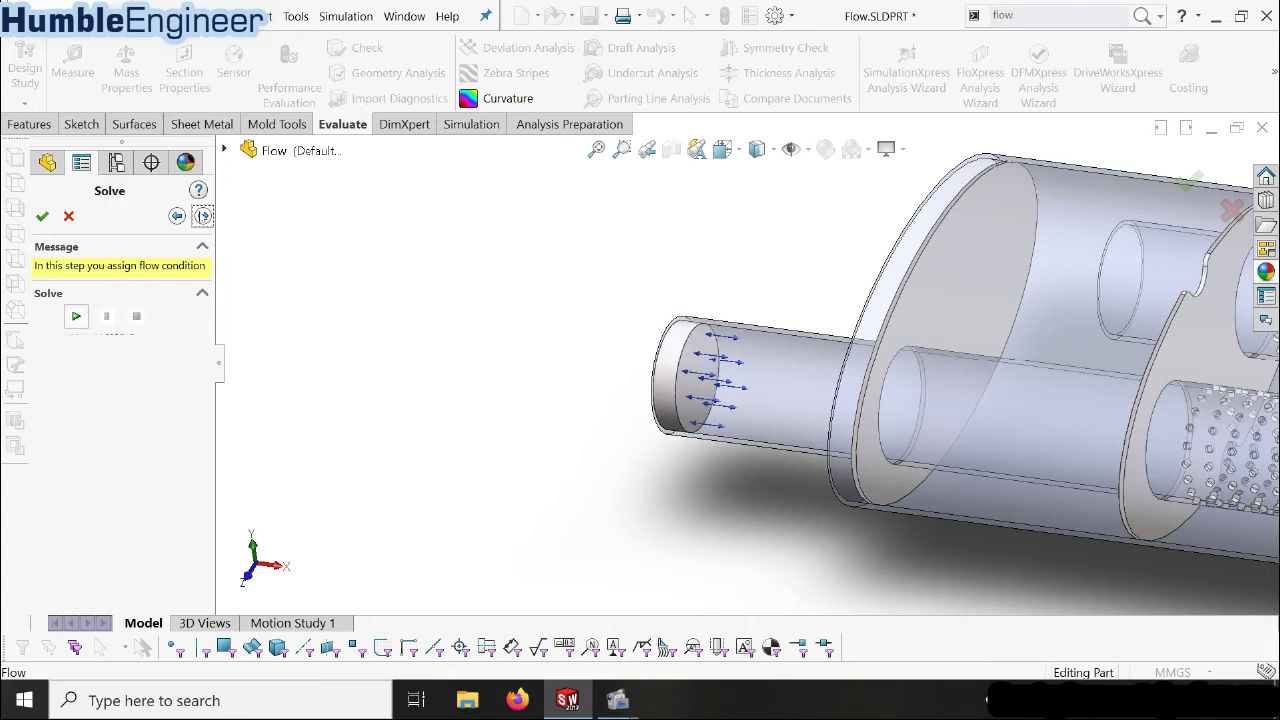
- Orbit the muffler to an isometric-like view and run the FloXpress solve
{"action": "scroll", "coordinate": [815, 350], "scroll_direction": "up", "scroll_amount": 2}
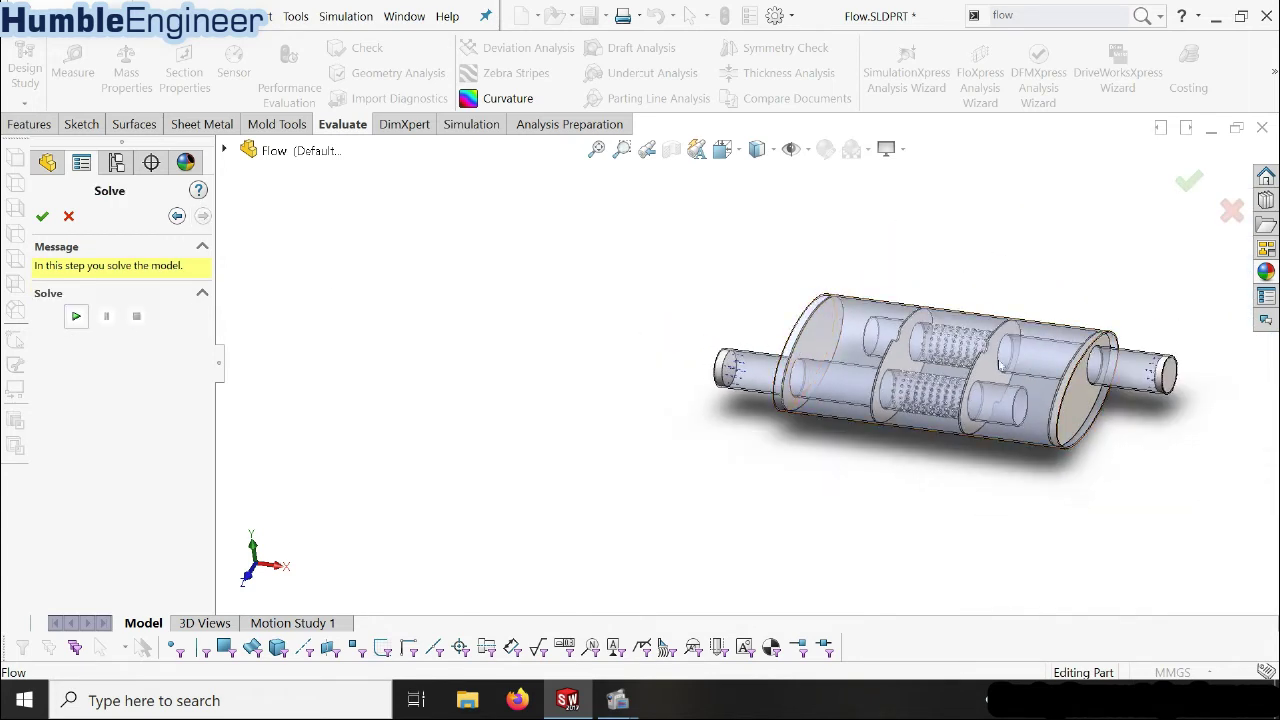
{"action": "middle_click_drag", "start_coordinate": [815, 350], "coordinate": [1116, 316]}
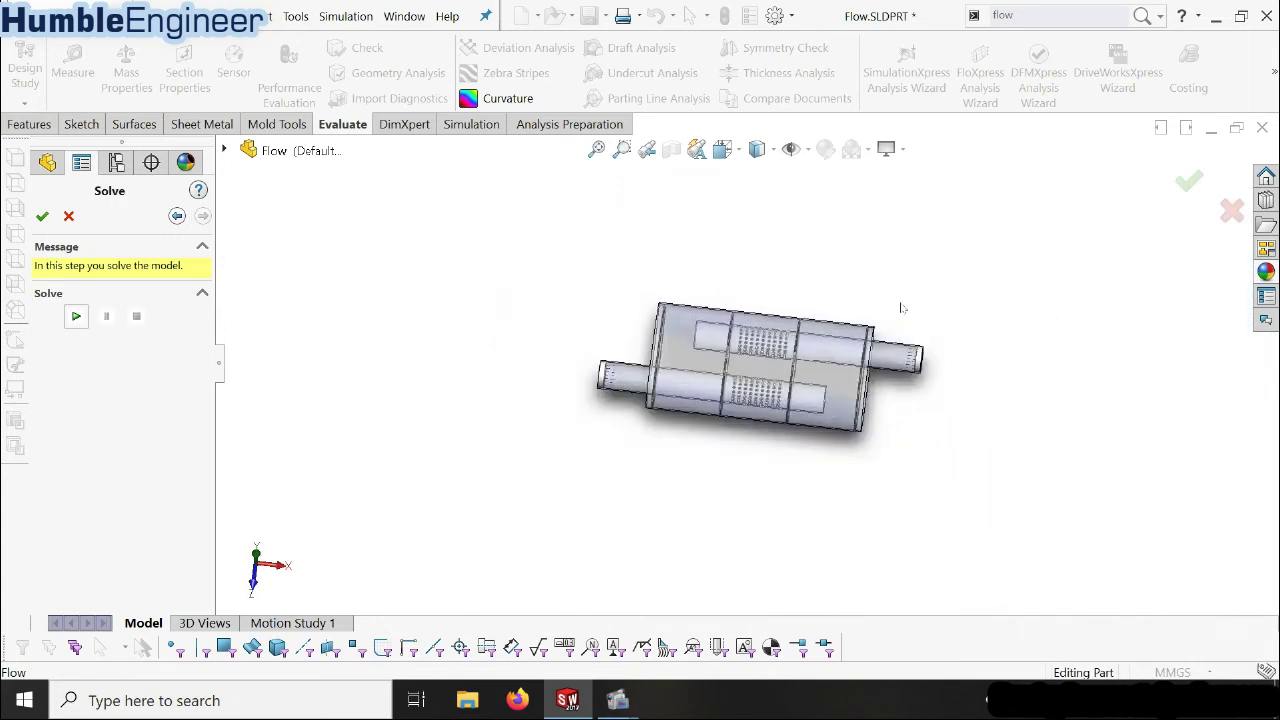
{"action": "scroll", "coordinate": [903, 309], "scroll_direction": "down", "scroll_amount": 2}
{"action": "mouse_move", "coordinate": [862, 333]}
{"action": "middle_mouse_down"}
{"action": "mouse_move", "coordinate": [698, 400]}
{"action": "mouse_move", "coordinate": [640, 460]}
{"action": "middle_mouse_up"}
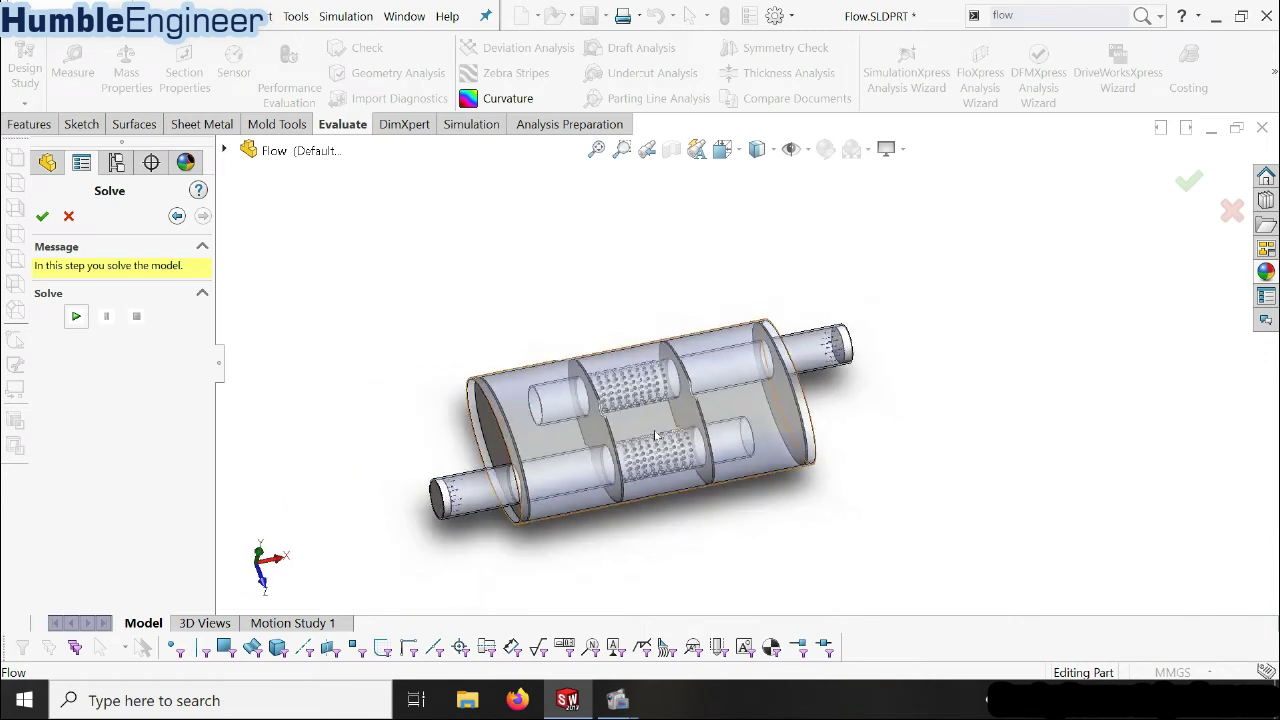
{"action": "scroll", "coordinate": [430, 510], "scroll_direction": "down", "scroll_amount": 1}
{"action": "scroll", "coordinate": [430, 510], "scroll_direction": "down", "scroll_amount": 1}
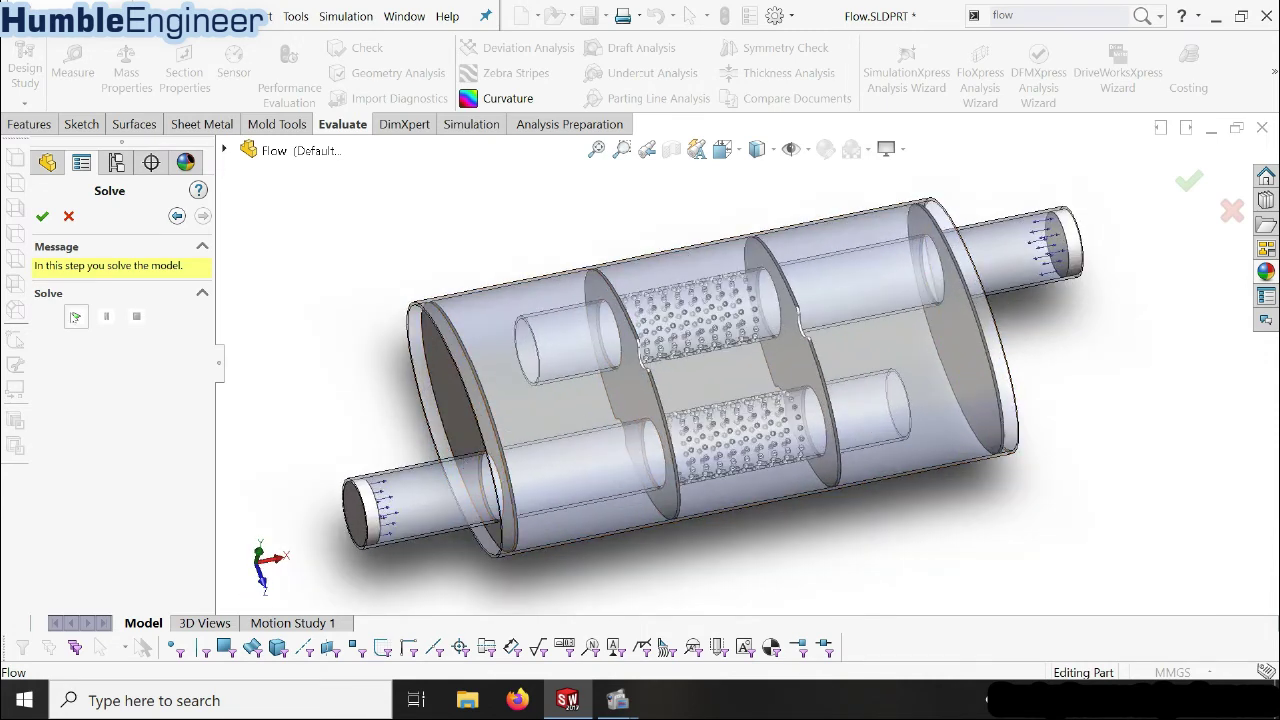
{"action": "left_click", "coordinate": [75, 317]}
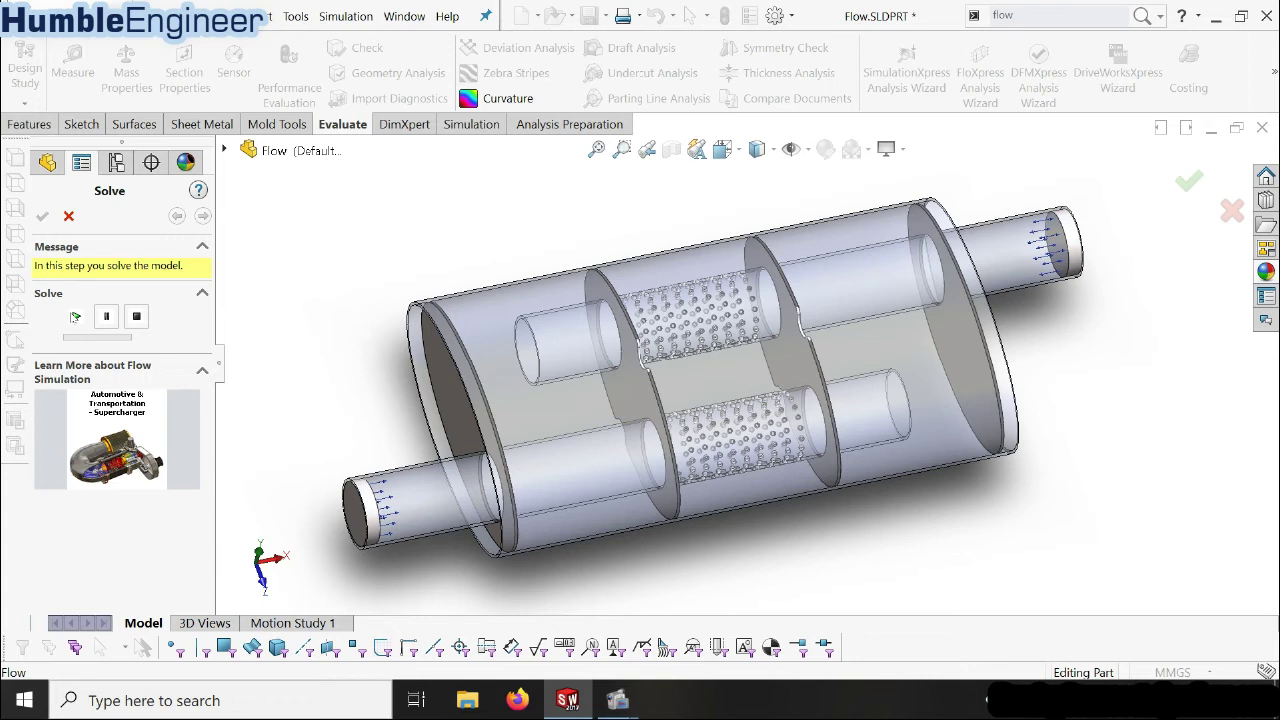
{"action": "left_click", "coordinate": [75, 317]}
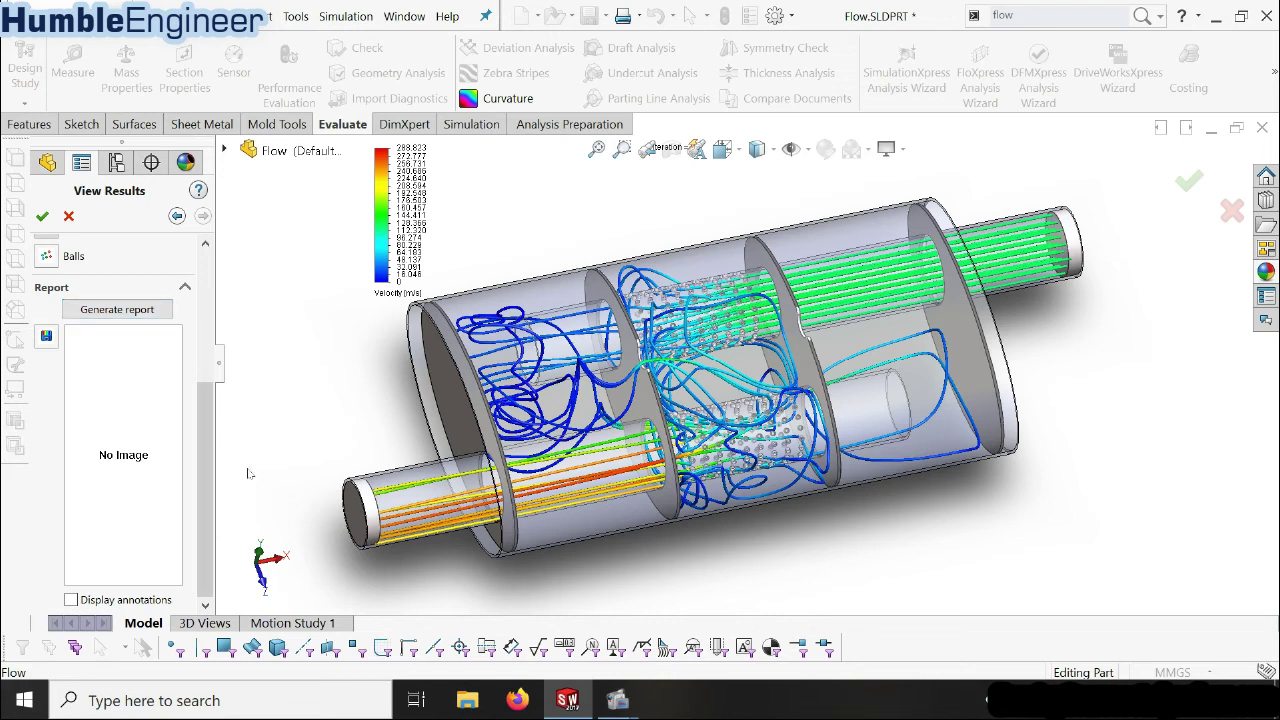
- Reduce the velocity plot to 8 trajectories and replay their flow animation
{"action": "left_click_drag", "start_coordinate": [208, 421], "coordinate": [199, 297]}
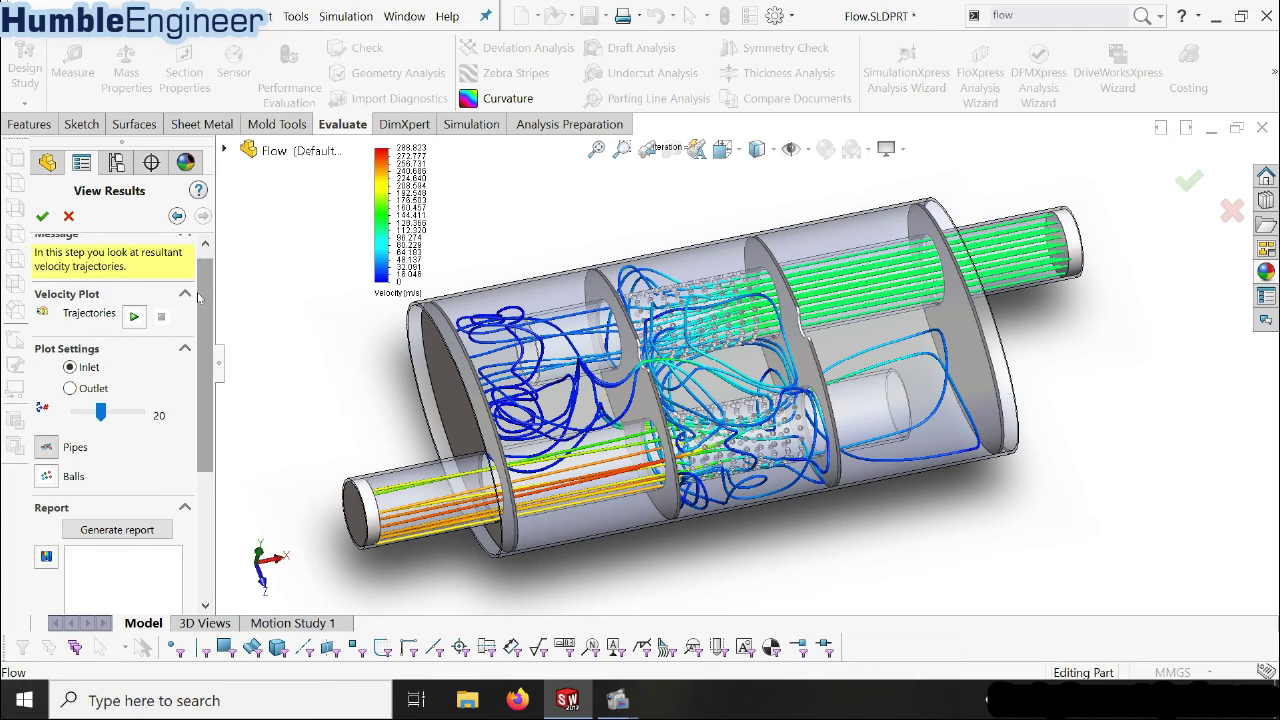
{"action": "left_click_drag", "start_coordinate": [211, 316], "coordinate": [212, 318]}
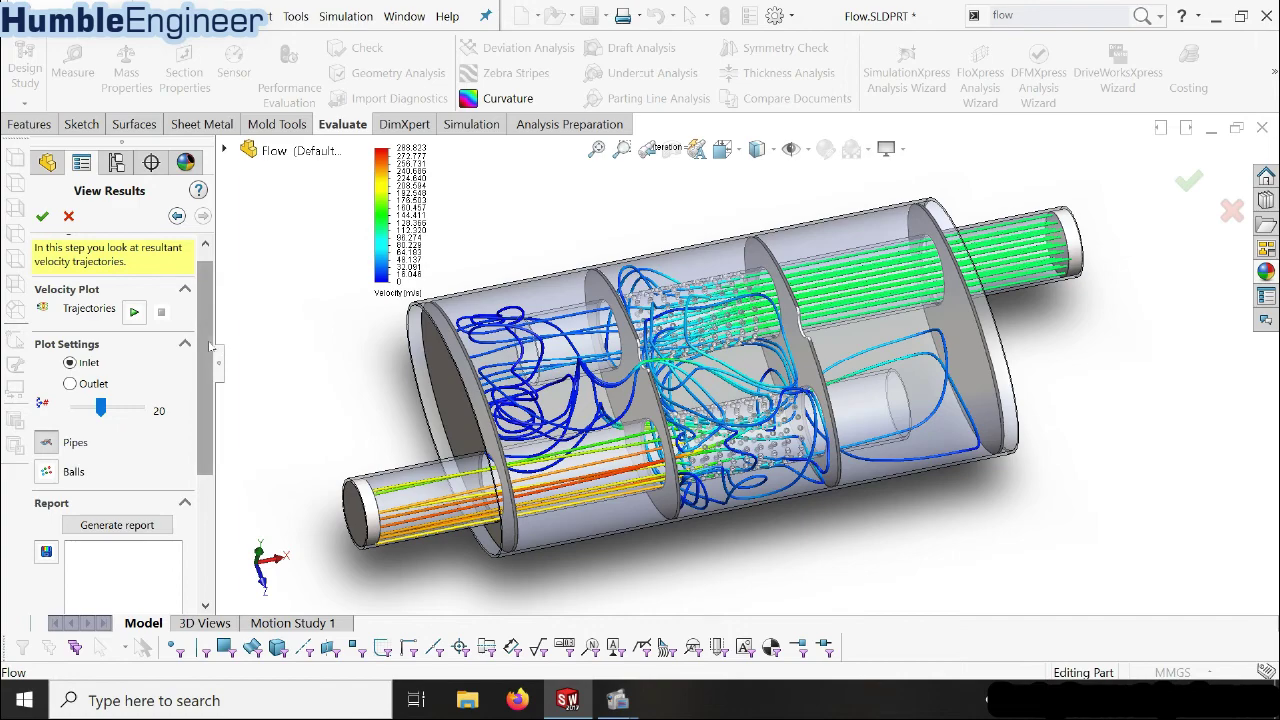
{"action": "scroll", "coordinate": [120, 357], "scroll_direction": "down", "scroll_amount": 1}
{"action": "scroll", "coordinate": [120, 357], "scroll_direction": "up", "scroll_amount": 2}
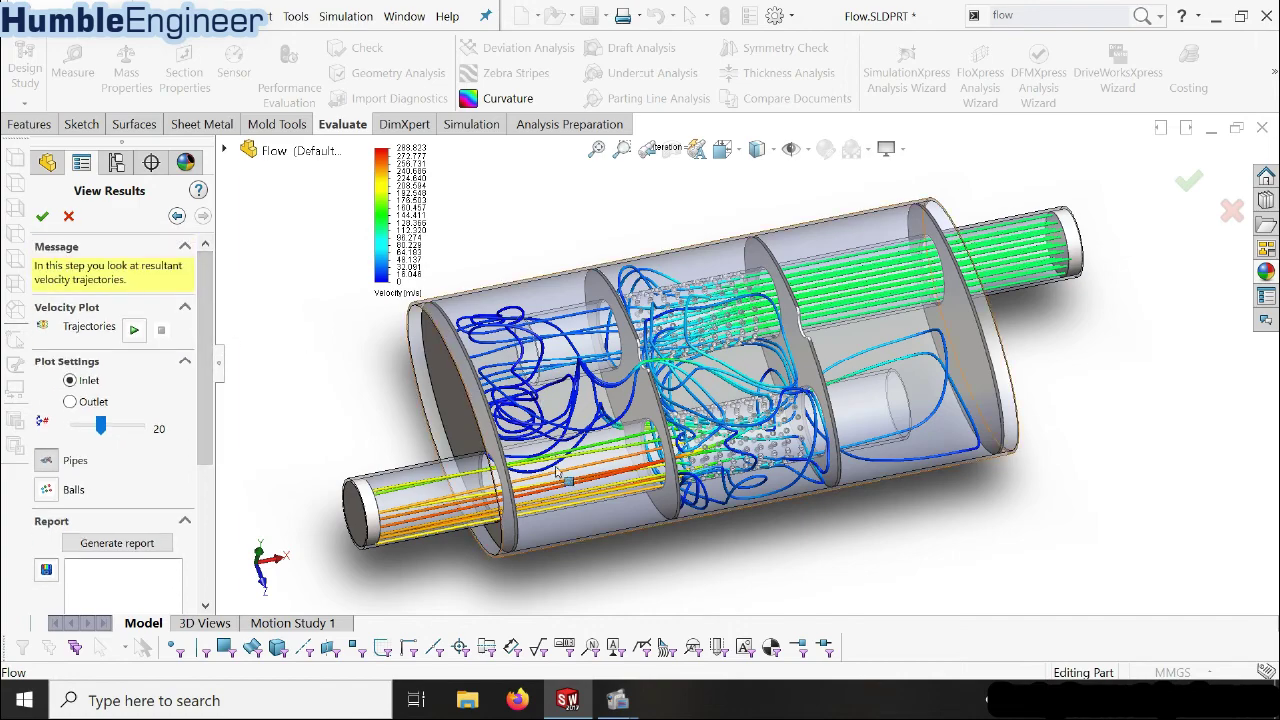
{"action": "mouse_move", "coordinate": [560, 505]}
{"action": "middle_mouse_down"}
{"action": "mouse_move", "coordinate": [600, 480]}
{"action": "mouse_move", "coordinate": [452, 415]}
{"action": "middle_mouse_up"}
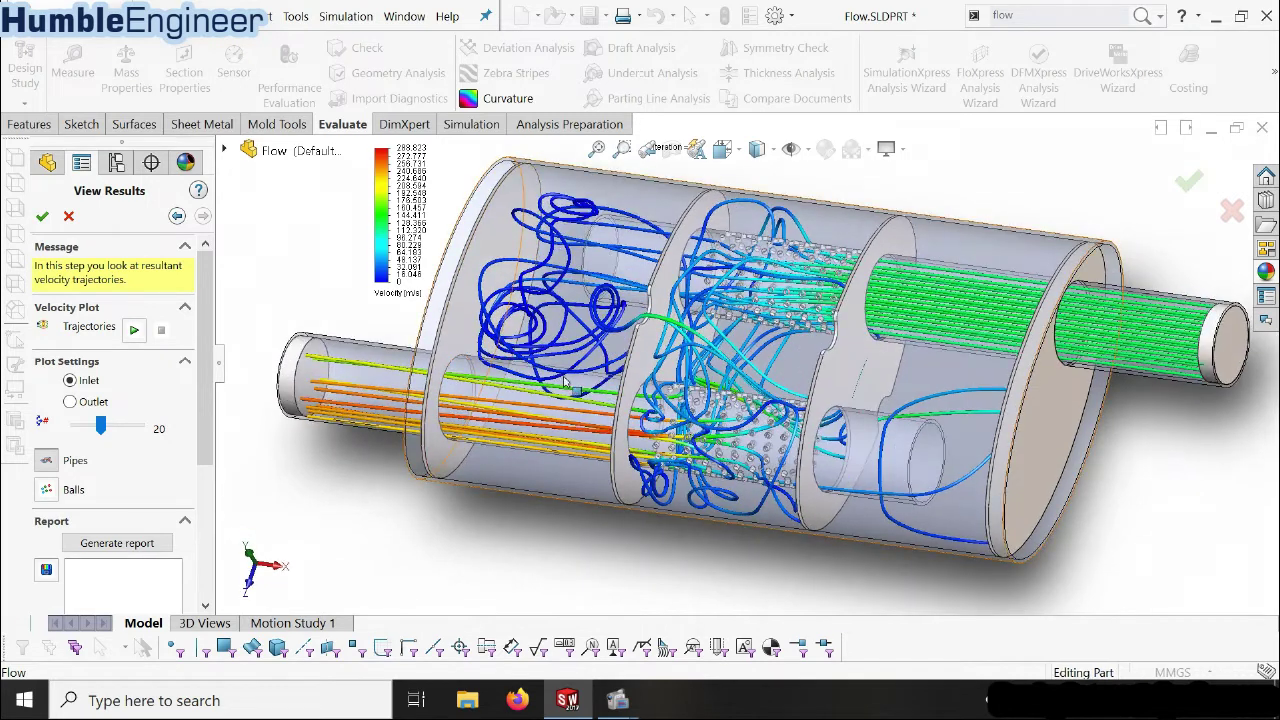
{"action": "scroll", "coordinate": [735, 362], "scroll_direction": "up", "scroll_amount": 2}
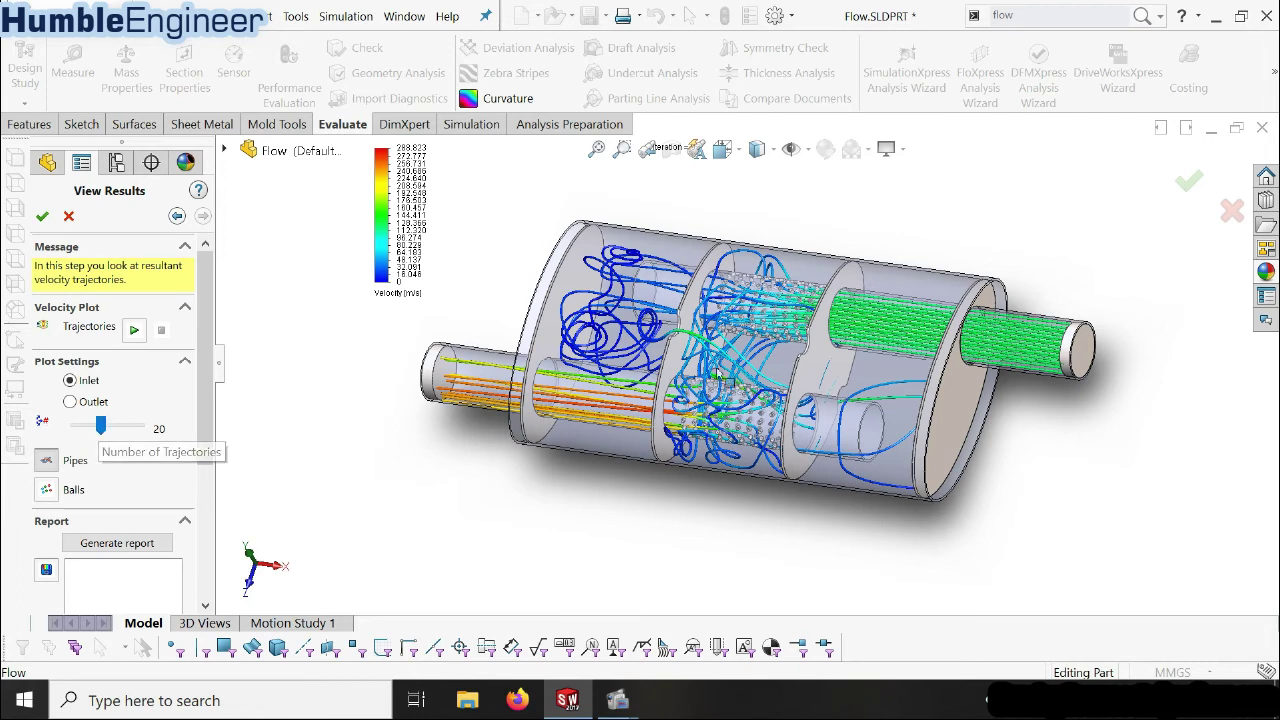
{"action": "scroll", "coordinate": [955, 338], "scroll_direction": "down", "scroll_amount": 3}
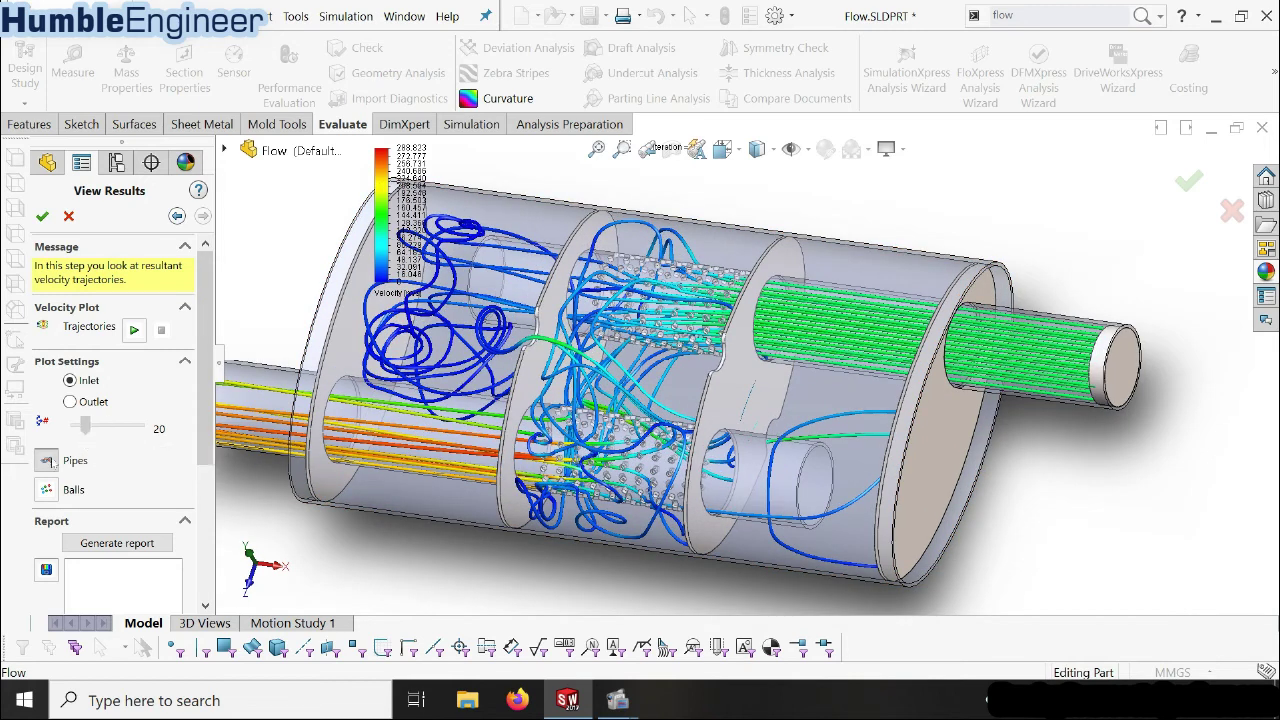
{"action": "left_click_drag", "start_coordinate": [86, 425], "coordinate": [115, 430]}
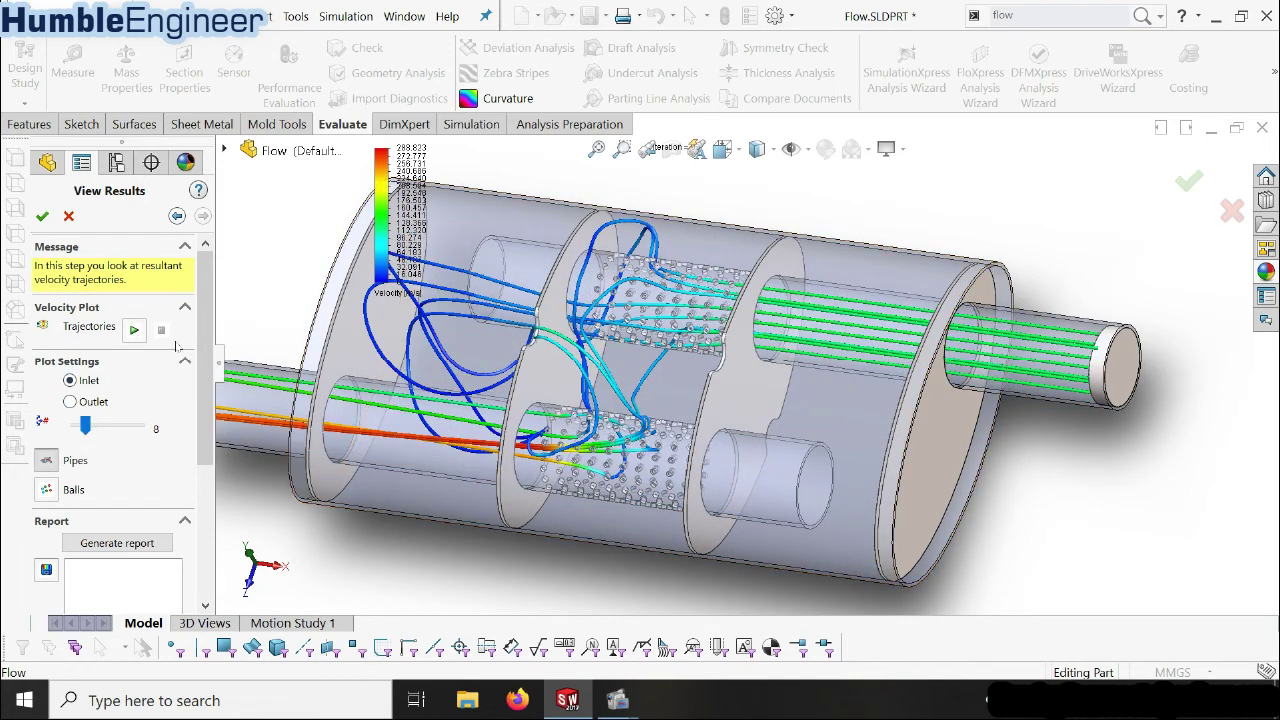
{"action": "left_click", "coordinate": [134, 330]}
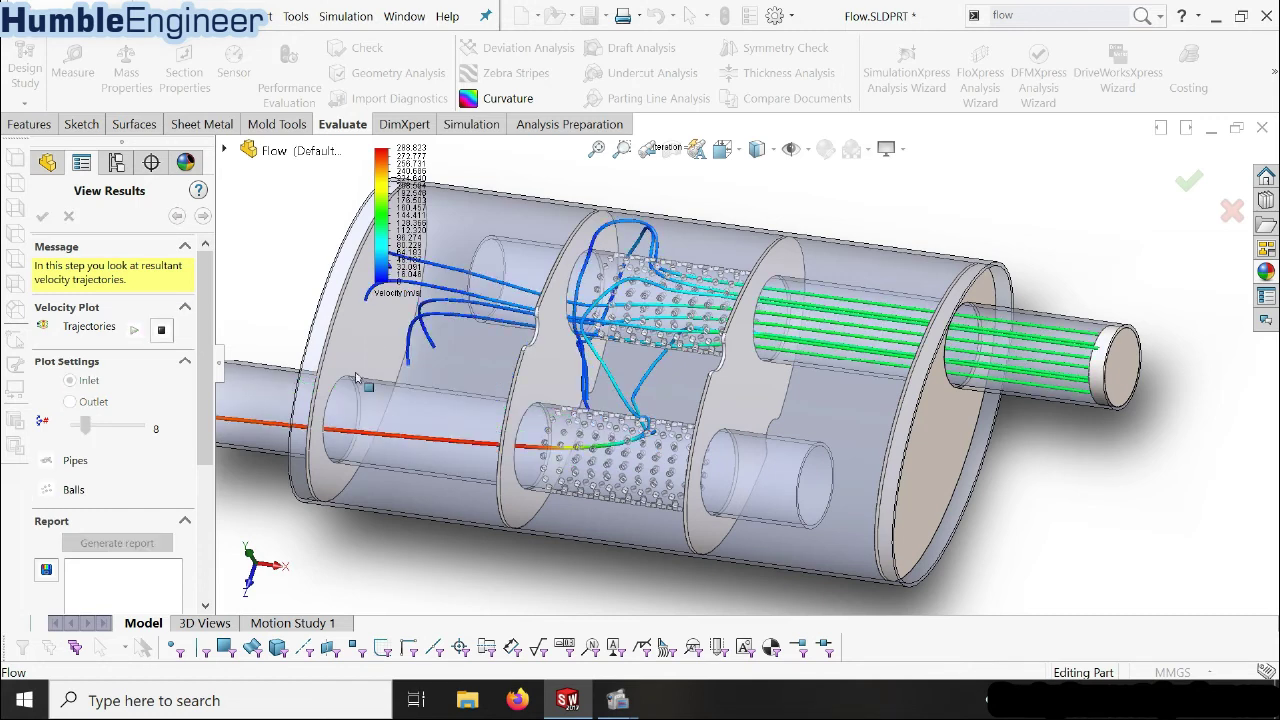
- Fit the muffler in view and stop the animation to show all eight full trajectory pipes
{"action": "key", "text": "f"}
{"action": "scroll", "coordinate": [413, 358], "scroll_direction": "down", "scroll_amount": 2}
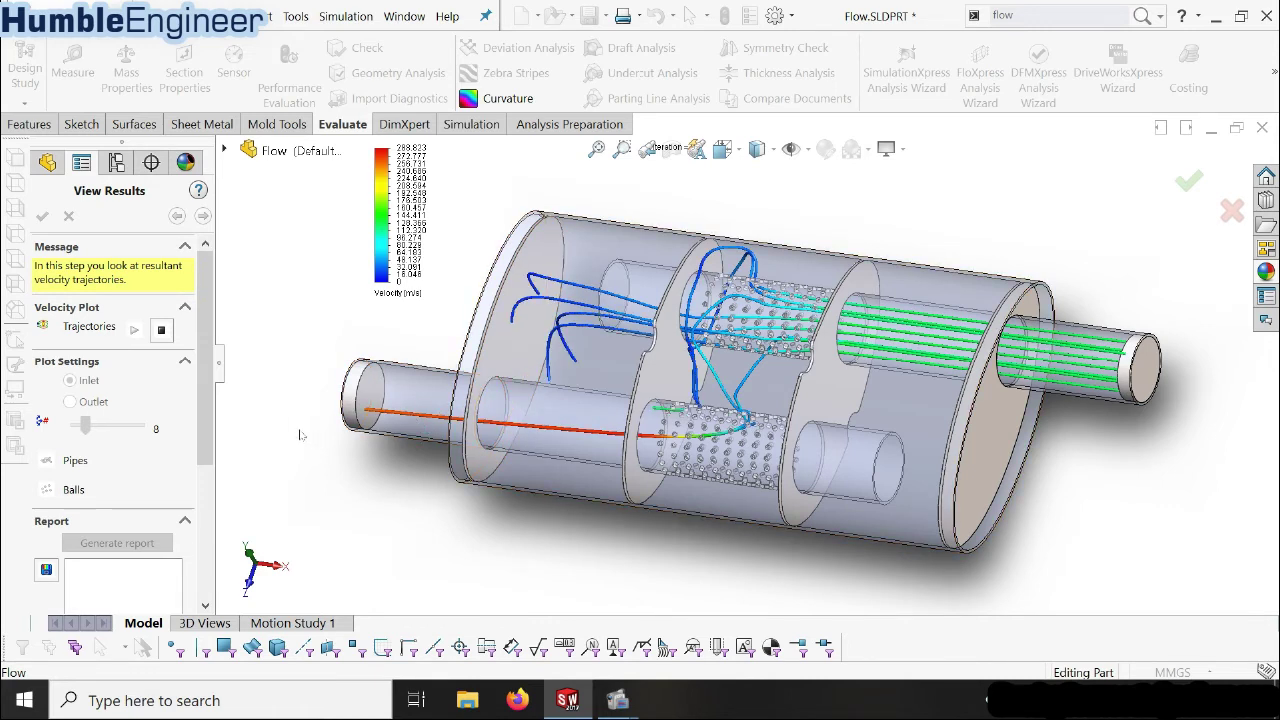
{"action": "left_click", "coordinate": [161, 331]}
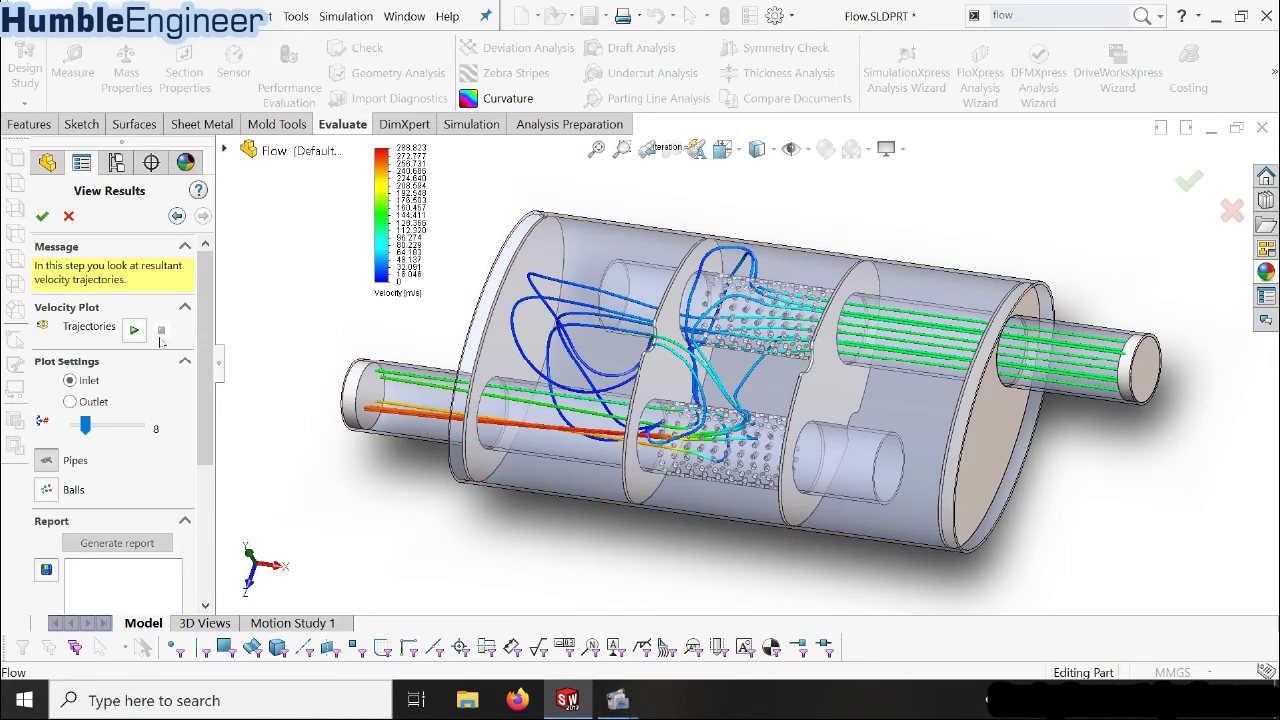
- Switch trajectories to Balls, play and stop the animation, and raise the count to 50
{"action": "left_click", "coordinate": [46, 490]}
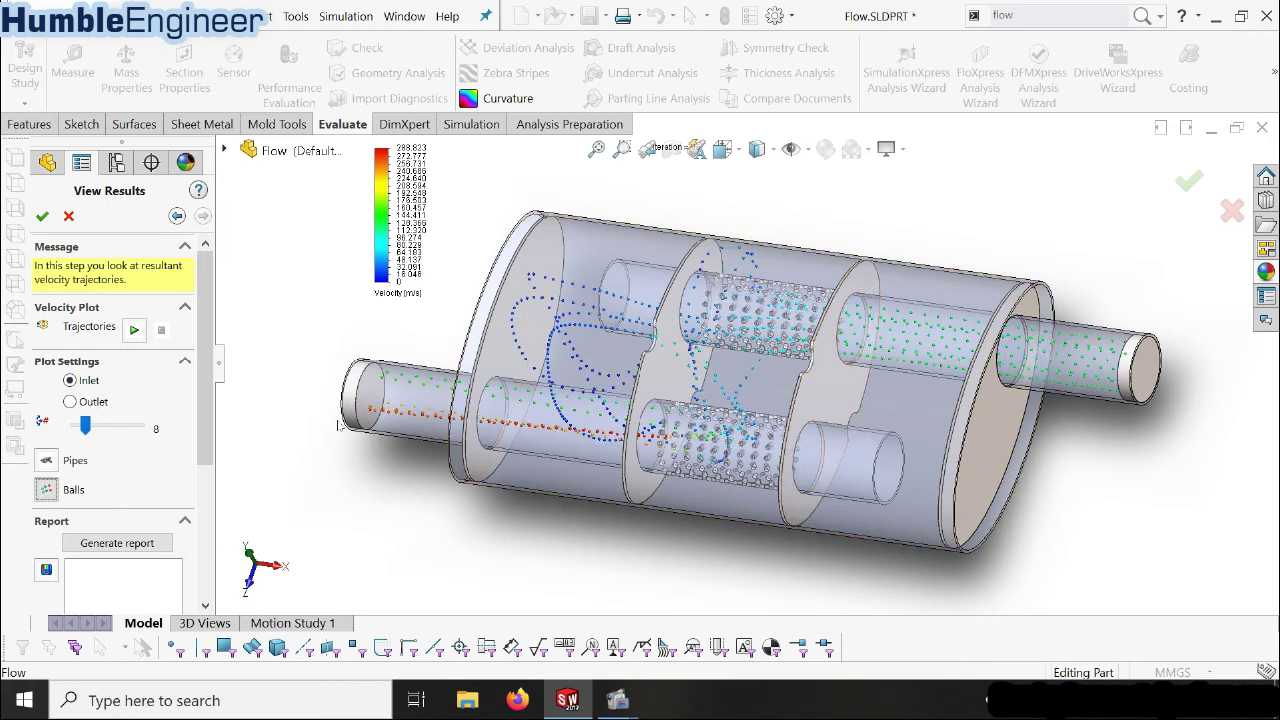
{"action": "left_click", "coordinate": [134, 329]}
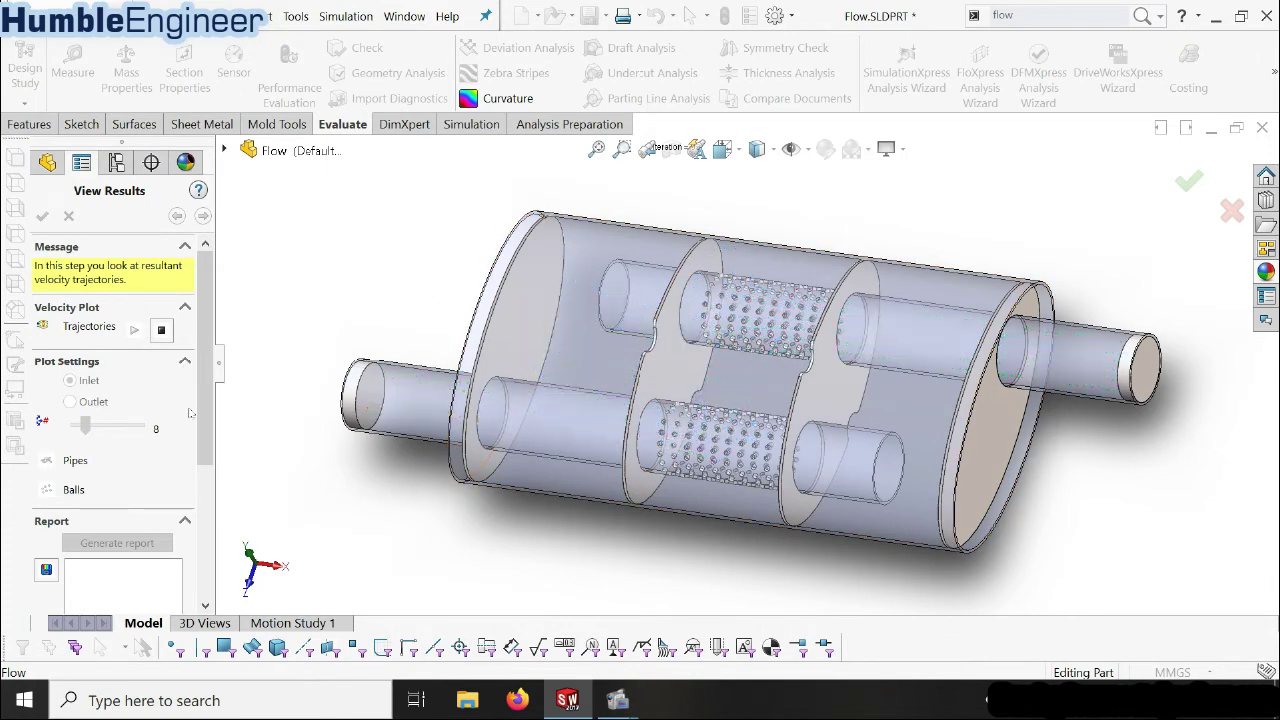
{"action": "left_click", "coordinate": [159, 336]}
{"action": "left_click_drag", "start_coordinate": [88, 430], "coordinate": [143, 447]}
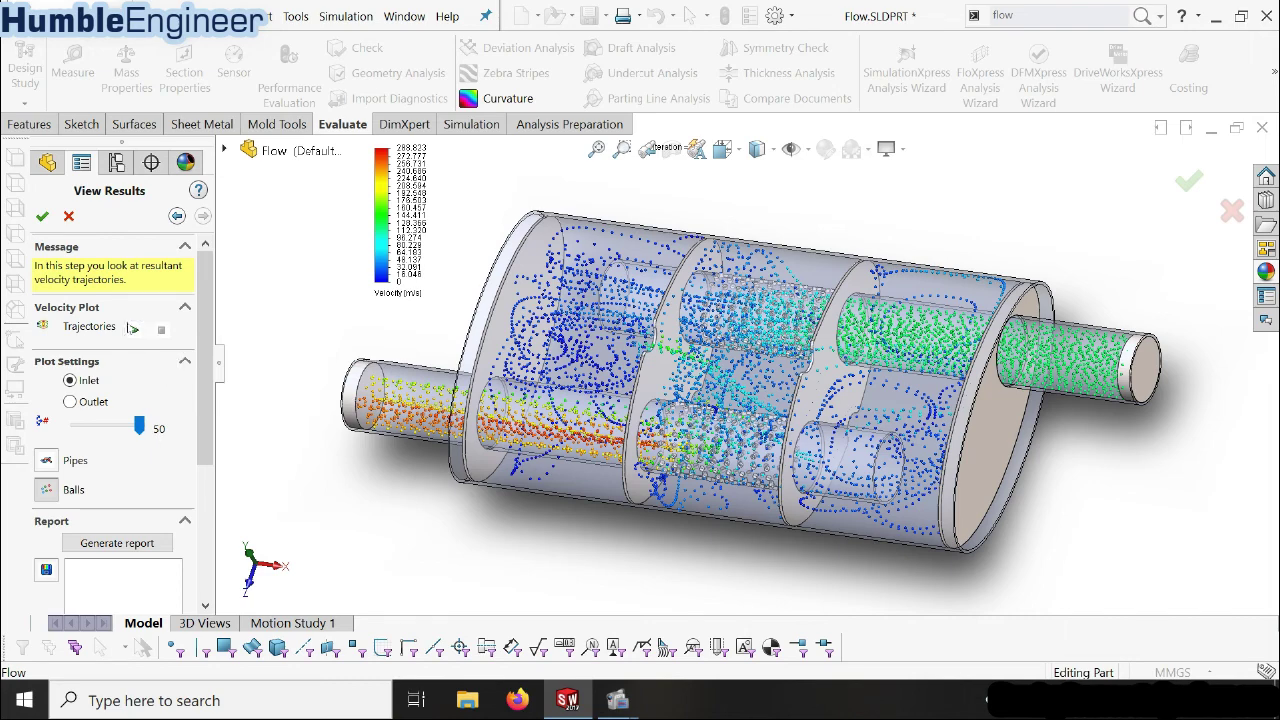
- Animate the 50 ball trajectories and zoom in and out on the muffler
{"action": "left_click", "coordinate": [132, 328]}
{"action": "scroll", "coordinate": [845, 408], "scroll_direction": "down", "scroll_amount": 2}
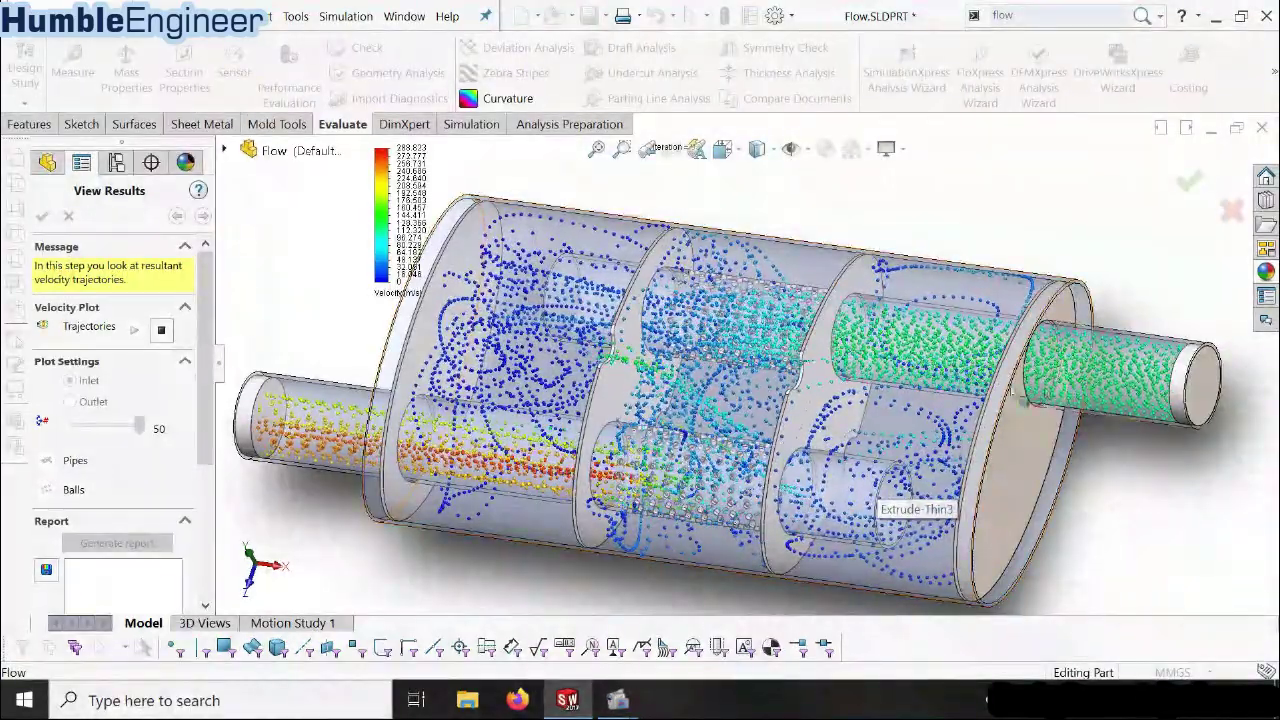
{"action": "scroll", "coordinate": [800, 460], "scroll_direction": "down", "scroll_amount": 1}
{"action": "scroll", "coordinate": [795, 460], "scroll_direction": "down", "scroll_amount": 2}
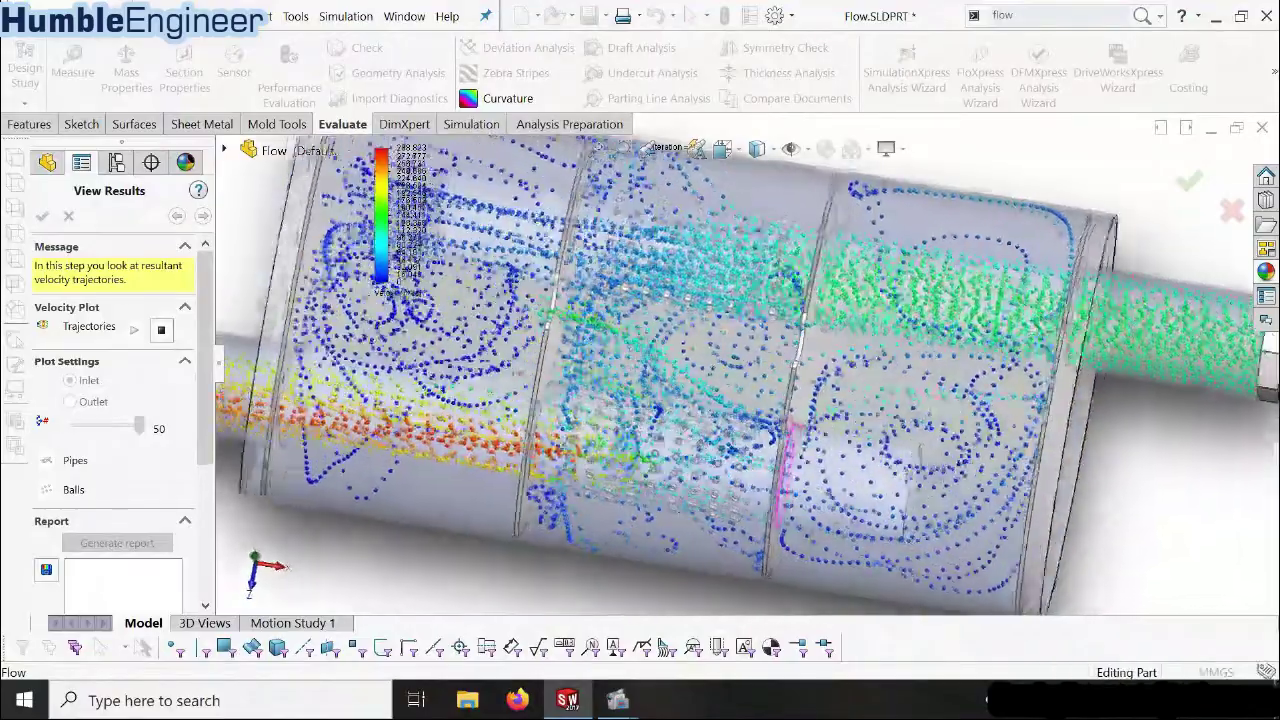
{"action": "scroll", "coordinate": [963, 330], "scroll_direction": "up", "scroll_amount": 2}
{"action": "scroll", "coordinate": [963, 330], "scroll_direction": "up", "scroll_amount": 2}
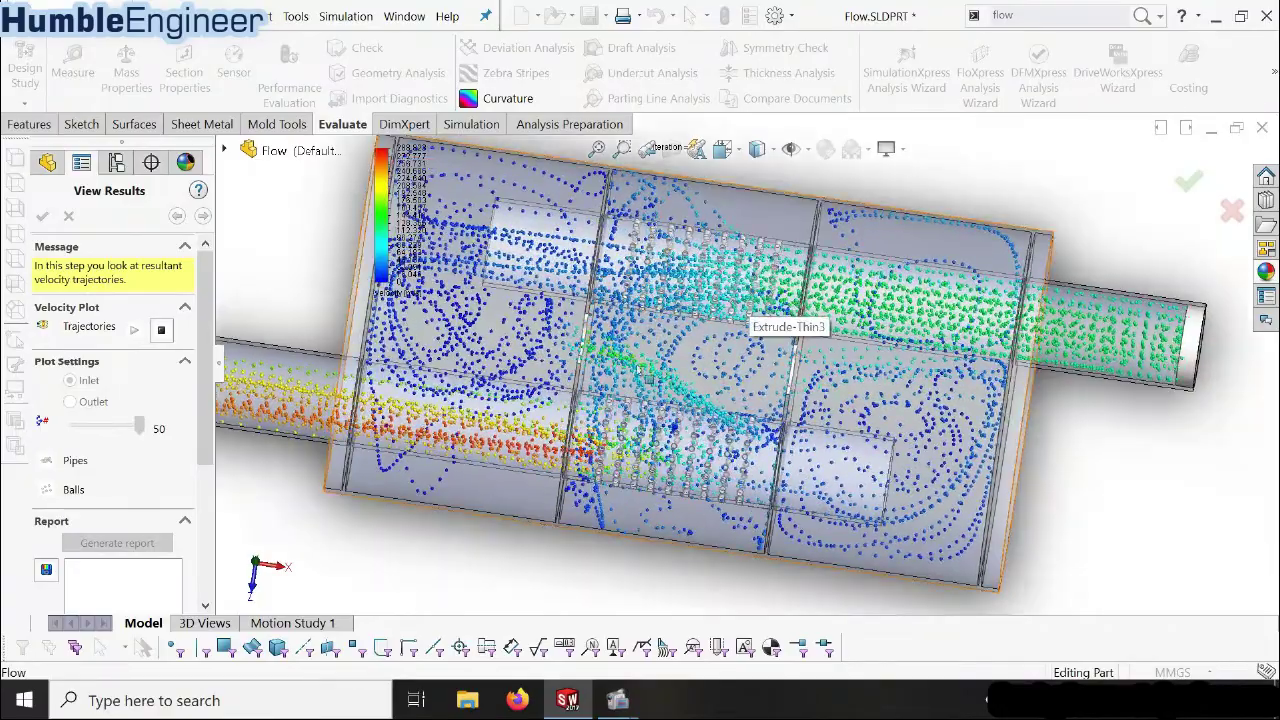
- Orbit the muffler through isometric, front and side angles to inspect the chamber flow
{"action": "key", "text": "ctrl+7"}
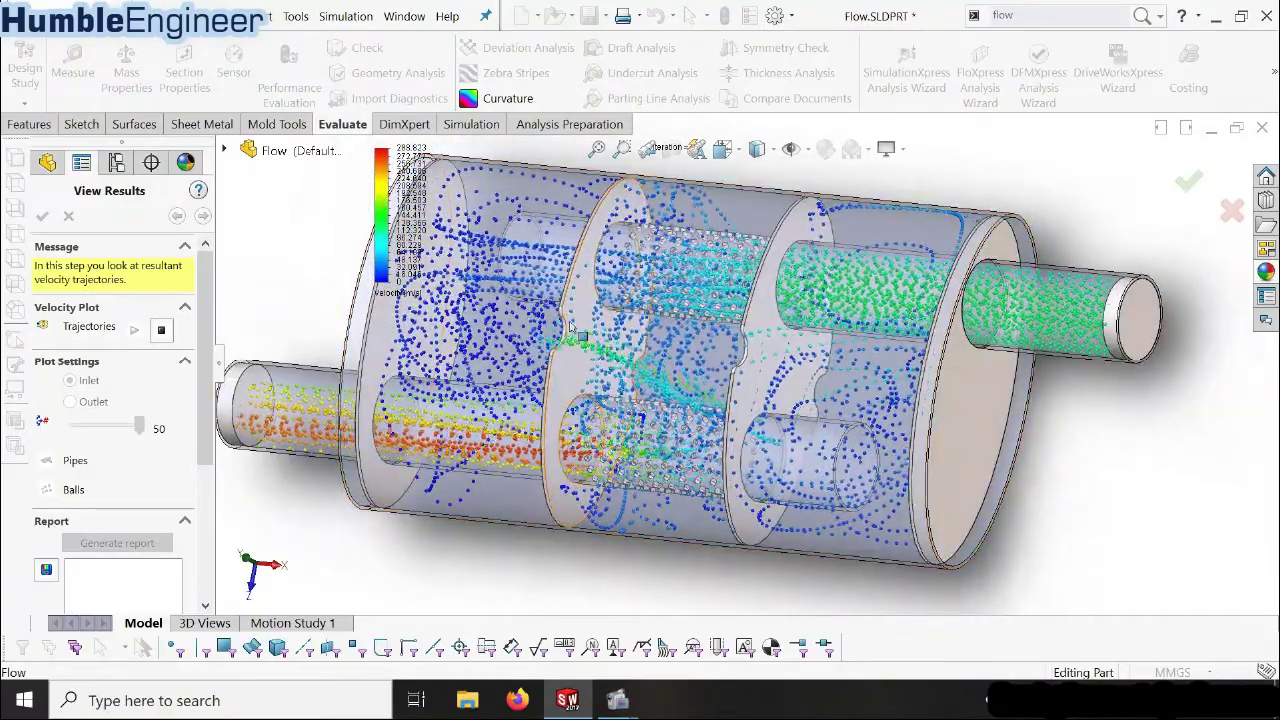
{"action": "middle_click_drag", "start_coordinate": [637, 334], "coordinate": [729, 270]}
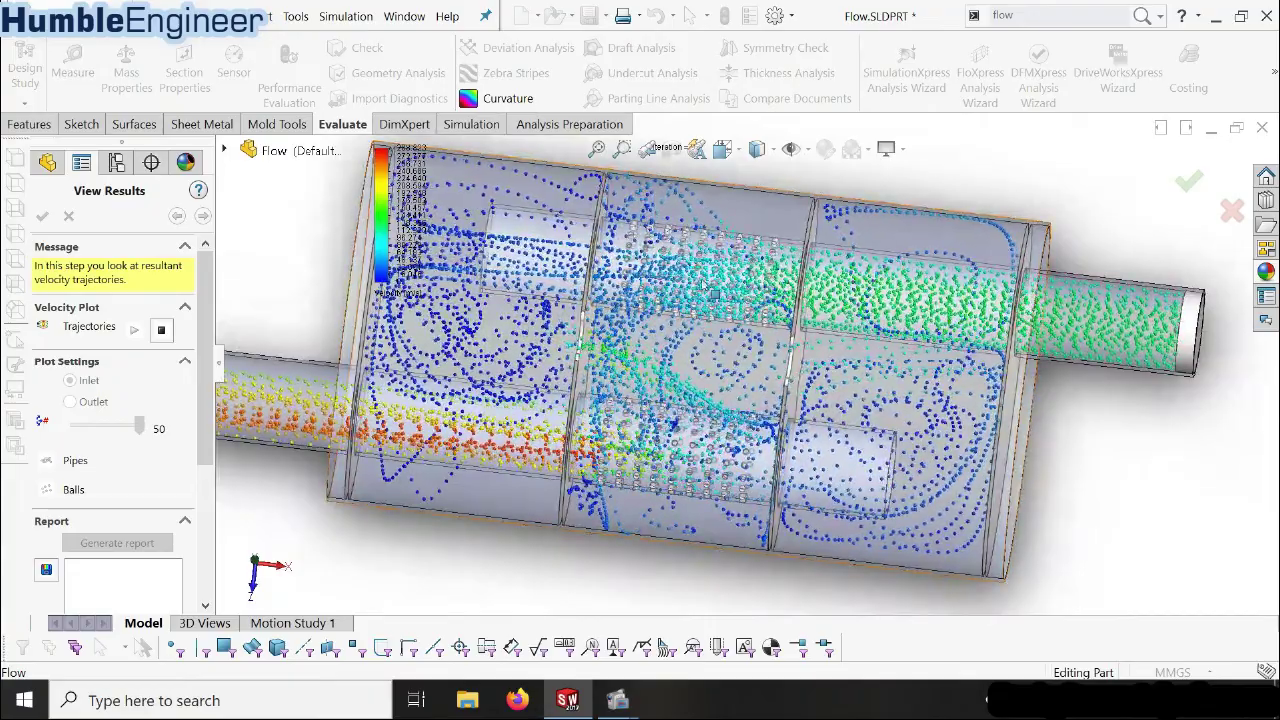
{"action": "mouse_move", "coordinate": [705, 342]}
{"action": "middle_mouse_down"}
{"action": "mouse_move", "coordinate": [948, 410]}
{"action": "mouse_move", "coordinate": [767, 468]}
{"action": "middle_mouse_up"}
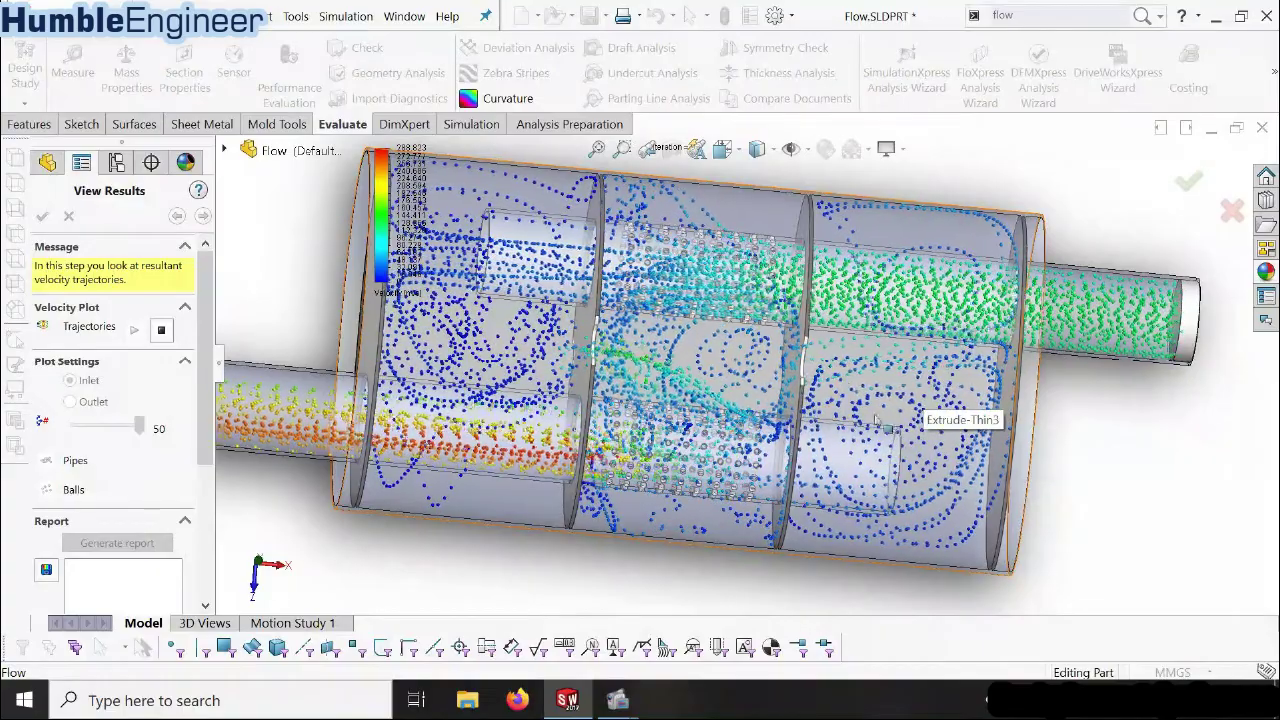
{"action": "key", "text": "f"}
{"action": "scroll", "coordinate": [700, 403], "scroll_direction": "down", "scroll_amount": 3}
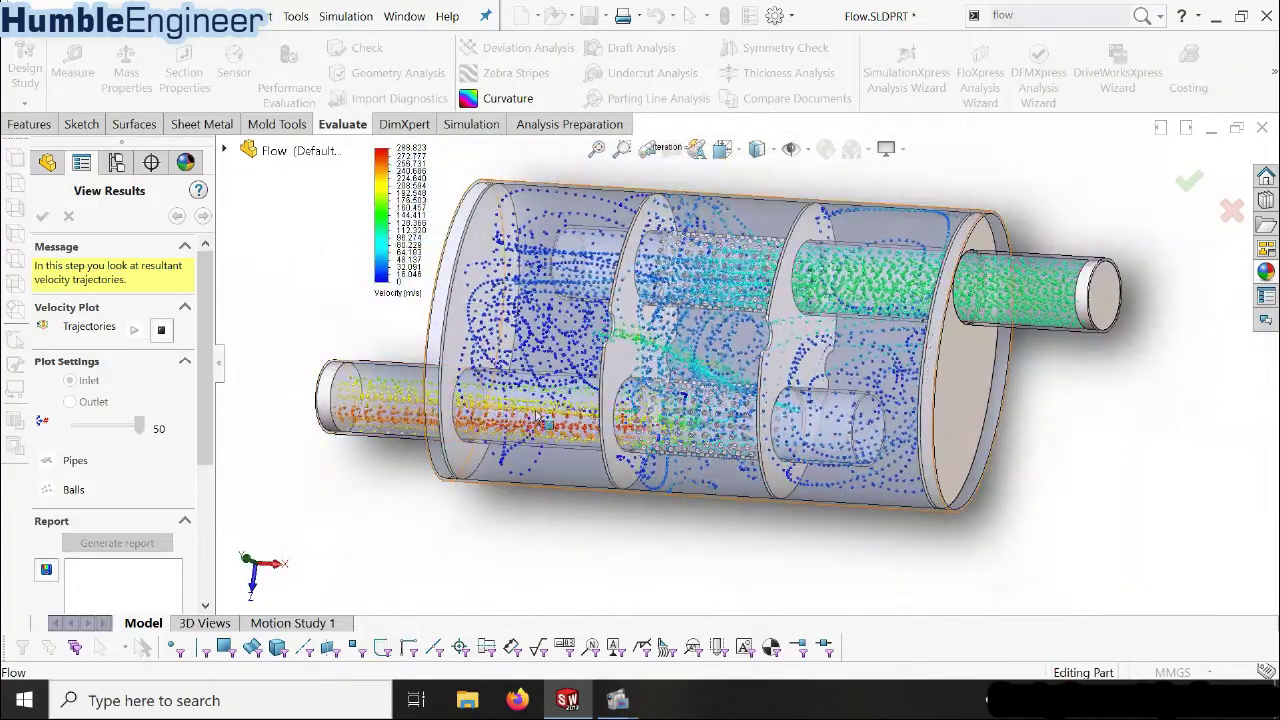
{"action": "middle_click_drag", "start_coordinate": [580, 408], "coordinate": [553, 290]}
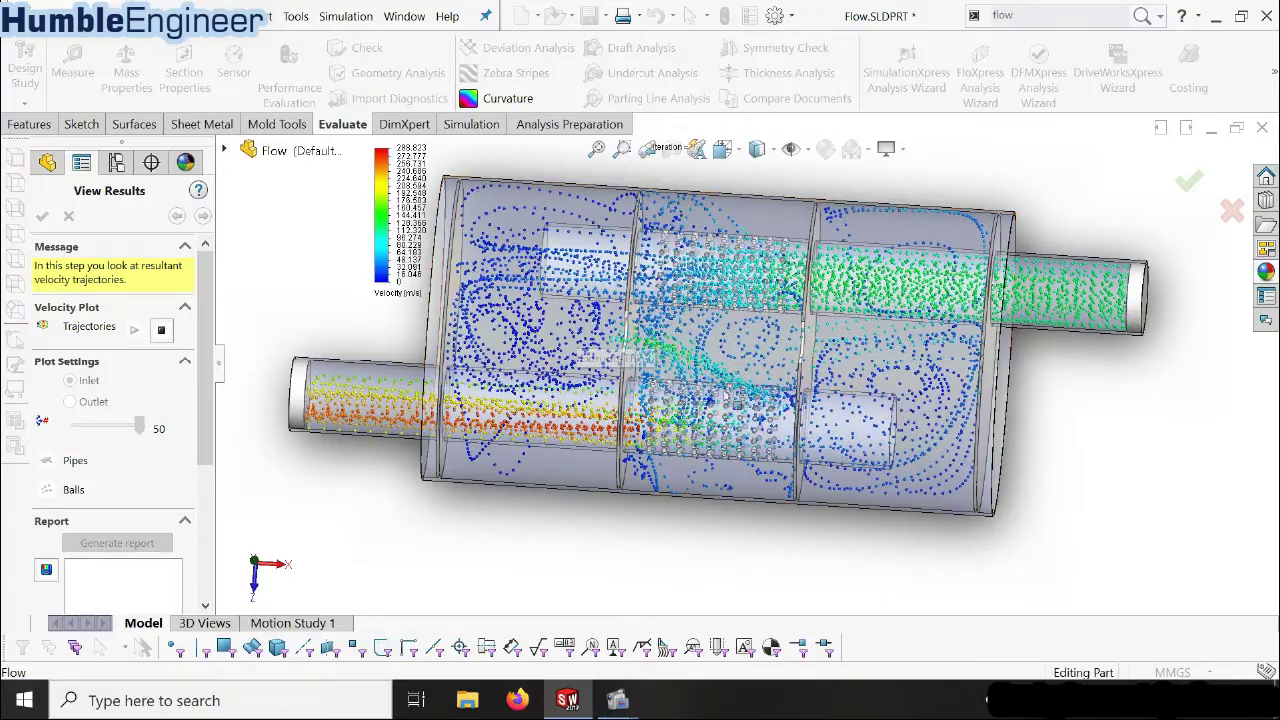
{"action": "middle_click_drag", "start_coordinate": [620, 360], "coordinate": [657, 312]}
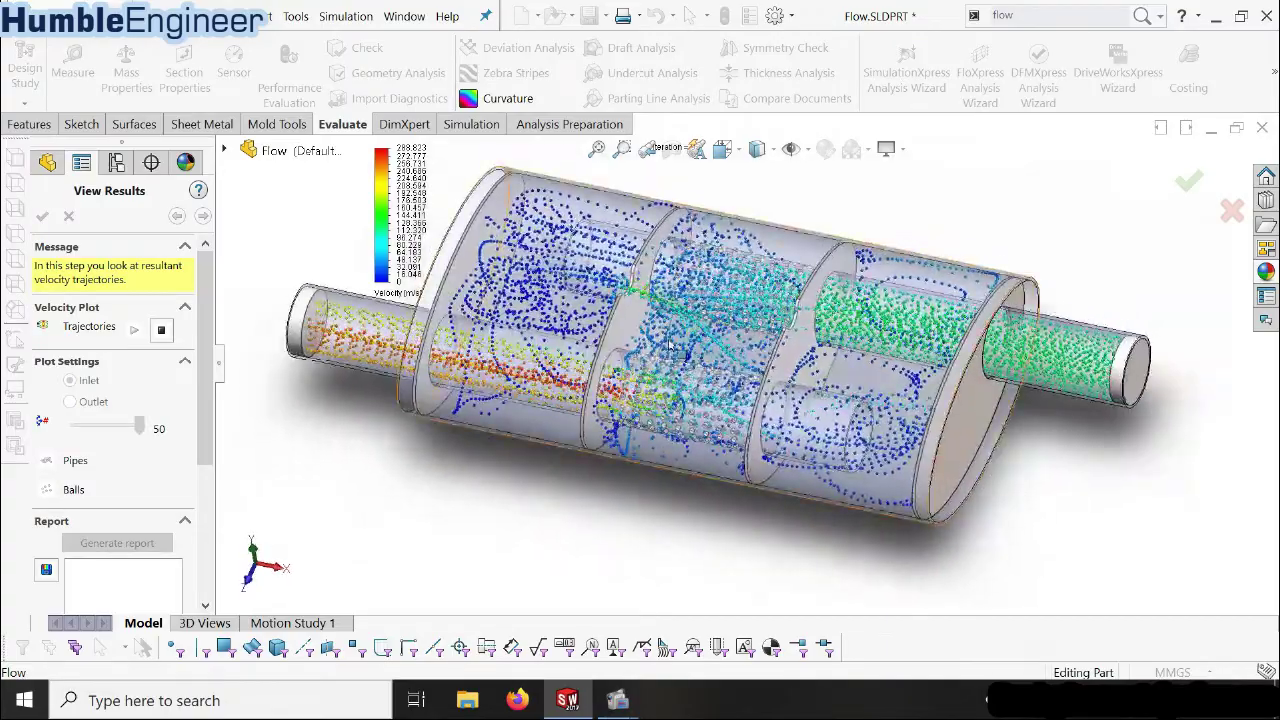
{"action": "scroll", "coordinate": [663, 320], "scroll_direction": "down", "scroll_amount": 2}
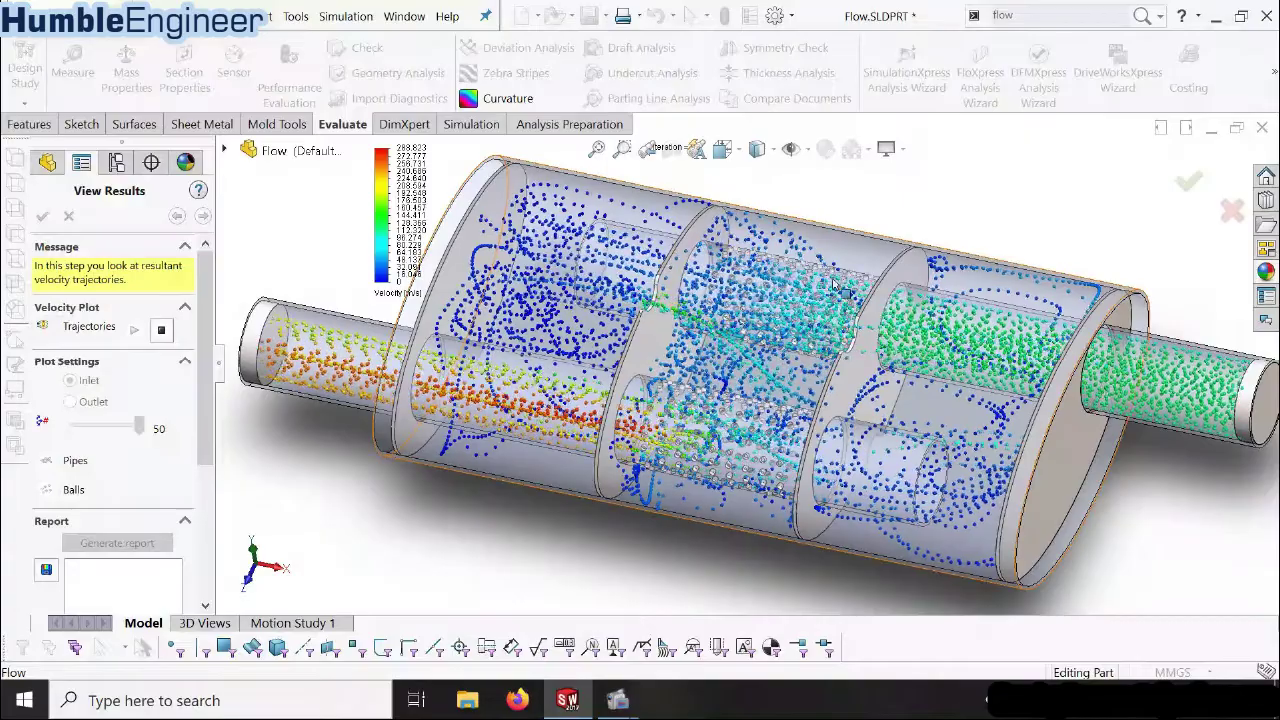
{"action": "scroll", "coordinate": [875, 373], "scroll_direction": "up", "scroll_amount": 2}
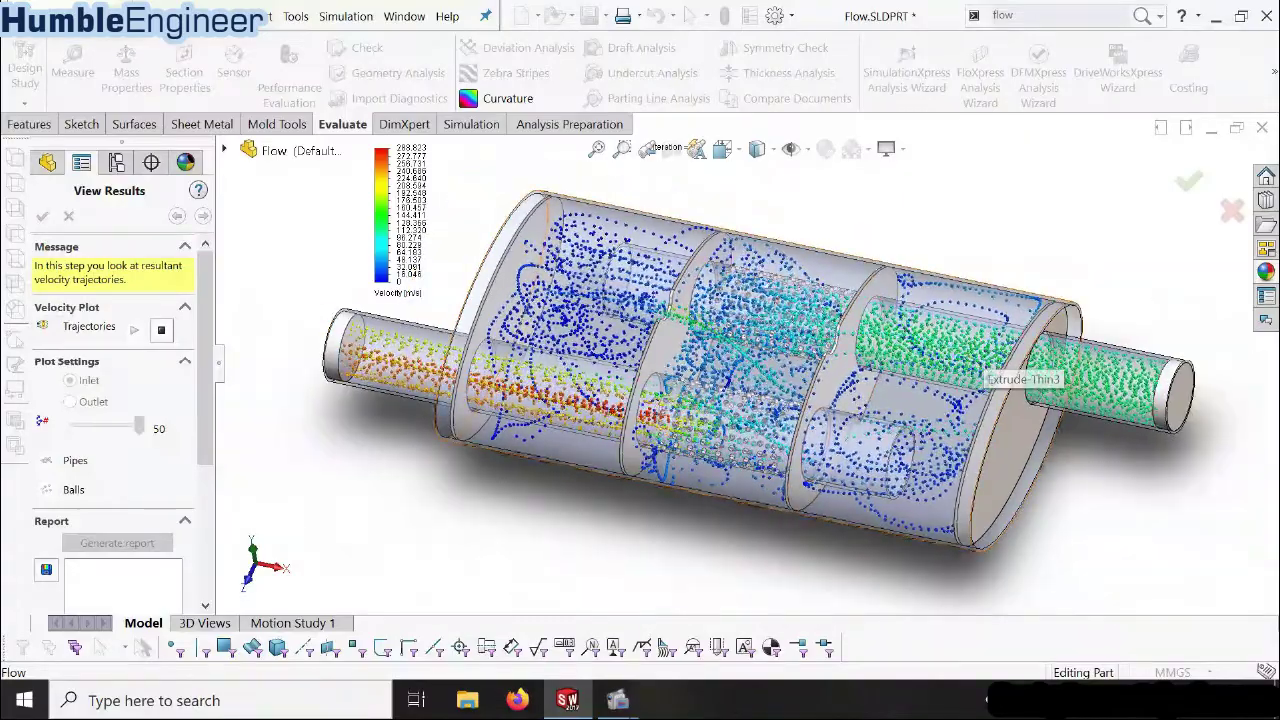
{"action": "mouse_move", "coordinate": [987, 357]}
{"action": "middle_mouse_down"}
{"action": "mouse_move", "coordinate": [990, 375]}
{"action": "mouse_move", "coordinate": [752, 374]}
{"action": "middle_mouse_up"}
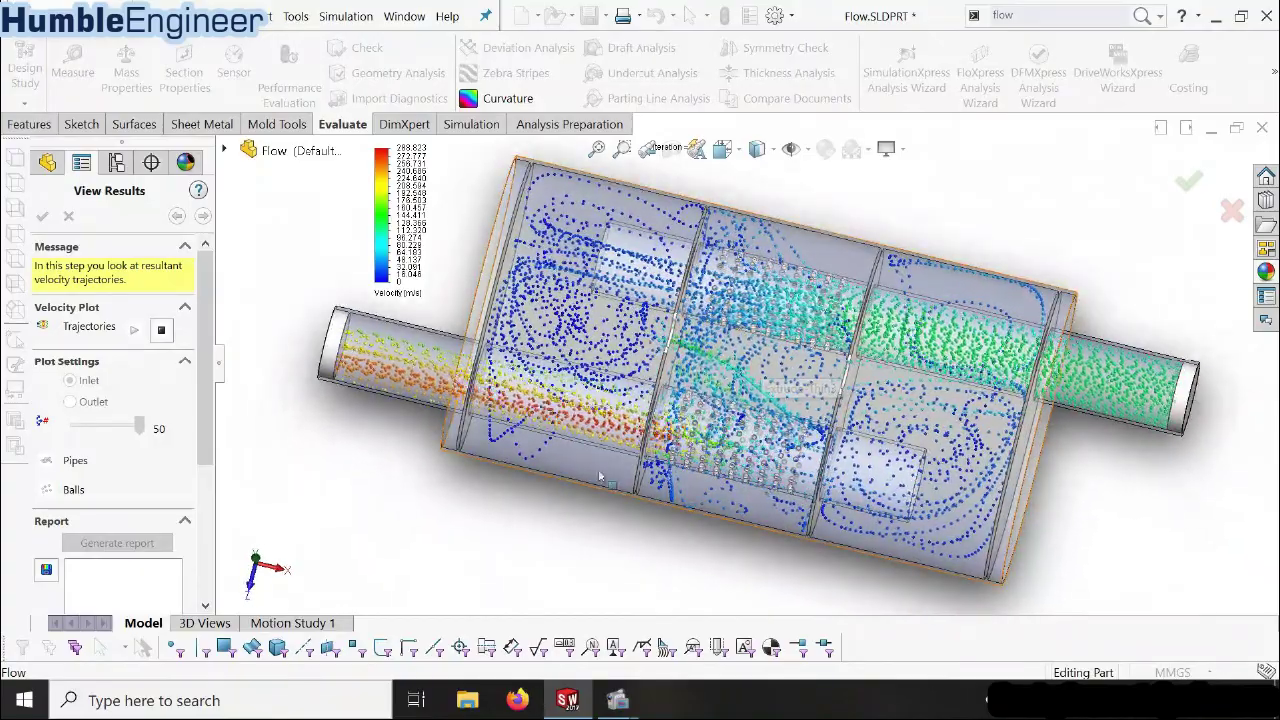
{"action": "left_click_drag", "start_coordinate": [203, 328], "coordinate": [215, 385]}
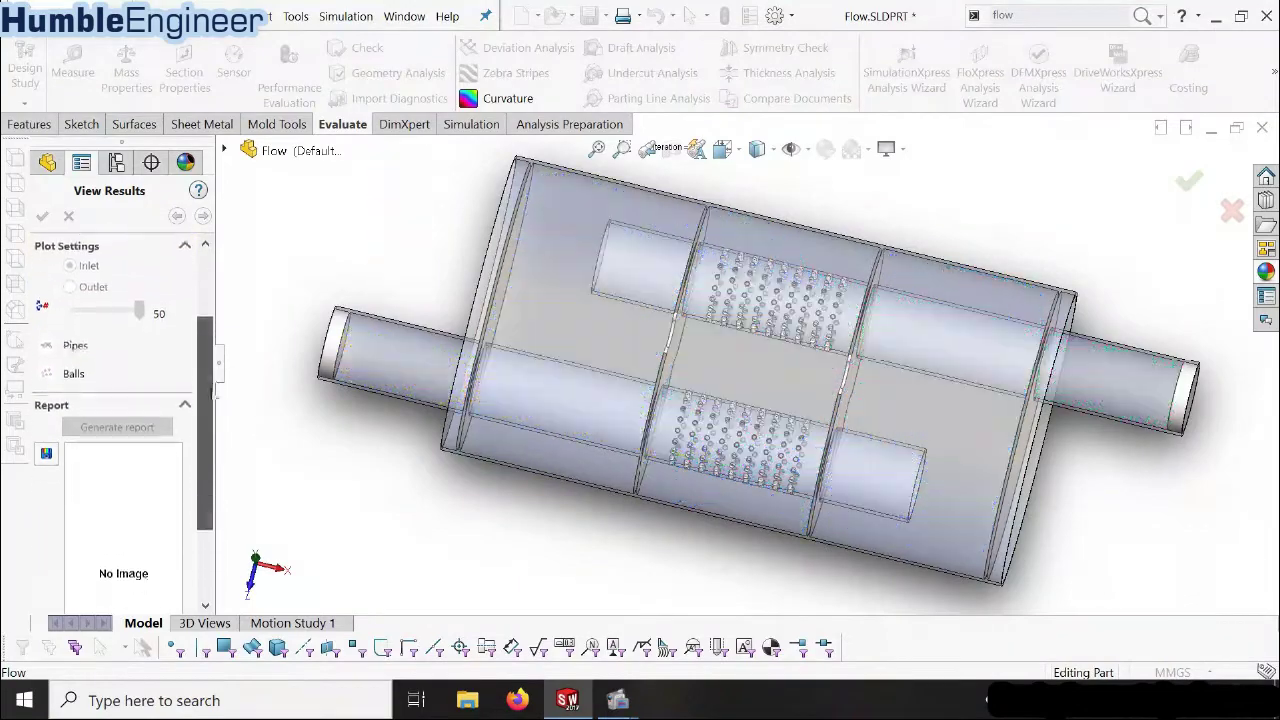
- Zoom and orbit the muffler into an angled isometric view, shifted slightly left
{"action": "scroll", "coordinate": [172, 286], "scroll_direction": "up", "scroll_amount": 3}
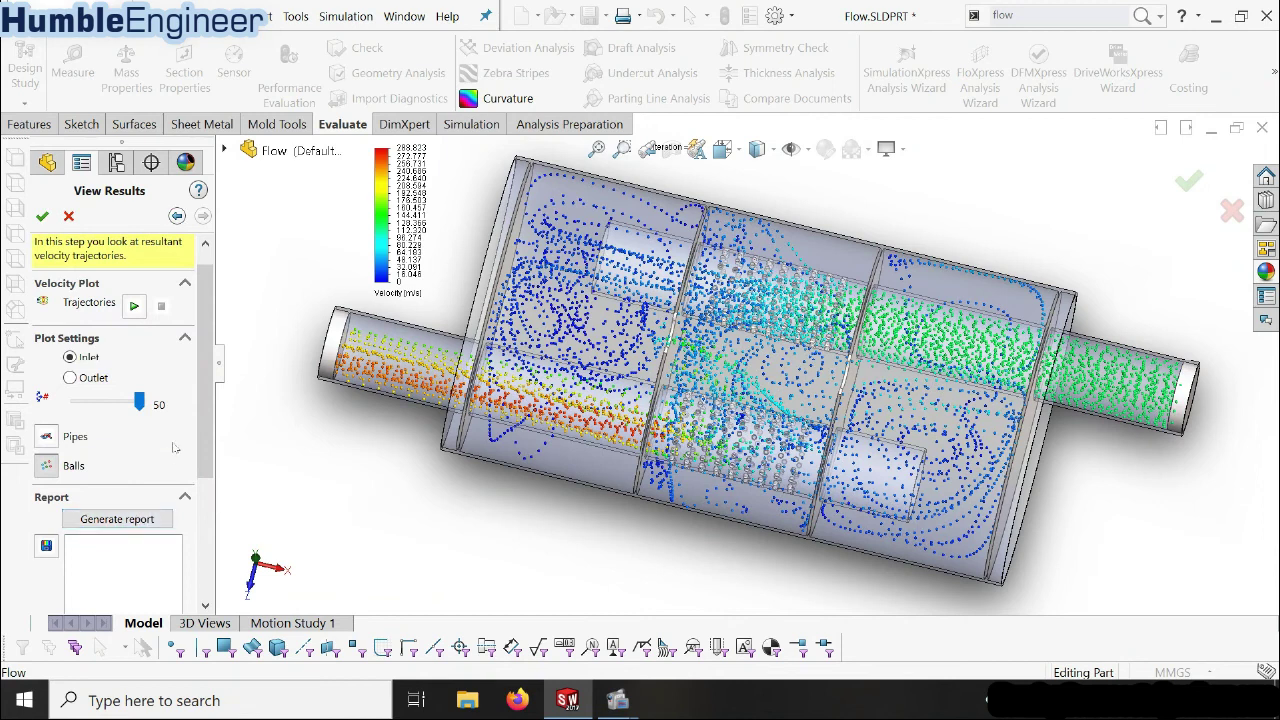
{"action": "left_click_drag", "start_coordinate": [207, 405], "coordinate": [215, 538]}
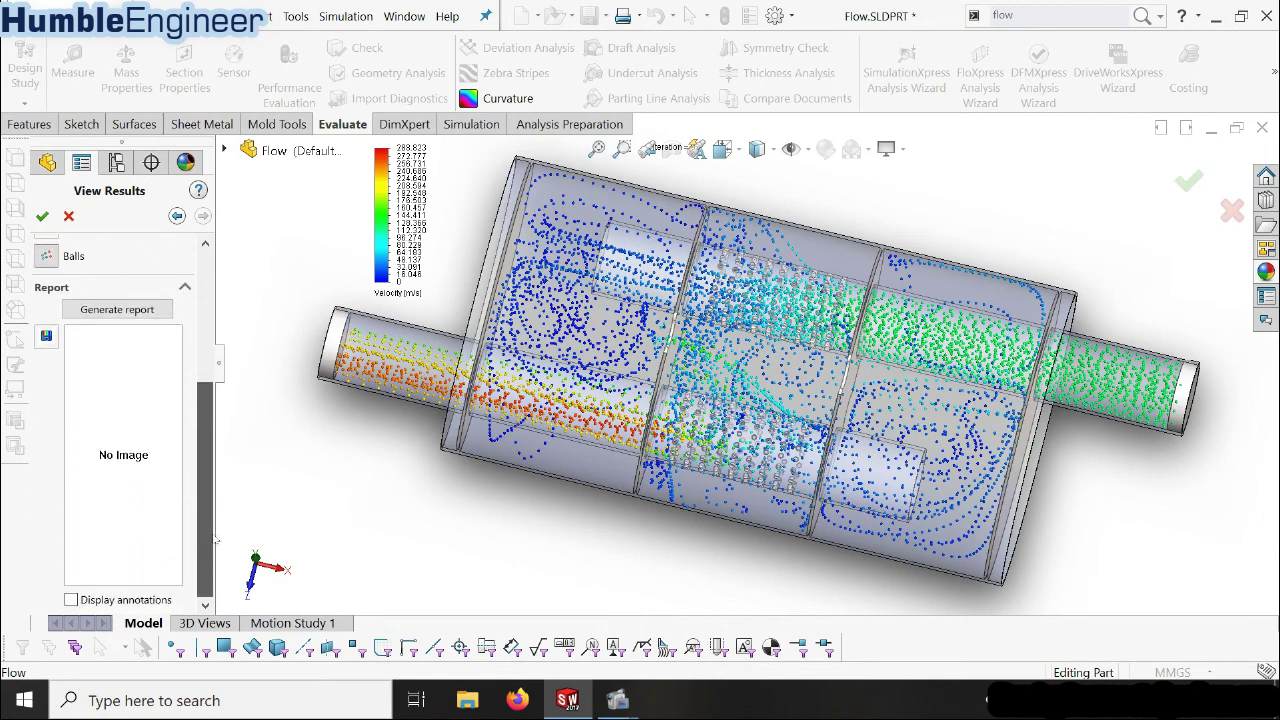
{"action": "scroll", "coordinate": [200, 500], "scroll_direction": "up", "scroll_amount": 3}
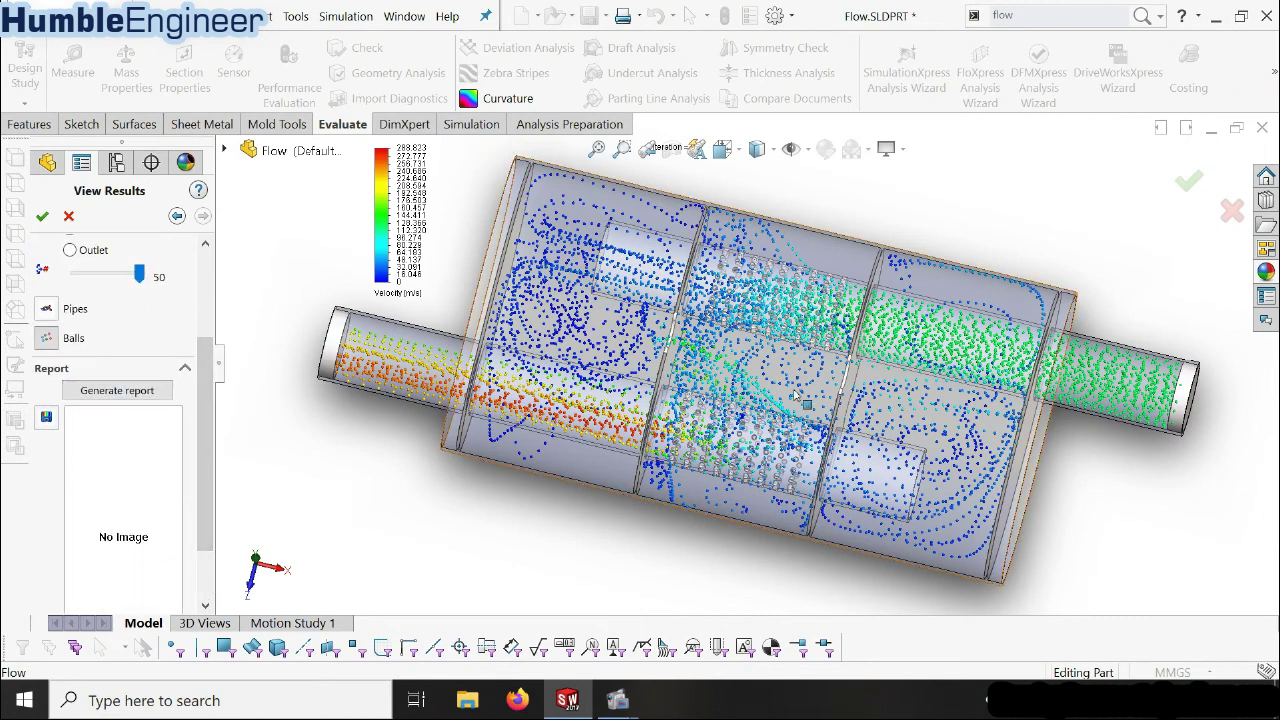
{"action": "scroll", "coordinate": [197, 328], "scroll_direction": "up", "scroll_amount": 3}
{"action": "scroll", "coordinate": [197, 328], "scroll_direction": "up", "scroll_amount": 2}
{"action": "mouse_move", "coordinate": [638, 341]}
{"action": "middle_mouse_down"}
{"action": "mouse_move", "coordinate": [879, 390]}
{"action": "mouse_move", "coordinate": [730, 340]}
{"action": "mouse_move", "coordinate": [785, 455]}
{"action": "mouse_move", "coordinate": [735, 428]}
{"action": "middle_mouse_up"}
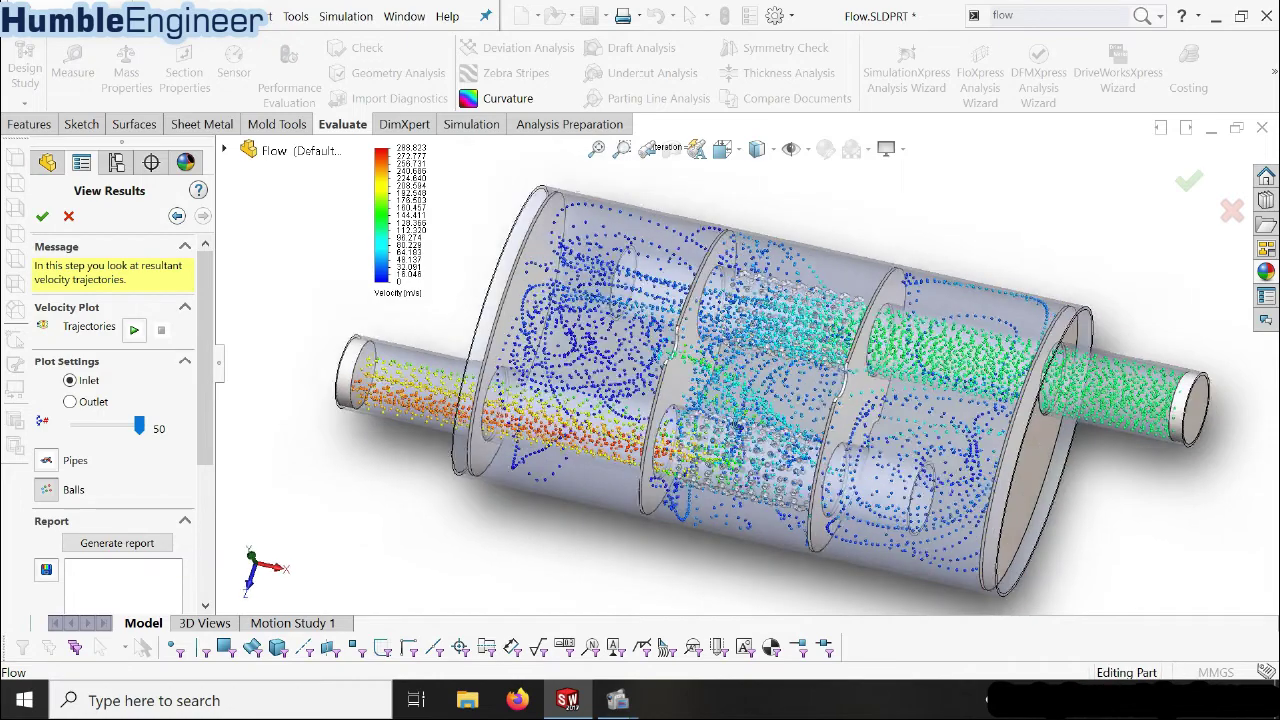
{"action": "scroll", "coordinate": [777, 262], "scroll_direction": "up", "scroll_amount": 2}
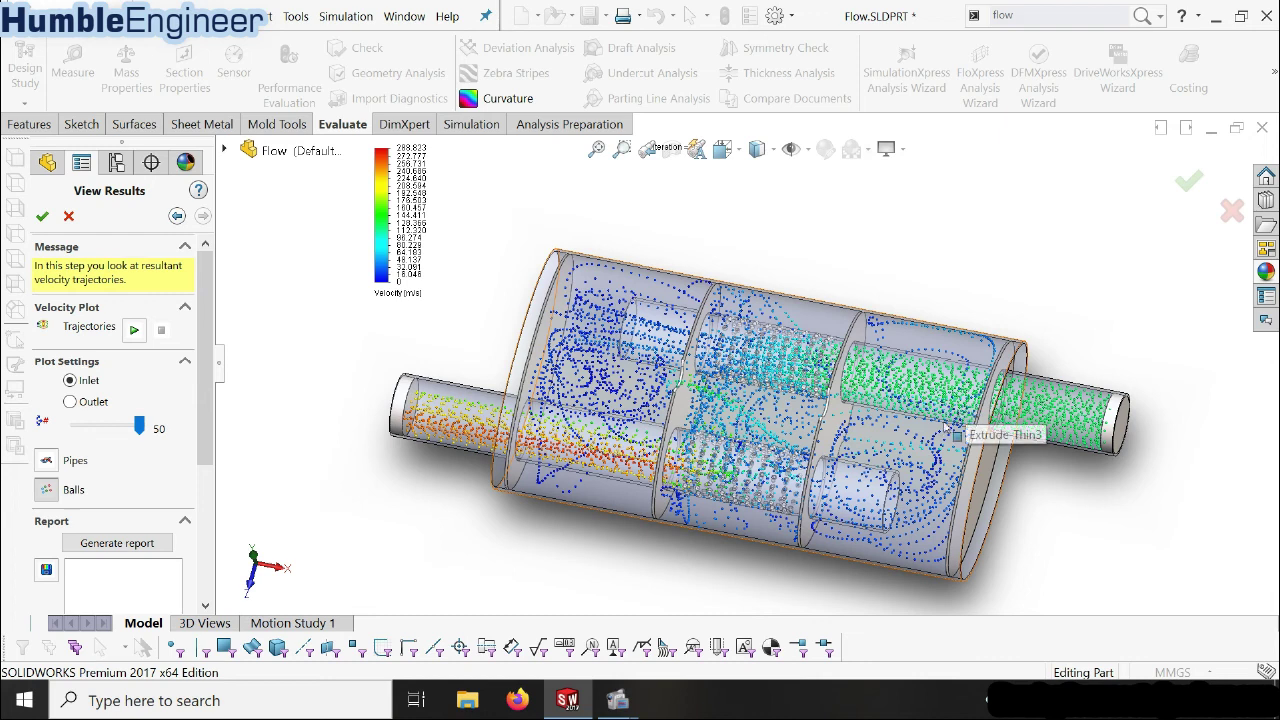
{"action": "middle_click_drag", "start_coordinate": [816, 352], "coordinate": [800, 345], "text": "ctrl"}
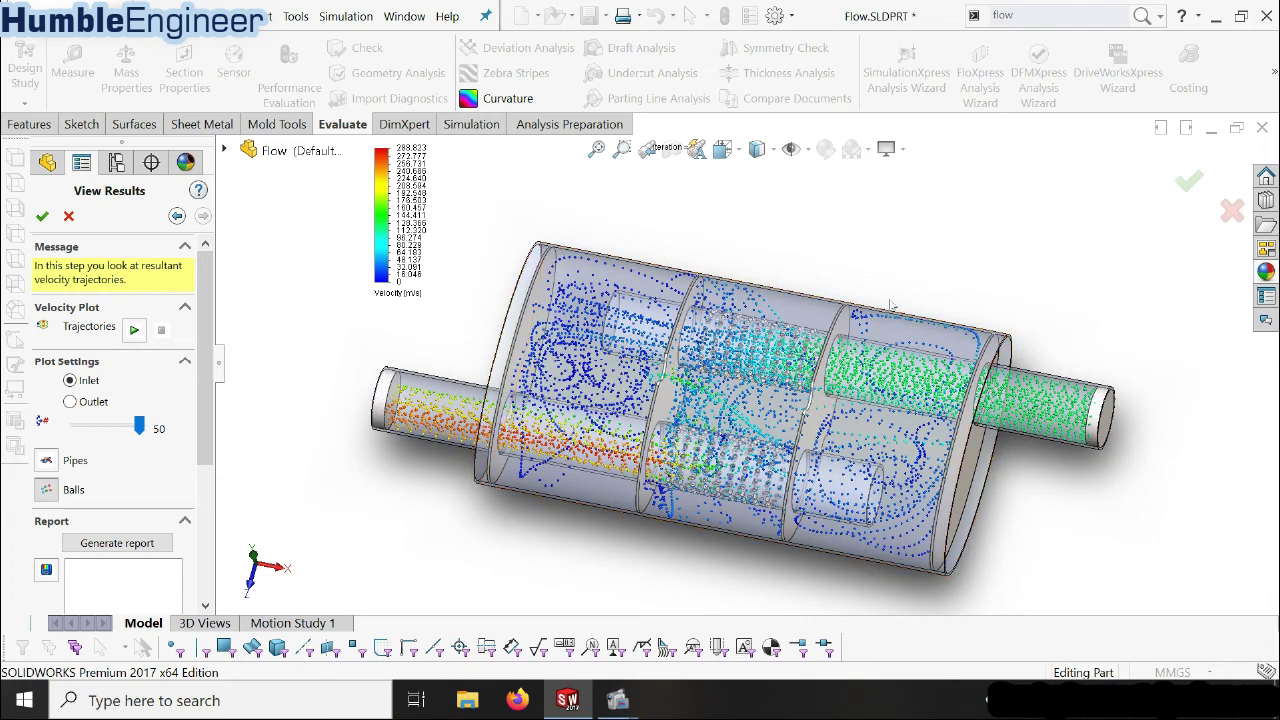
- Replay the 50 ball-style velocity trajectories through the muffler's chambers and perforated tubes
{"action": "left_click", "coordinate": [134, 330]}
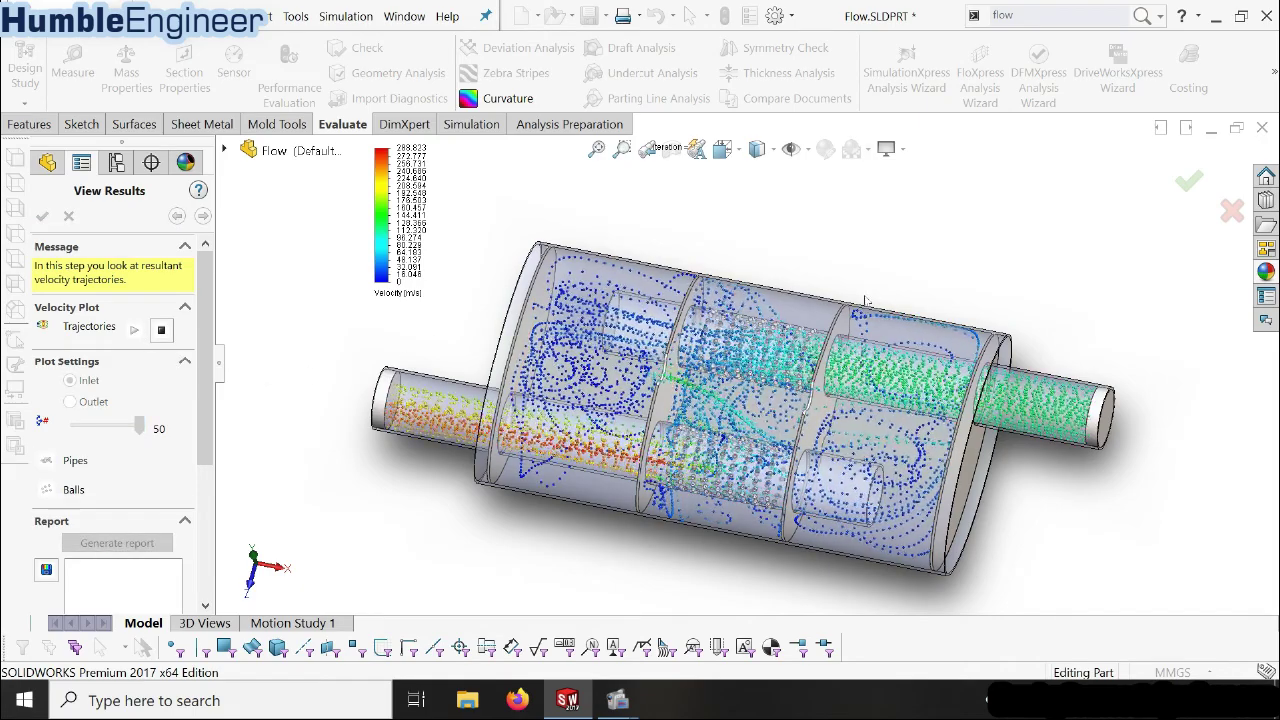
{"action": "scroll", "coordinate": [808, 432], "scroll_direction": "down", "scroll_amount": 2}
{"action": "scroll", "coordinate": [808, 432], "scroll_direction": "up", "scroll_amount": 2}
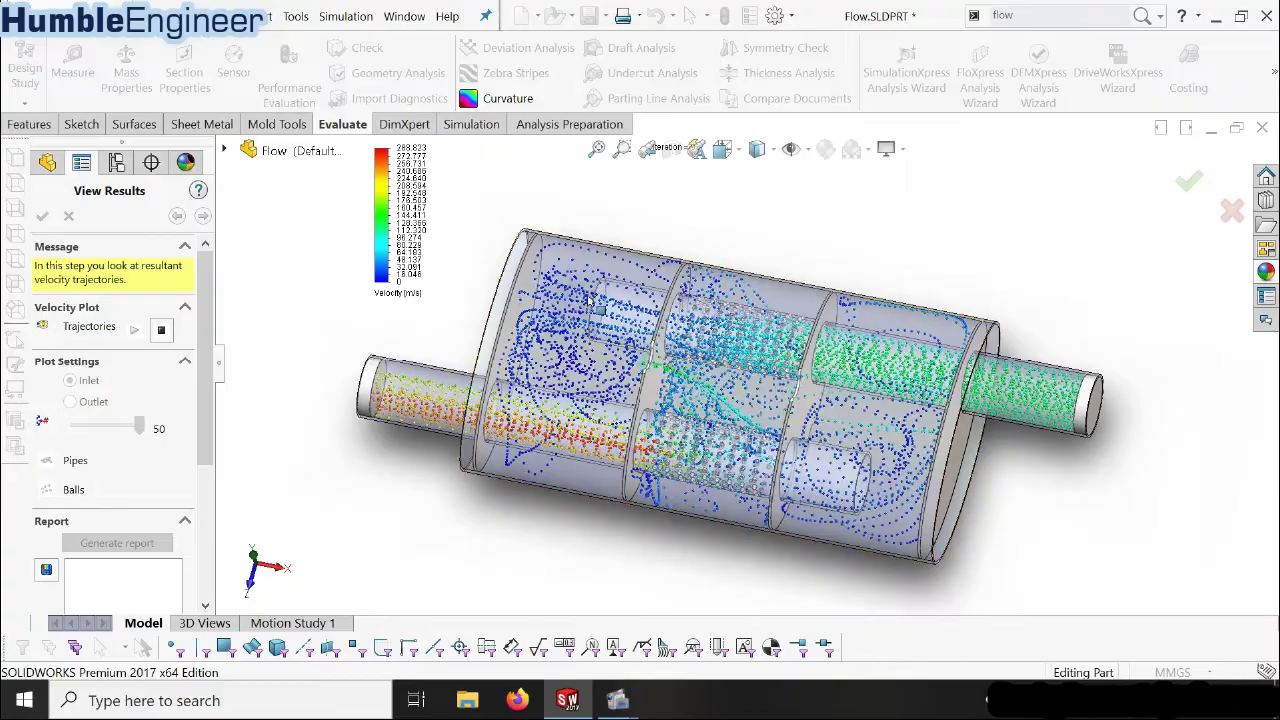
{"action": "scroll", "coordinate": [632, 332], "scroll_direction": "up", "scroll_amount": 1}
{"action": "scroll", "coordinate": [640, 345], "scroll_direction": "down", "scroll_amount": 2}
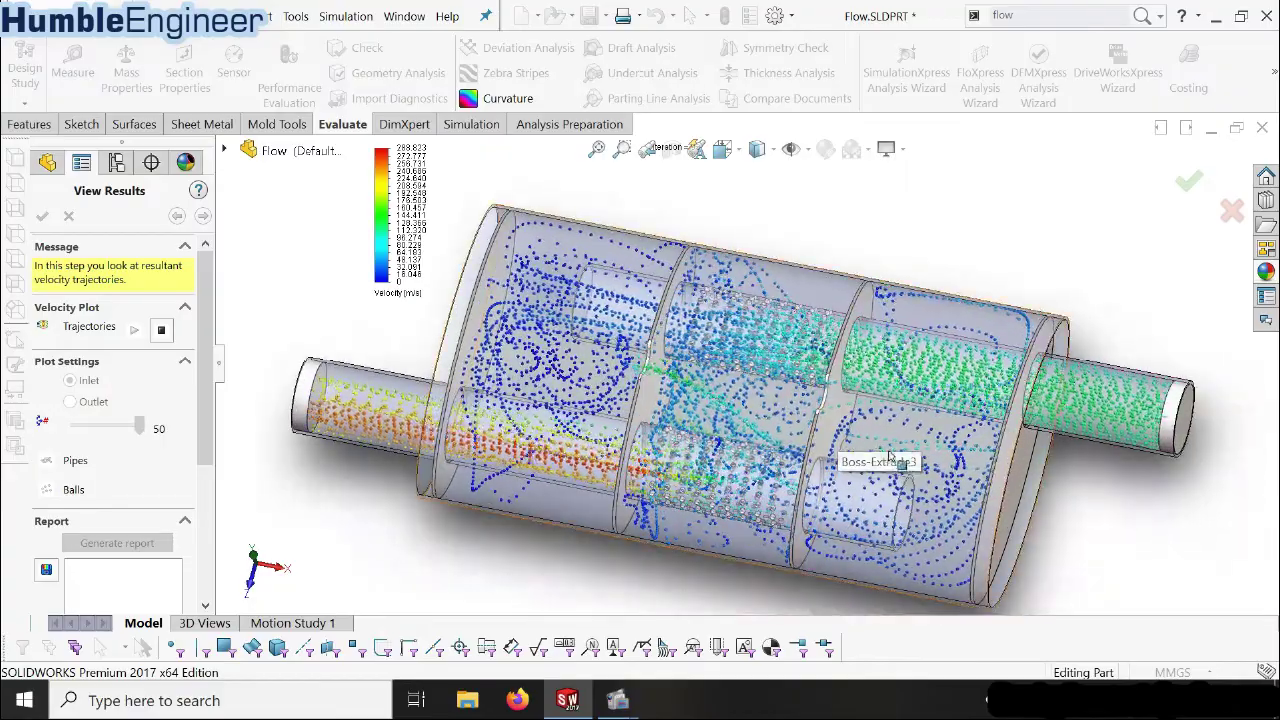